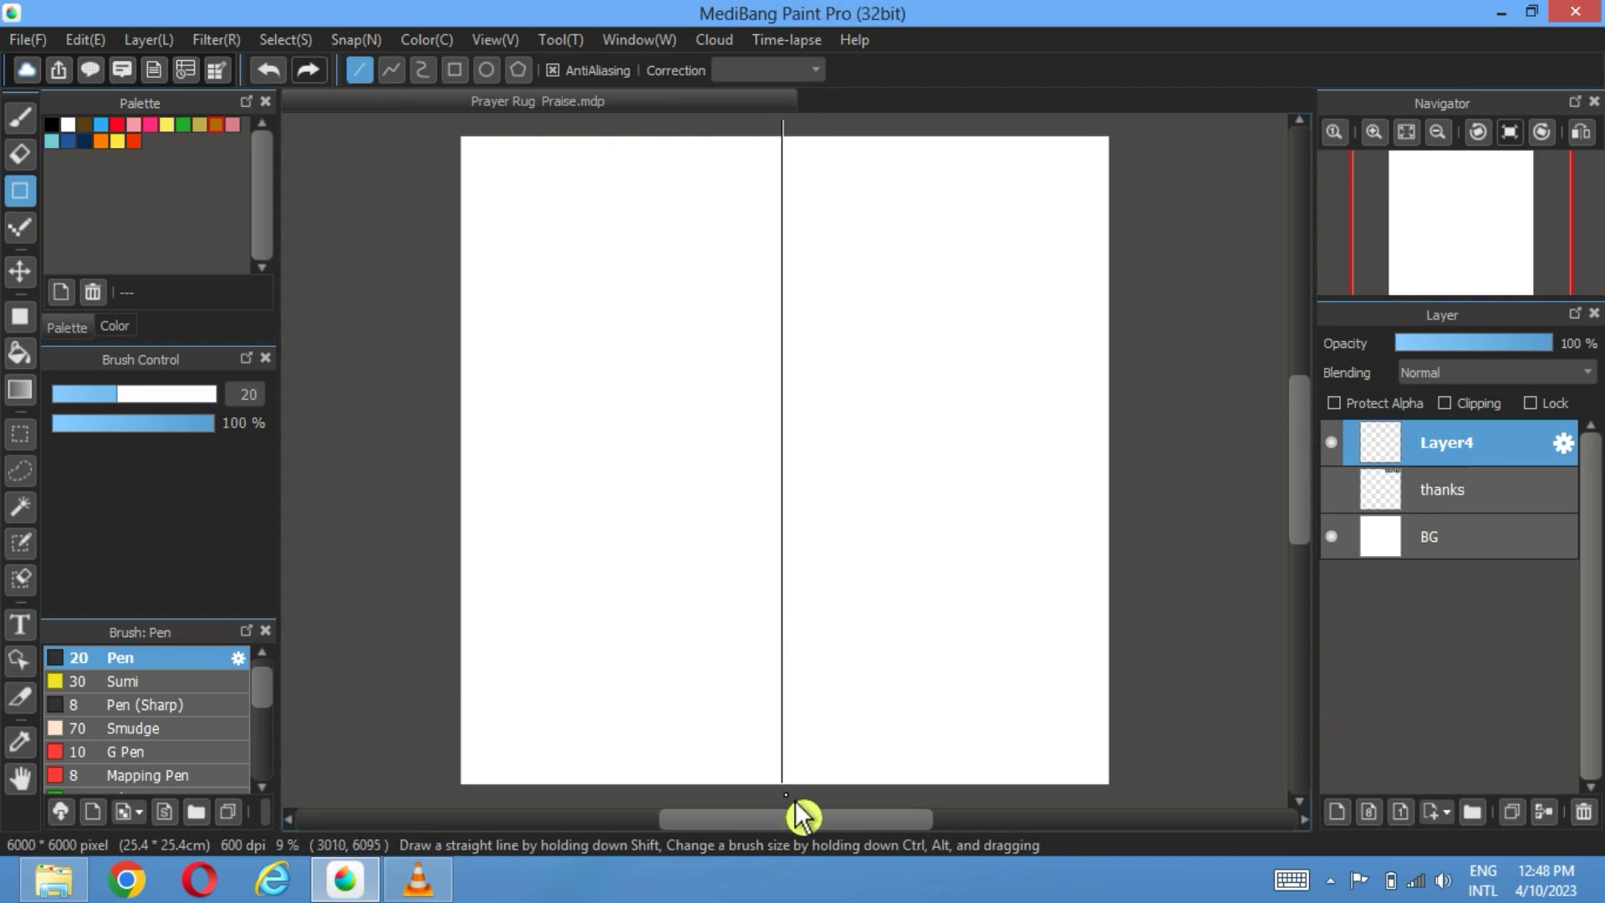
Step: Finish the straight vertical guide line down the canvas centre and add a layer folder with a new layer inside it
drag(795, 801, 795, 801)
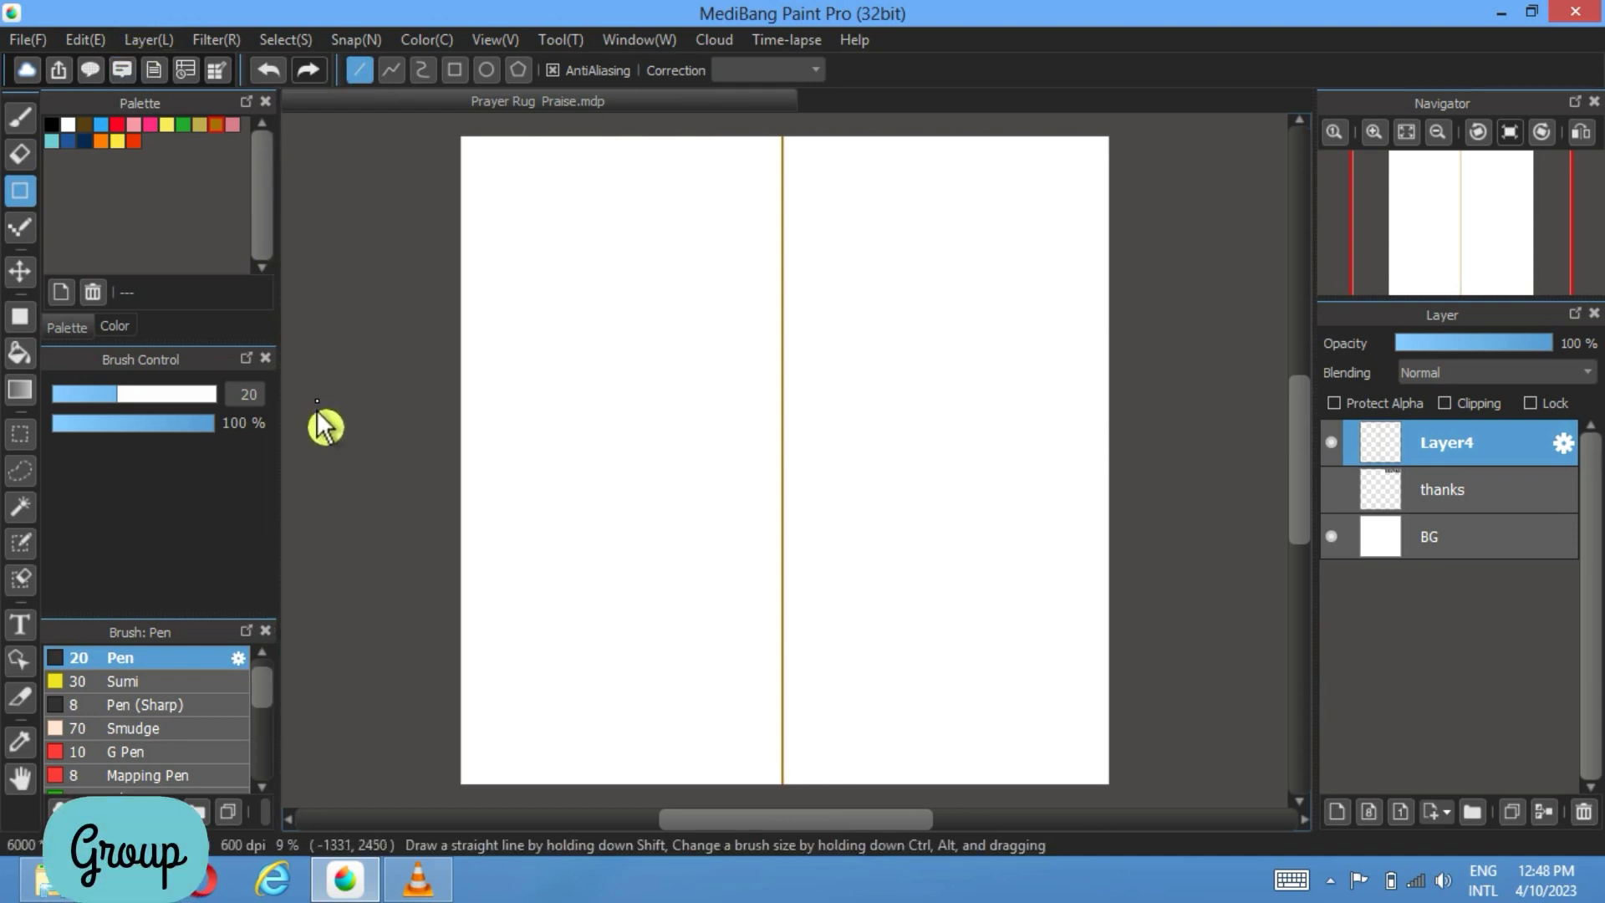
click(1480, 813)
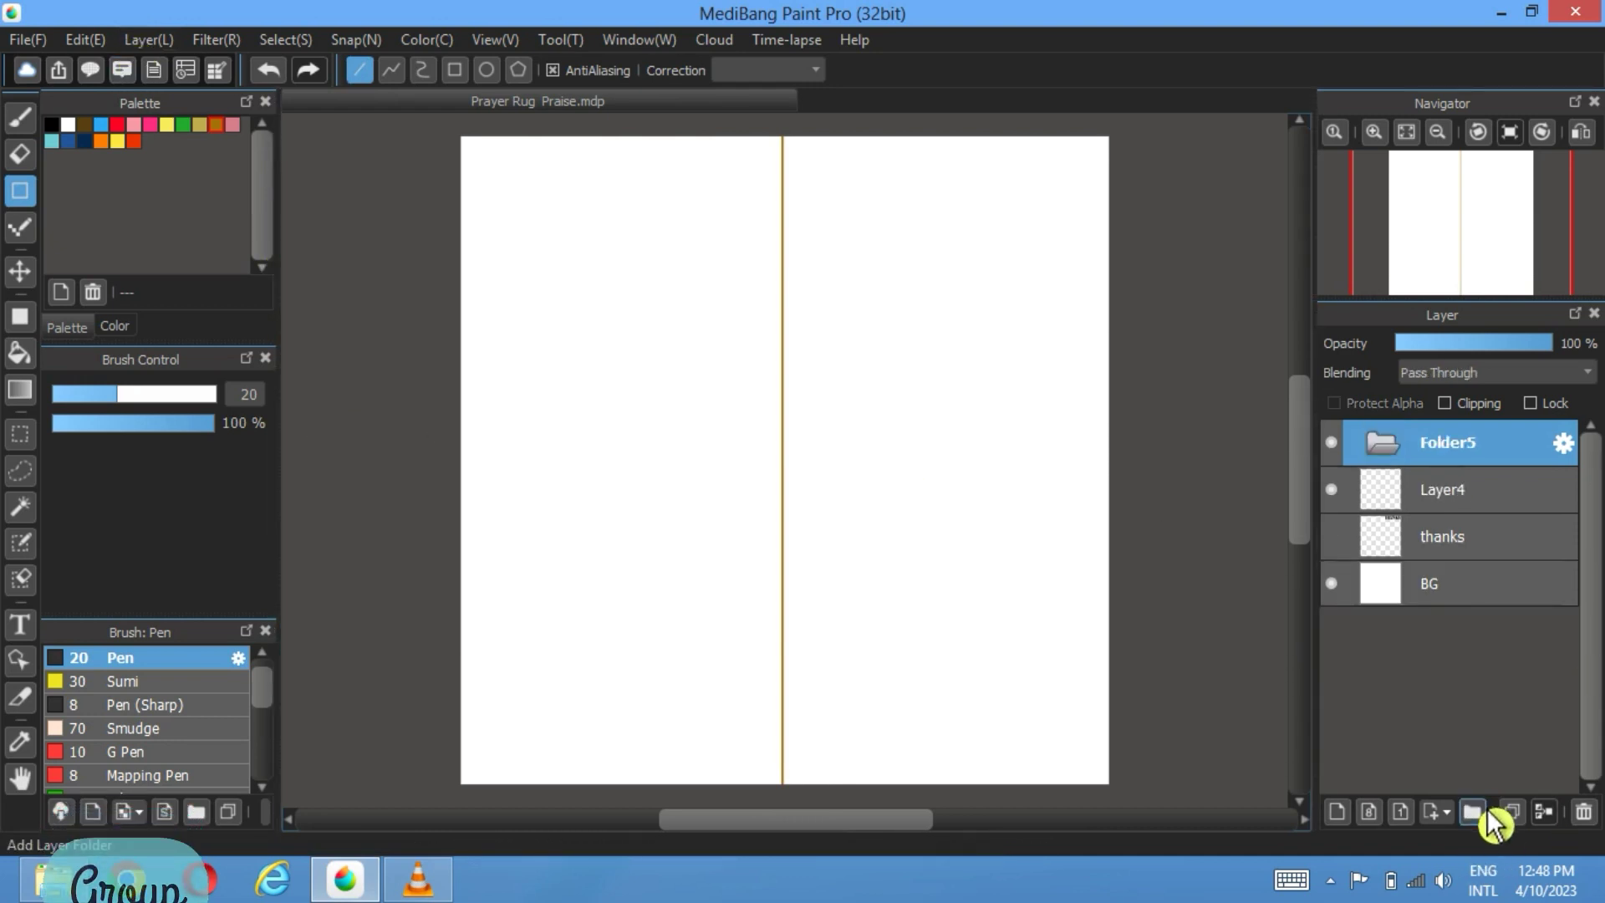
click(1337, 813)
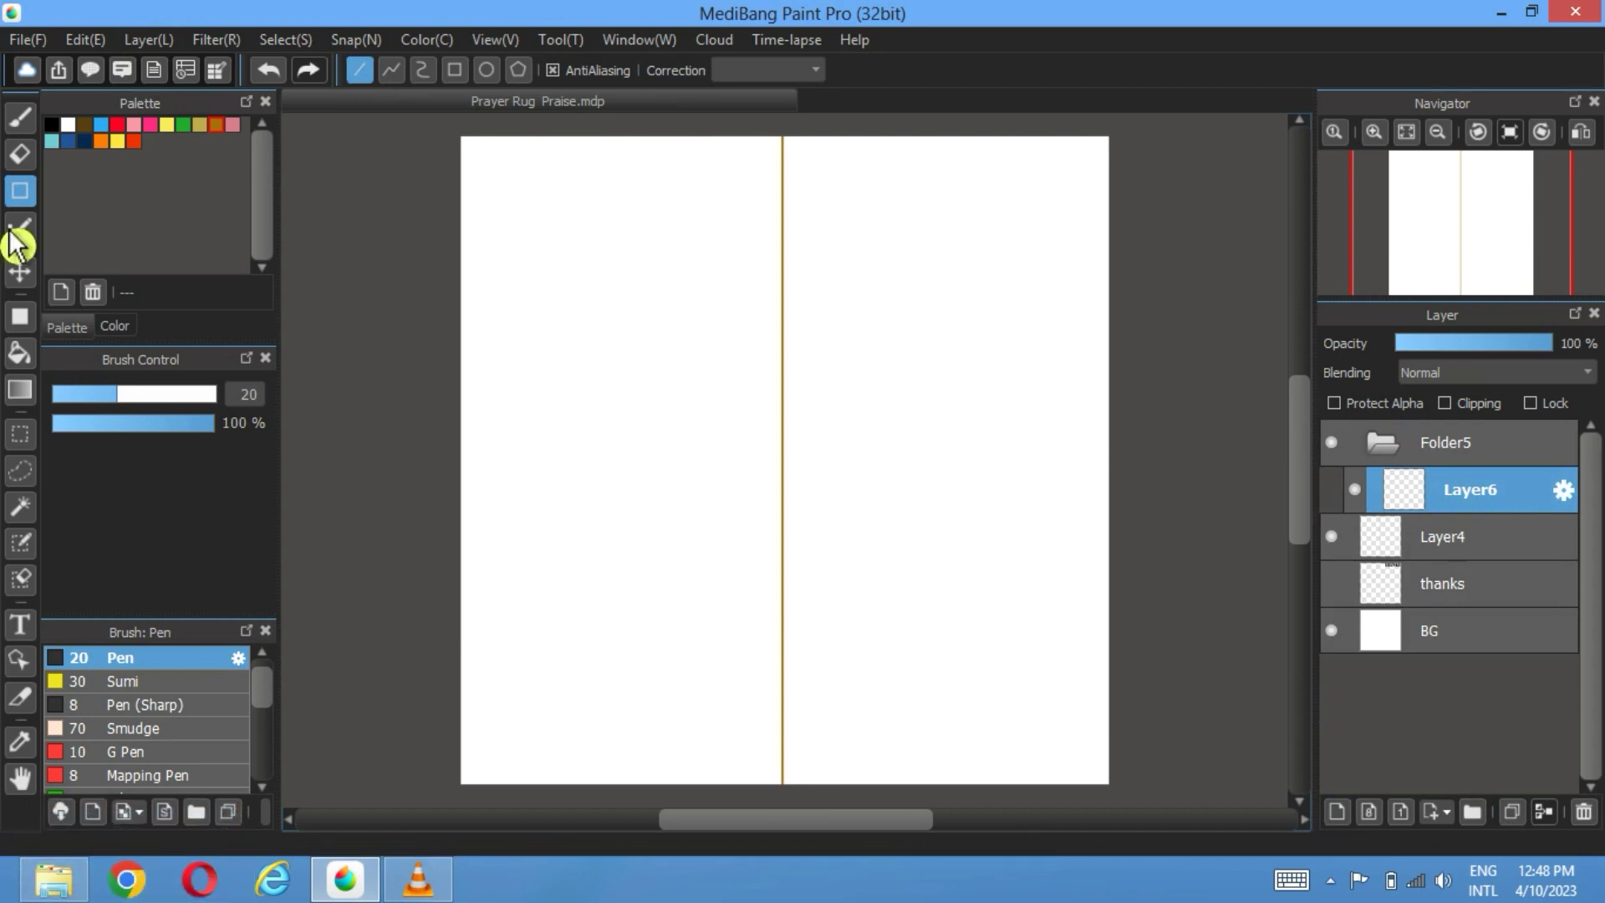
Step: Draw a navy filled rectangle extending about 1400 by 2080 px from the canvas centre, and move the guide-line layer above the folder
click(20, 316)
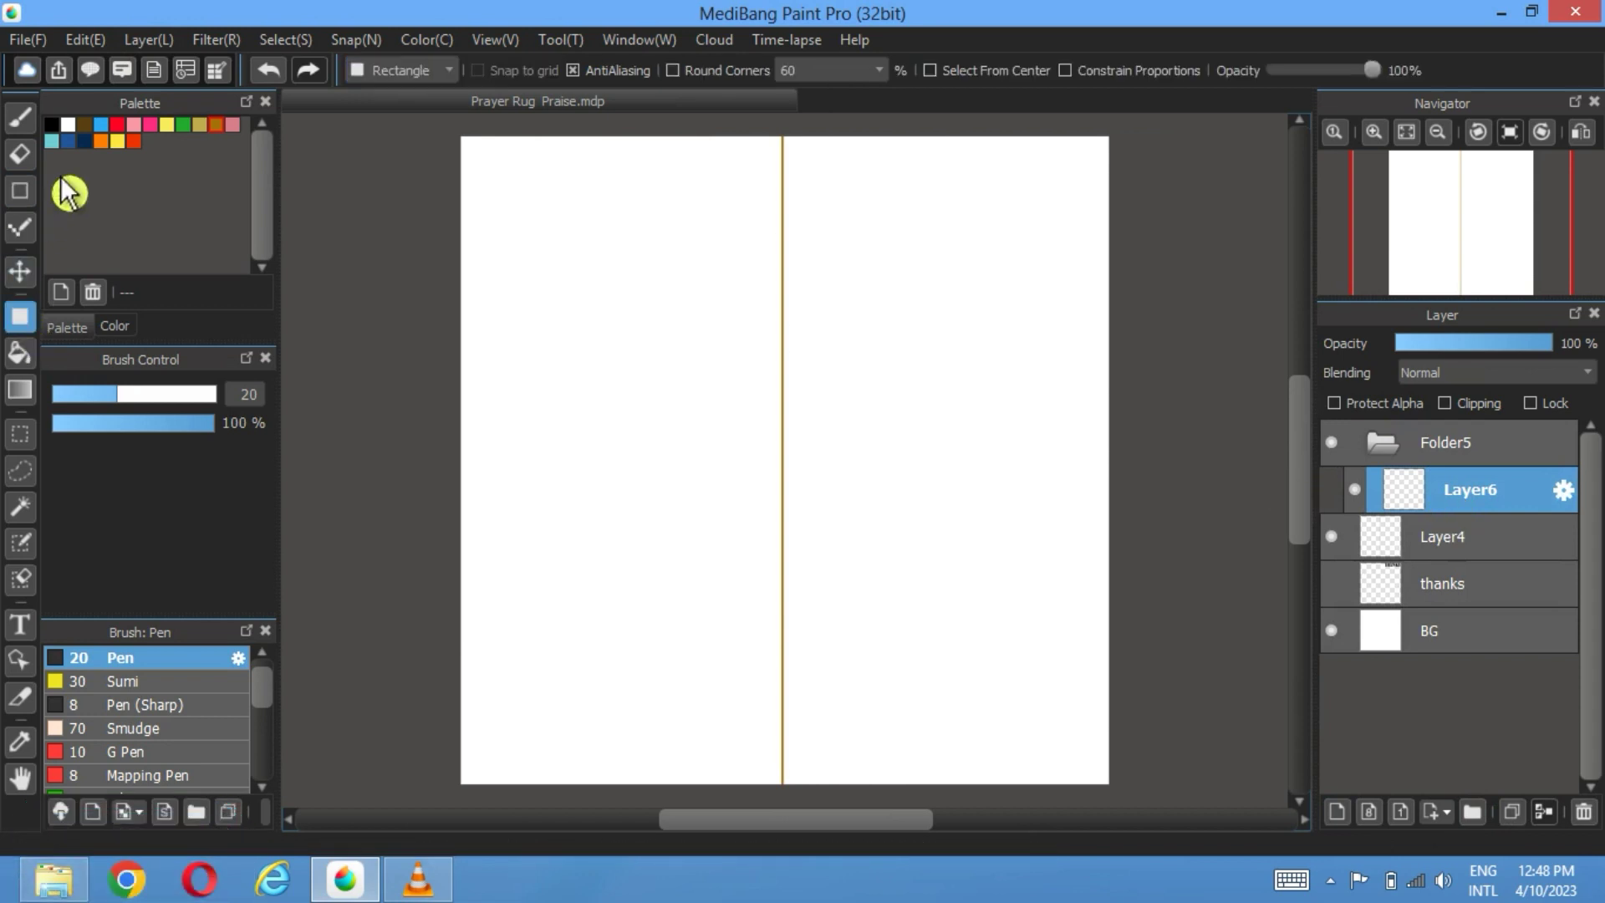
click(86, 142)
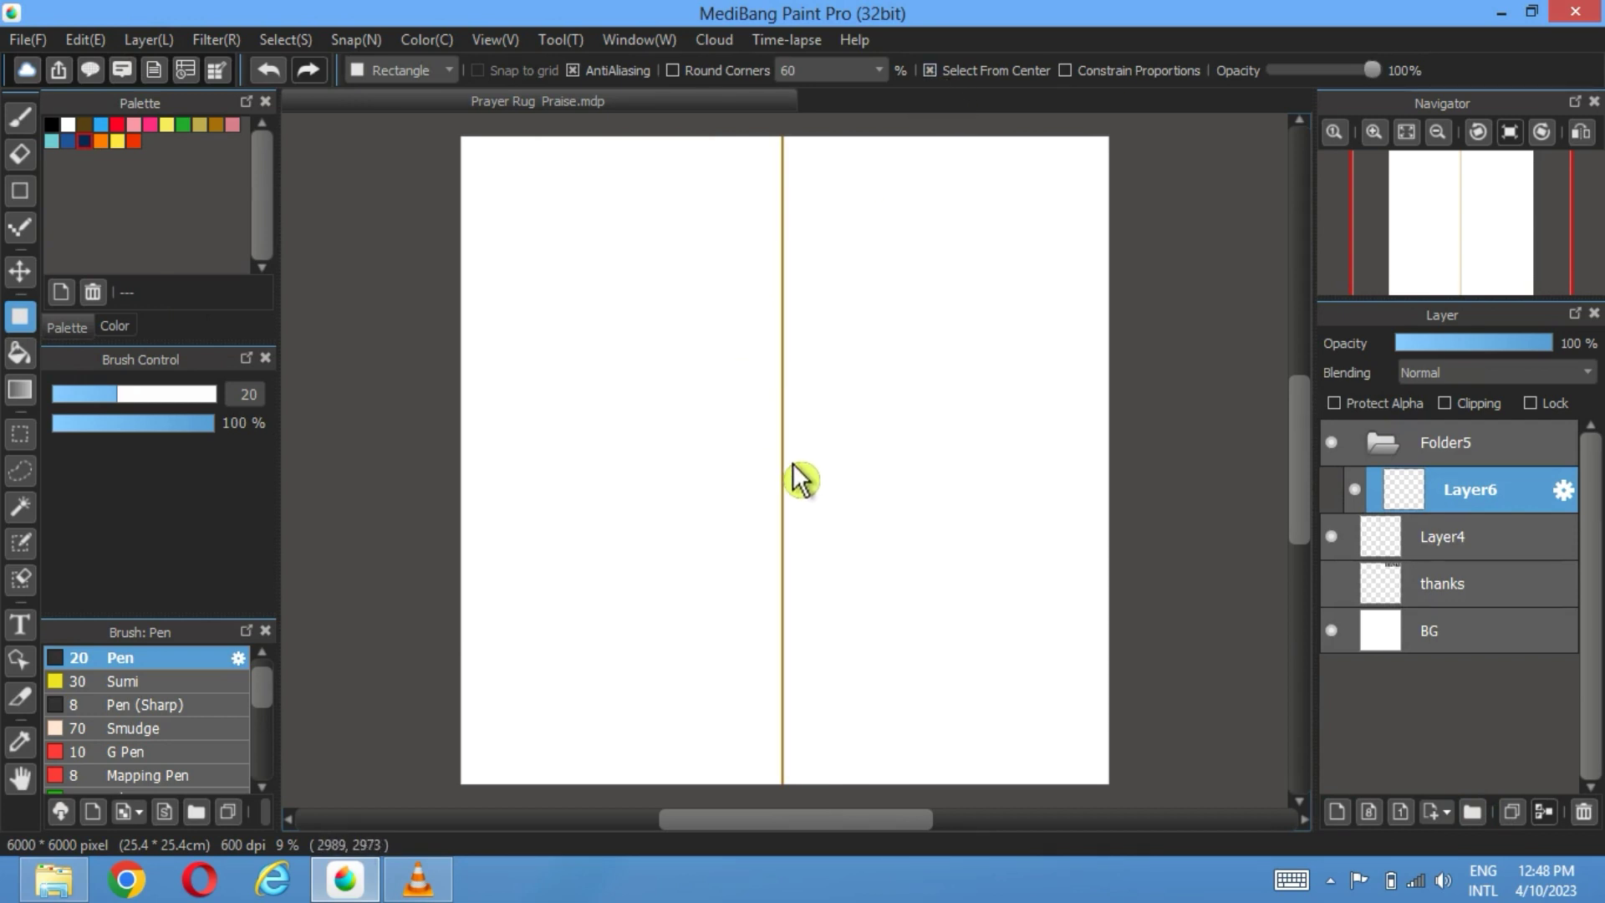
drag(792, 465, 638, 696)
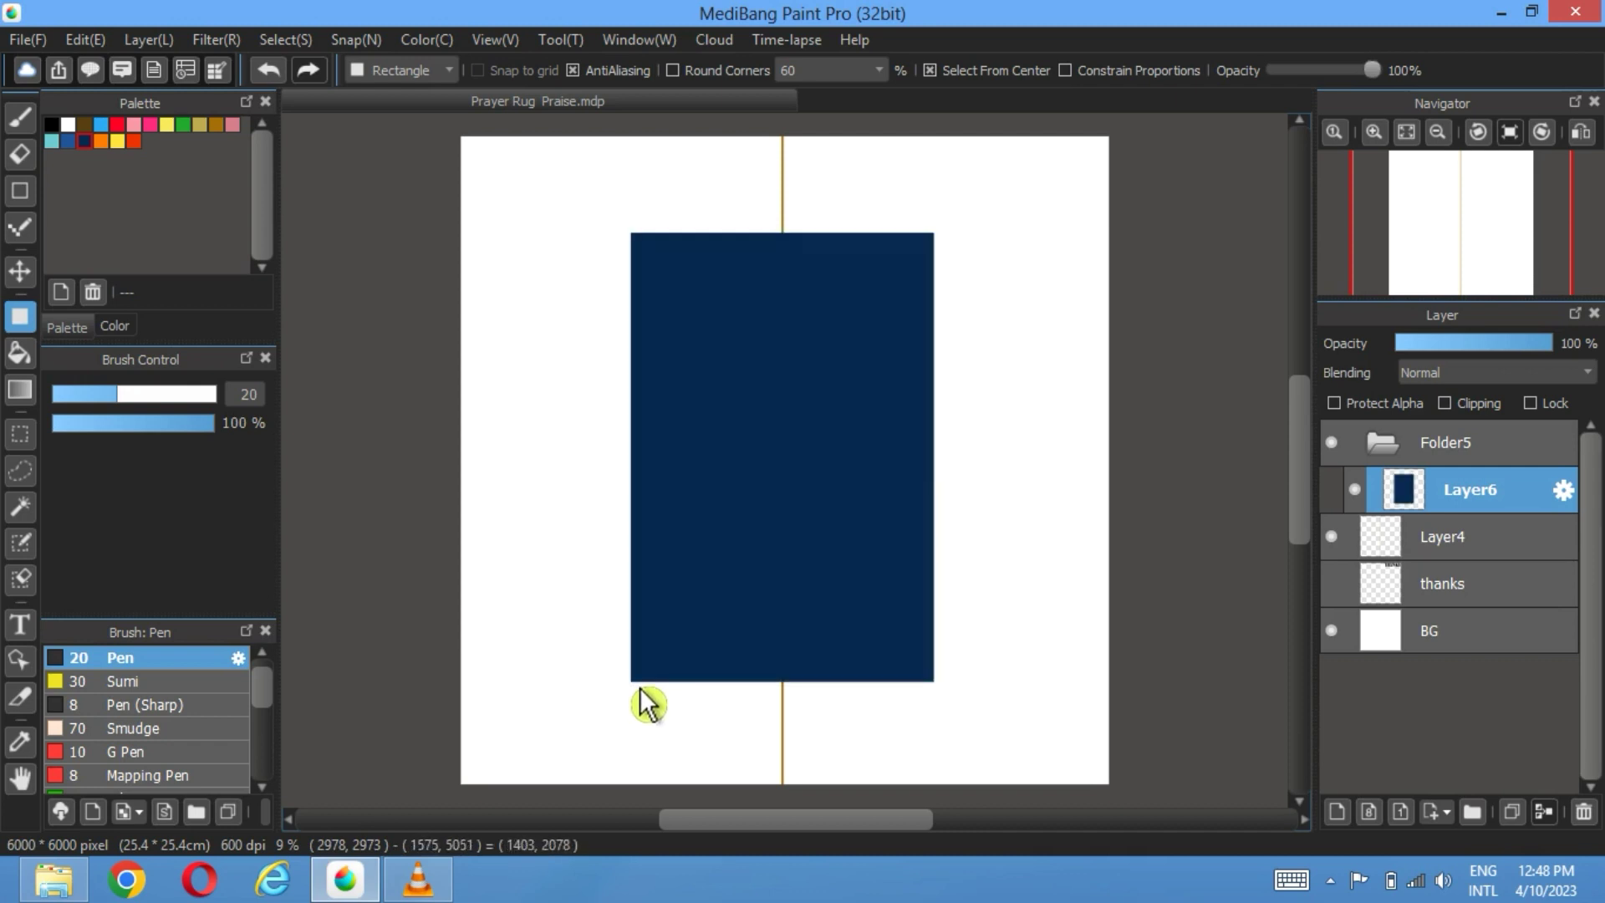
click(1454, 545)
drag(1474, 443, 1475, 441)
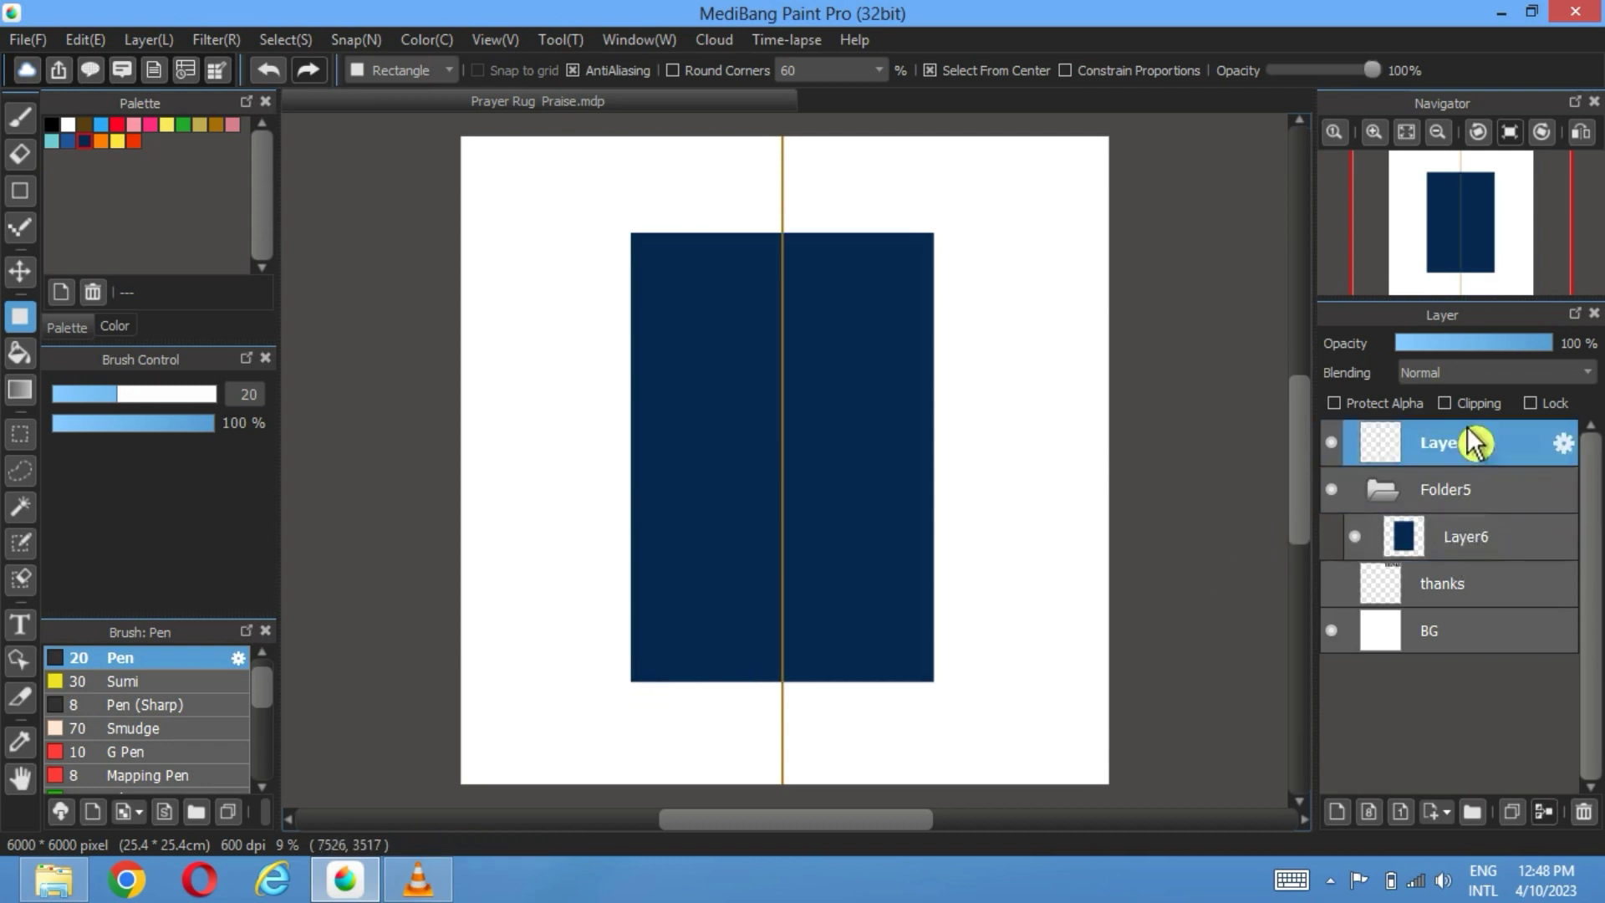
Step: On a new layer above the navy rectangle, draw a turquoise filled rectangle extending about 830 by 1320 px from the centre
click(1455, 545)
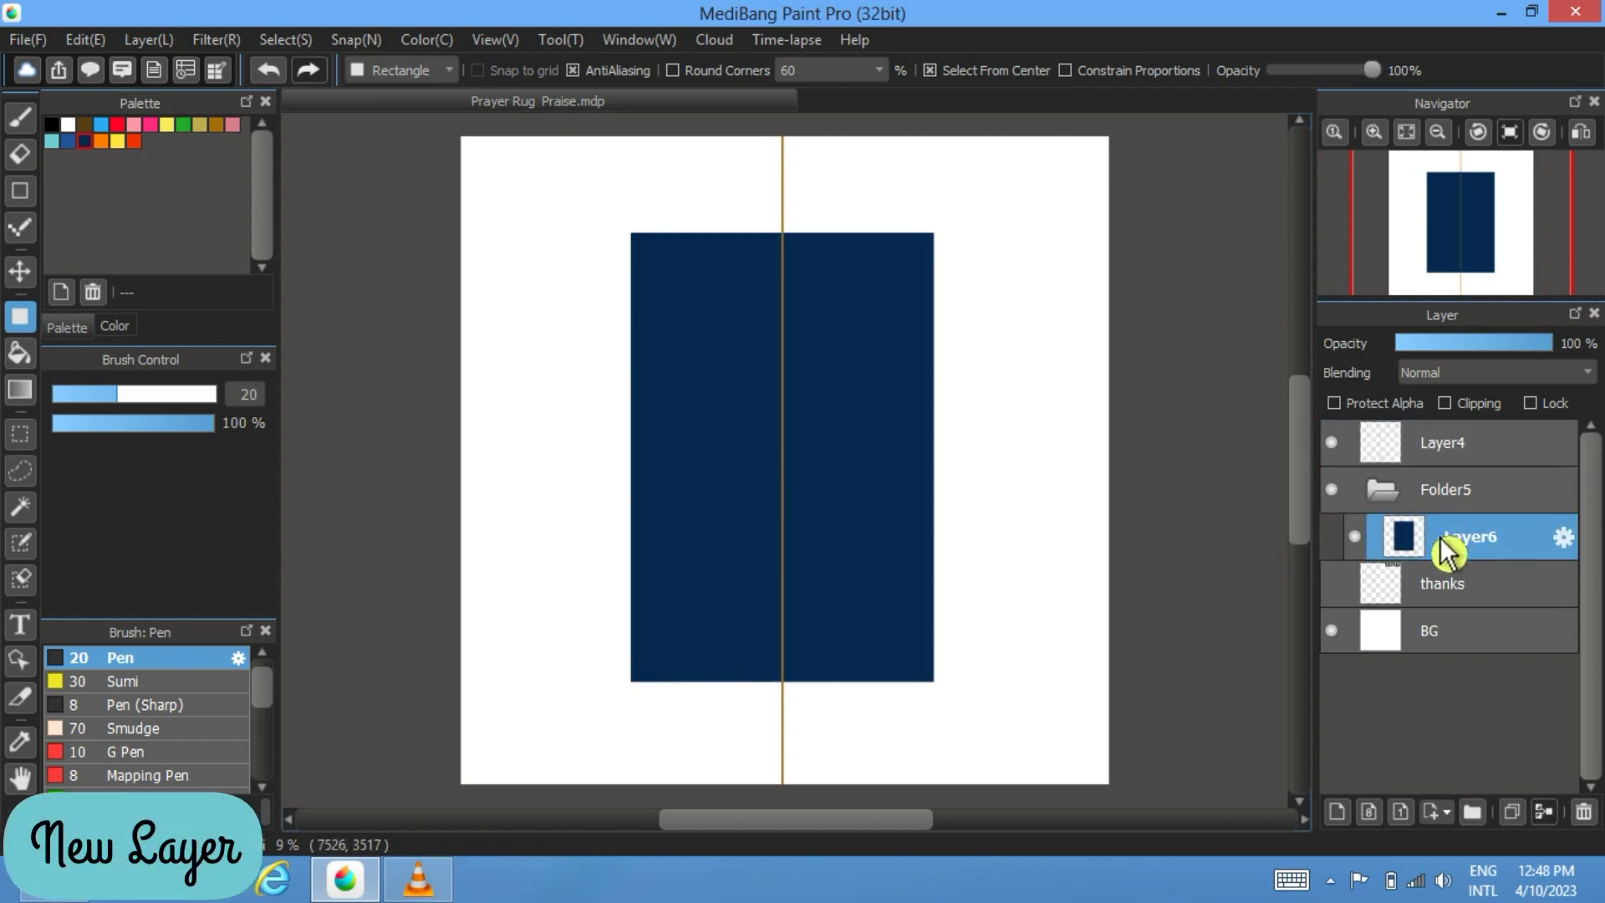
click(1337, 813)
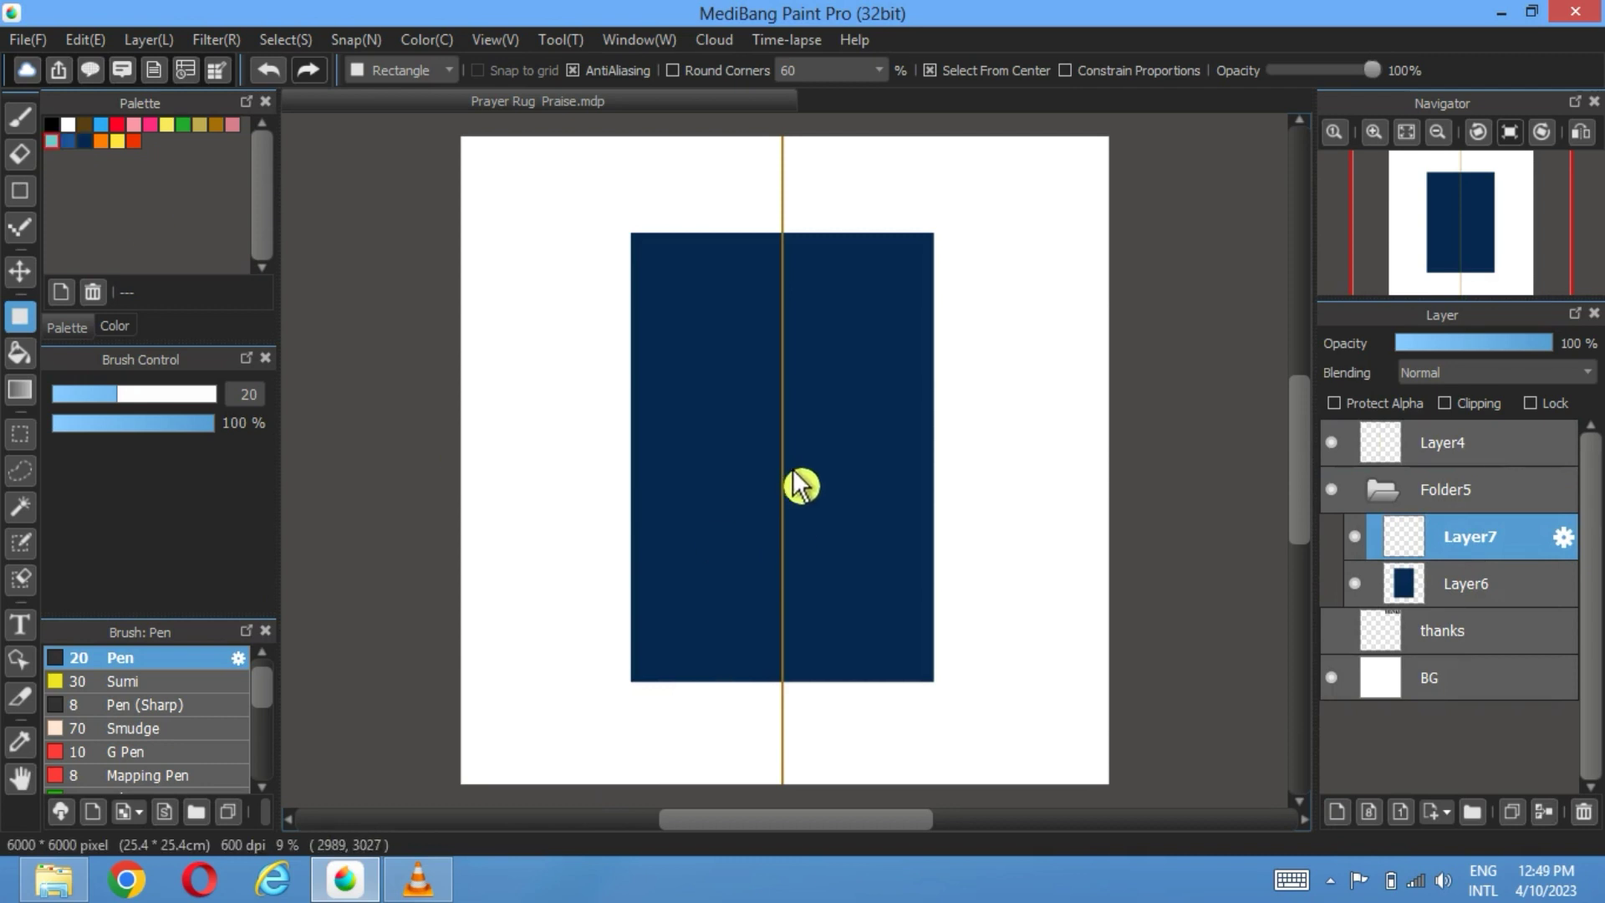
drag(801, 494, 711, 635)
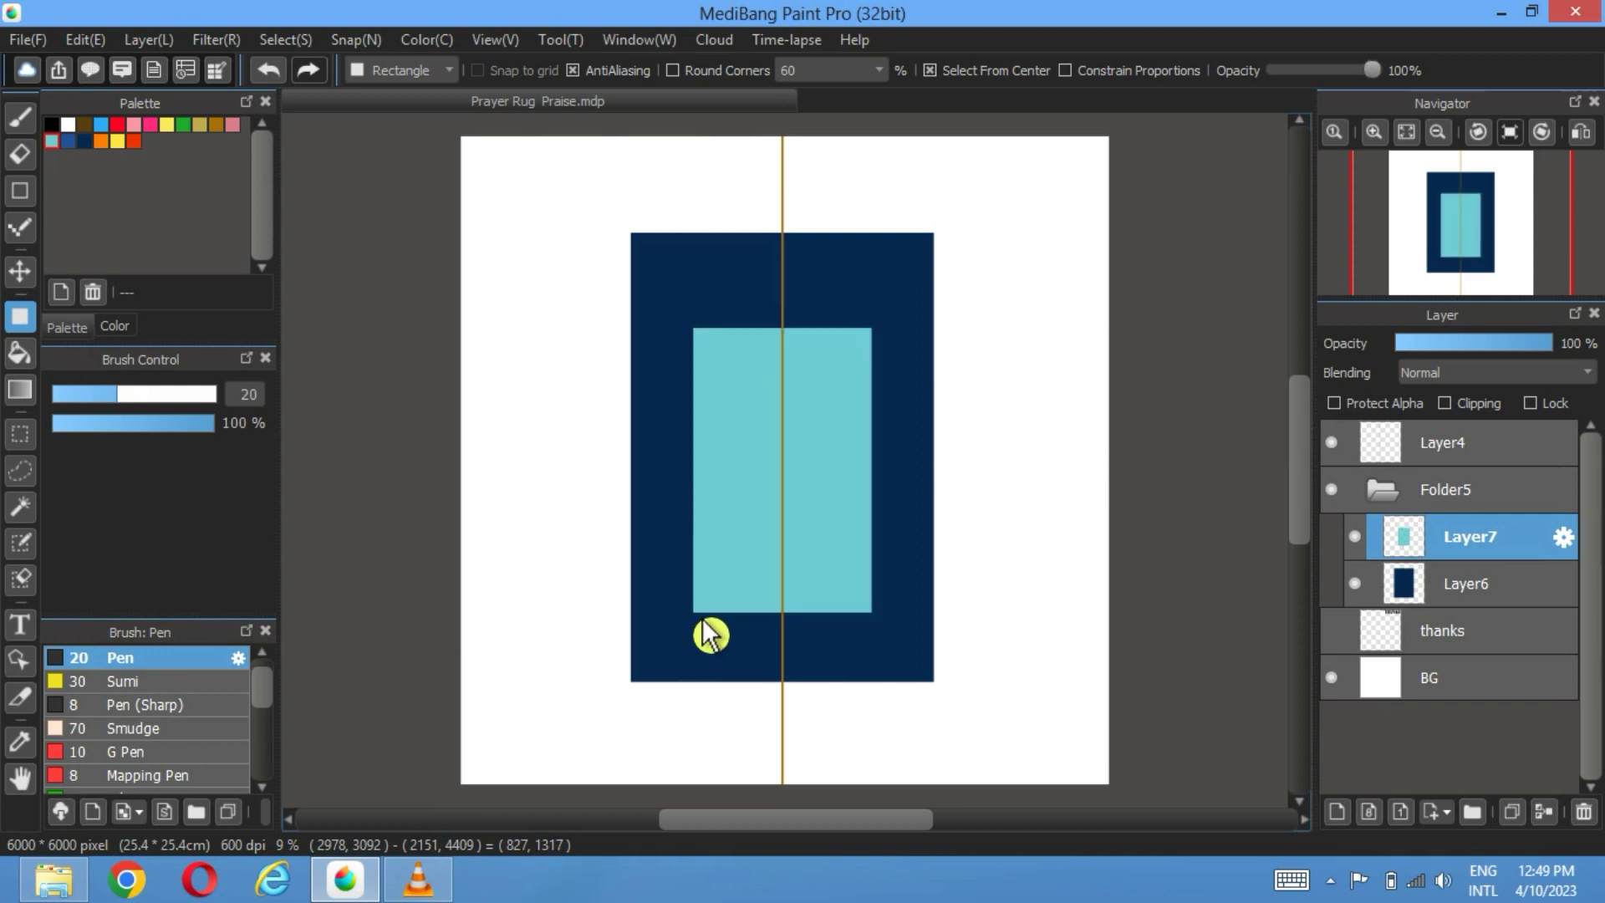
Step: Move the turquoise rectangle straight down so that it extends past the navy rectangle's lower edge
click(23, 276)
drag(845, 501, 849, 513)
scroll(833, 492, up, 2)
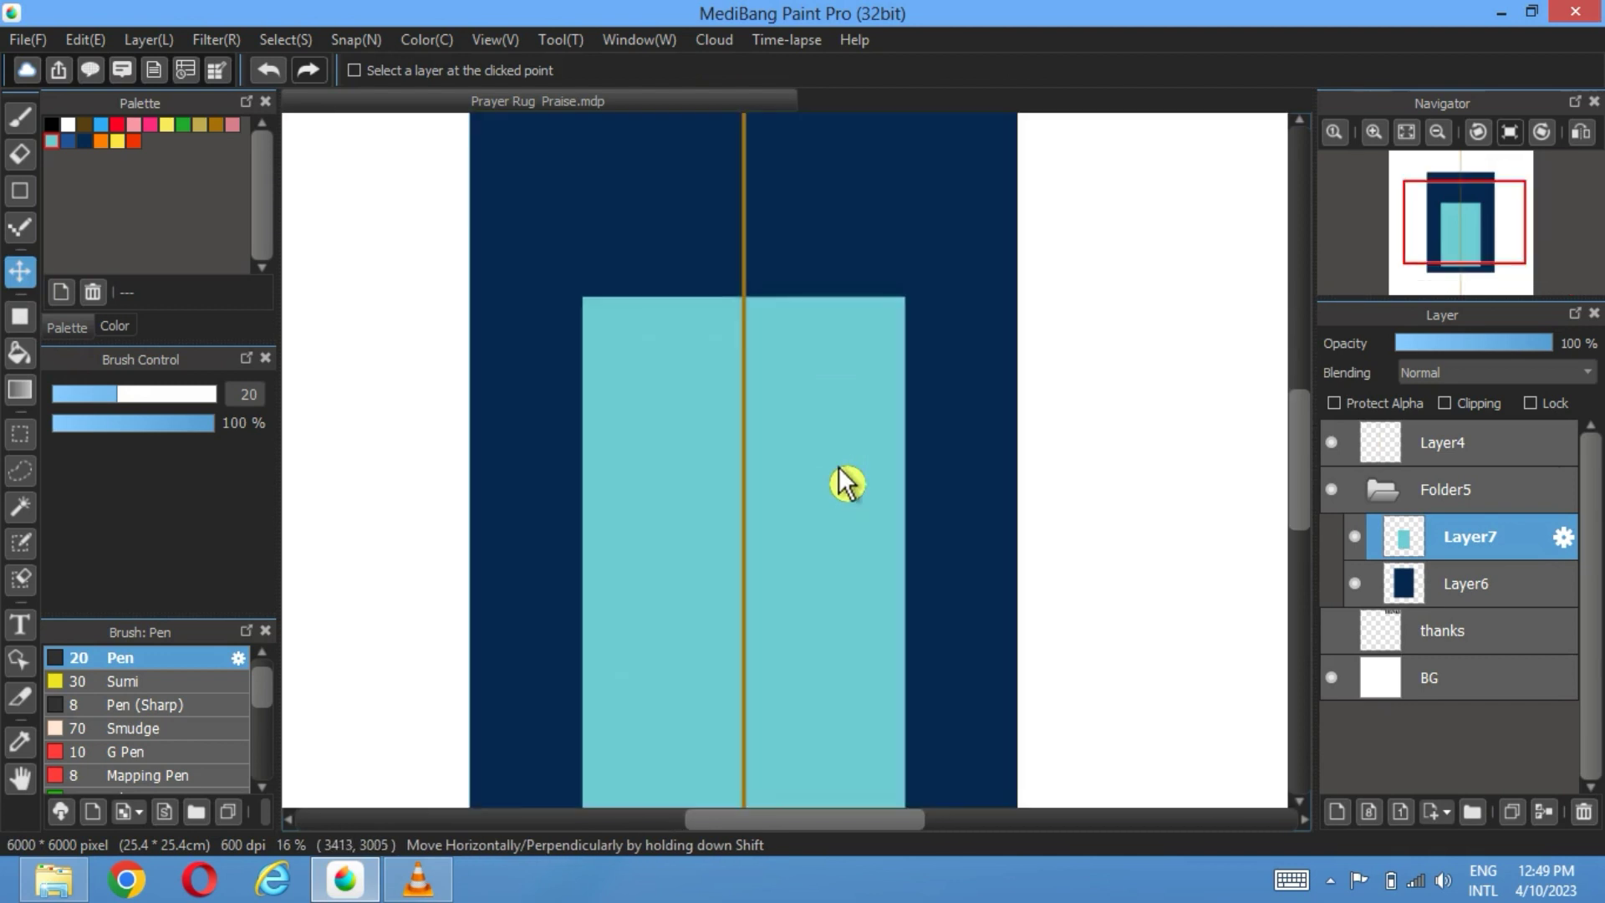
drag(774, 376, 786, 579)
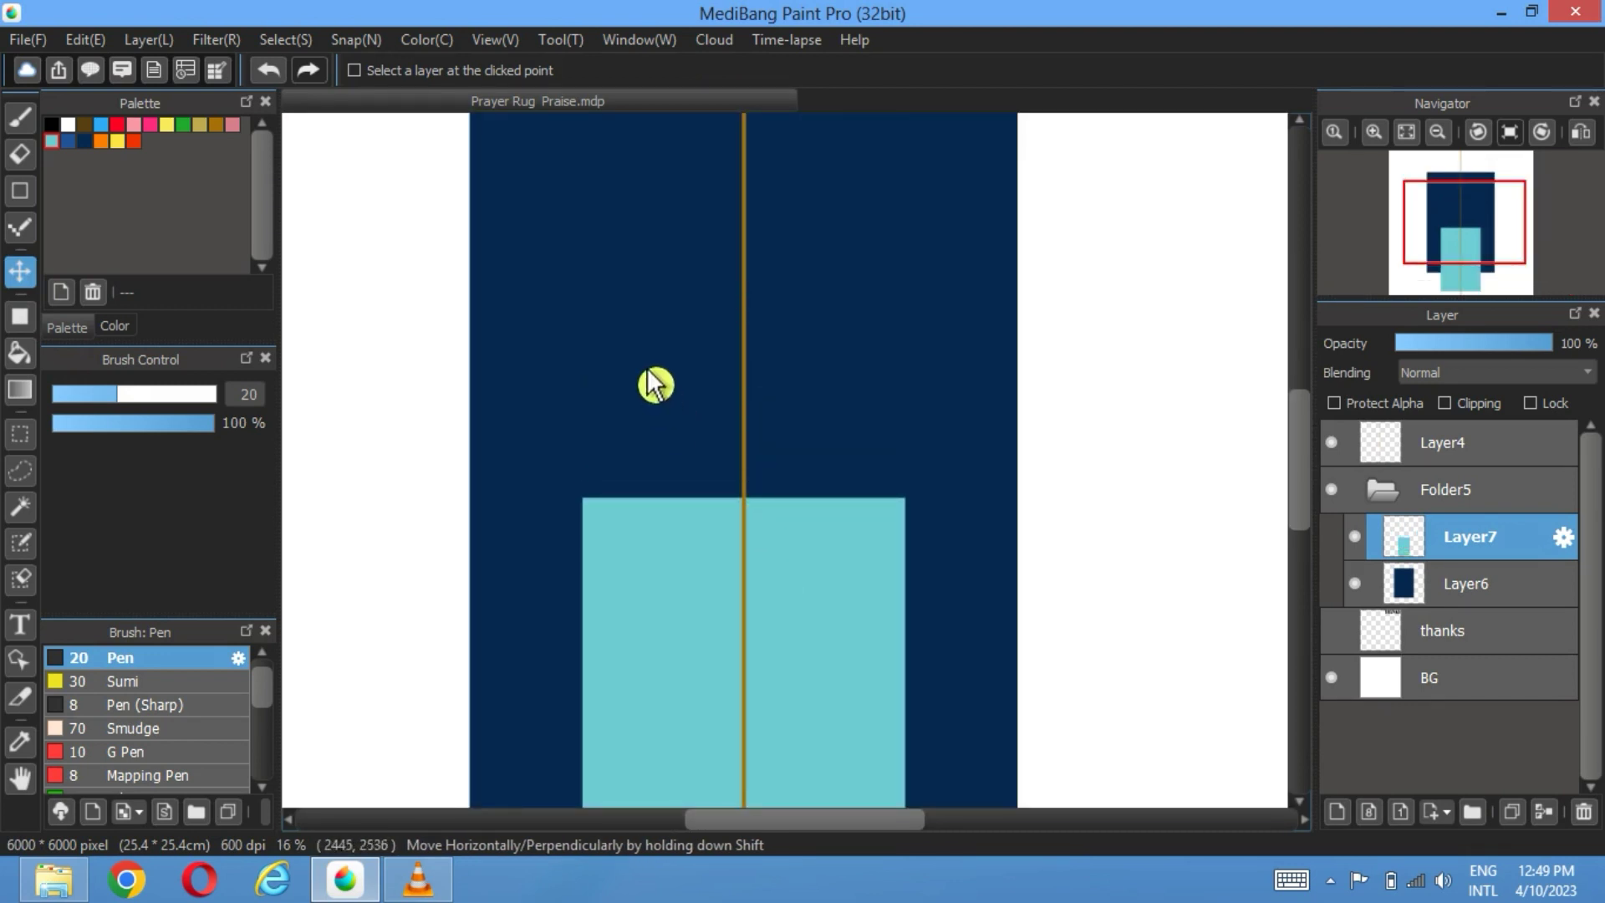
Step: On a new layer, draw a black circle outline with correction 19, above the turquoise rectangle and touching the guide line's left side
click(24, 194)
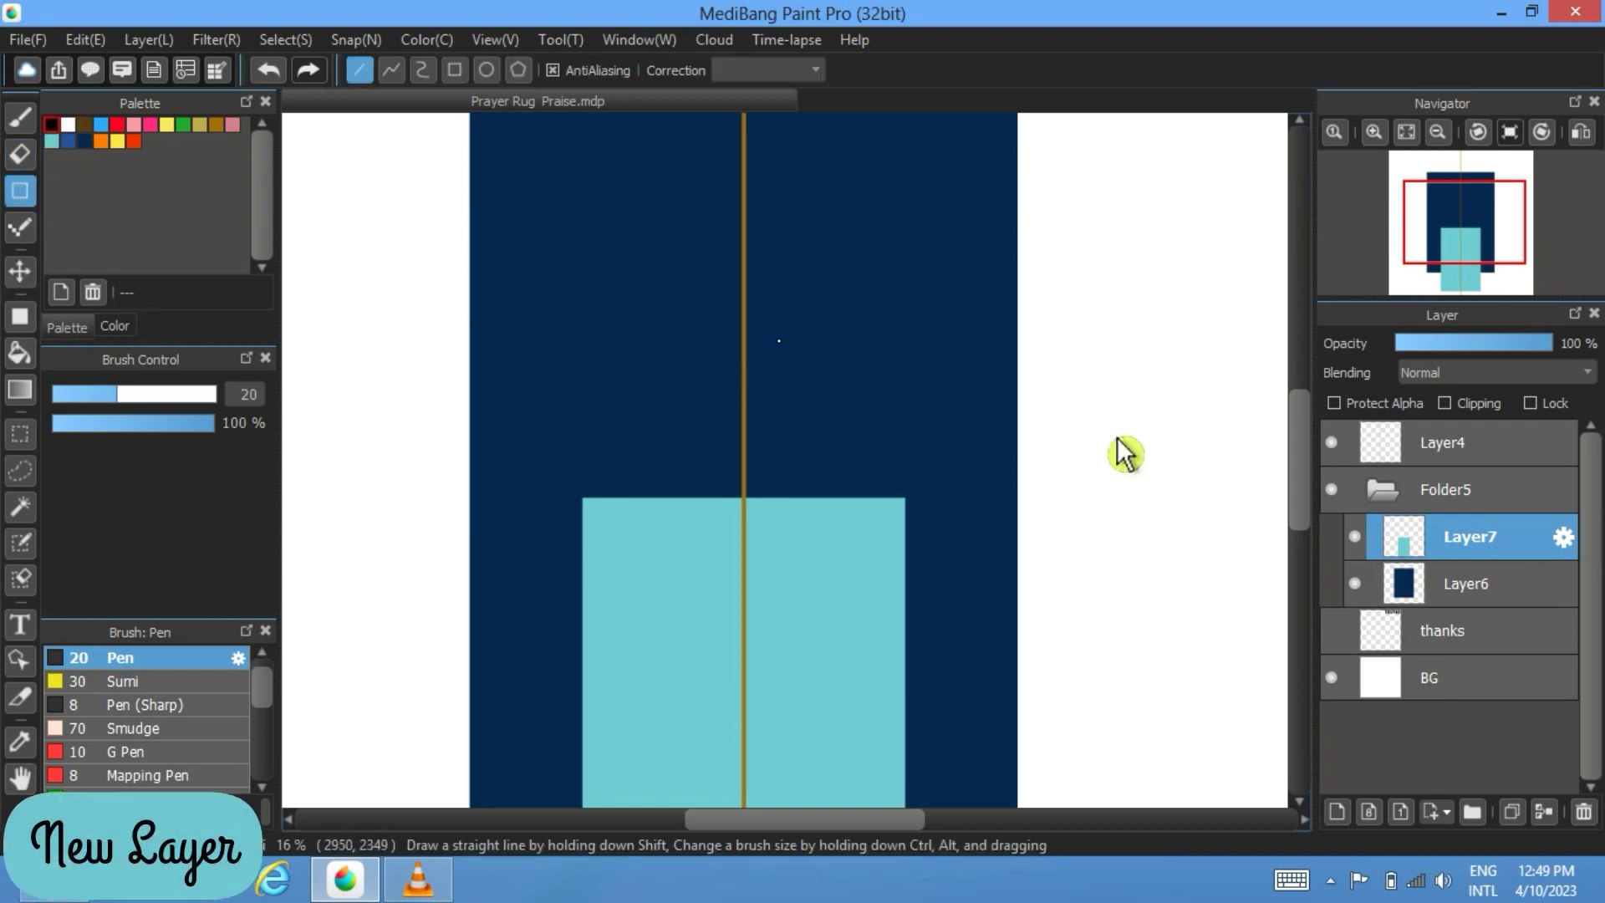
click(1337, 811)
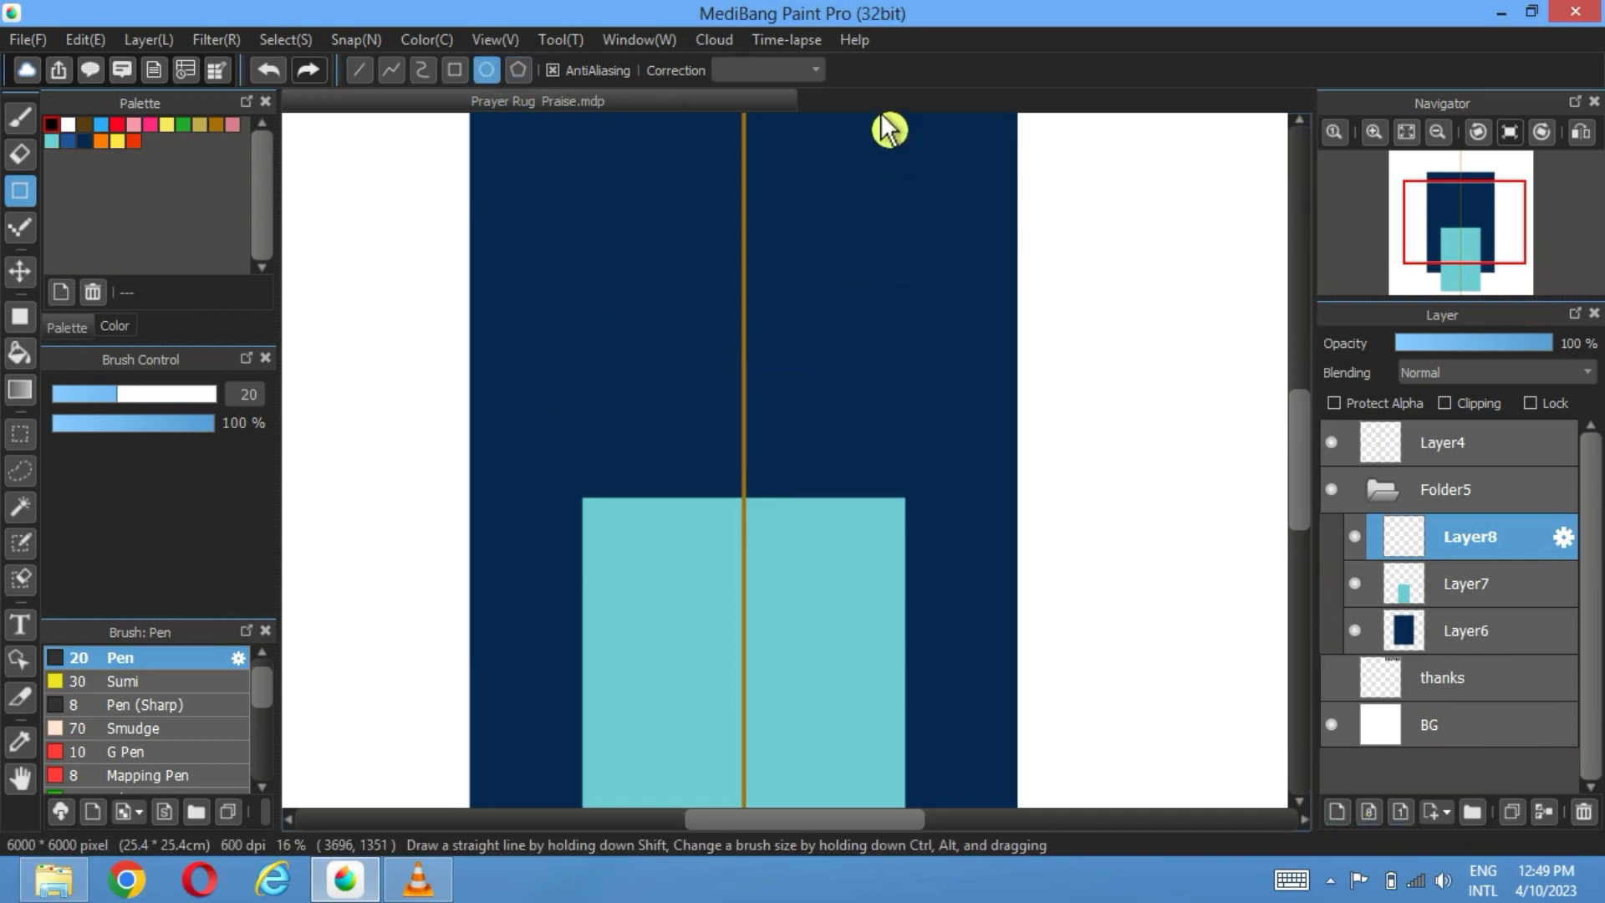
click(811, 70)
click(768, 348)
drag(747, 288, 541, 491)
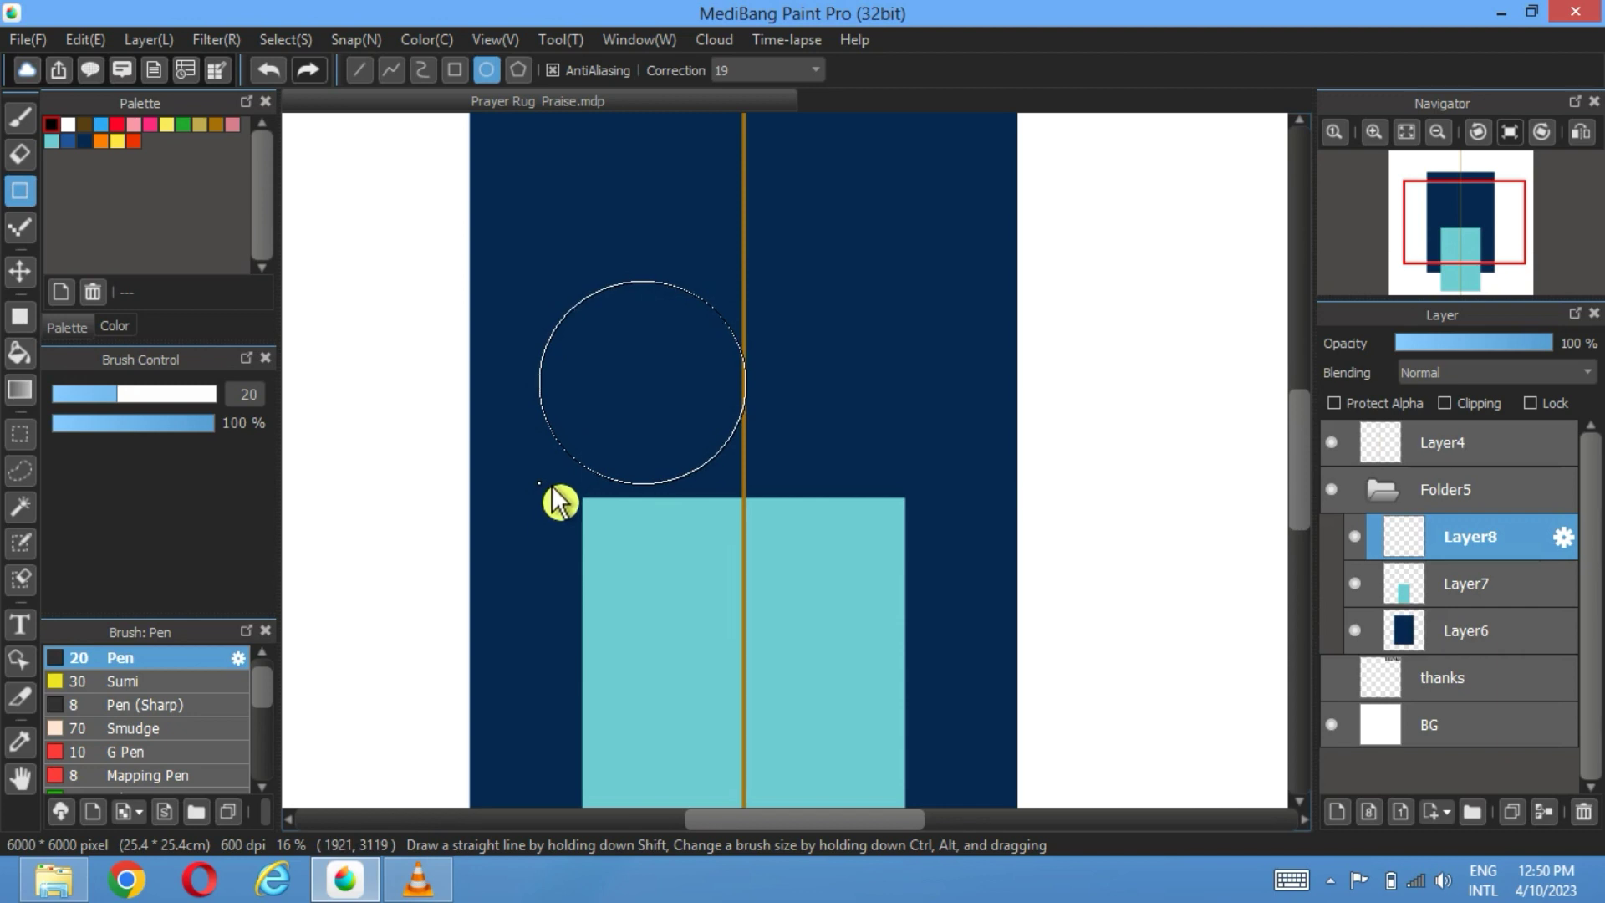
drag(553, 486, 580, 452)
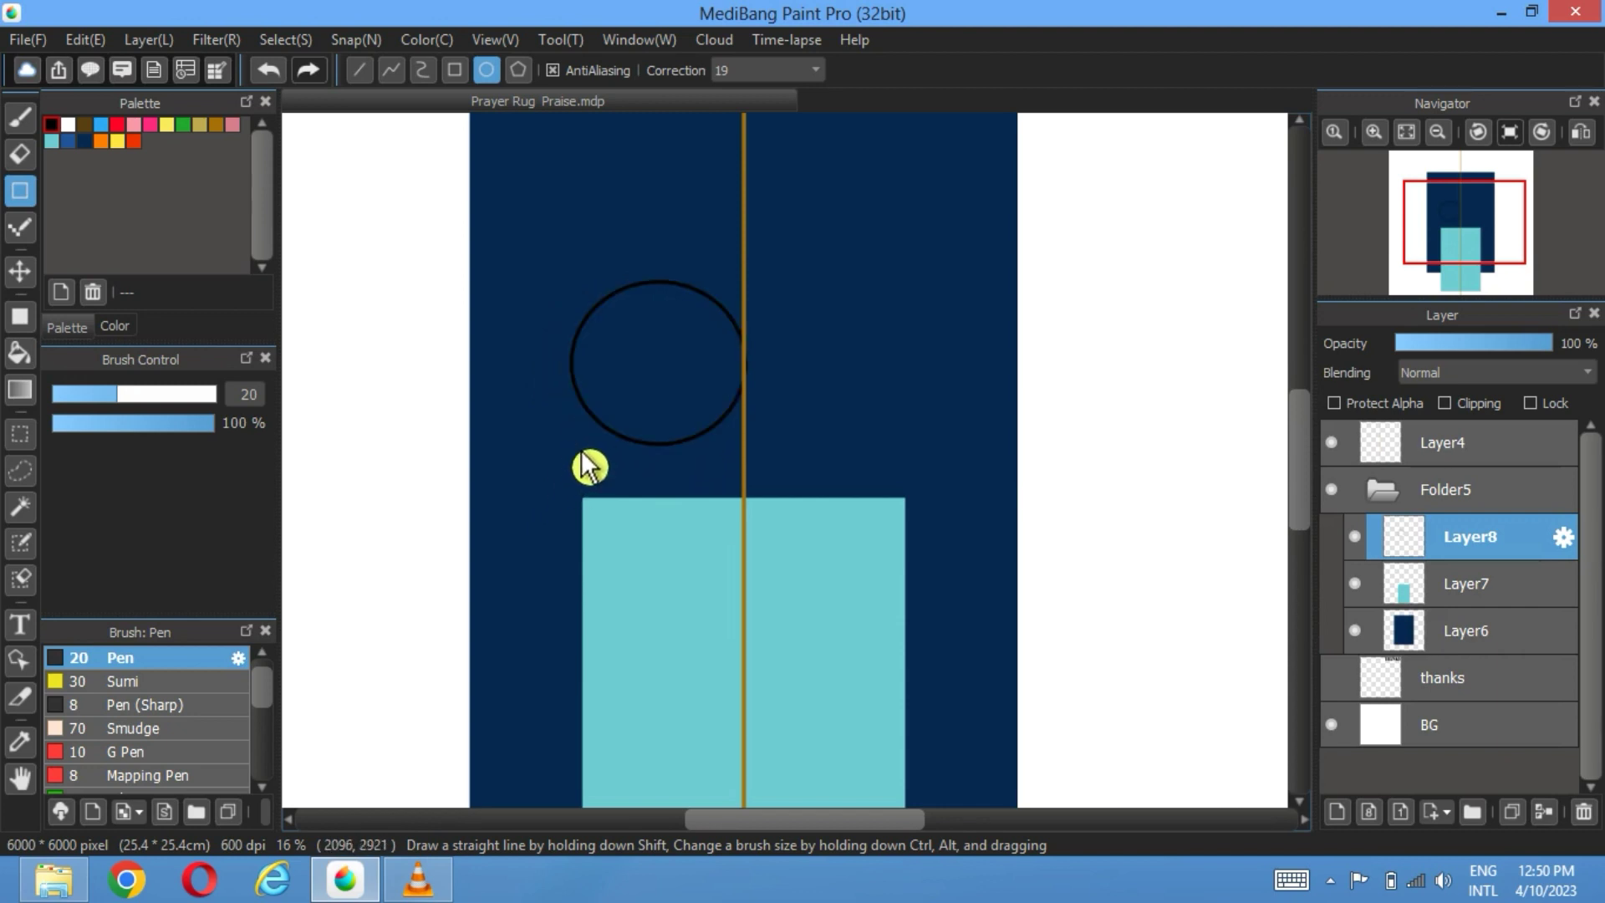
Step: Move the circle down over the turquoise rectangle's upper-left corner and place a duplicate of it over the upper-right corner
click(23, 280)
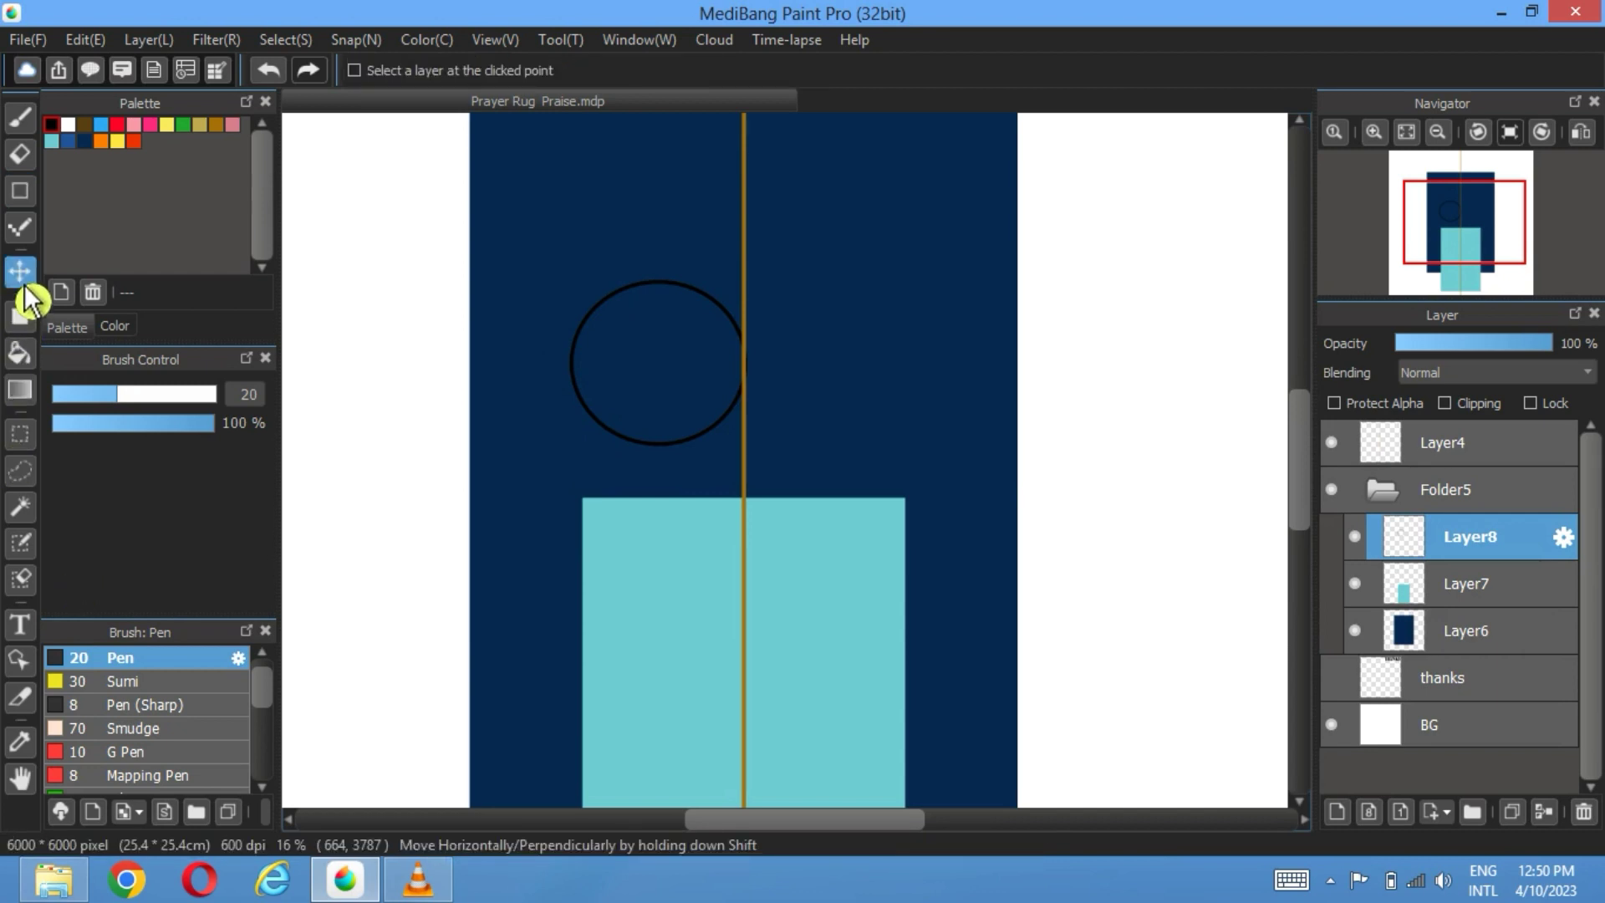
drag(699, 405, 703, 505)
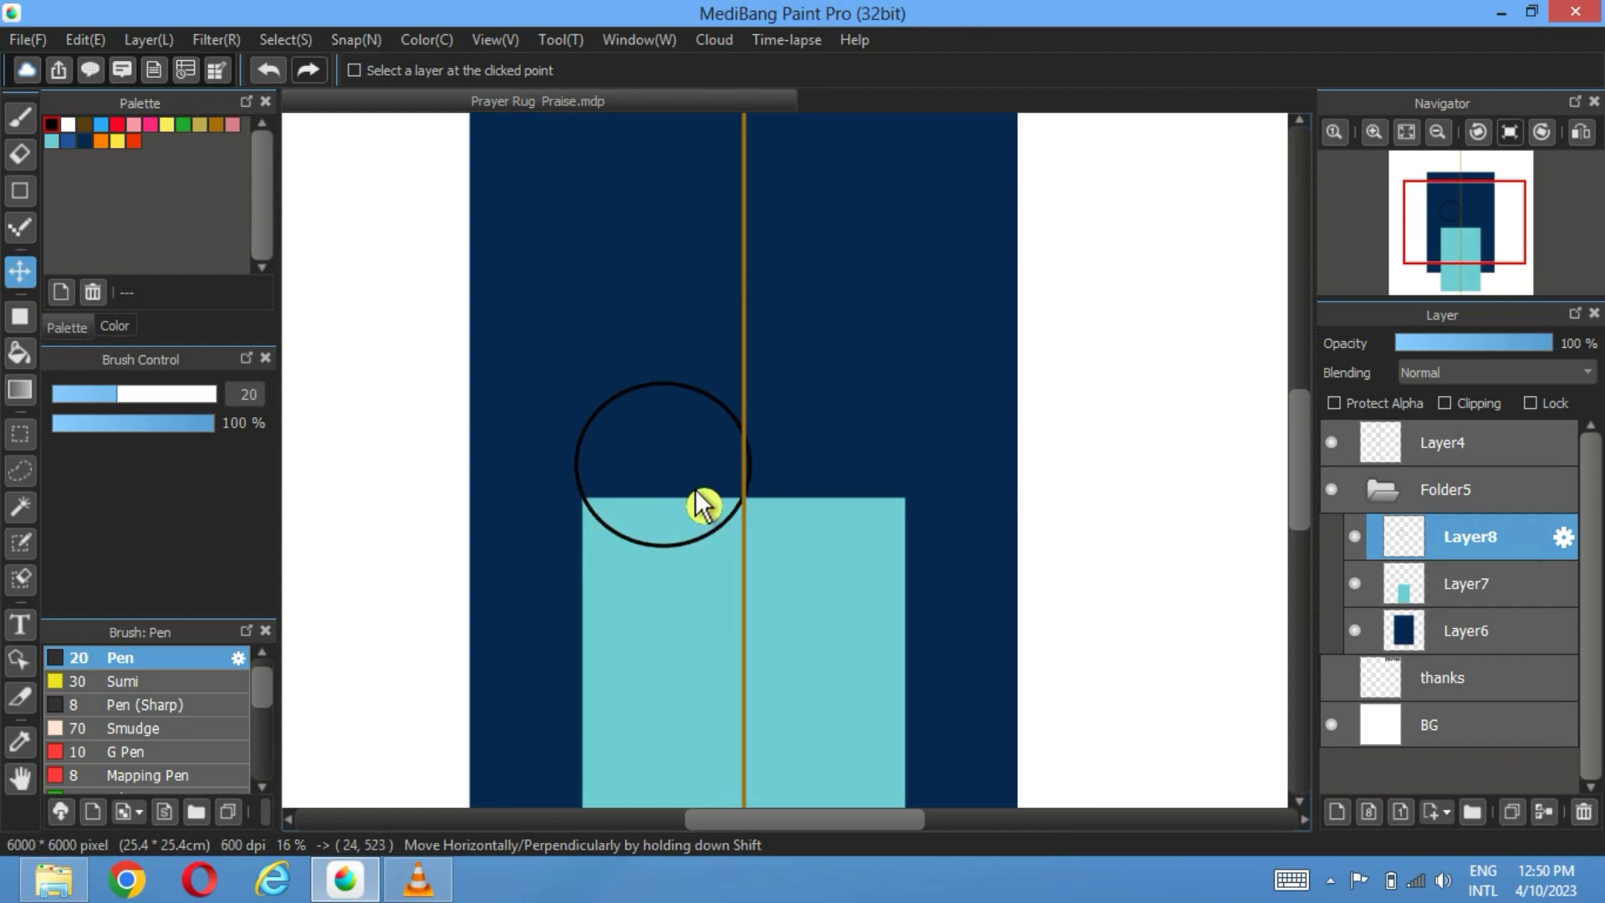
click(1526, 817)
drag(710, 459, 901, 474)
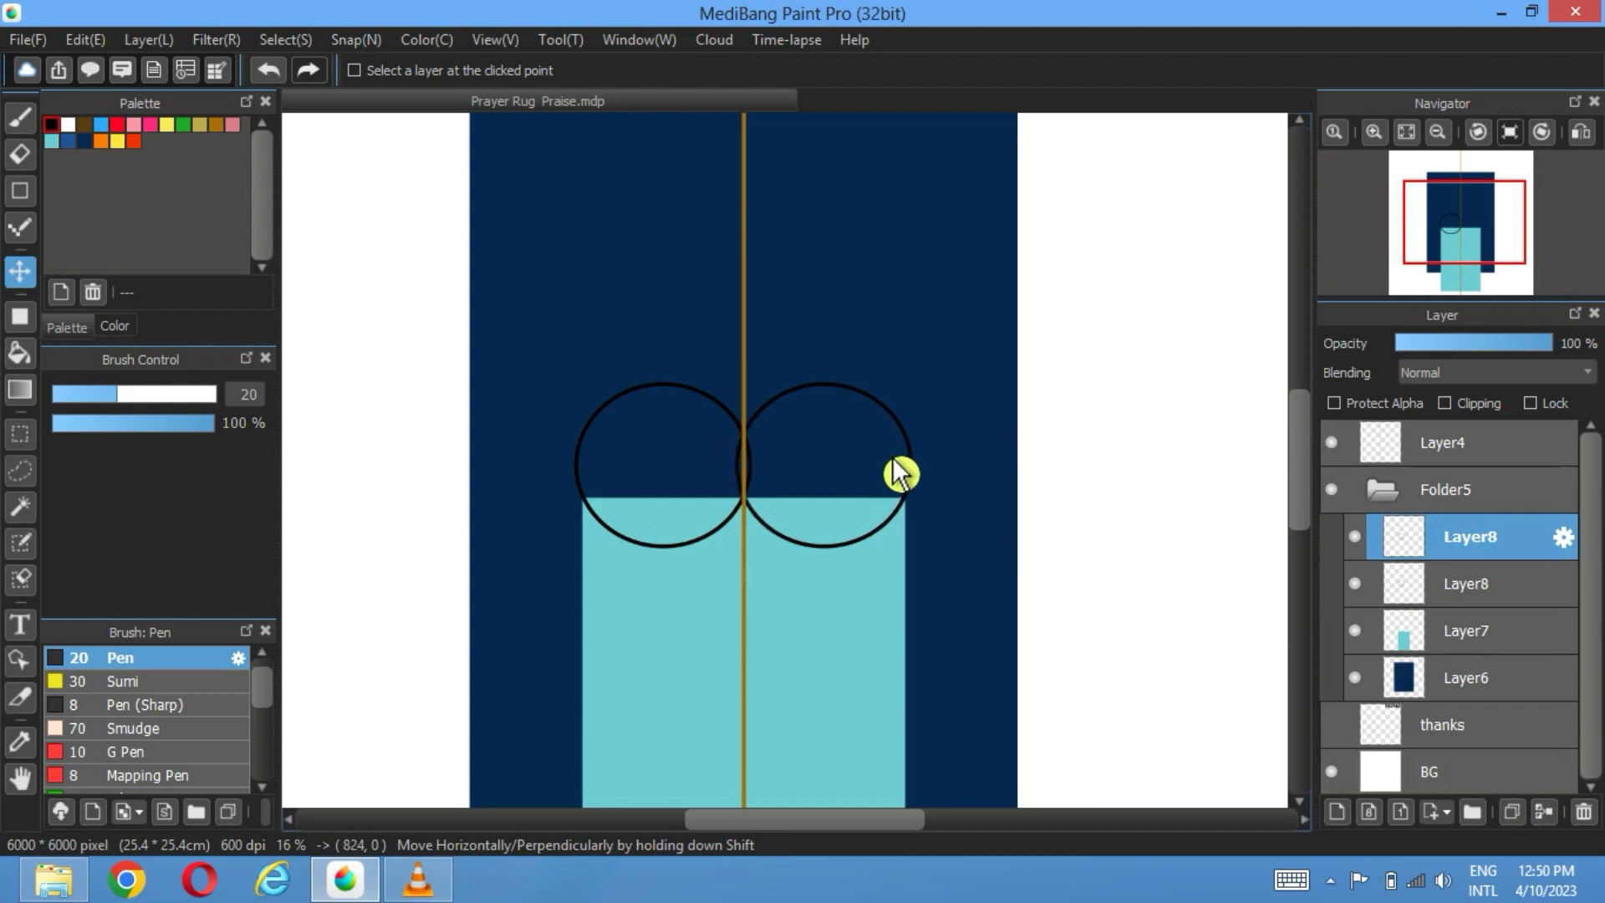
Step: Duplicate the circle again and place the copy centred on the guide line, below the other two circles
click(1513, 812)
drag(757, 471, 709, 393)
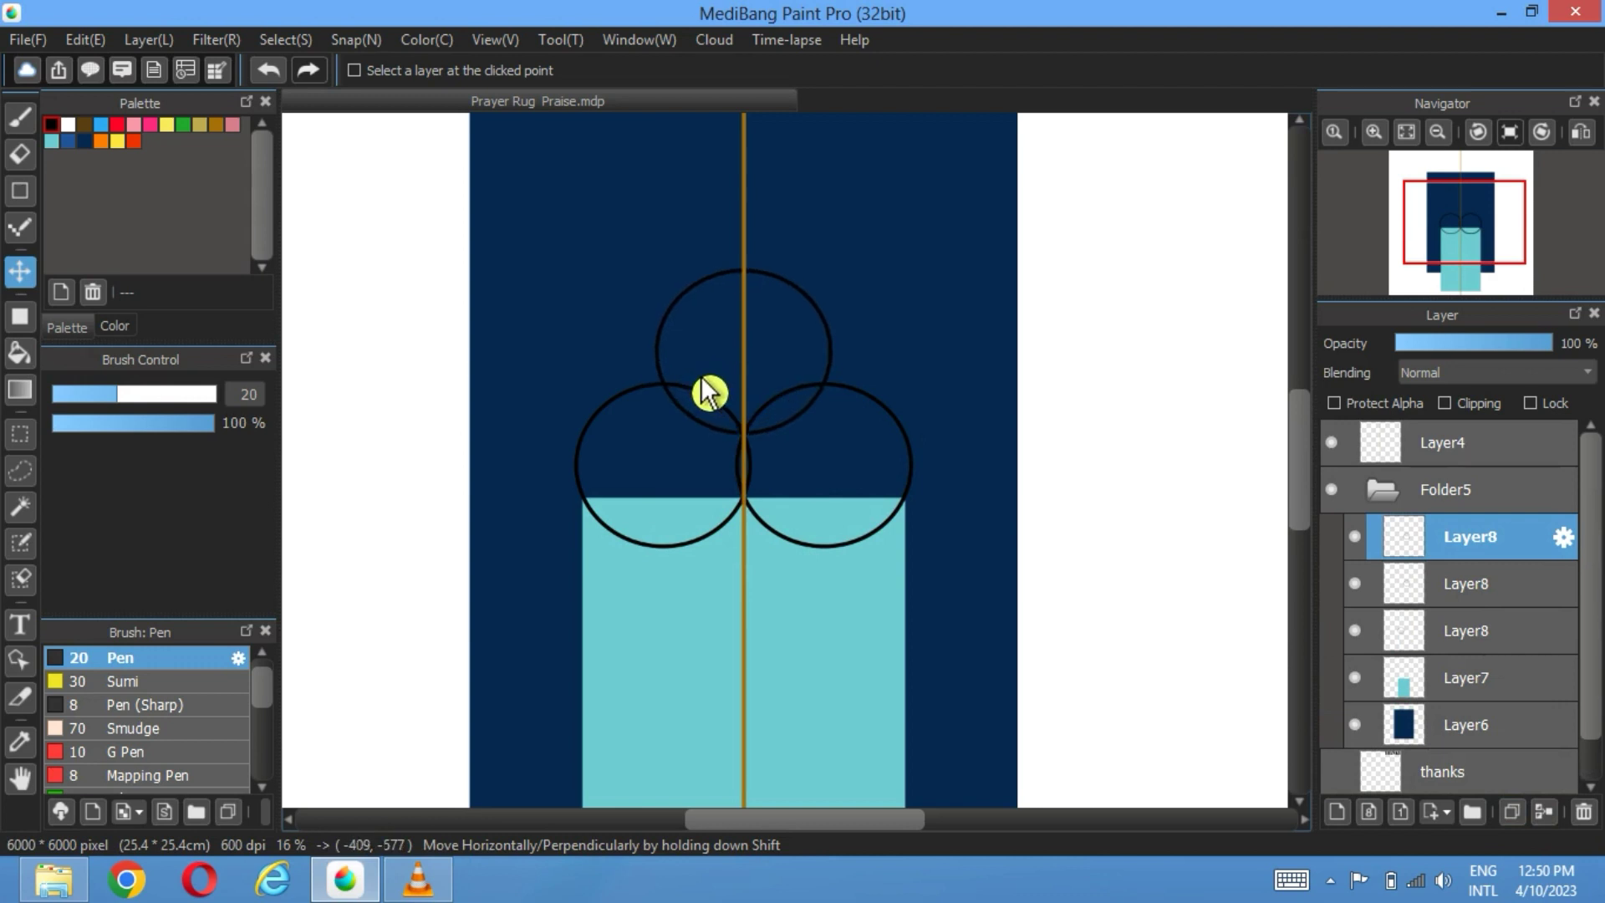
drag(709, 393, 709, 673)
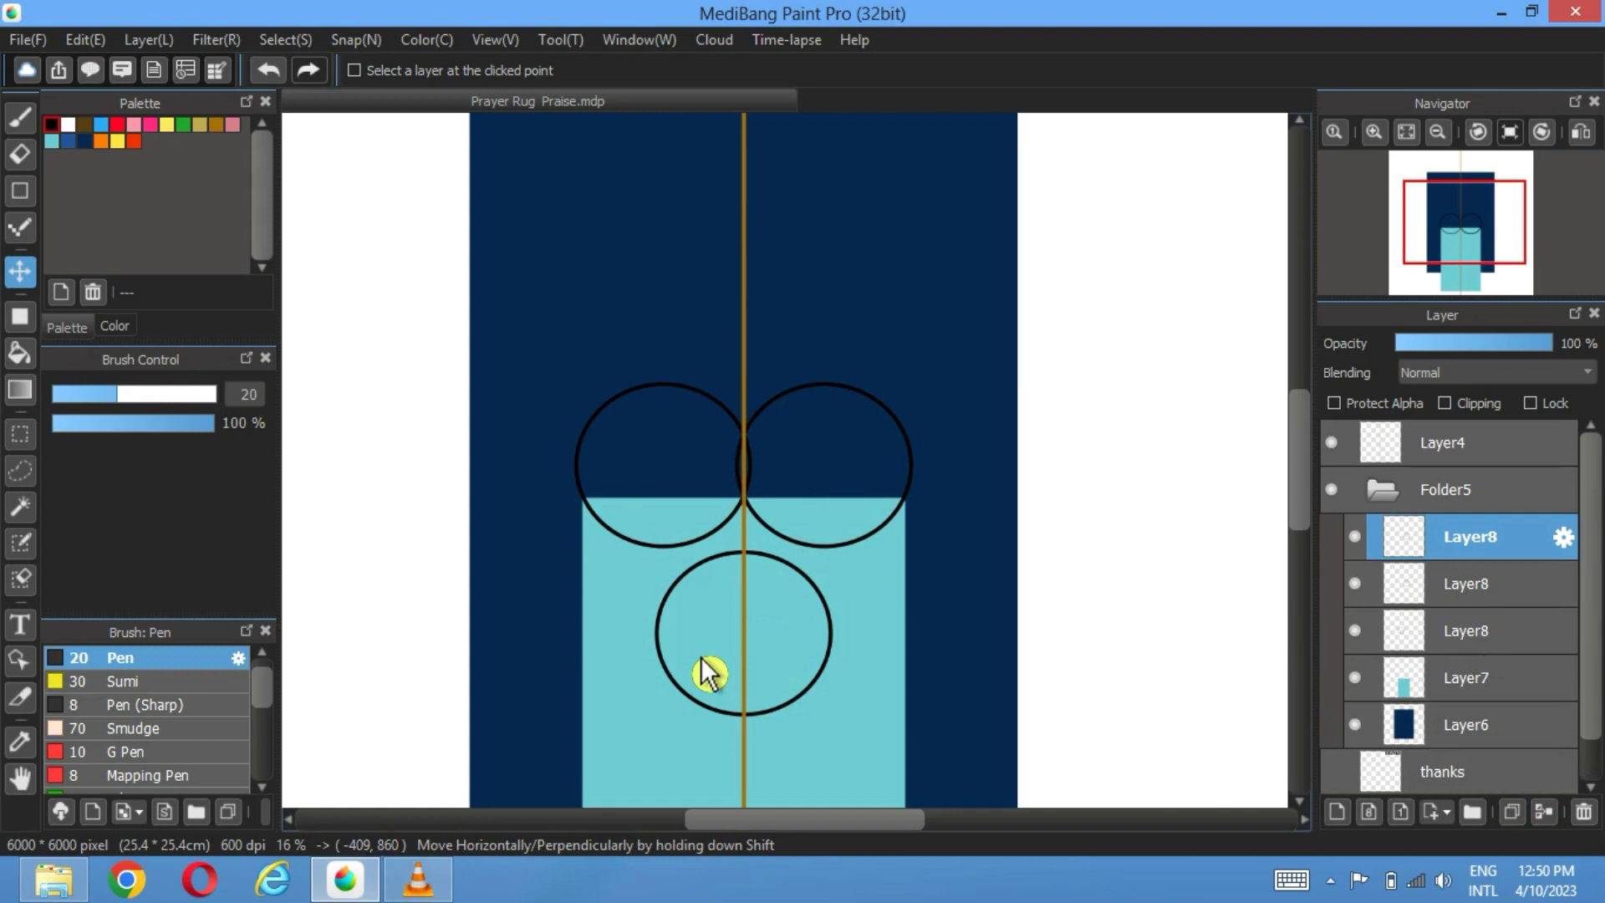
Step: Move the two side-by-side circles up clear of the turquoise rectangle and delete the third circle's layer
click(1472, 584)
shift+click(1472, 632)
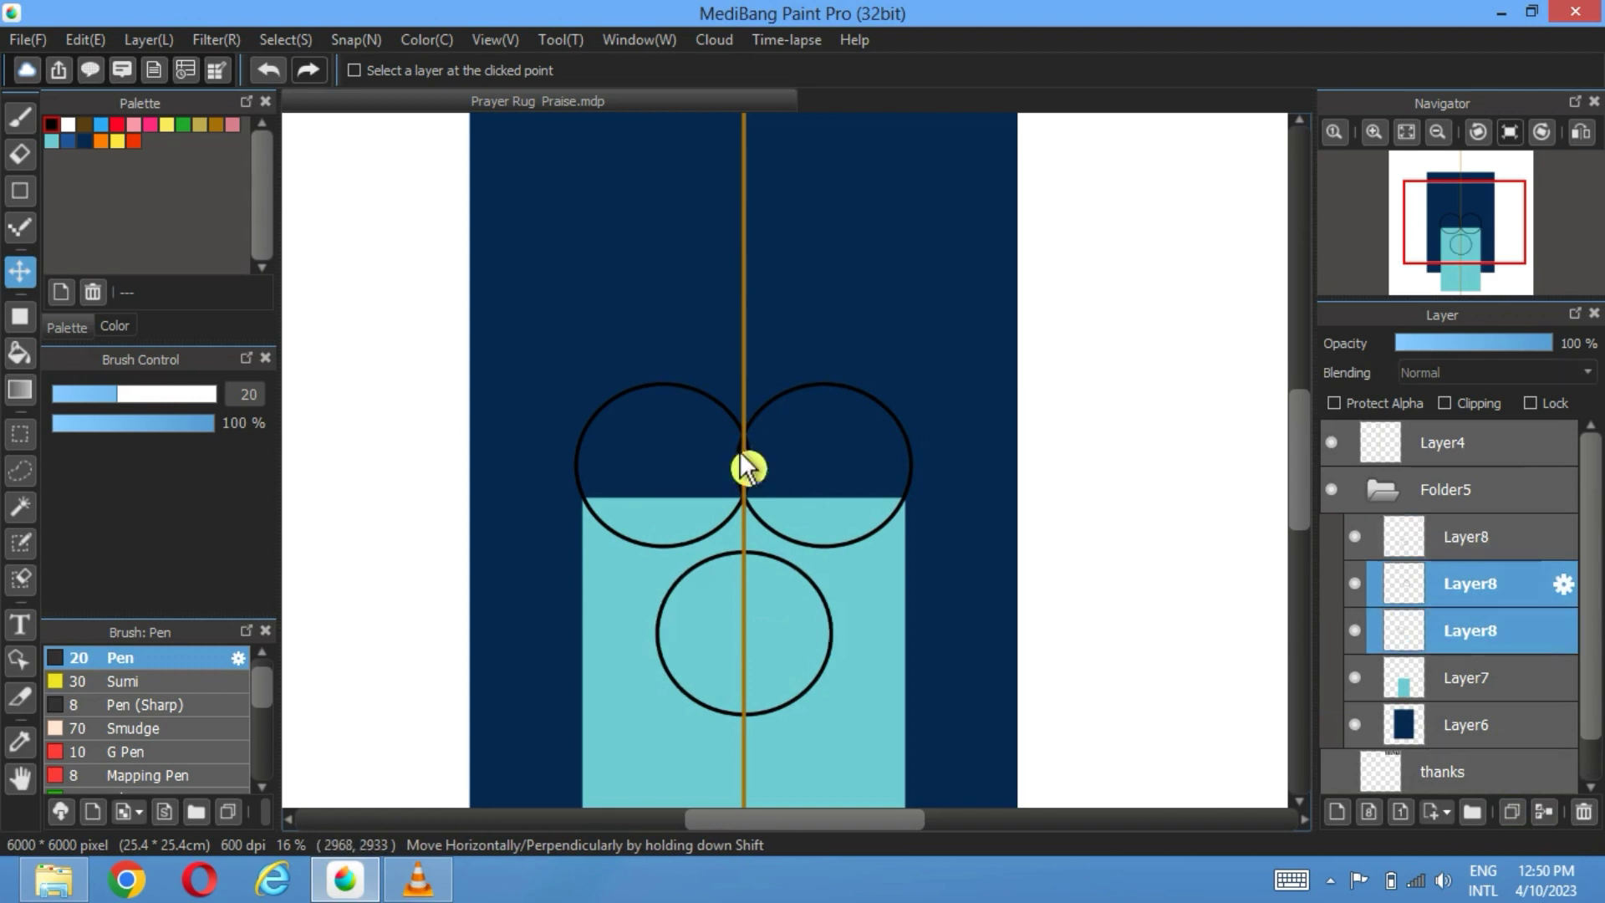
drag(763, 504, 759, 346)
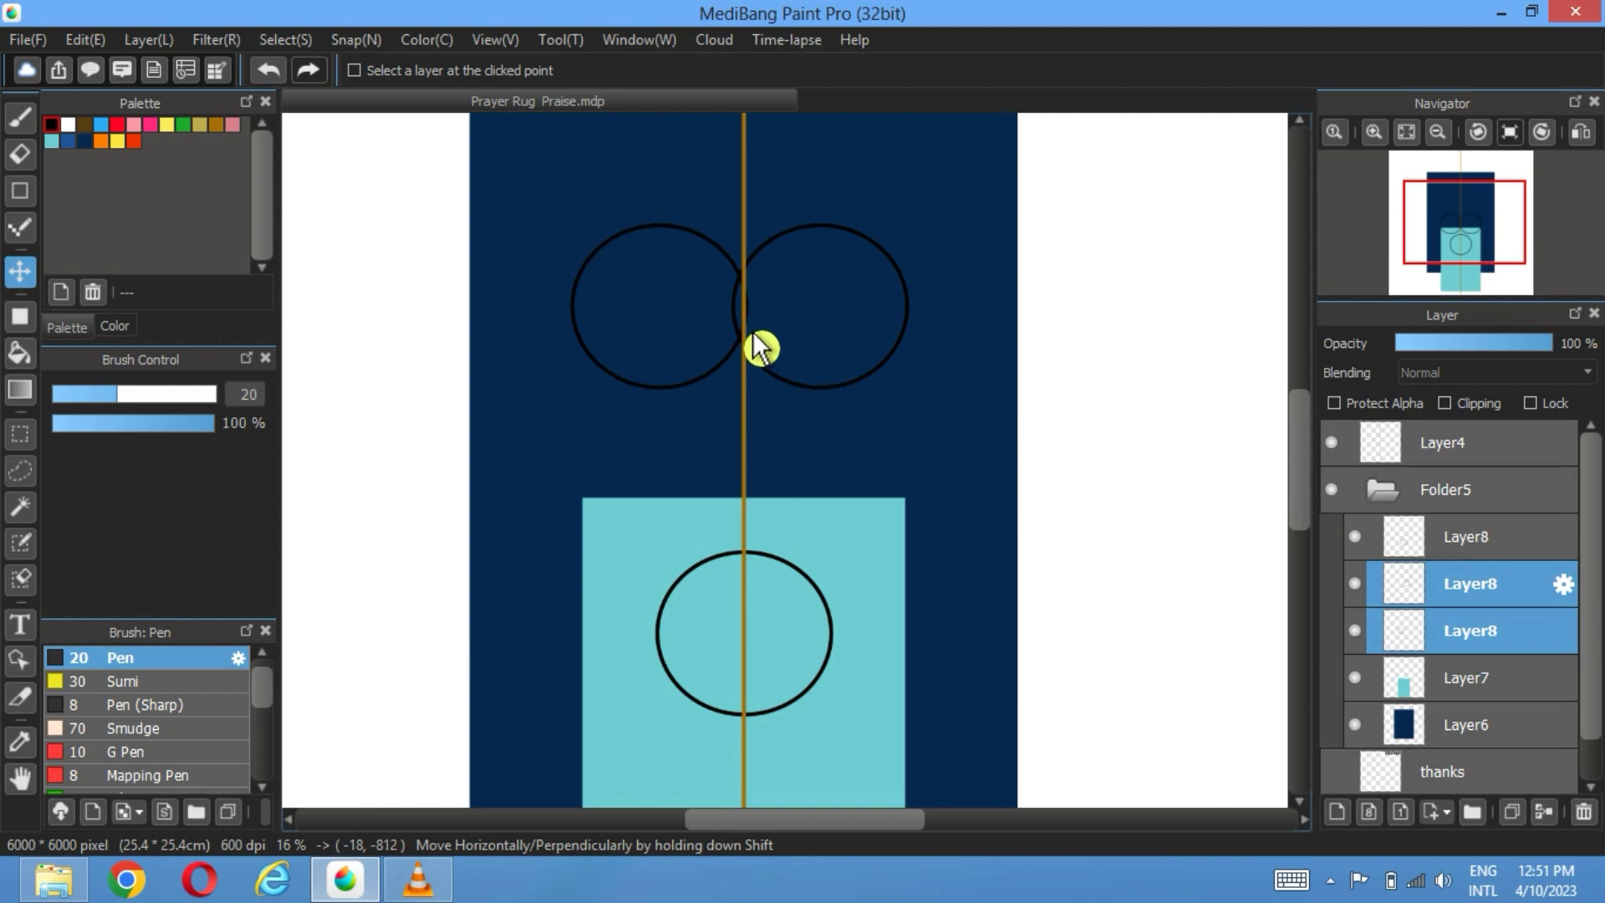
click(1520, 575)
click(1583, 812)
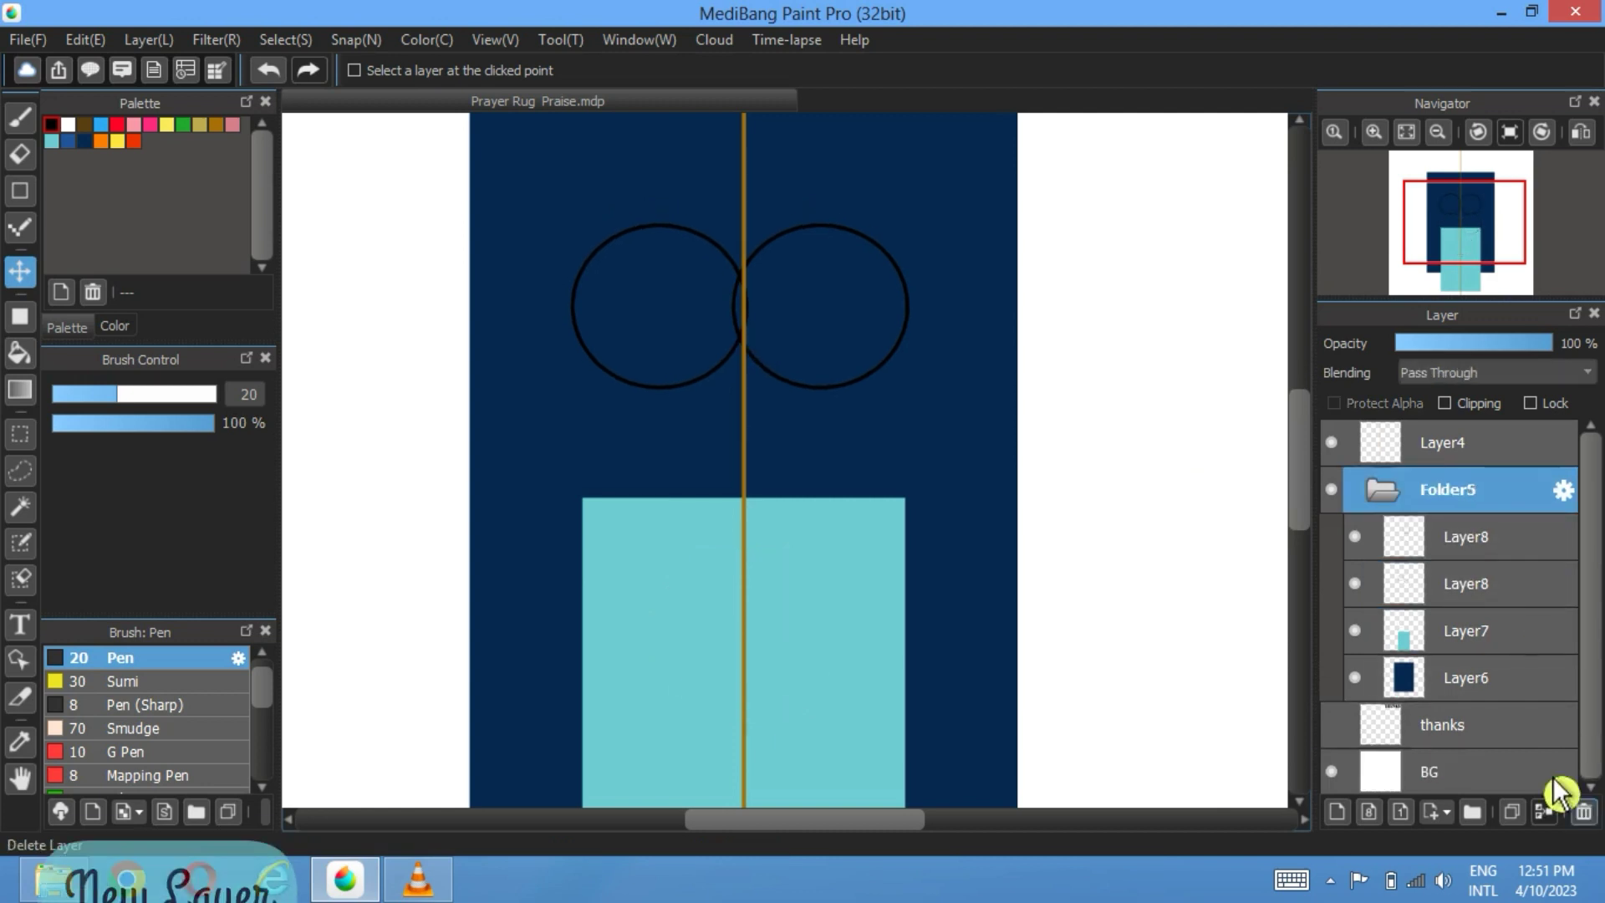
Step: Add a new layer directly above the turquoise rectangle's layer and activate the filled shape tool for it
click(1505, 590)
click(1455, 652)
click(1337, 812)
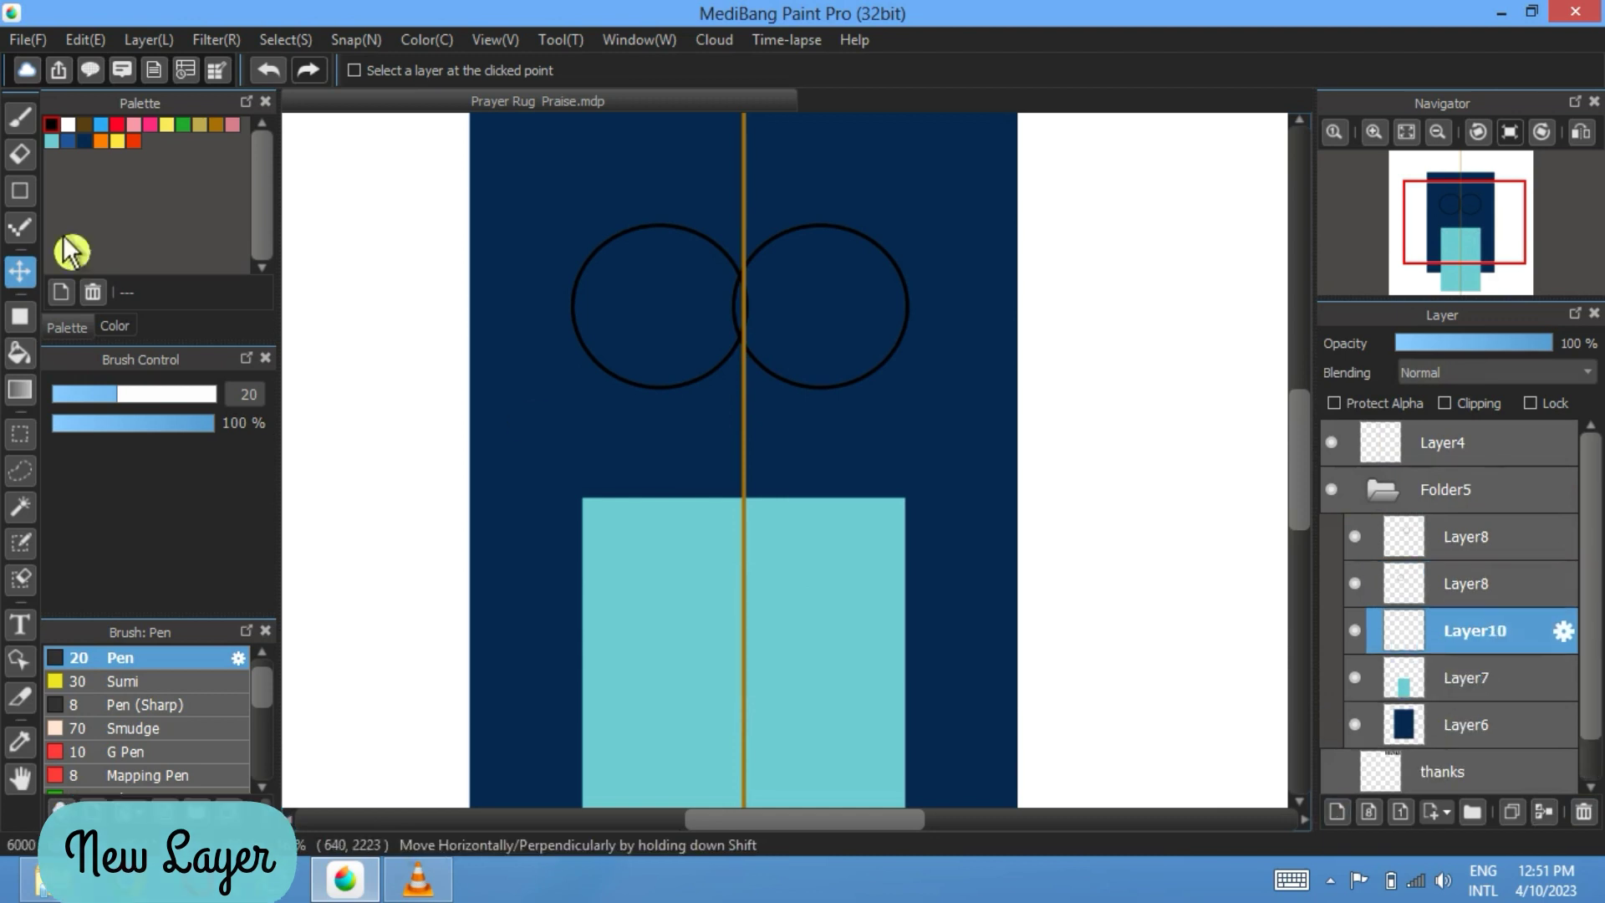
click(20, 316)
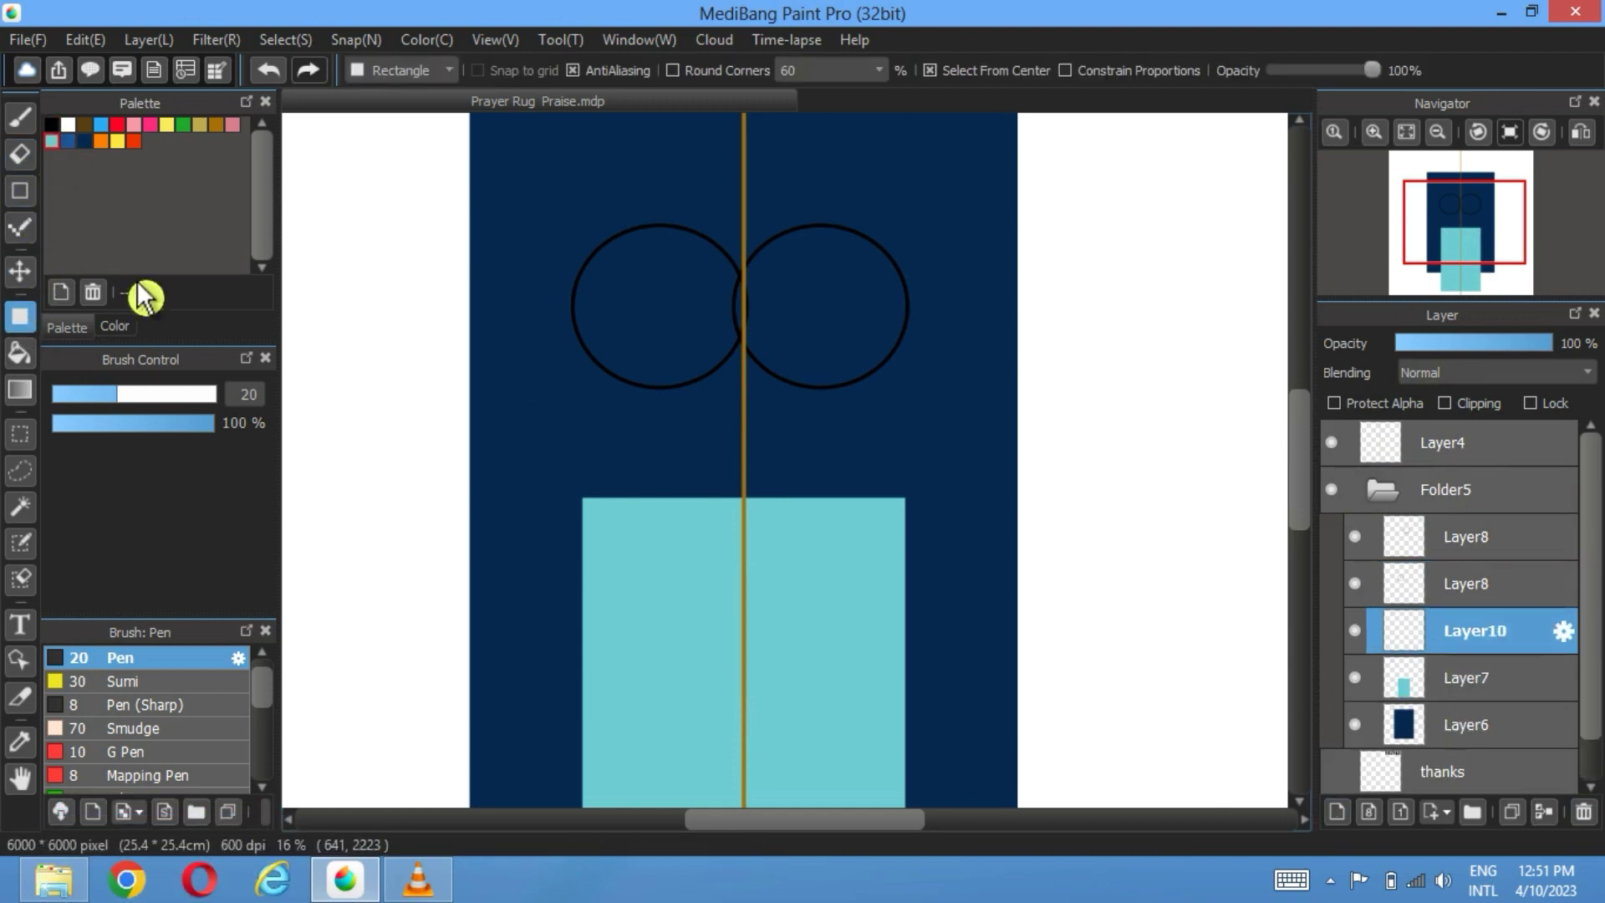
click(447, 72)
click(388, 117)
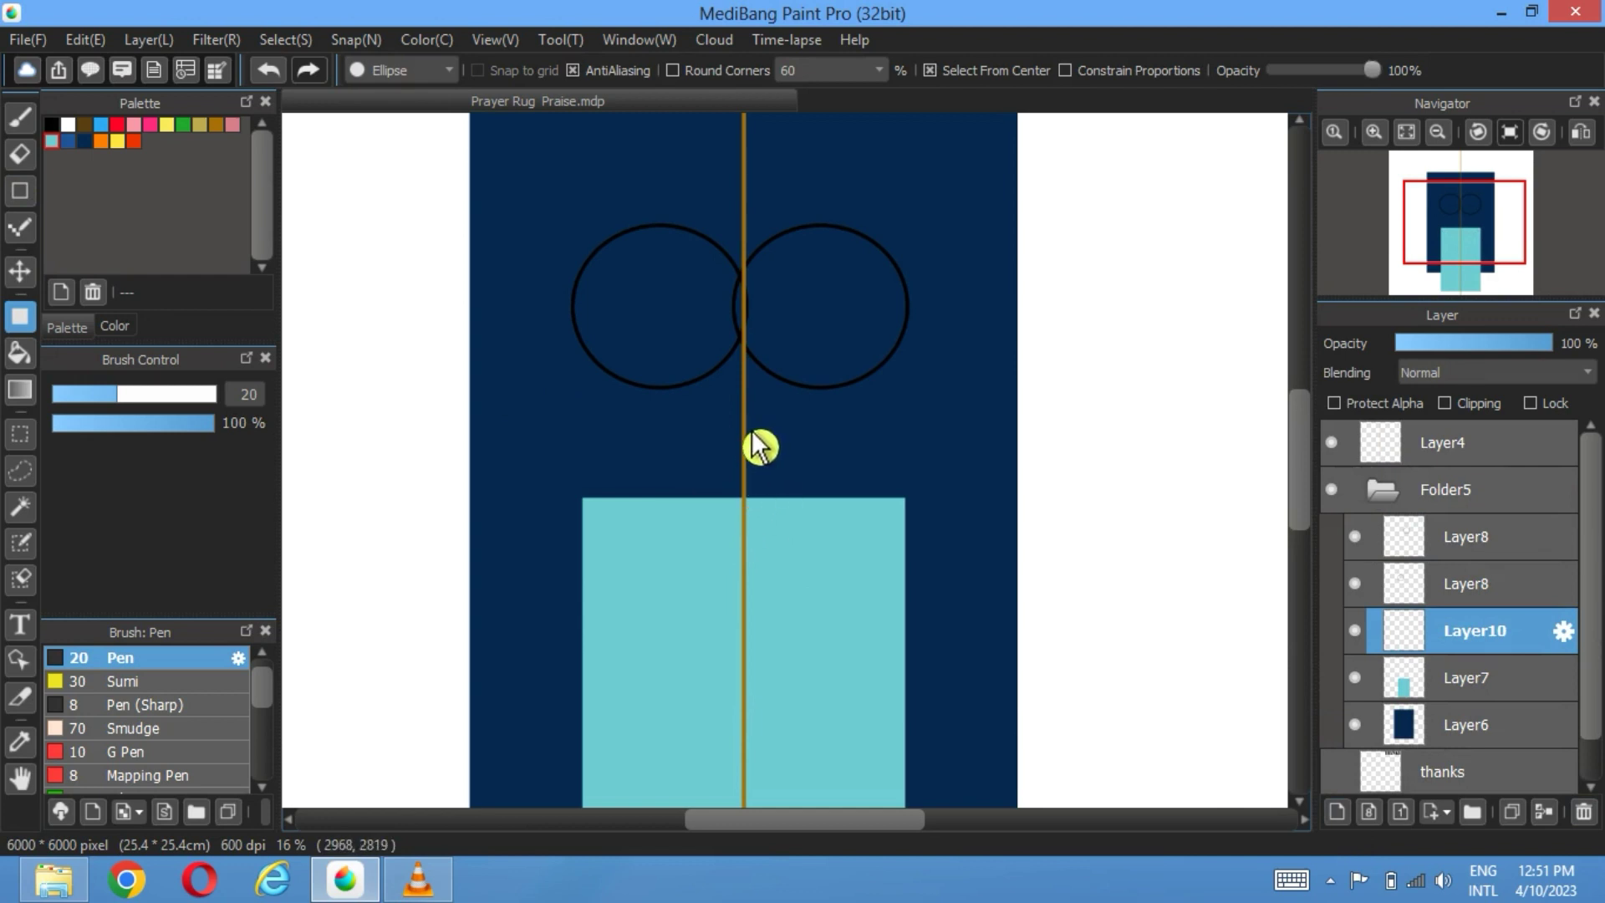
click(418, 70)
click(405, 96)
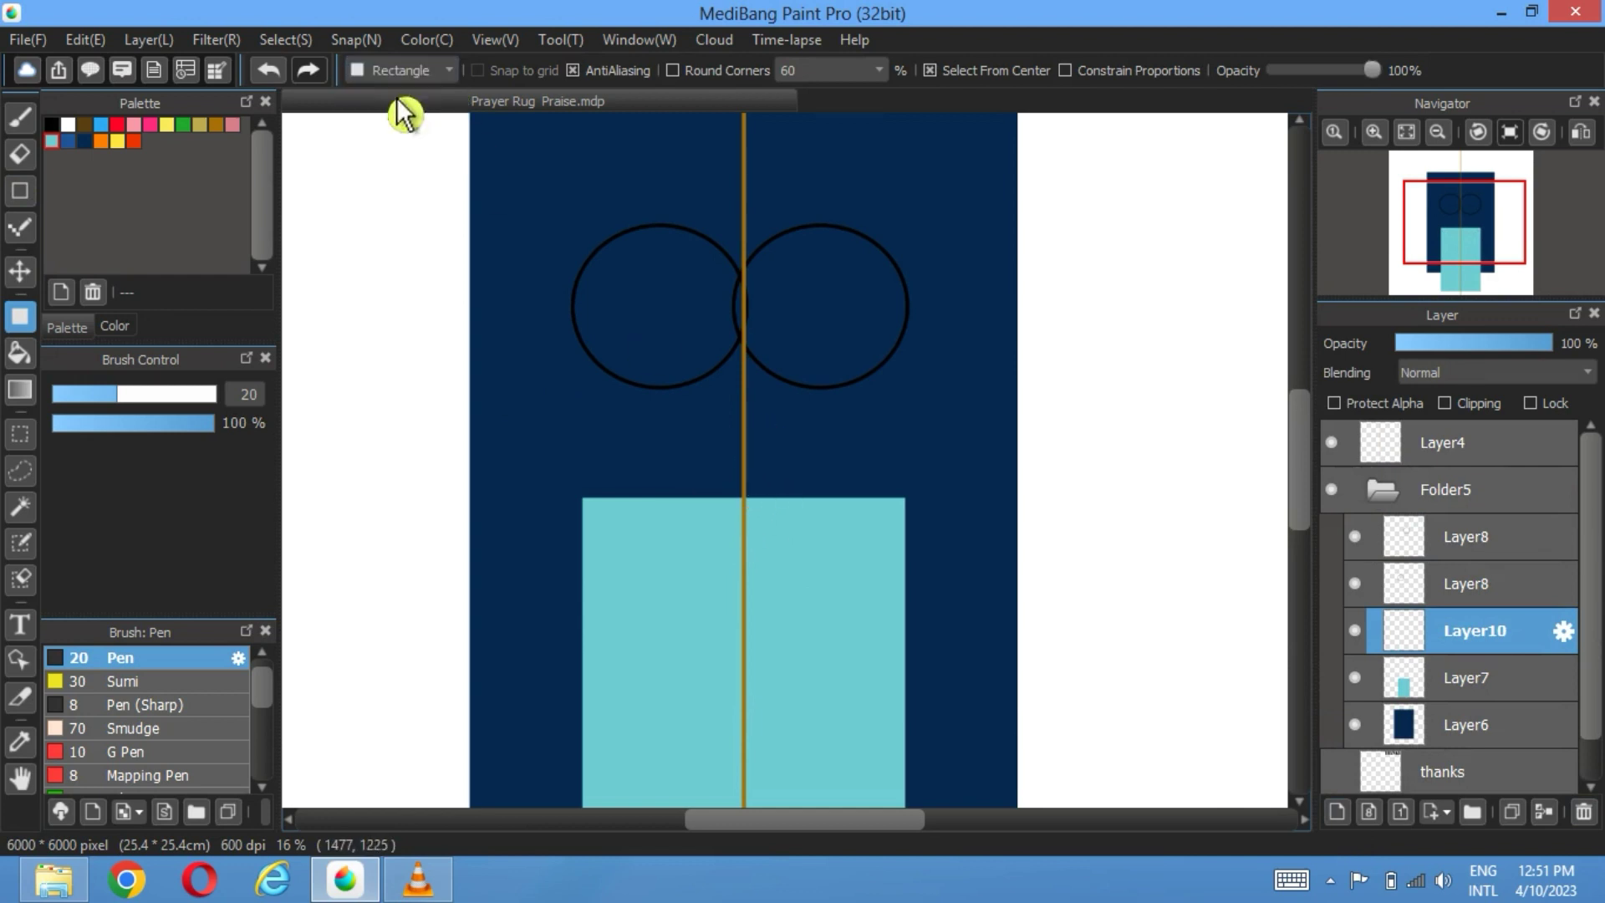
Step: Set the corner rounding to 100%, try a turquoise rectangle centred on the guide line, and undo that shape
click(878, 70)
click(816, 94)
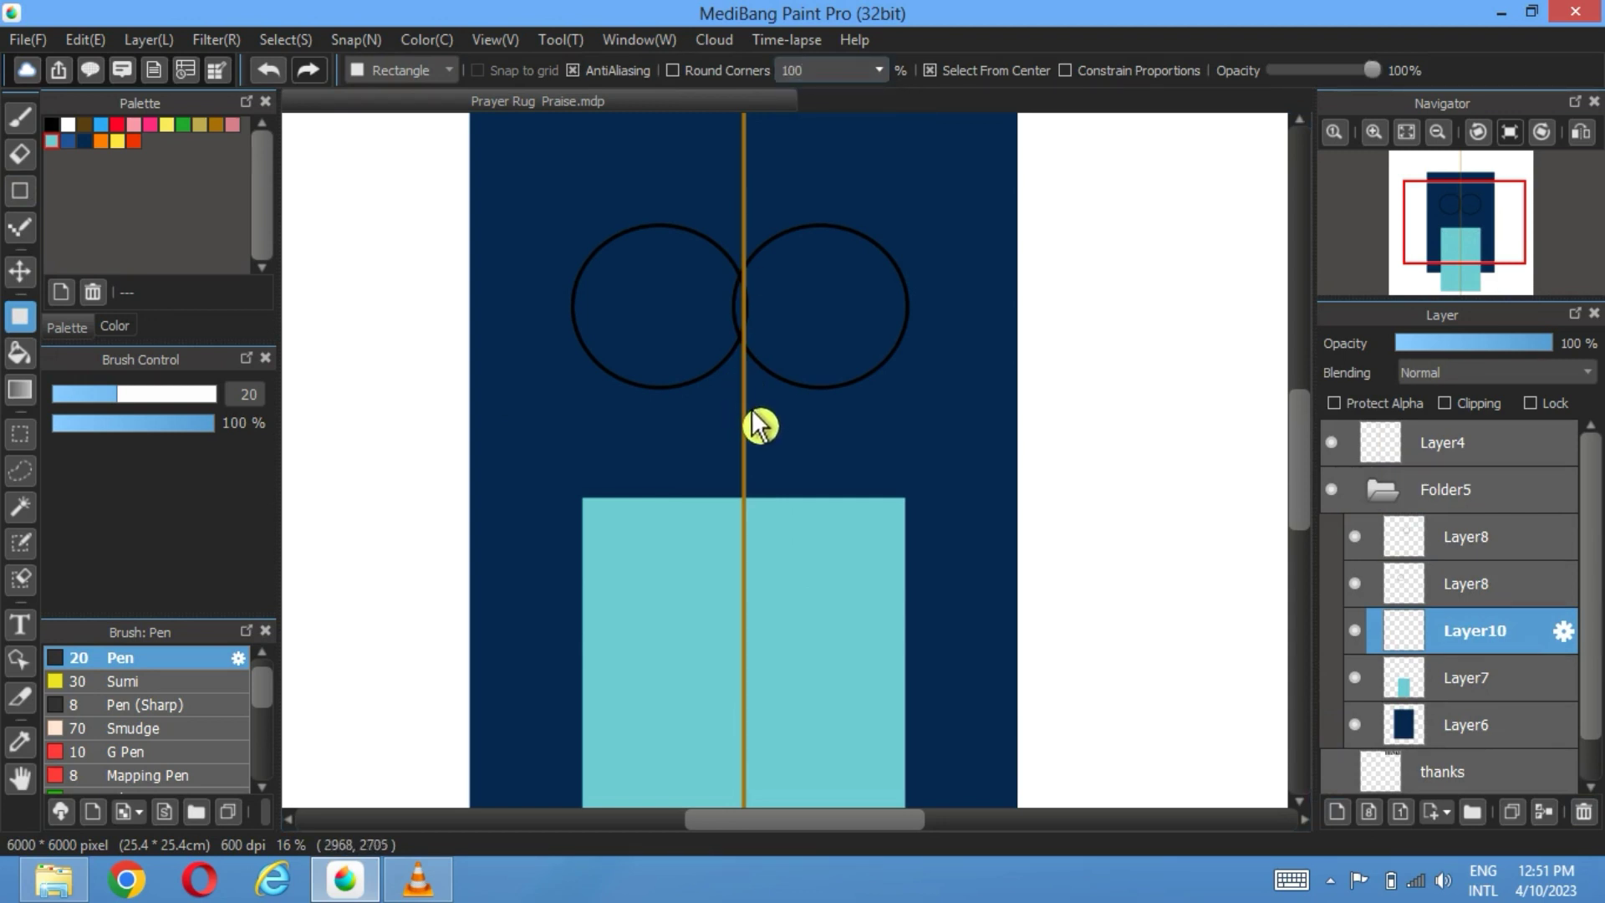
drag(753, 411, 669, 447)
click(268, 70)
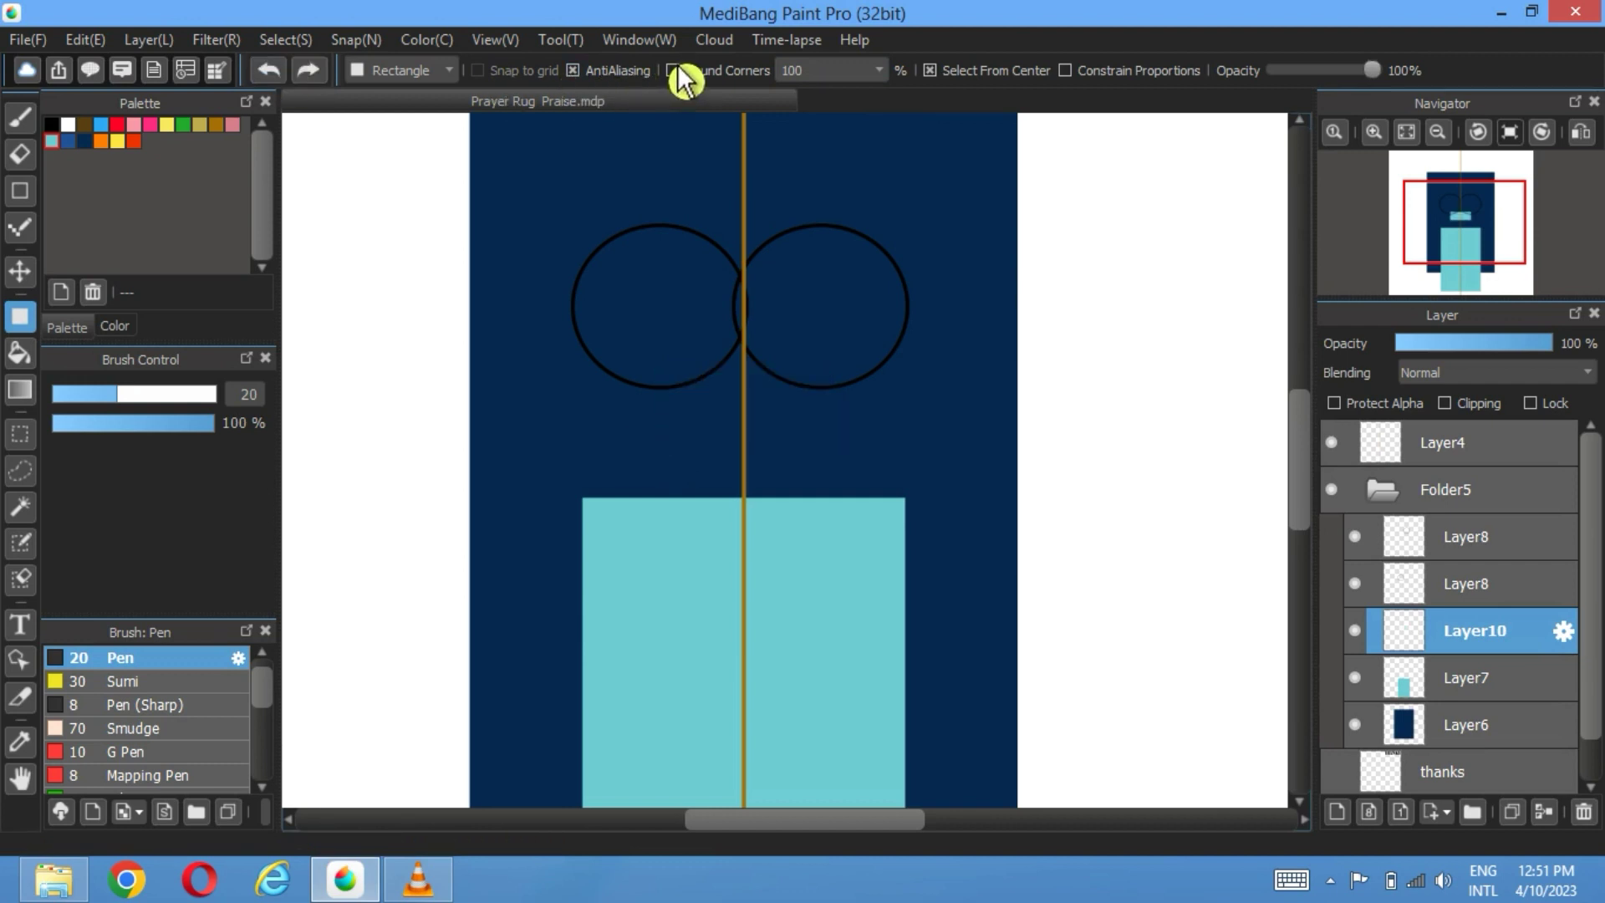
Step: Enable round corners and draw a turquoise rounded shape from the guide line, as wide as the turquoise rectangle below
click(672, 70)
key(ctrl+z)
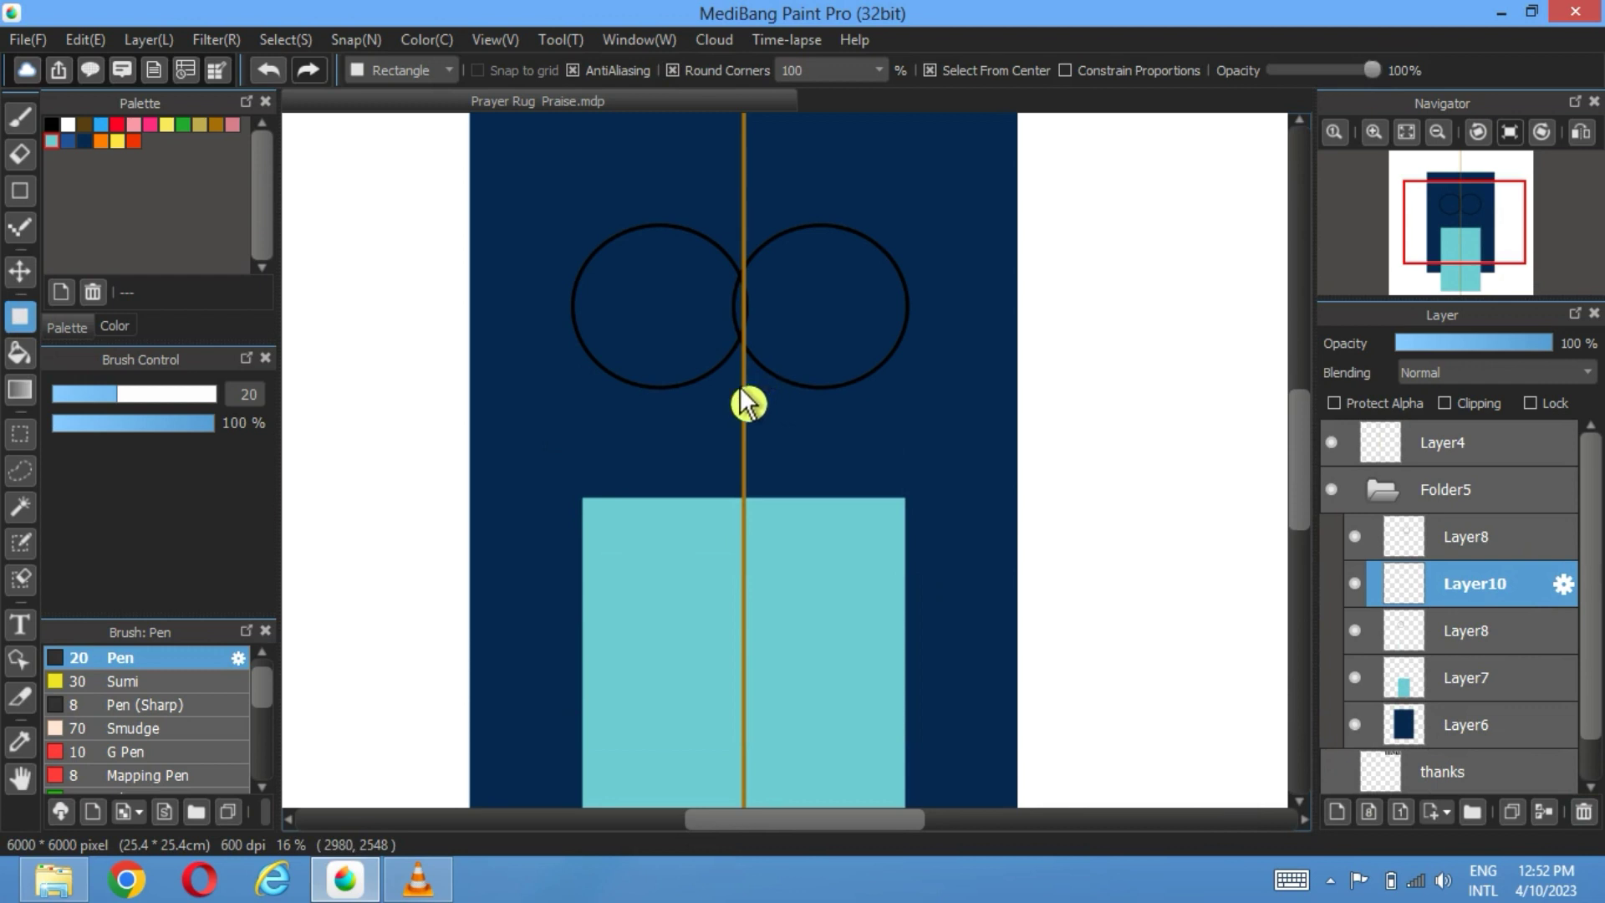
drag(747, 404, 598, 476)
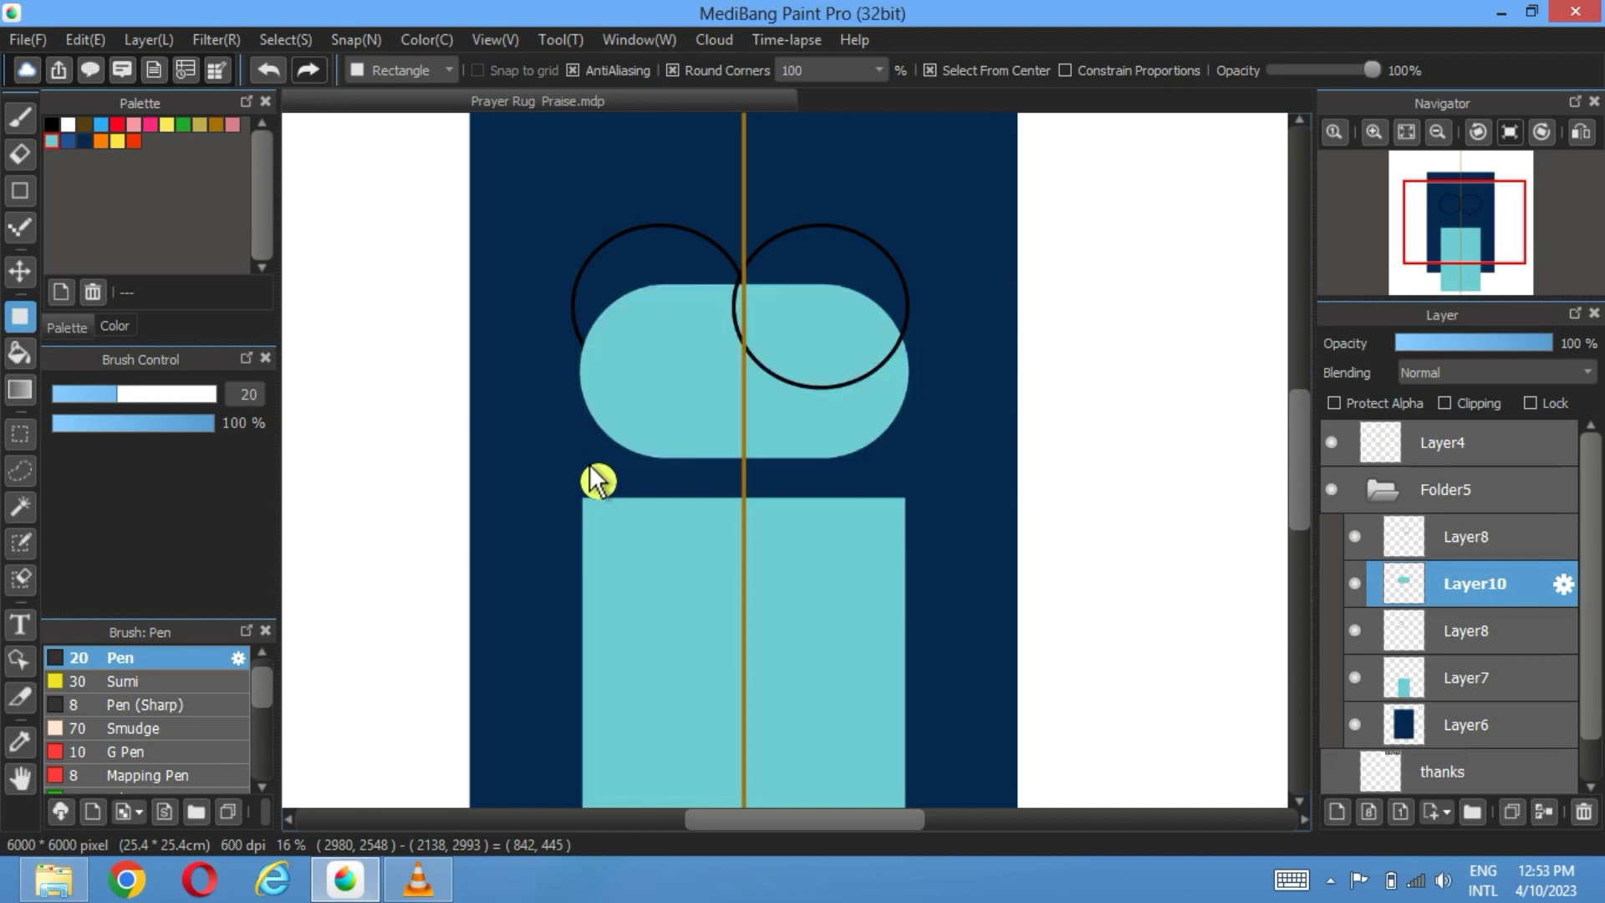
Step: Move the rounded shape down over the turquoise rectangle's upper edge to form an arched top
click(20, 270)
drag(706, 359, 712, 484)
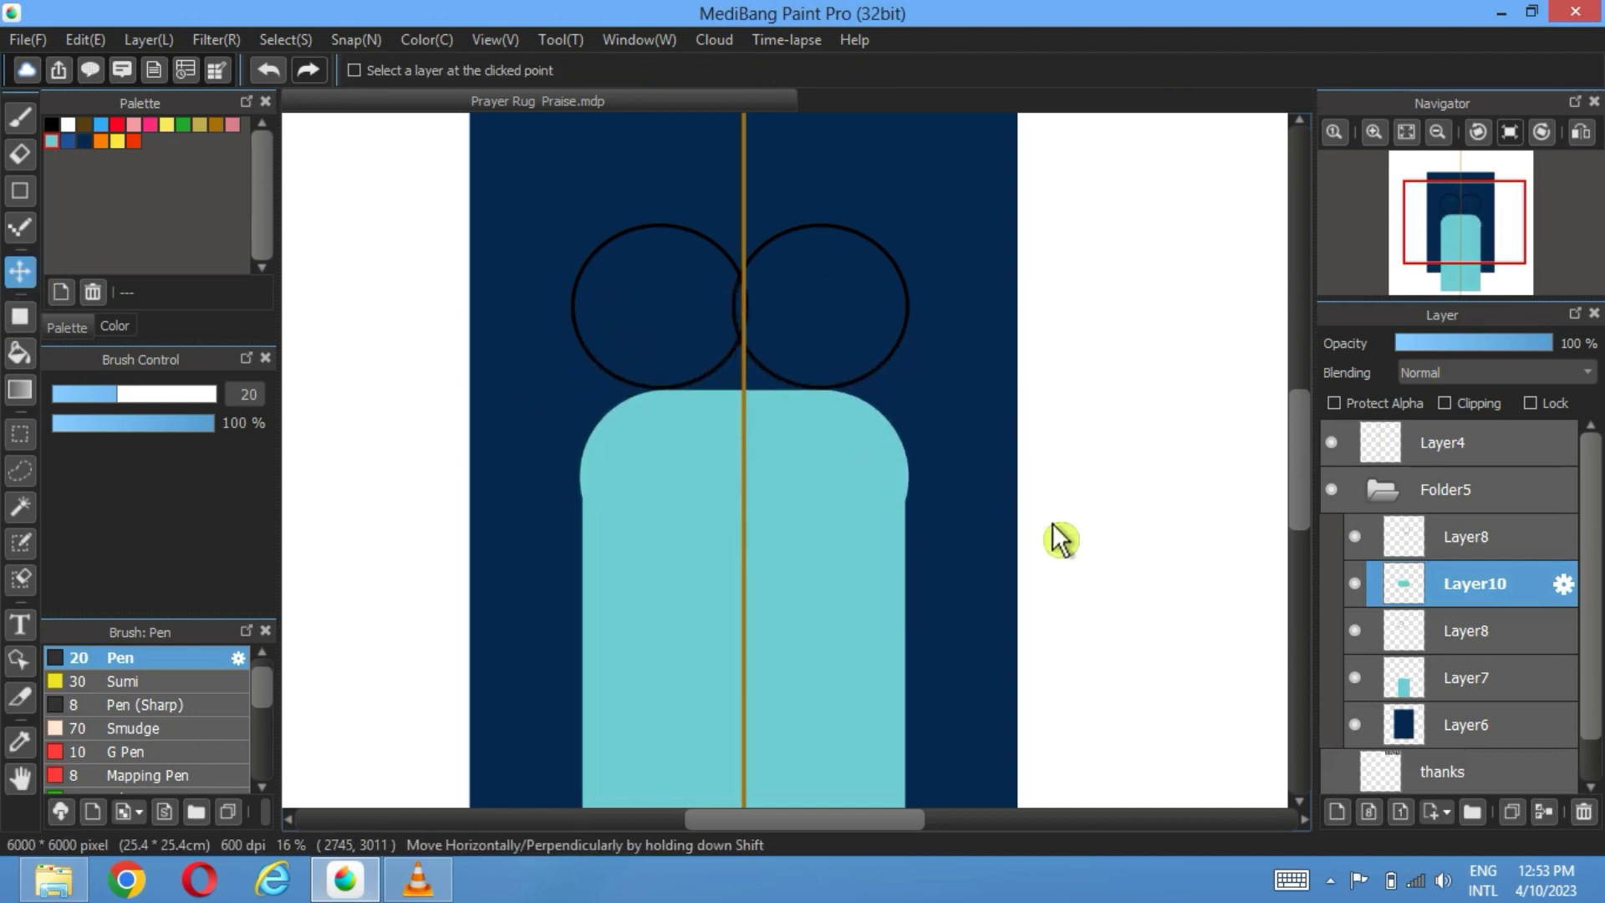
Step: Place the rounded shape's layer beneath both circle layers and hide the guide-line layer
drag(1452, 592, 1463, 666)
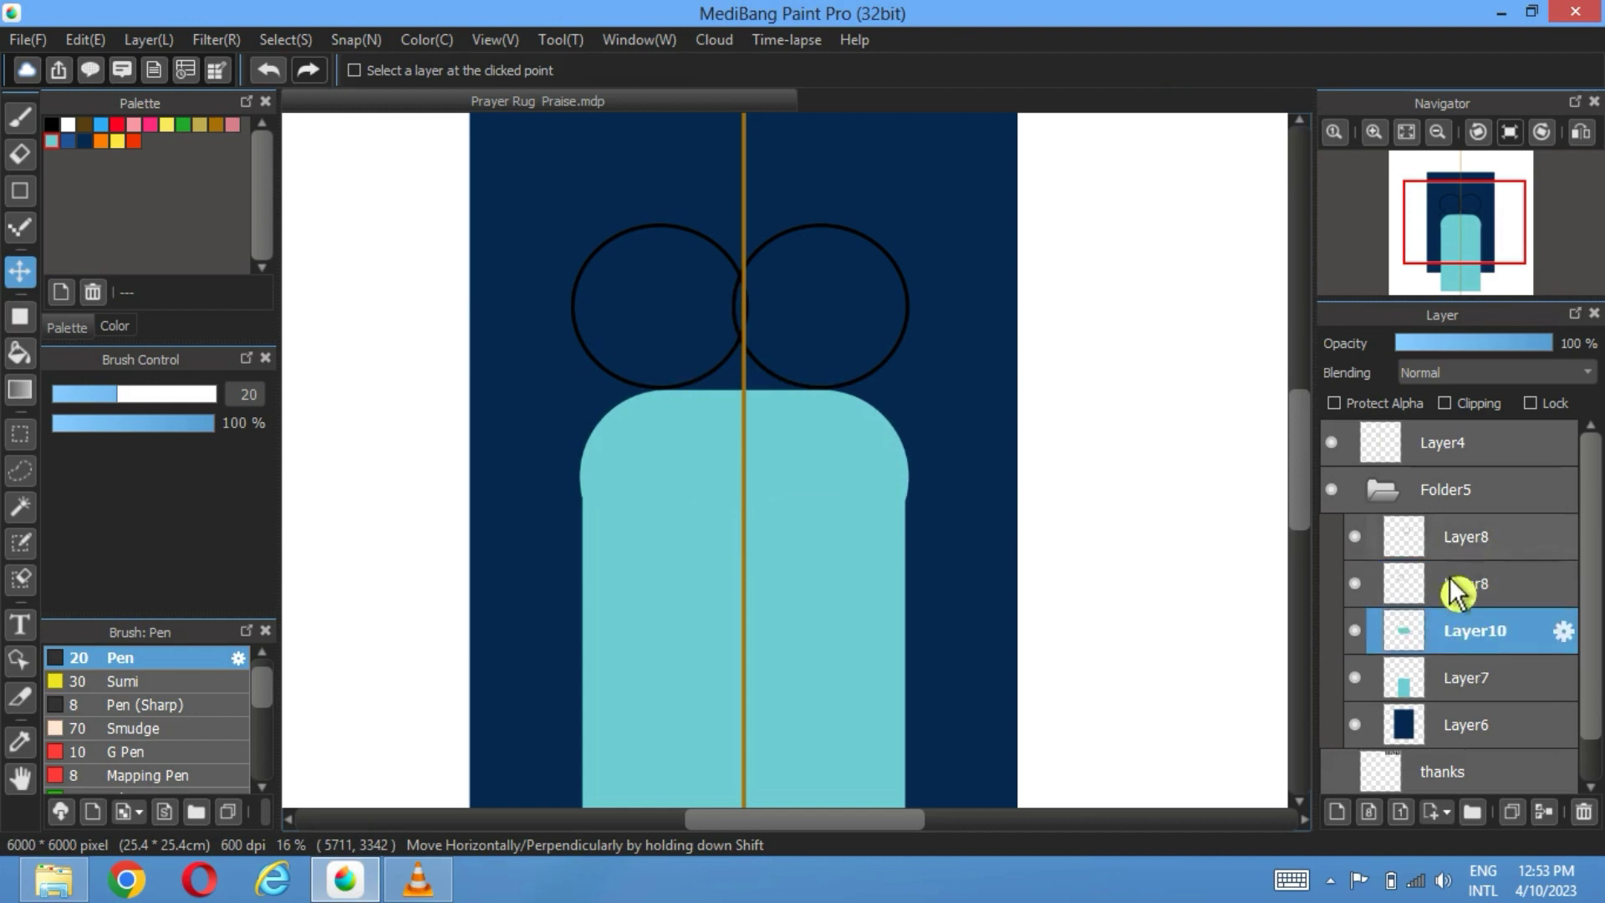
click(1333, 444)
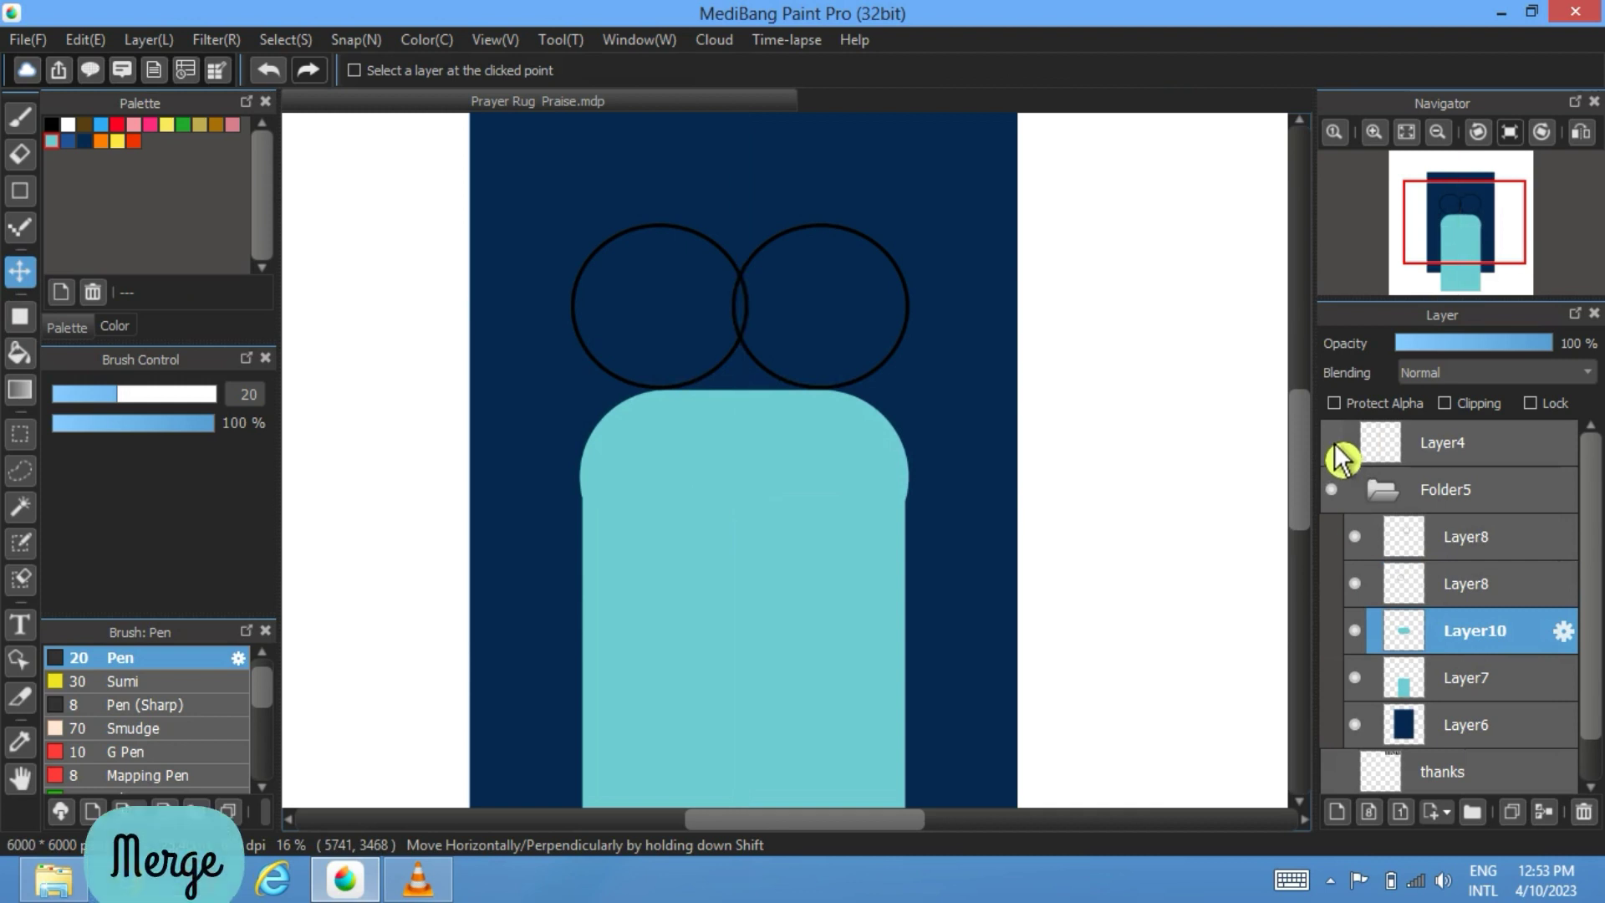
Step: Merge the two circle layers and move the circles down slightly so they touch the turquoise arch's upper edge
click(1473, 543)
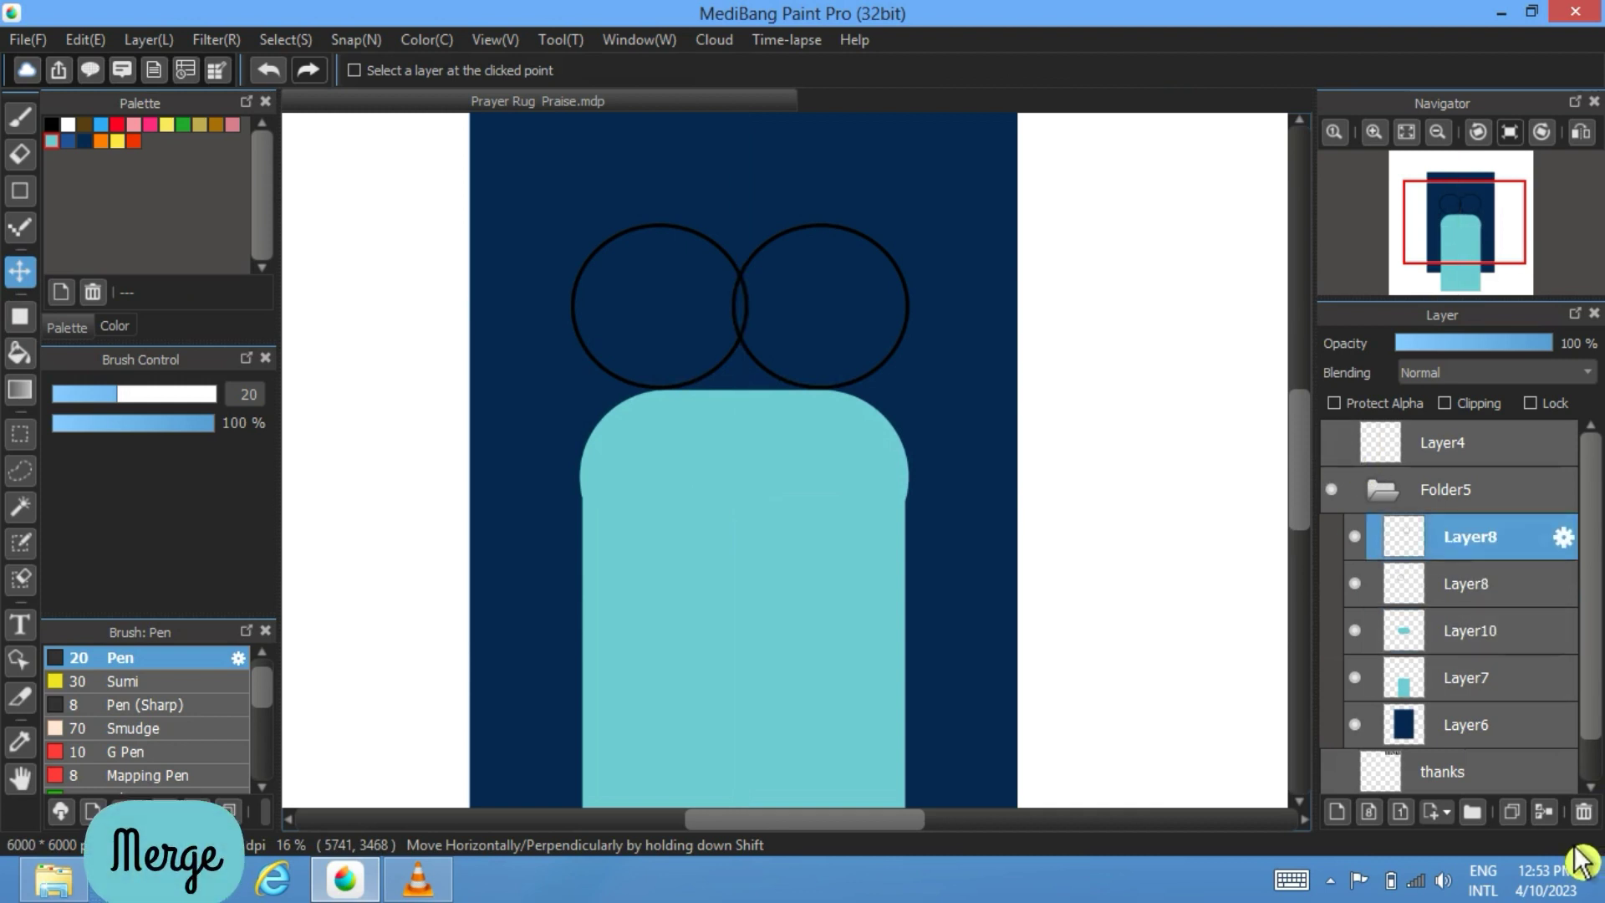
click(1544, 812)
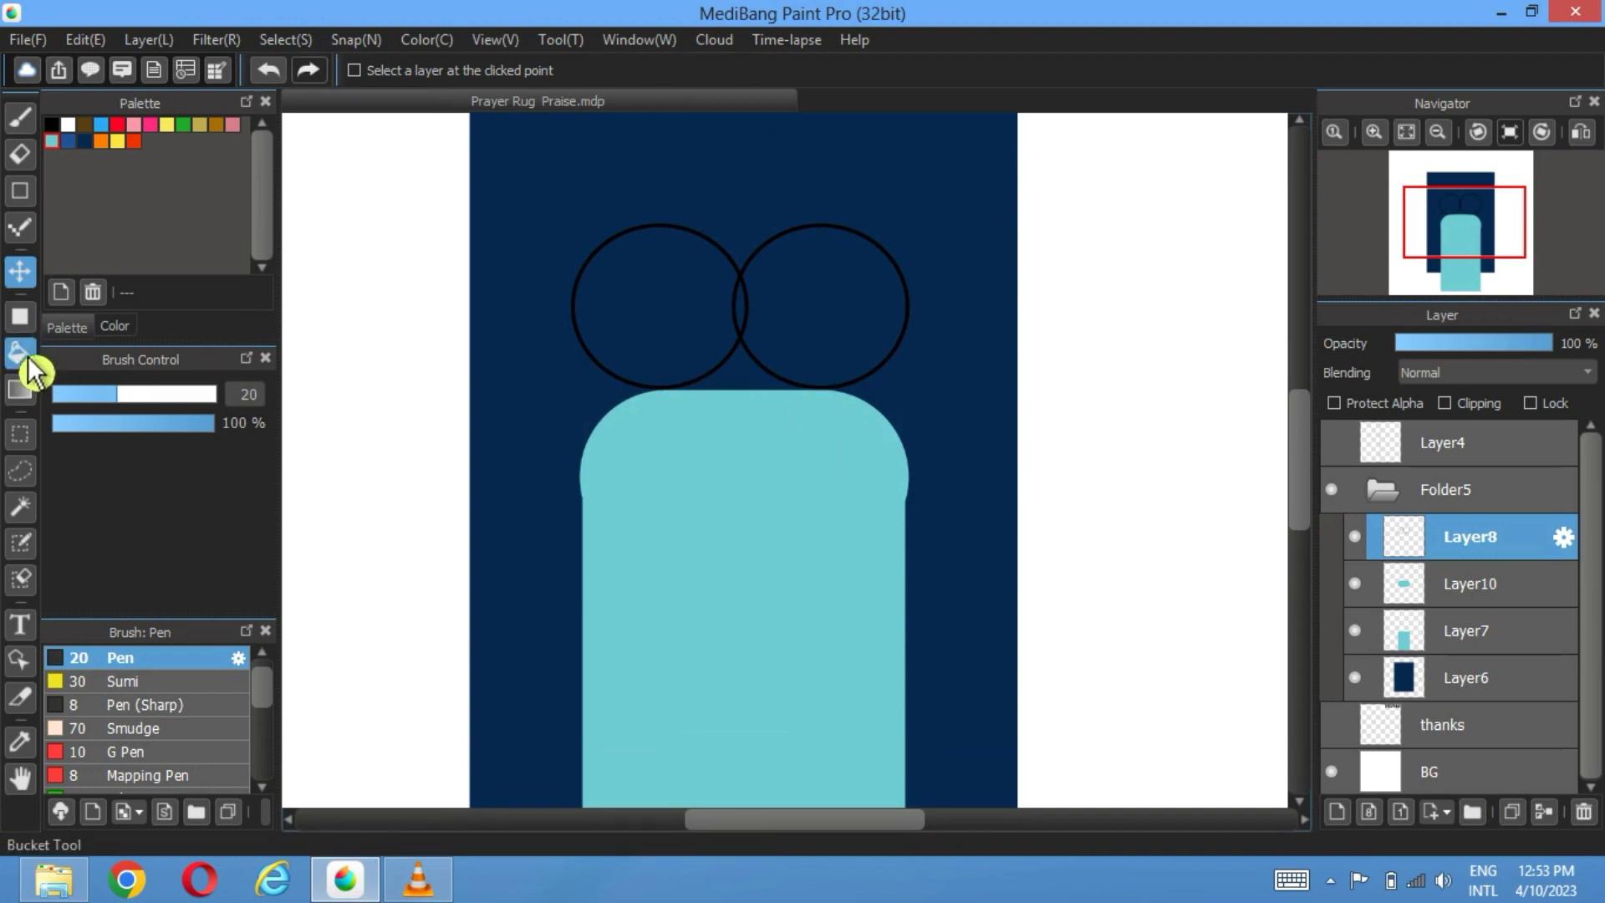
click(25, 358)
click(1401, 589)
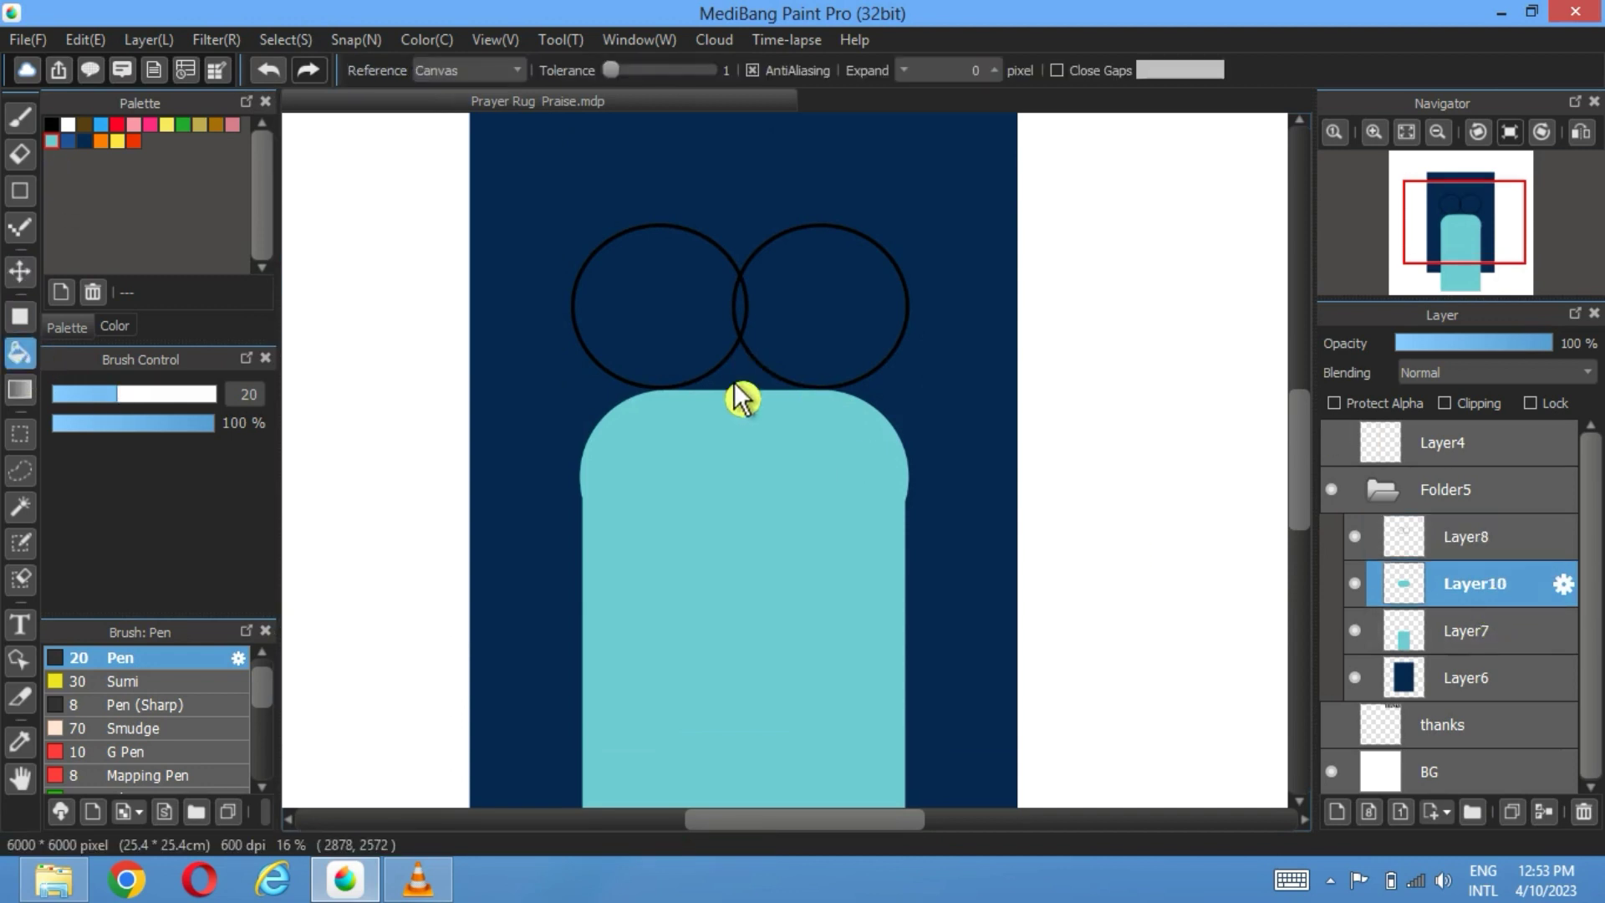
scroll(806, 443, up, 4)
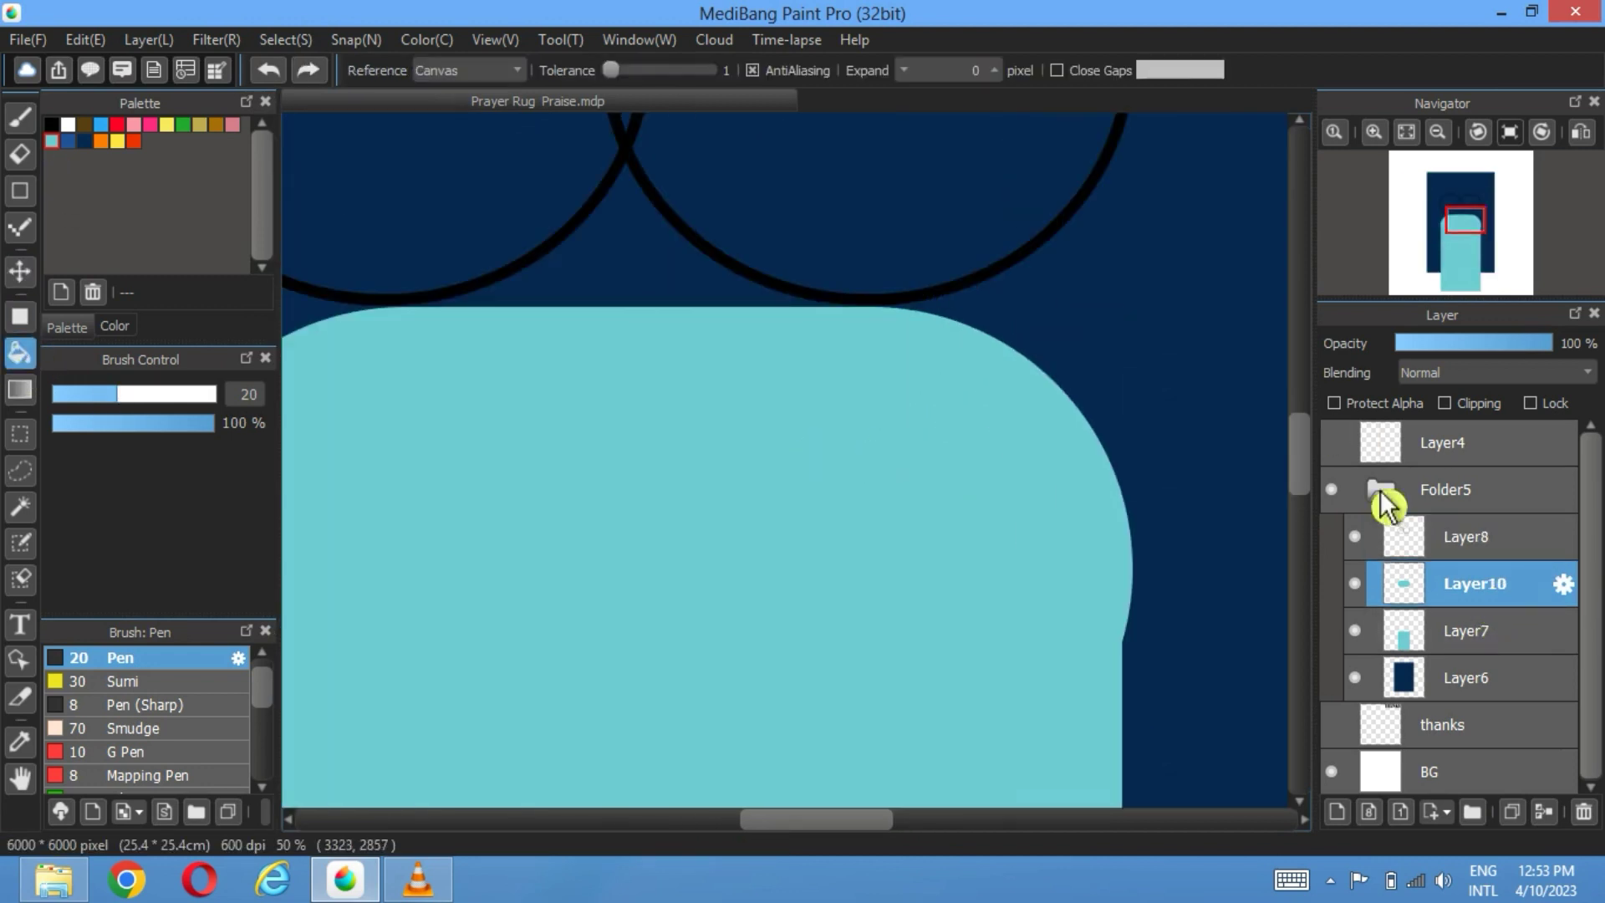
click(1530, 544)
click(20, 271)
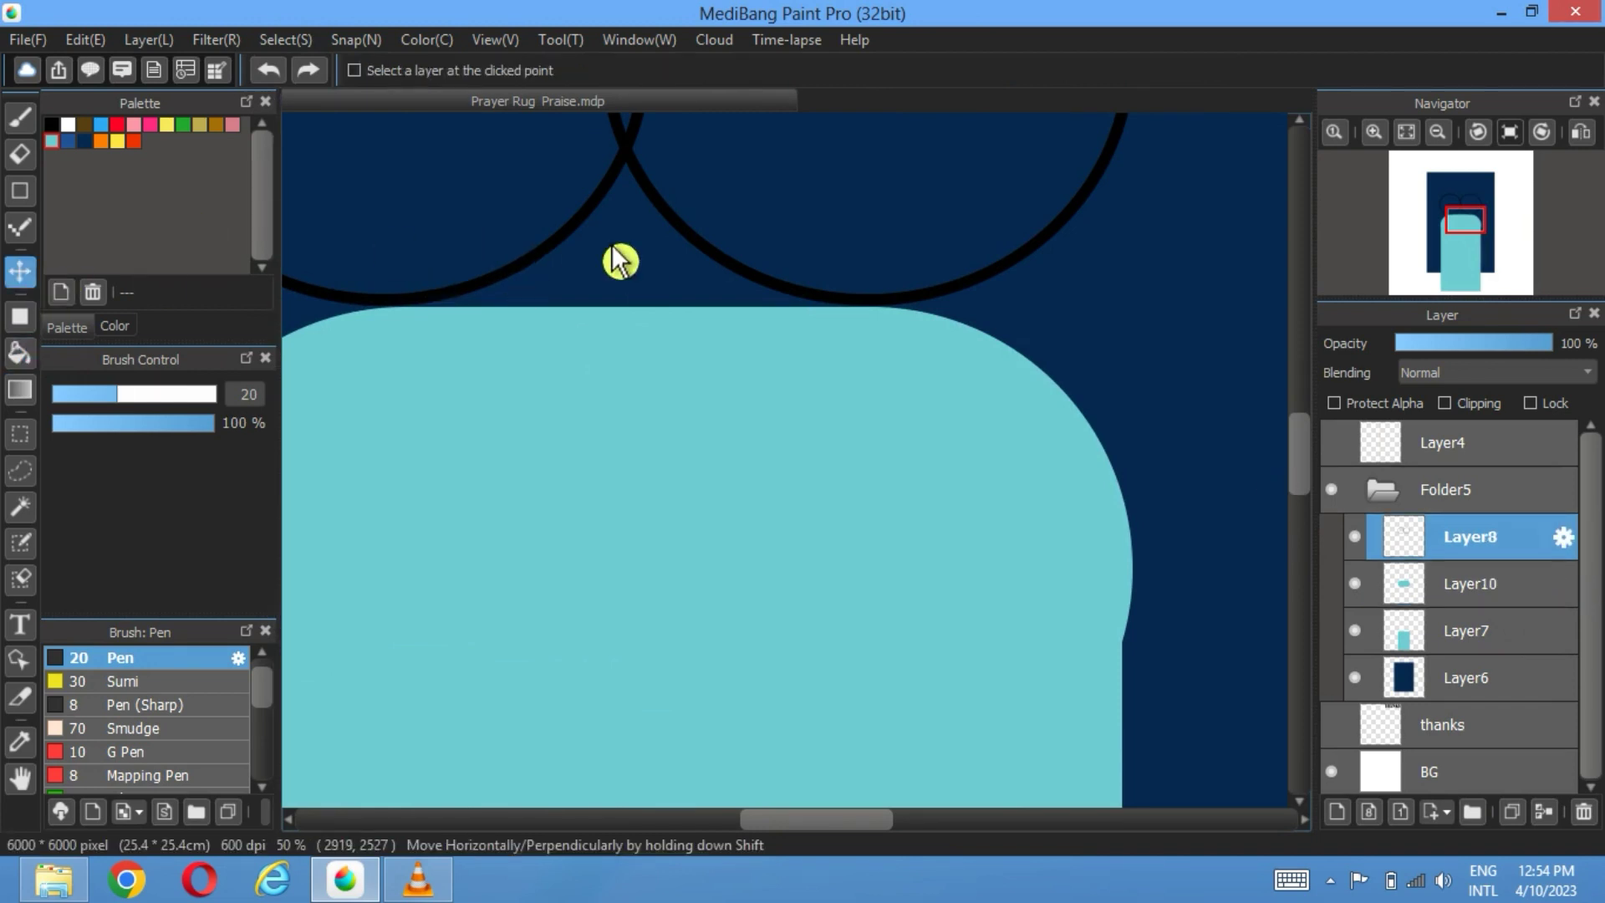
drag(619, 261, 624, 266)
Step: Add a new layer above the rounded shape, fill the gap beneath the two circles with turquoise, and hide the circle layer
click(1528, 586)
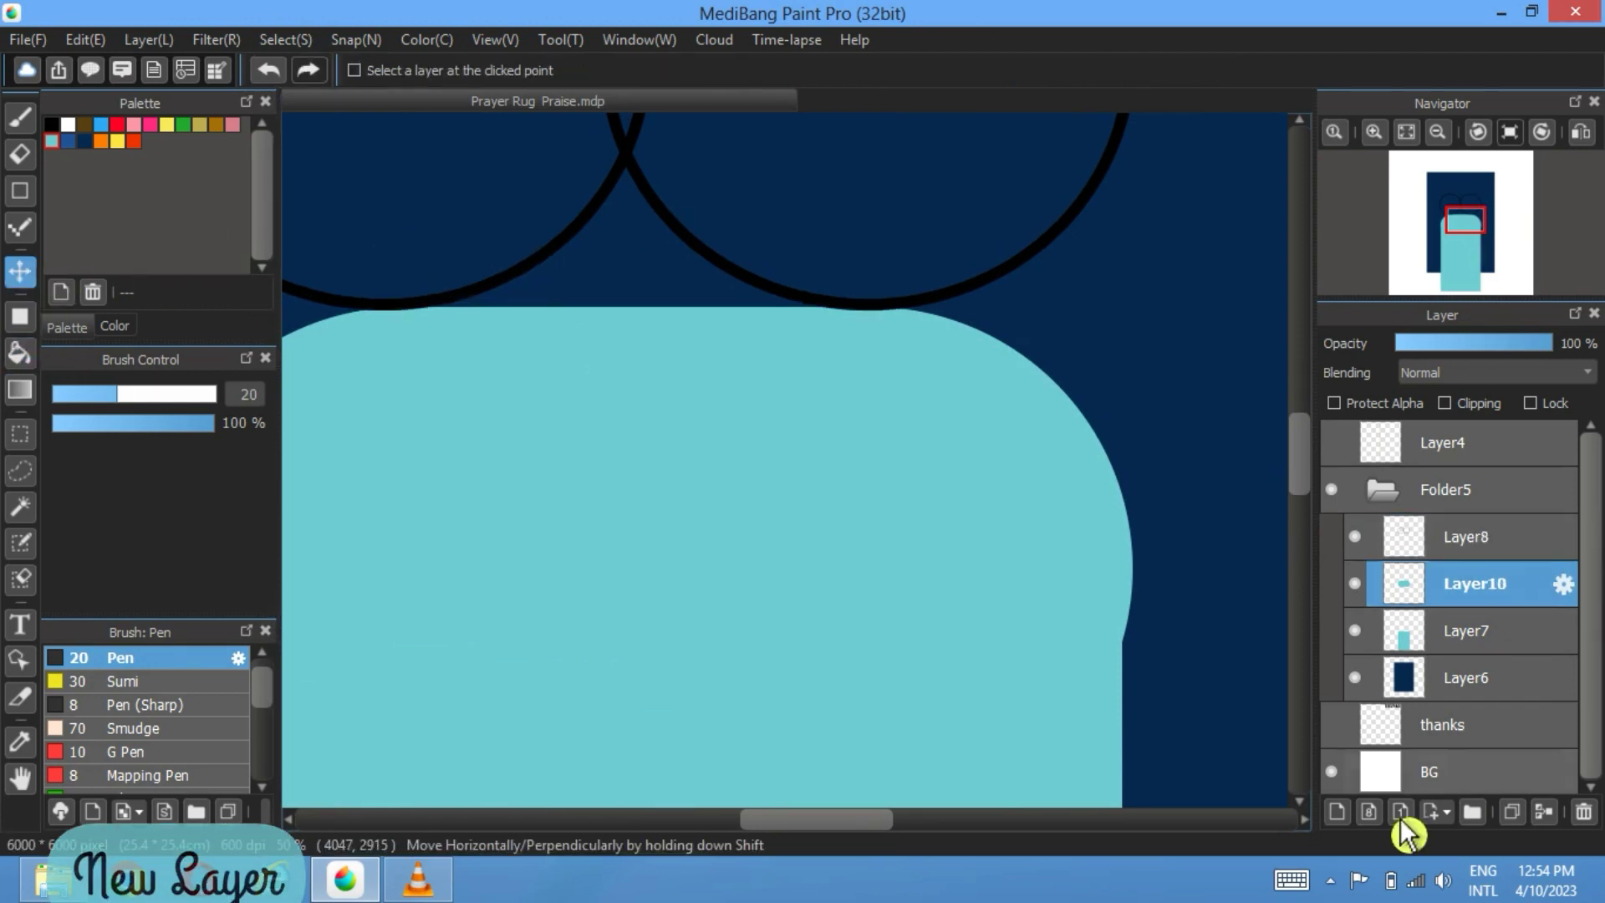
click(1338, 812)
click(20, 352)
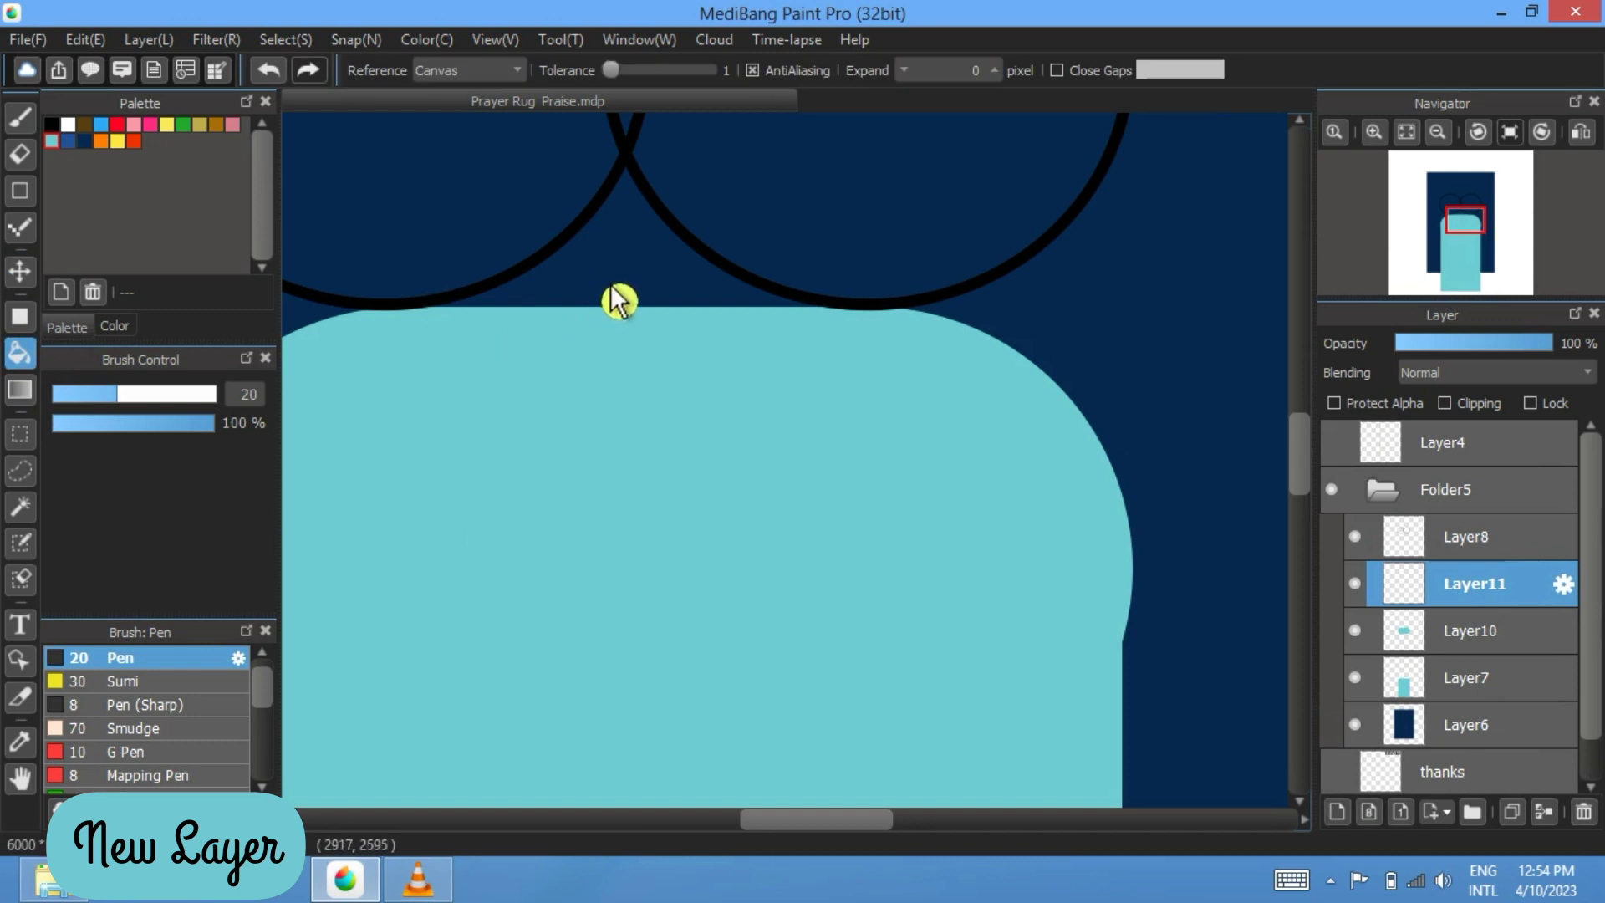
click(619, 297)
click(1355, 535)
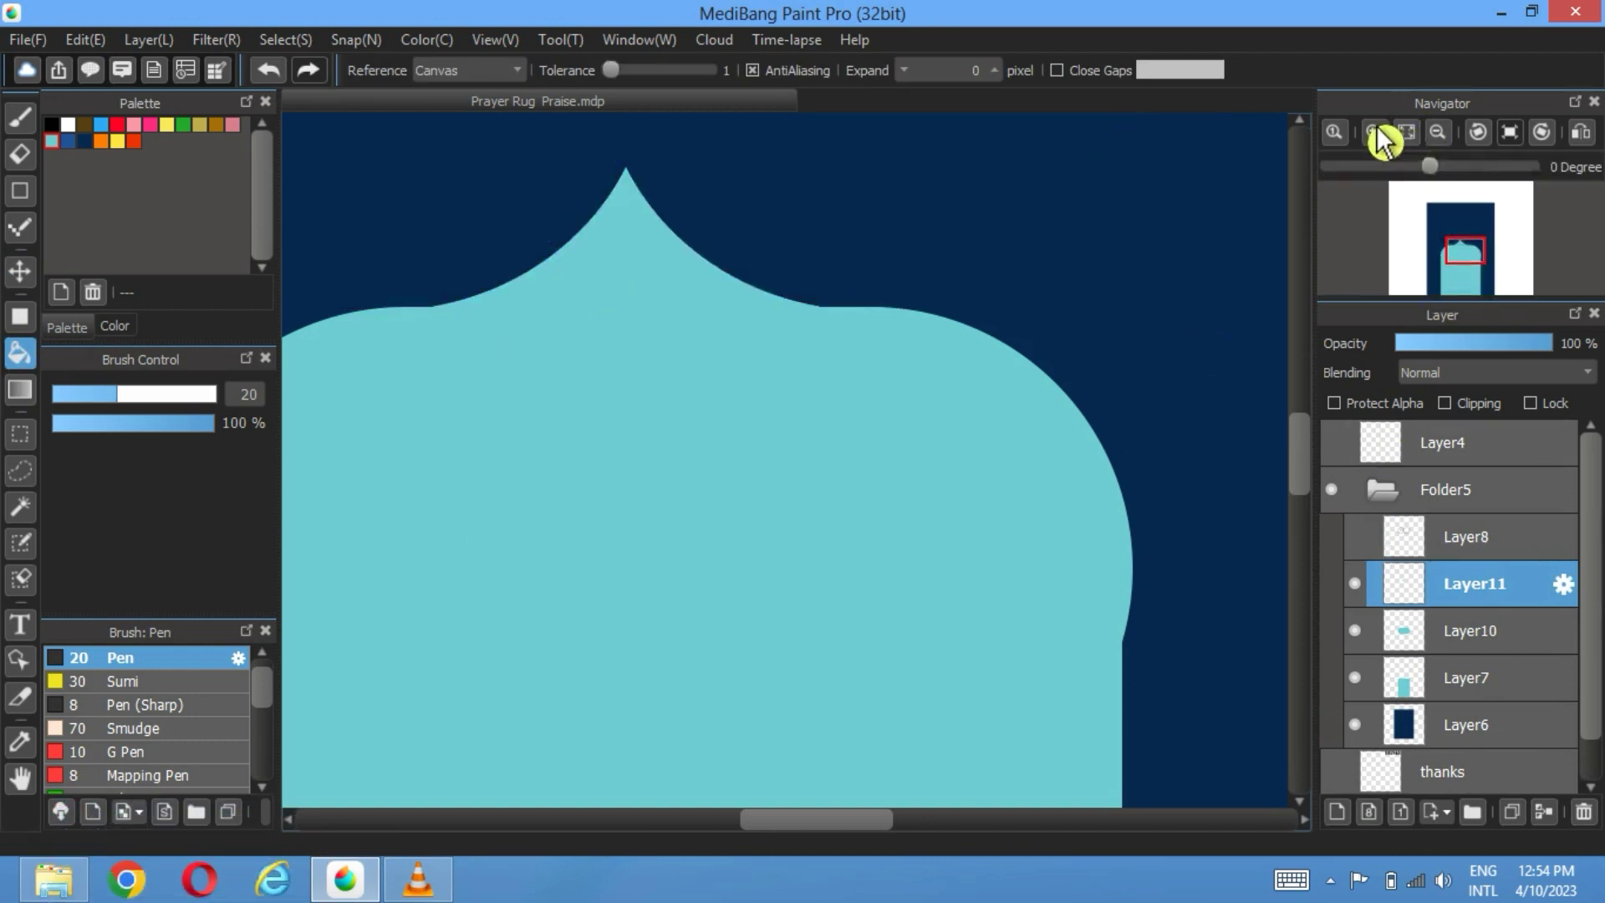
click(1408, 132)
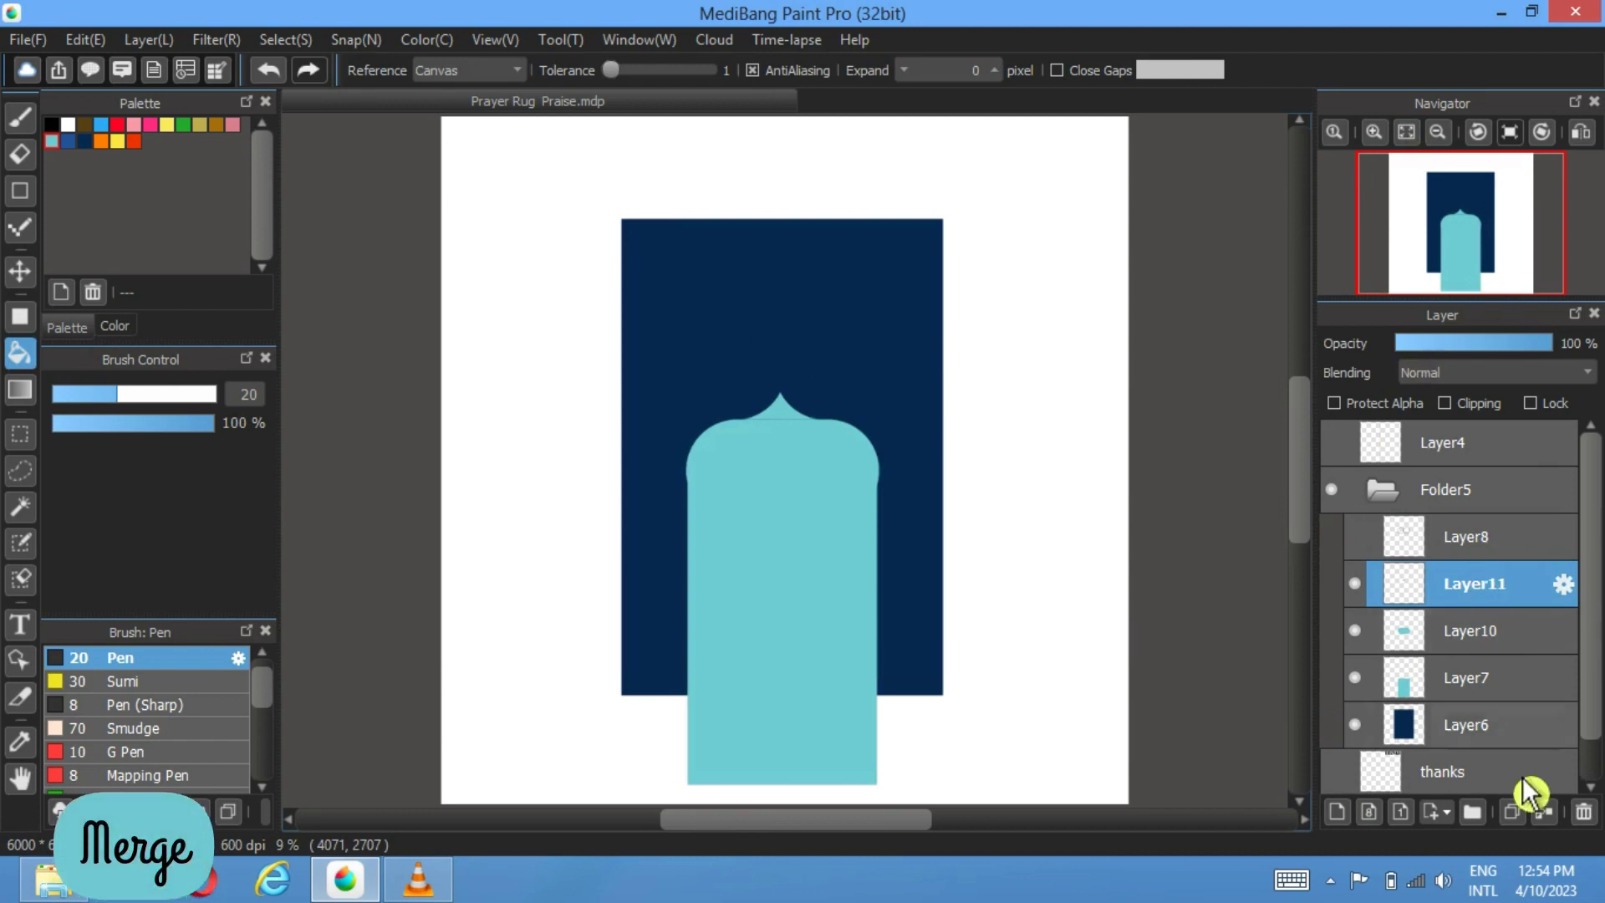
Step: Merge the pointed tip, rounded shape and turquoise rectangle into one layer, and move the panel straight up inside the navy rectangle
click(1547, 813)
click(1546, 813)
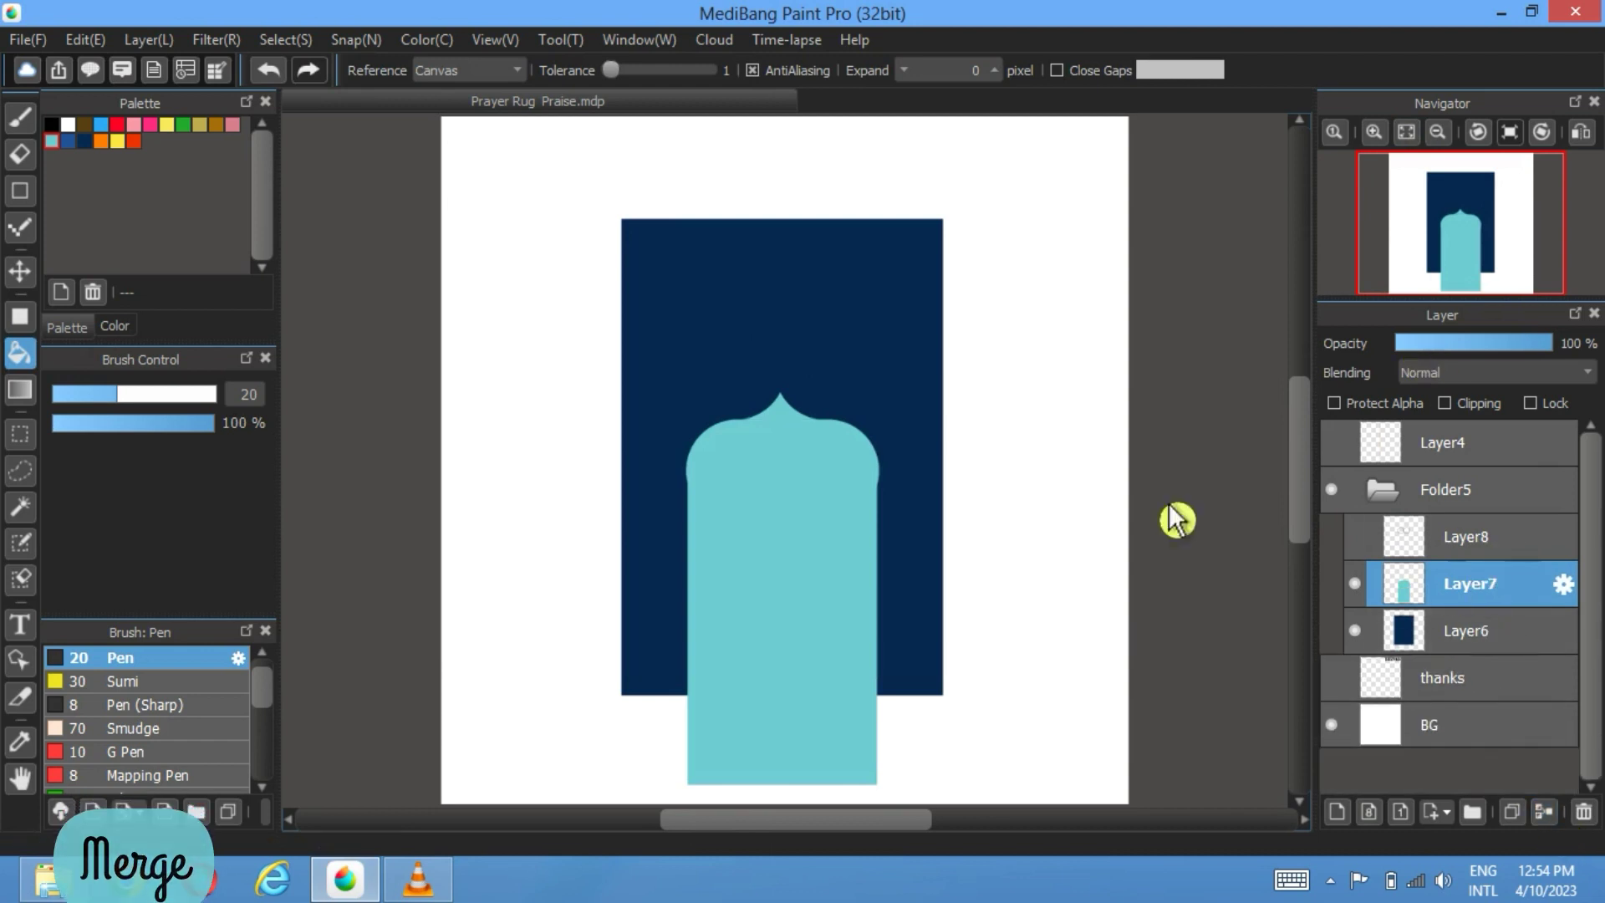
click(20, 271)
drag(826, 649, 817, 528)
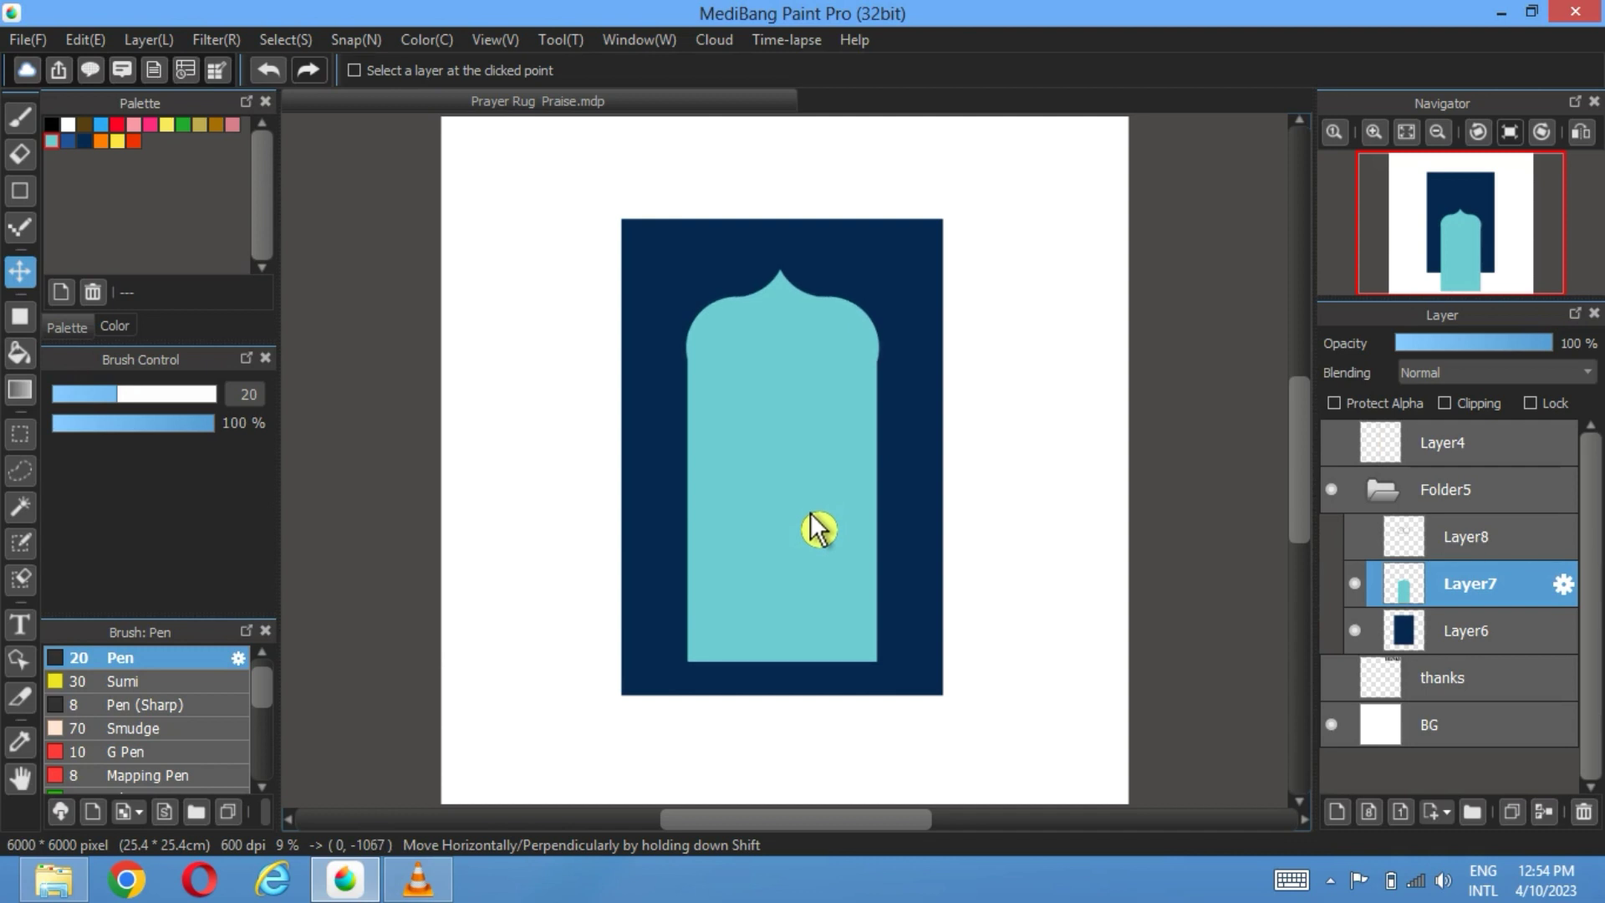
Step: Delete the hidden circle layer and select the arched turquoise panel on its layer with the Magic Wand
click(1472, 539)
click(1584, 812)
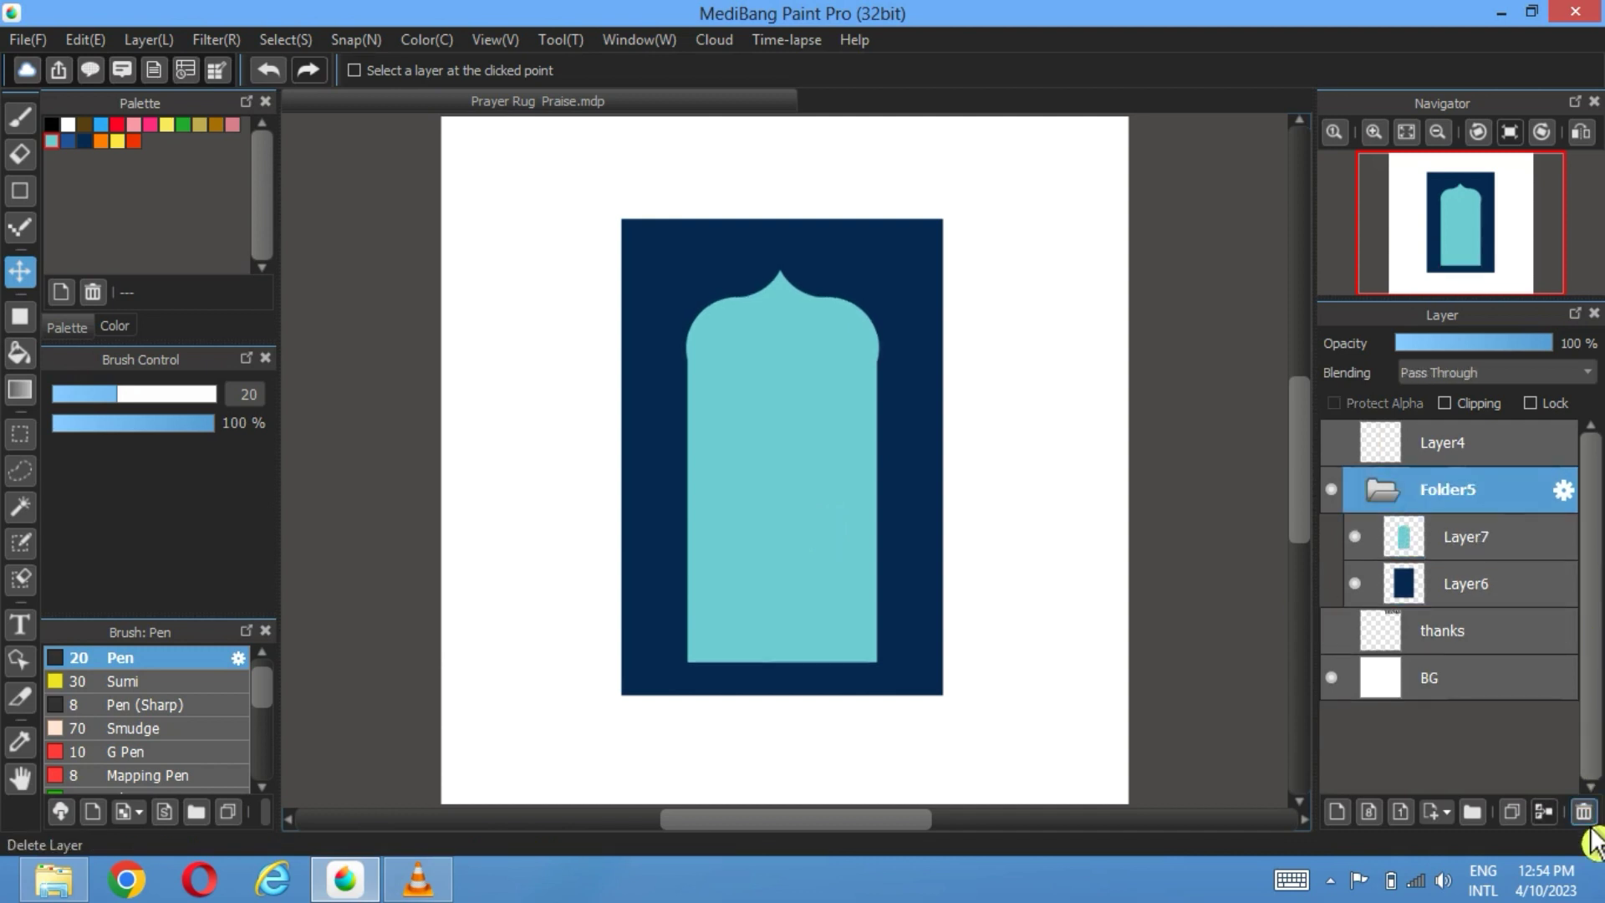
click(1470, 552)
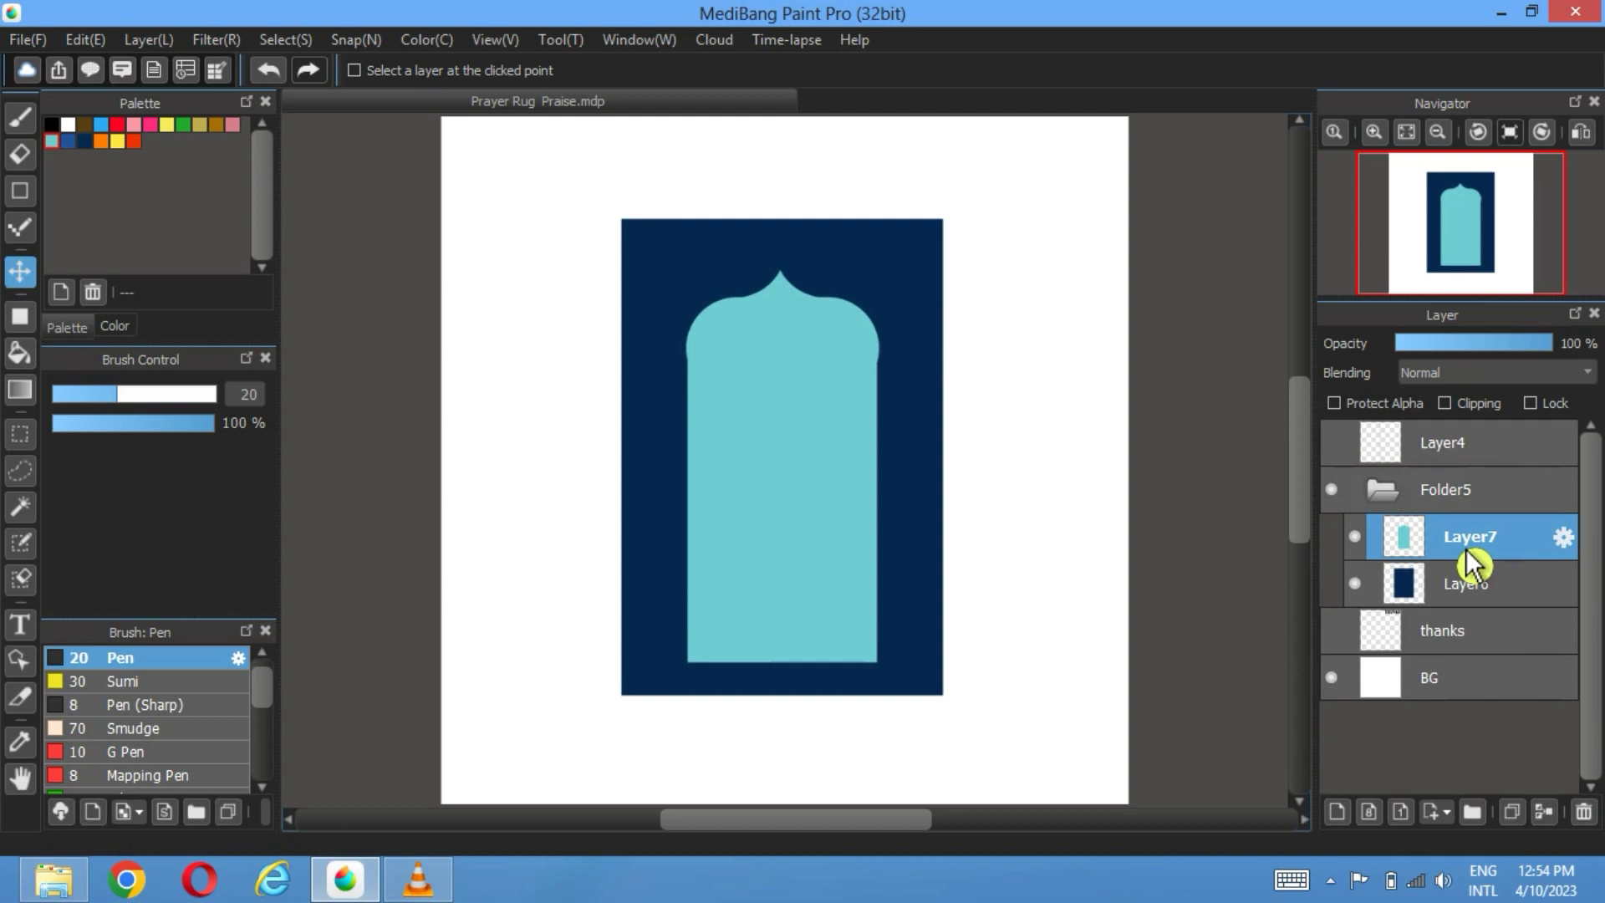
click(20, 507)
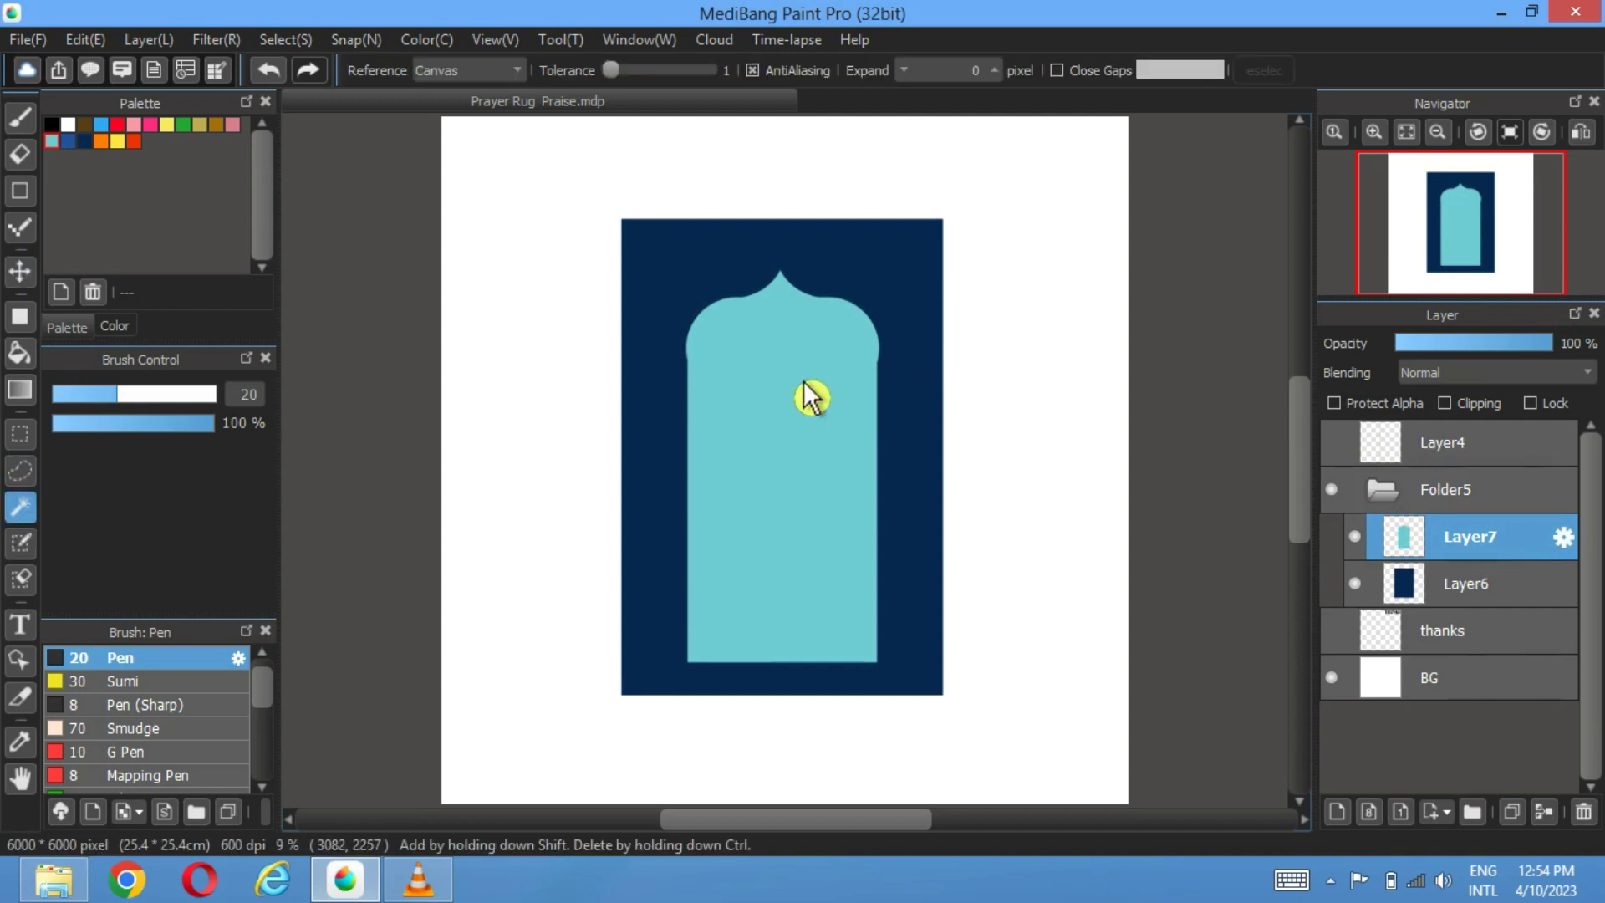
click(807, 398)
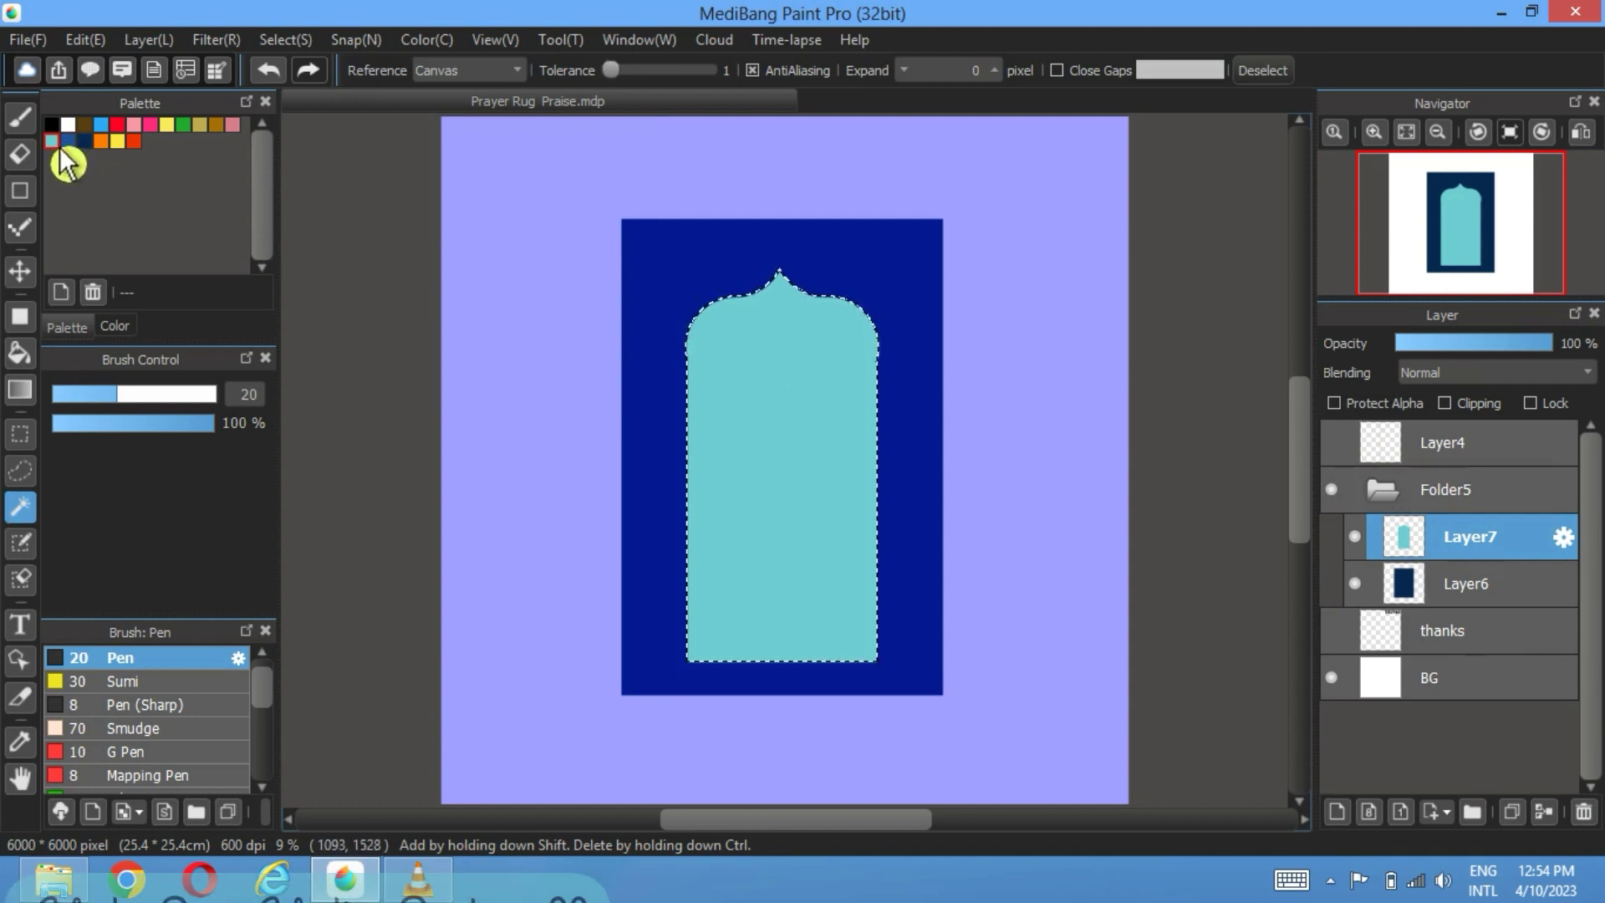
Step: Try a black 20-pixel selection border on the boundary of the turquoise panel, and undo it
click(285, 39)
click(351, 401)
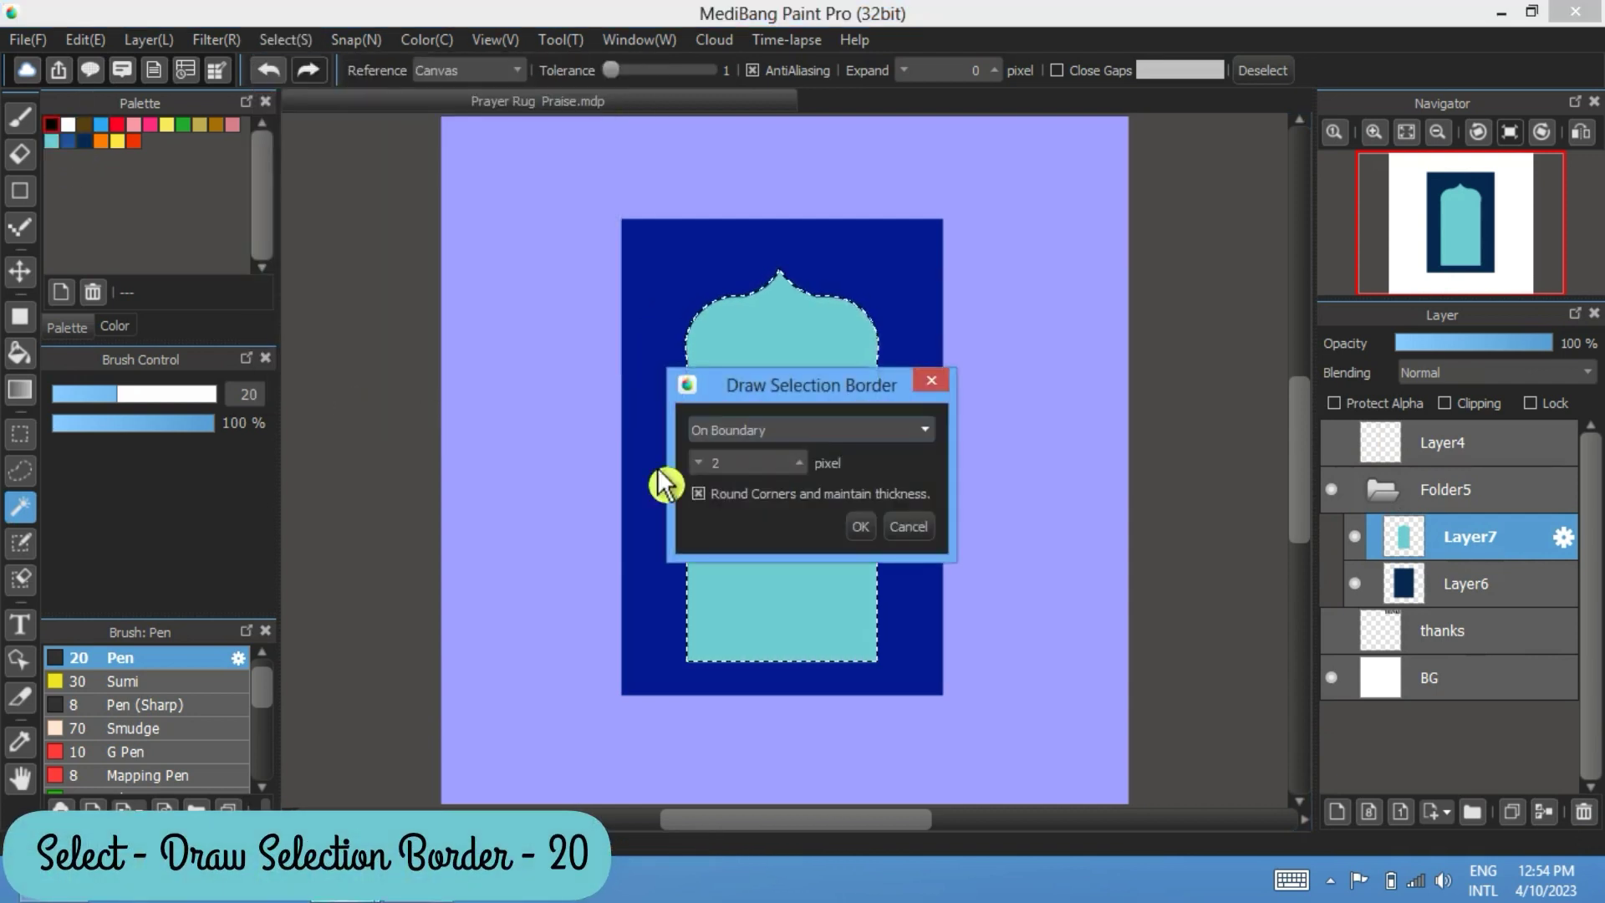
double_click(735, 465)
text(20)
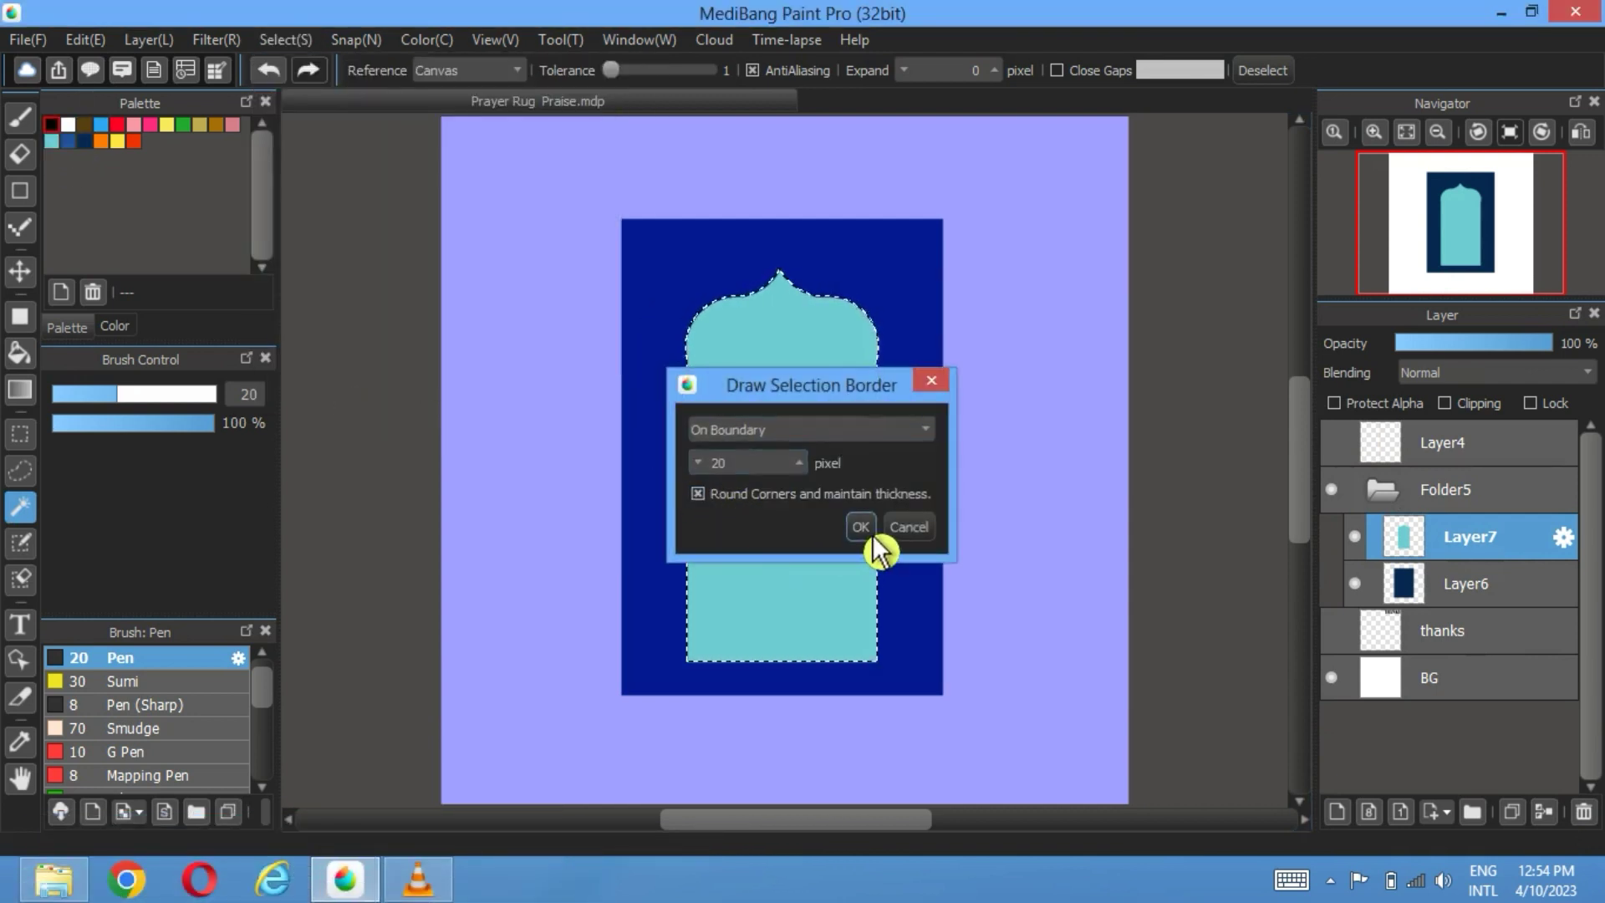
click(860, 527)
click(1263, 71)
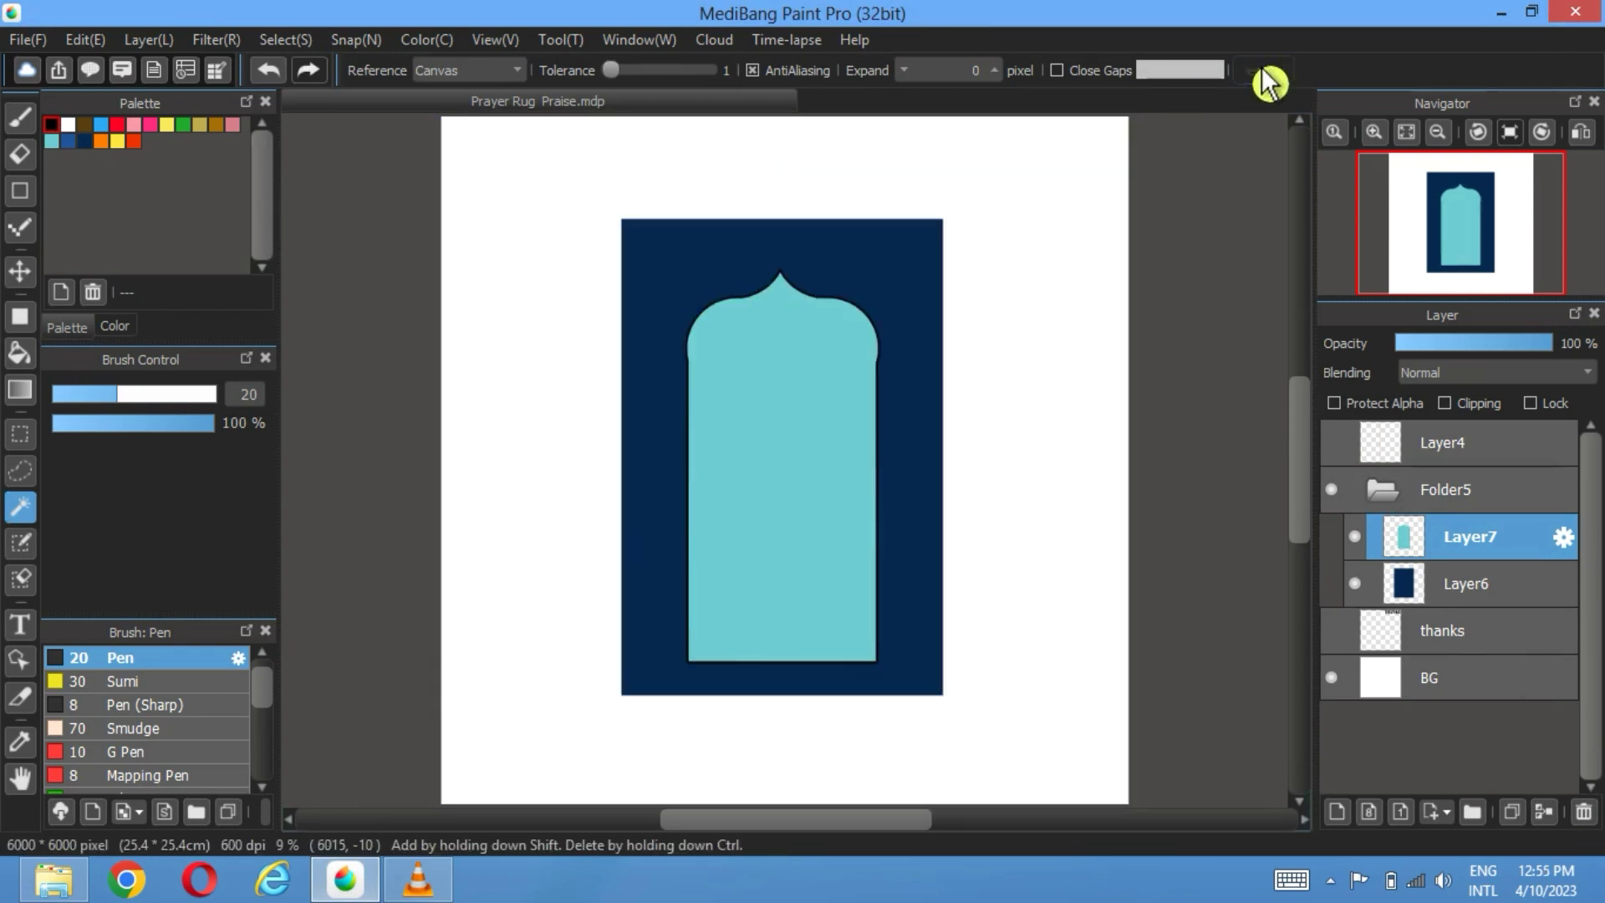
click(273, 83)
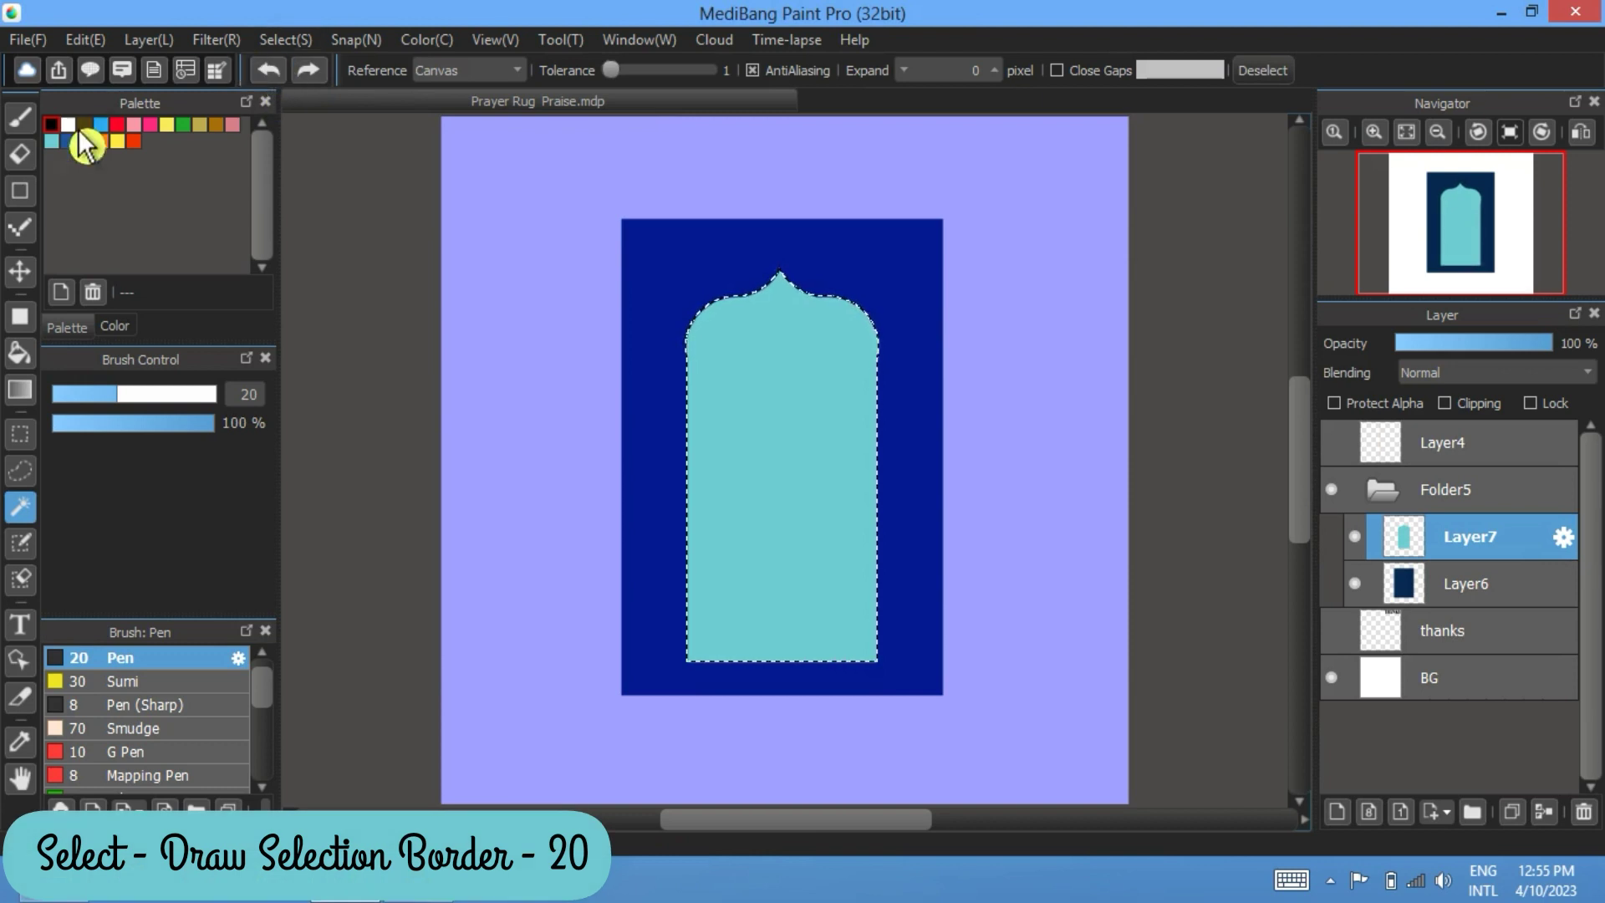
Step: Draw a white 20-pixel border with rounded corners on the boundary of the selected panel, and clear the selection
click(286, 39)
click(318, 393)
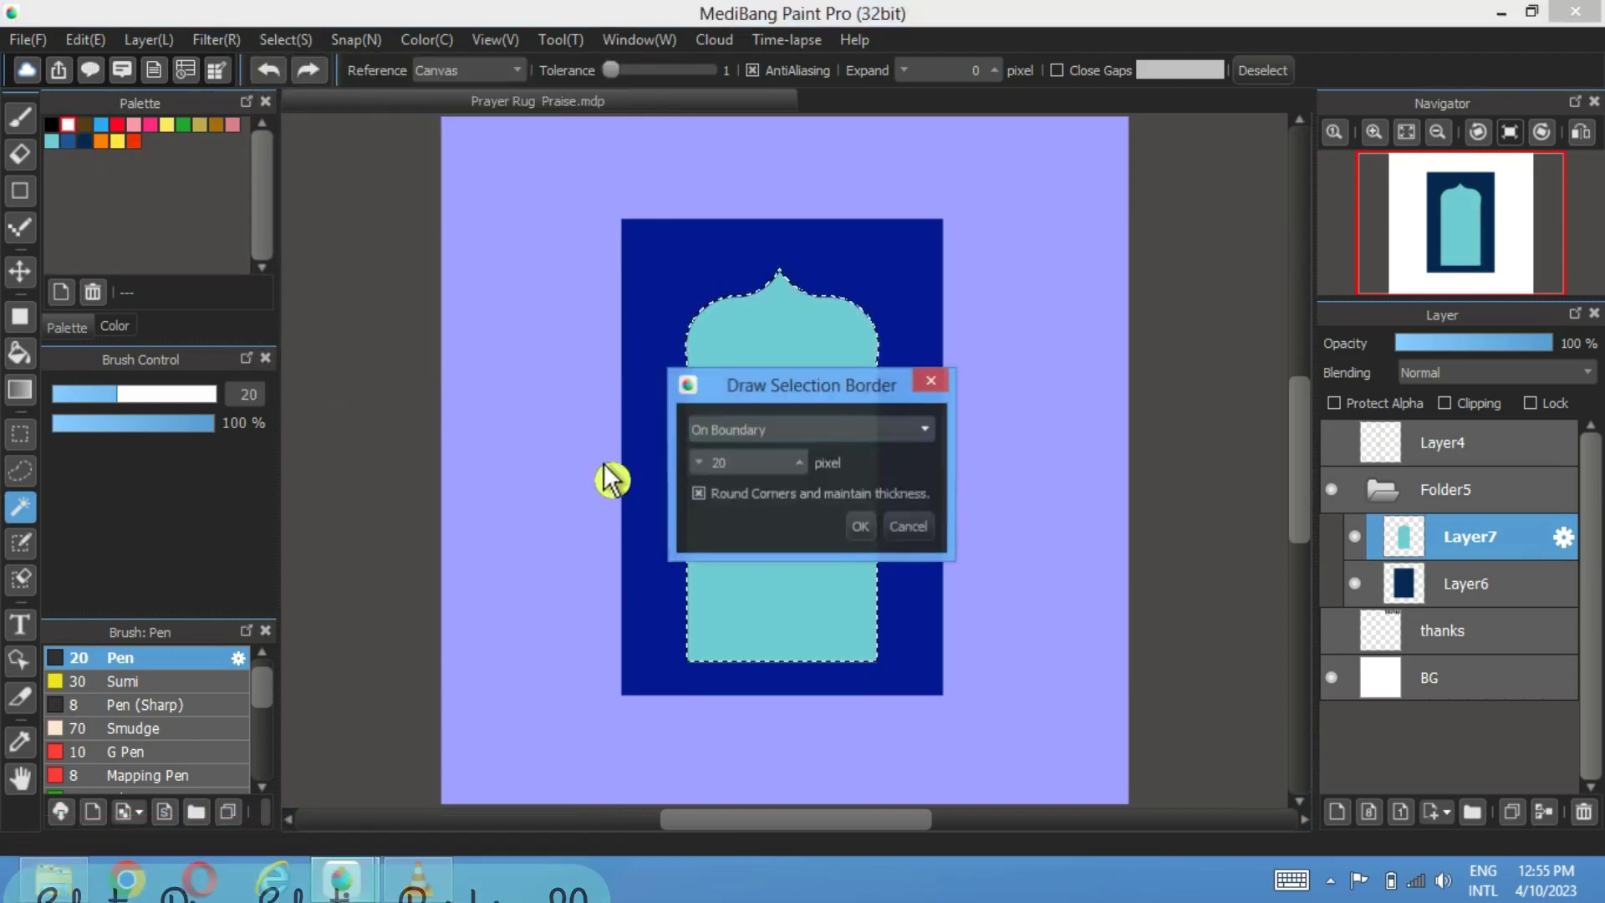
click(873, 527)
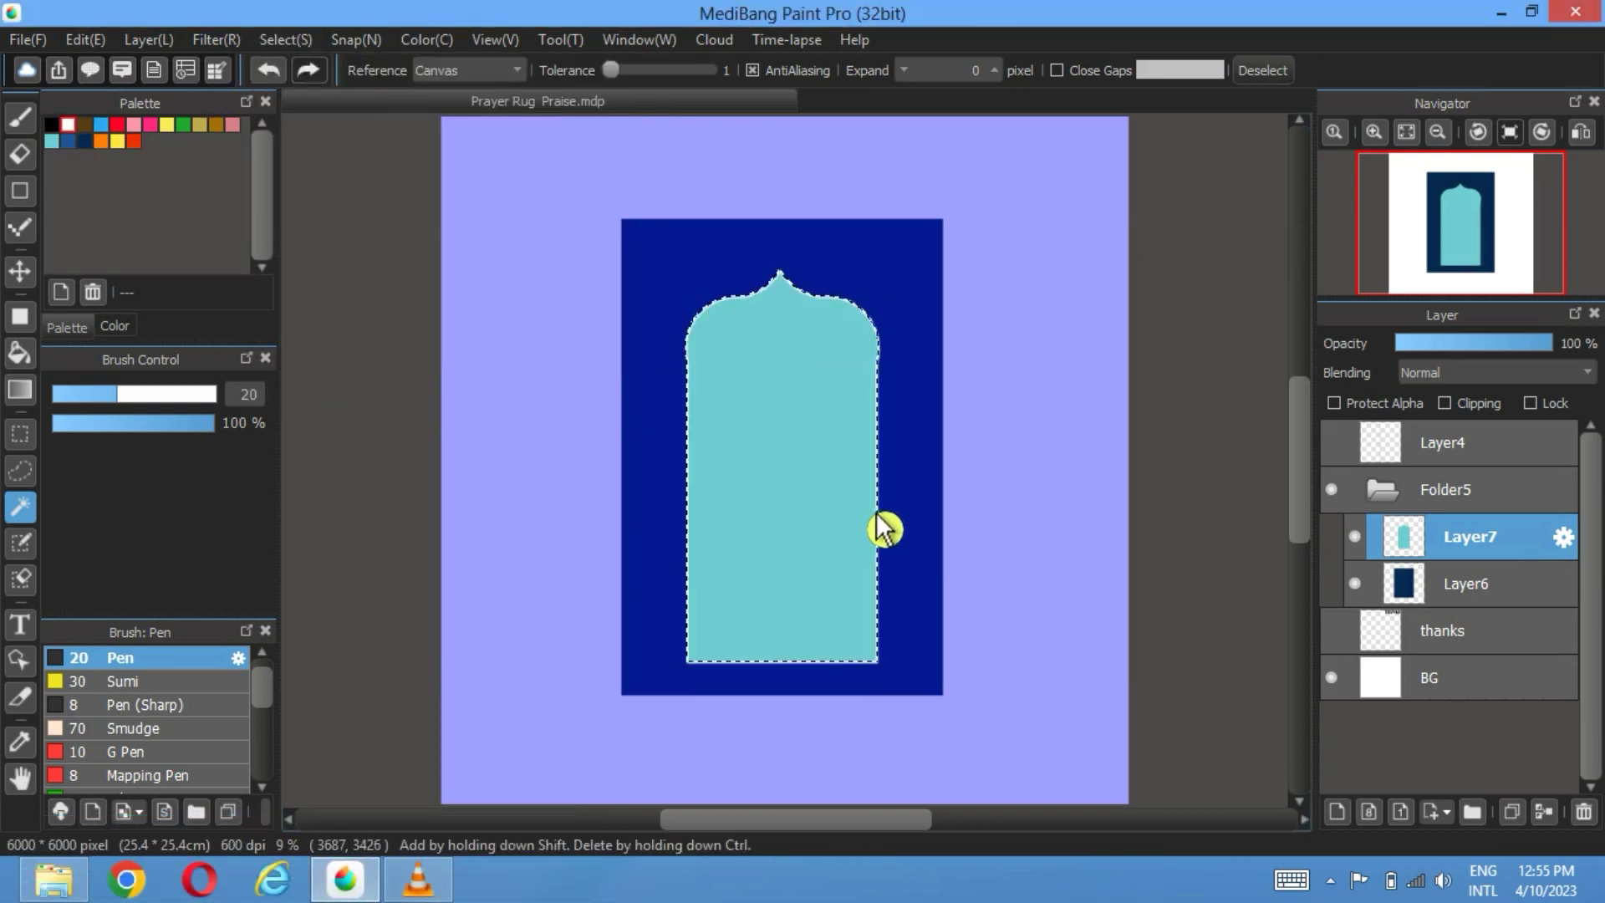
click(1276, 77)
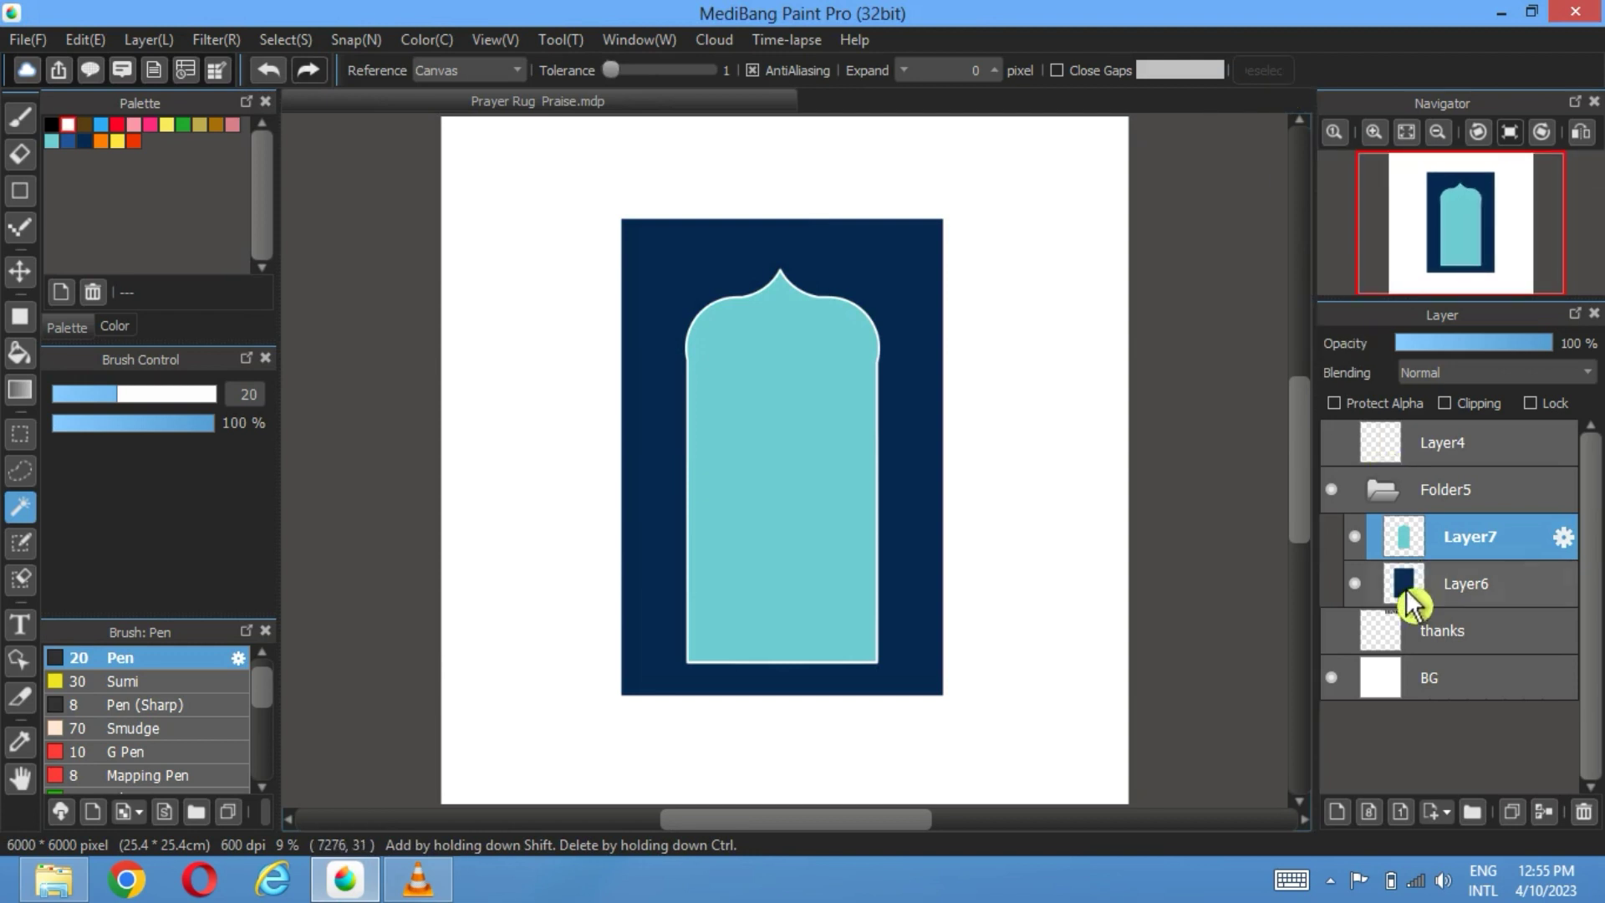
Step: Duplicate the navy rectangle's layer and hide the turquoise panel and guide-line layers
click(1467, 602)
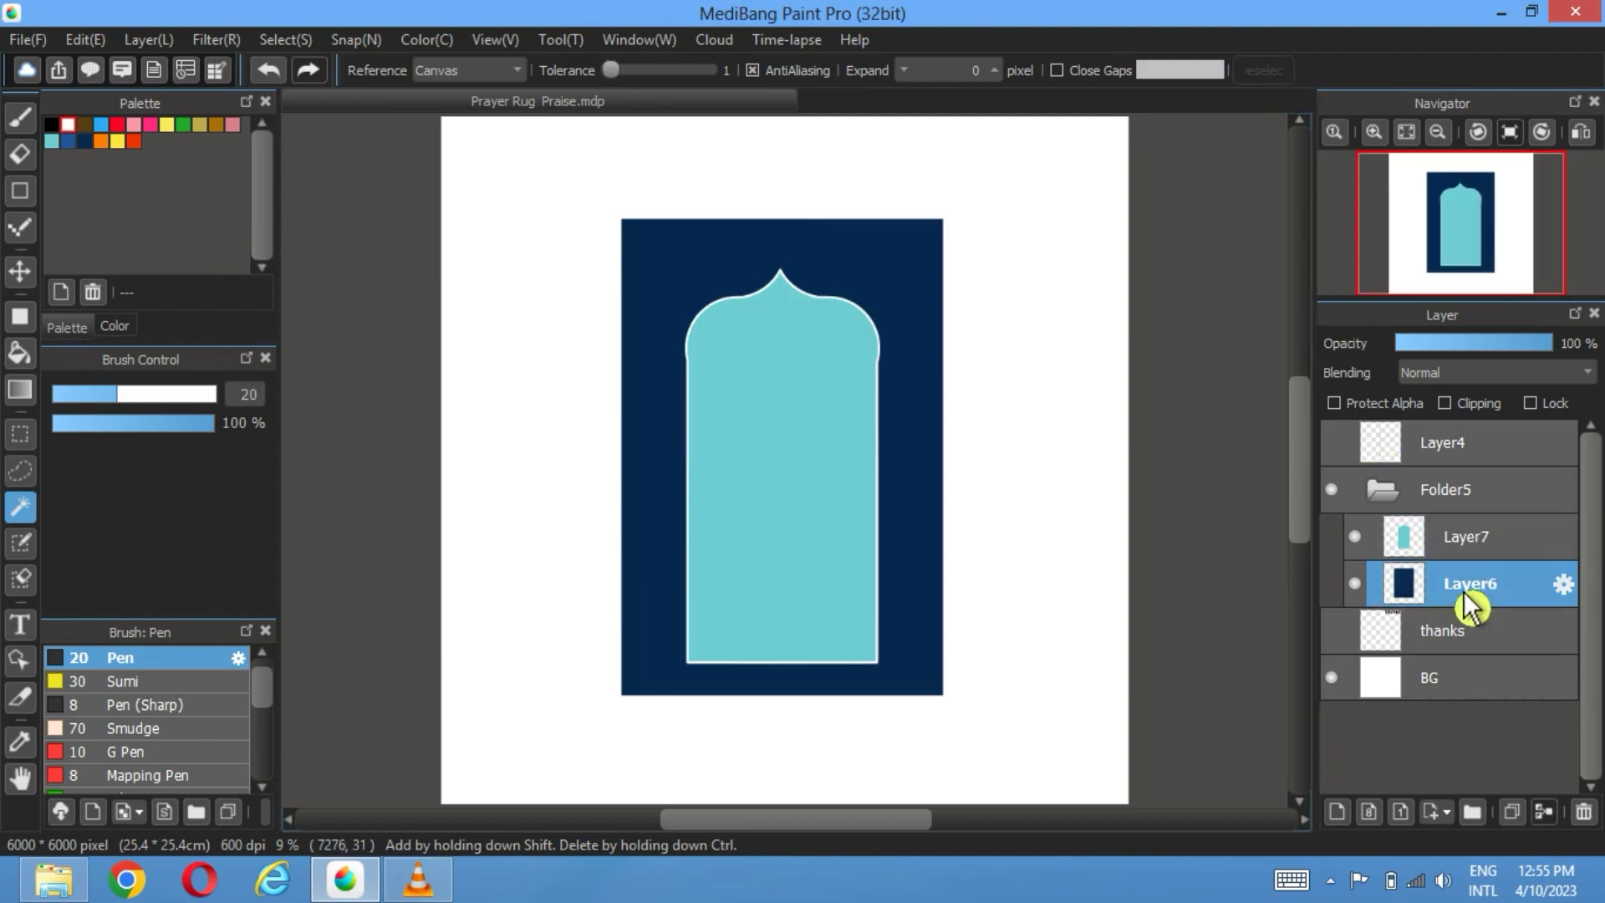
click(1356, 536)
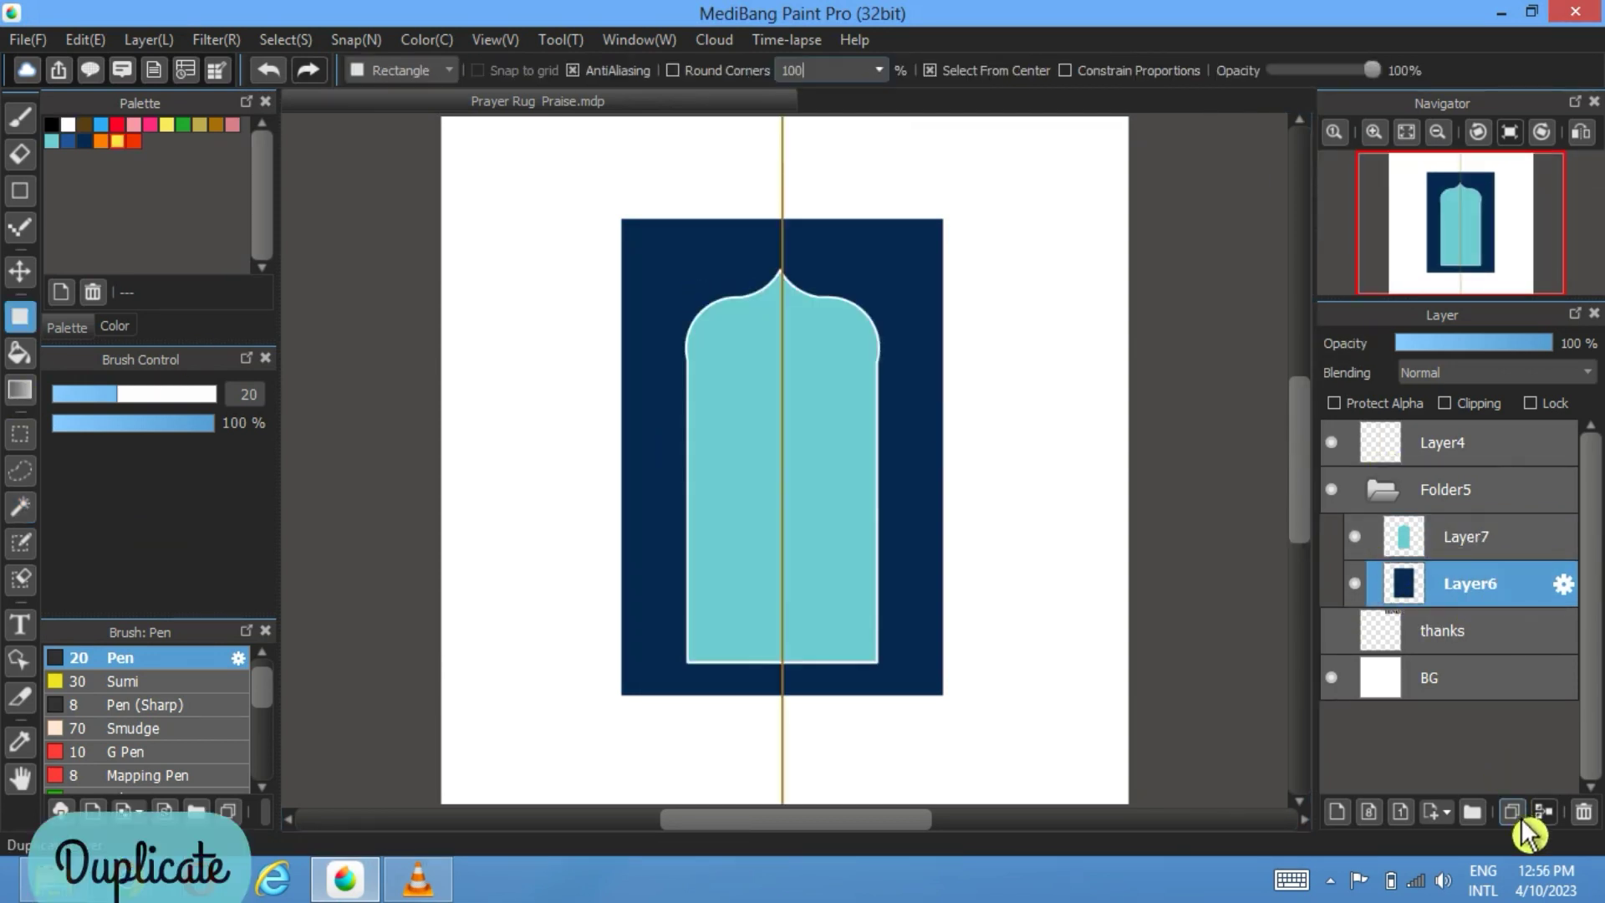
click(1511, 812)
click(1355, 536)
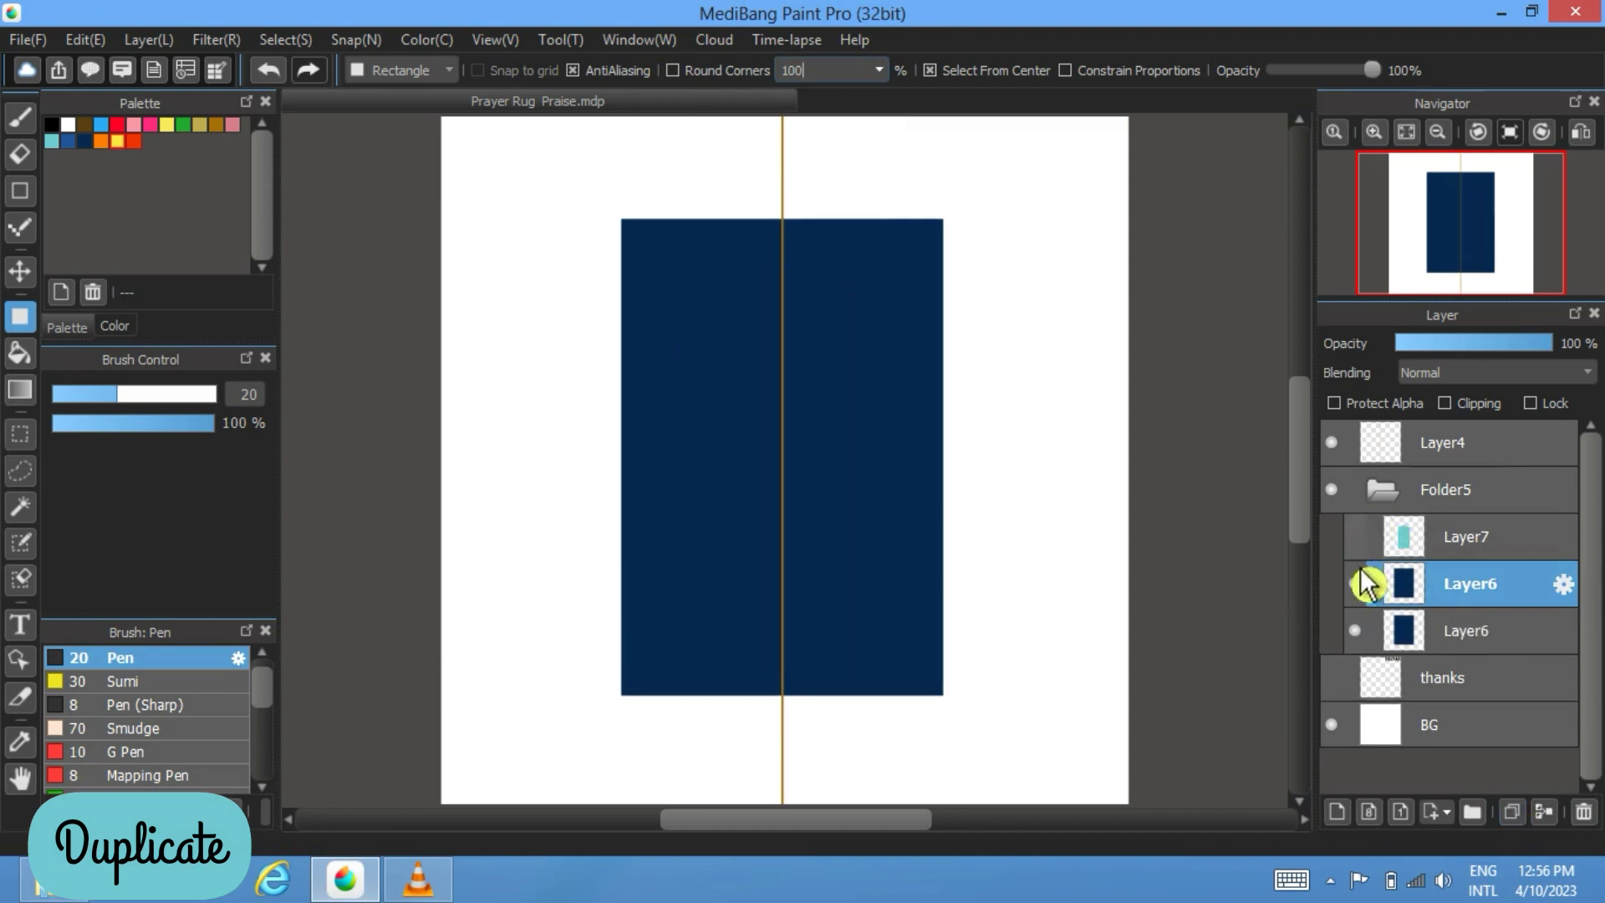
click(1332, 443)
Step: Fill the duplicated rectangle with yellow and scale it down about its centre, leaving a narrow navy frame around it
click(20, 352)
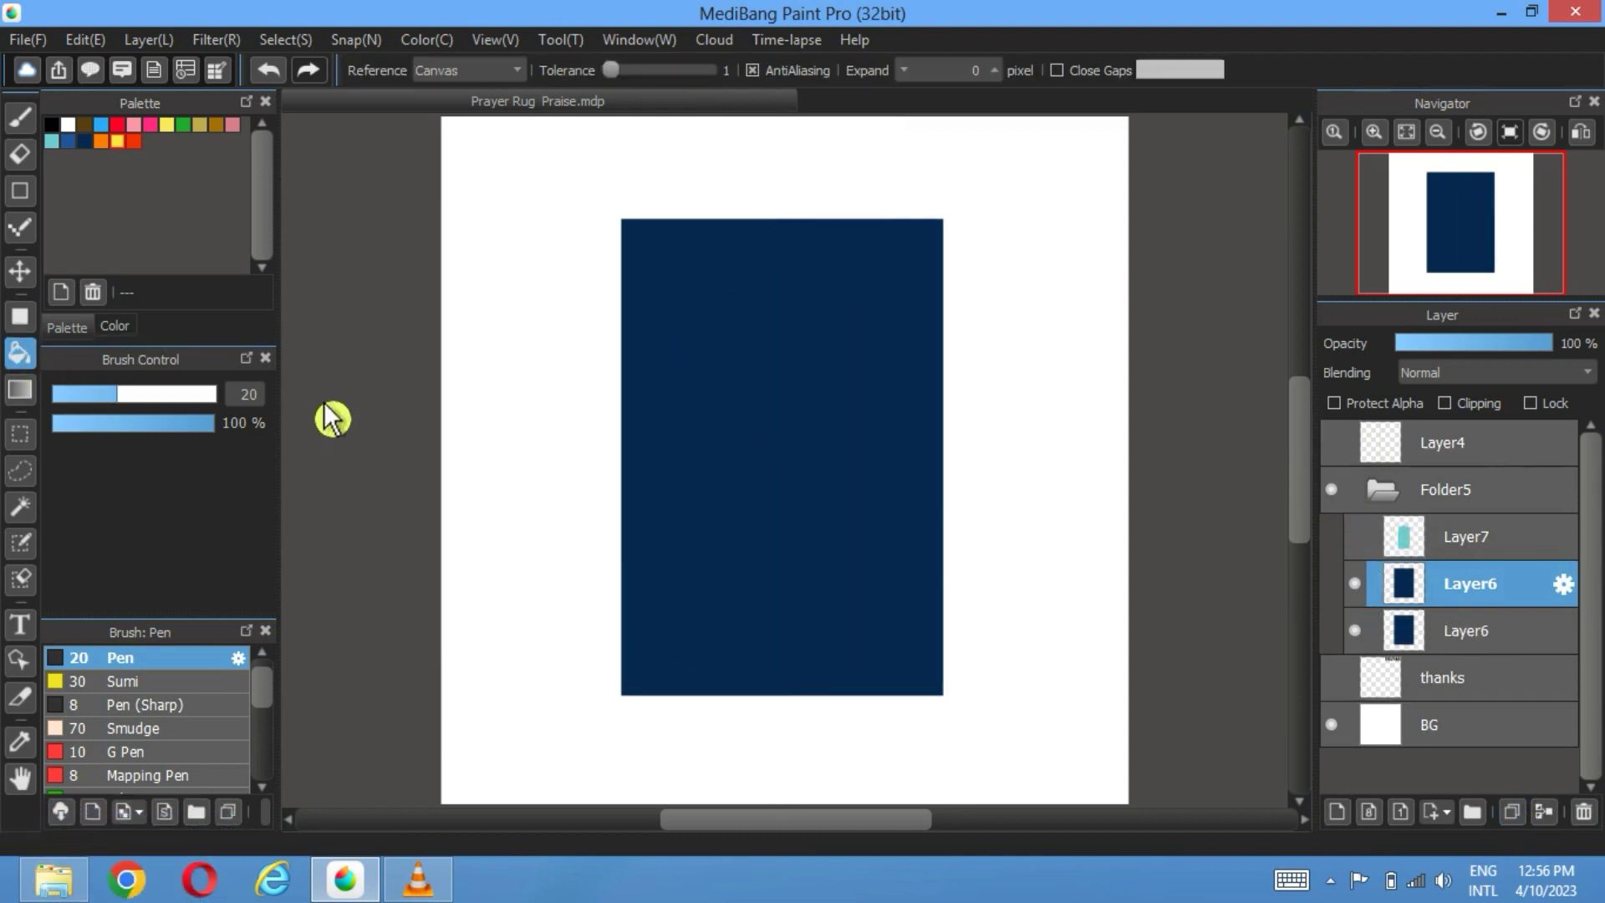
click(798, 439)
click(285, 39)
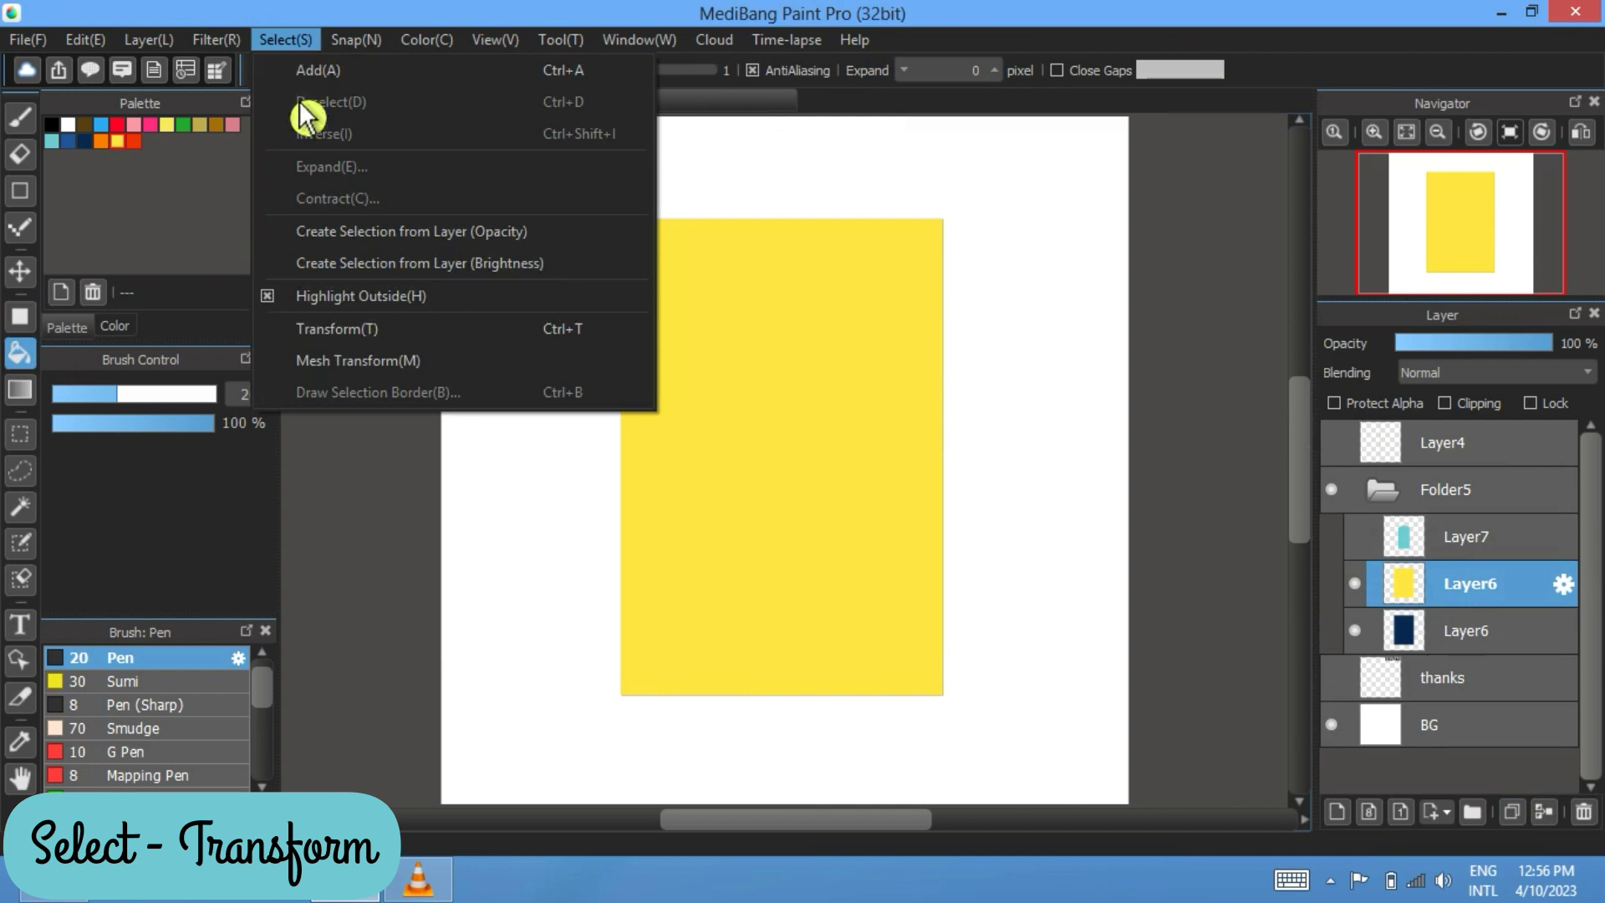
click(330, 339)
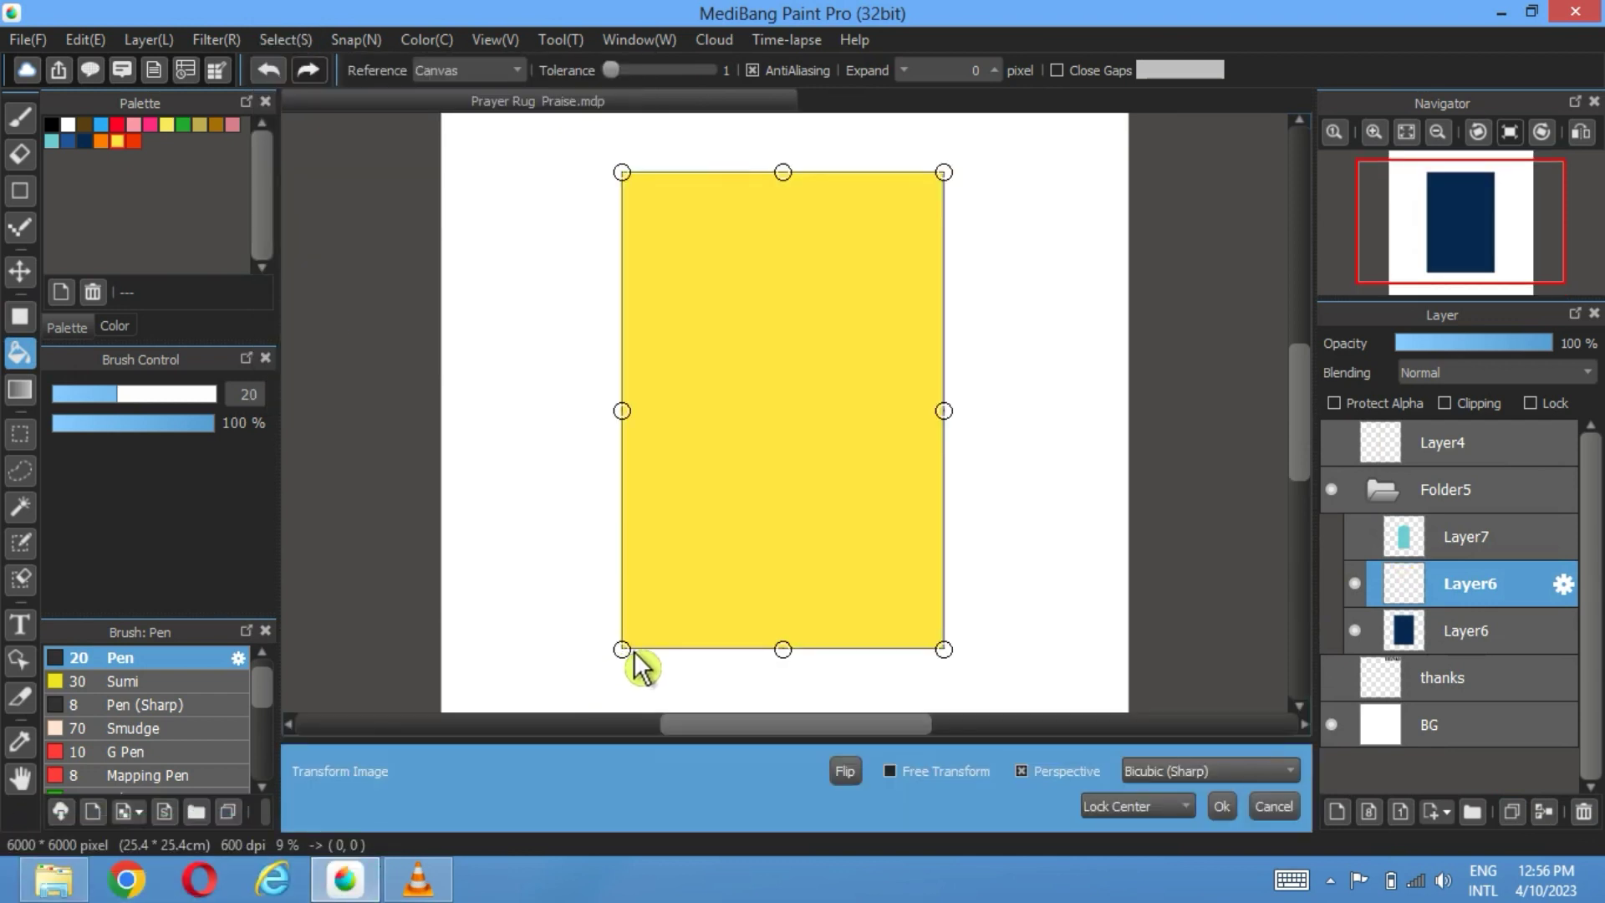
drag(633, 652, 654, 648)
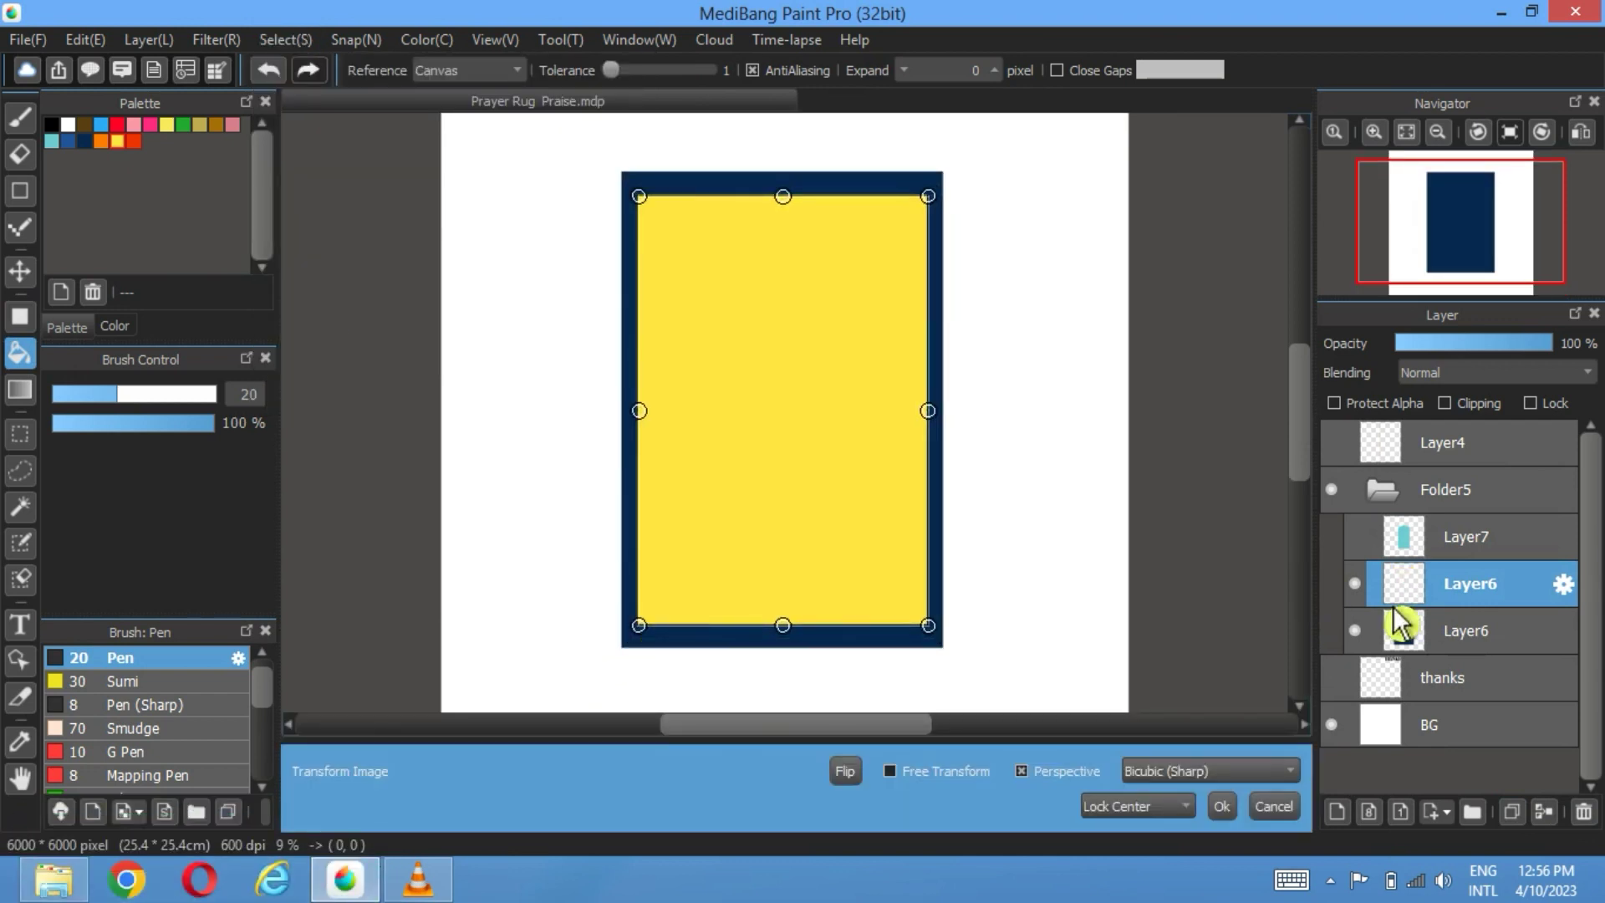
click(1369, 562)
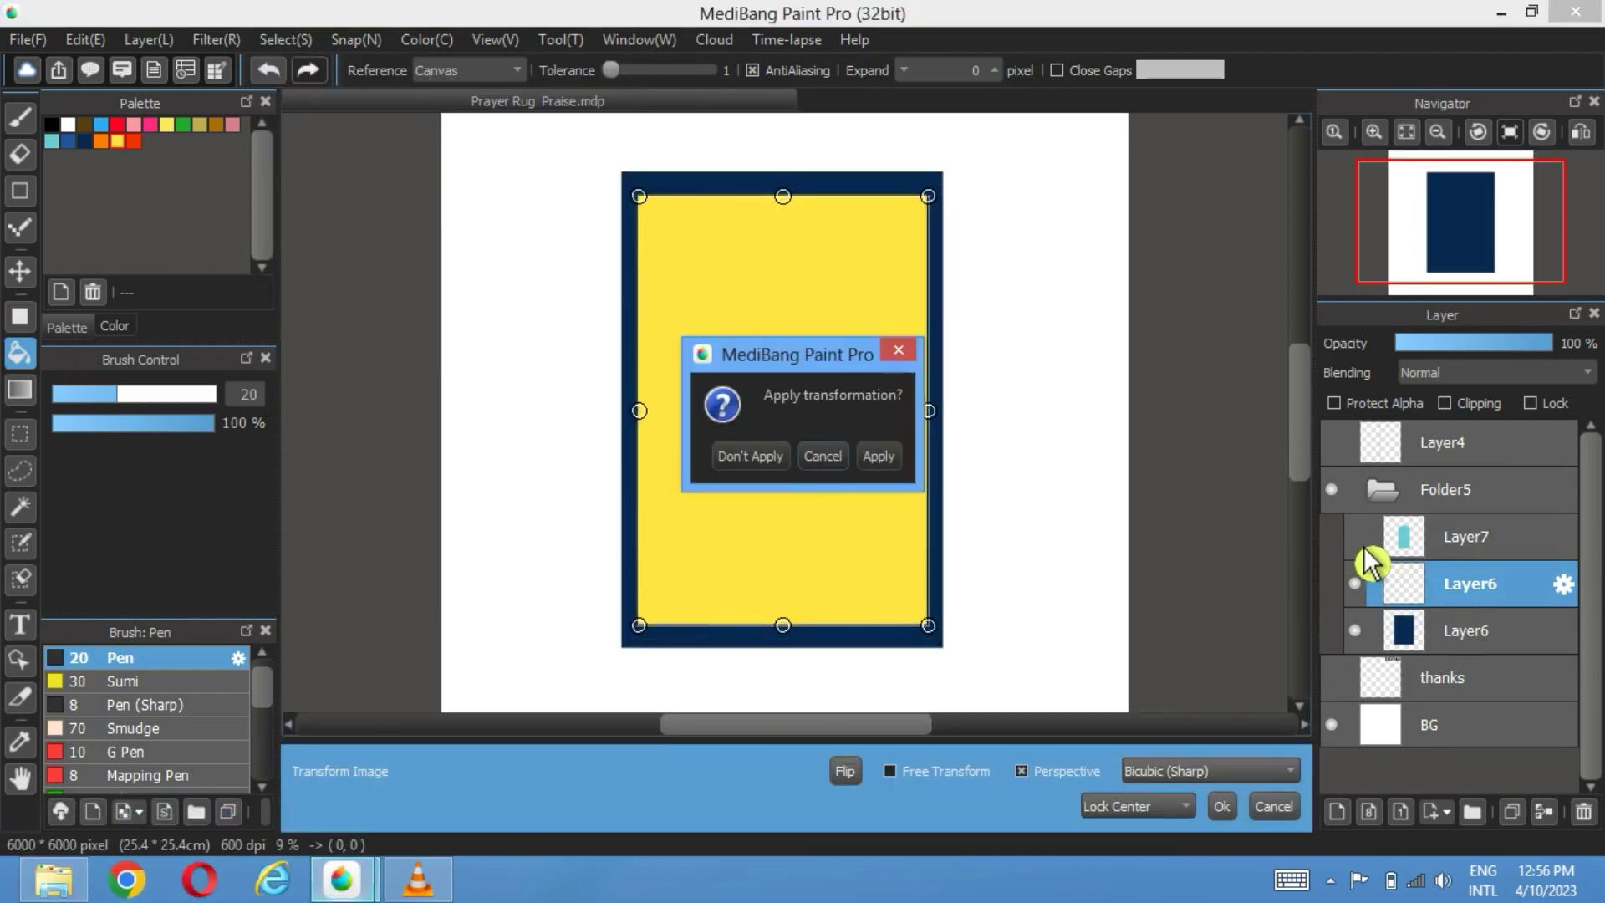
click(881, 467)
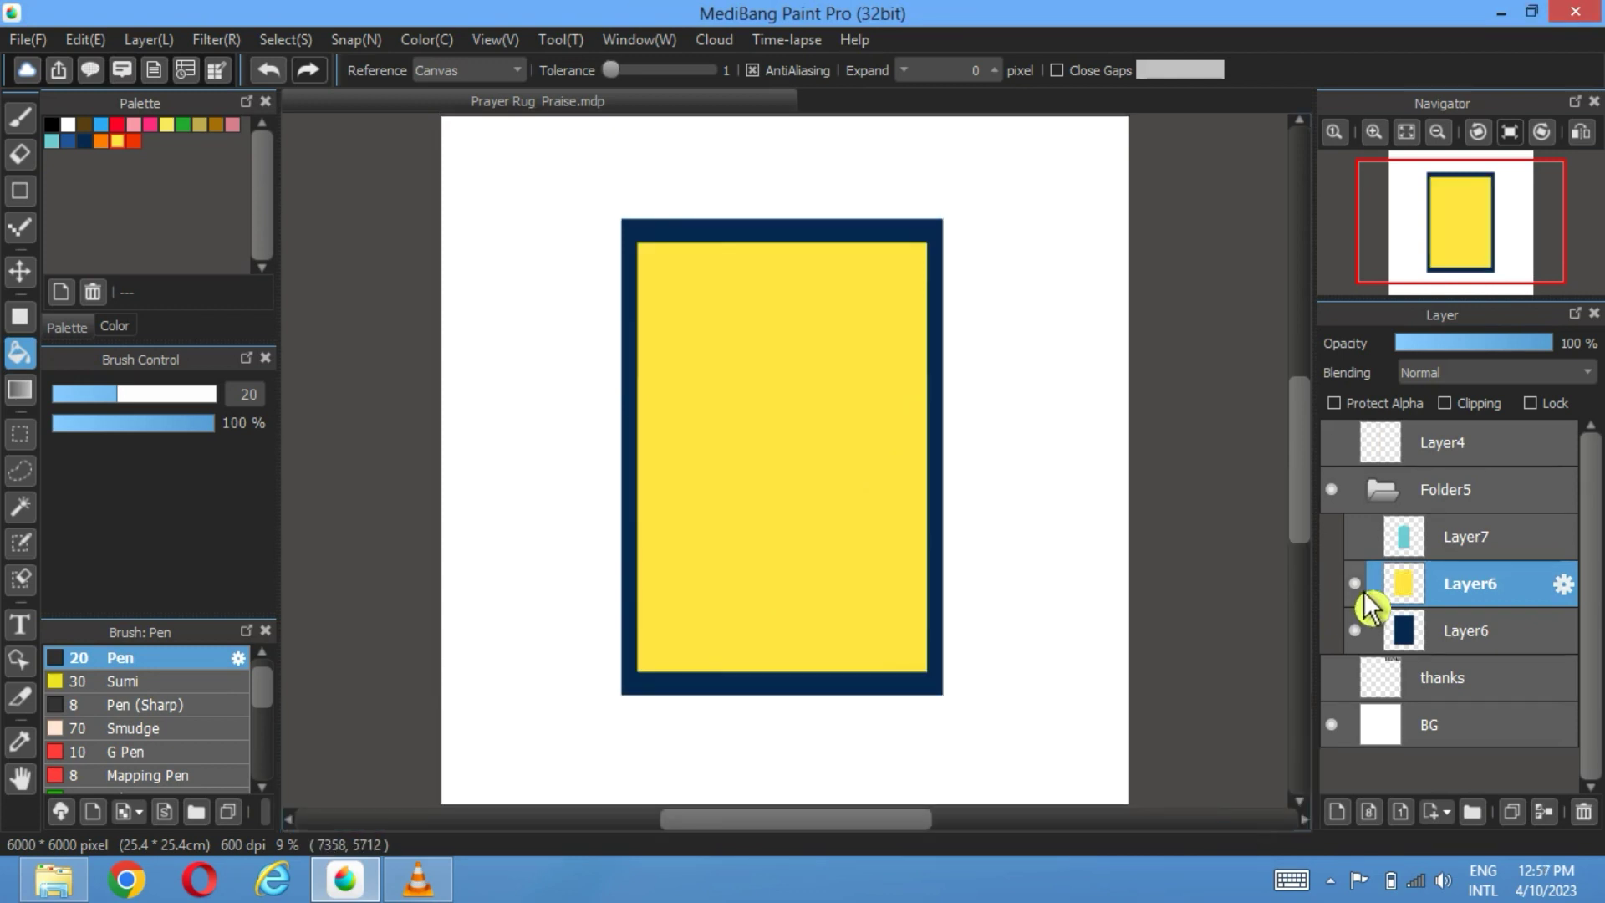
Step: Duplicate the original navy rectangle's layer and place the copy above the yellow rectangle, keeping the turquoise panel hidden
click(1356, 537)
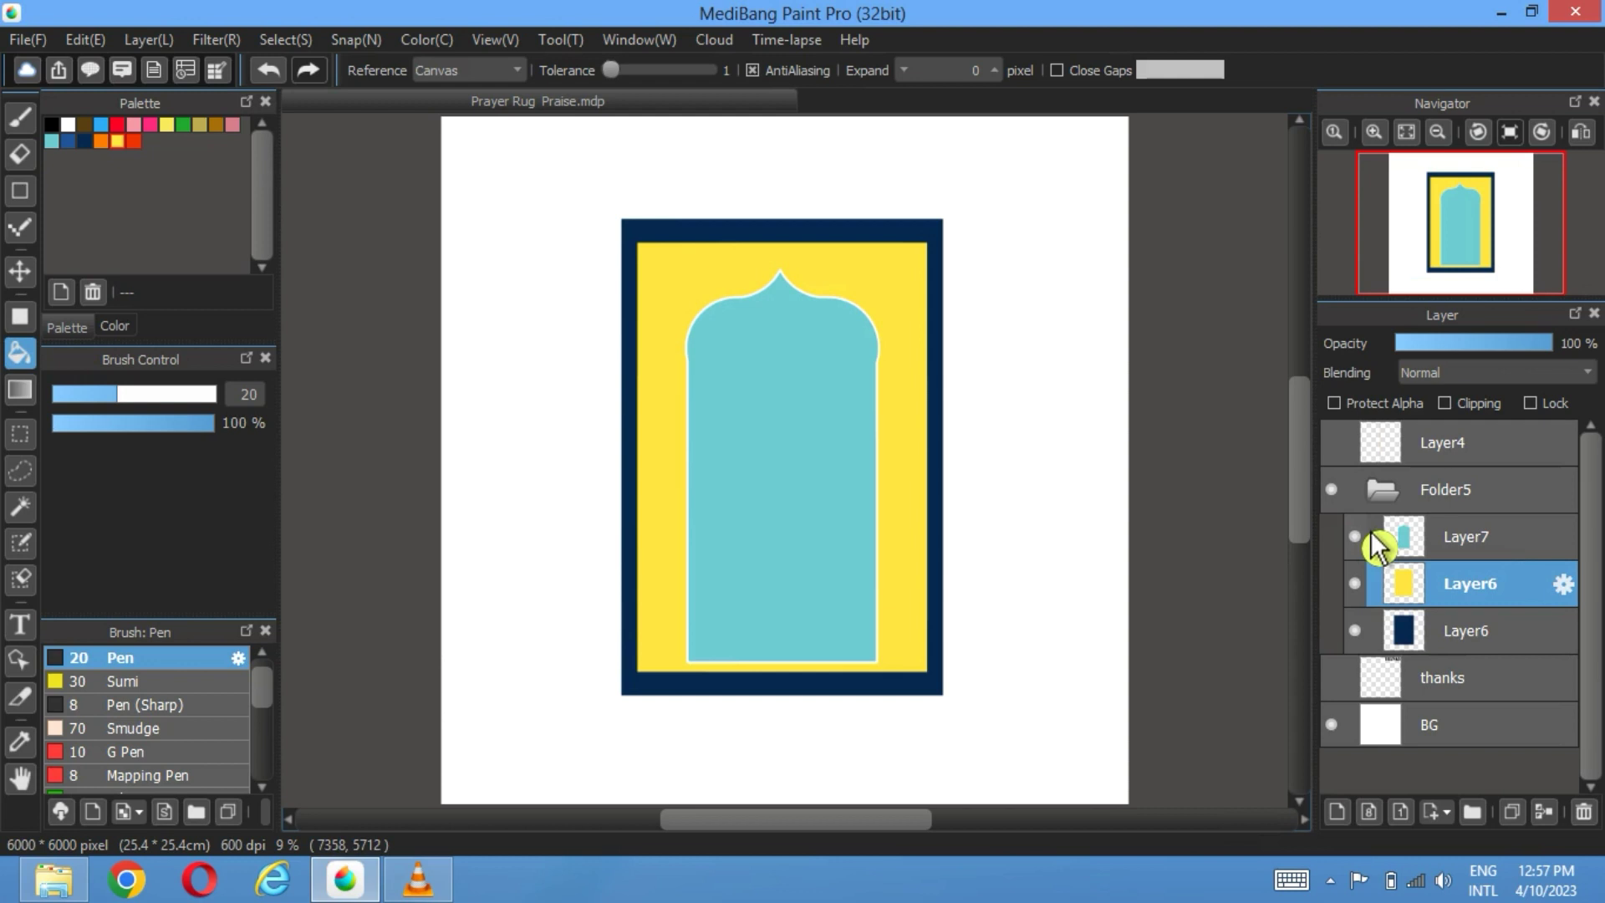
click(1356, 536)
click(1453, 640)
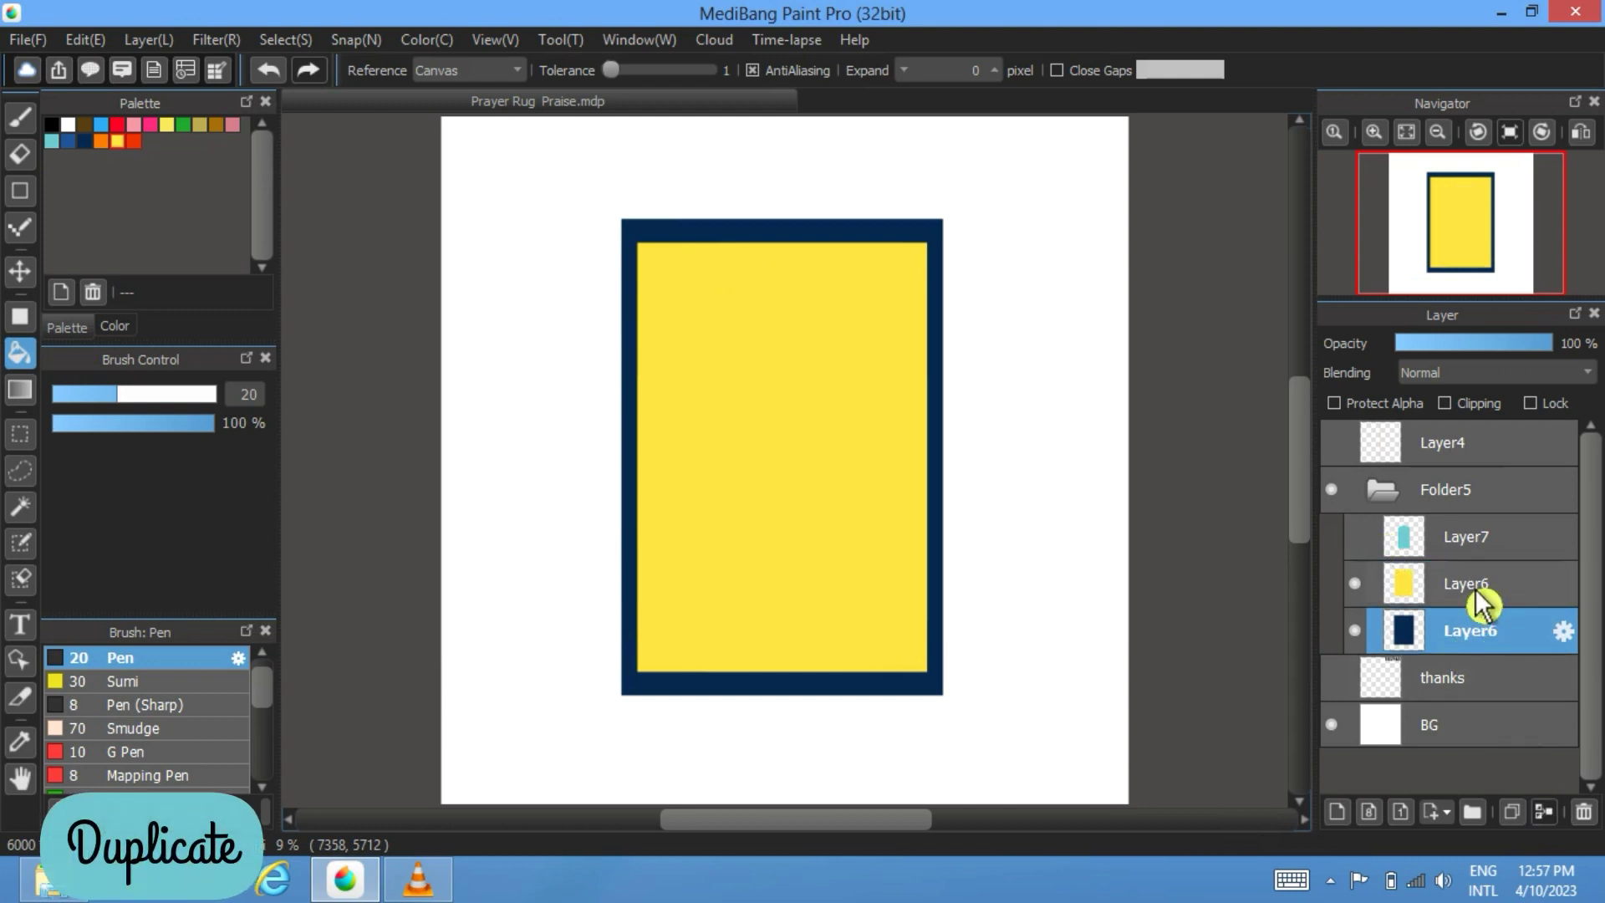
click(1511, 811)
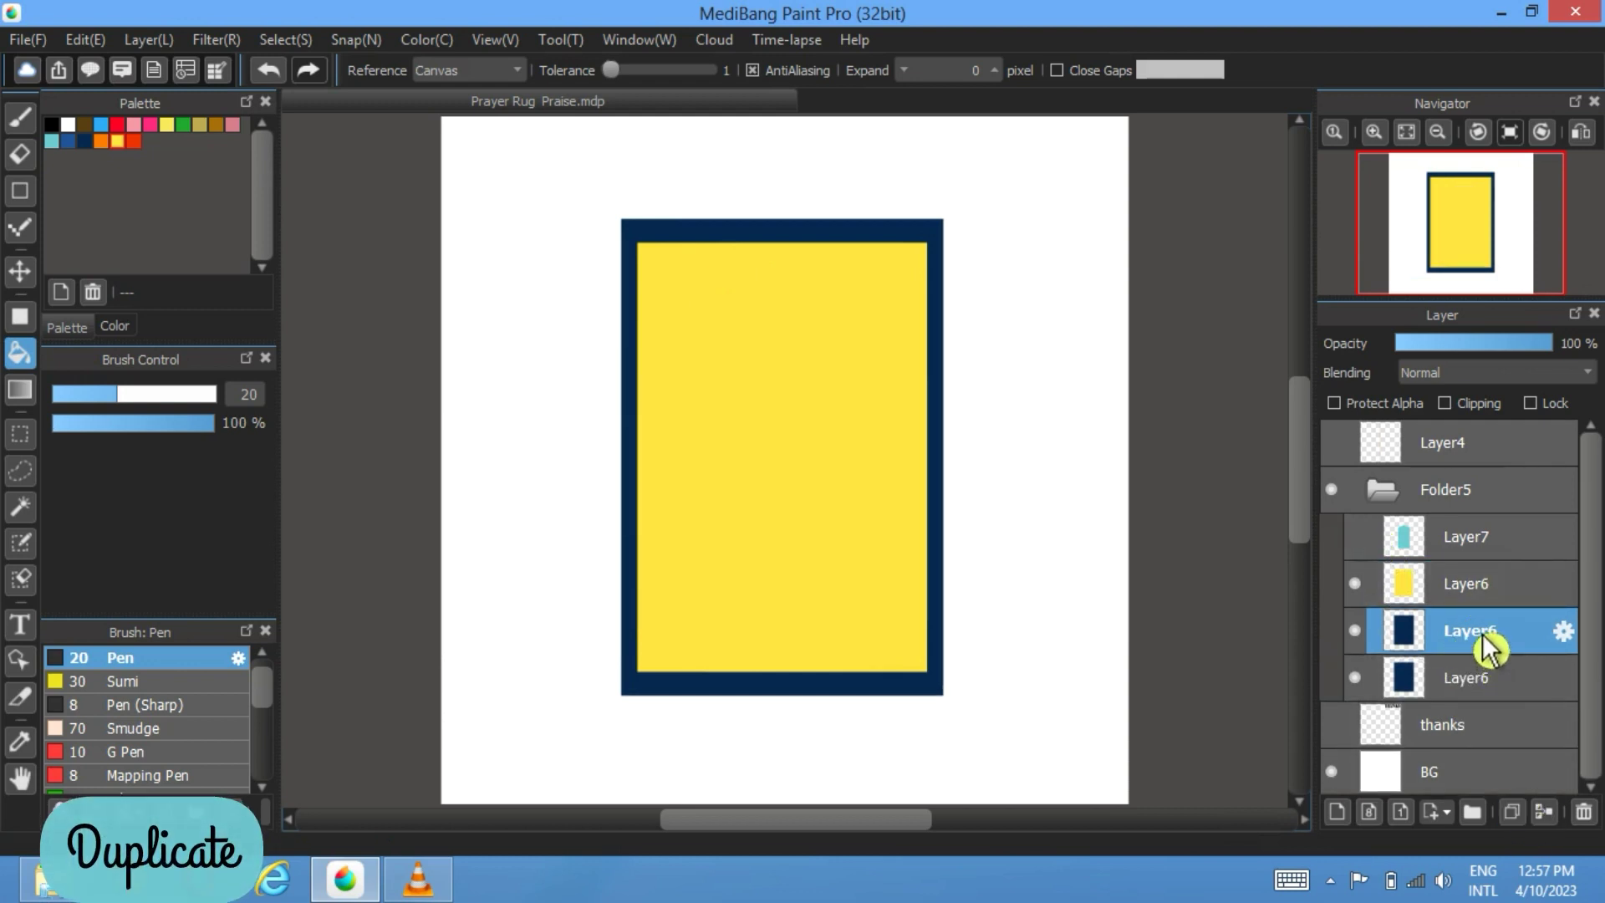
drag(1472, 631, 1473, 584)
Step: Scale the copied navy rectangle down about its centre, leaving a narrow yellow frame around it
click(303, 41)
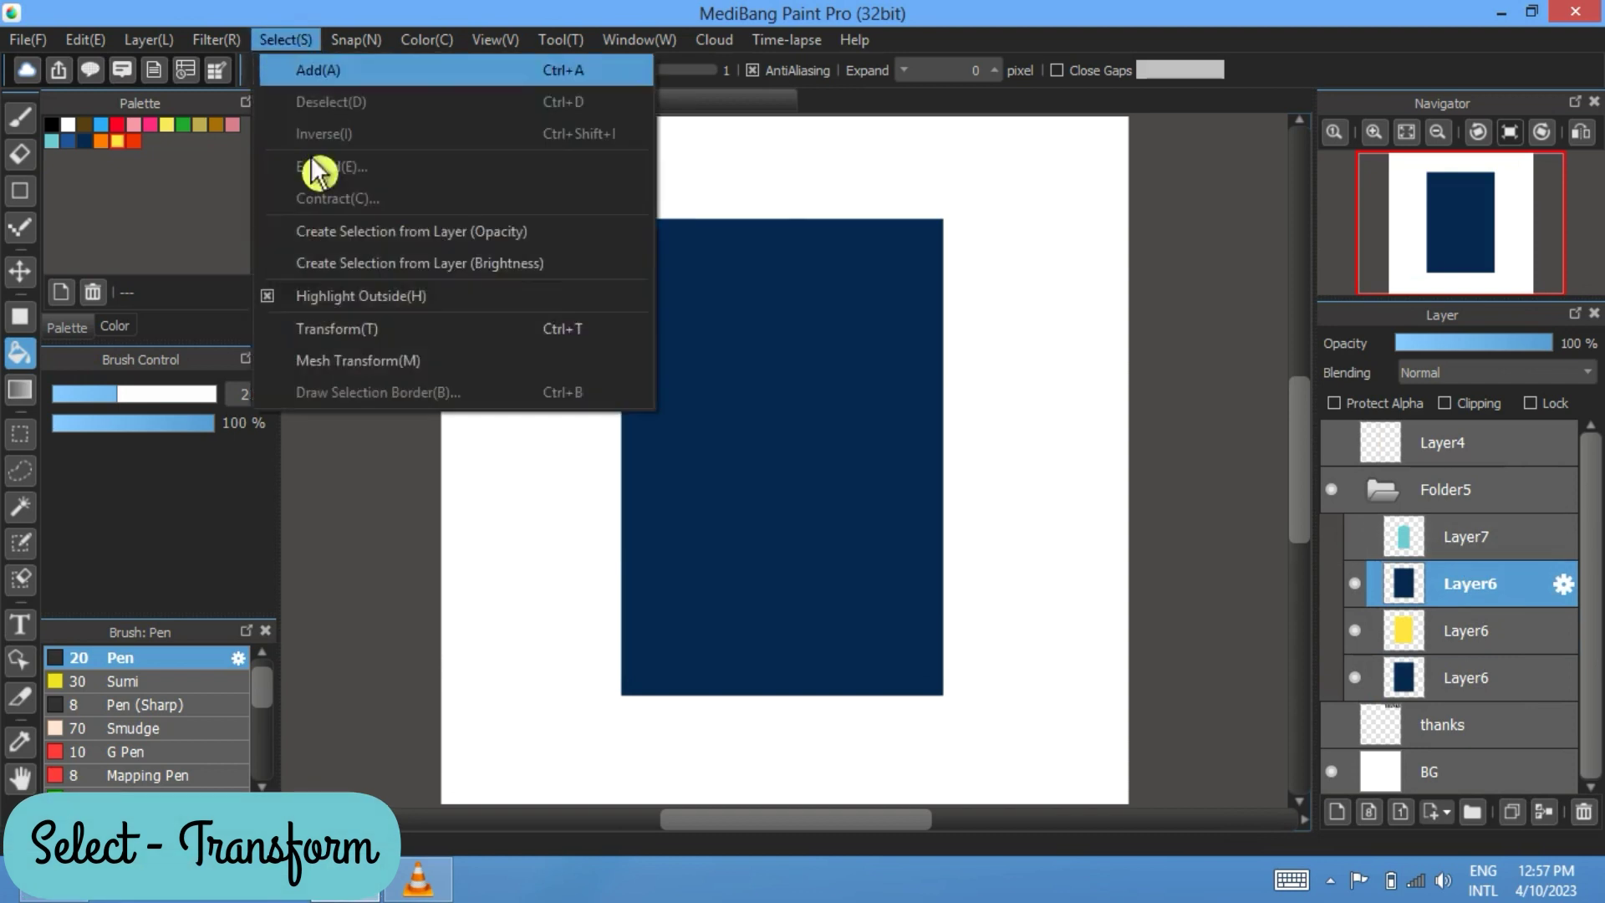
click(351, 330)
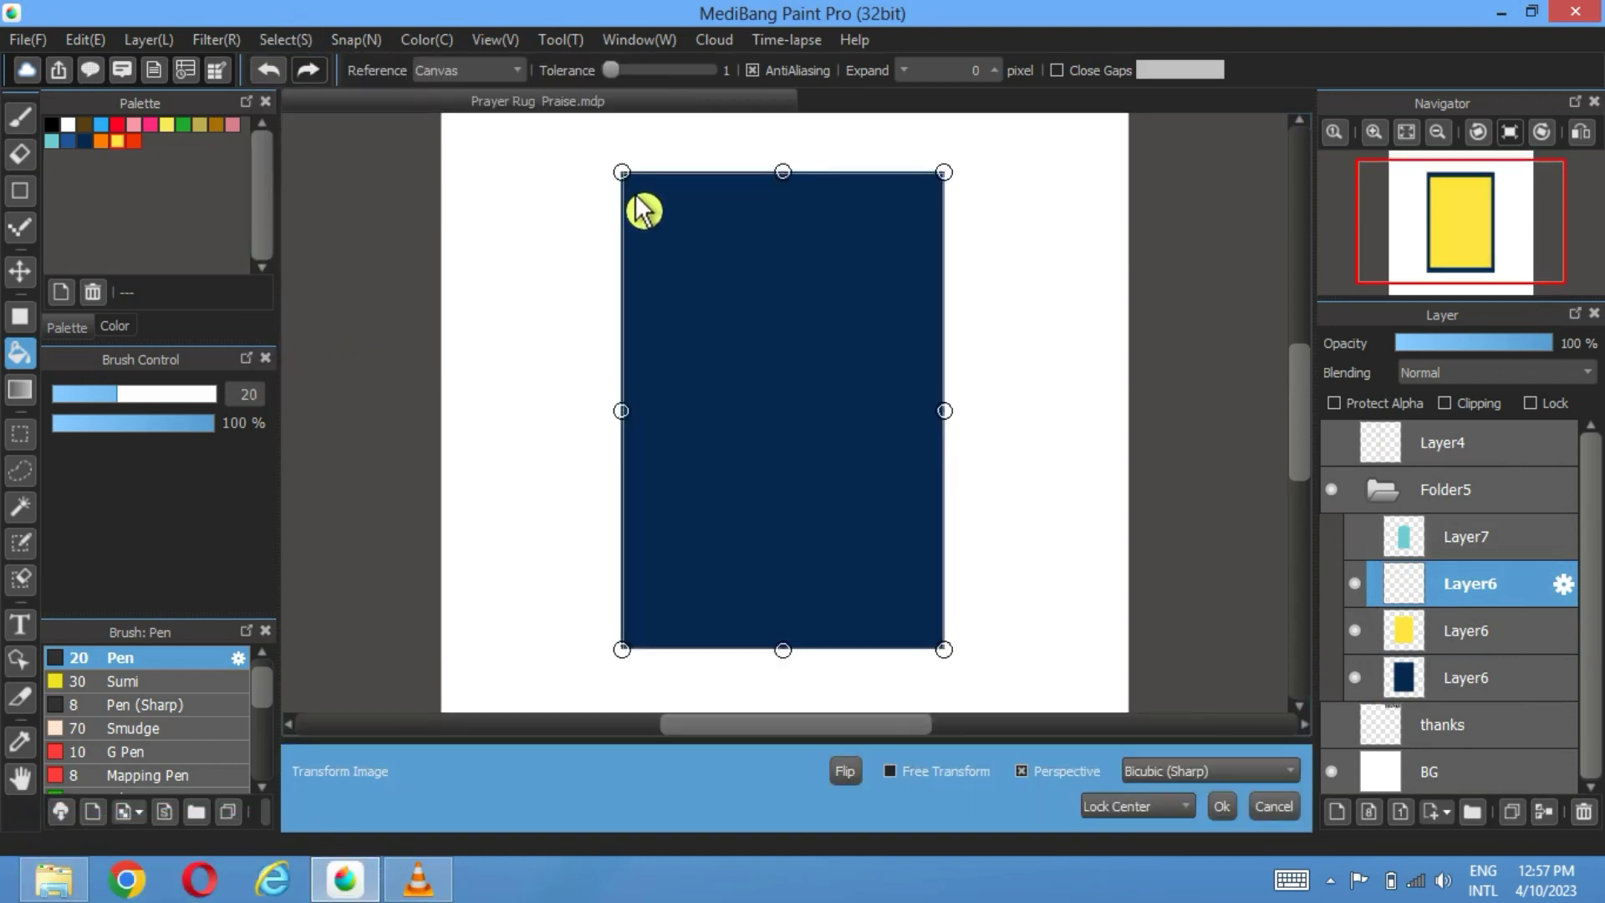
drag(635, 180, 662, 219)
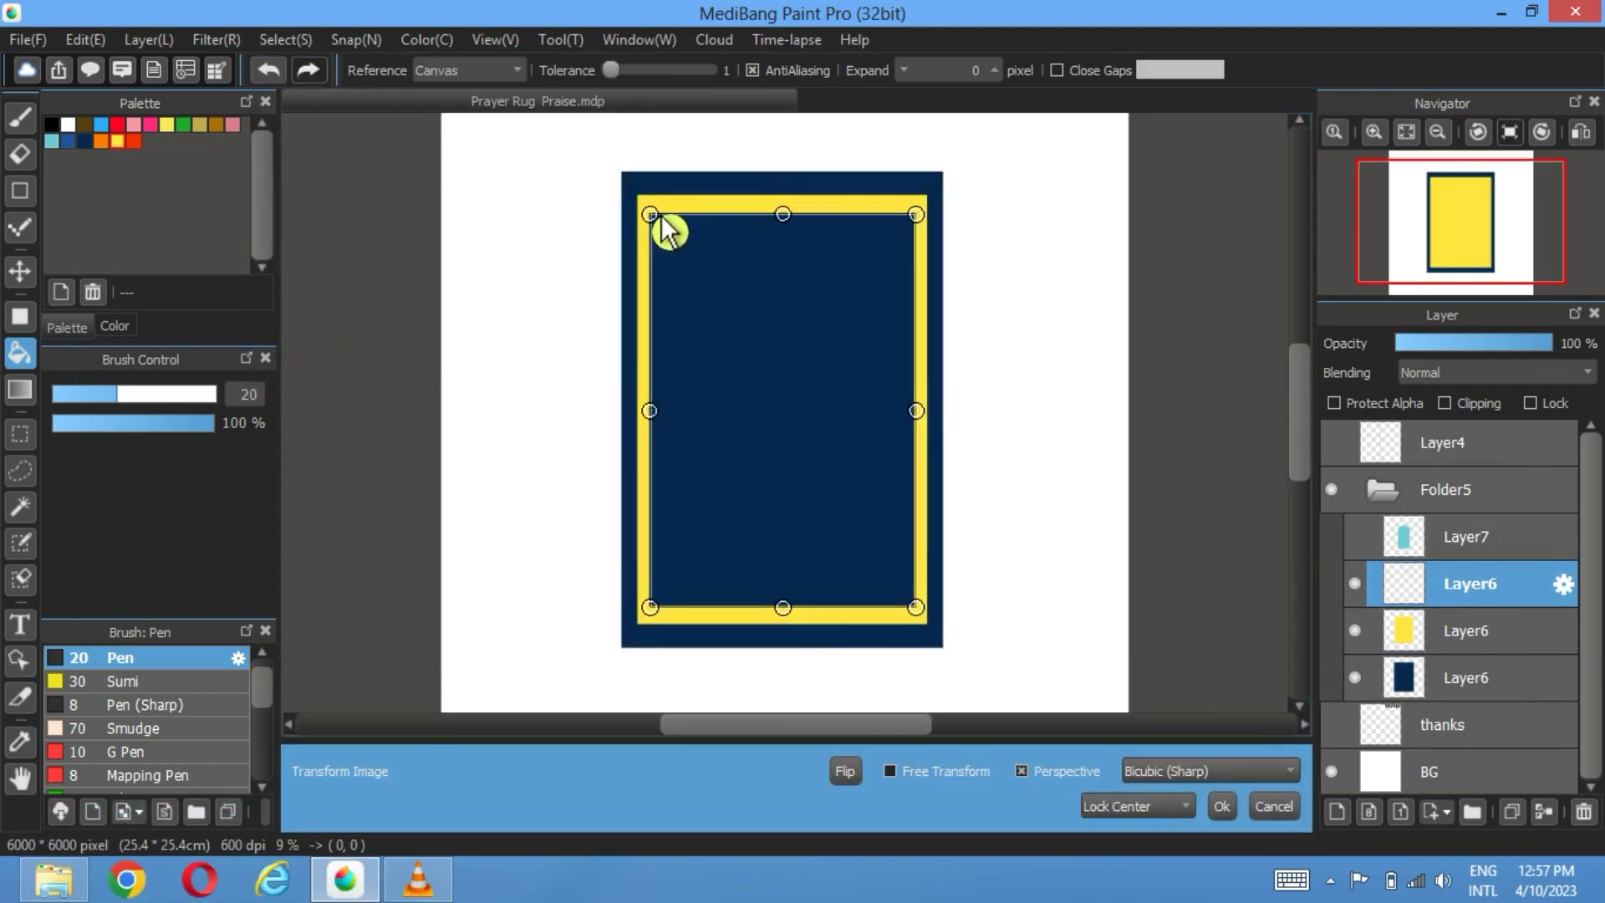
click(1229, 812)
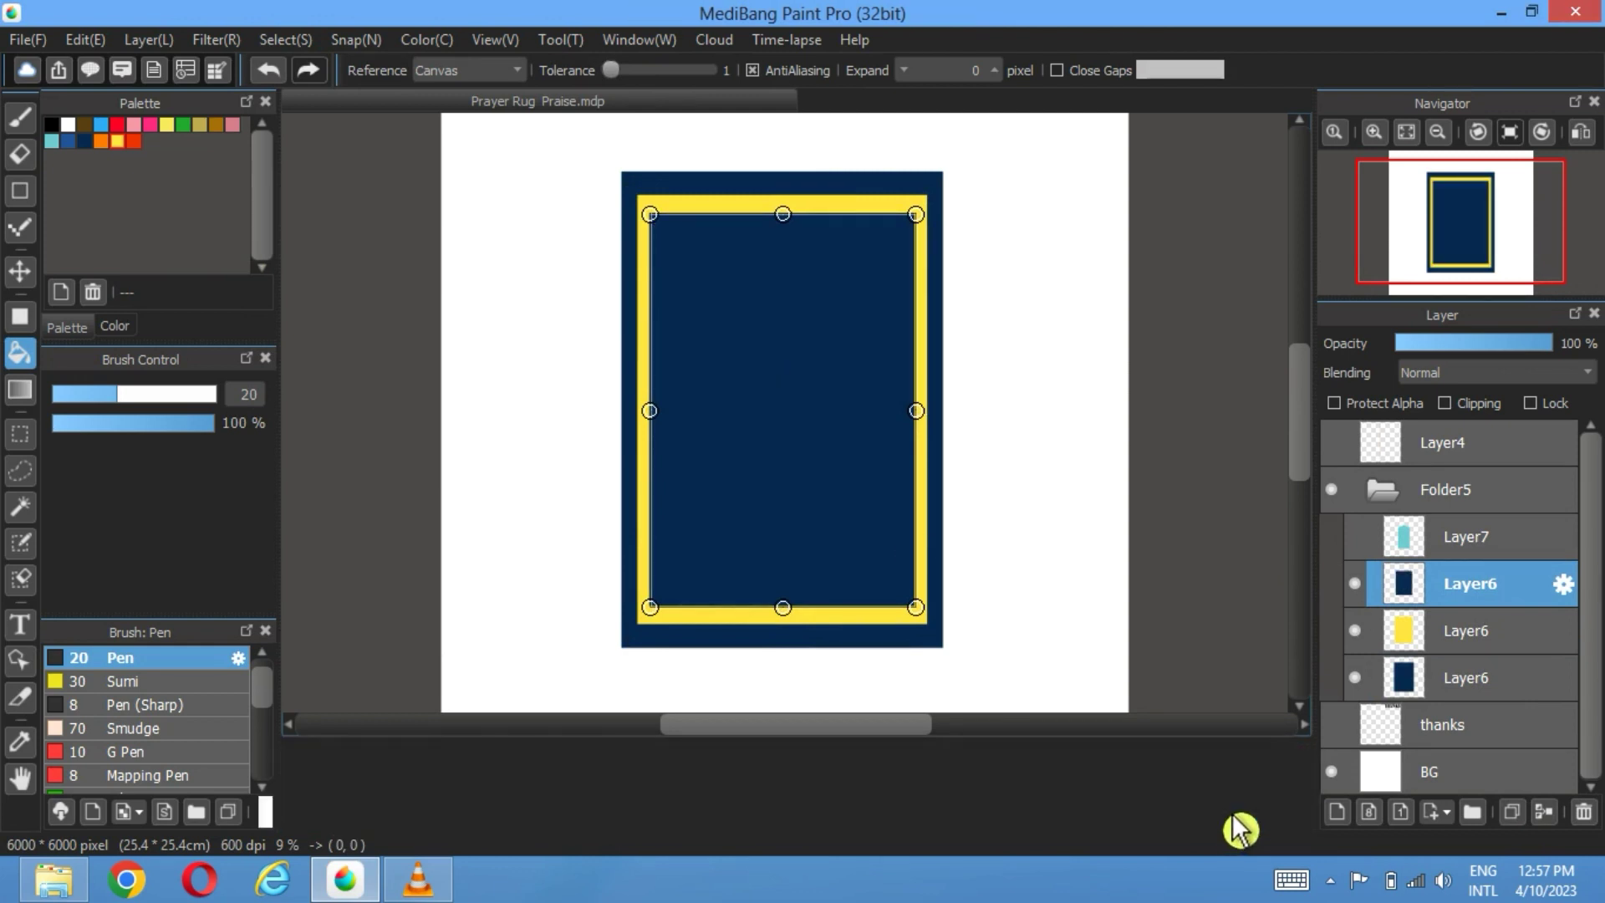
Step: Select the inner navy rectangle's area, cut that area out of the yellow rectangle's layer, and clear the selection
click(20, 507)
click(801, 461)
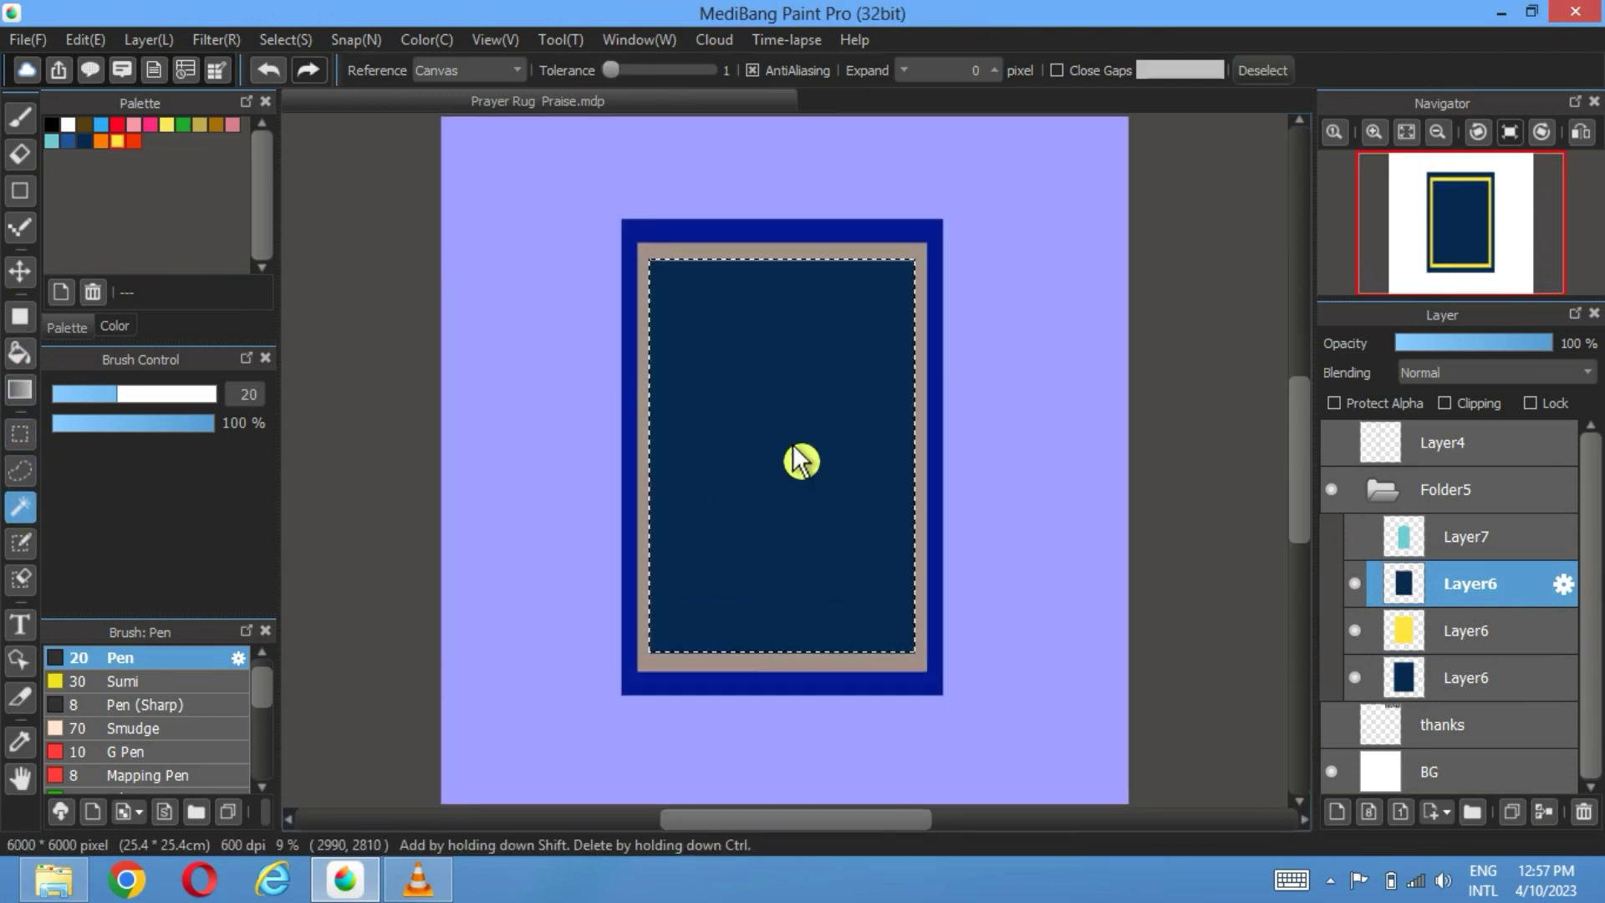
click(1355, 583)
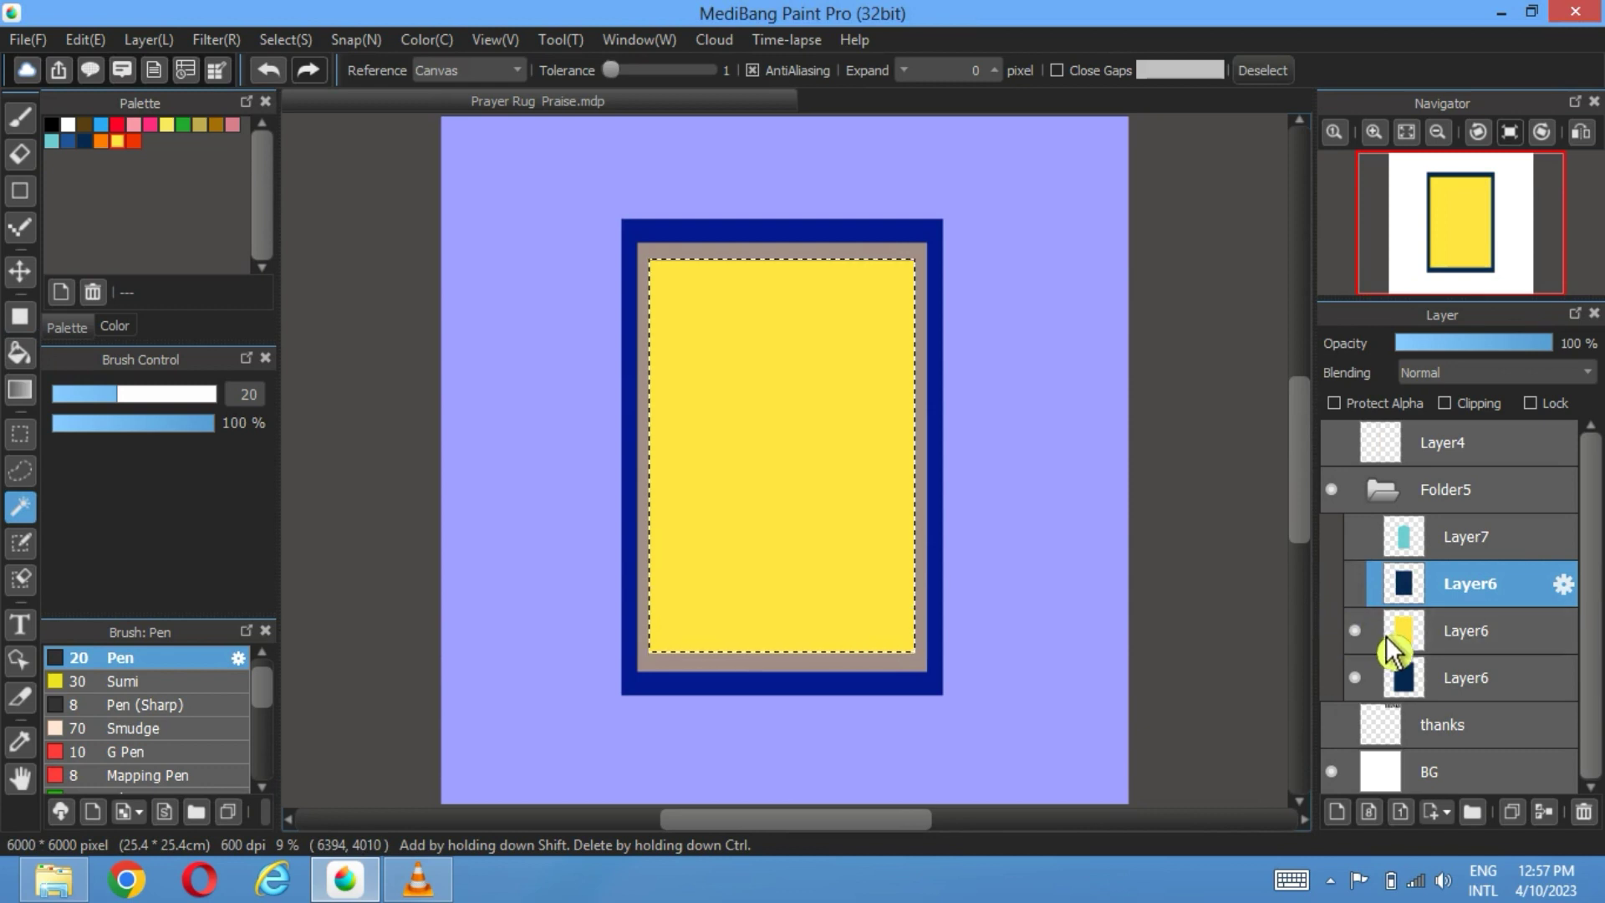
click(1478, 636)
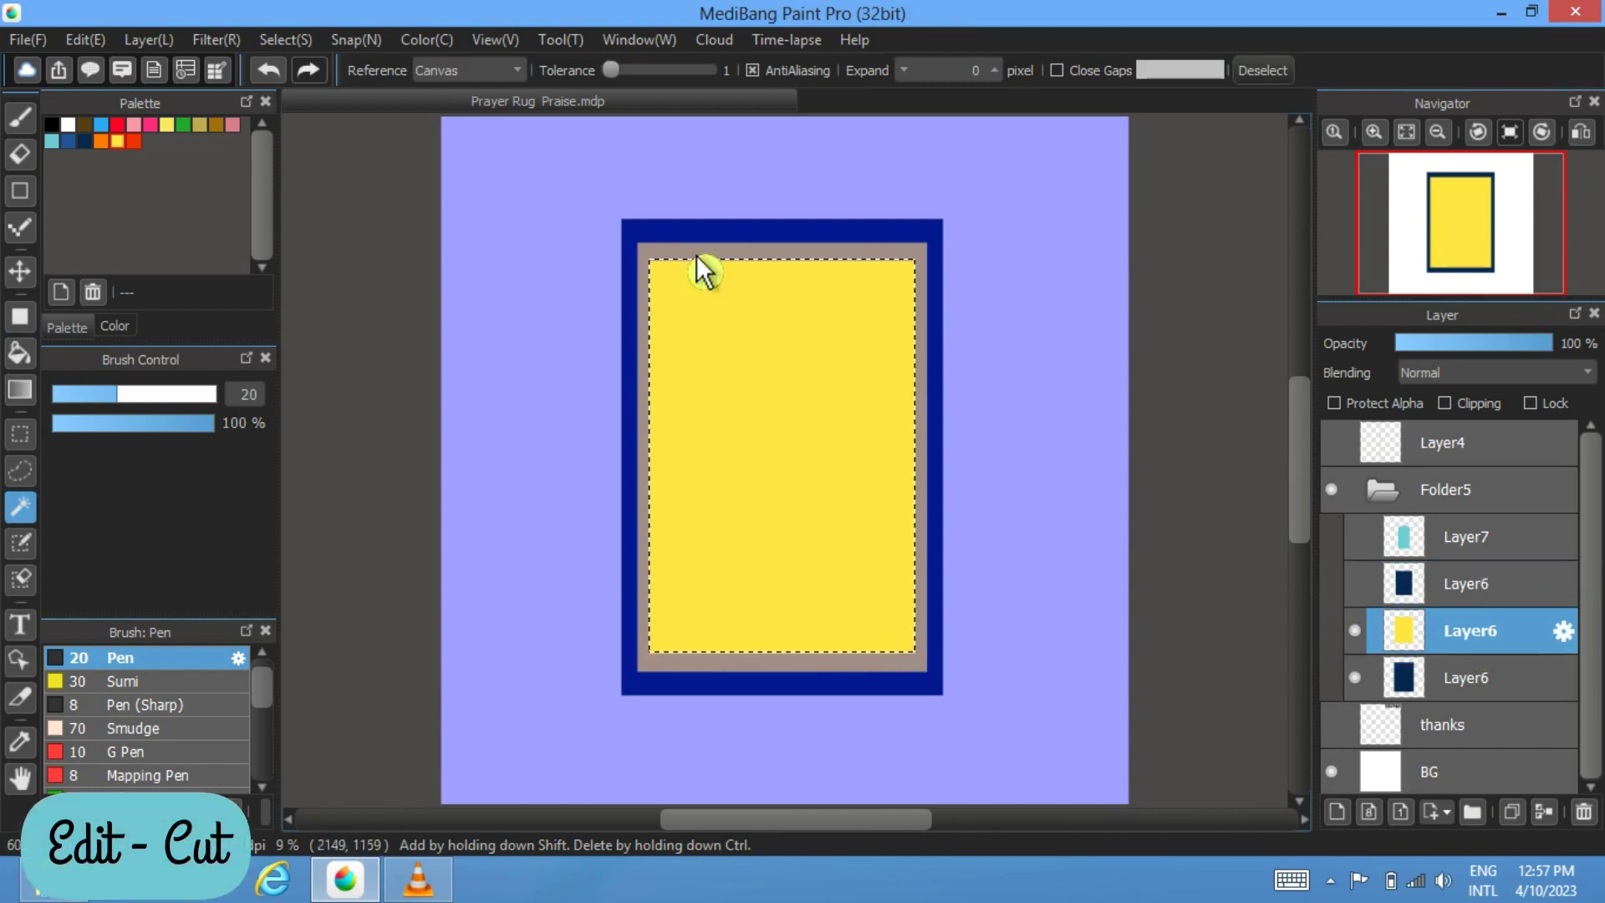
click(85, 39)
click(120, 138)
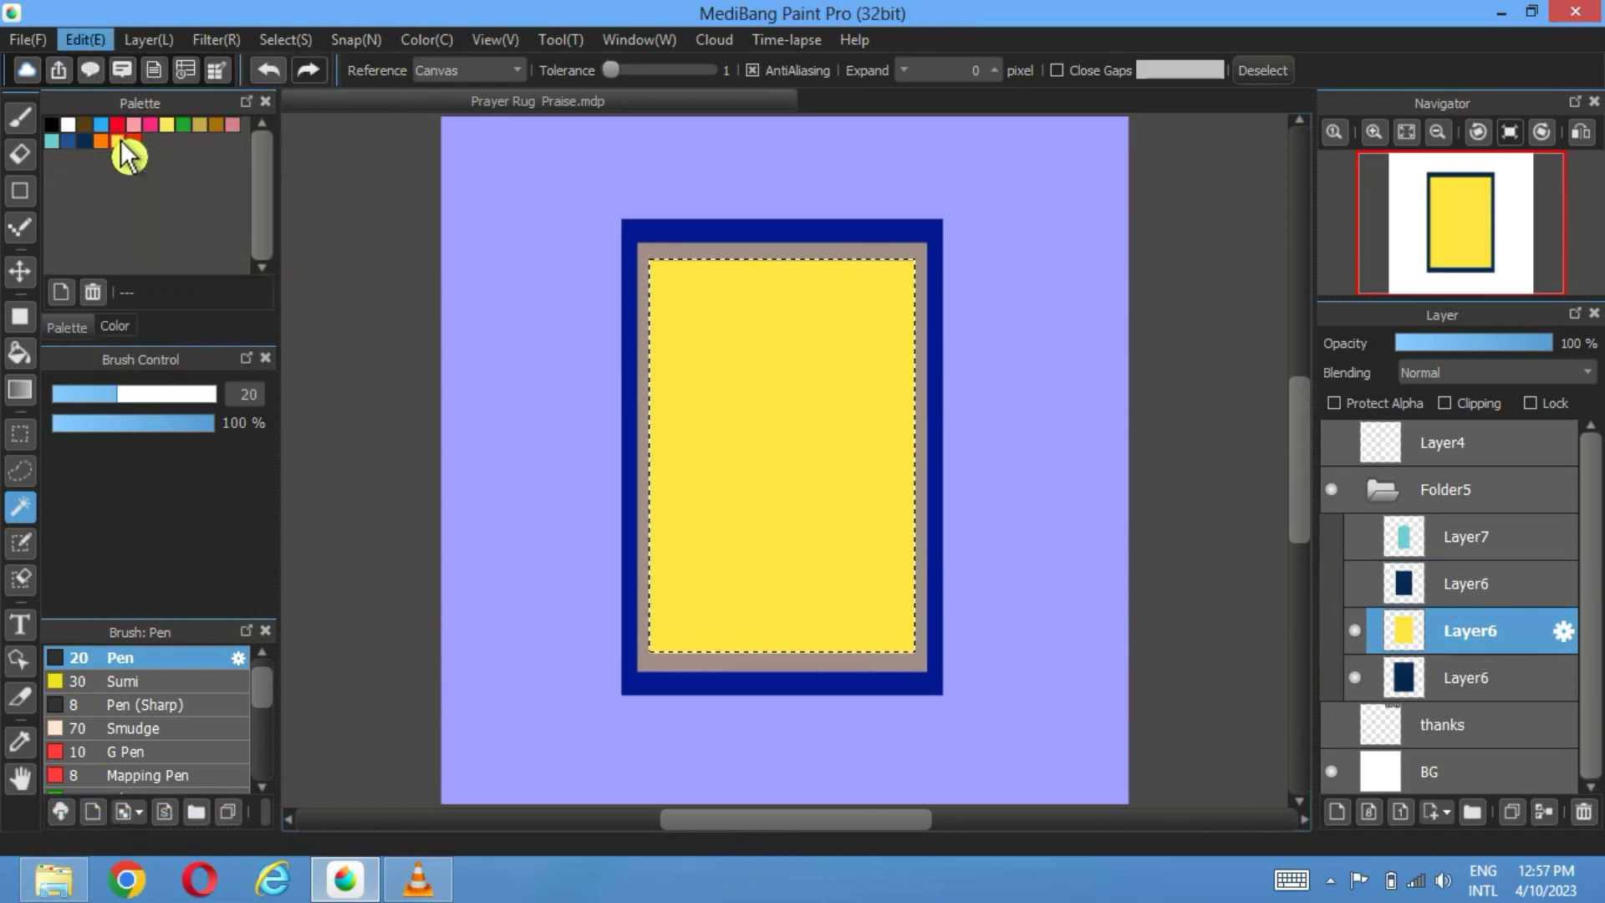
click(1262, 70)
Step: Delete the inner navy rectangle's layer and show the turquoise arched panel's layer
click(1534, 592)
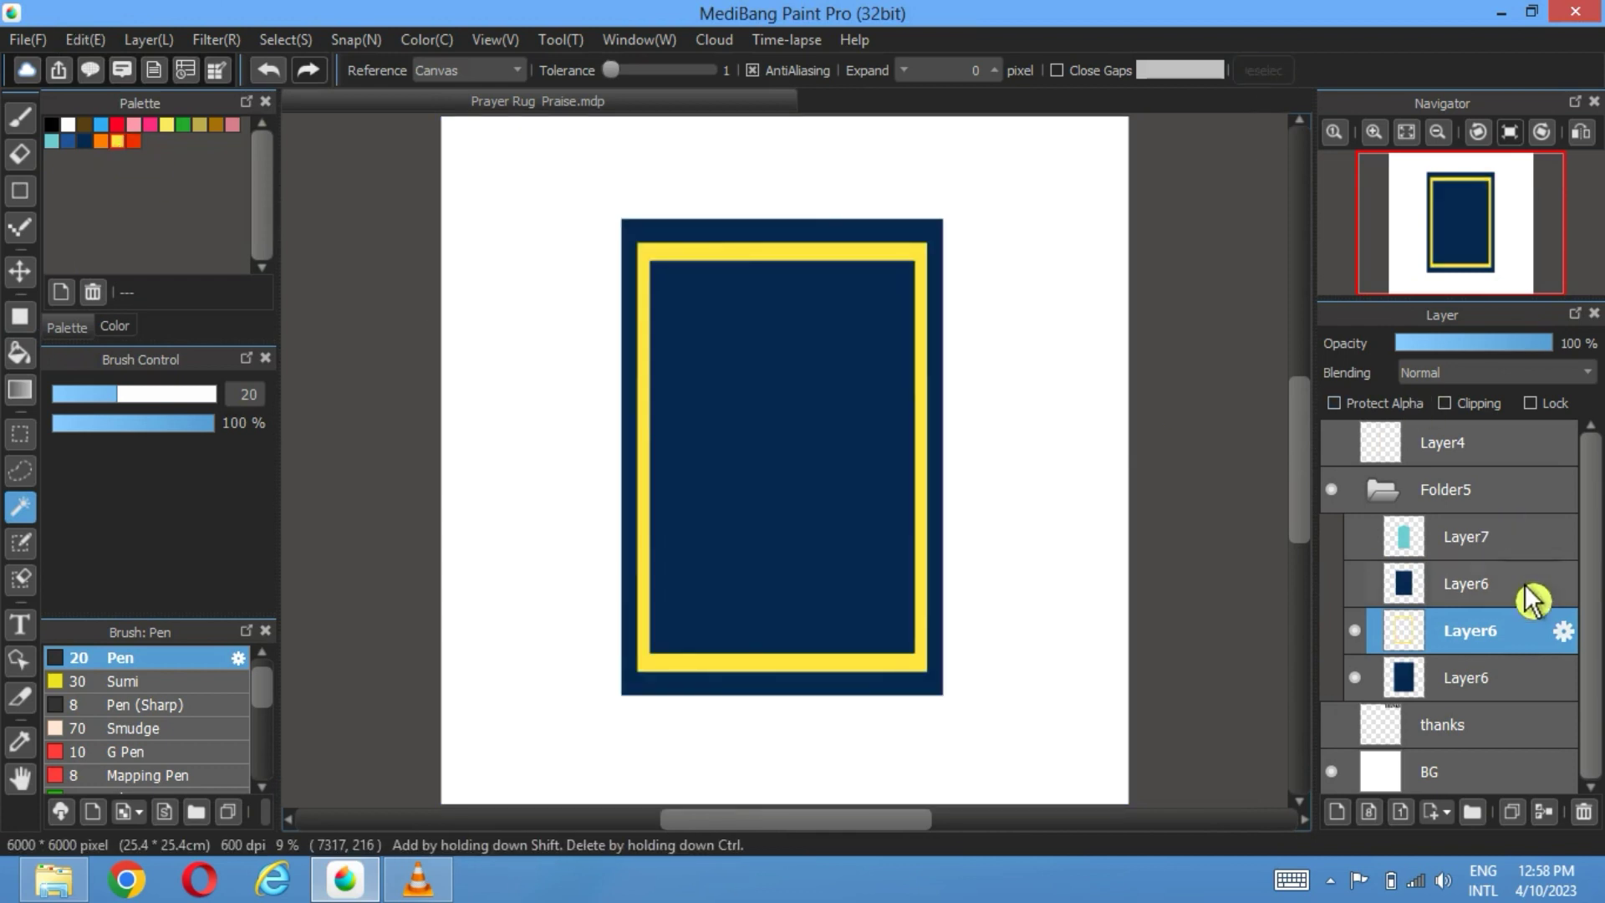
click(1583, 812)
click(1355, 537)
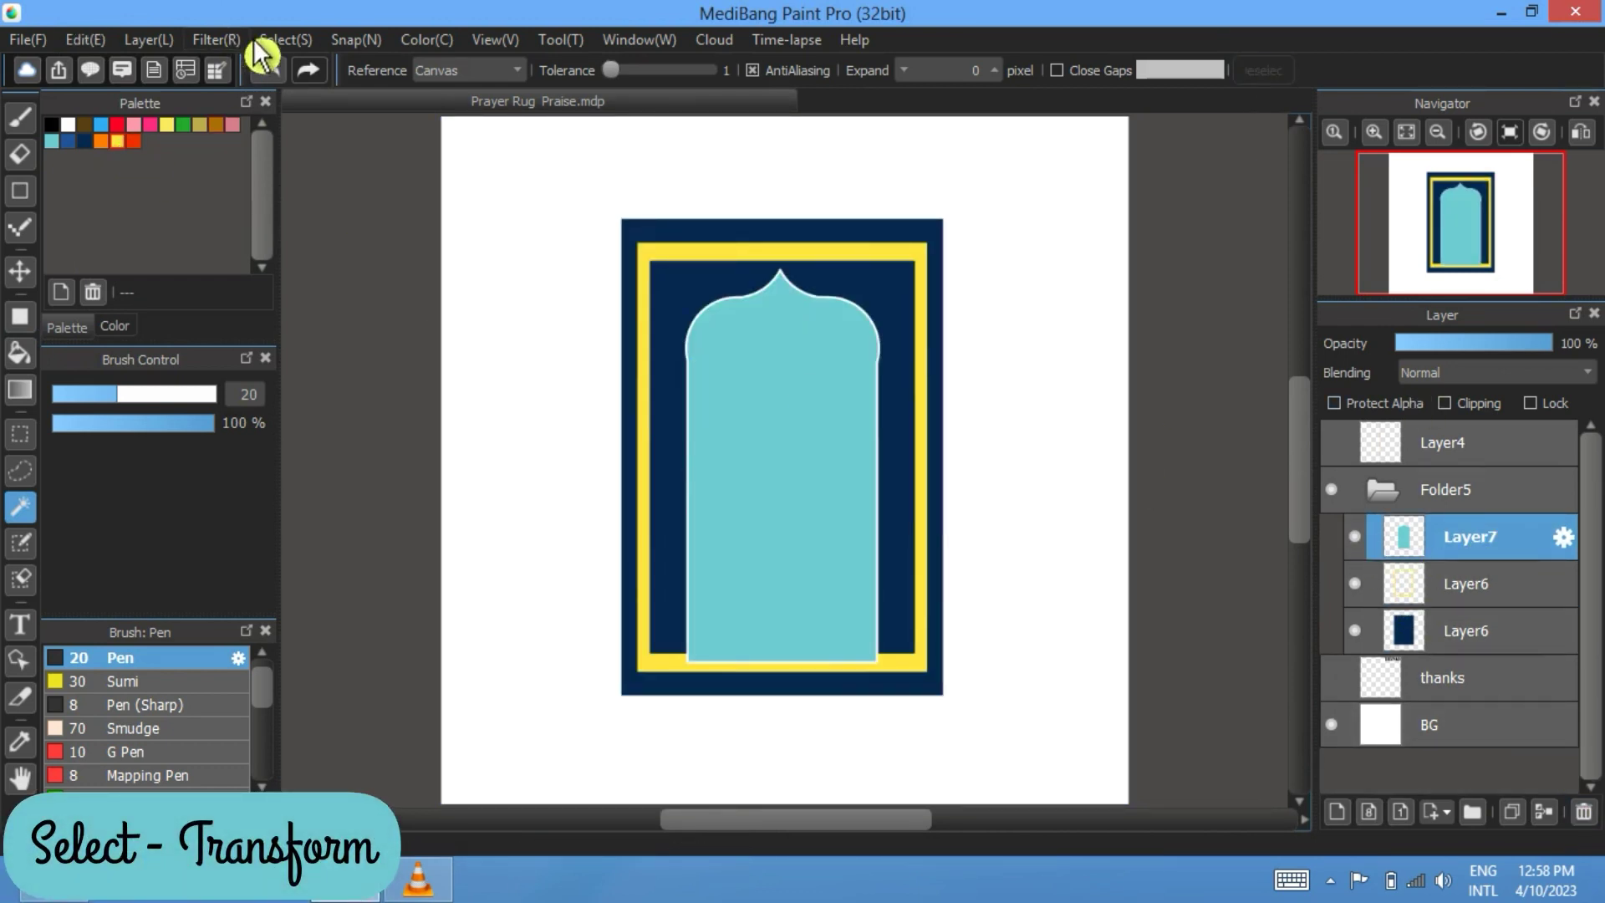
Step: Scale the turquoise arched panel down and centre it inside the yellow frame with a navy margin all around
click(282, 40)
click(333, 329)
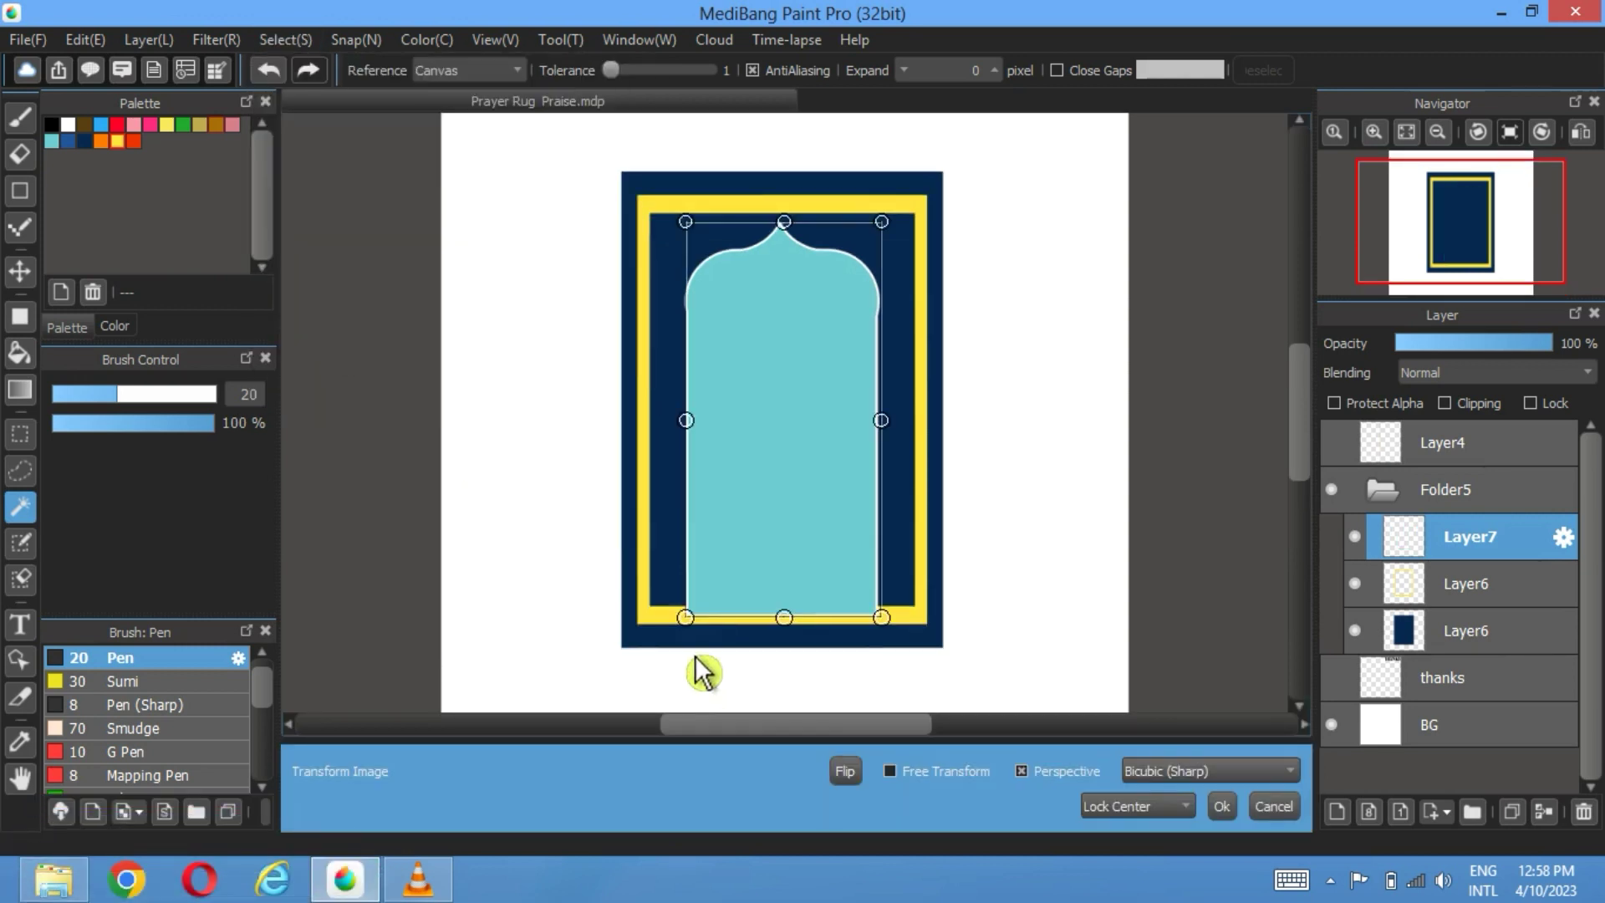
drag(699, 622, 711, 600)
drag(798, 494, 795, 486)
click(1223, 806)
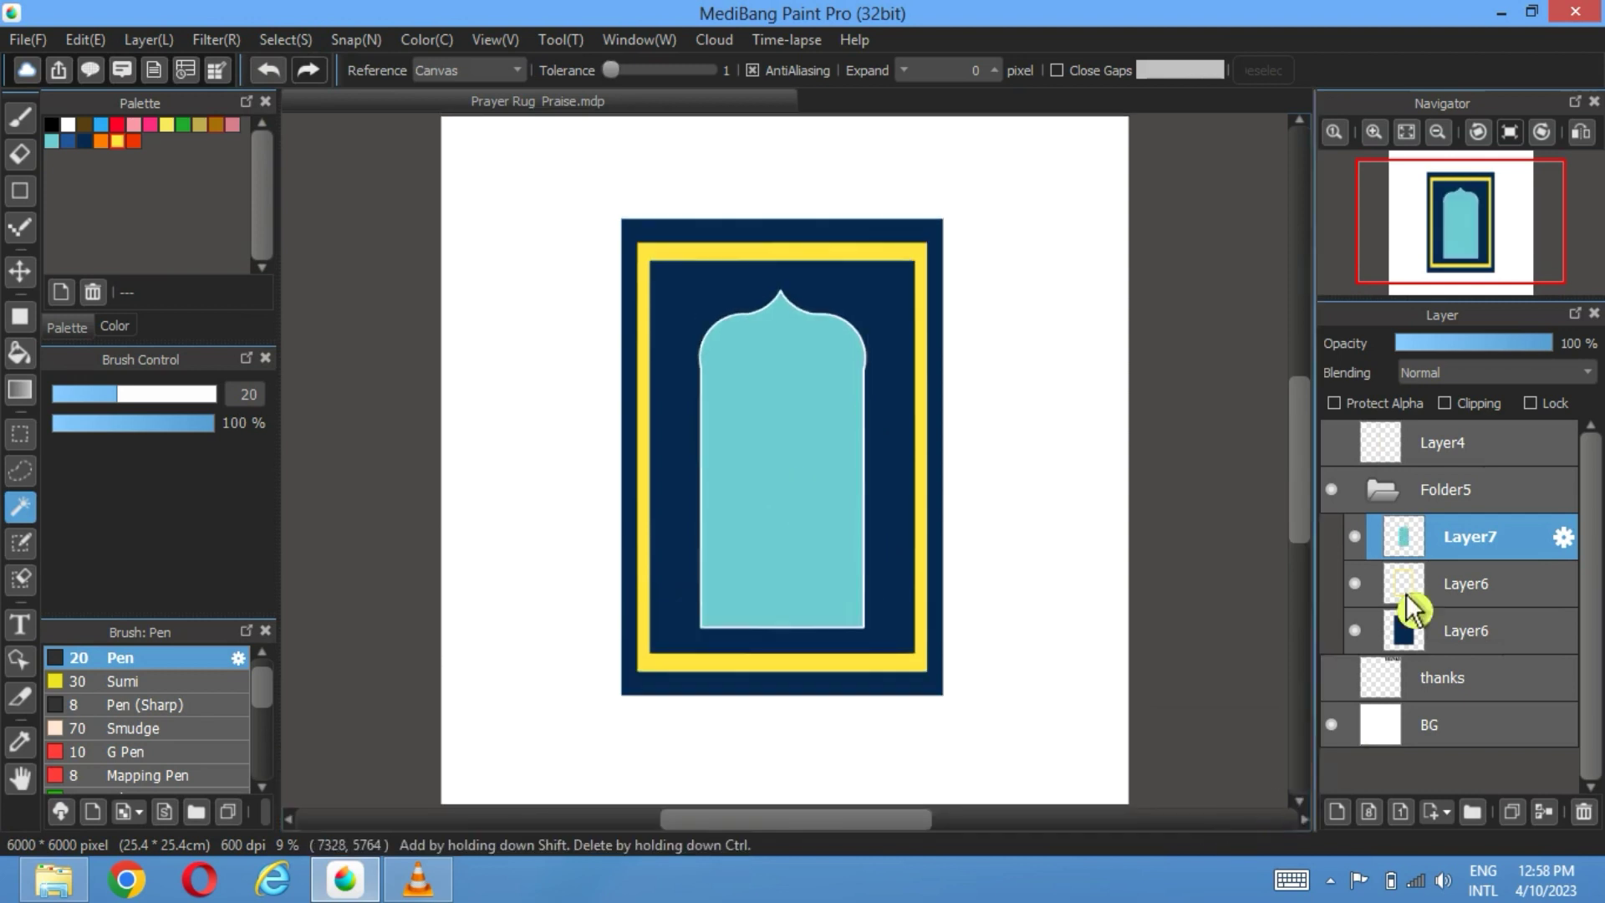
Step: Hide the turquoise panel and navy rectangle layers, and make the yellow frame's layer active
click(1355, 537)
click(1356, 631)
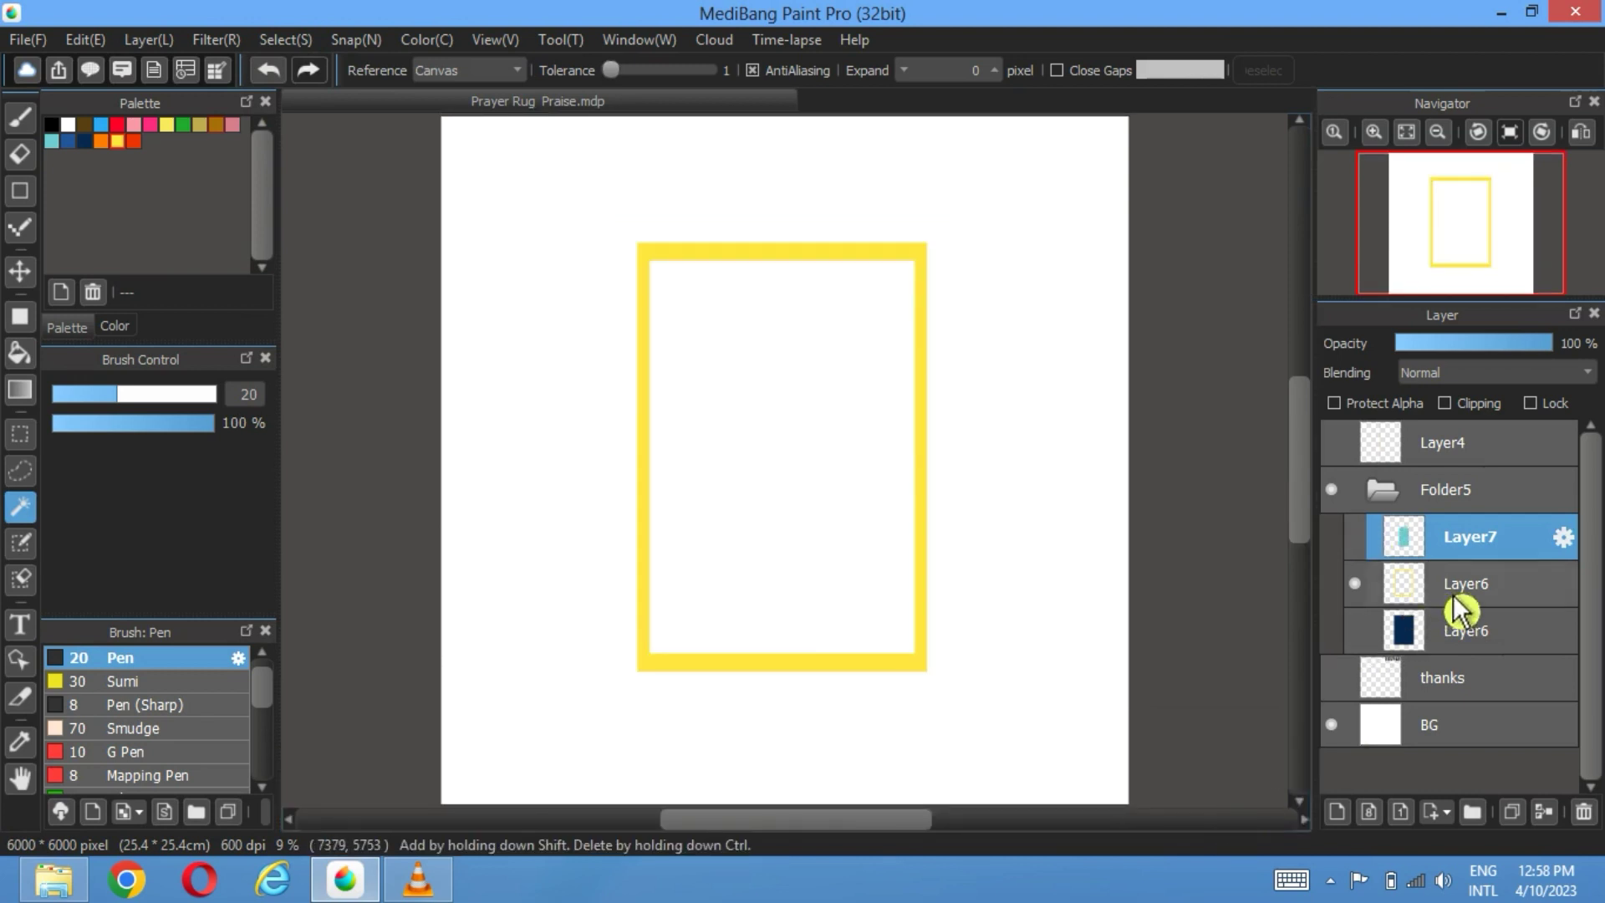
click(1455, 595)
Step: Erase parallel diagonal lines across the yellow frame's top-right corner, using a 20-pixel eraser with Parallel Snap
click(20, 696)
click(20, 434)
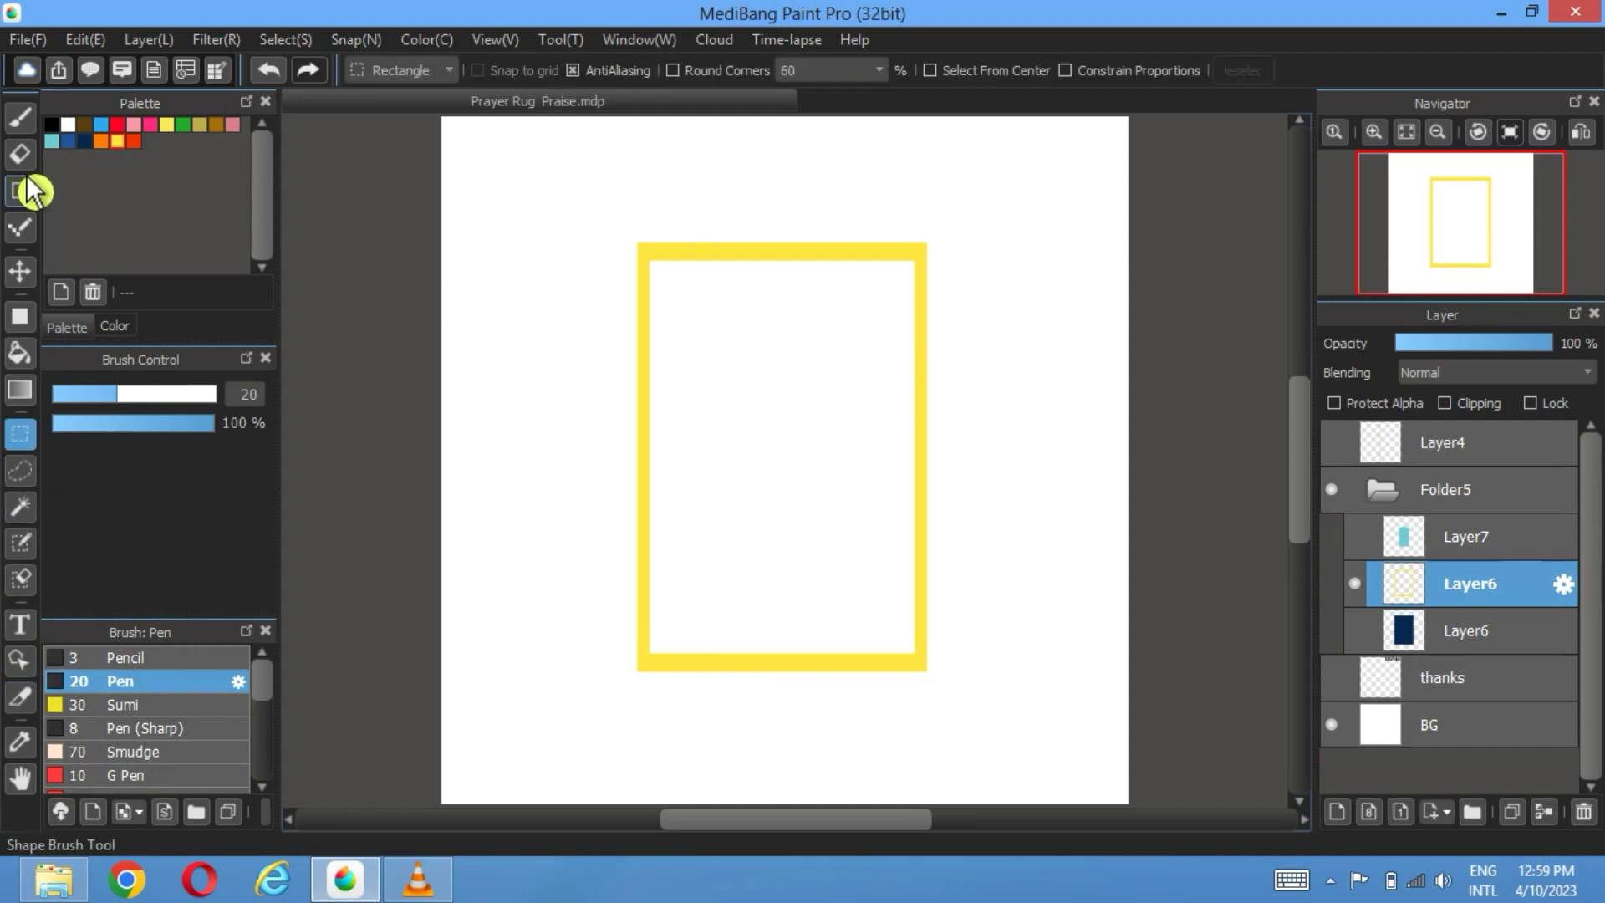
click(30, 158)
click(393, 74)
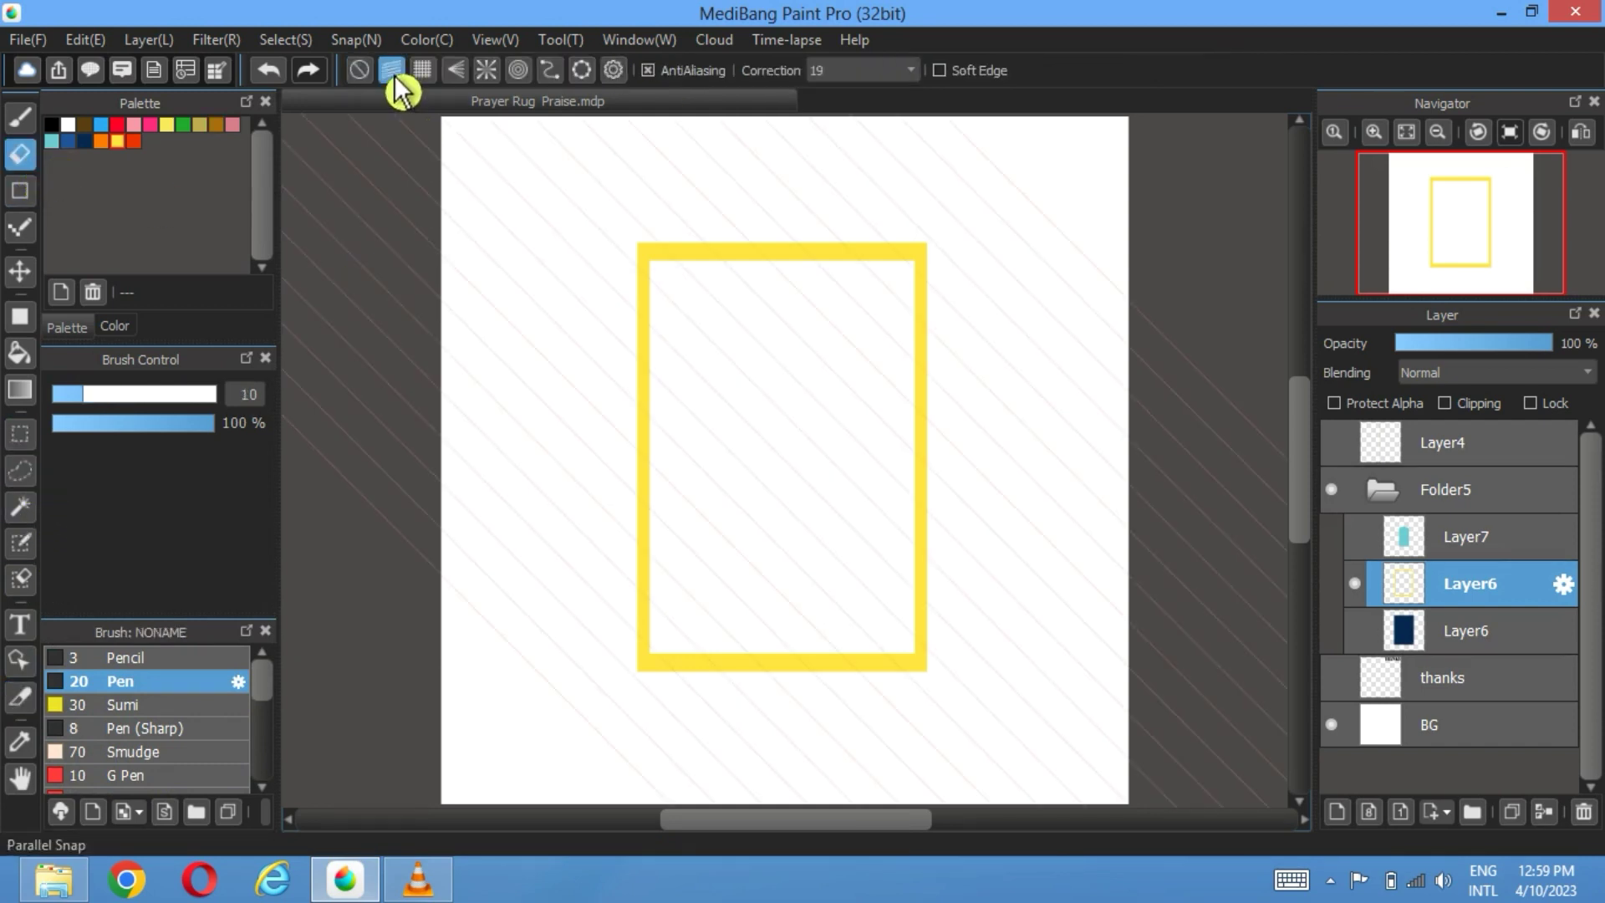
scroll(857, 276, up, 3)
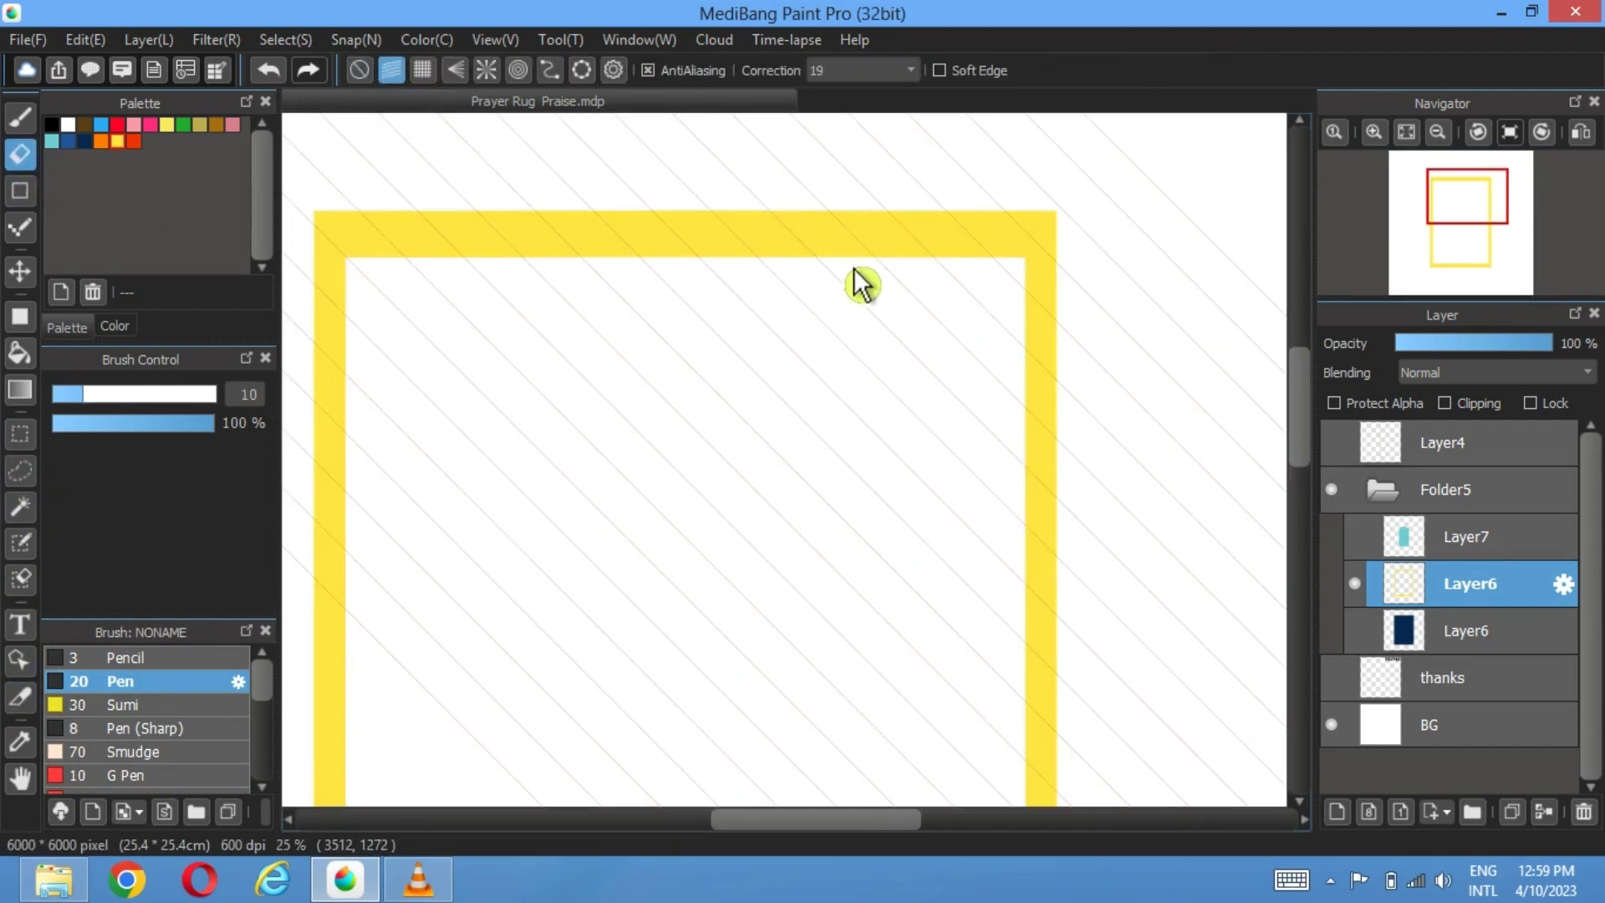
scroll(857, 280, up, 2)
drag(950, 305, 706, 424)
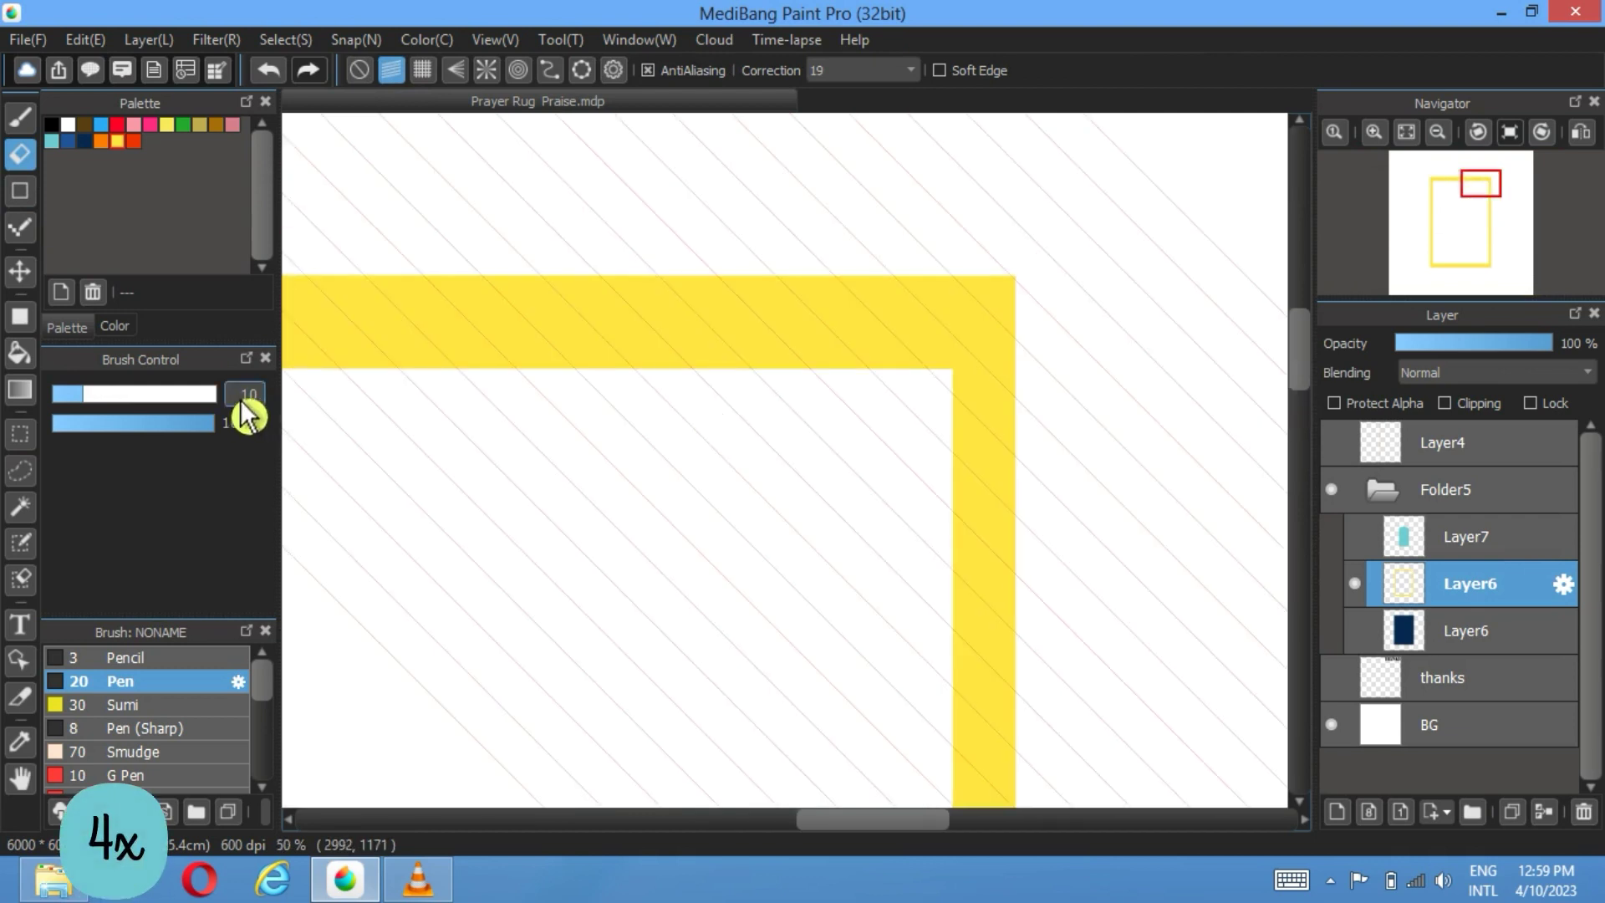
text(20)
key(Return)
drag(953, 265, 1040, 351)
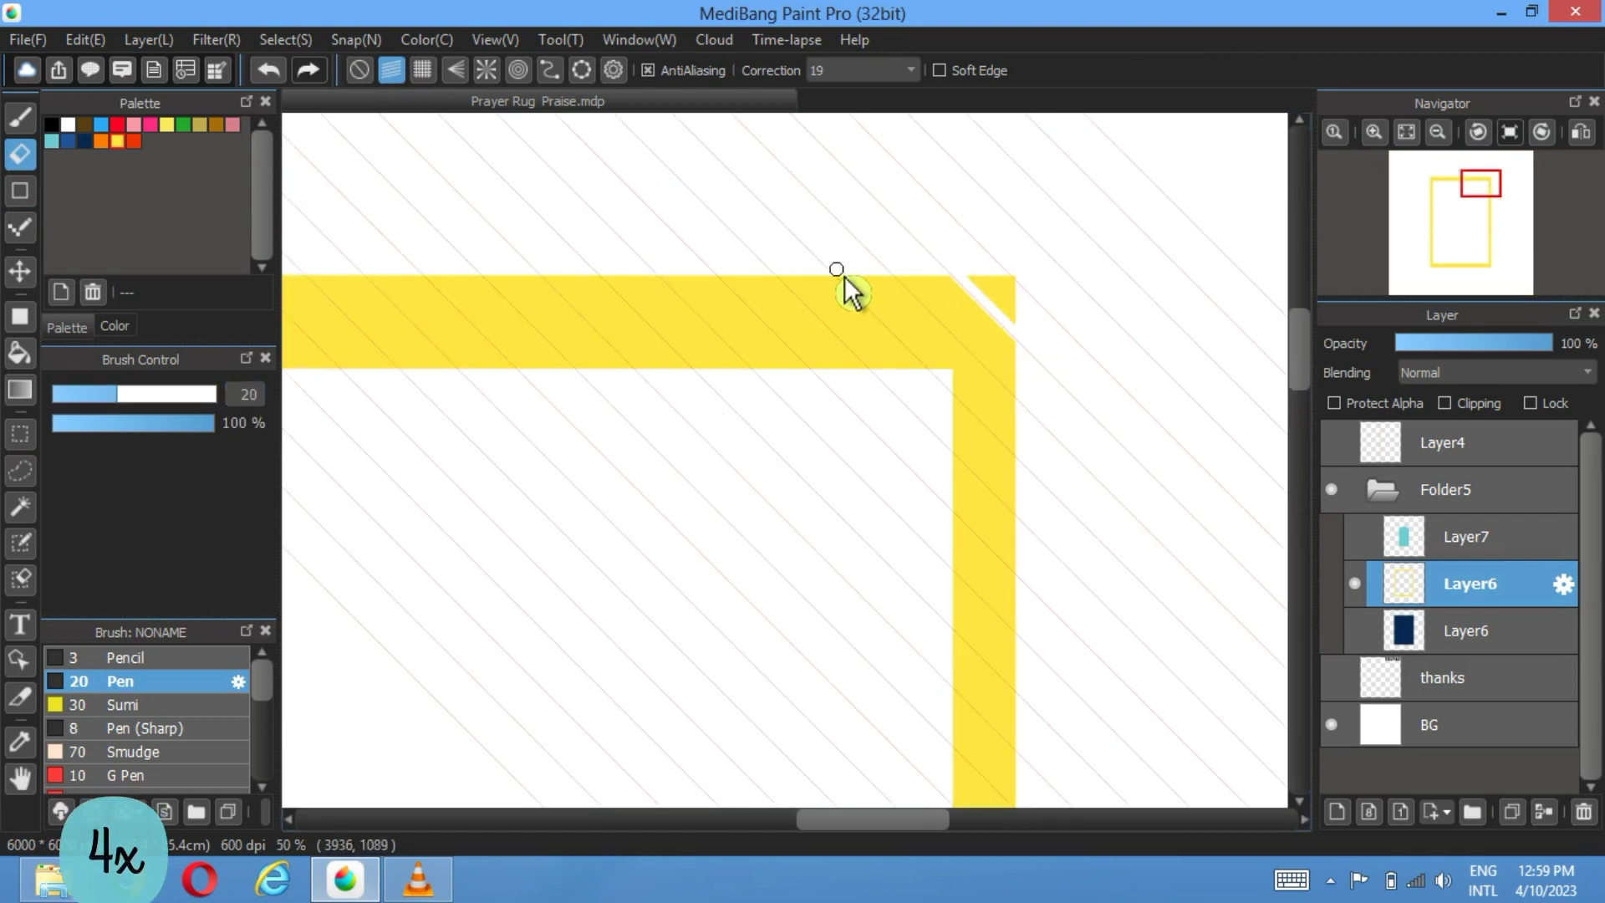
mouse_move(836, 268)
mouse_down()
mouse_move(1008, 428)
mouse_move(1027, 467)
mouse_up()
drag(695, 247, 987, 539)
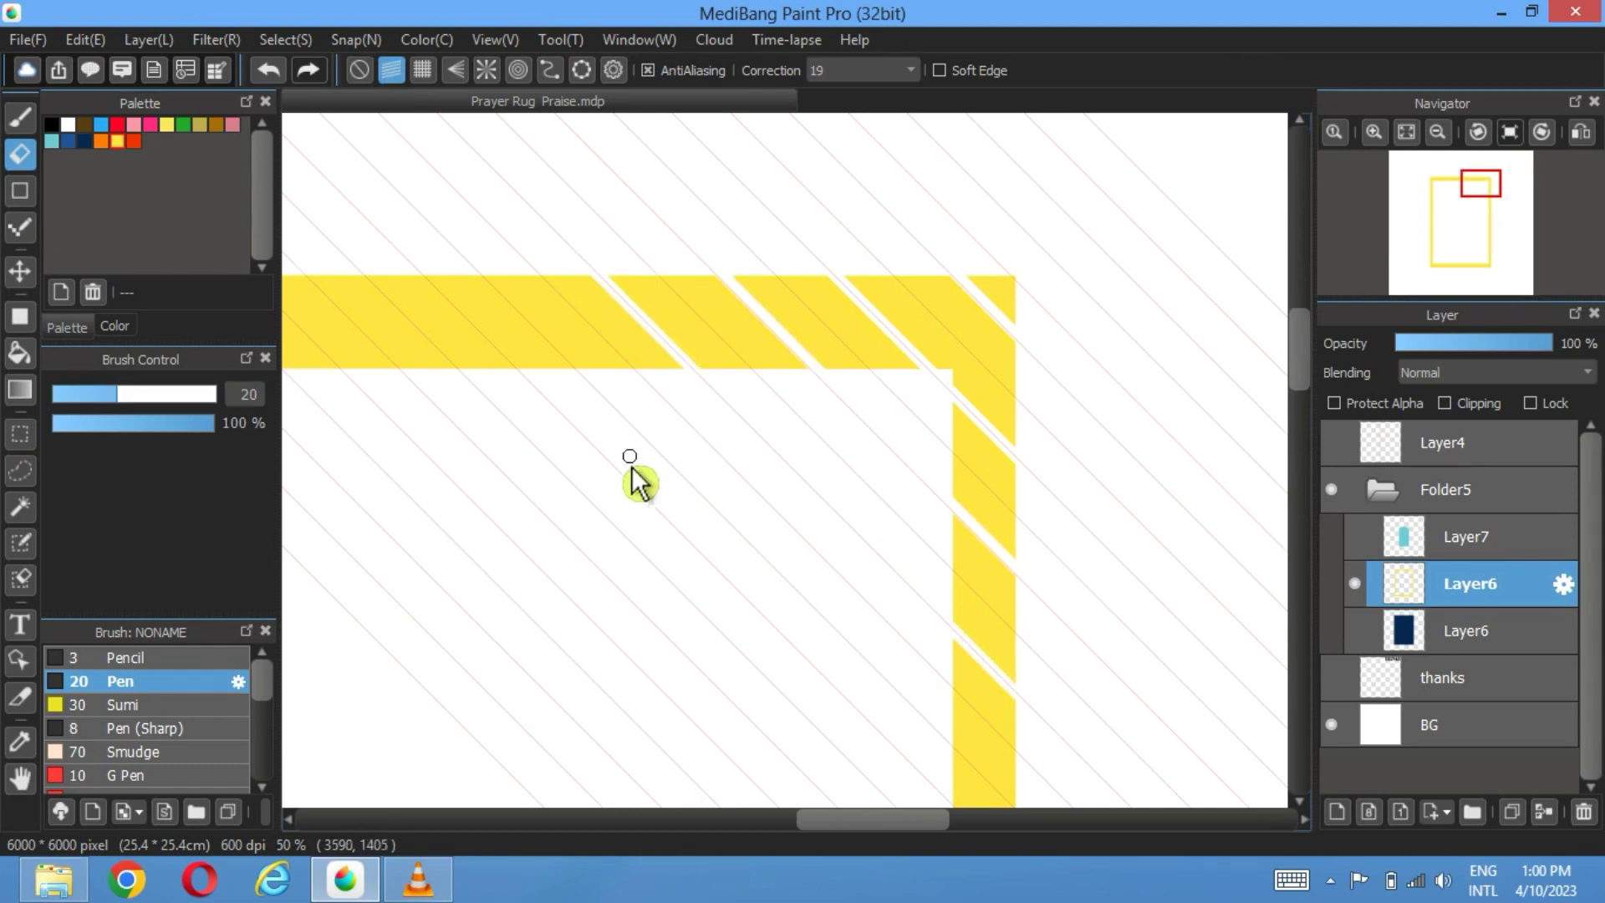
Step: Continue erasing evenly spaced diagonal lines along the yellow frame's top edge and upper right side
drag(631, 466, 800, 434)
scroll(748, 382, up, 1)
drag(748, 382, 699, 477)
scroll(790, 427, up, 1)
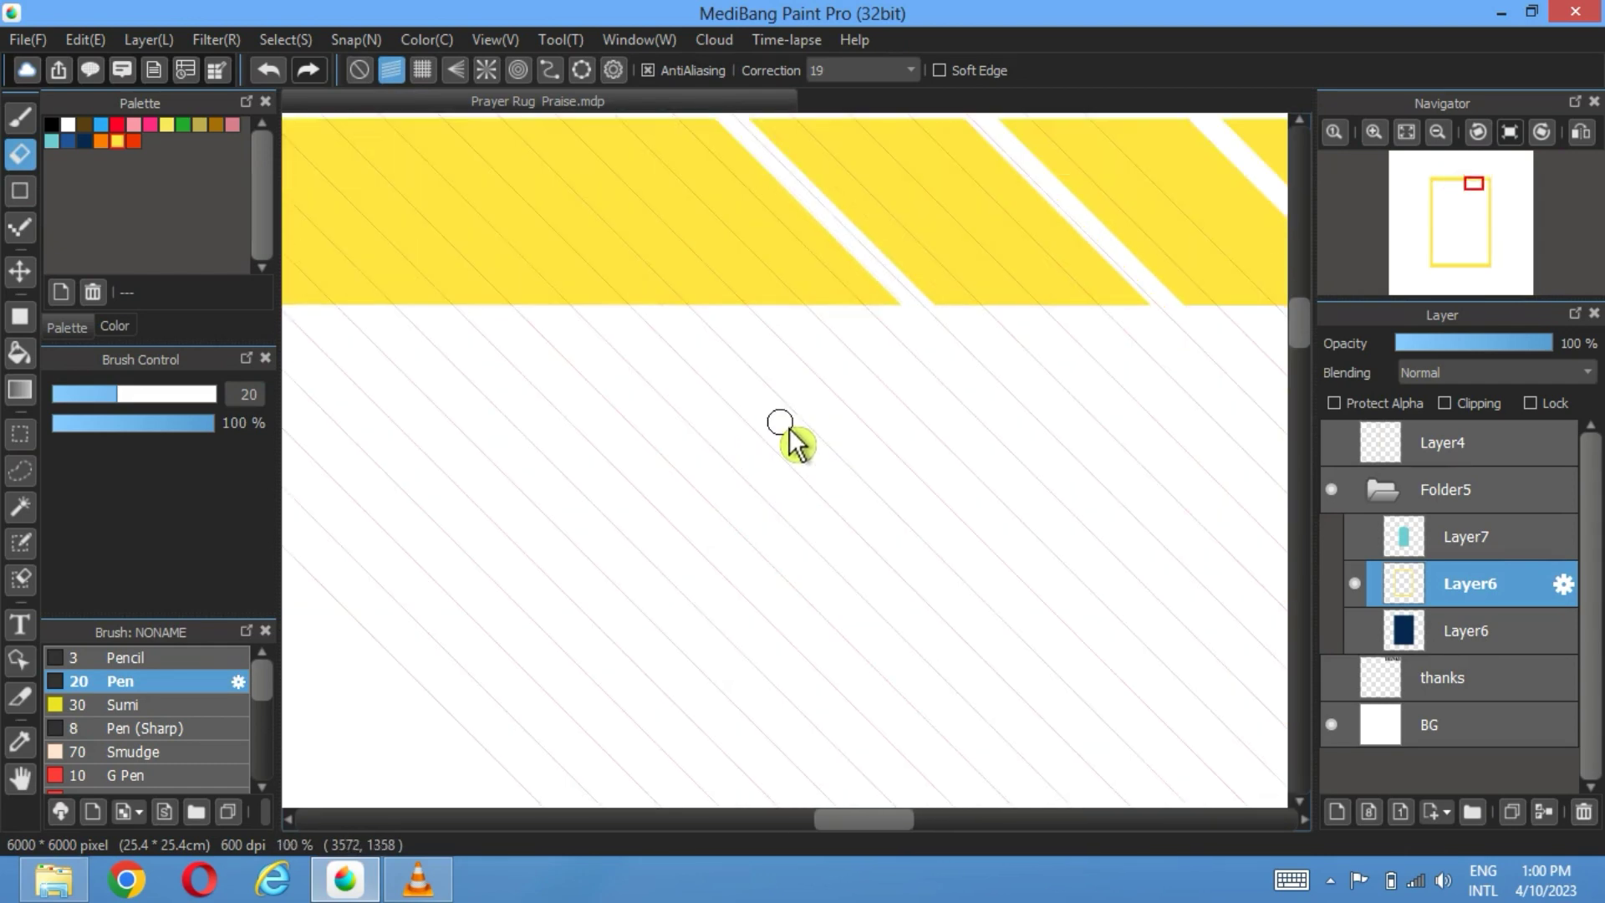
scroll(790, 429, down, 2)
mouse_move(659, 268)
mouse_down()
mouse_move(1212, 788)
mouse_move(1303, 661)
mouse_up()
drag(643, 148, 1290, 775)
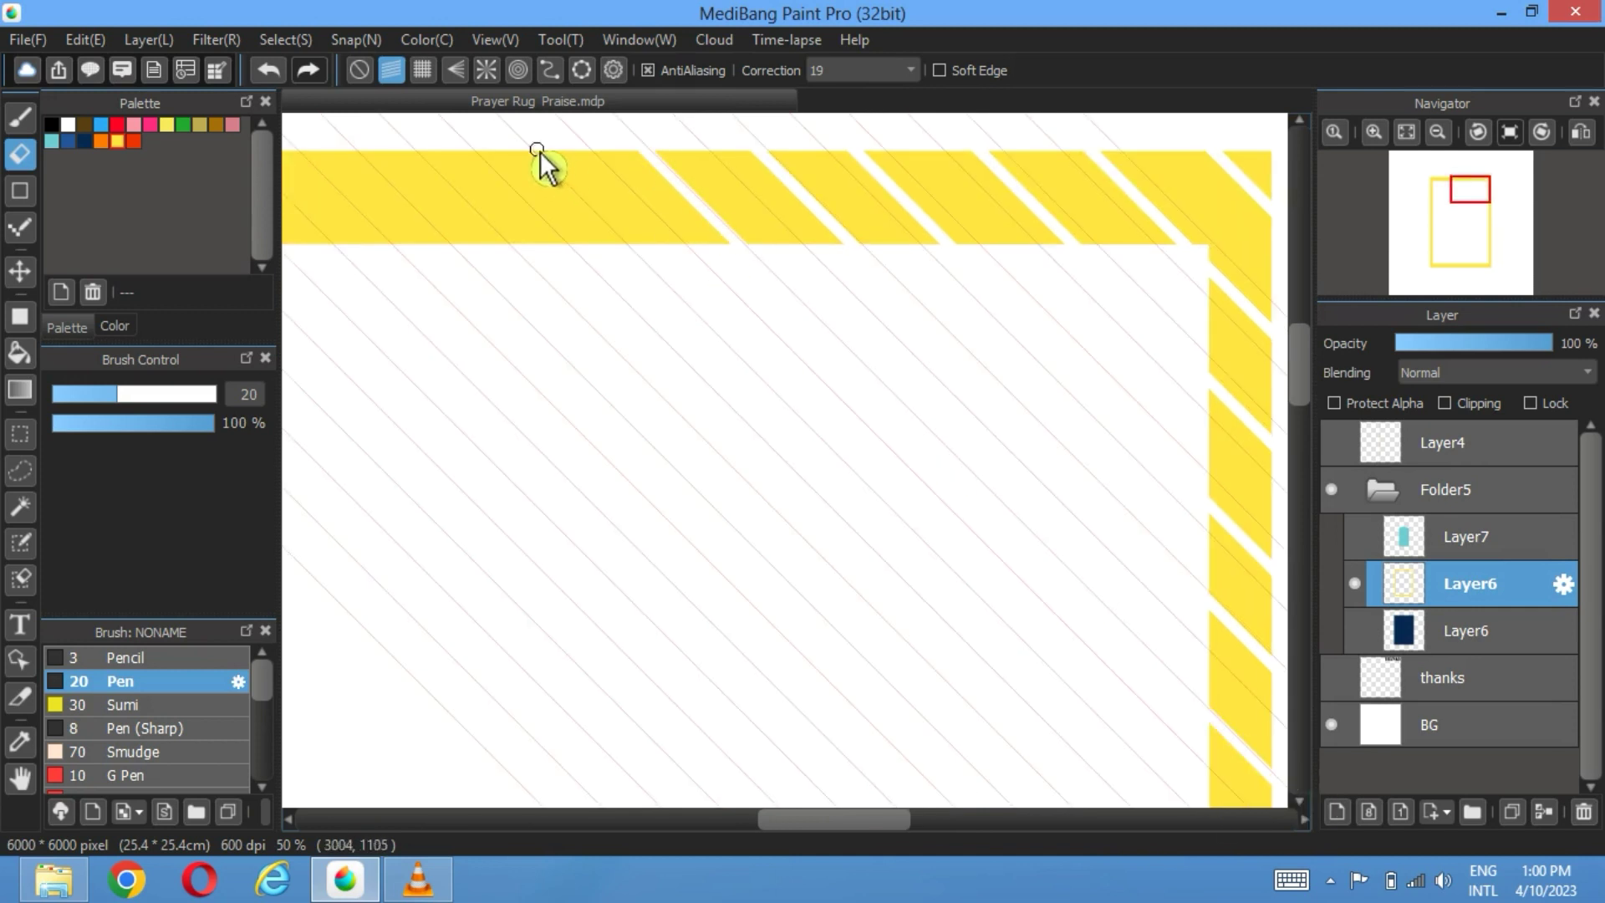
drag(540, 152, 1275, 838)
Step: Erase matching diagonal lines down the yellow frame's right side to its bottom-right corner
mouse_move(1046, 637)
mouse_down()
mouse_move(1018, 621)
mouse_move(943, 462)
mouse_up()
drag(1055, 594, 1229, 761)
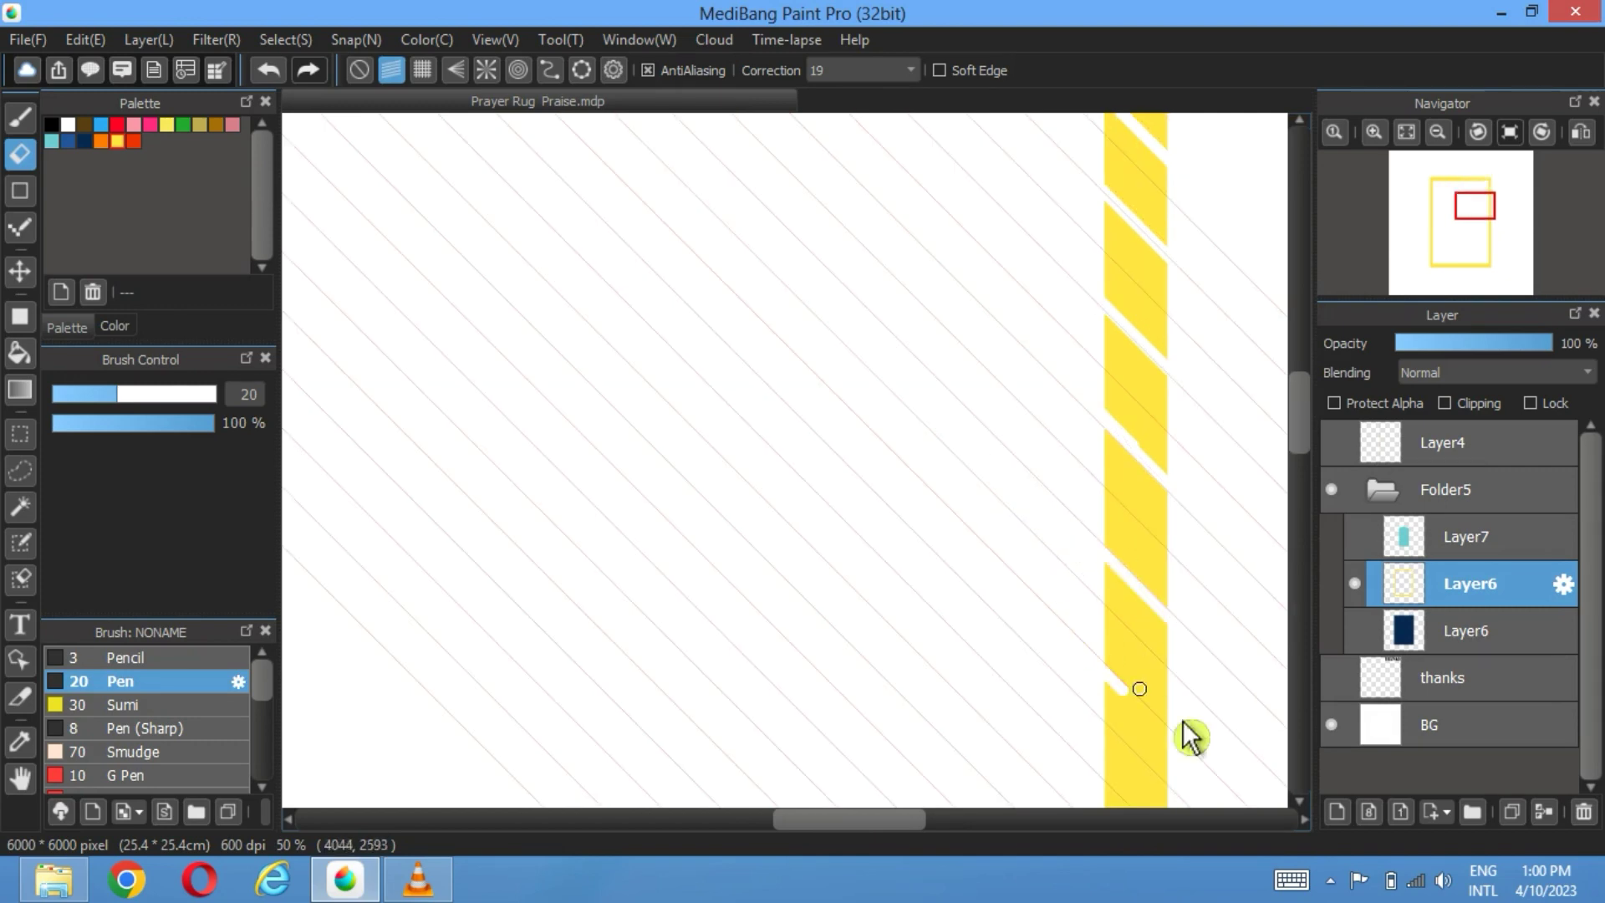
scroll(1056, 495, down, 2)
scroll(1057, 437, down, 5)
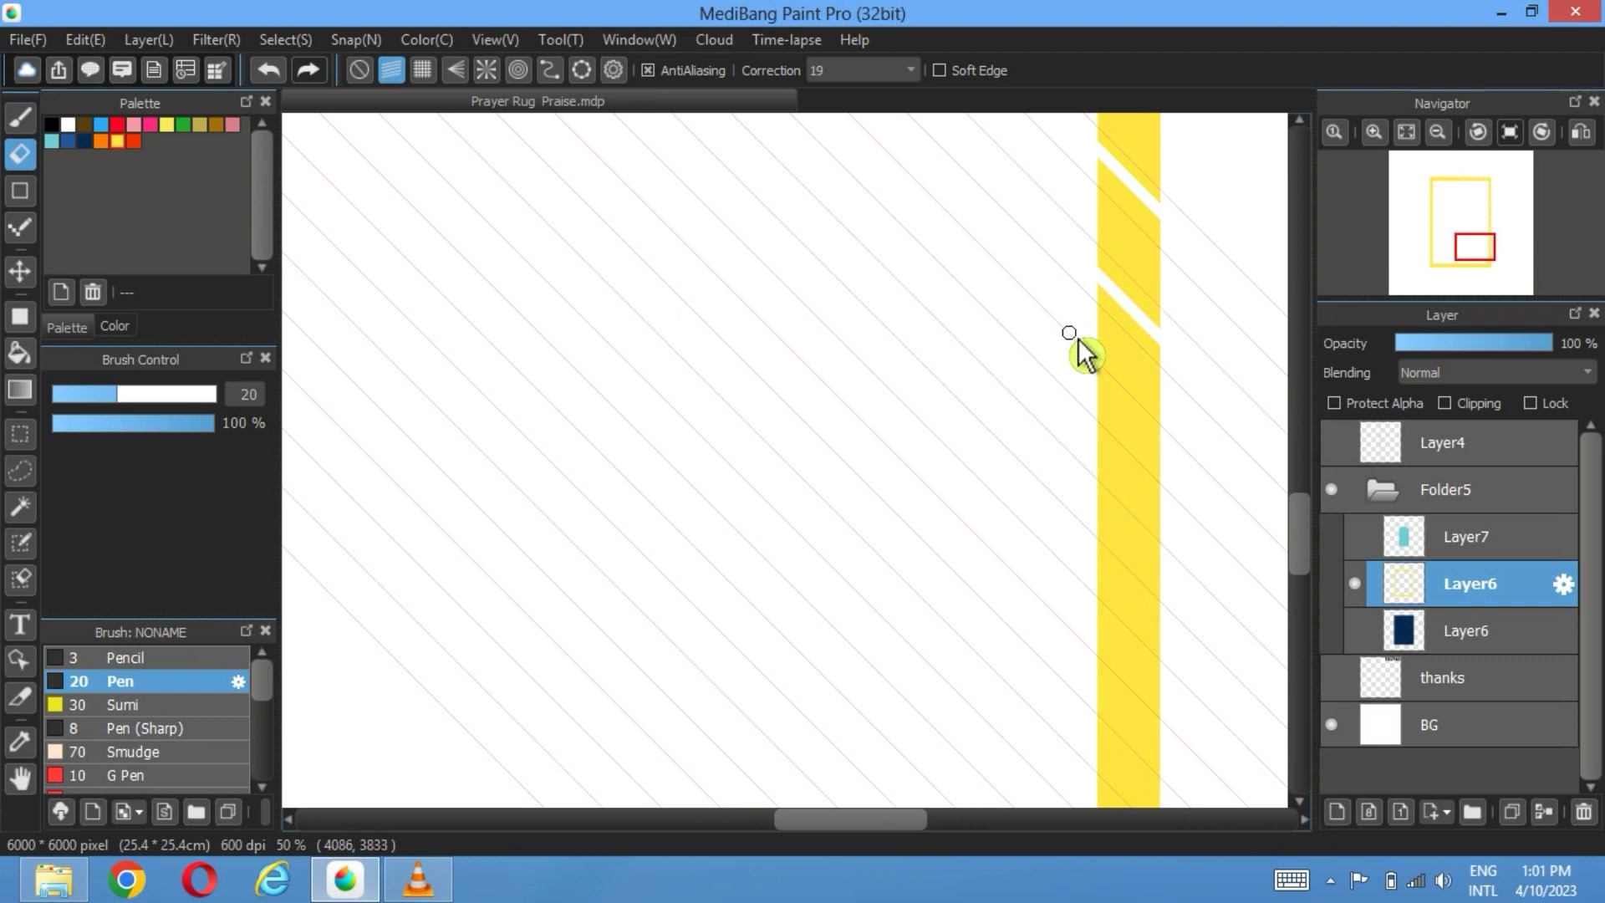
drag(1049, 387, 1233, 538)
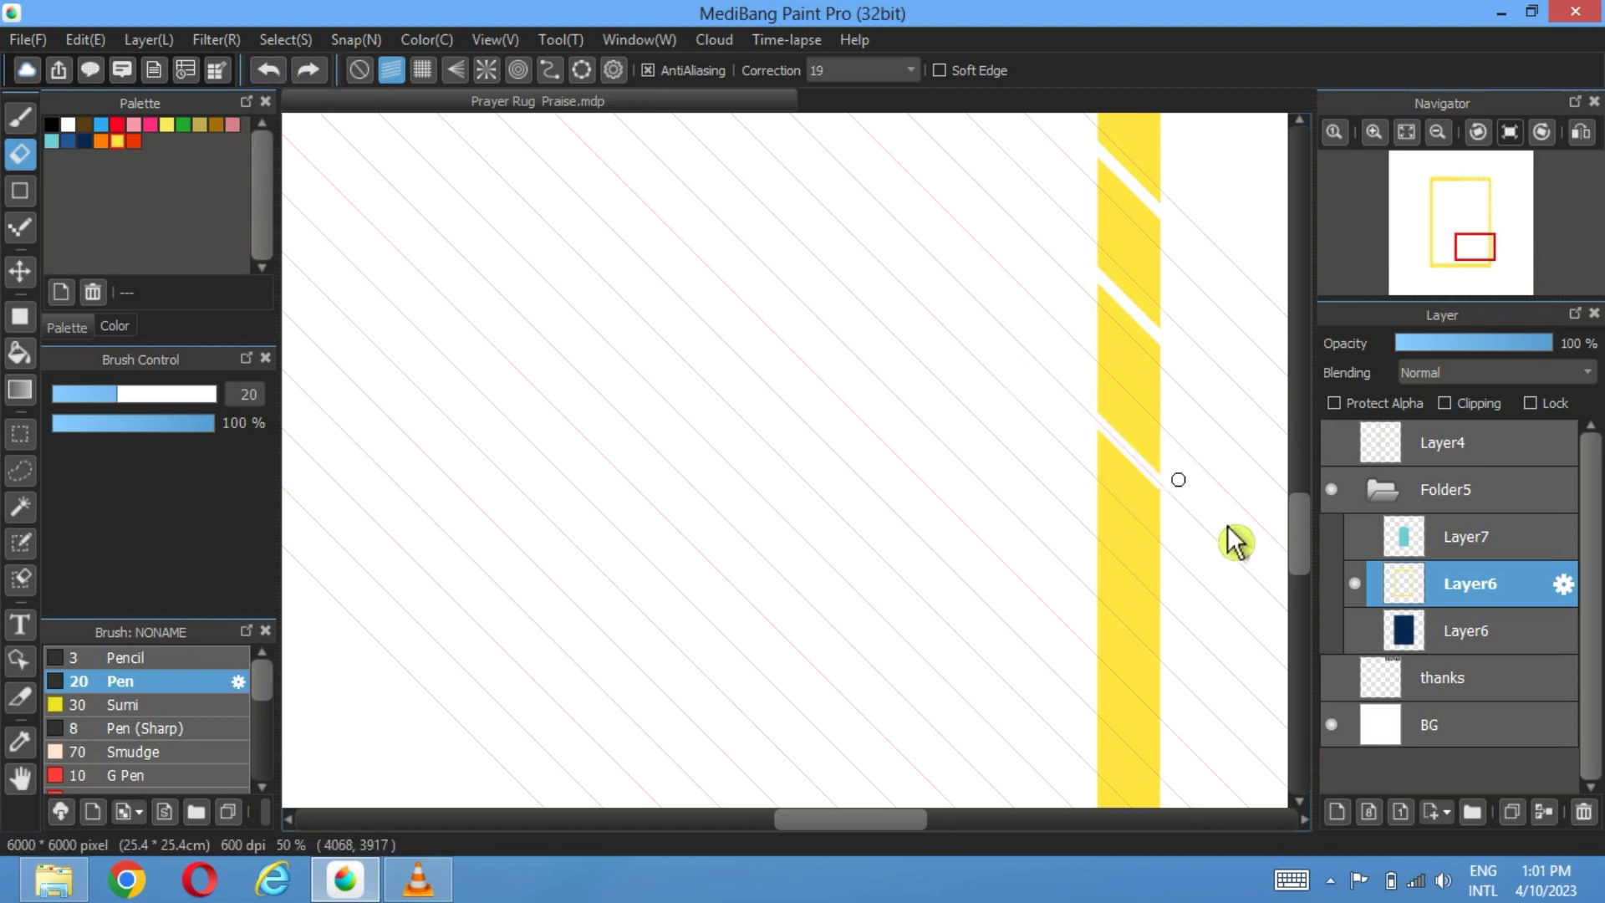
drag(1066, 522, 1279, 690)
scroll(1036, 372, down, 3)
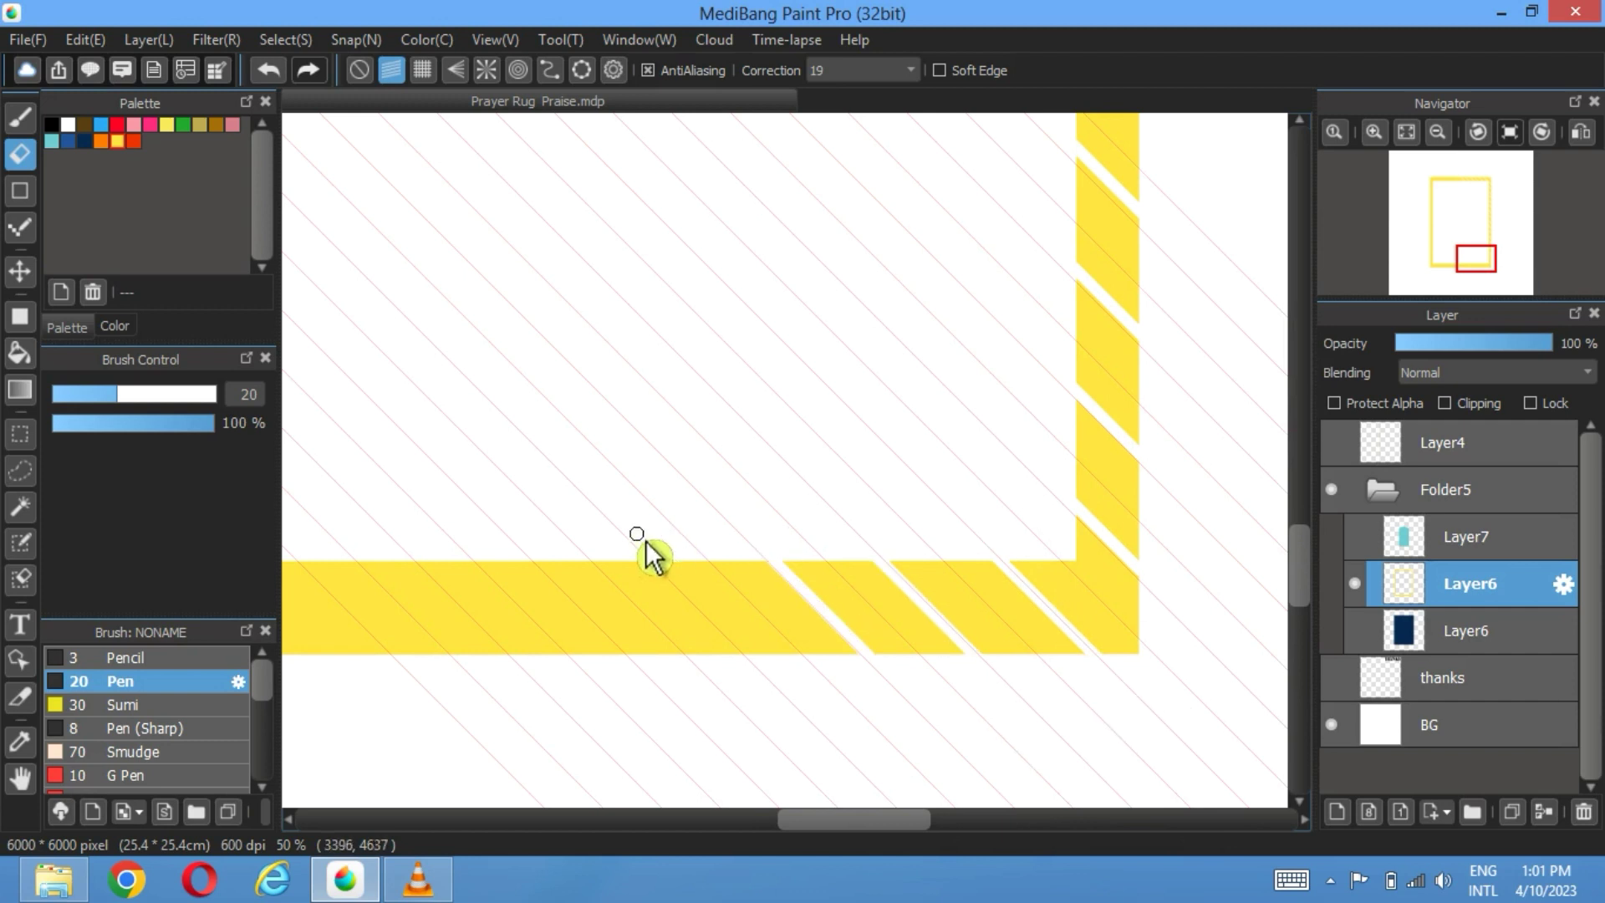
Step: Erase matching diagonal lines along the yellow frame's bottom edge
drag(546, 589, 636, 686)
drag(393, 526, 552, 704)
drag(426, 643, 1141, 635)
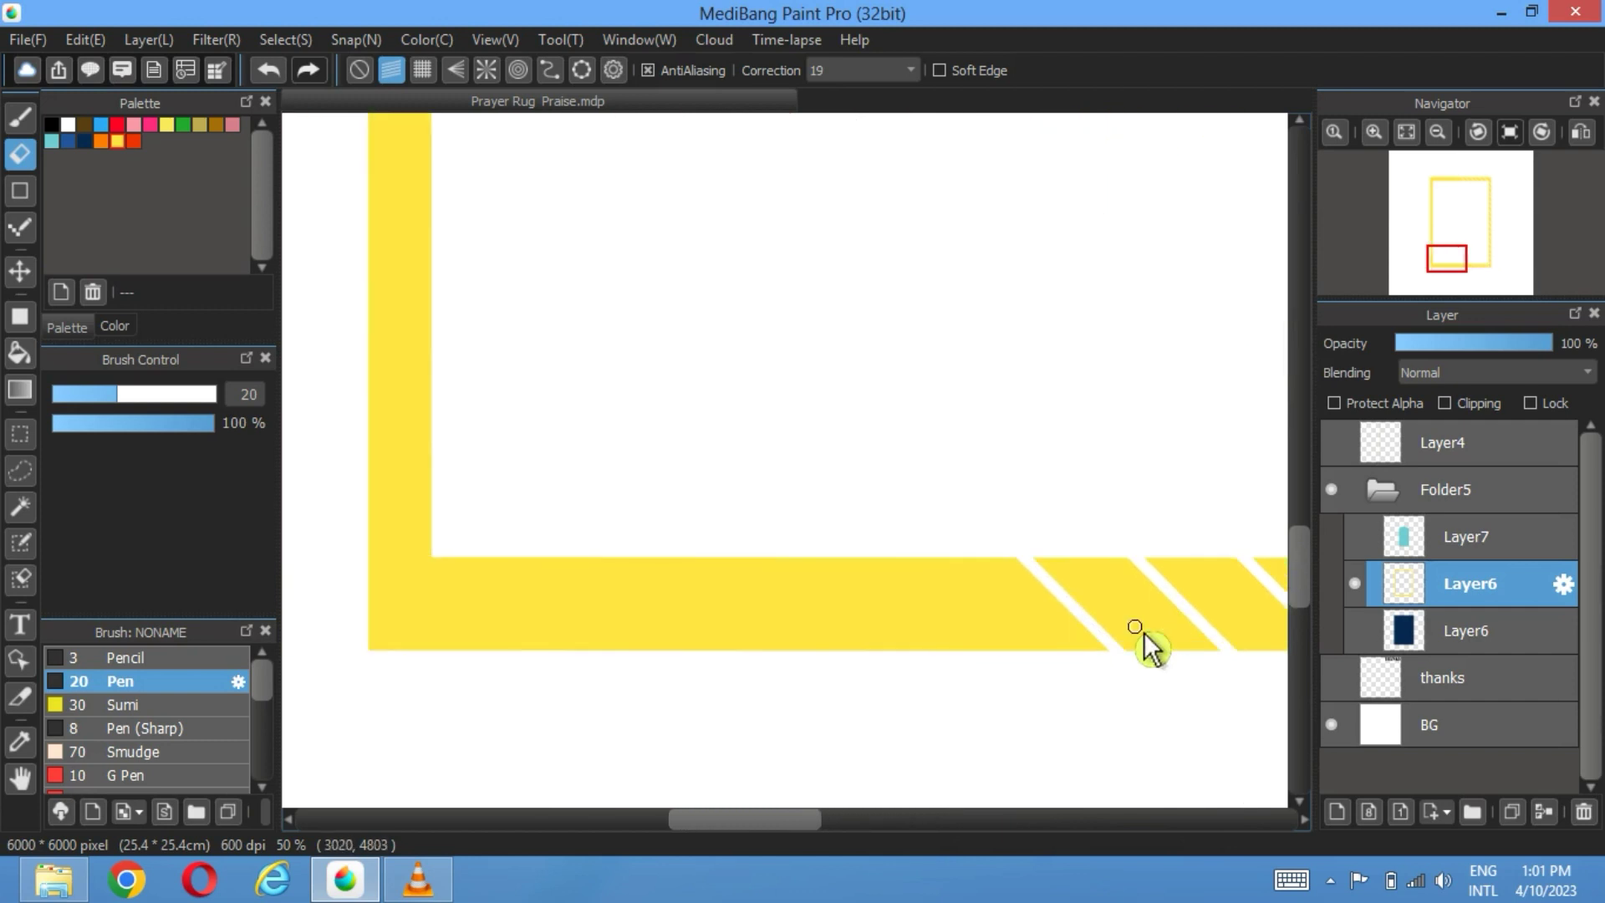
drag(876, 547, 1068, 742)
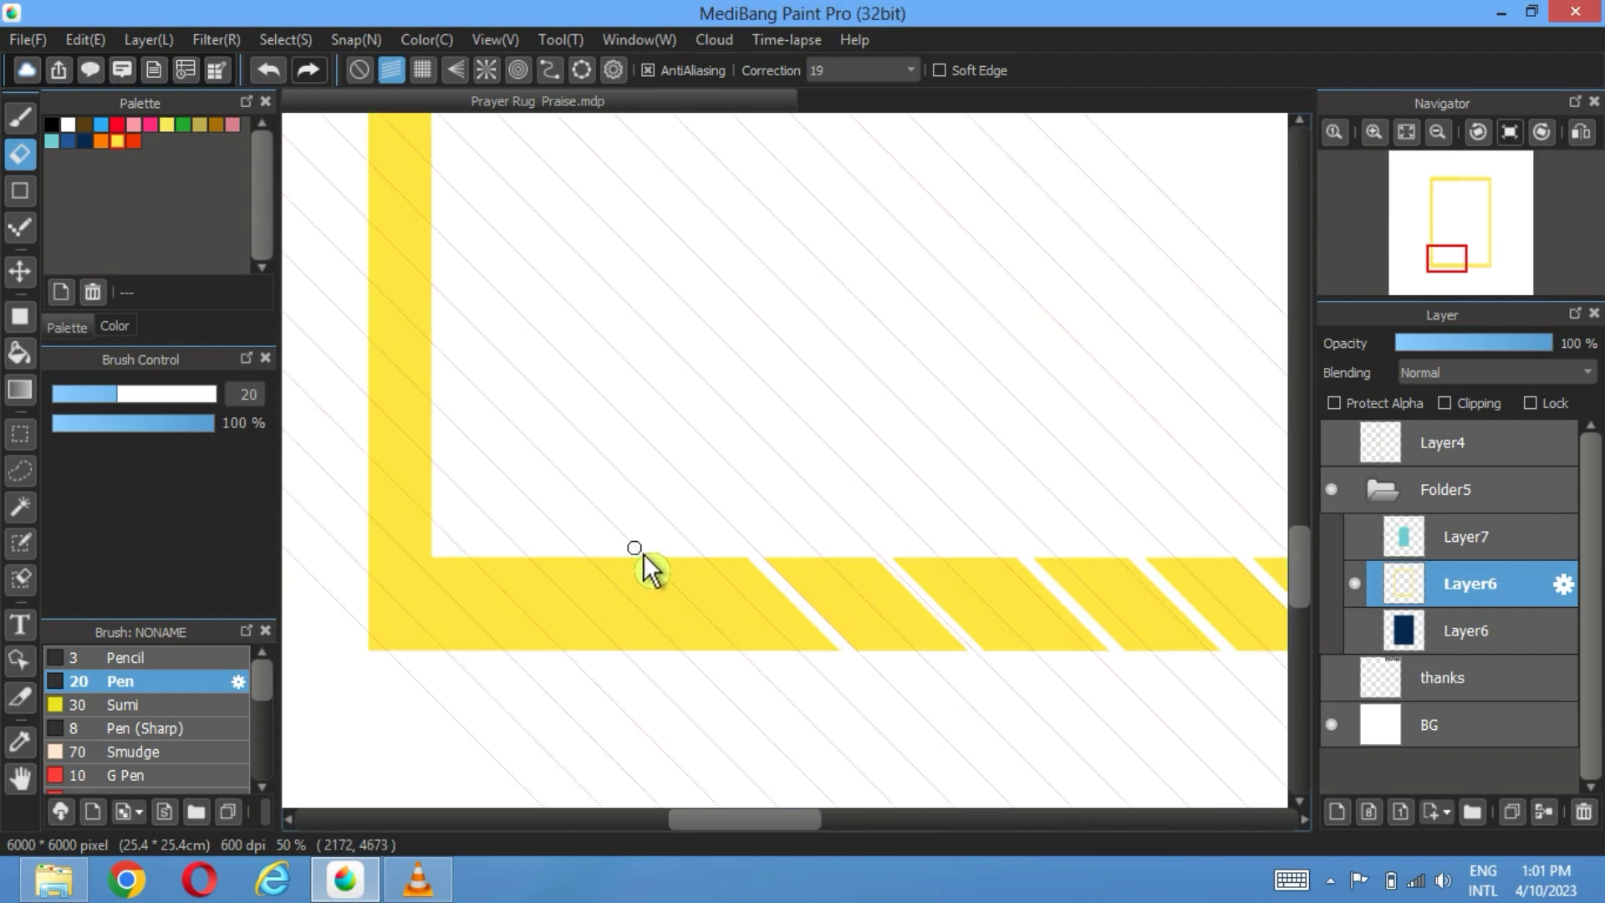
Step: Erase matching diagonal lines through the yellow frame's bottom-left corner and up its left side
drag(697, 609, 326, 247)
drag(669, 711, 330, 373)
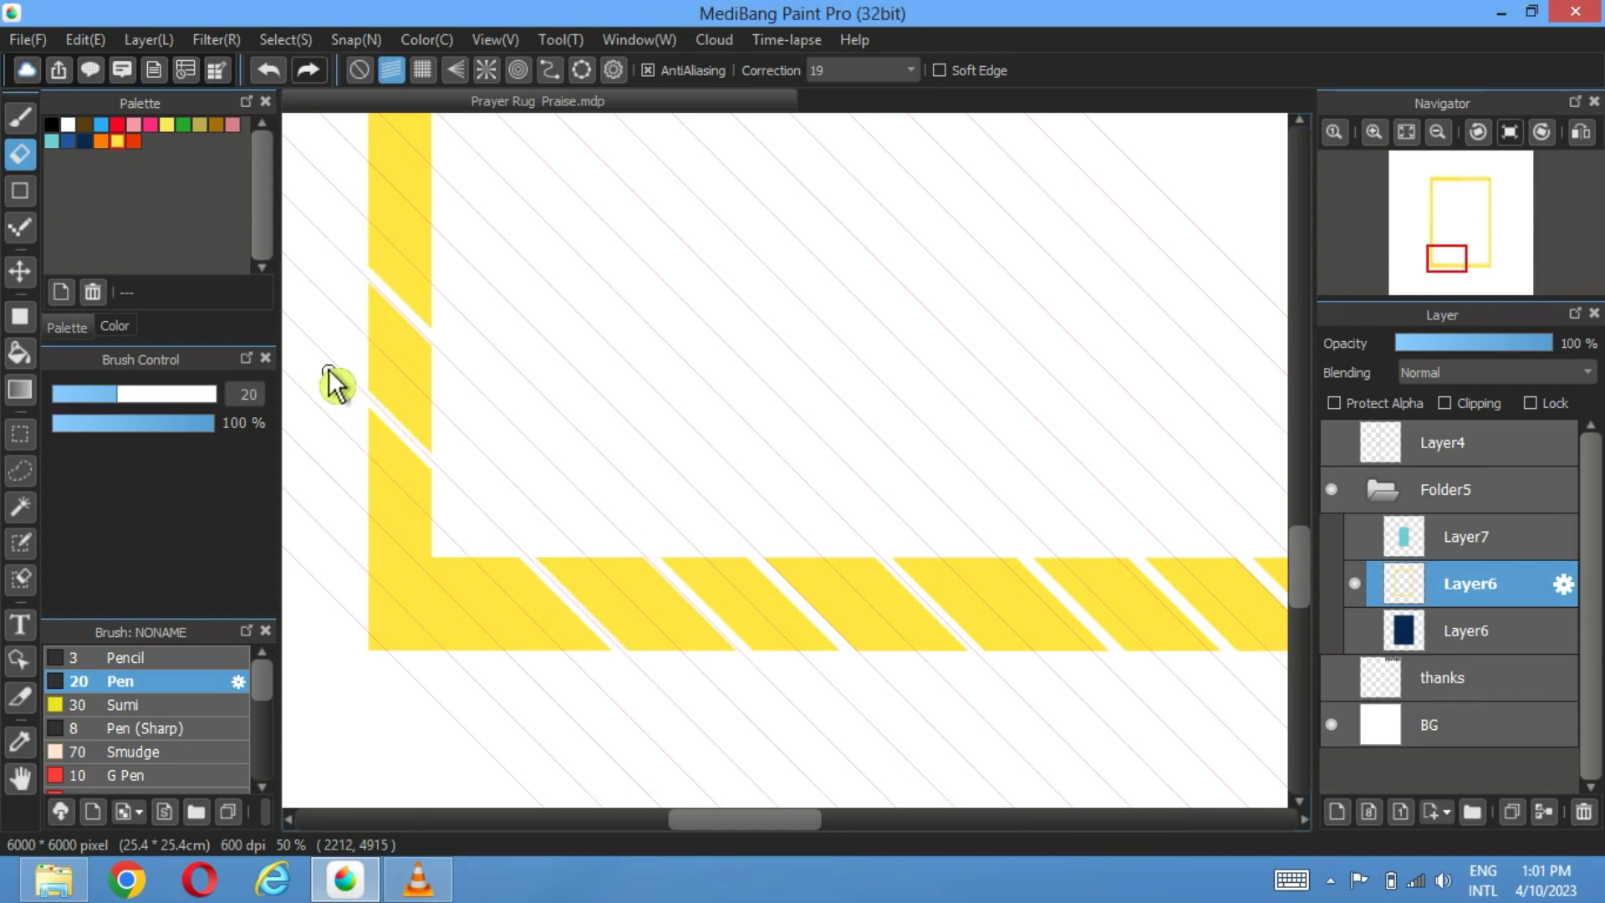
drag(610, 765, 323, 482)
drag(580, 425, 730, 788)
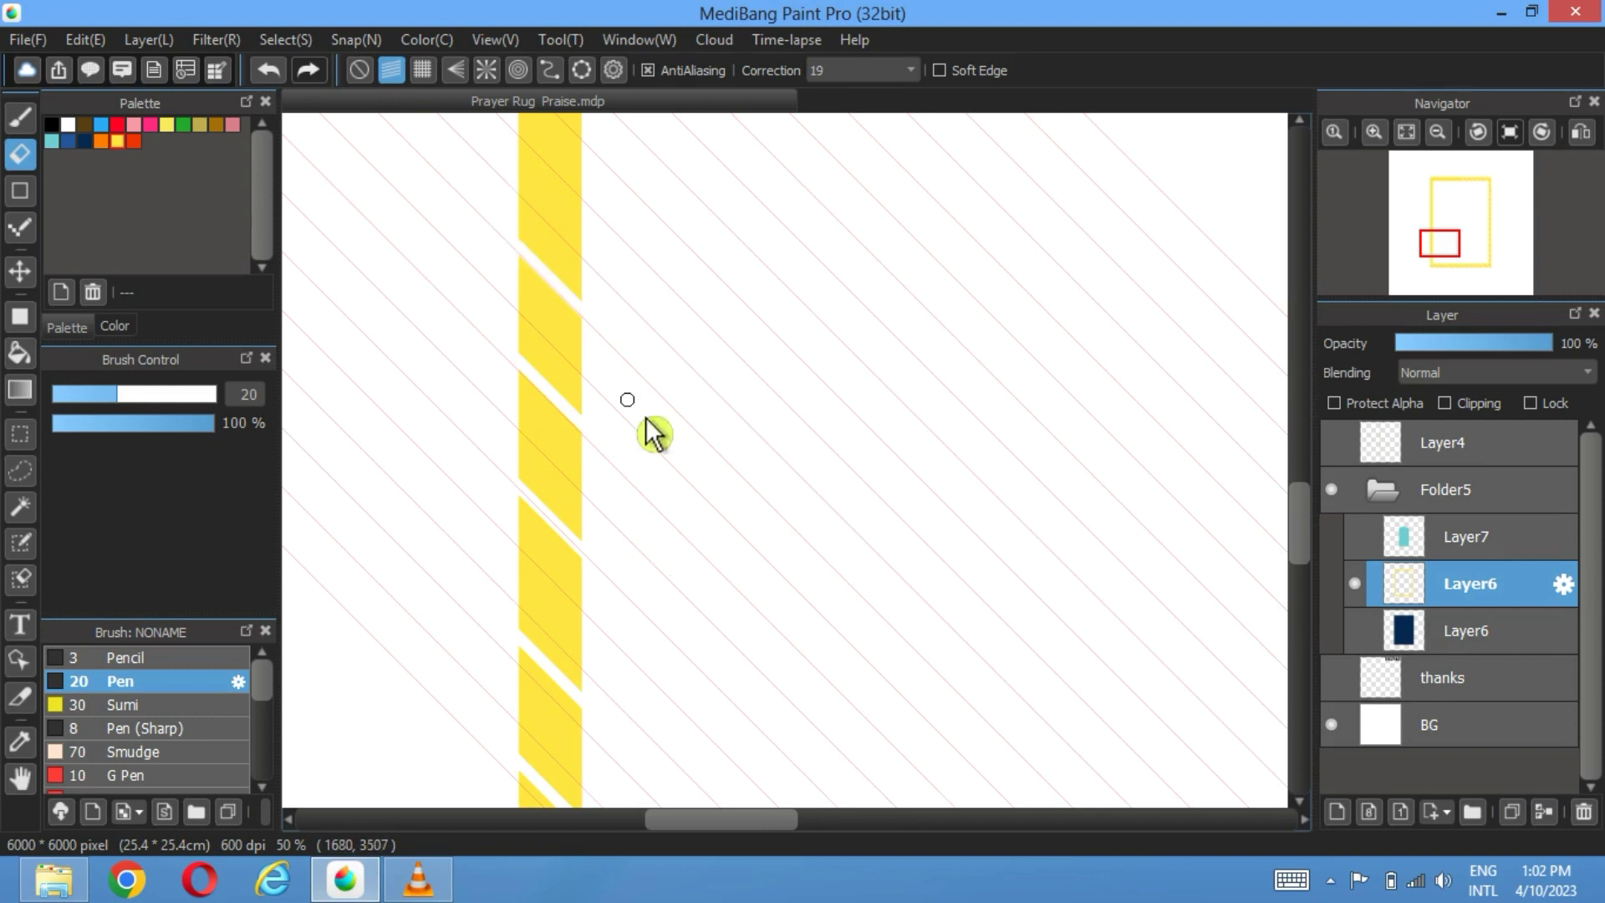
scroll(727, 351, up, 5)
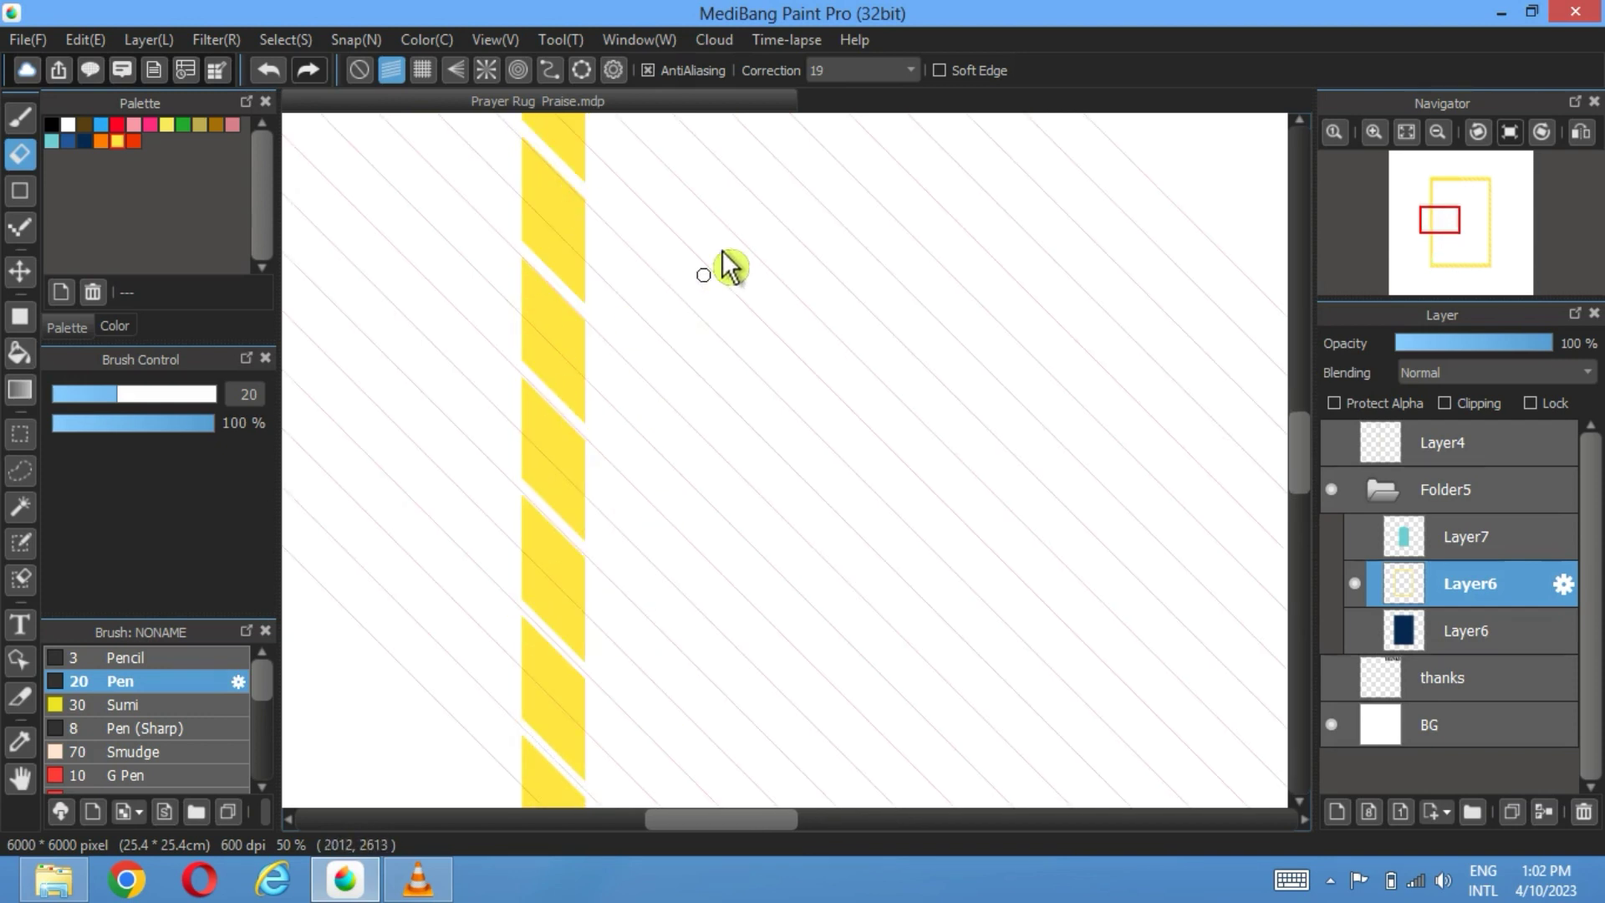
Step: Erase the remaining diagonal lines on the yellow frame's upper left side and around its top-left corner
scroll(728, 262, up, 5)
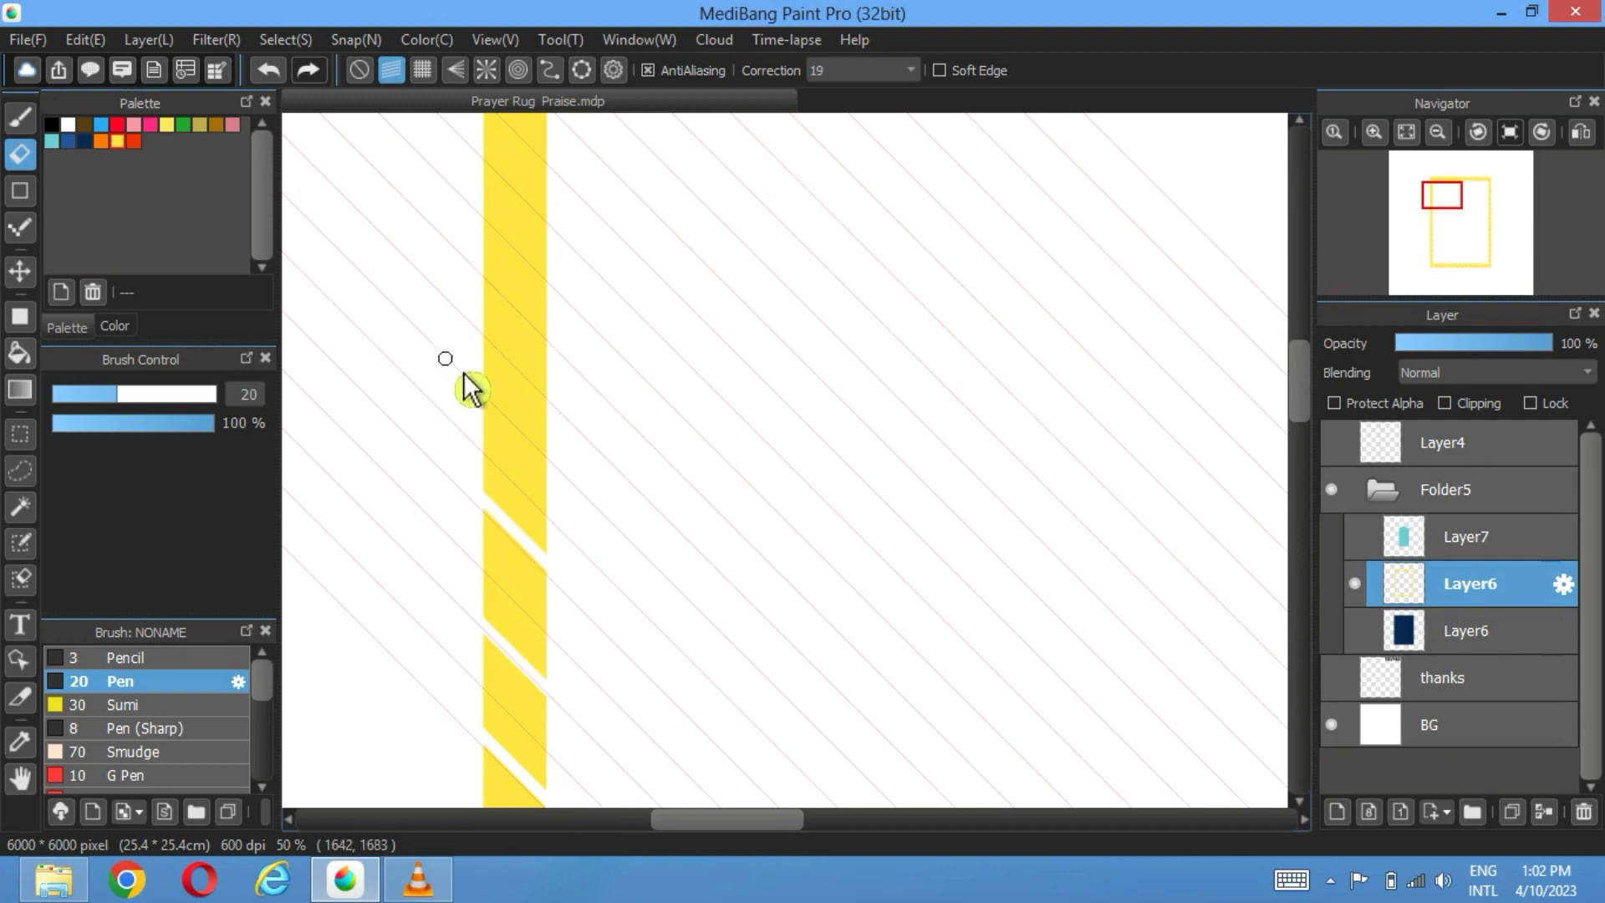
mouse_move(468, 144)
mouse_down()
mouse_move(649, 234)
mouse_move(558, 610)
mouse_up()
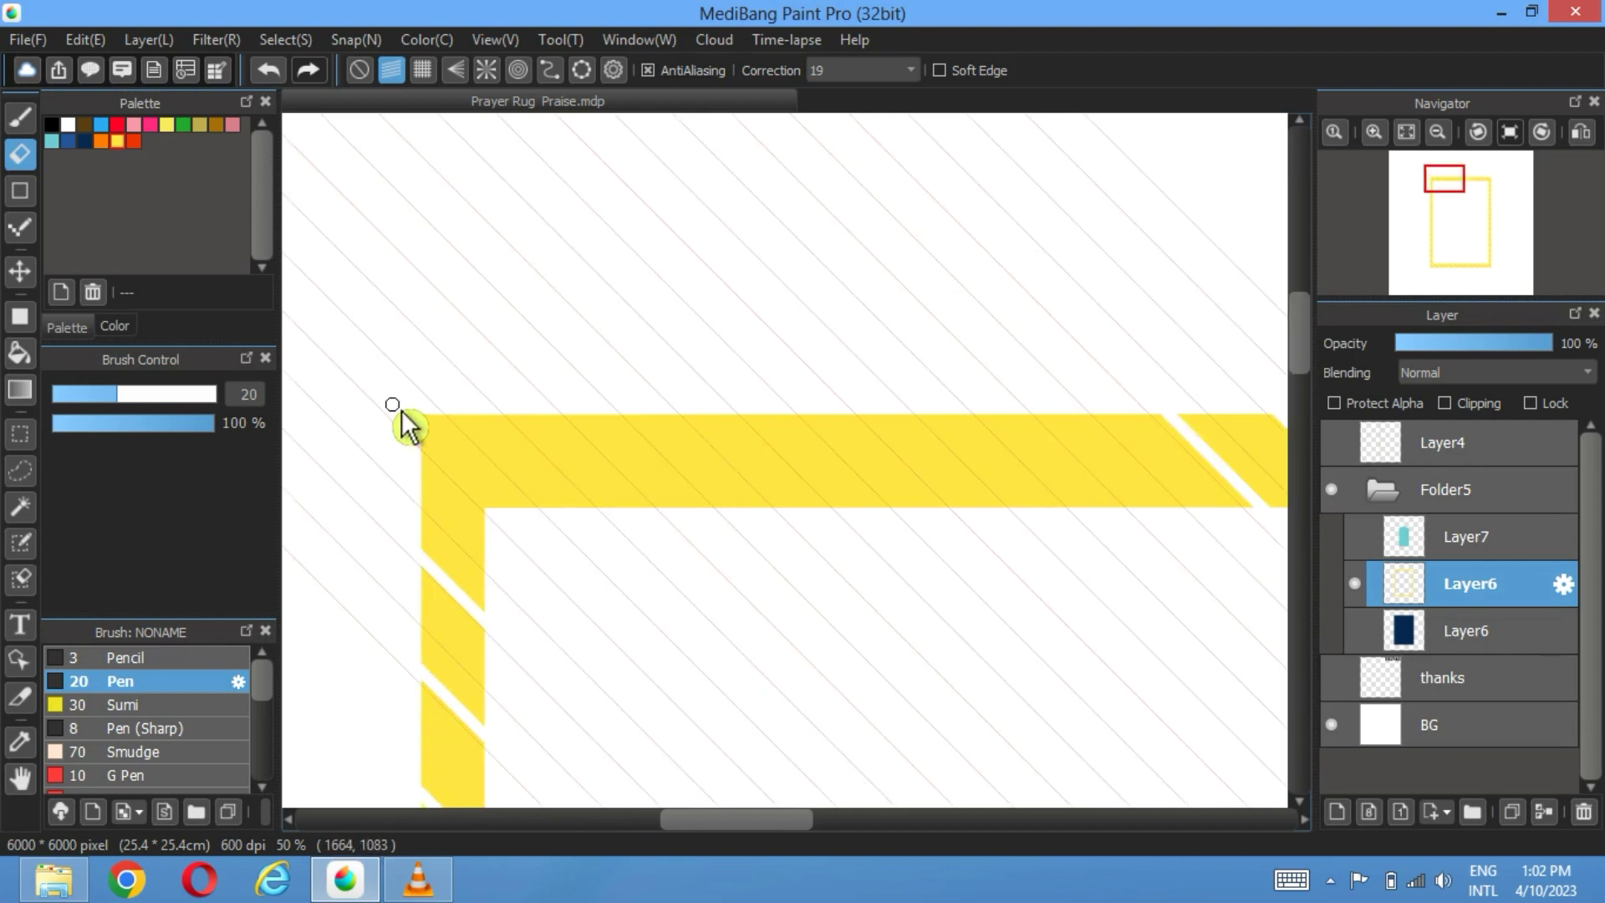
drag(392, 405, 572, 430)
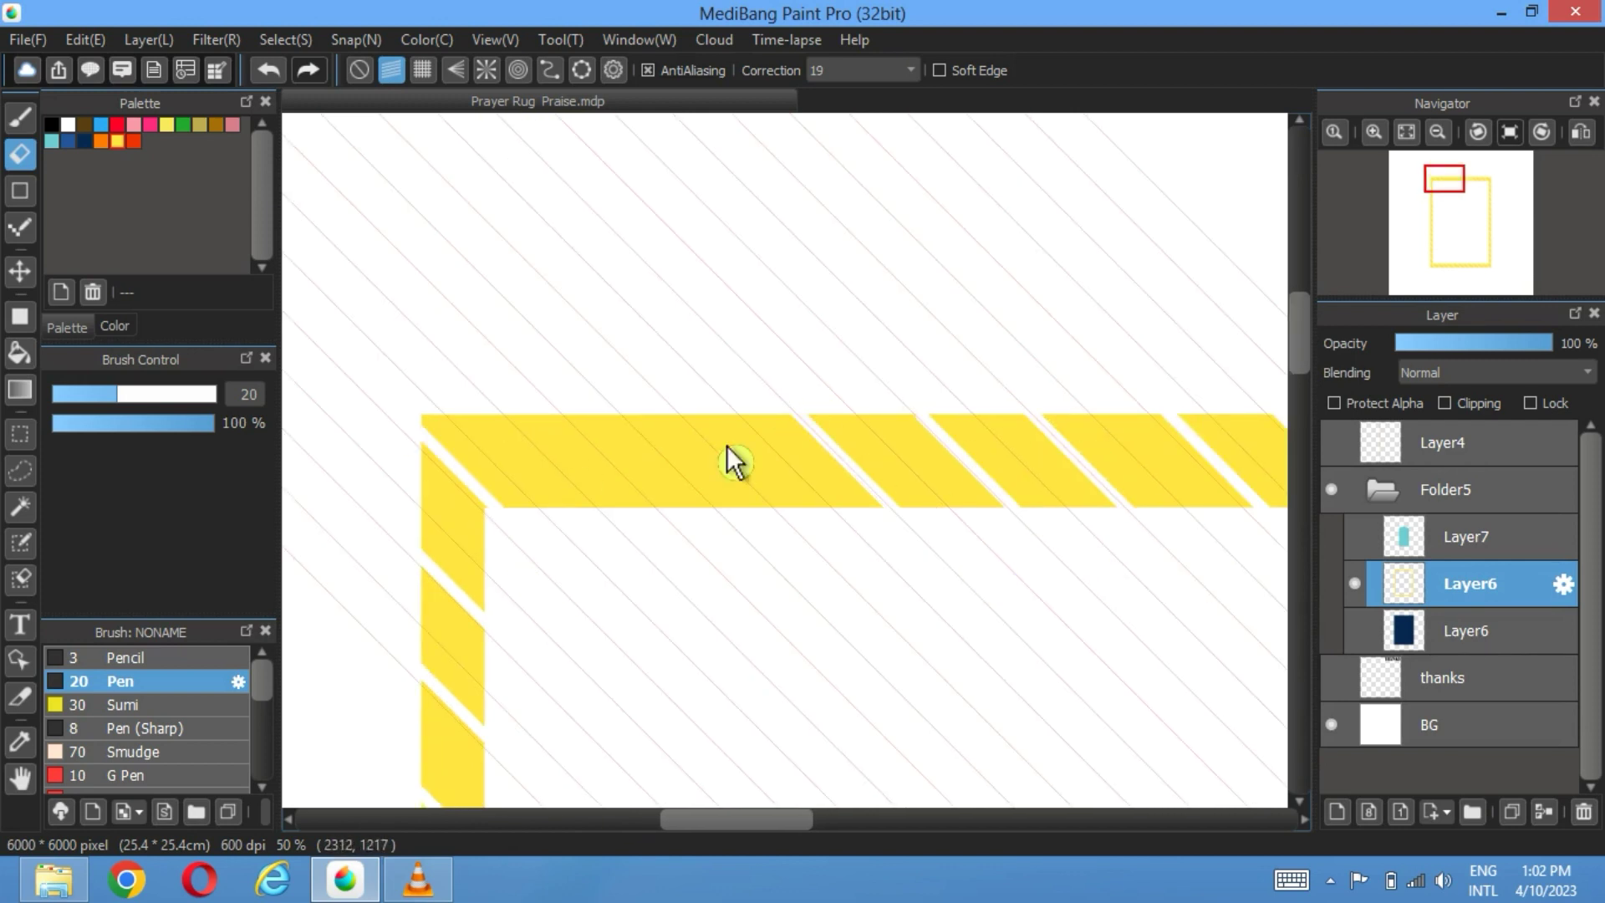
Step: Turn off snapping and show the navy rectangle's layer behind the striped yellow frame
click(1438, 132)
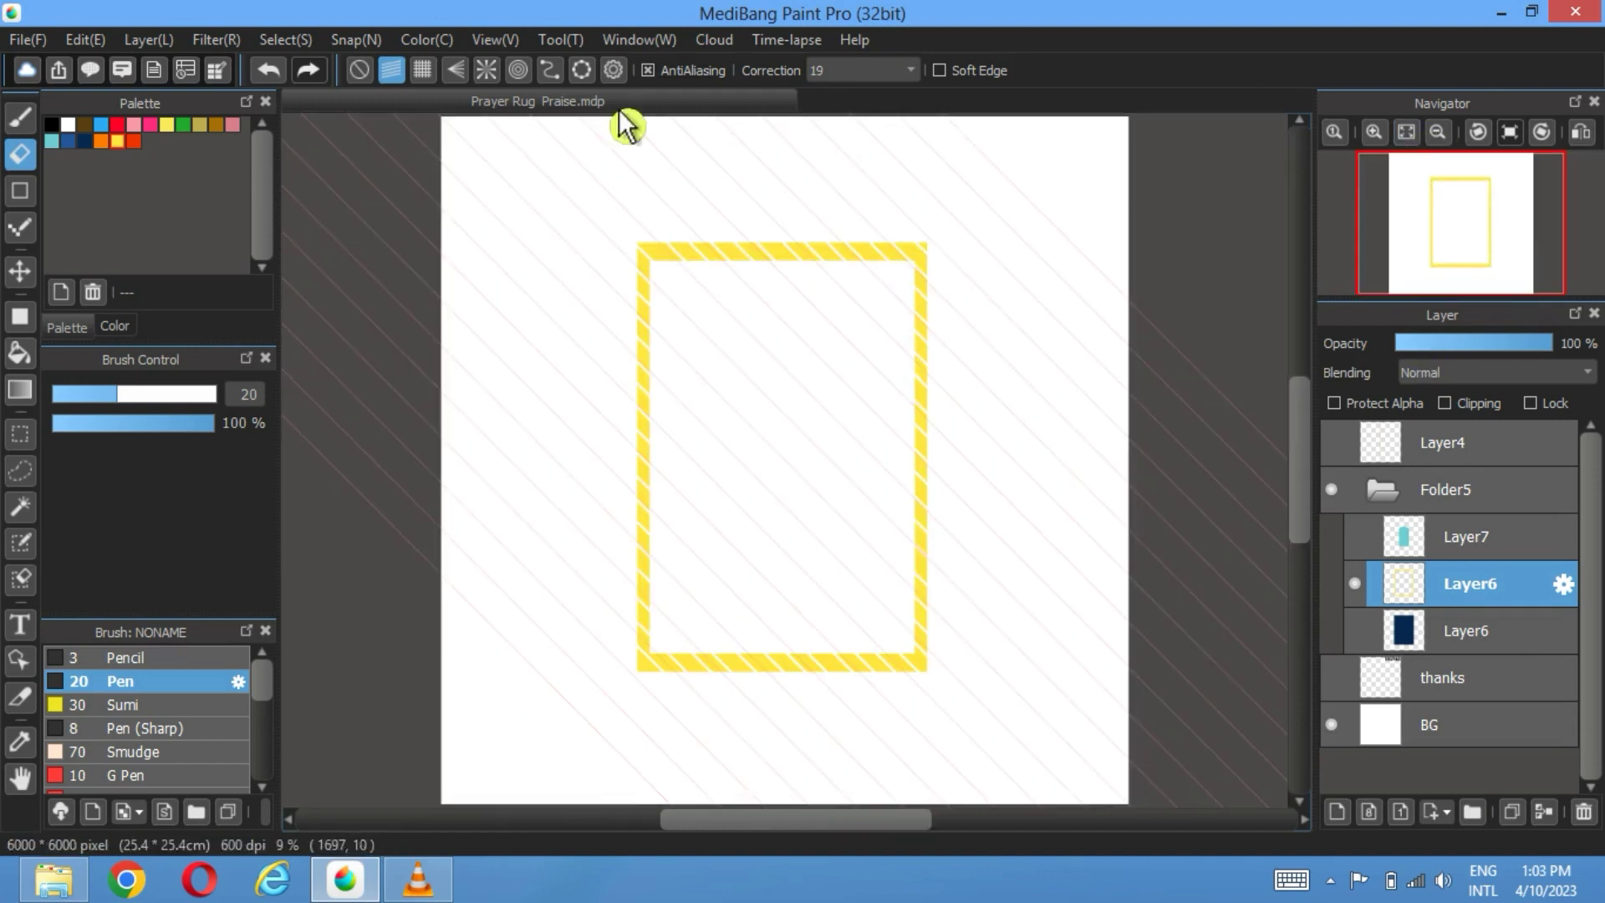
click(360, 70)
click(1357, 631)
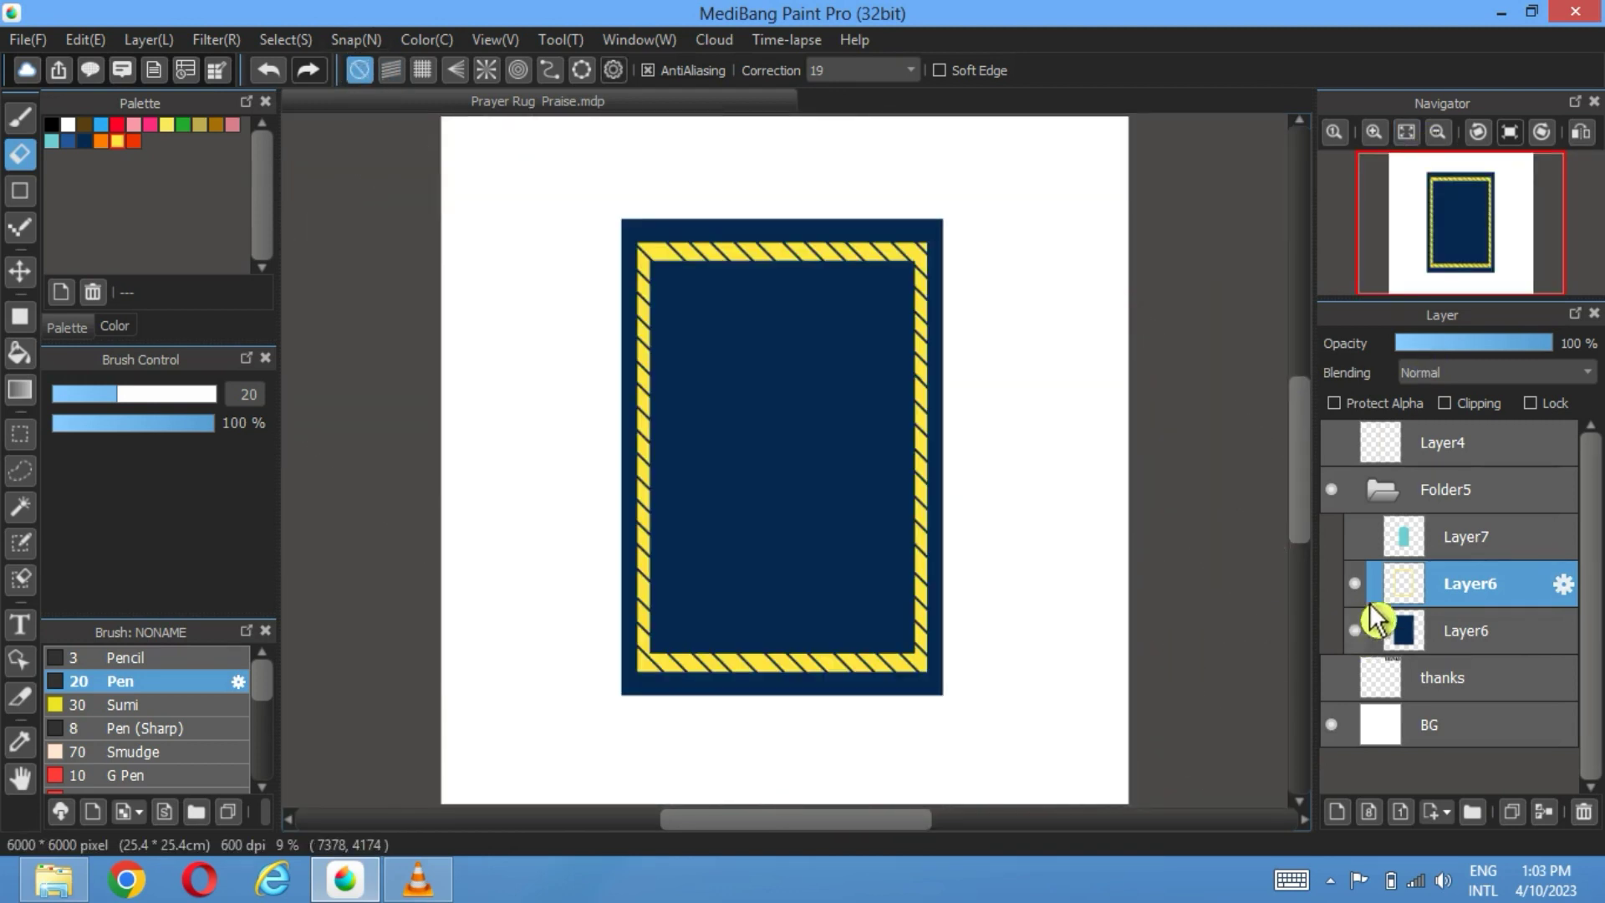
Step: Show the turquoise arch's layer and set up navy straight-line drawing on the navy rectangle's layer
click(1363, 537)
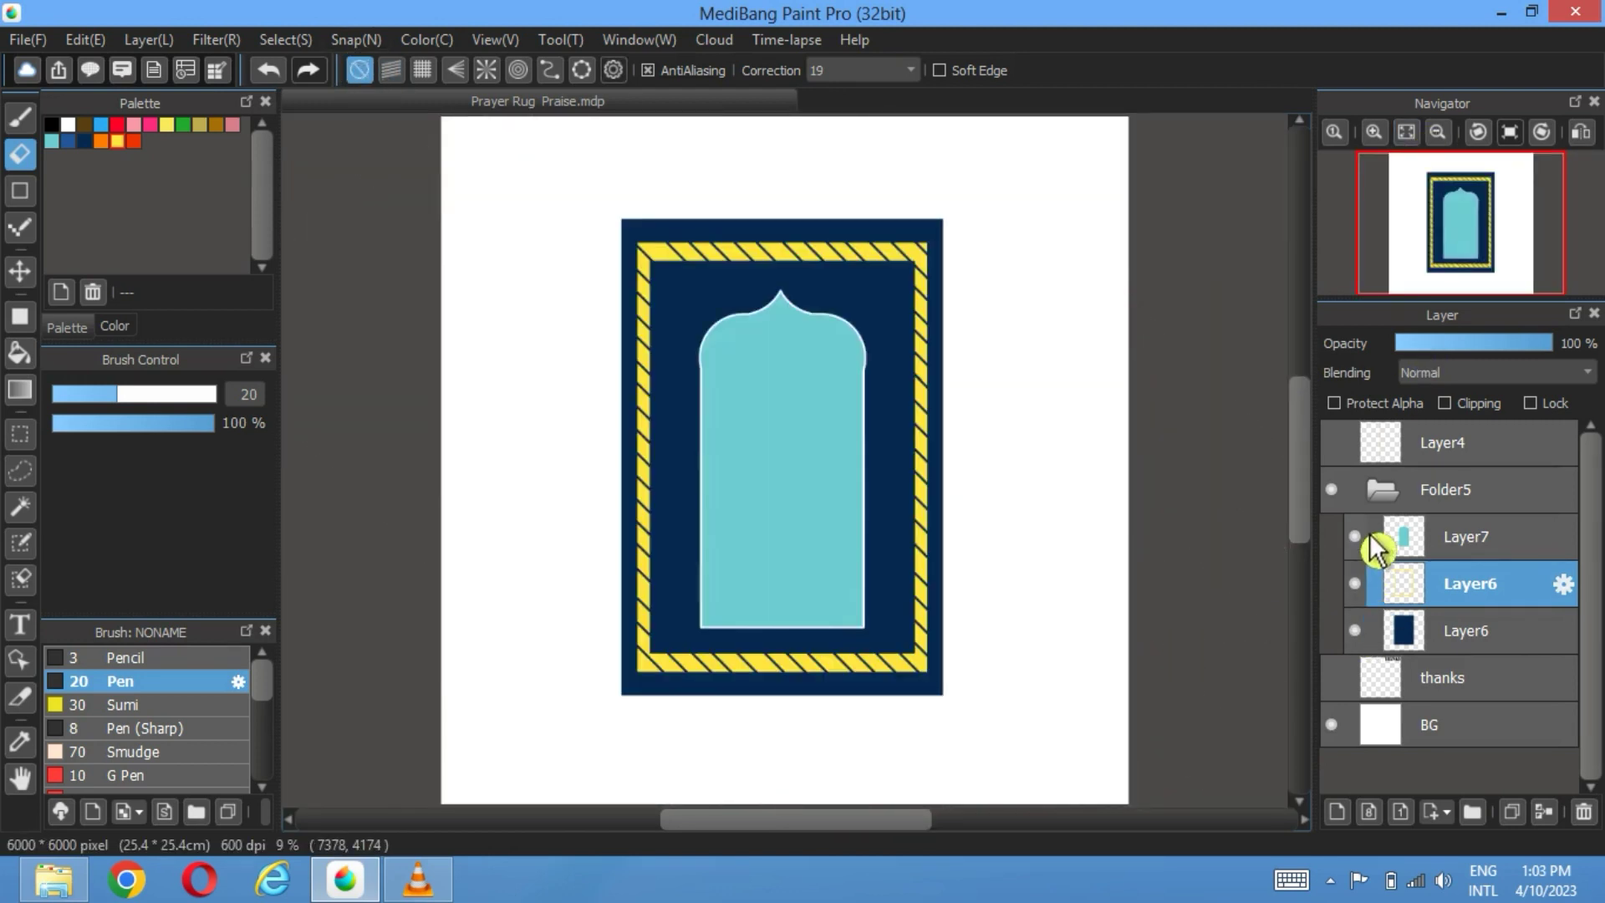
click(1459, 644)
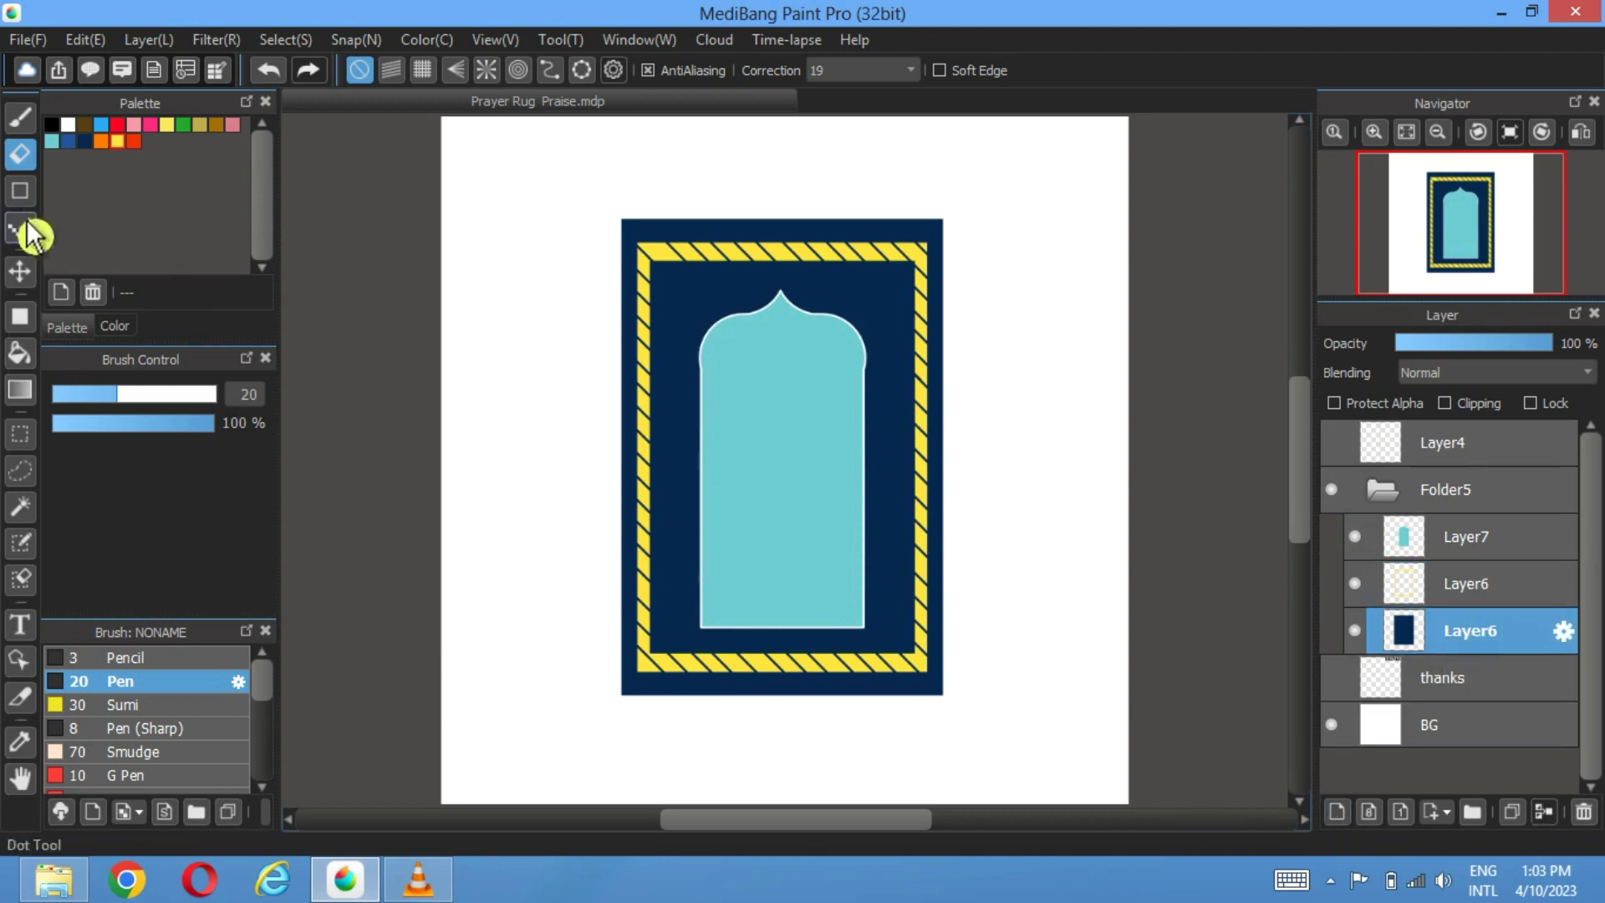
click(21, 191)
click(84, 141)
scroll(861, 315, up, 3)
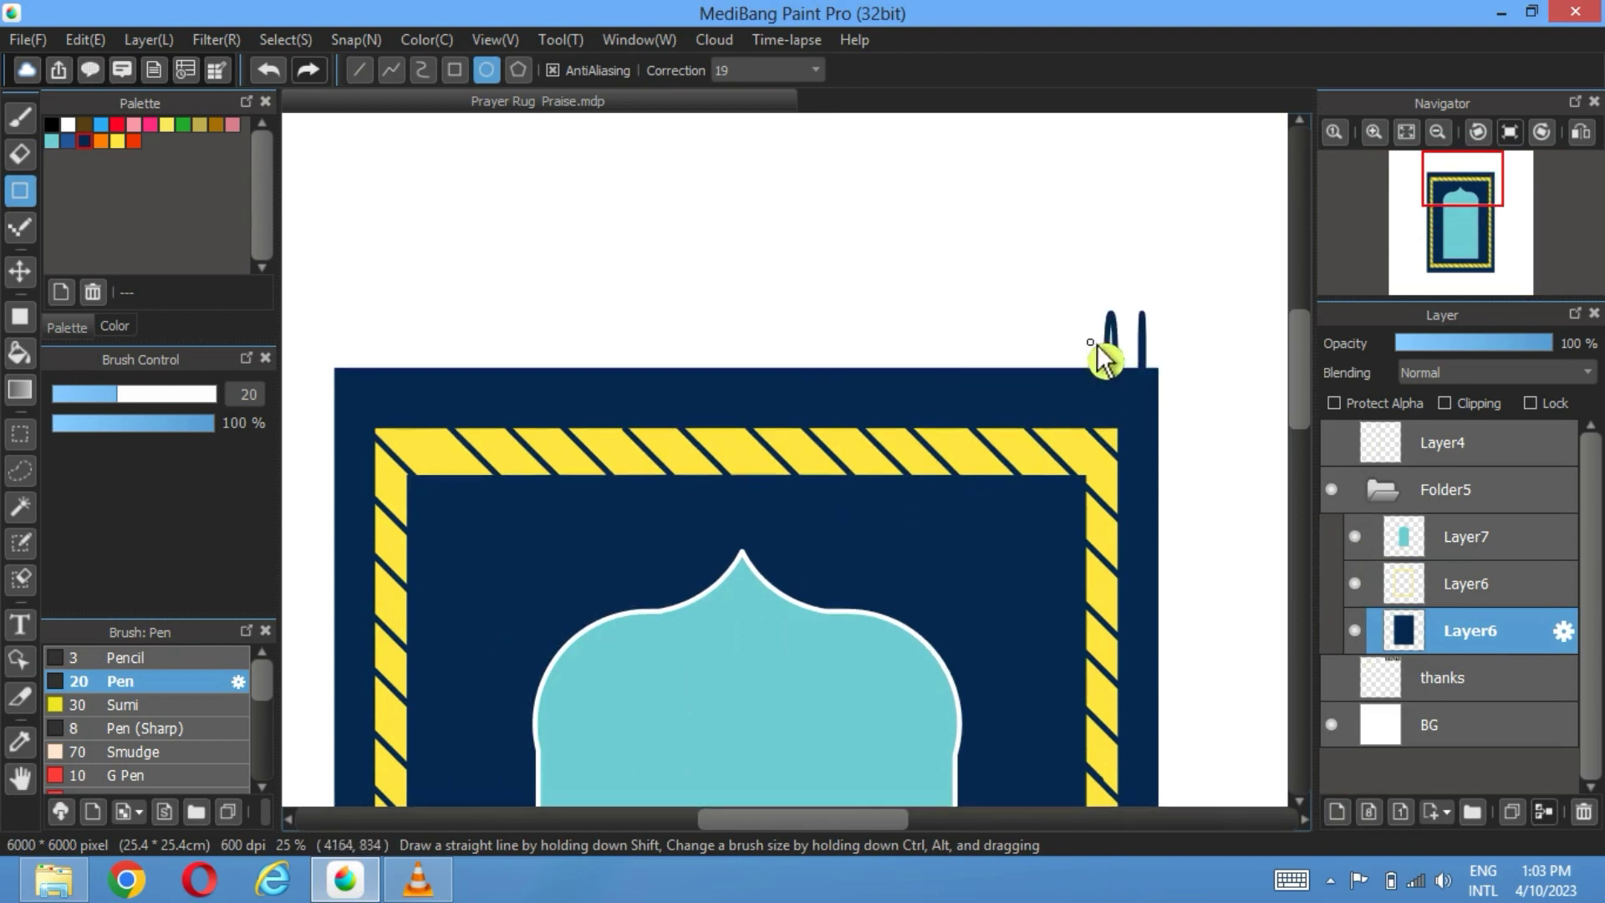
click(269, 70)
click(269, 69)
click(359, 70)
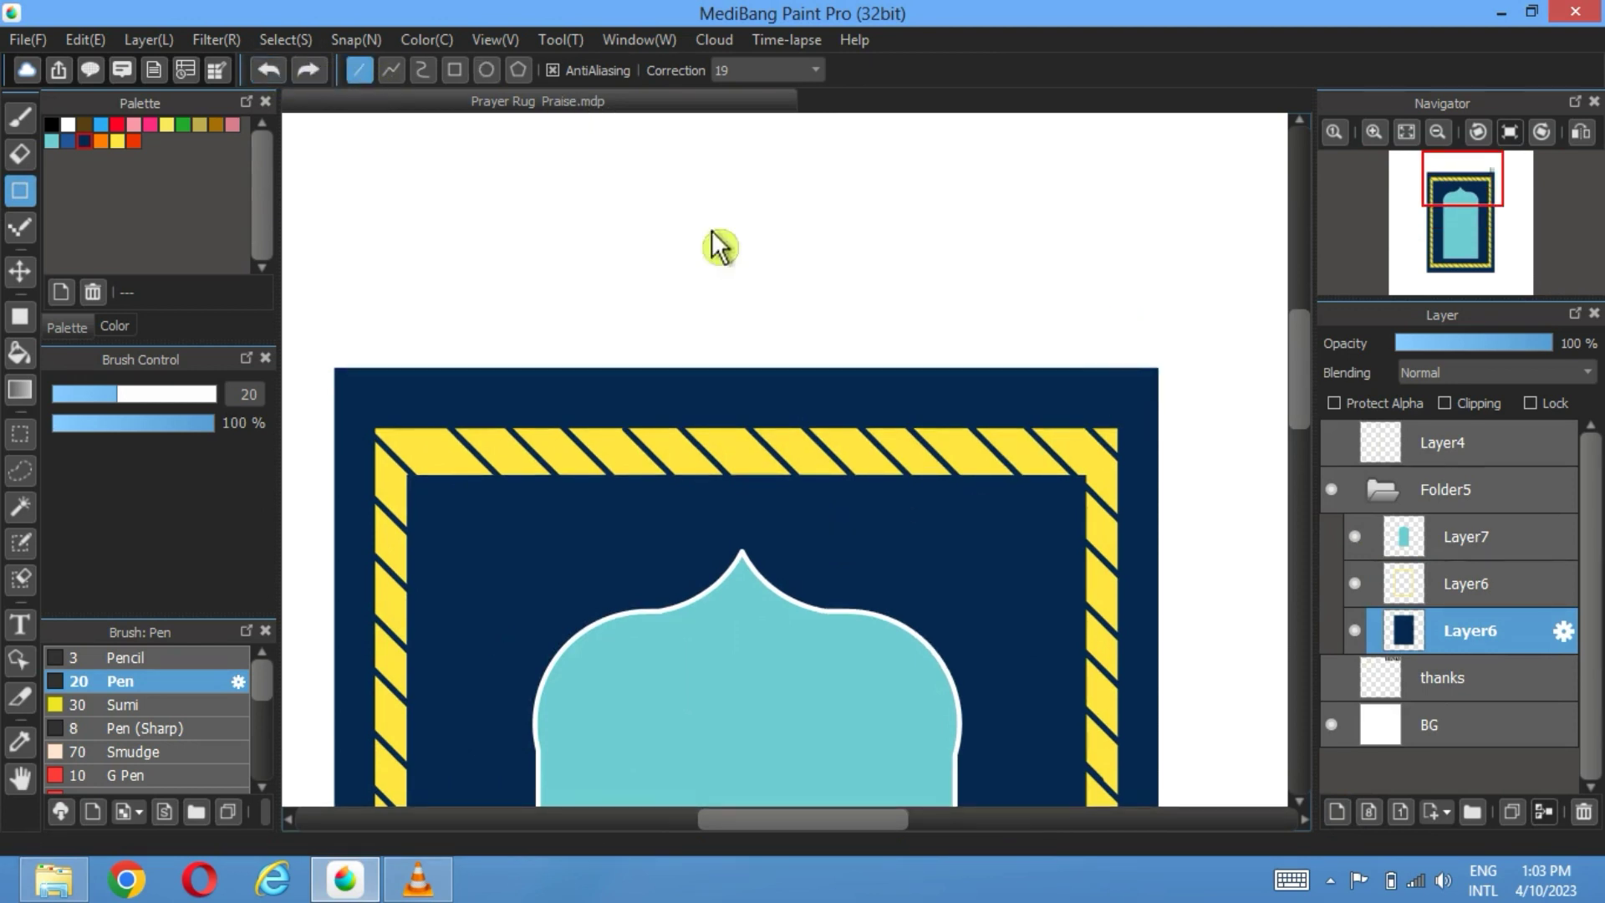
Step: Draw short vertical navy fringe lines along the rug's top edge, from its right corner to about the middle
mouse_move(1143, 320)
mouse_down()
mouse_move(1143, 401)
mouse_move(1109, 406)
mouse_up()
drag(1082, 322, 1089, 406)
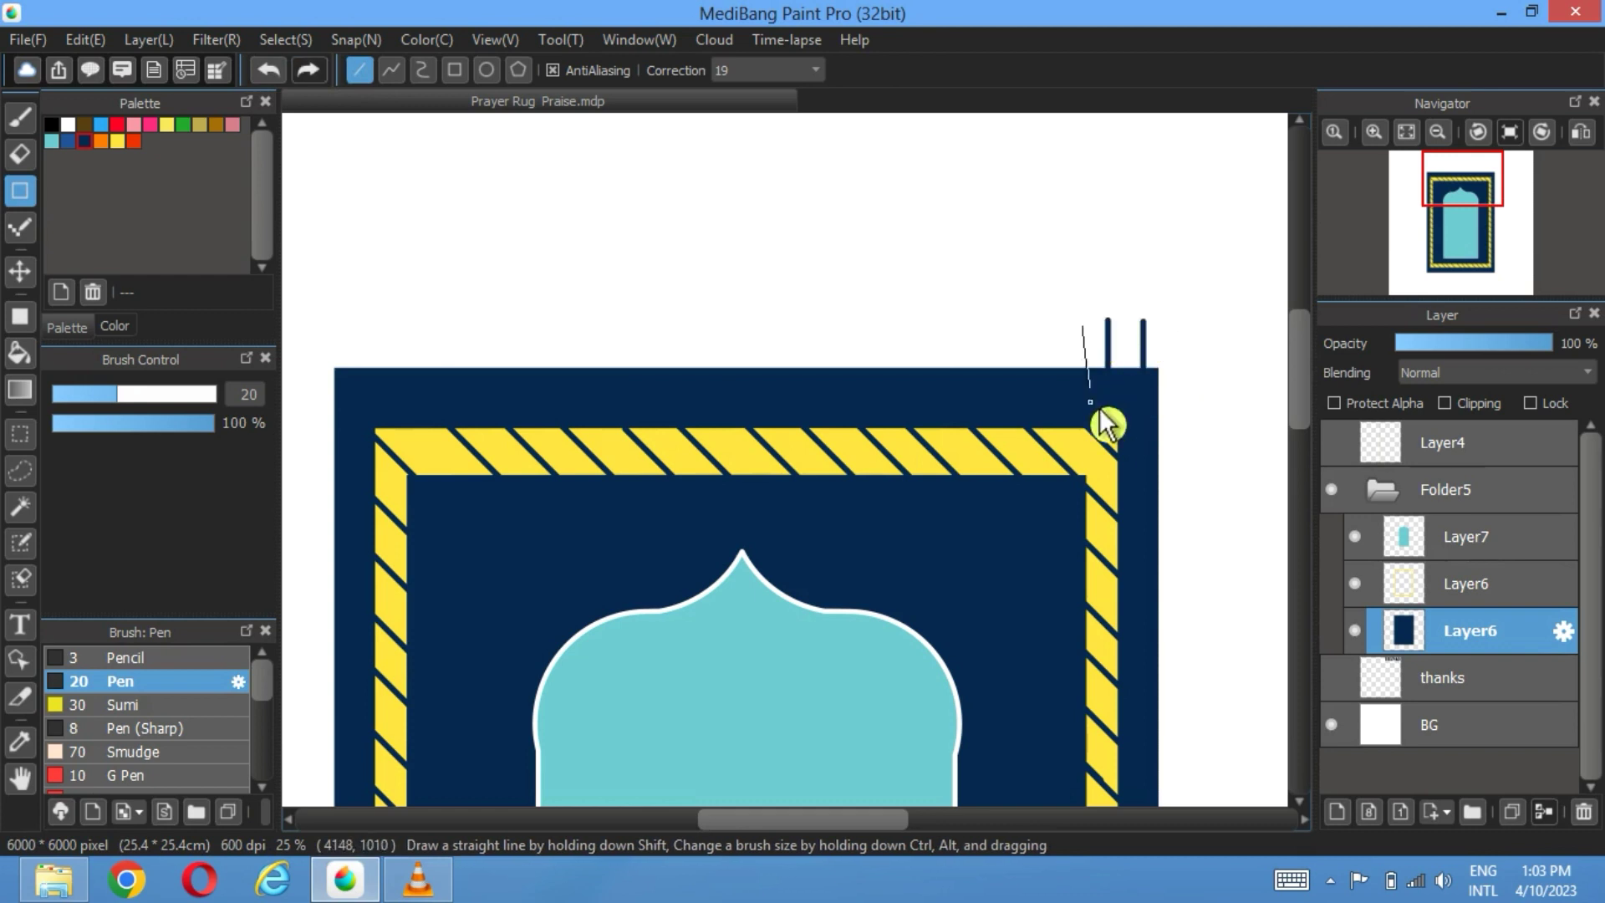
click(268, 69)
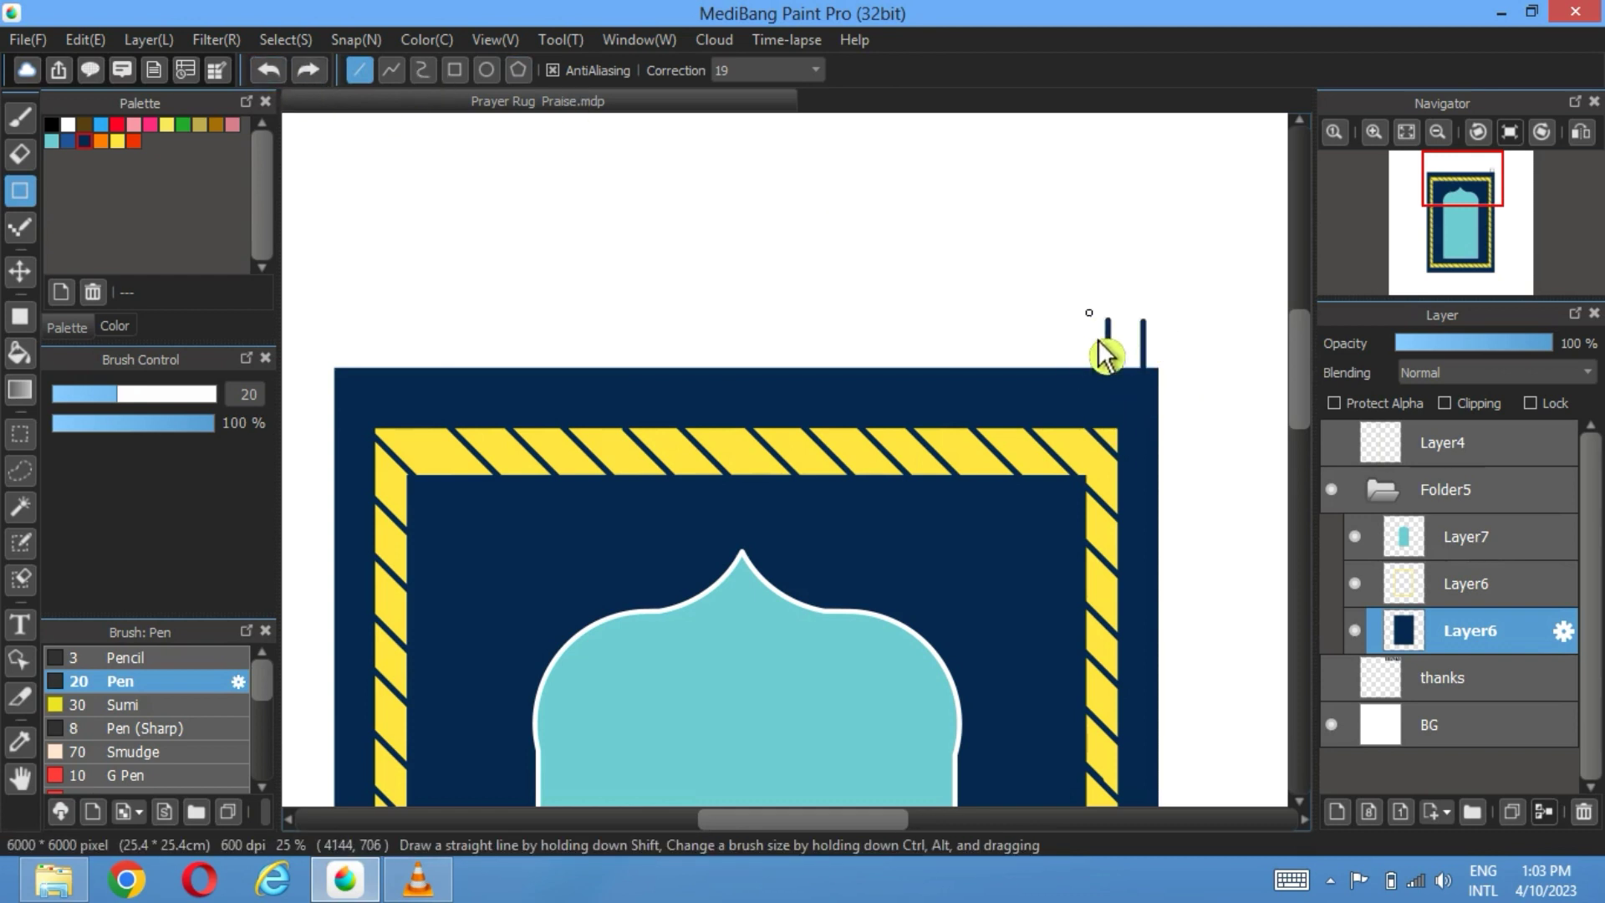
drag(1055, 311, 1077, 402)
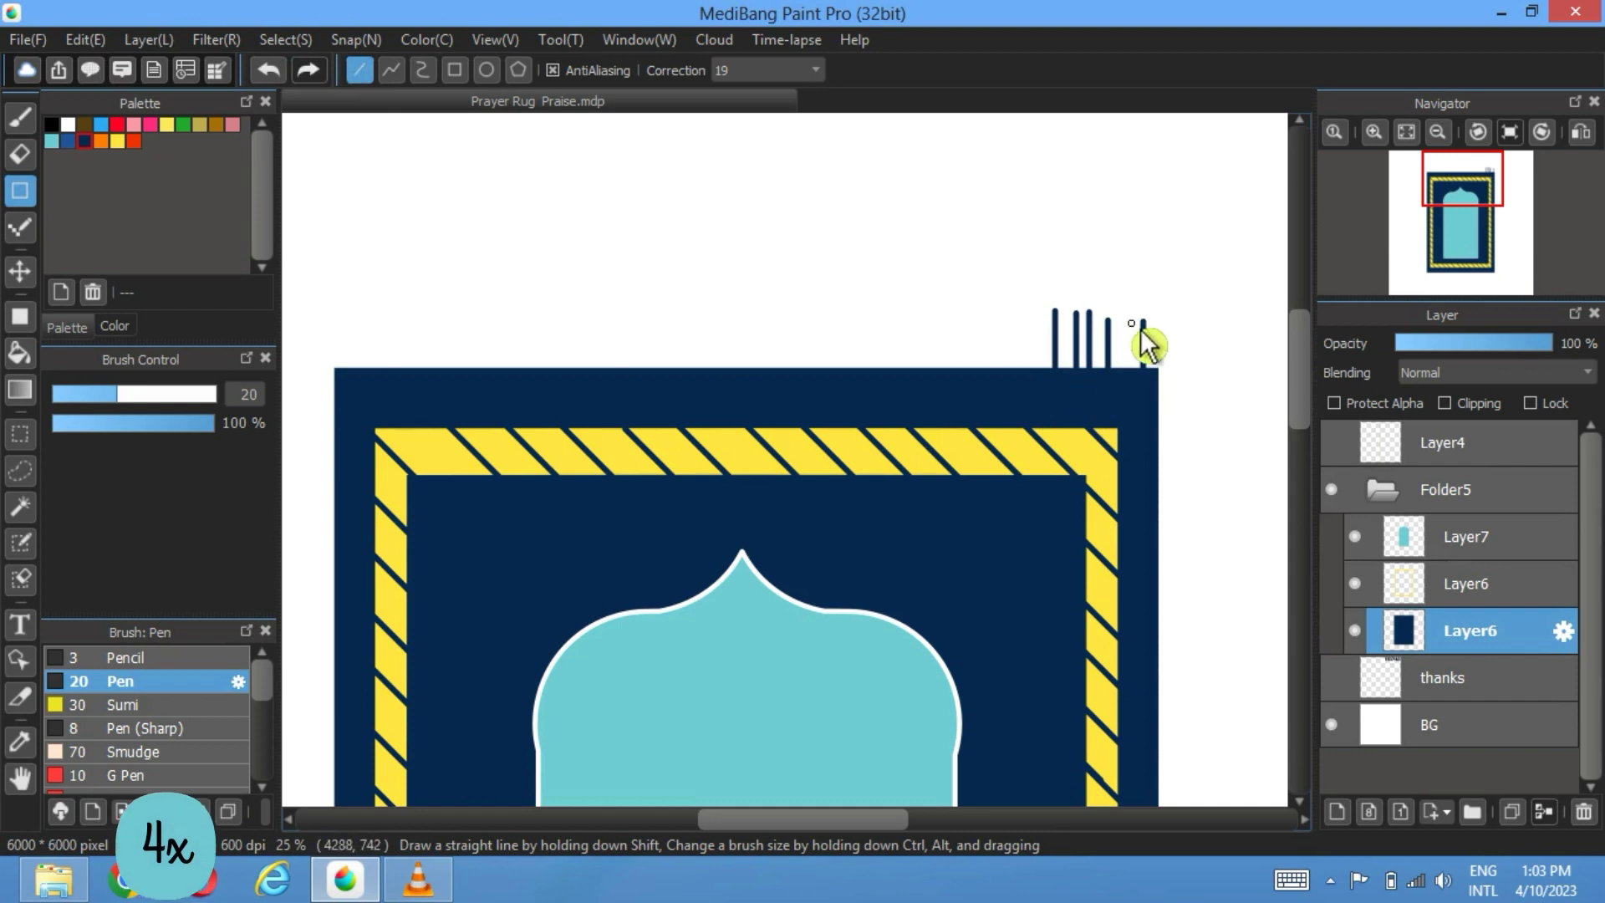
drag(966, 305, 947, 393)
drag(914, 309, 928, 400)
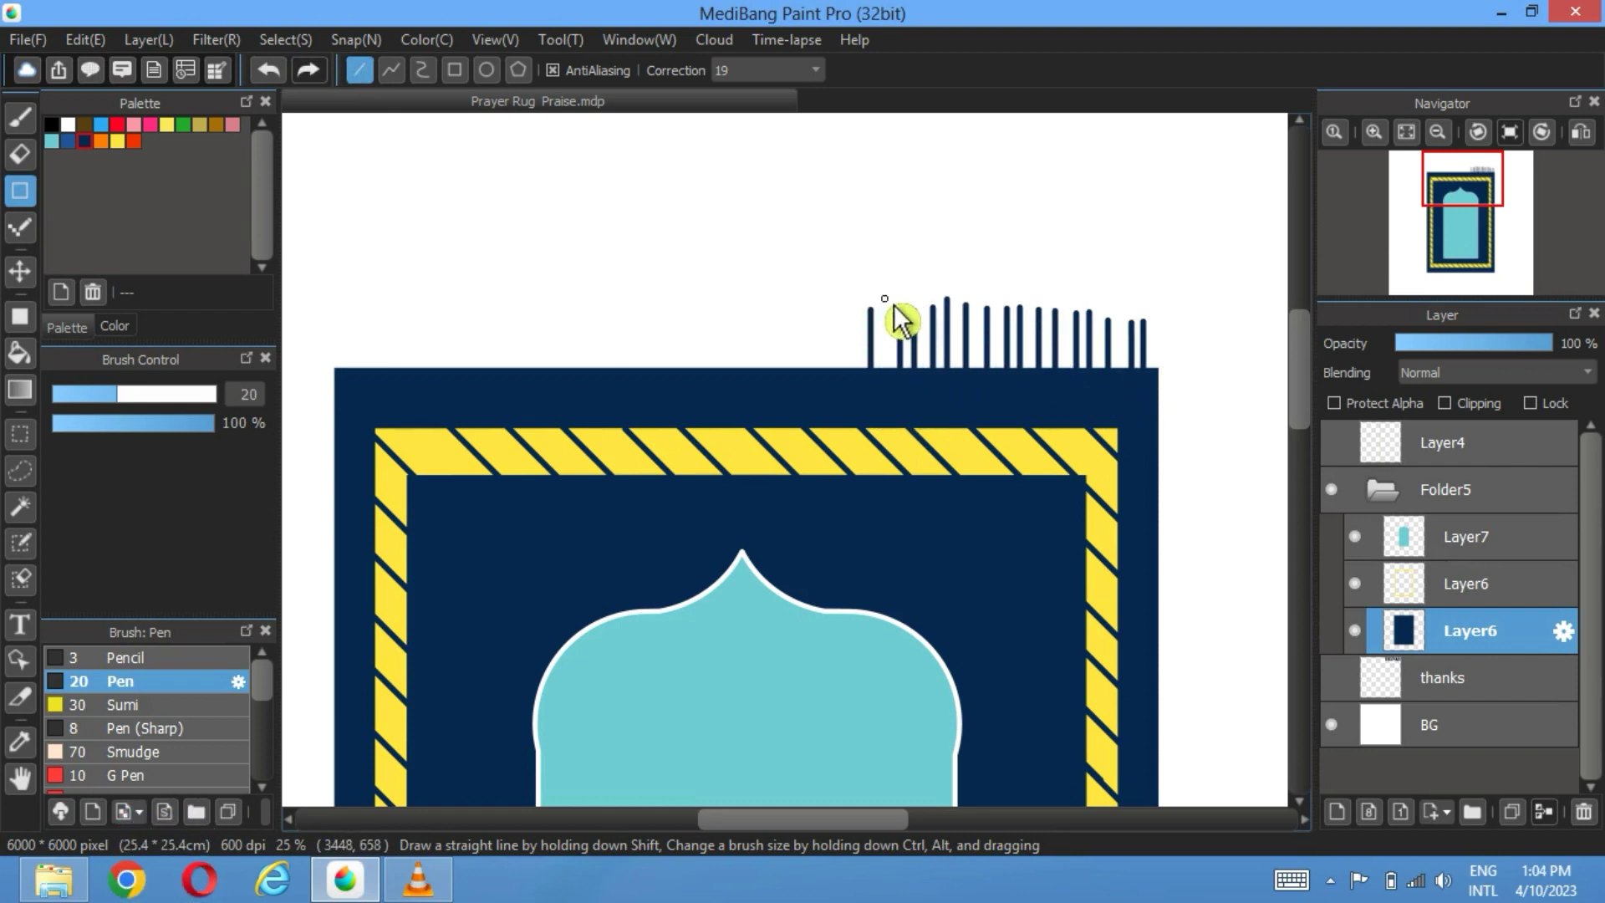
drag(820, 289, 821, 400)
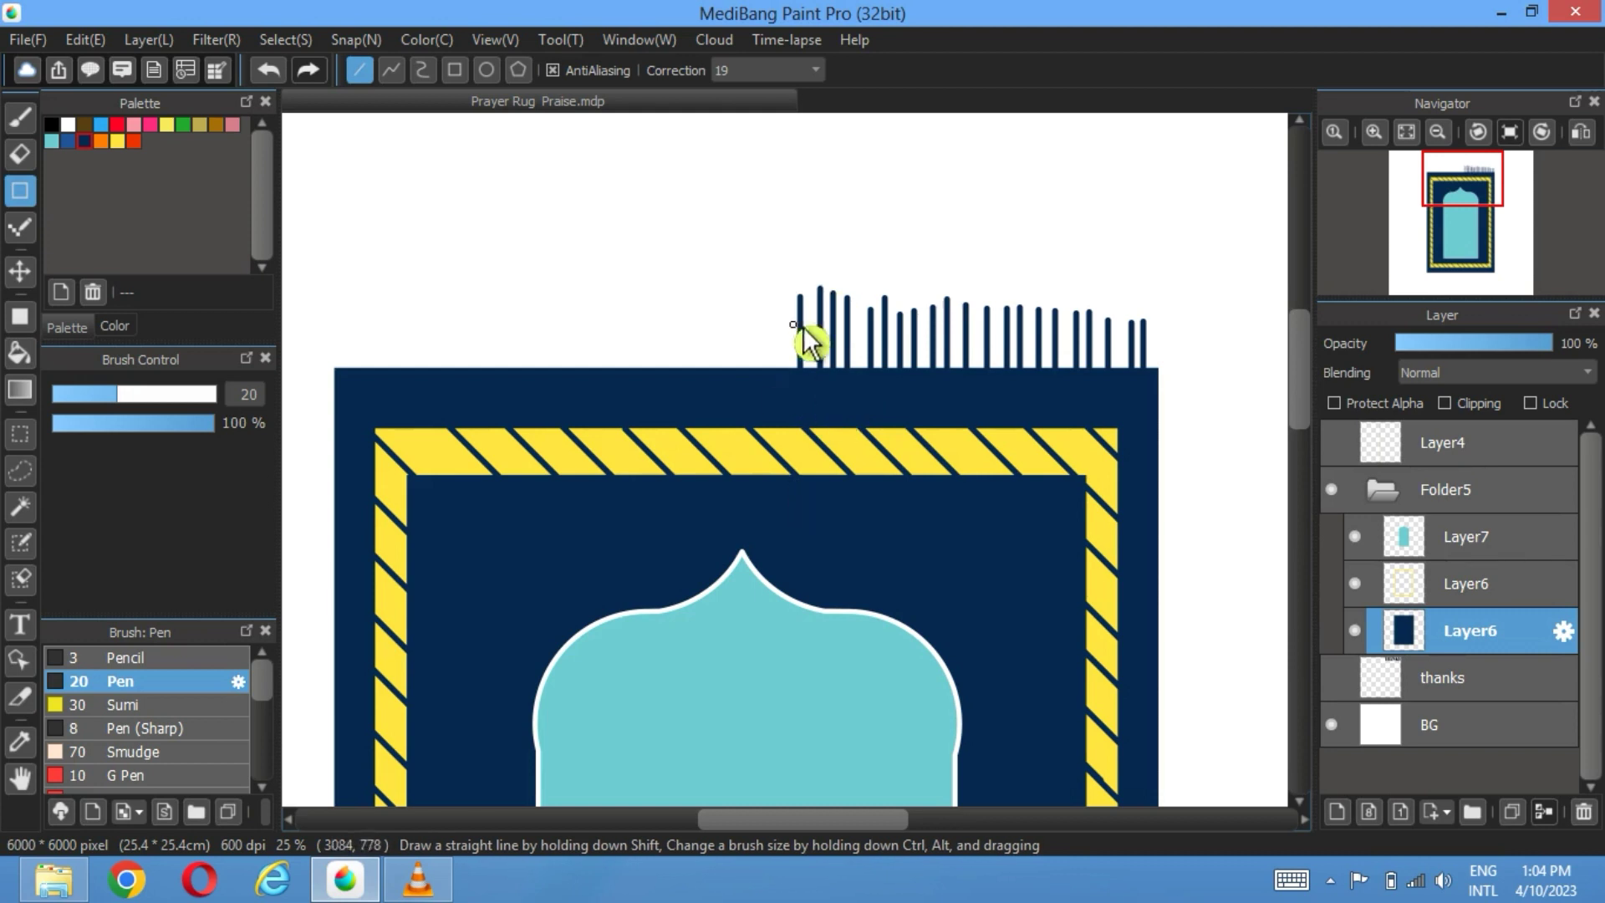
drag(801, 295, 800, 393)
drag(786, 296, 786, 393)
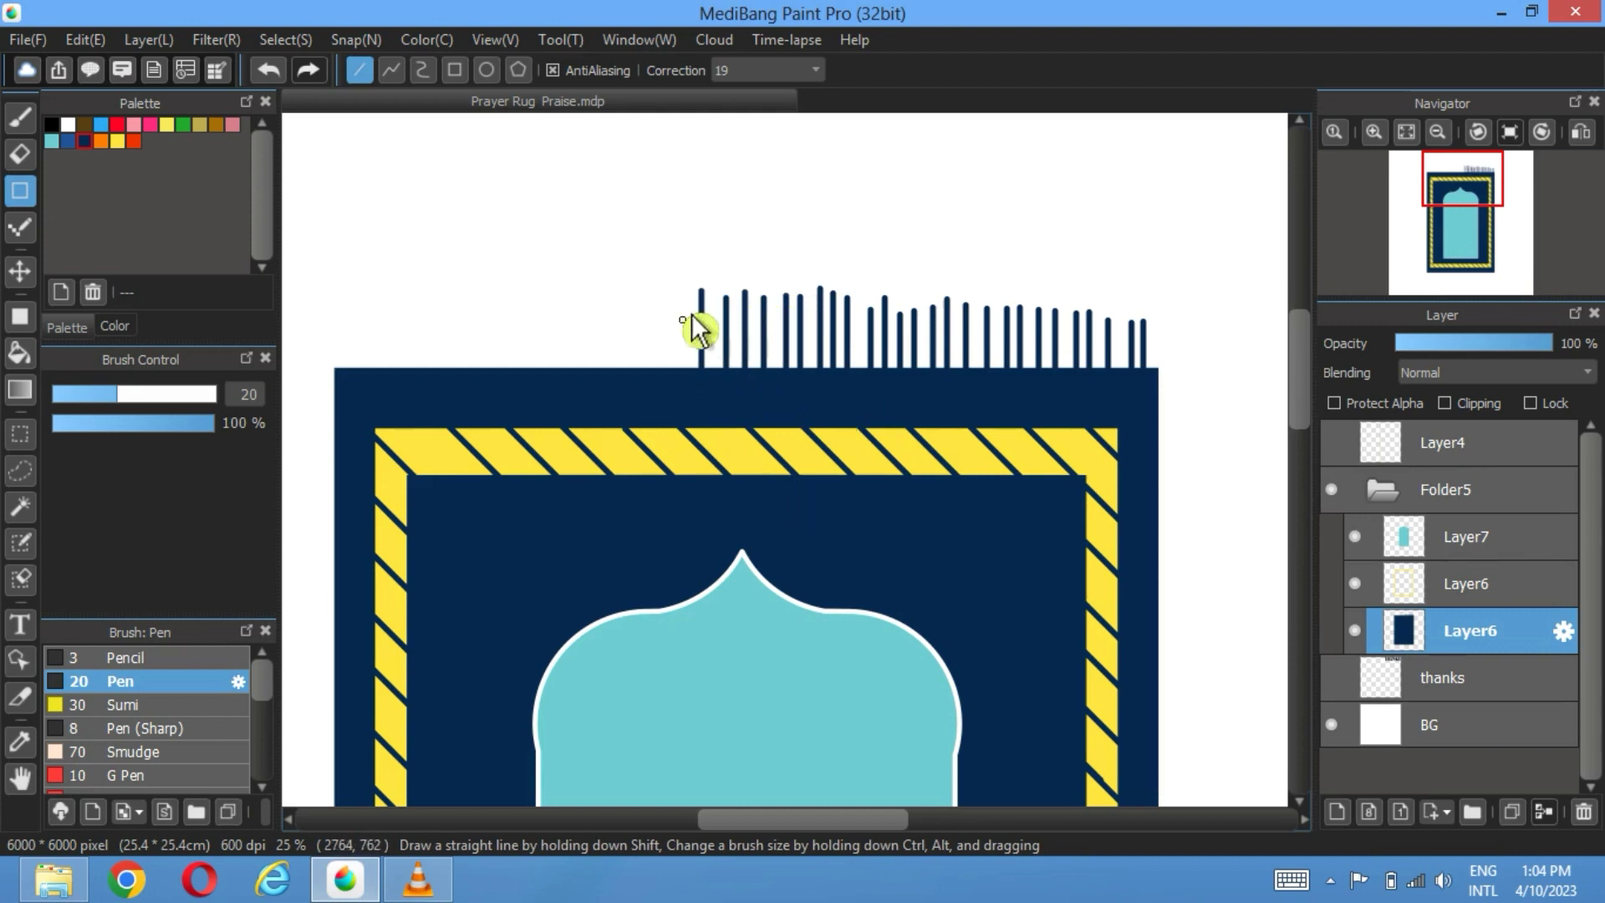
Step: Continue the vertical navy fringe lines across the left half of the rug's top edge, undoing any slanted ones
drag(681, 285, 681, 393)
drag(662, 294, 629, 383)
drag(594, 284, 594, 368)
drag(583, 281, 583, 368)
drag(569, 280, 569, 368)
drag(515, 294, 516, 384)
drag(498, 288, 498, 397)
drag(482, 285, 482, 382)
mouse_move(465, 280)
mouse_down()
mouse_move(452, 376)
mouse_move(469, 385)
mouse_move(452, 368)
mouse_up()
click(269, 70)
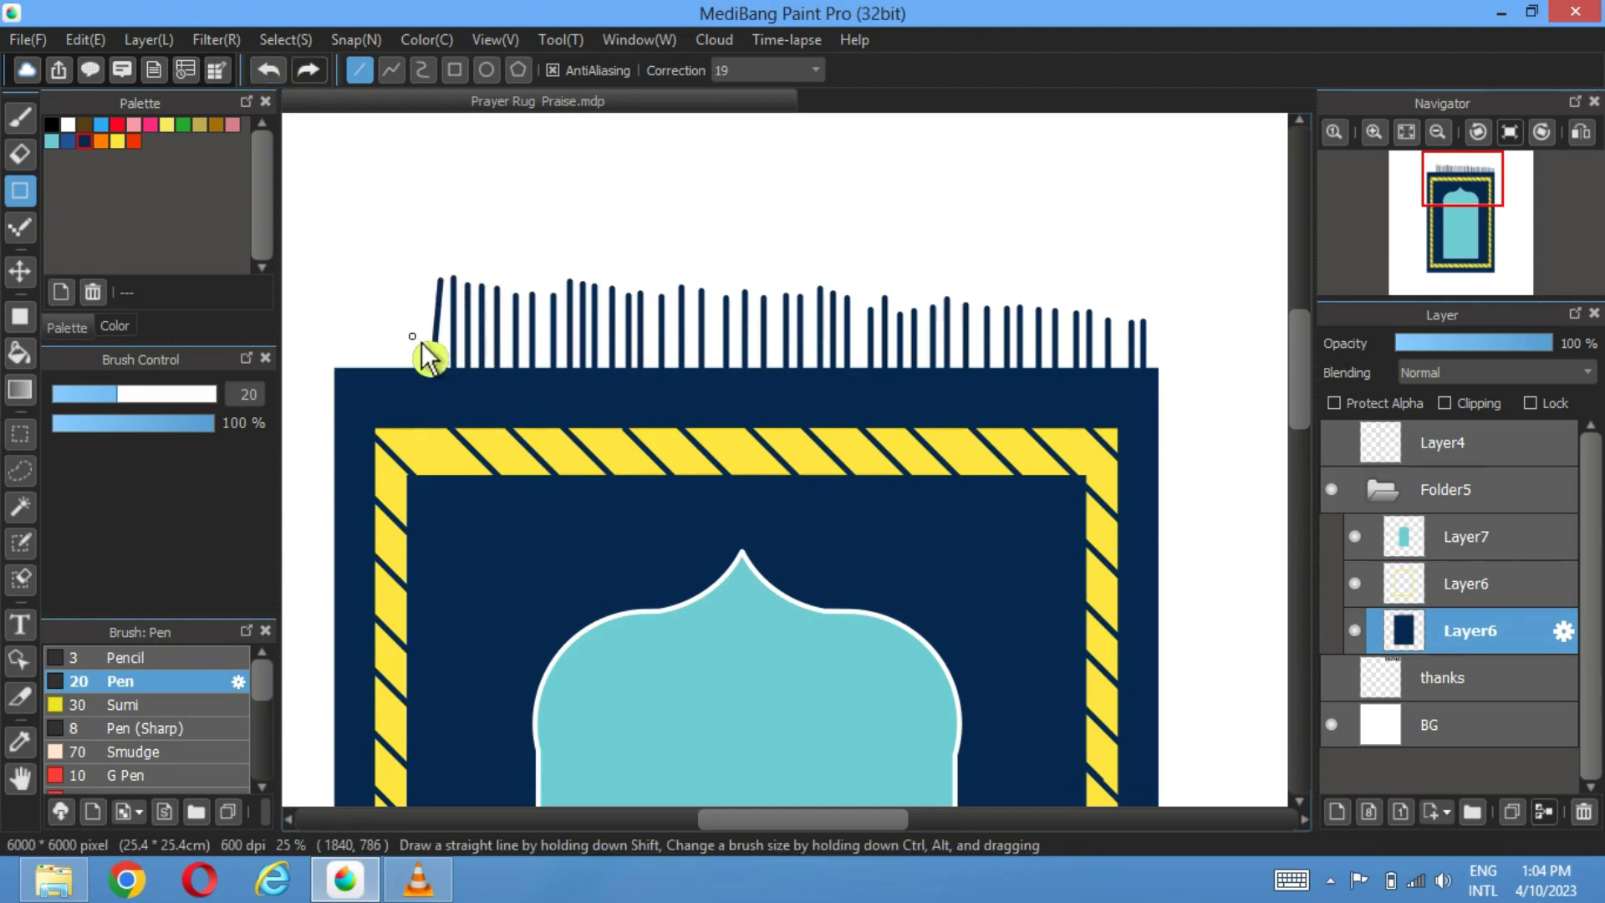
click(268, 70)
mouse_move(433, 274)
mouse_down()
mouse_move(433, 400)
mouse_move(394, 383)
mouse_up()
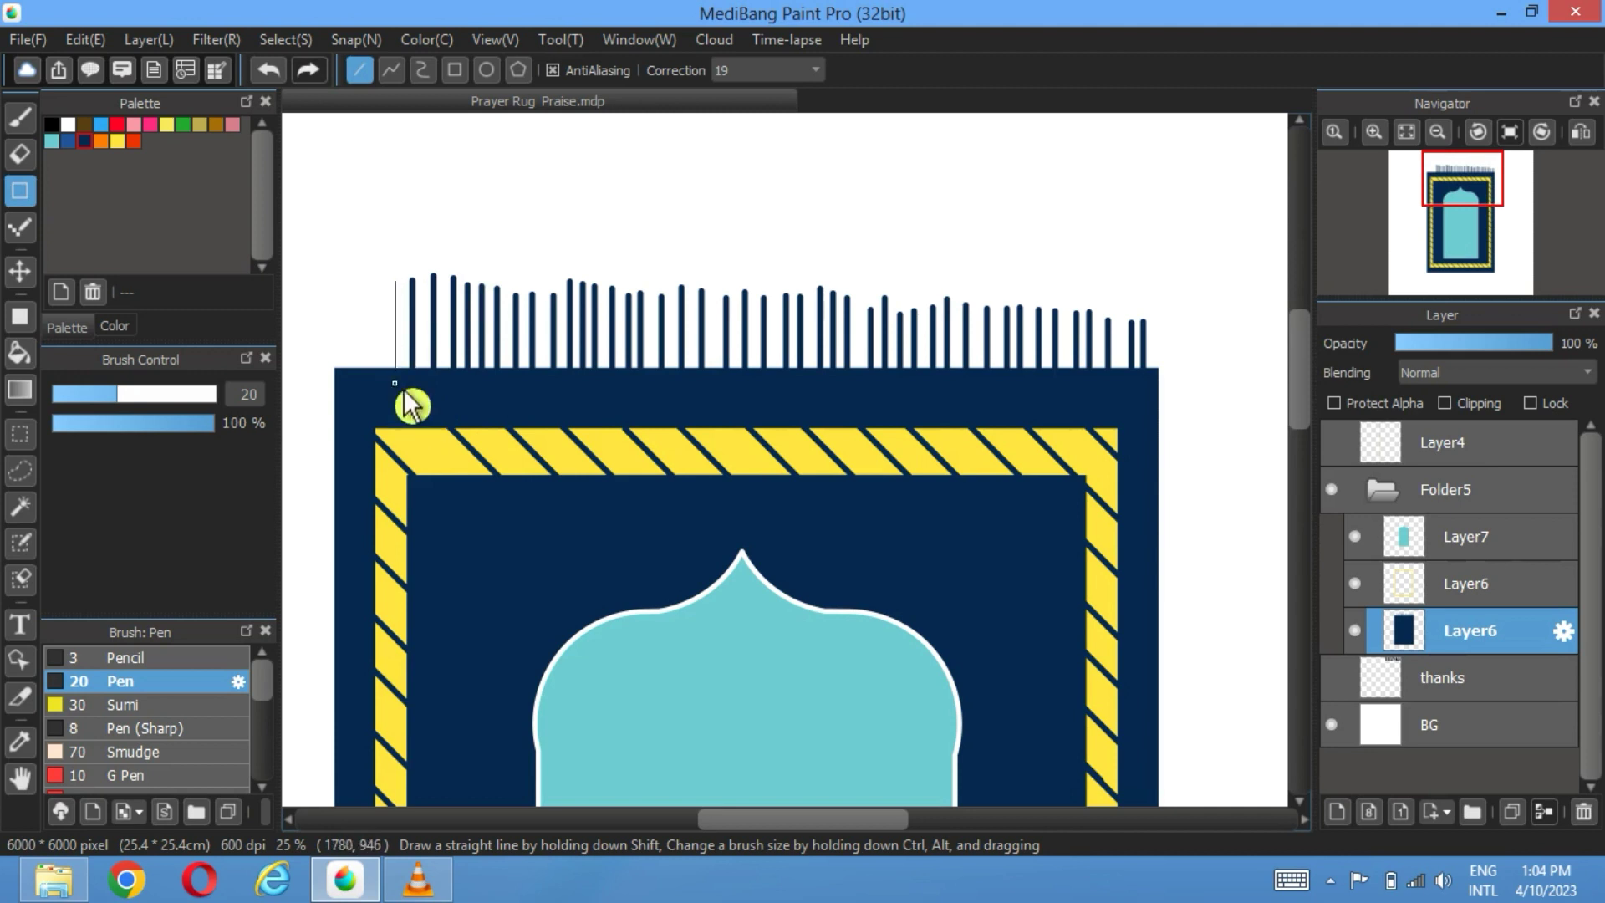
drag(378, 280, 378, 385)
drag(346, 290, 347, 393)
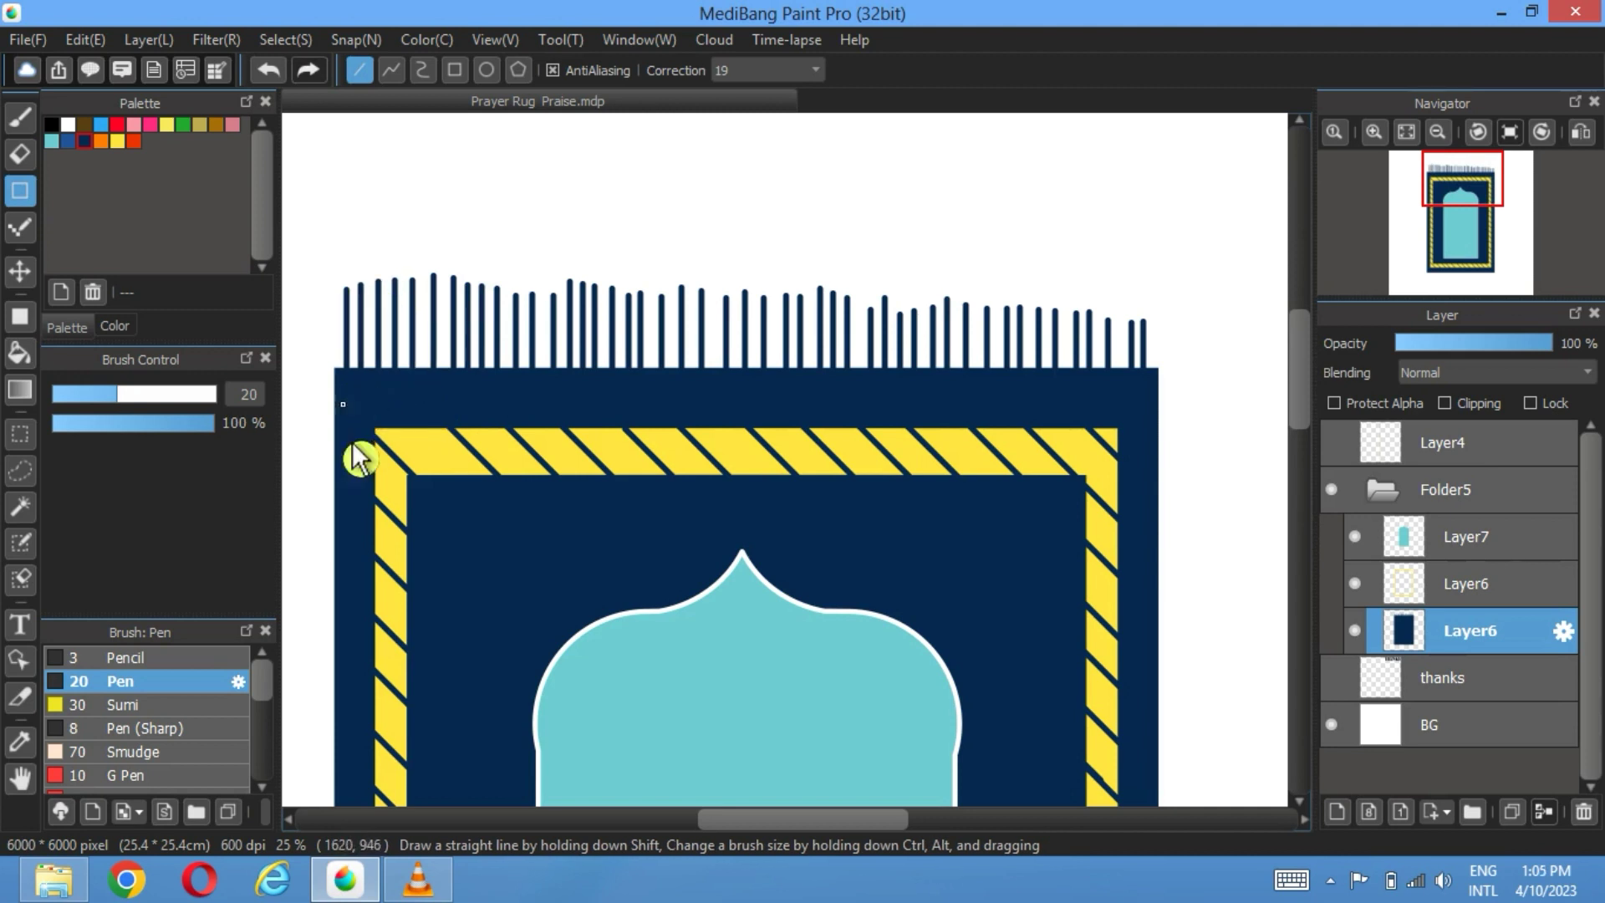
Step: Cut off the uneven tips of the top fringe with a rectangular selection so all lines end level
click(20, 433)
drag(318, 168, 1164, 328)
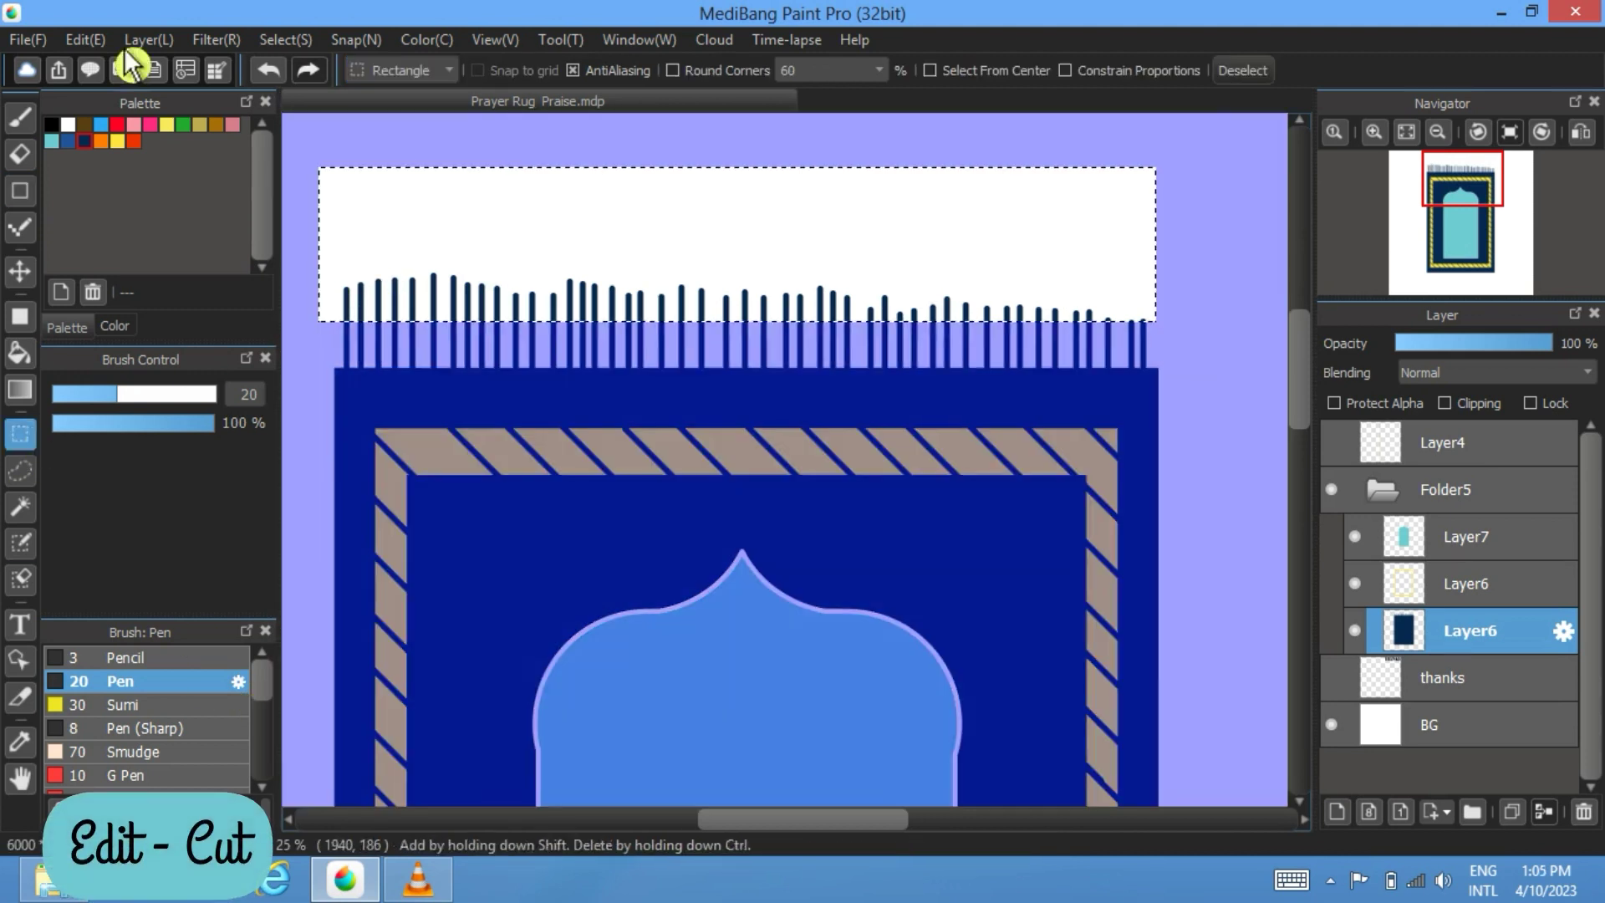
click(85, 39)
click(109, 137)
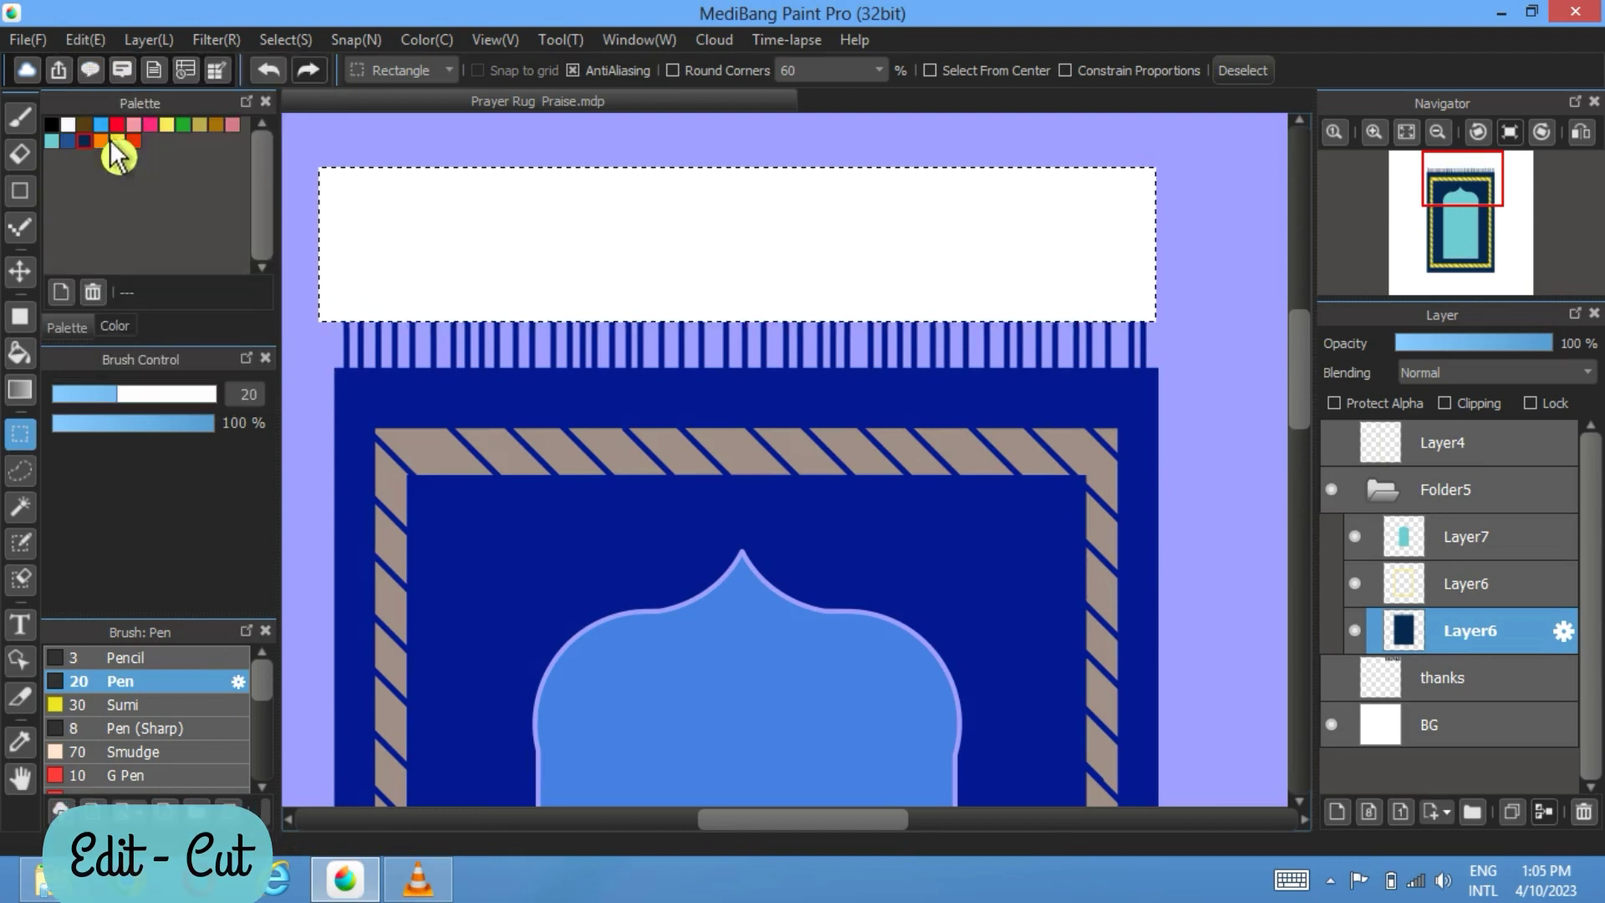
Step: Copy the trimmed top fringe with a rectangular selection and paste it as a new layer after deselecting
drag(301, 259, 1183, 393)
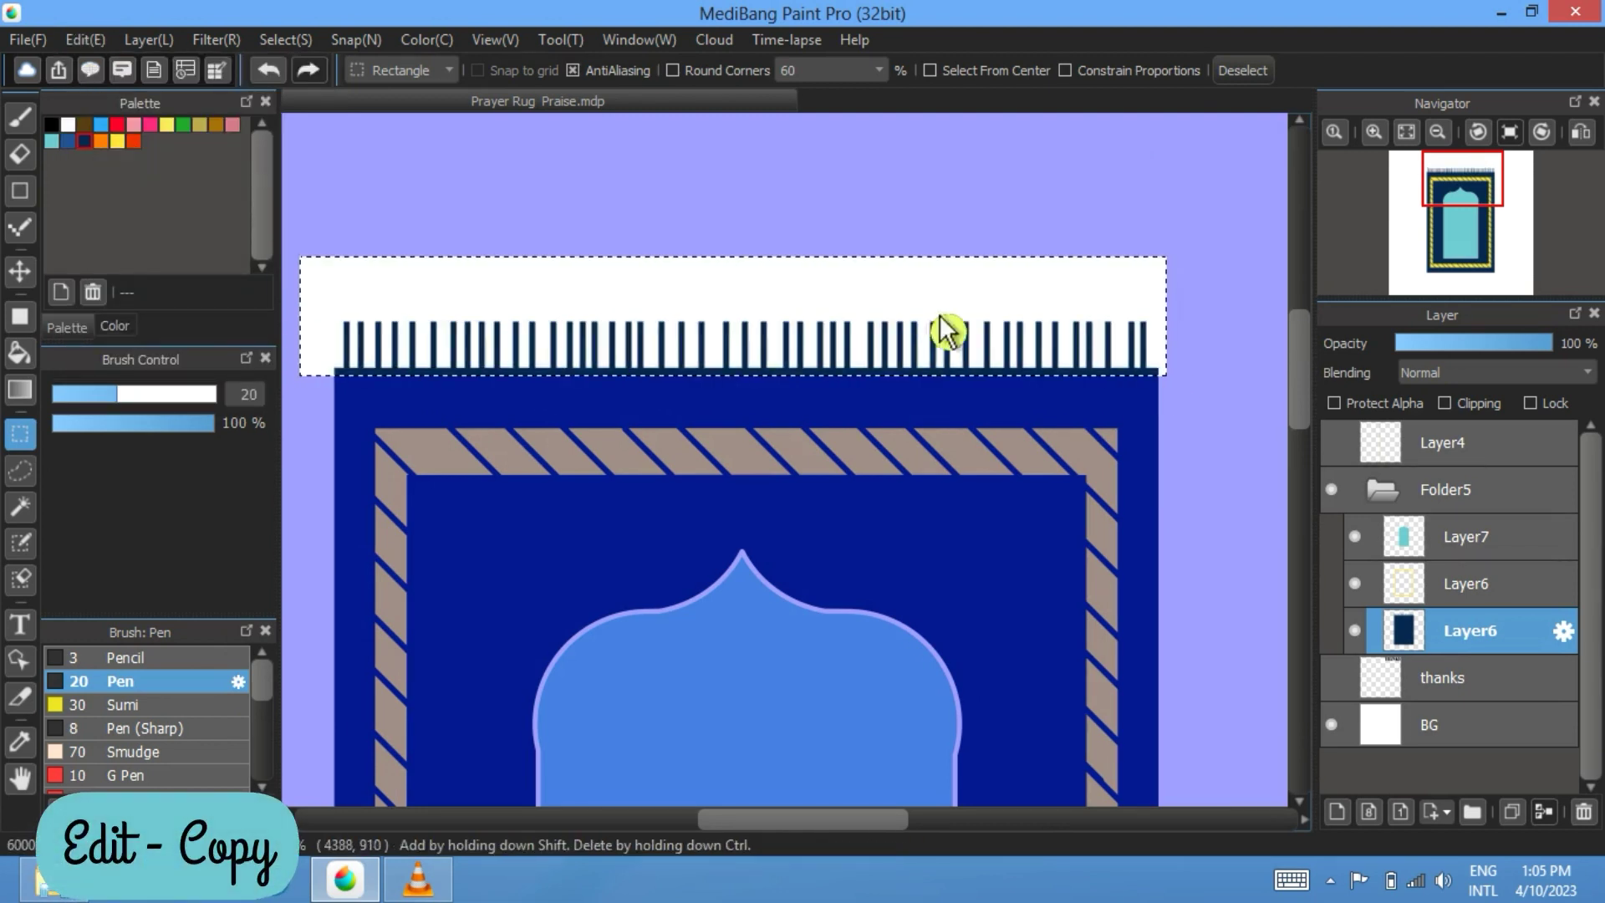
click(84, 39)
click(126, 165)
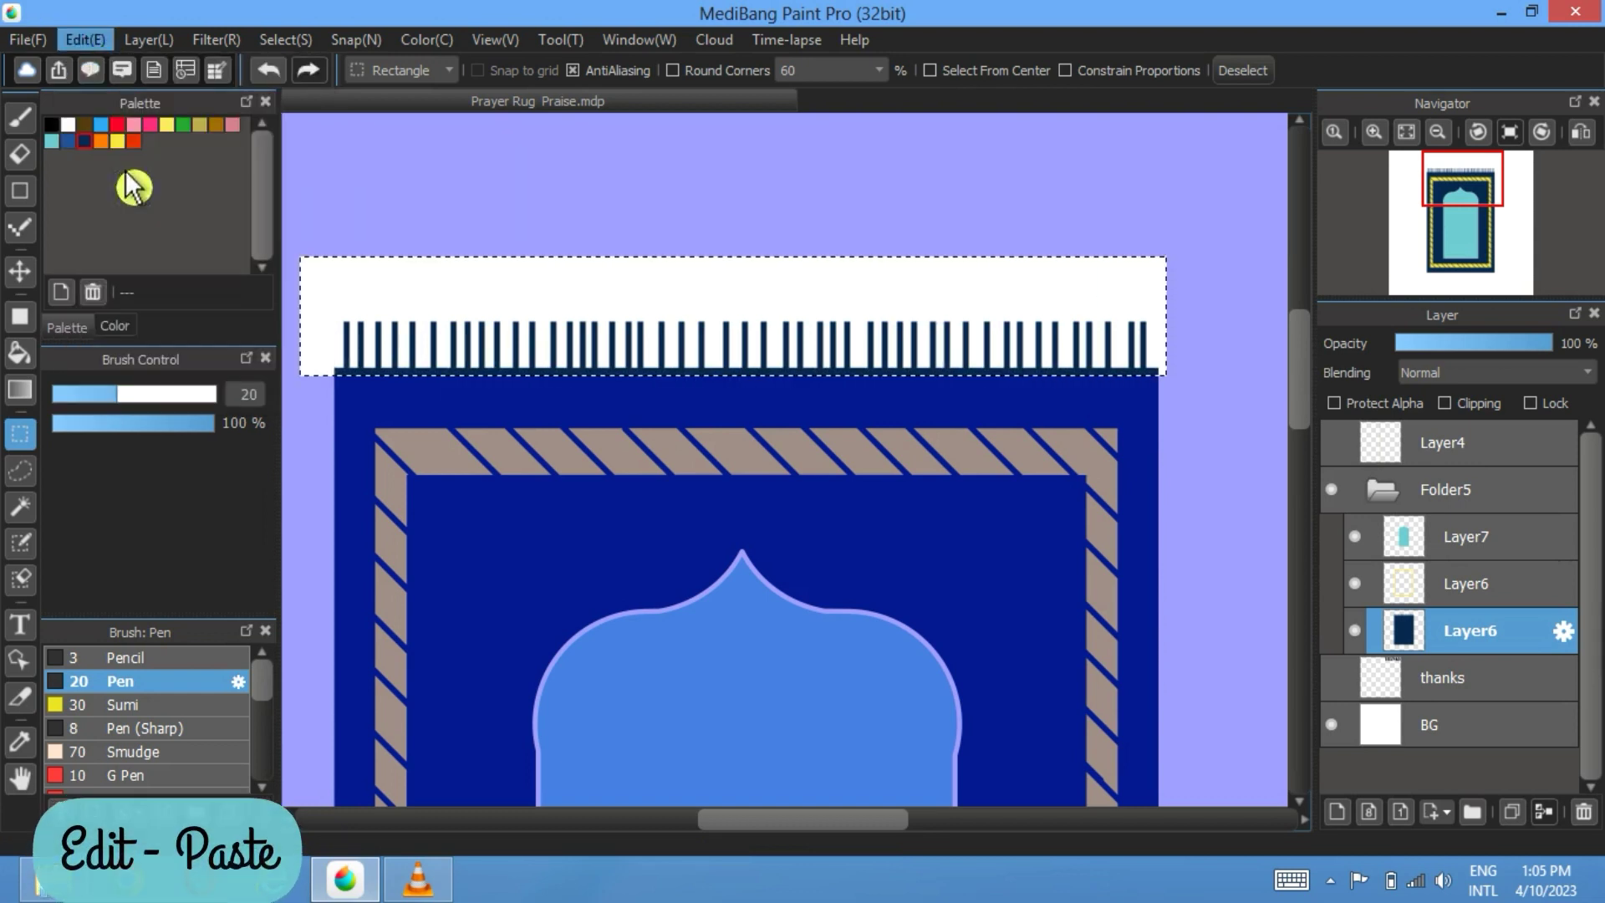
click(84, 39)
click(1263, 77)
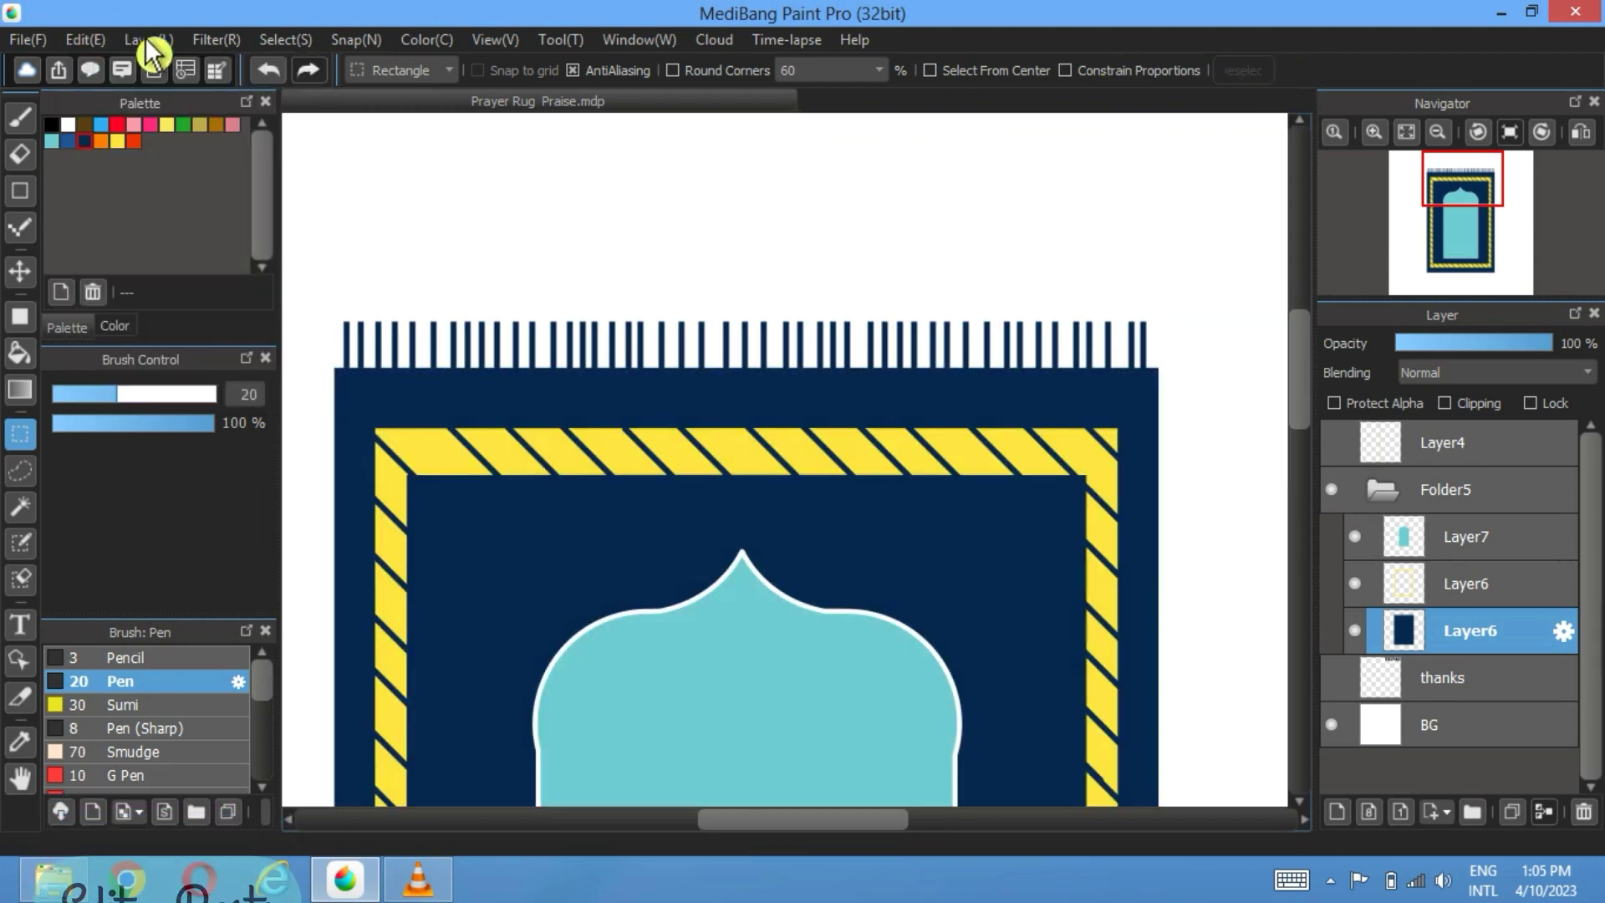
click(98, 41)
click(121, 199)
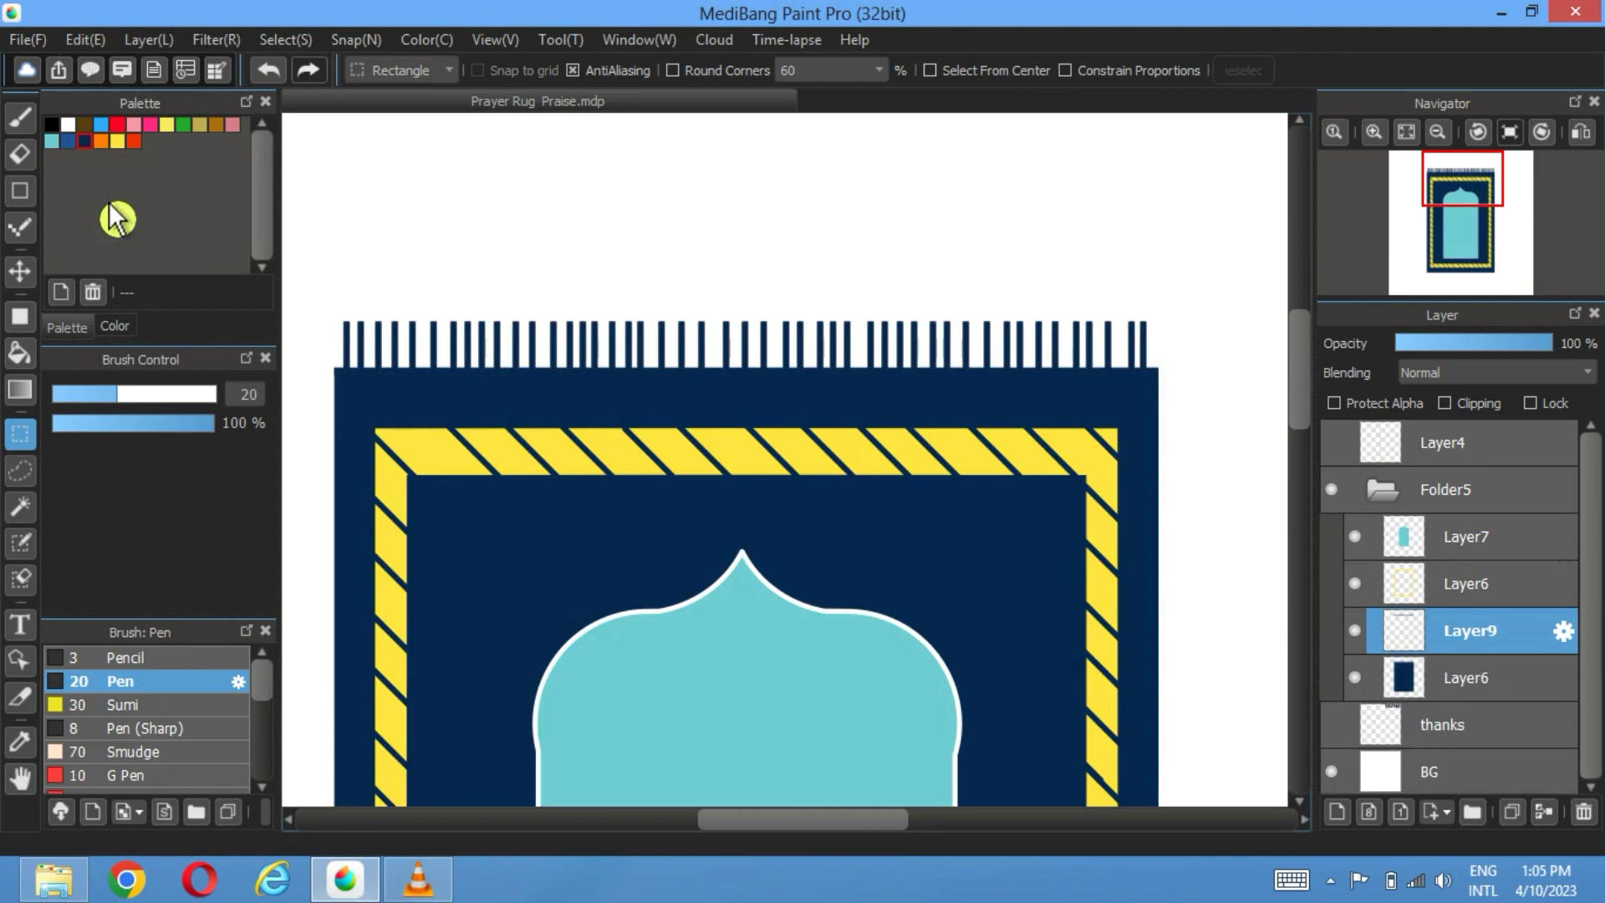
Step: Flip the pasted fringe layer vertically
click(149, 40)
mouse_move(394, 716)
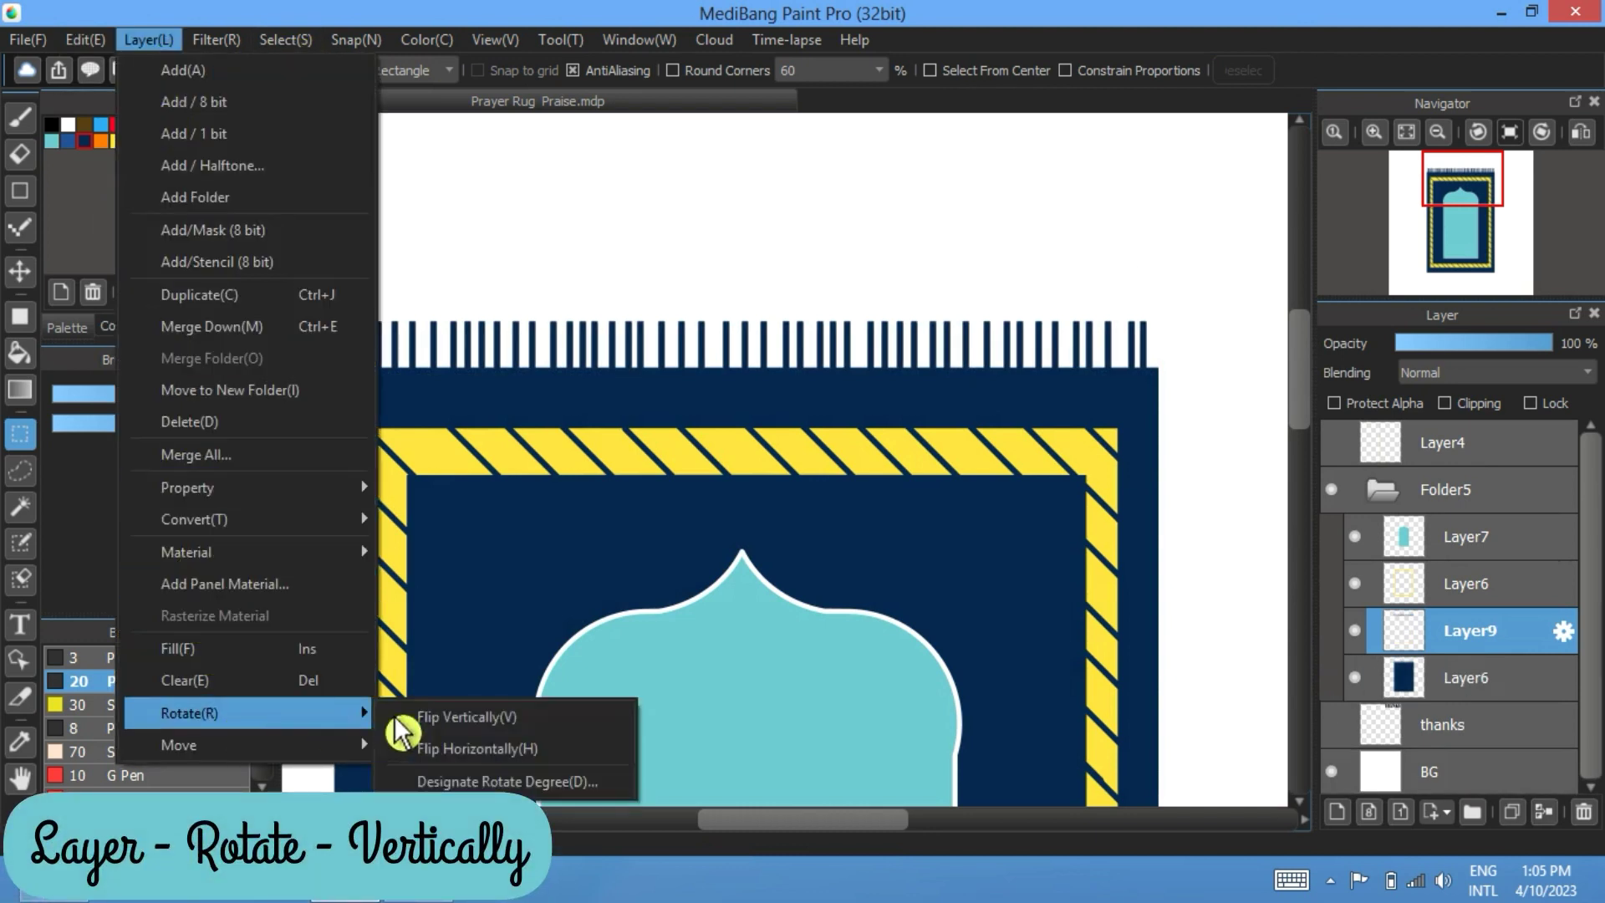
click(452, 715)
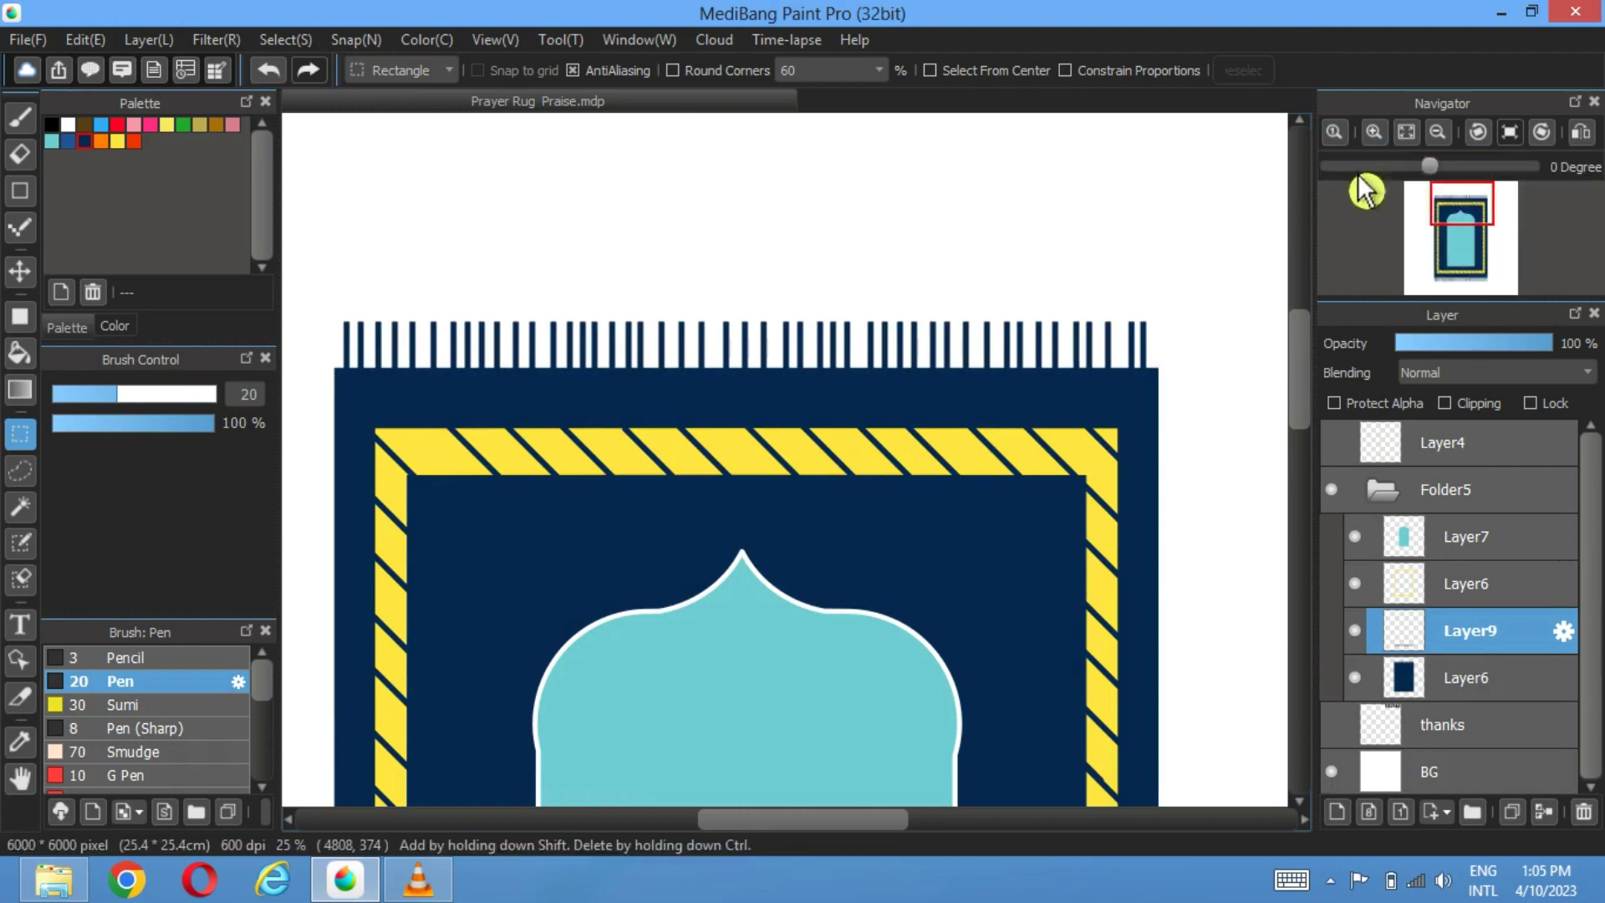
click(1408, 131)
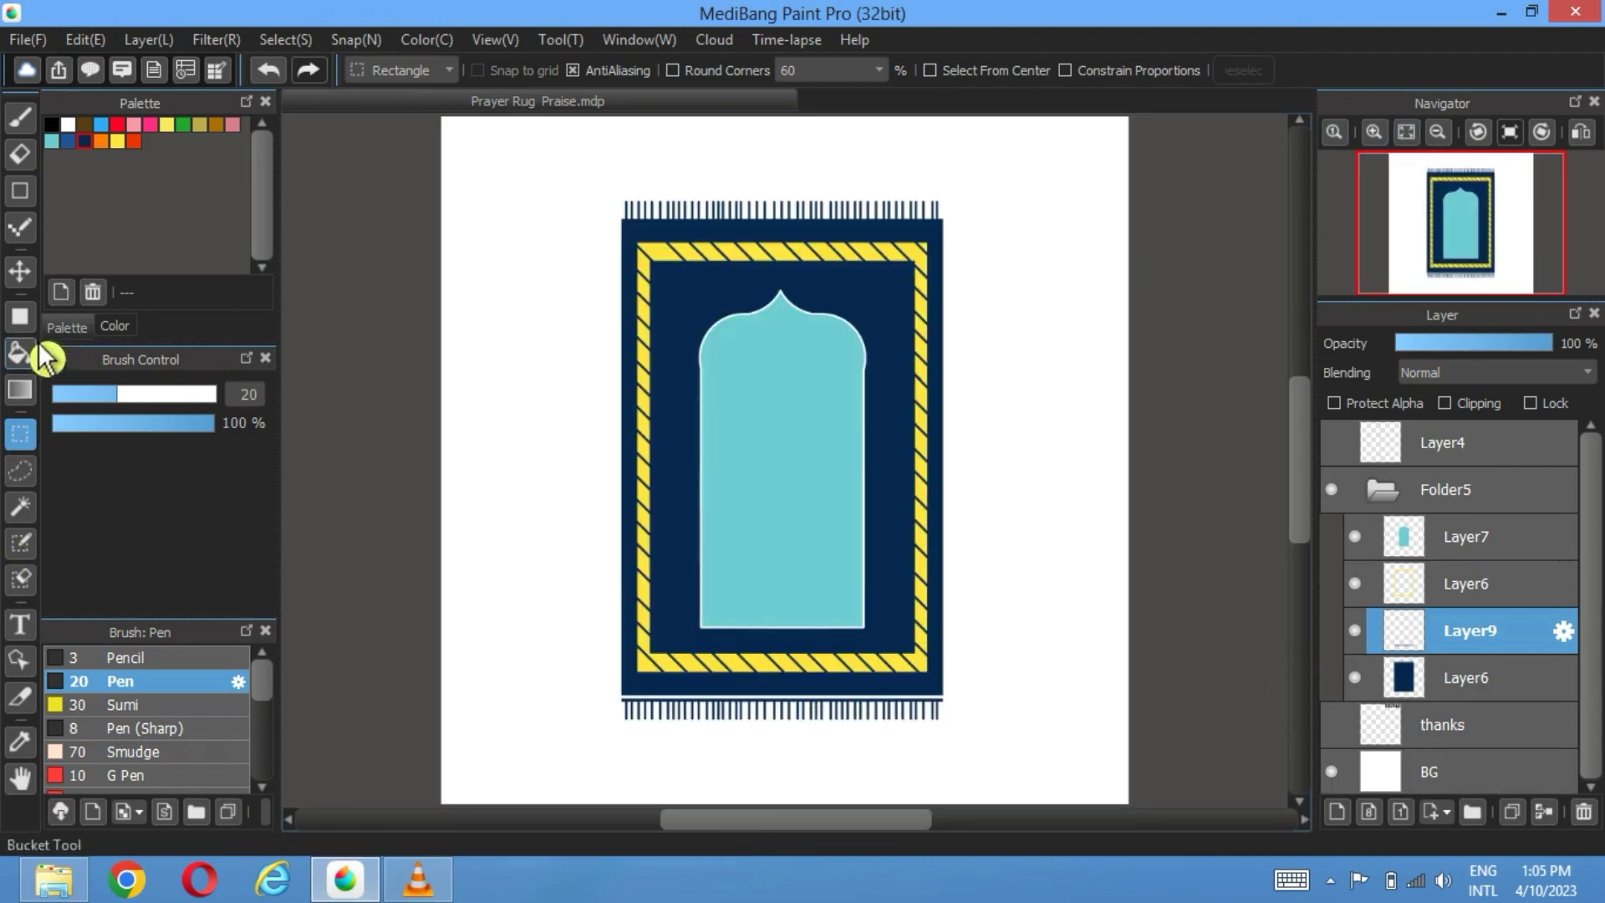
Step: Move the flipped fringe up against the rug's bottom edge and merge it into the navy rectangle's layer
click(20, 271)
scroll(670, 616, up, 3)
drag(866, 669, 746, 417)
drag(718, 511, 717, 494)
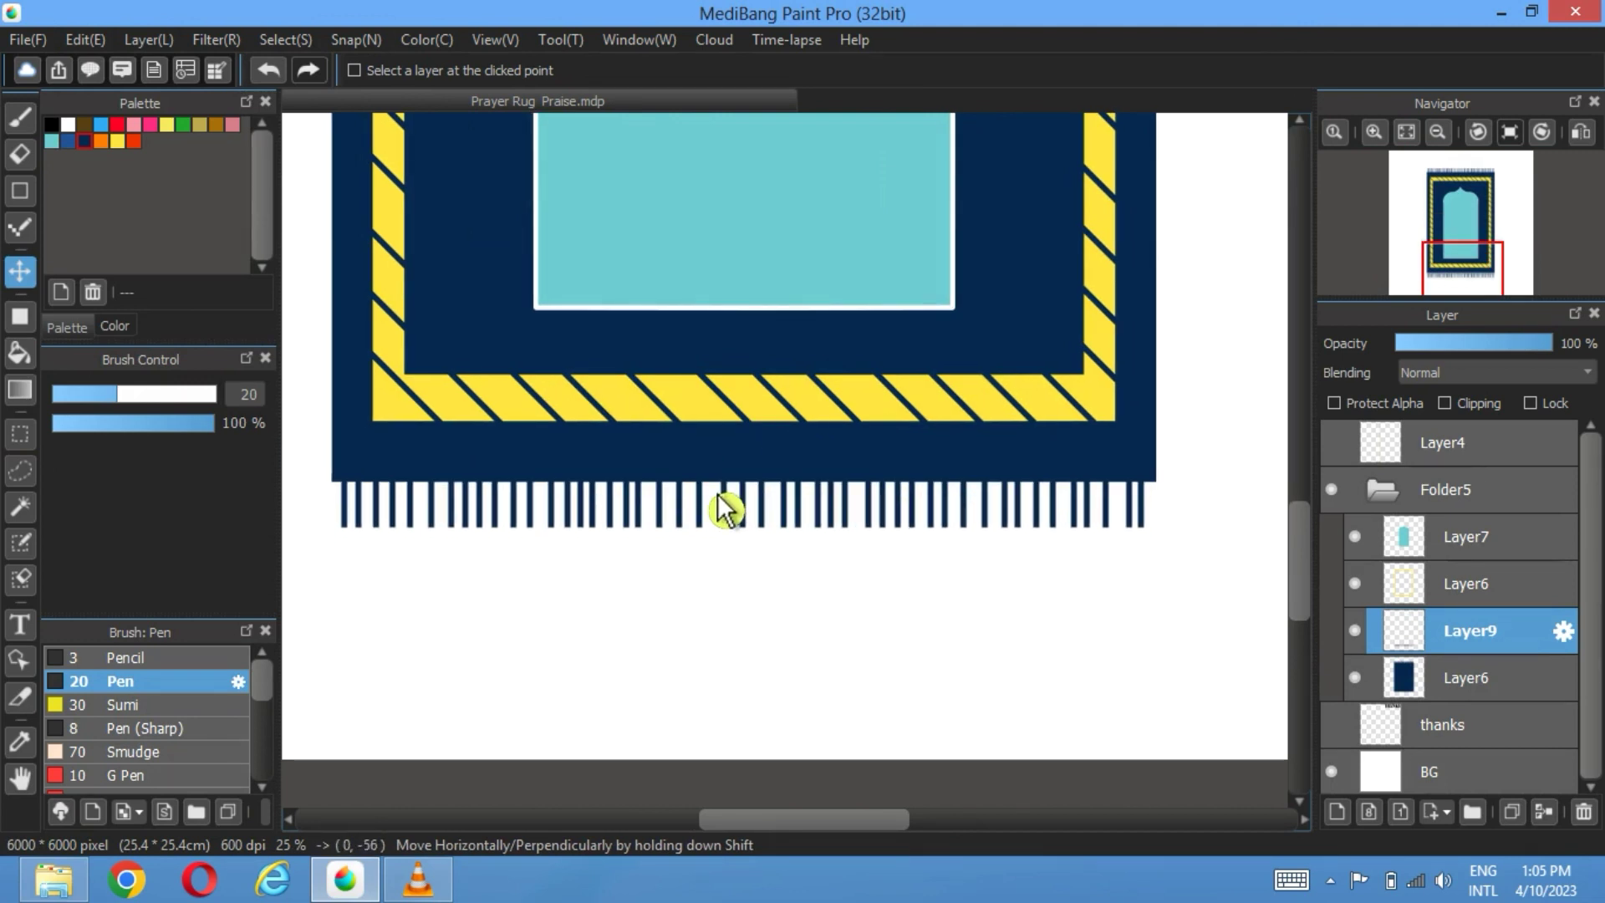
click(1545, 812)
Step: Hide the yellow frame and turquoise arch layers, switch to the Magic Wand, and show both layers again
click(1355, 583)
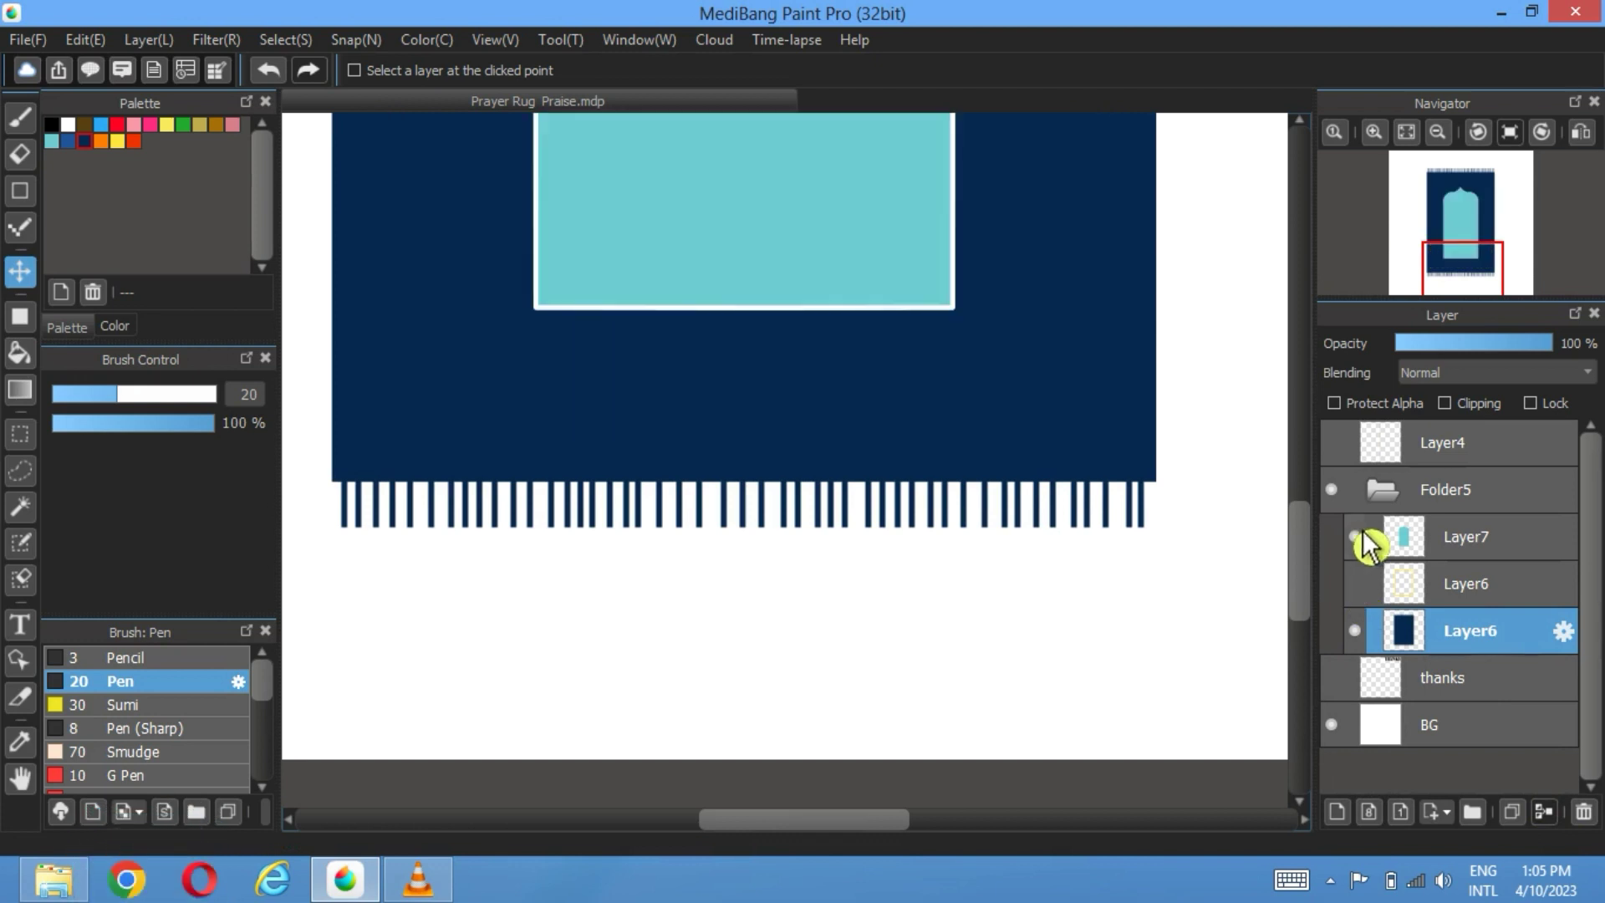
click(1356, 536)
key(w)
click(1356, 583)
click(1356, 536)
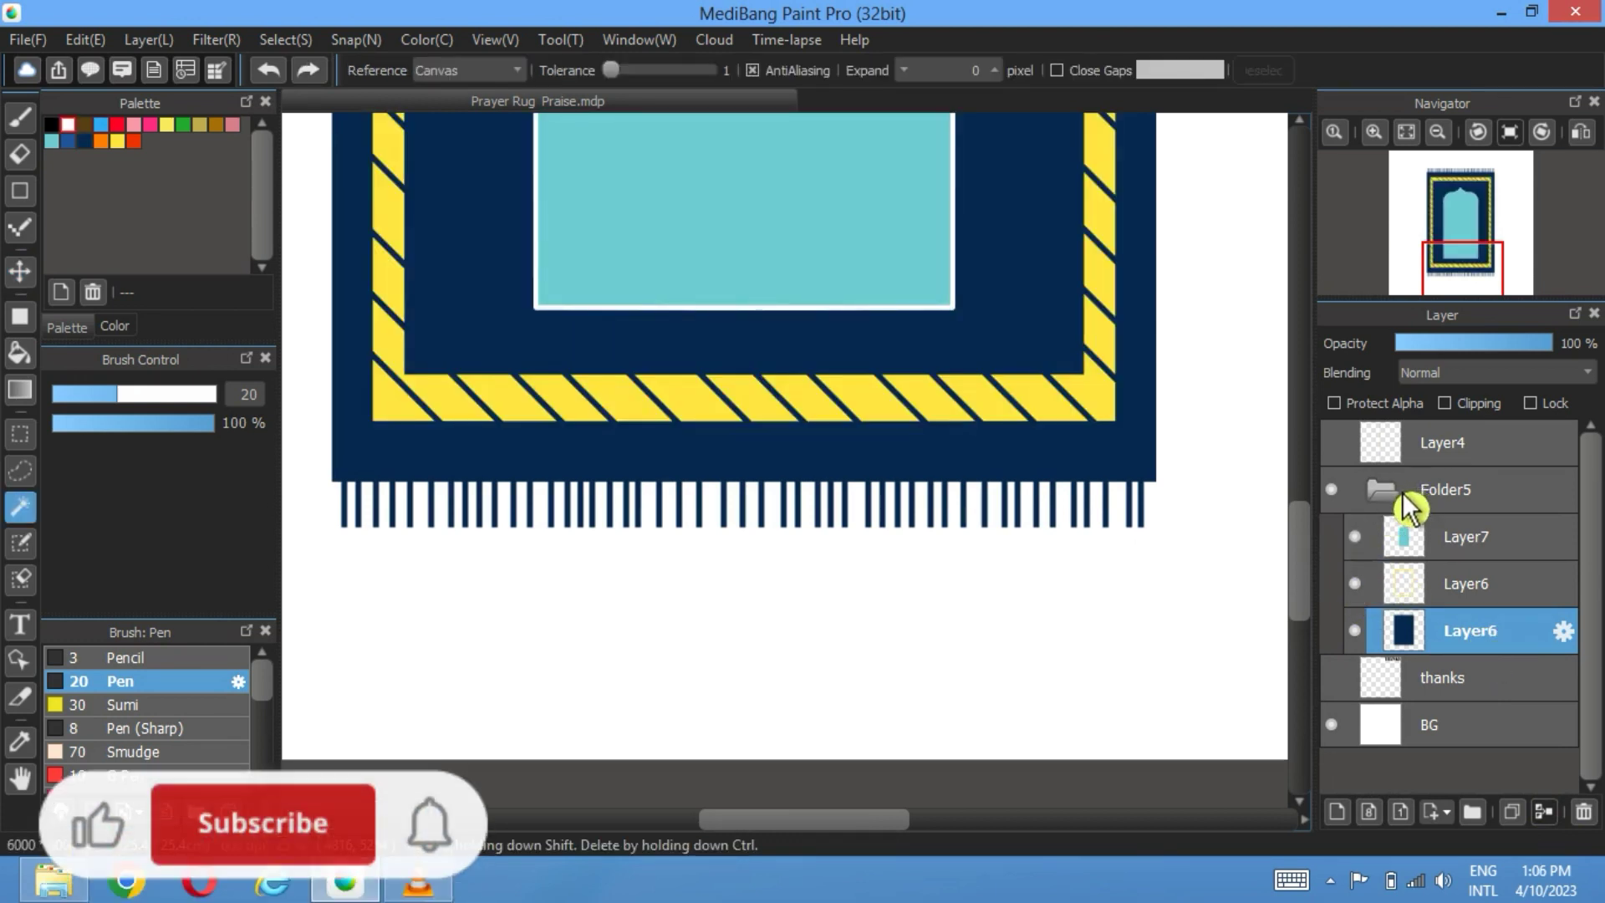
Step: Collapse the rug's folder and move the whole rug to the left side of the canvas
click(1406, 131)
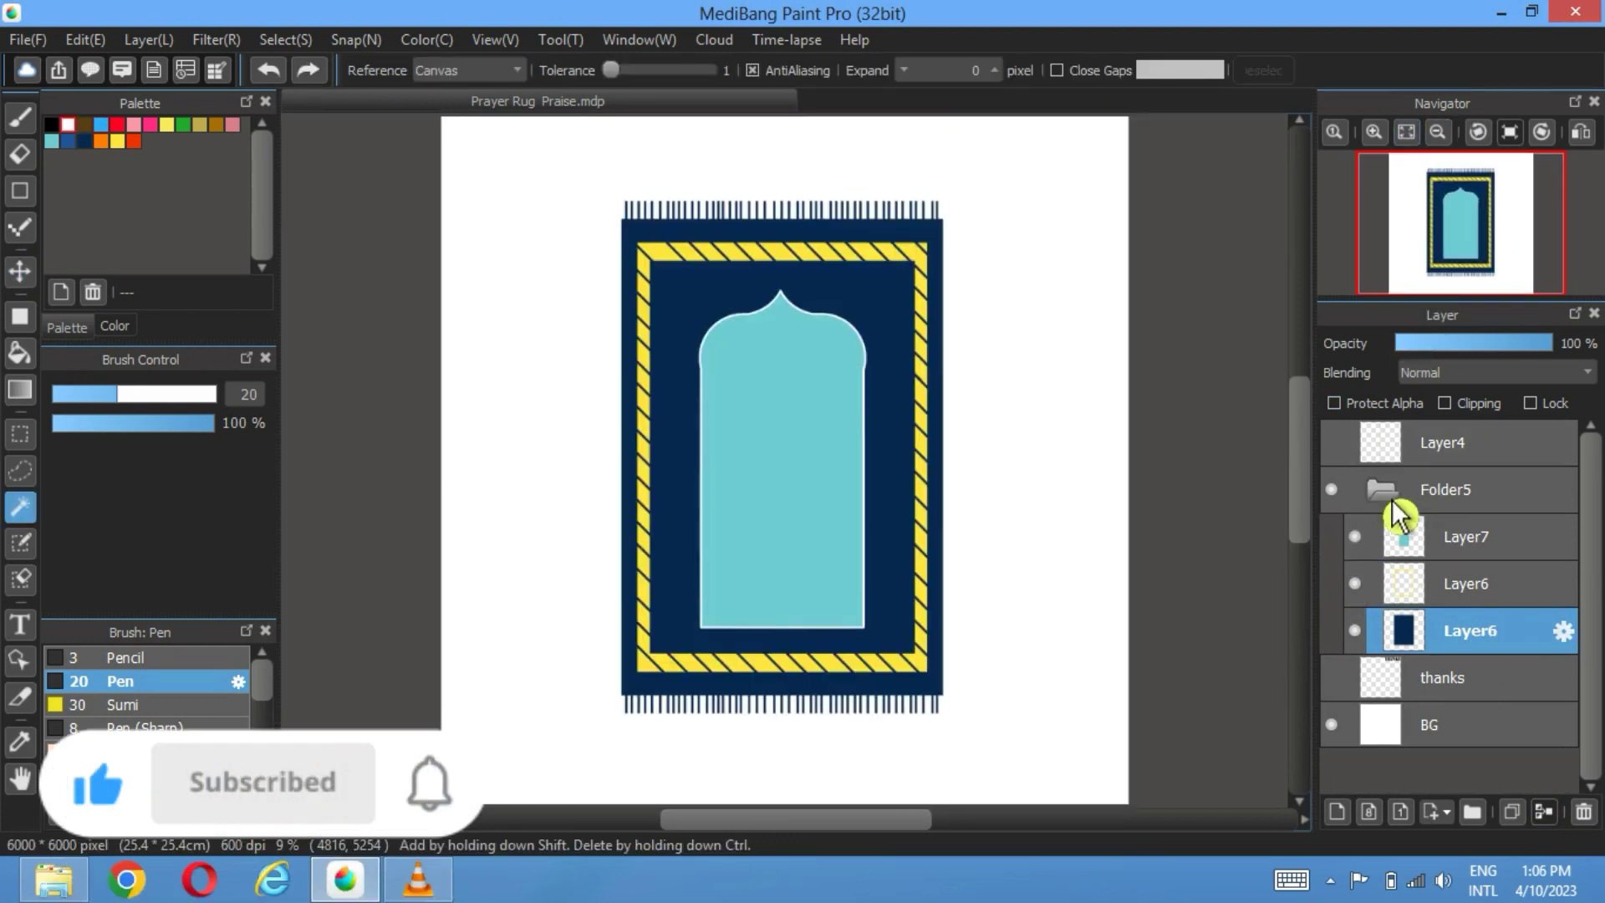
click(1380, 491)
click(20, 271)
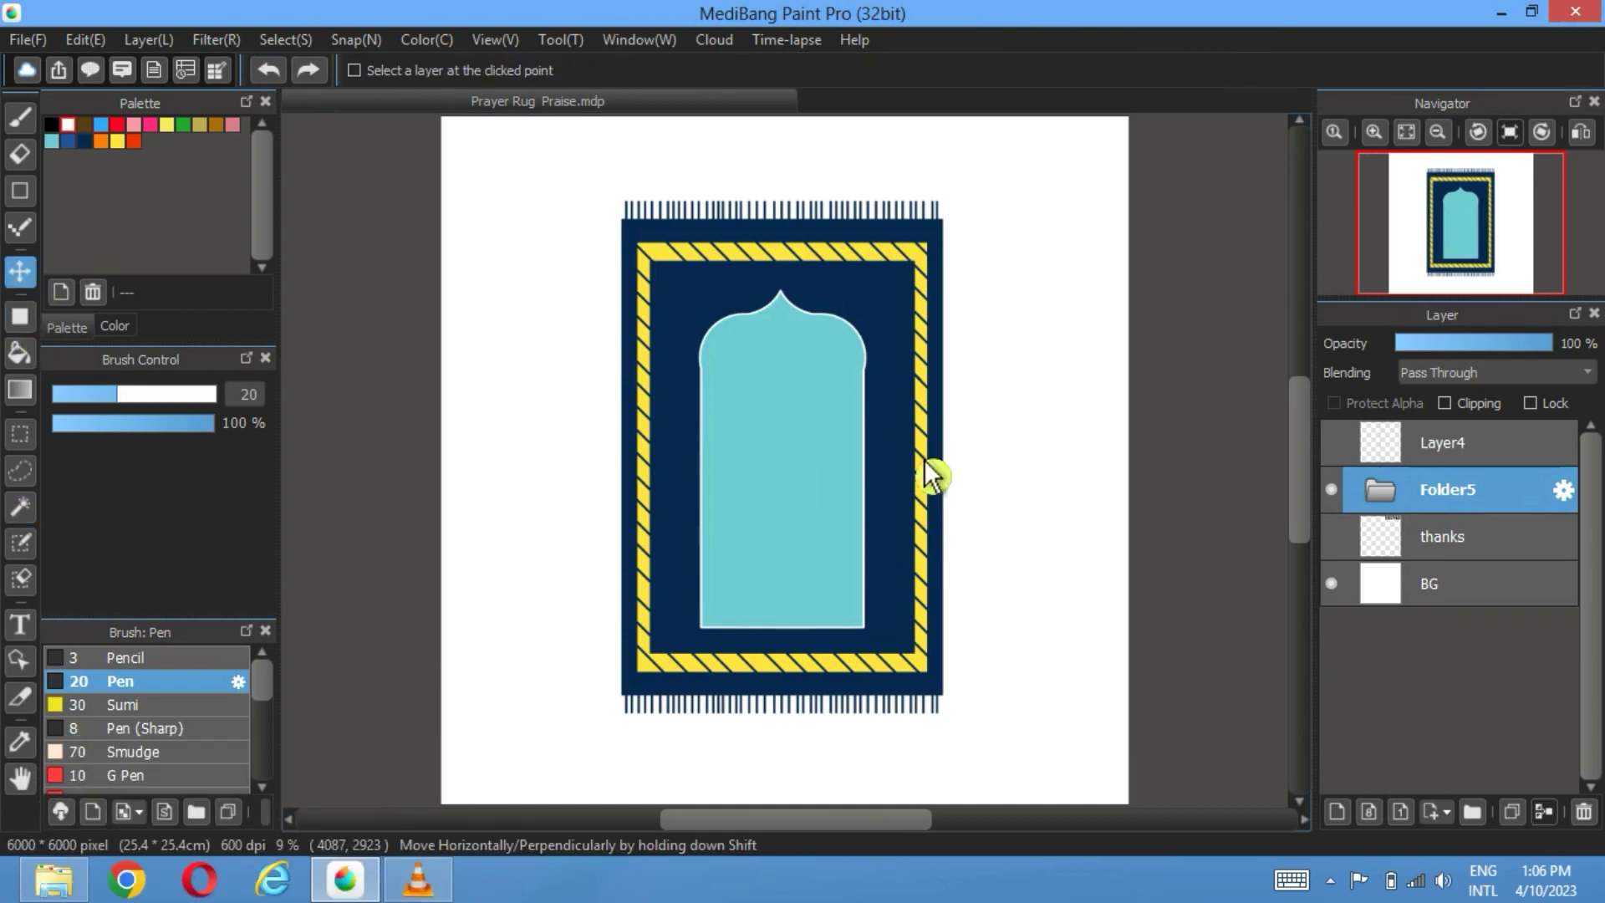
drag(925, 466, 765, 507)
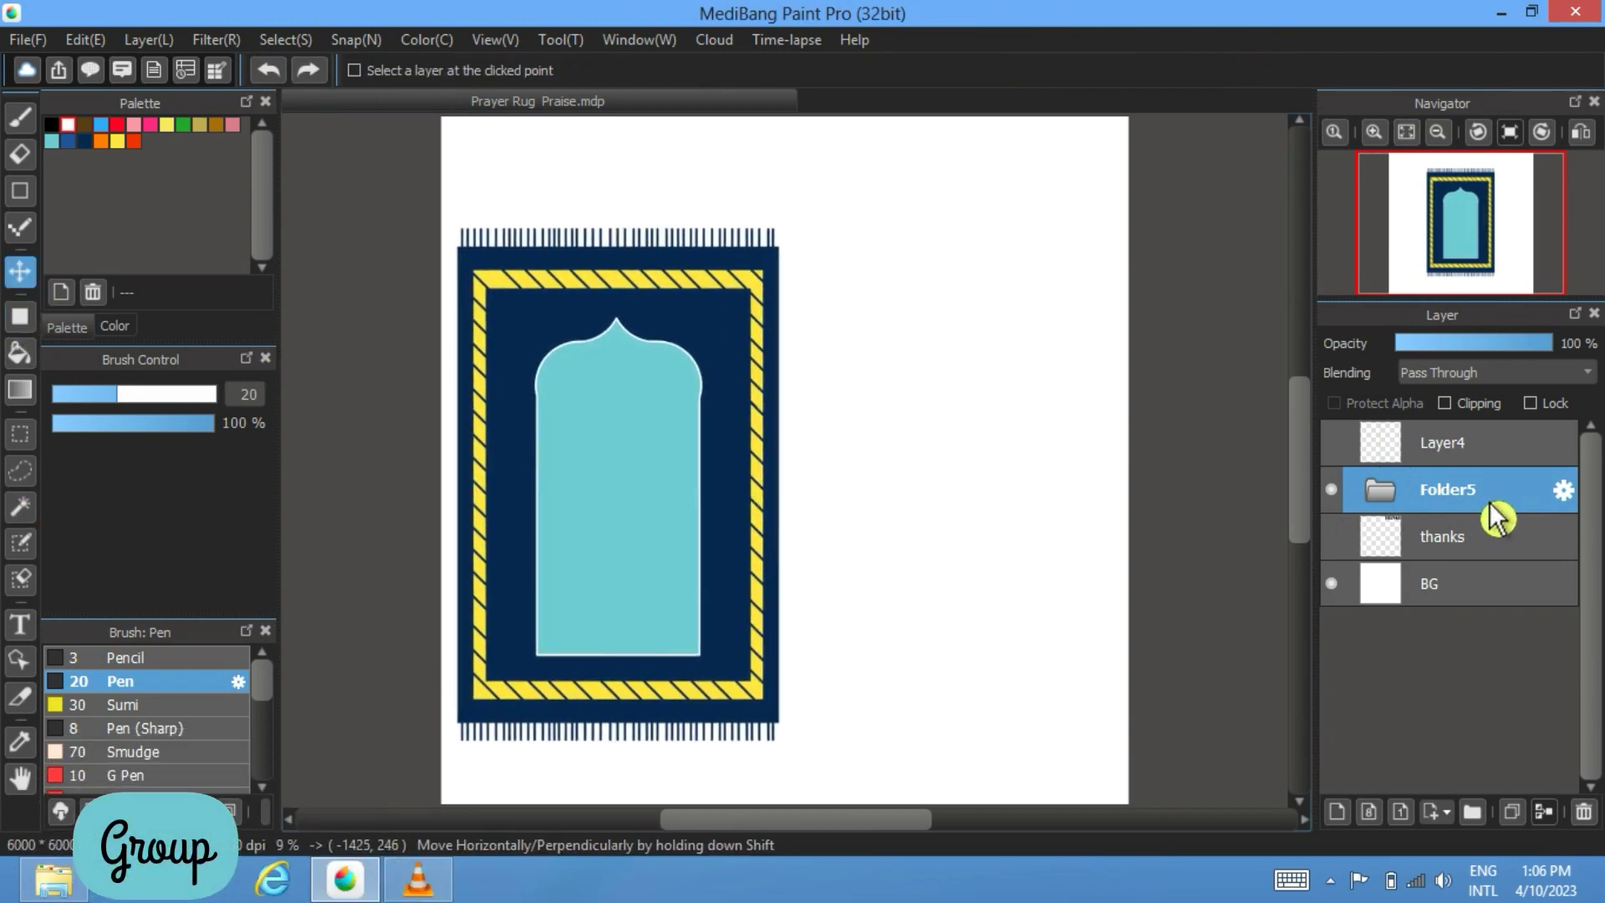
Step: Add a new folder containing a new layer above the rug's folder, and delete the empty Layer4
click(1473, 812)
click(1337, 812)
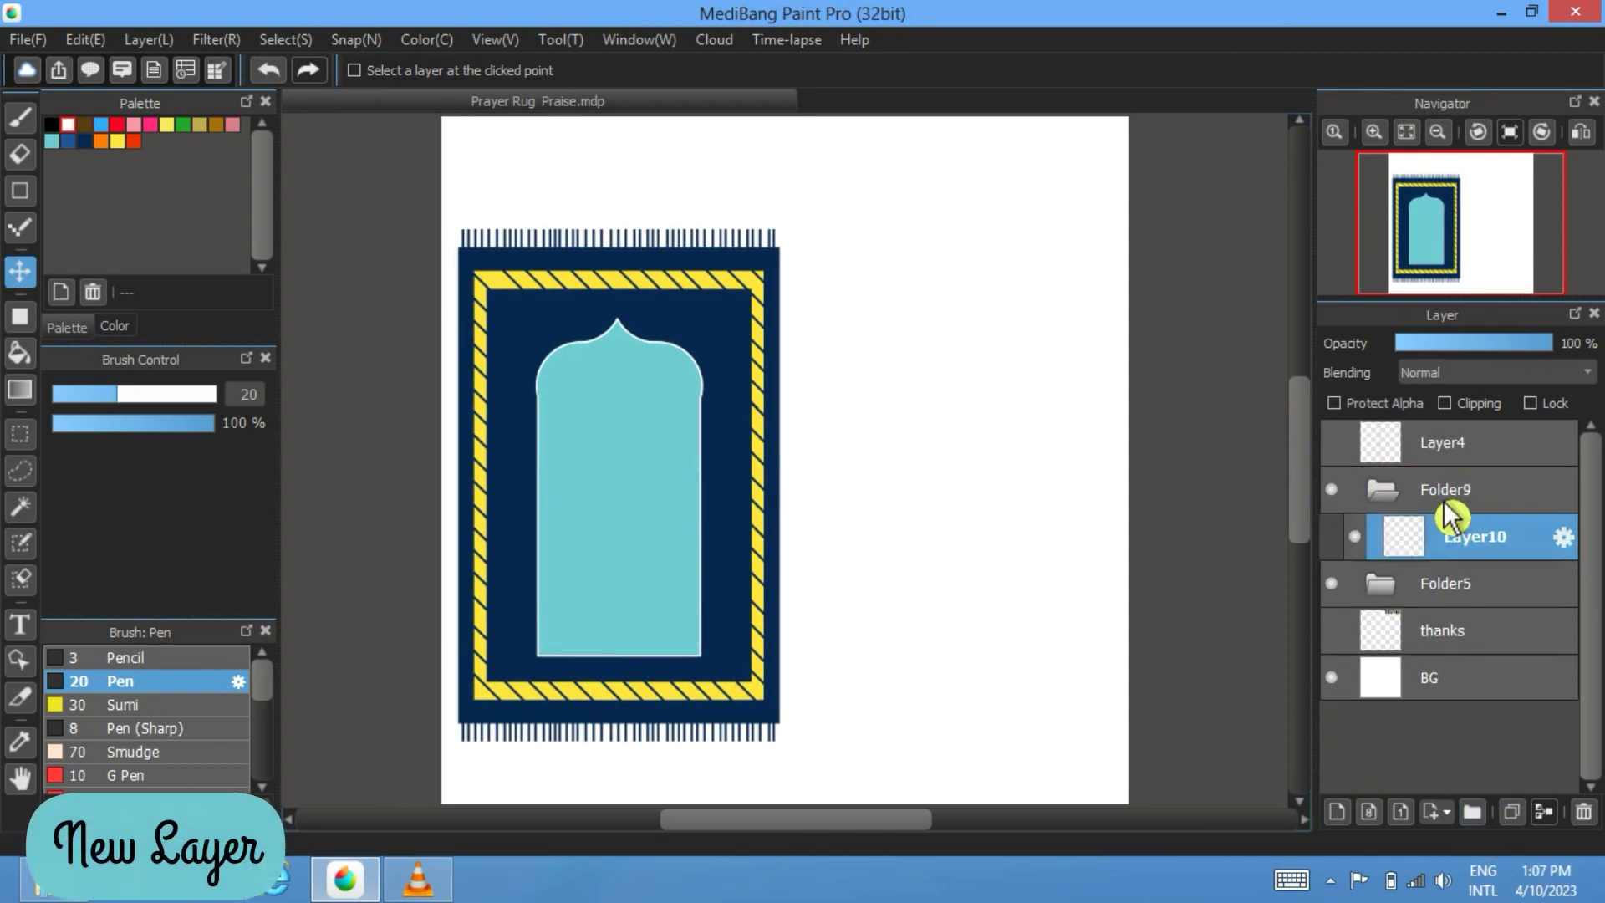
click(1480, 456)
click(1584, 812)
click(1495, 502)
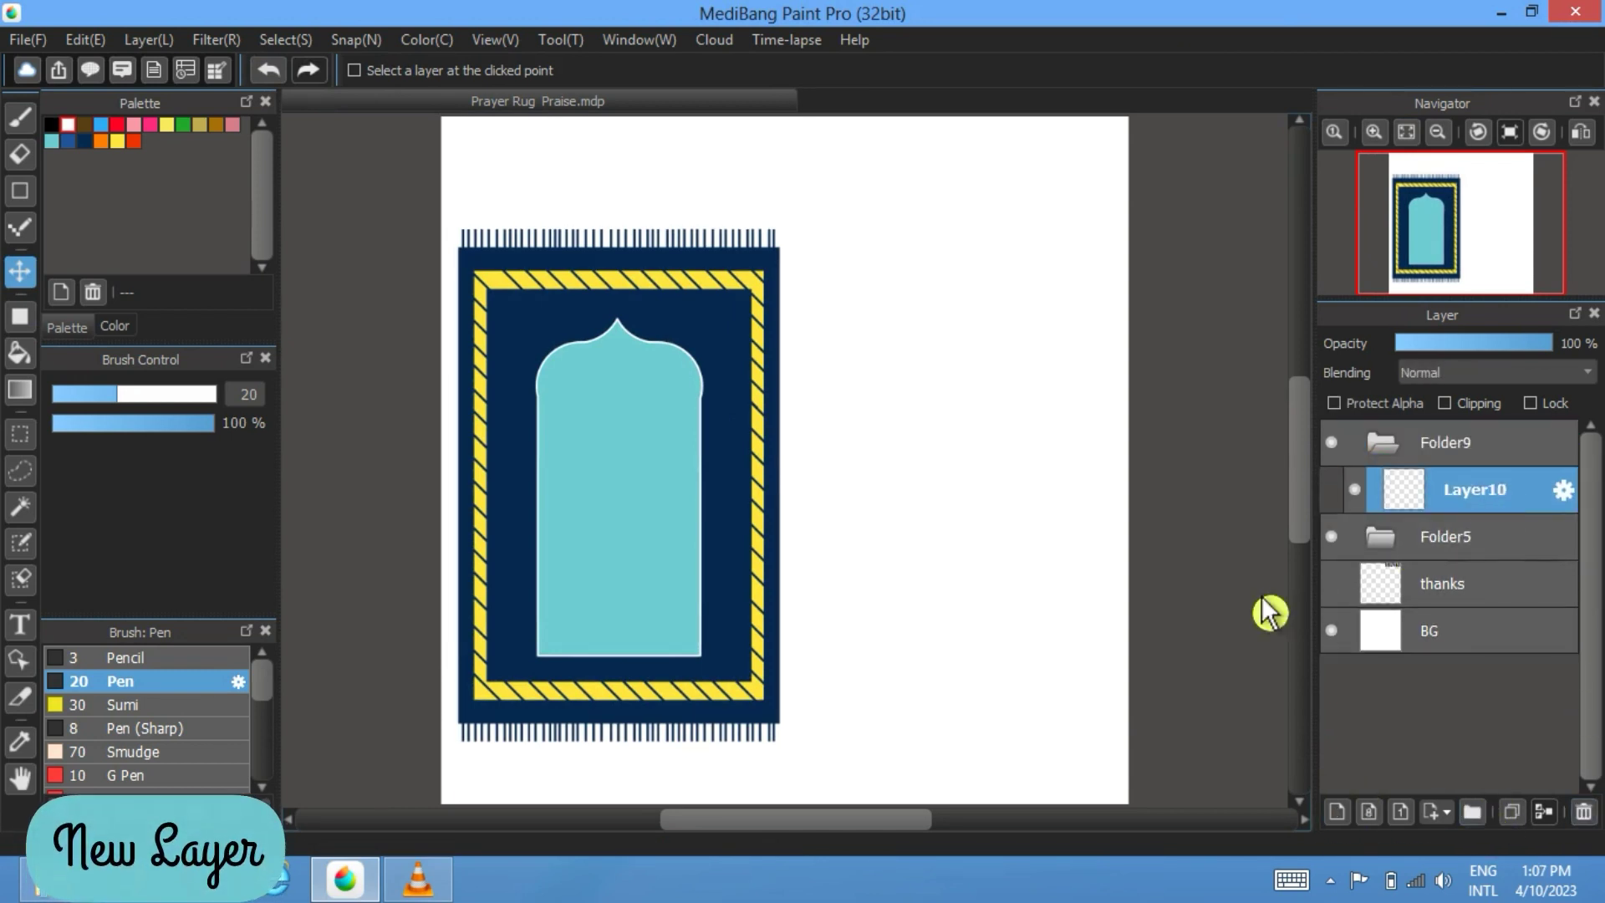
Step: Draw a small filled blue circle to the right of the rug using the Ellipse fill with constrained proportions
click(20, 316)
click(401, 70)
click(391, 117)
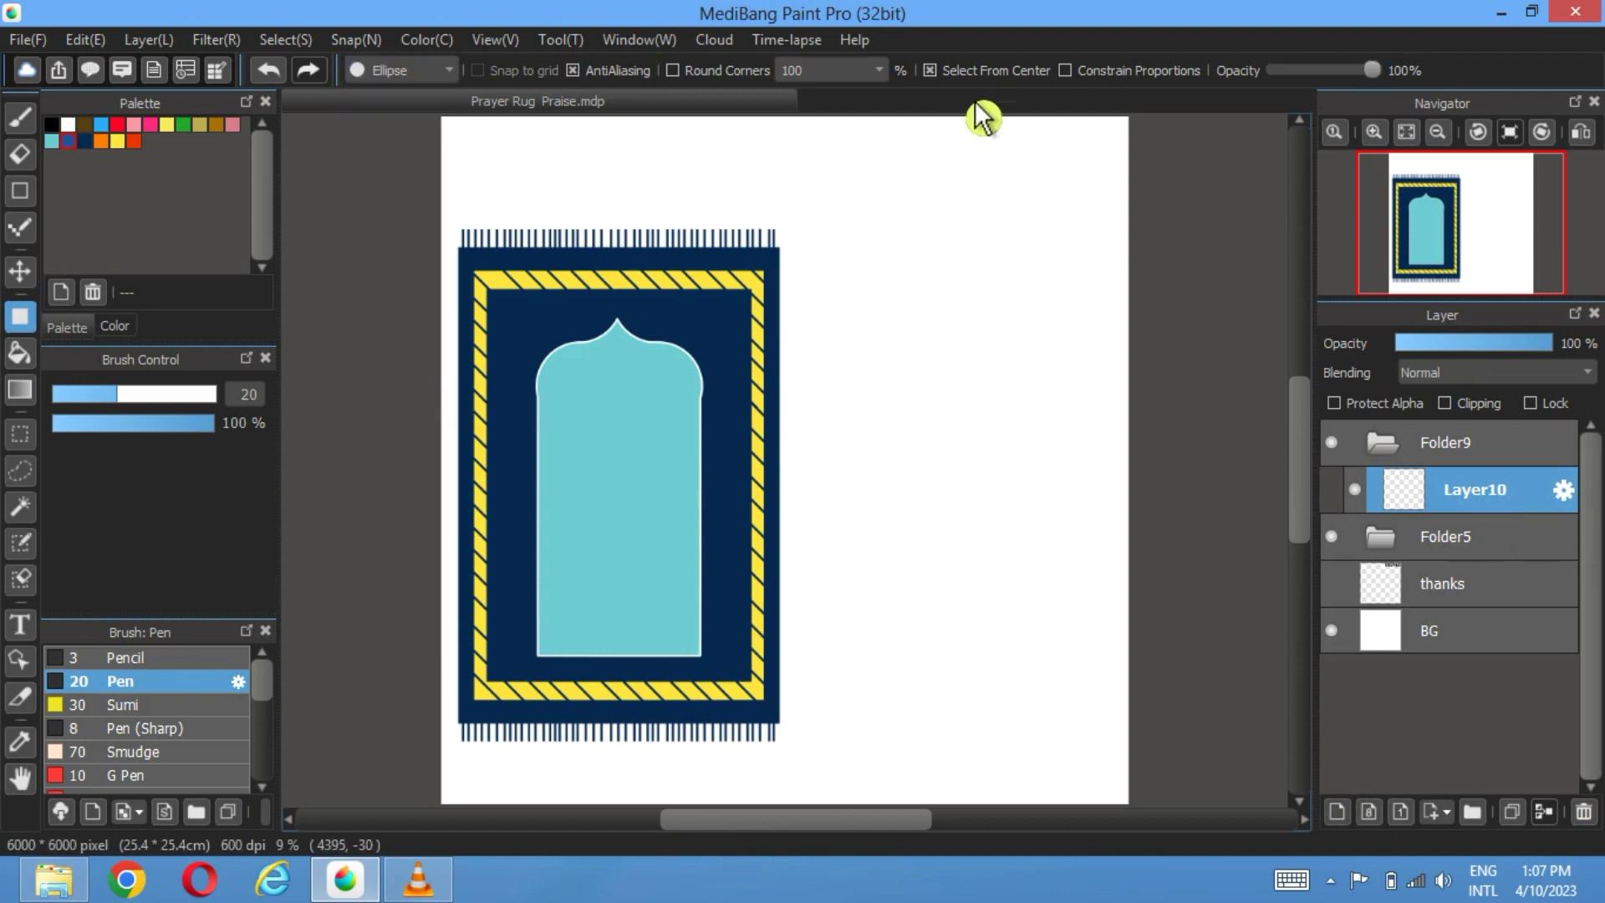
click(1067, 74)
scroll(1004, 359, up, 3)
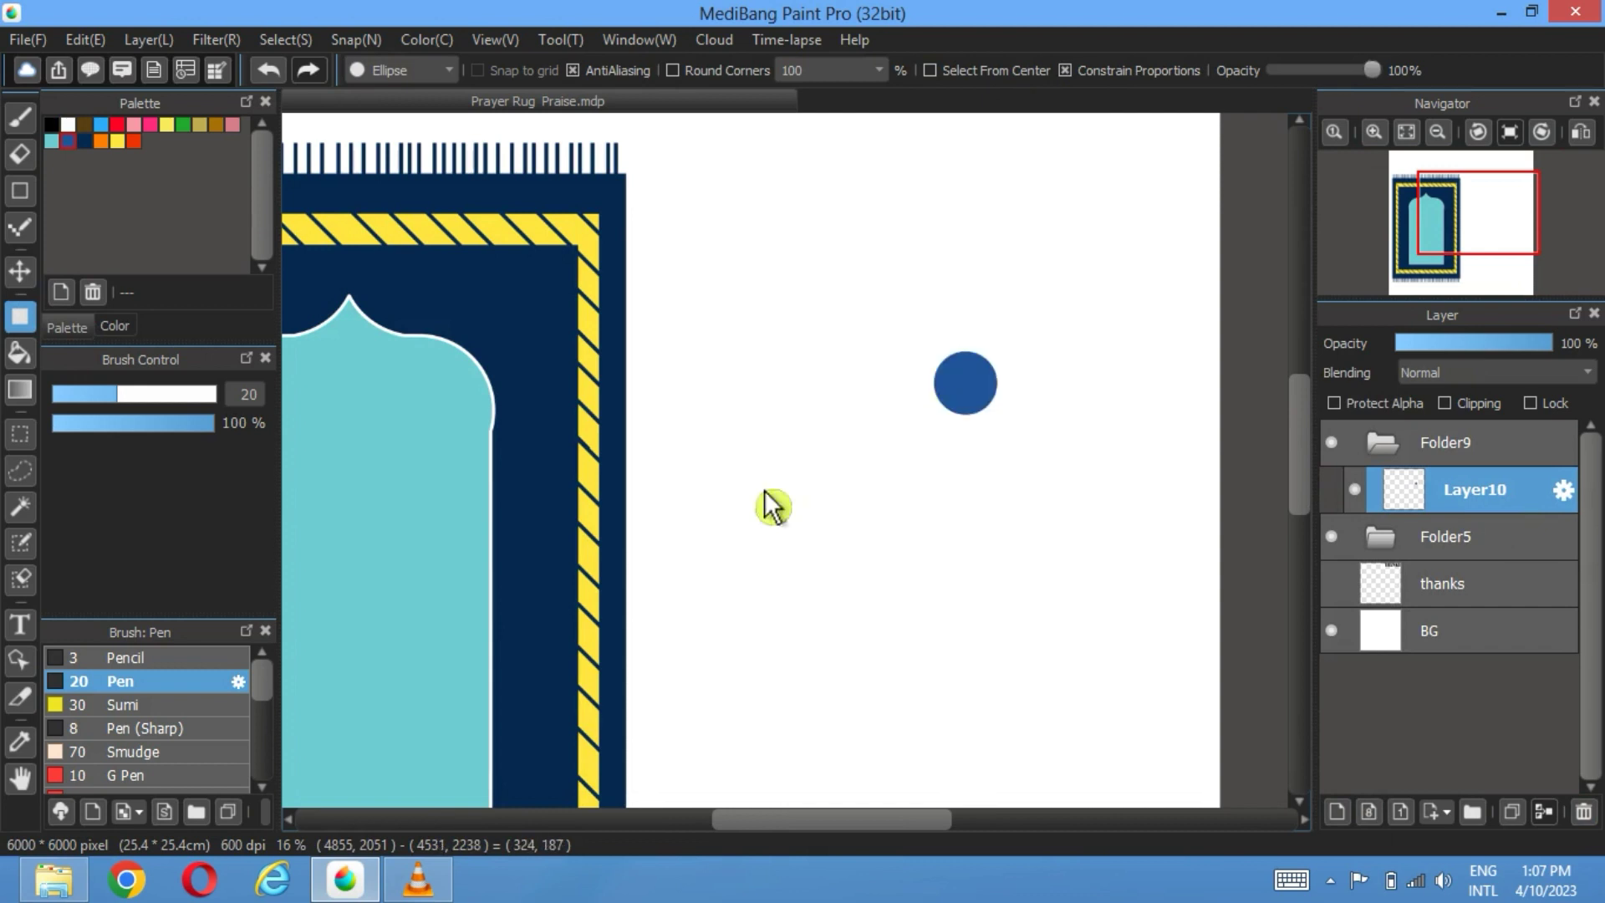
Step: Select the blue circle with the Magic Wand, draw a 20-pixel black selection border on its boundary, and deselect
click(22, 507)
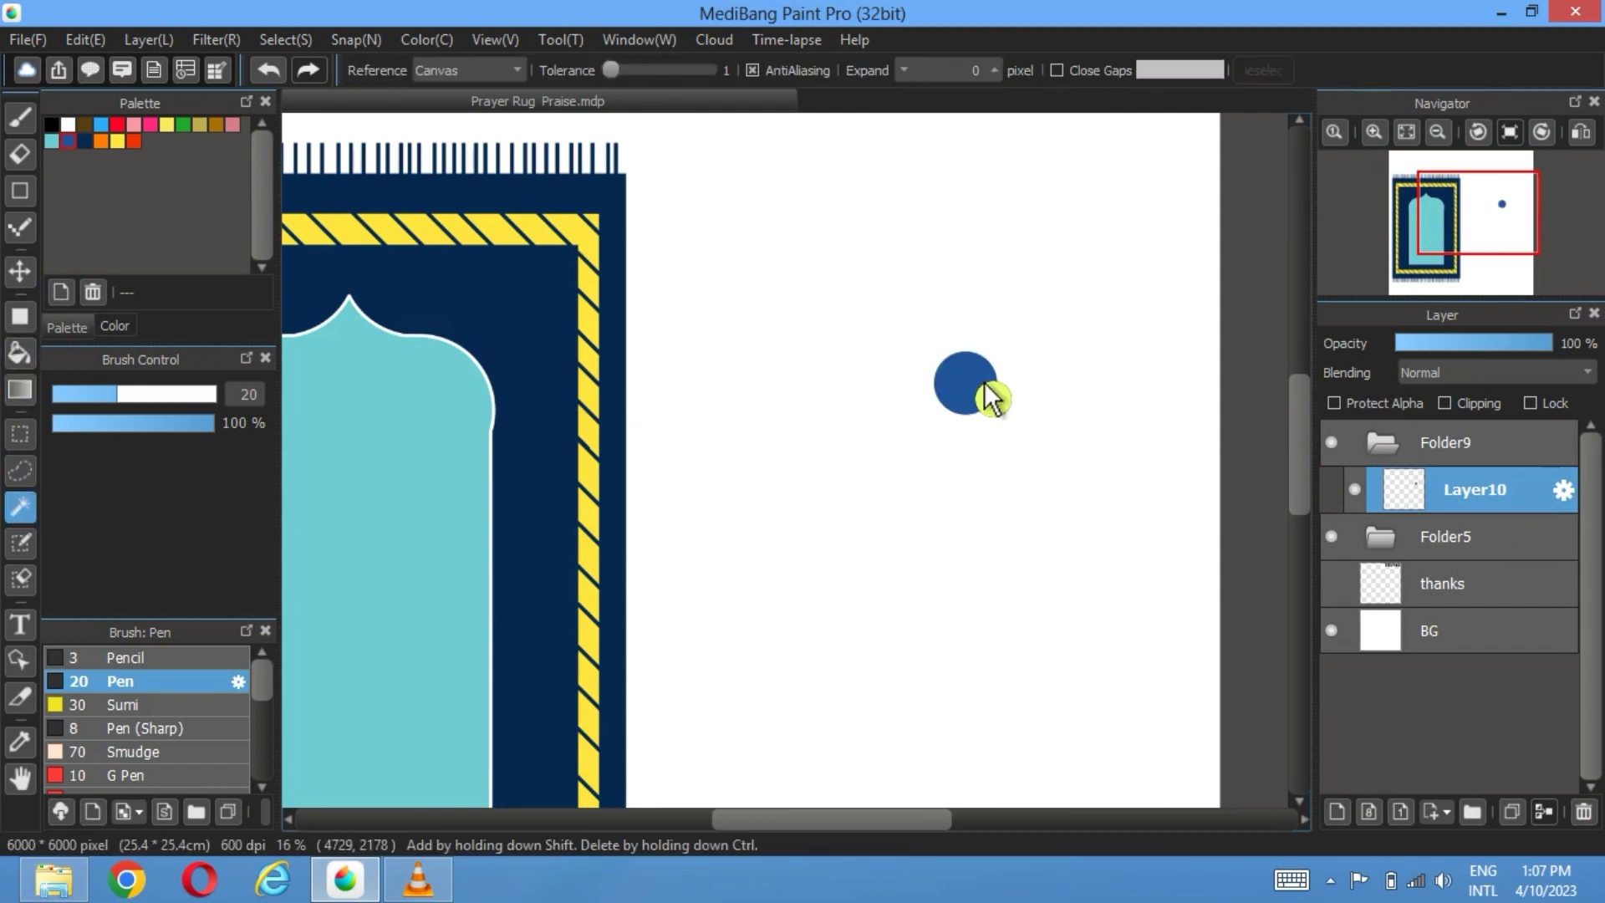
click(986, 386)
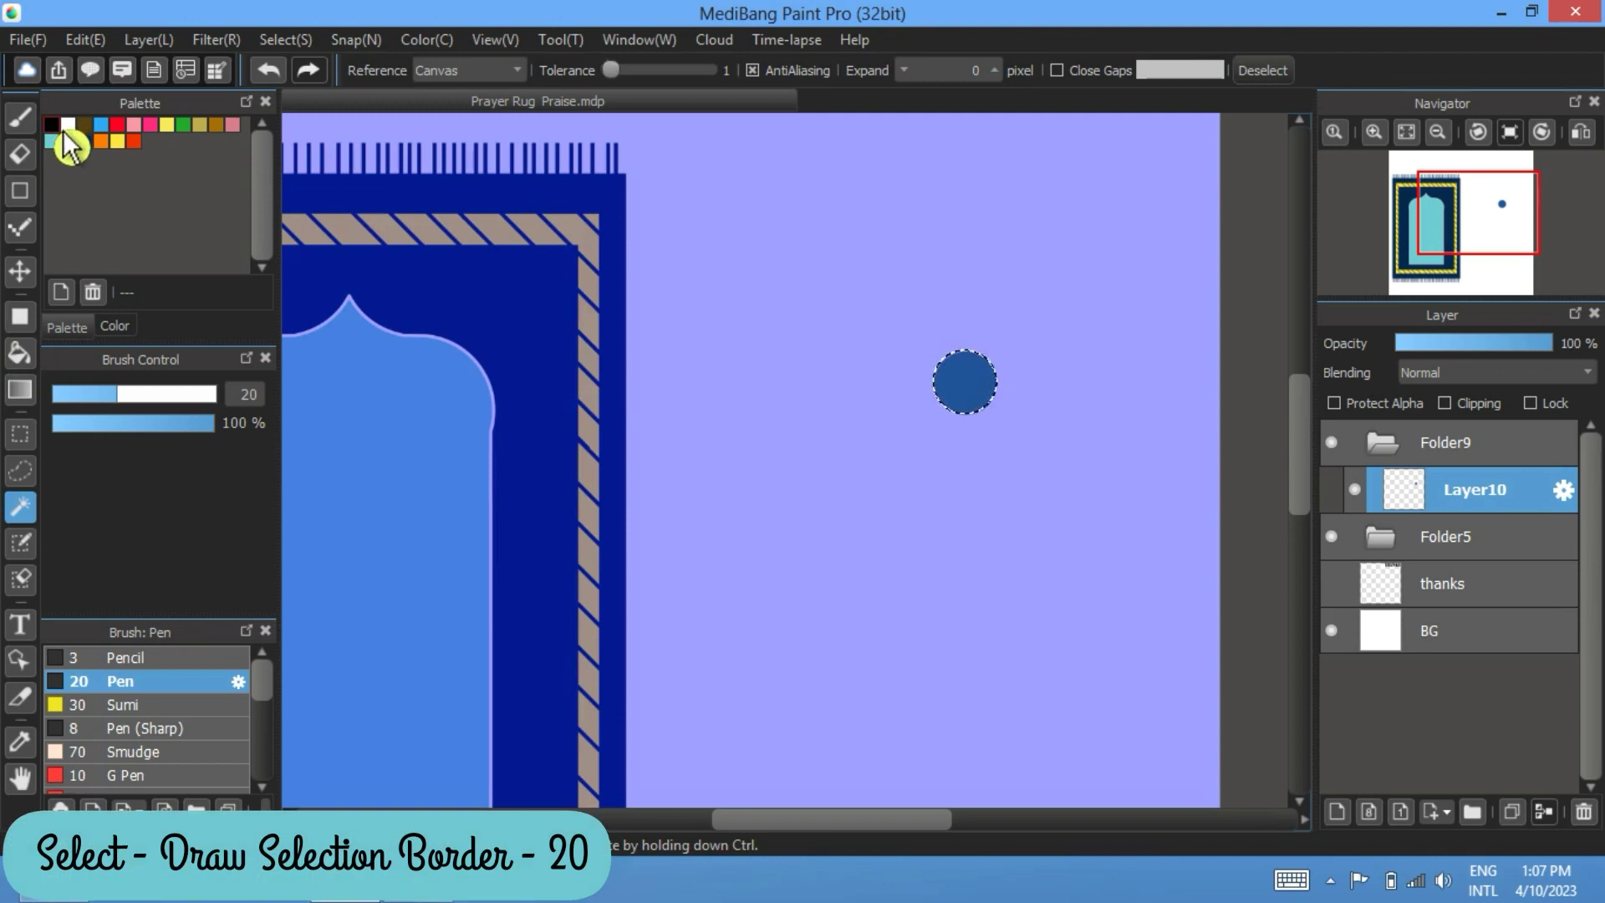
click(285, 39)
click(351, 391)
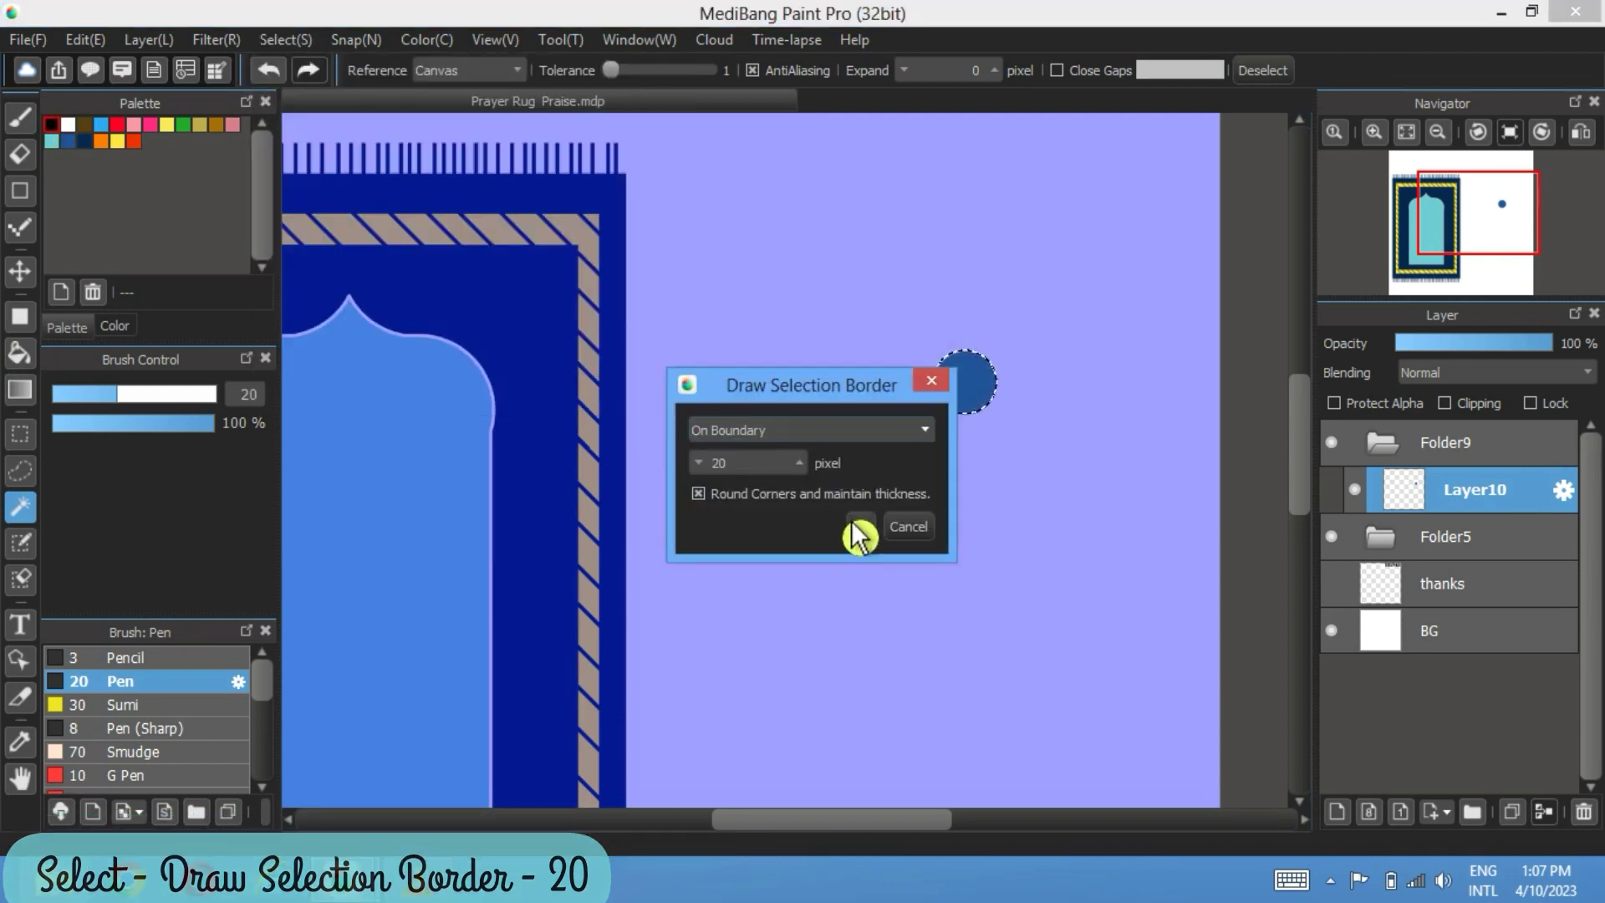
click(861, 527)
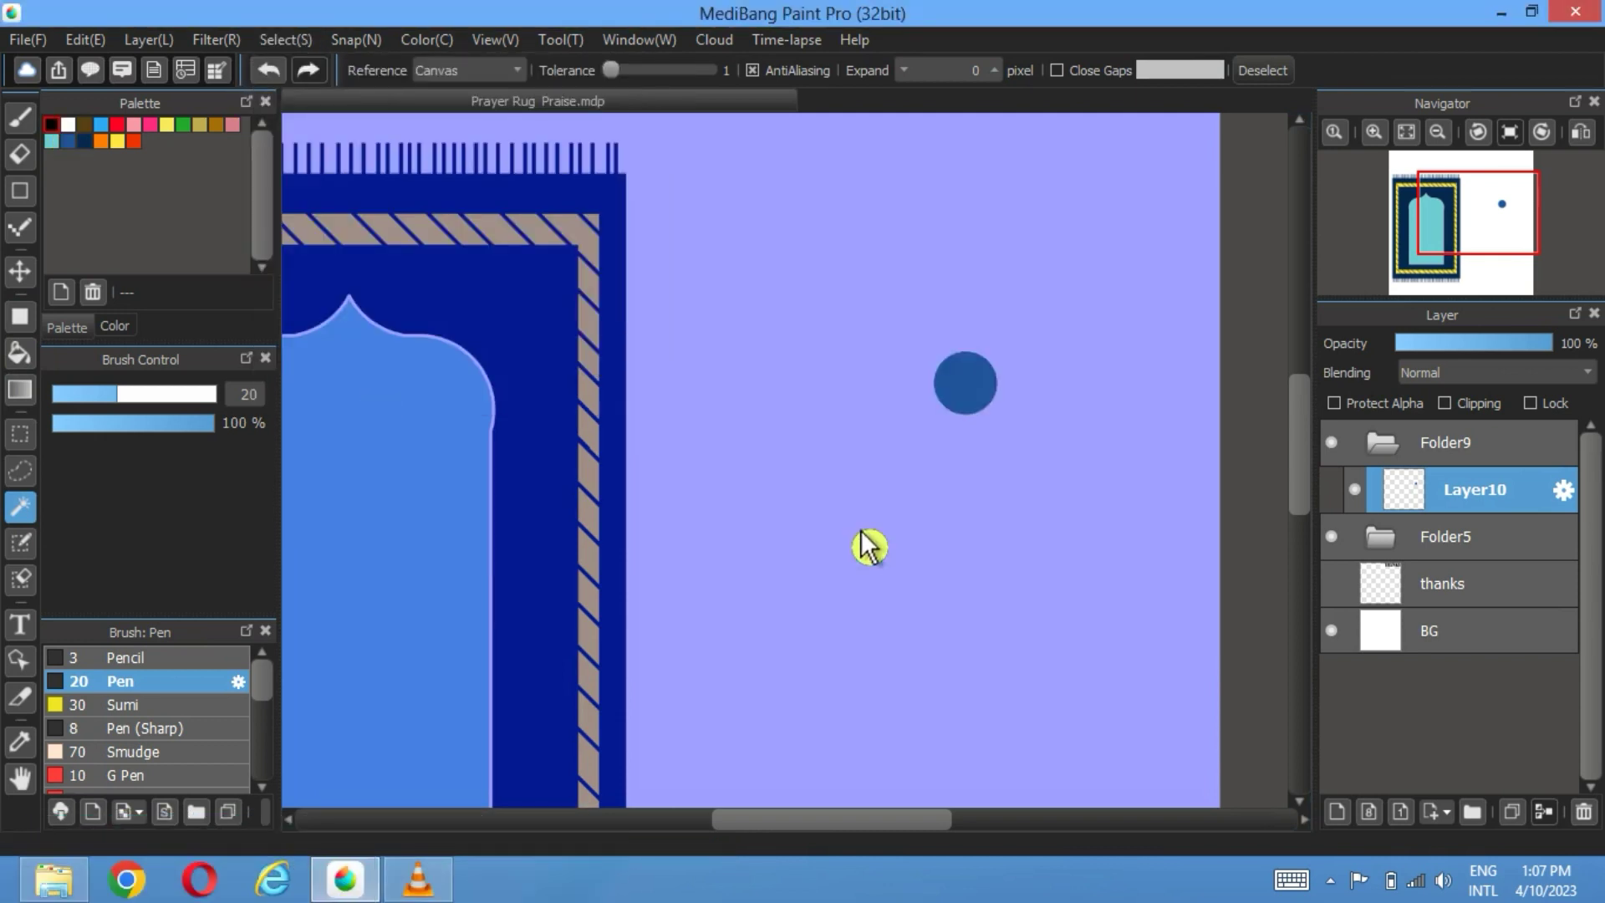
click(1262, 70)
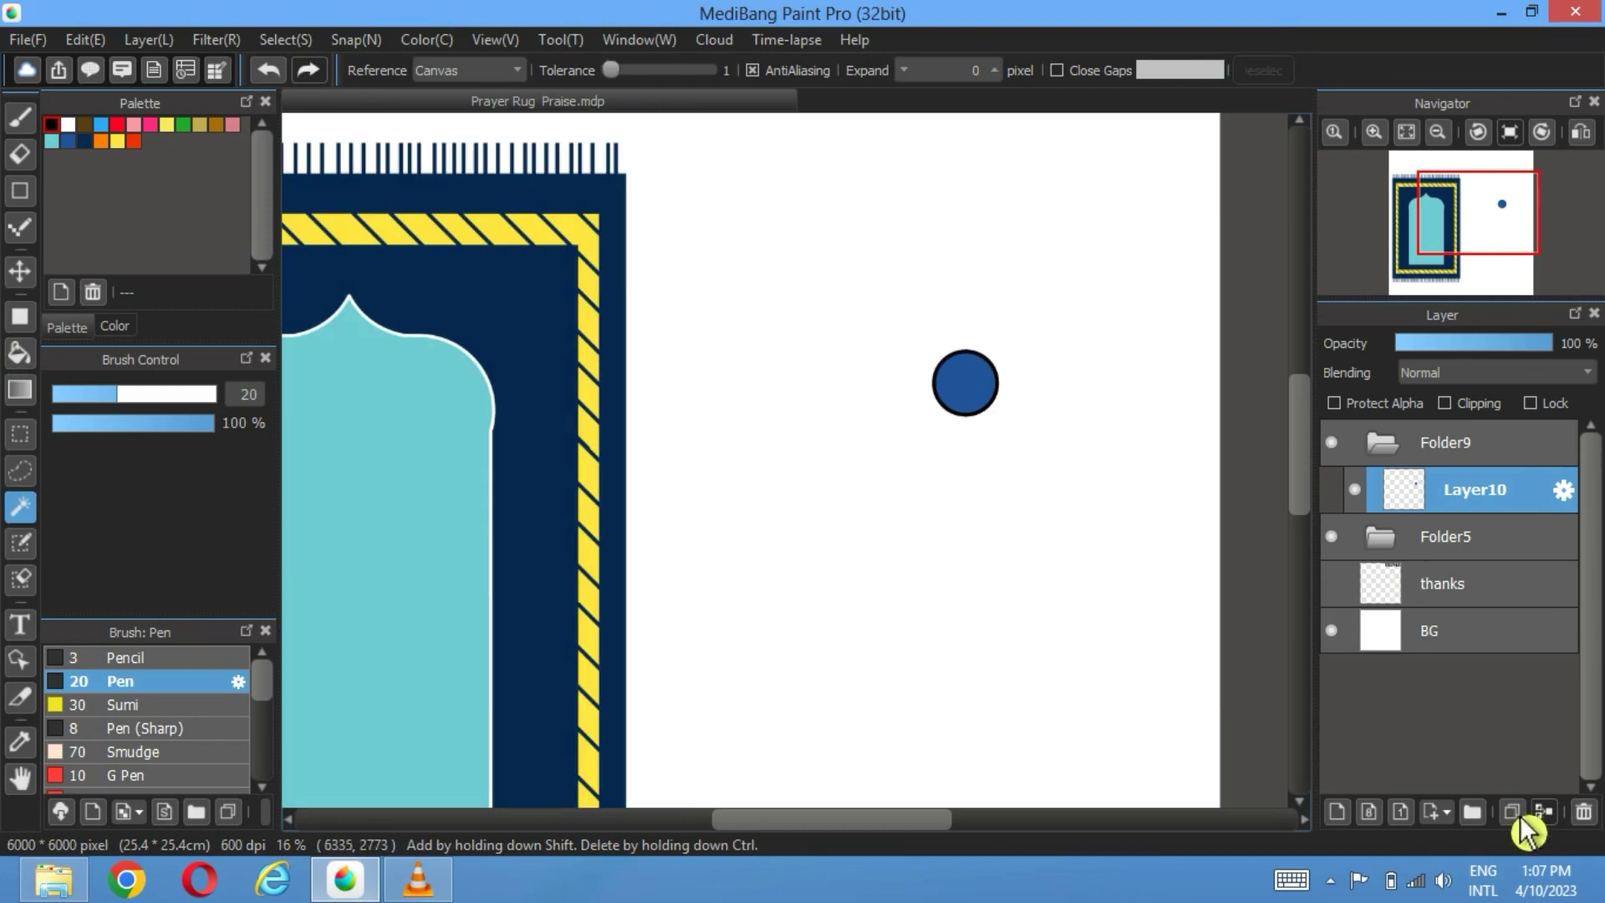
Step: Duplicate the outlined blue circle twice and arrange the copies edge to edge in a diagonal row
click(1513, 813)
click(20, 271)
drag(970, 393, 864, 460)
click(1512, 811)
scroll(865, 462, up, 1)
scroll(864, 461, down, 3)
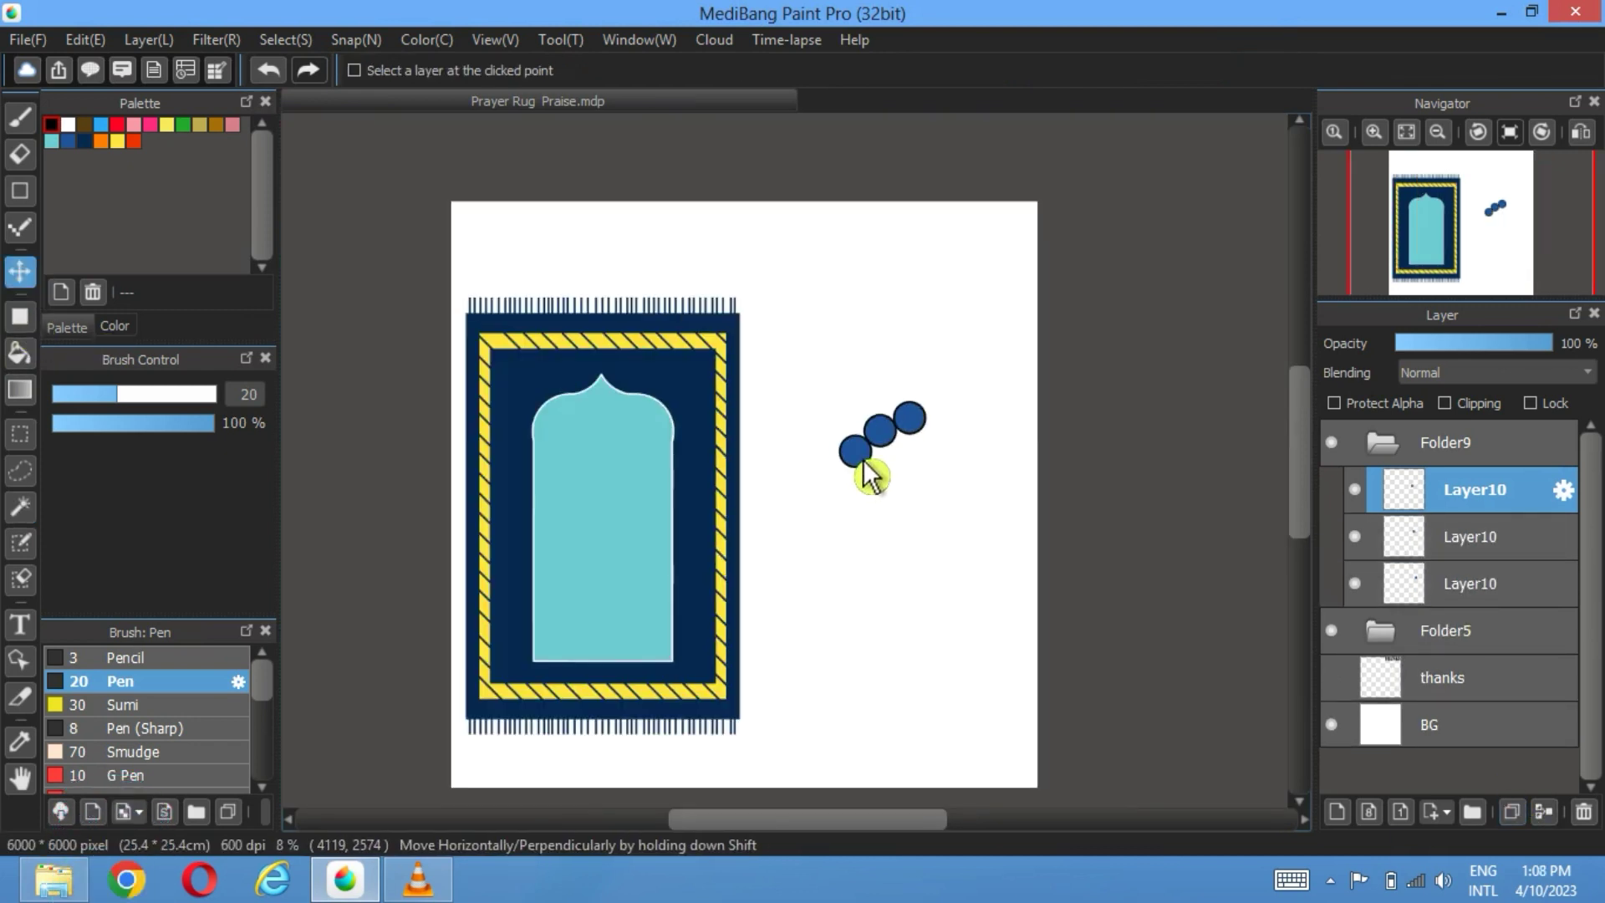
scroll(871, 477, up, 1)
Step: Add a new layer above the circles' folder and hide the three circle layers
click(1337, 812)
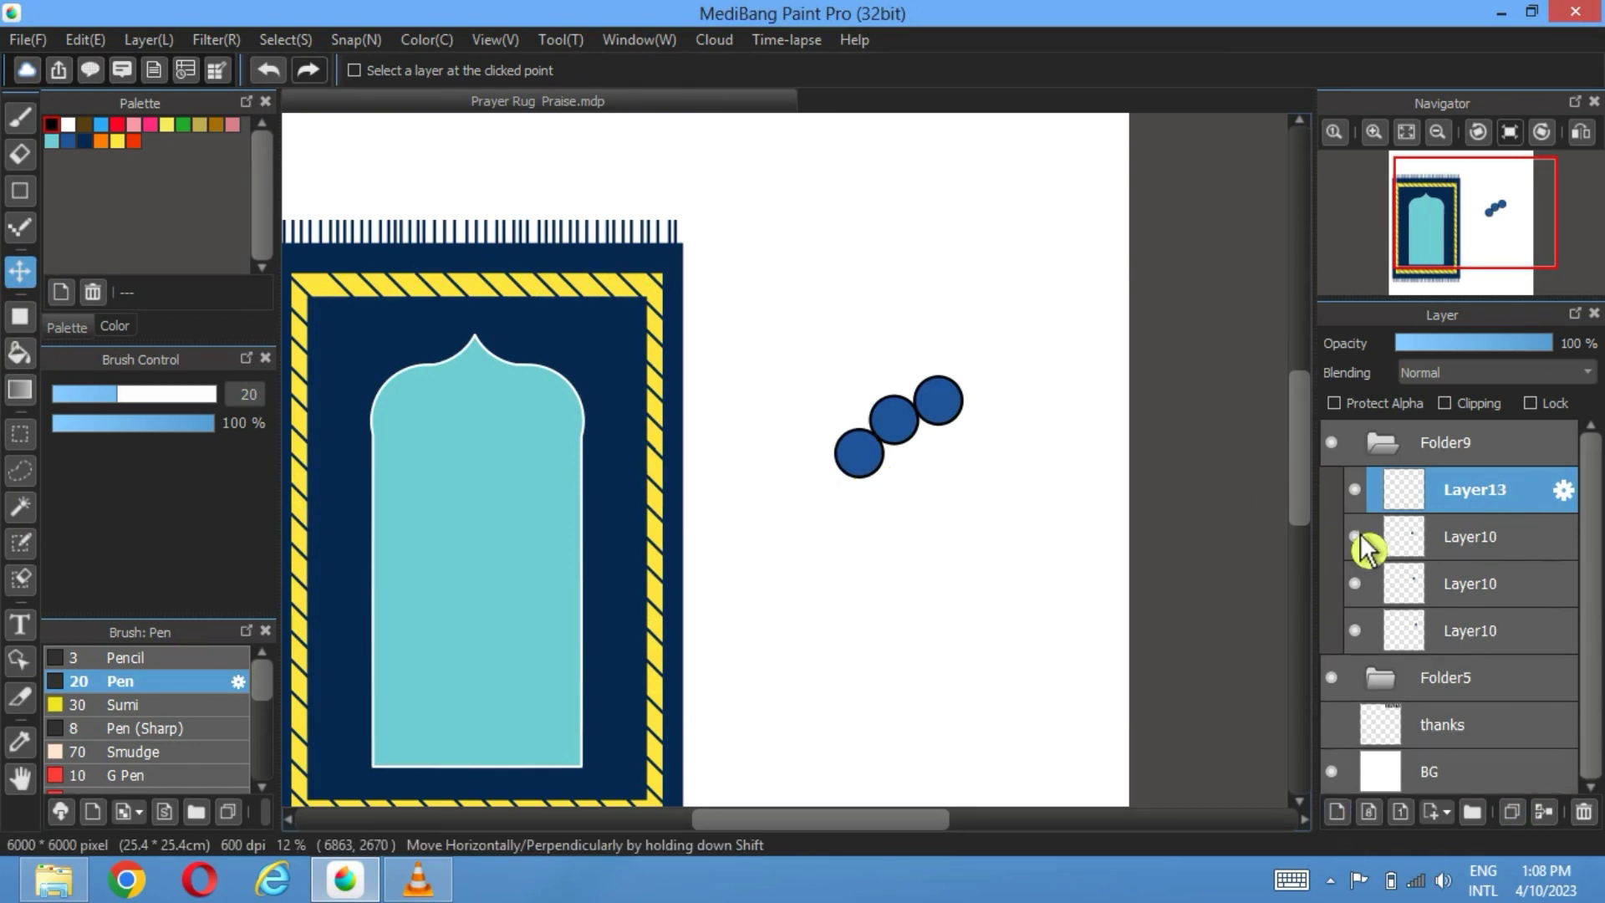
drag(1355, 537, 1355, 631)
drag(1464, 494, 1459, 425)
click(20, 118)
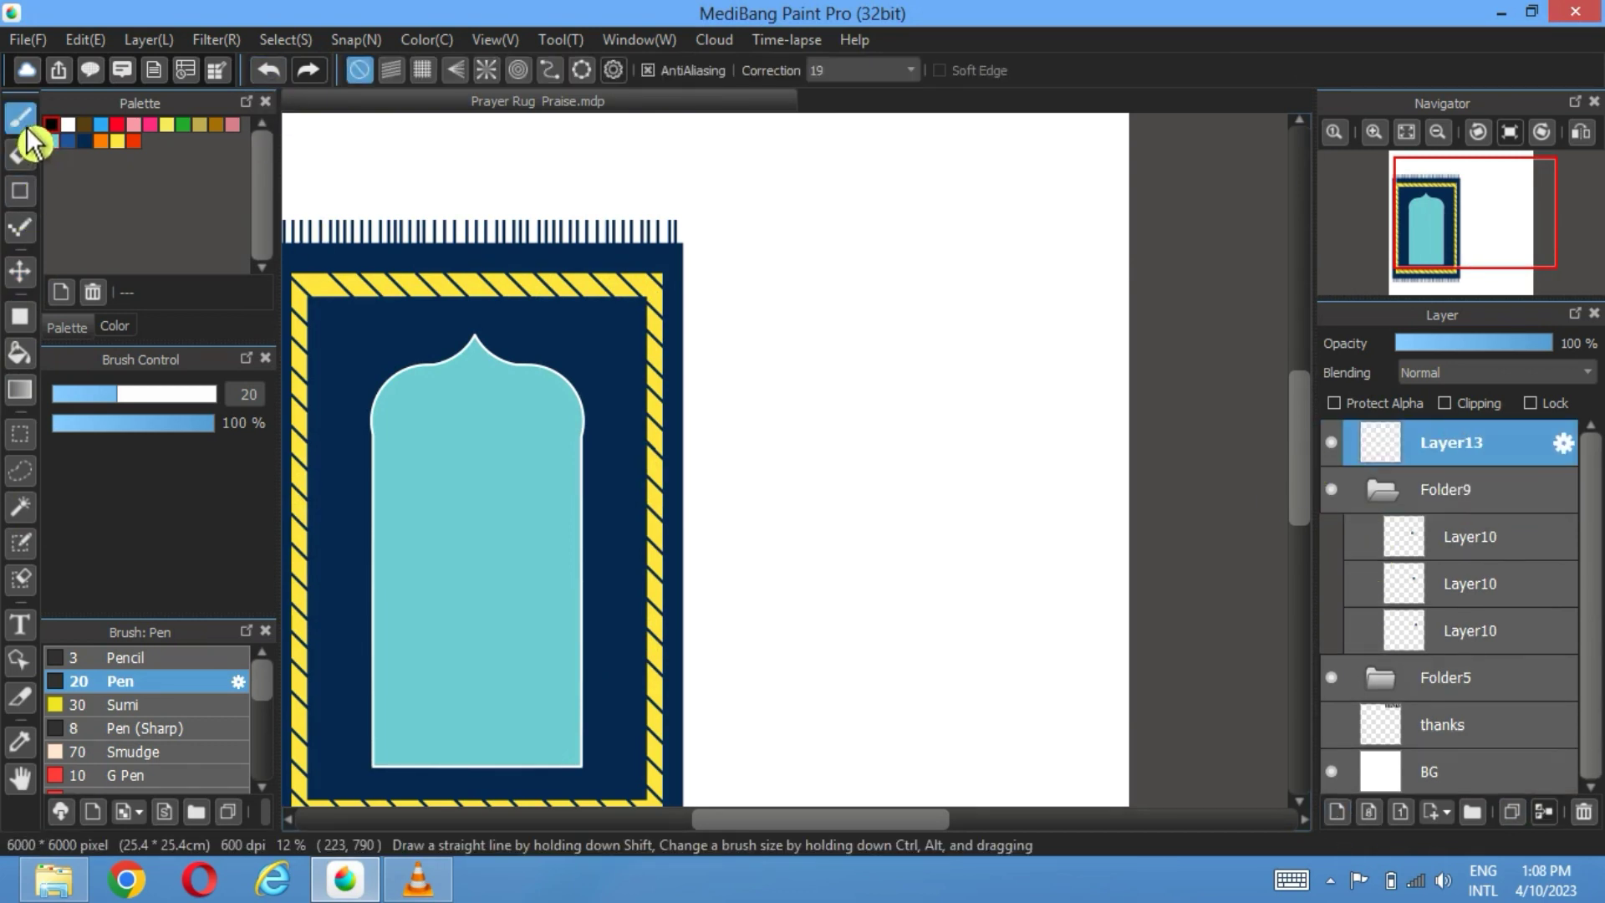
click(20, 191)
click(423, 70)
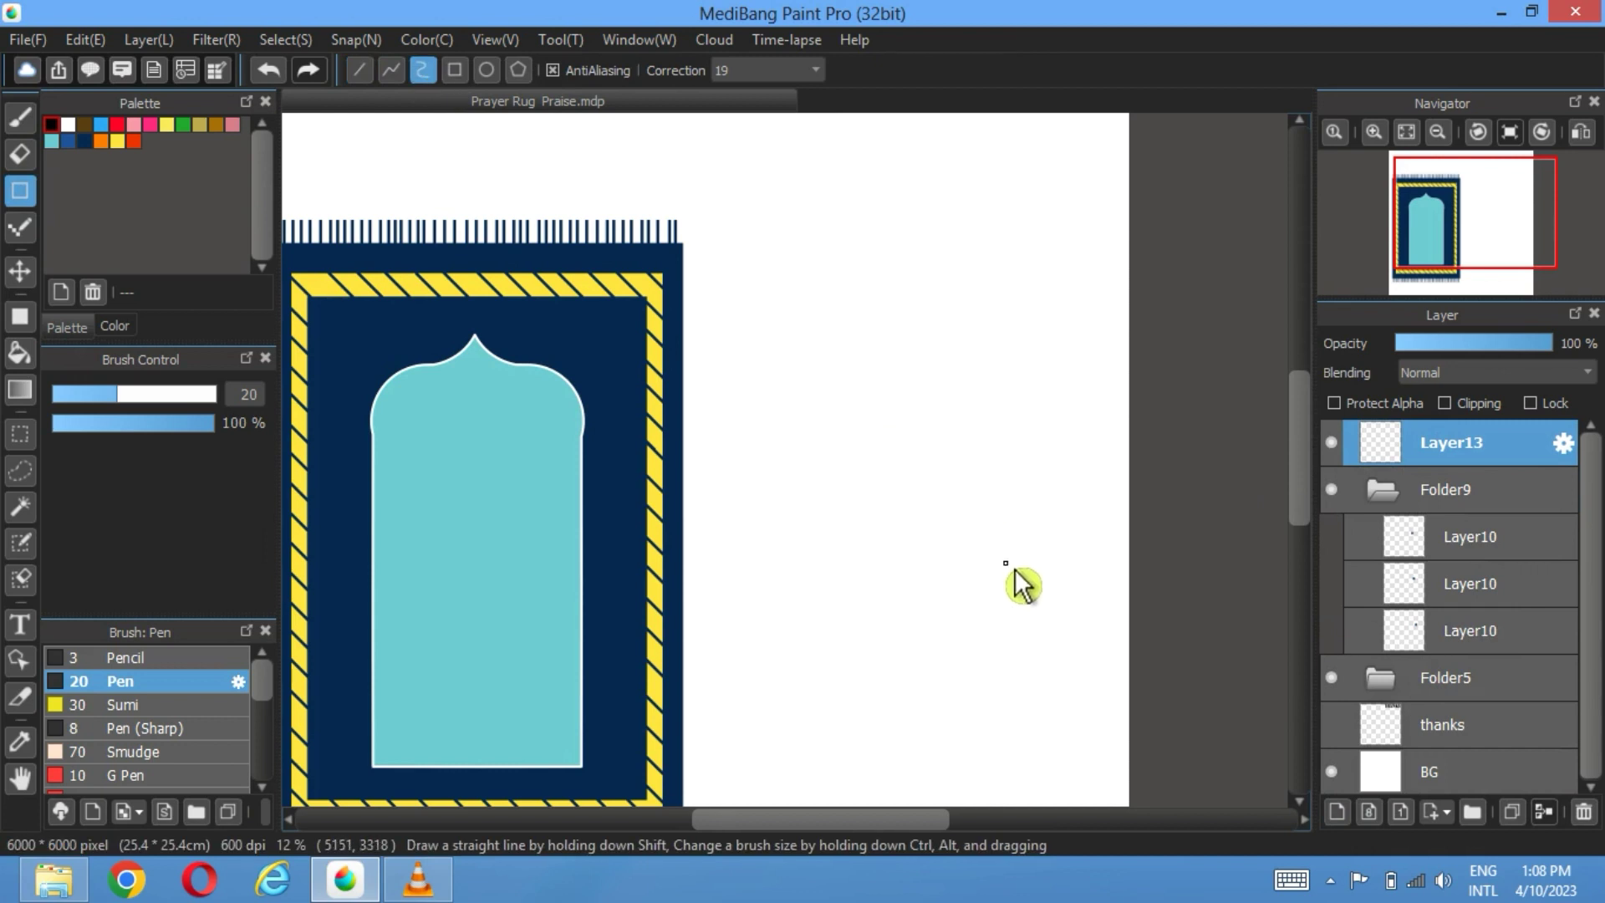
click(1007, 564)
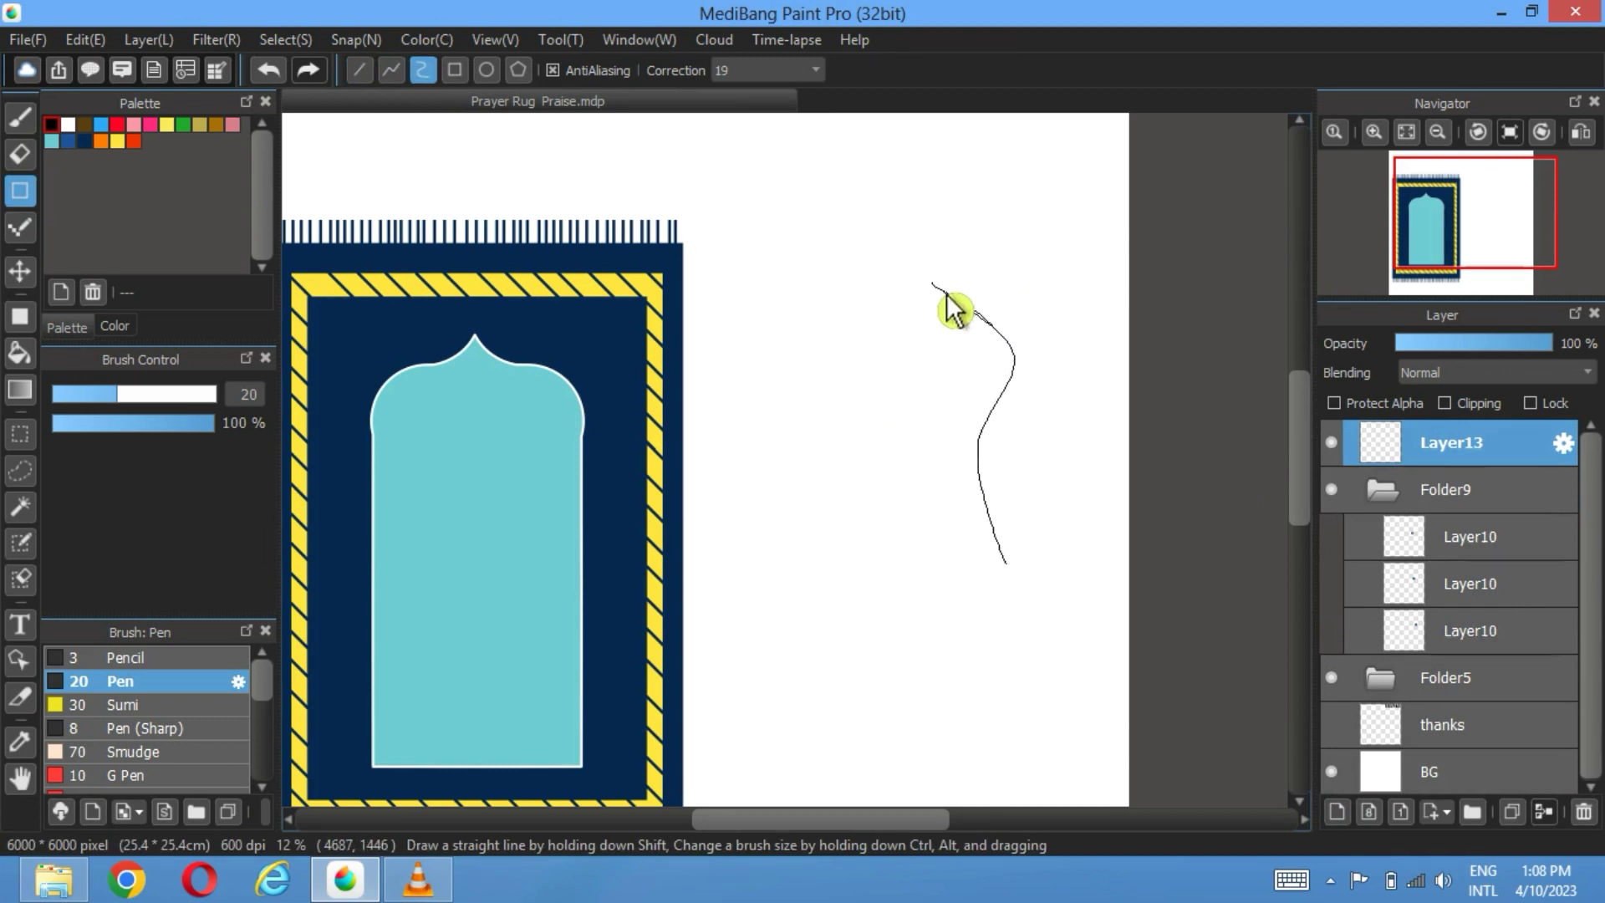
click(987, 556)
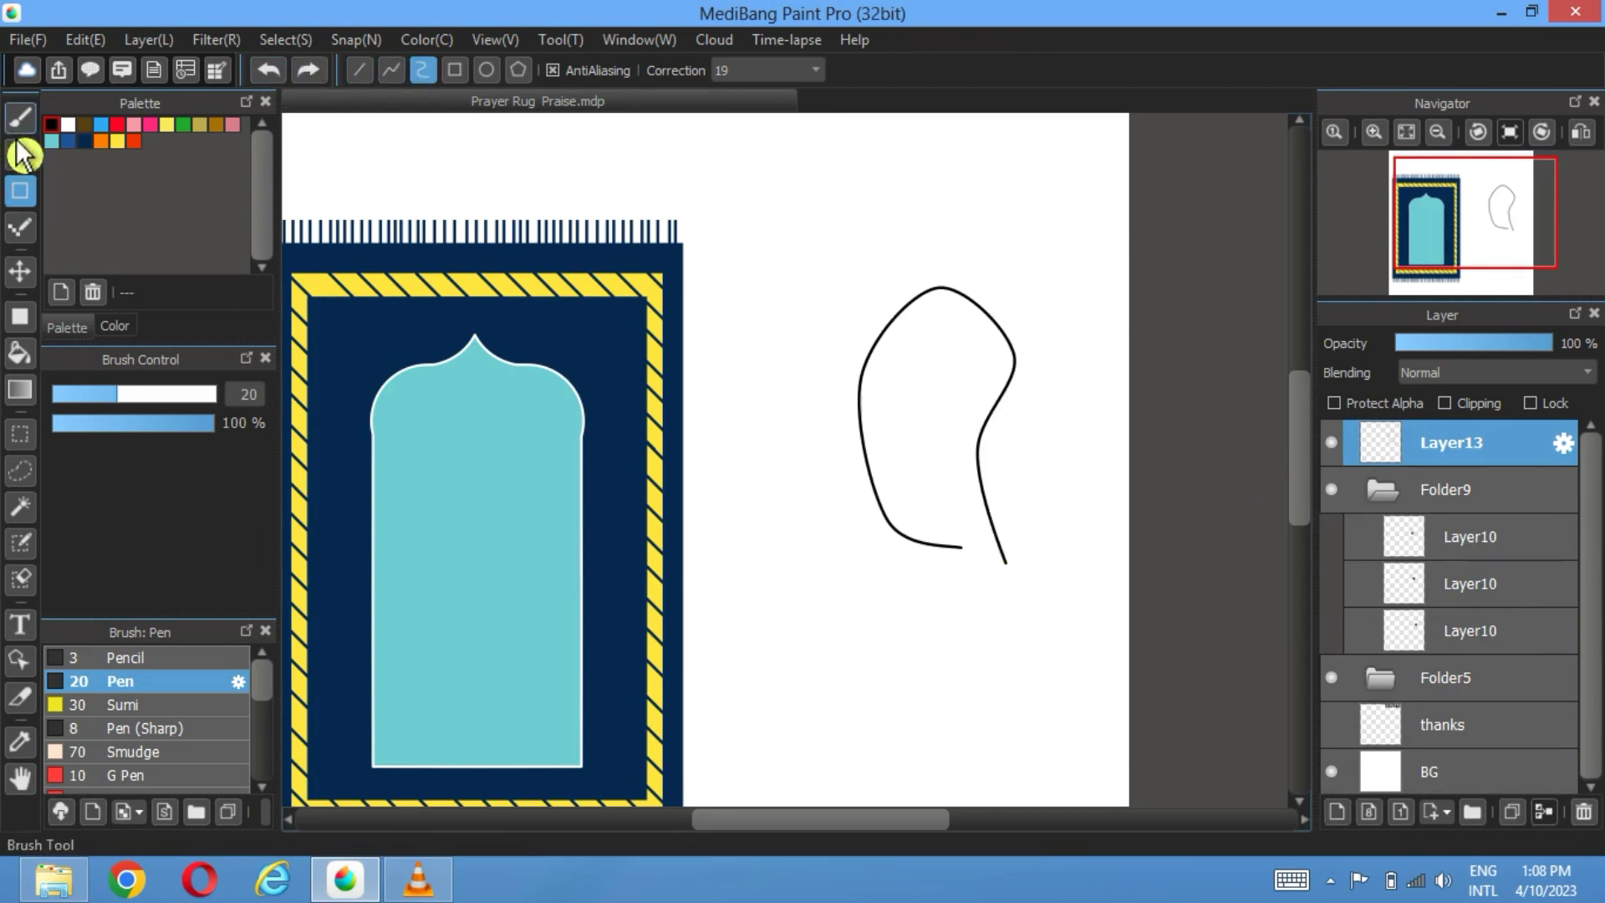
click(269, 74)
Step: Draw a brown teardrop-shaped loop freehand with the Pen brush beside the rug, and show the three circle layers again
click(20, 119)
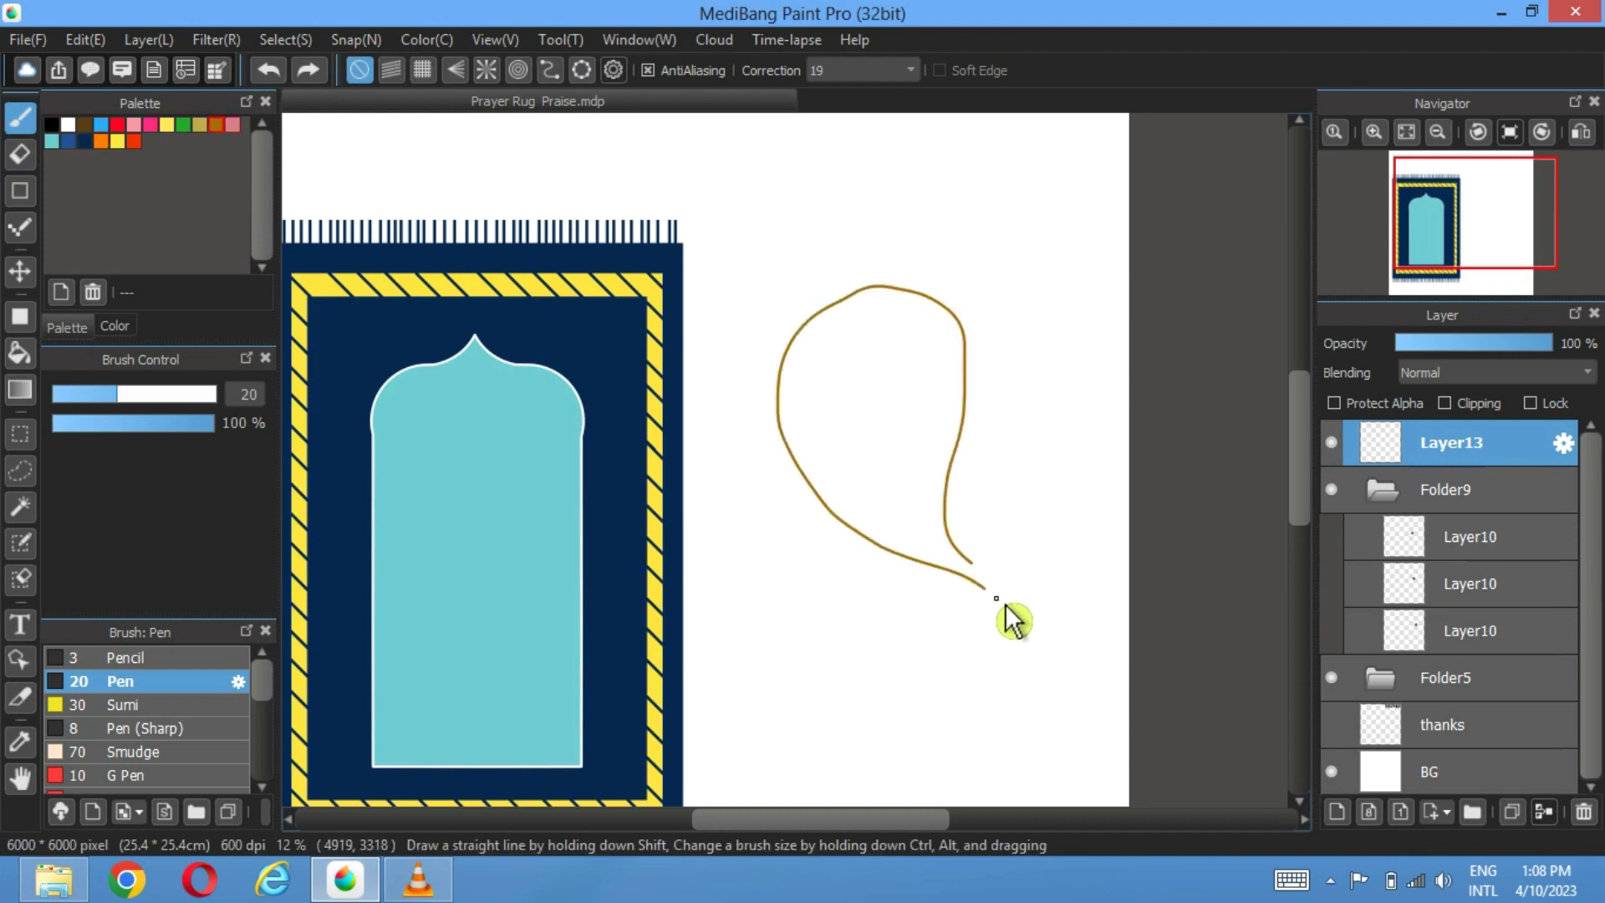
click(1355, 536)
click(1355, 583)
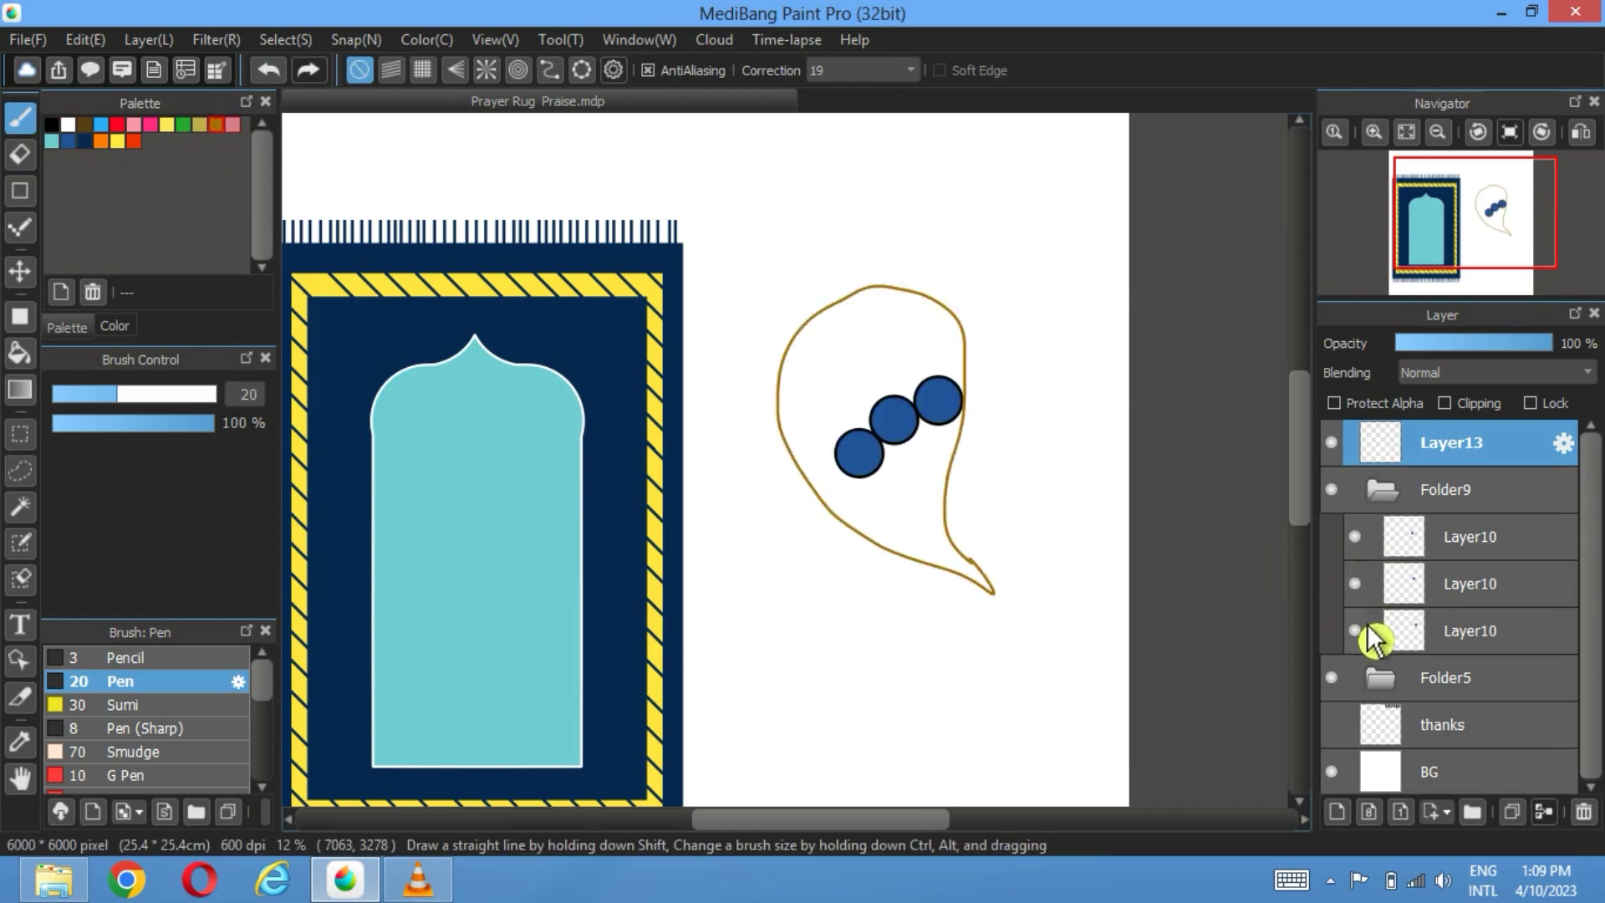
Step: Enlarge the brown loop with Transform so it fills most of the space beside the rug
click(285, 39)
click(333, 348)
drag(778, 548, 743, 686)
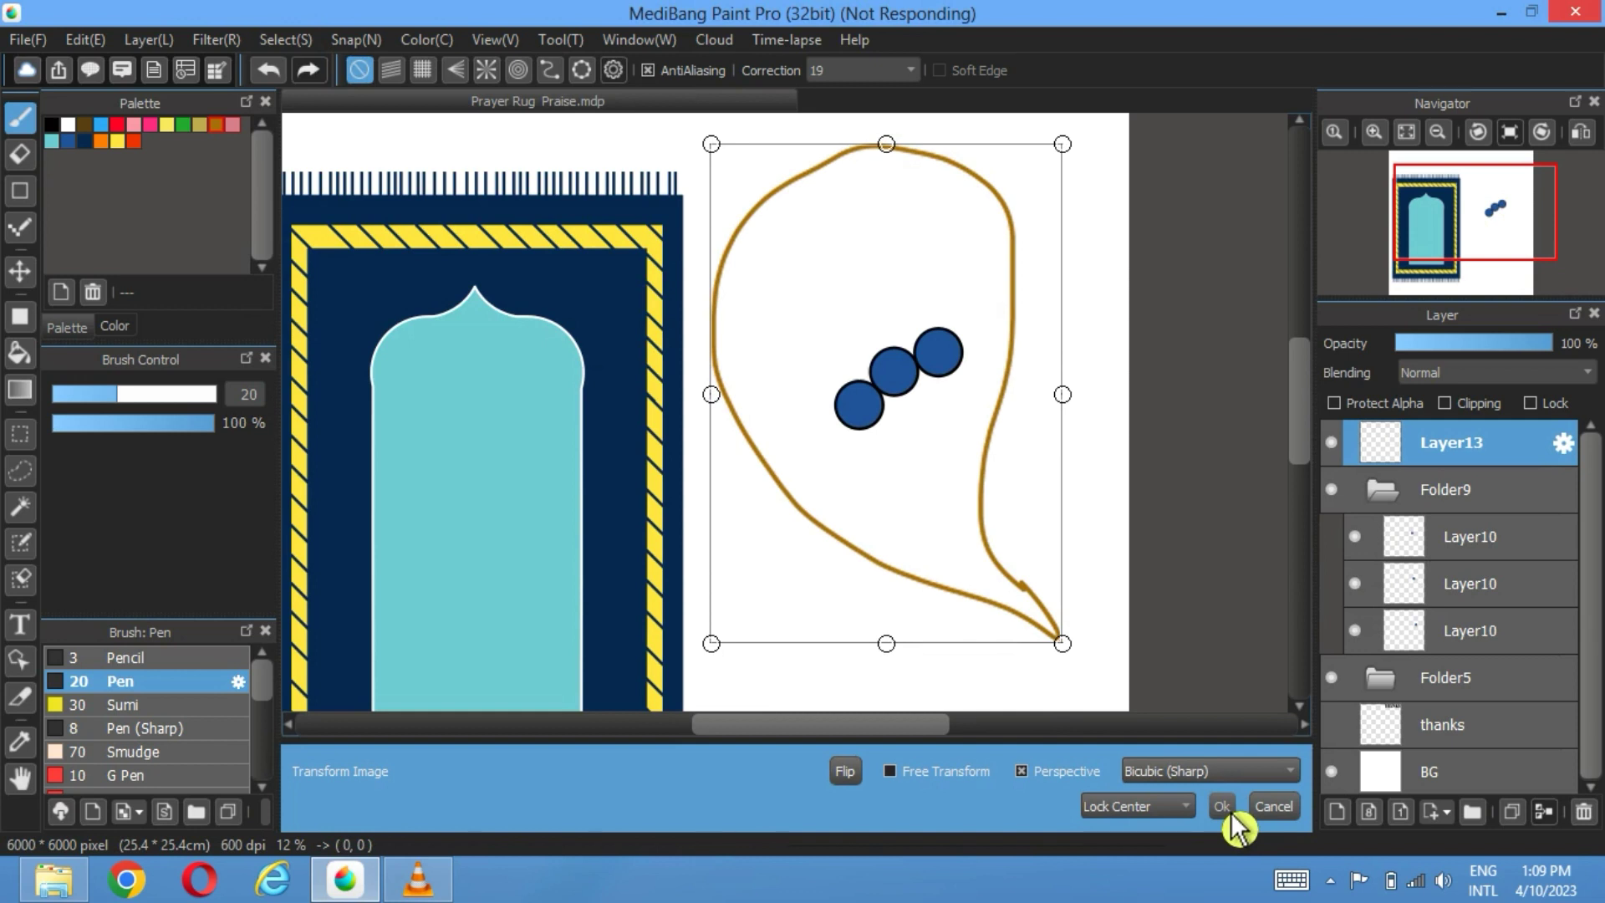
Step: Move the three blue beads onto the top of the brown loop, adjusting them to follow its curve
click(1380, 490)
key(v)
drag(906, 406, 883, 194)
click(1384, 502)
click(1404, 630)
click(1384, 544)
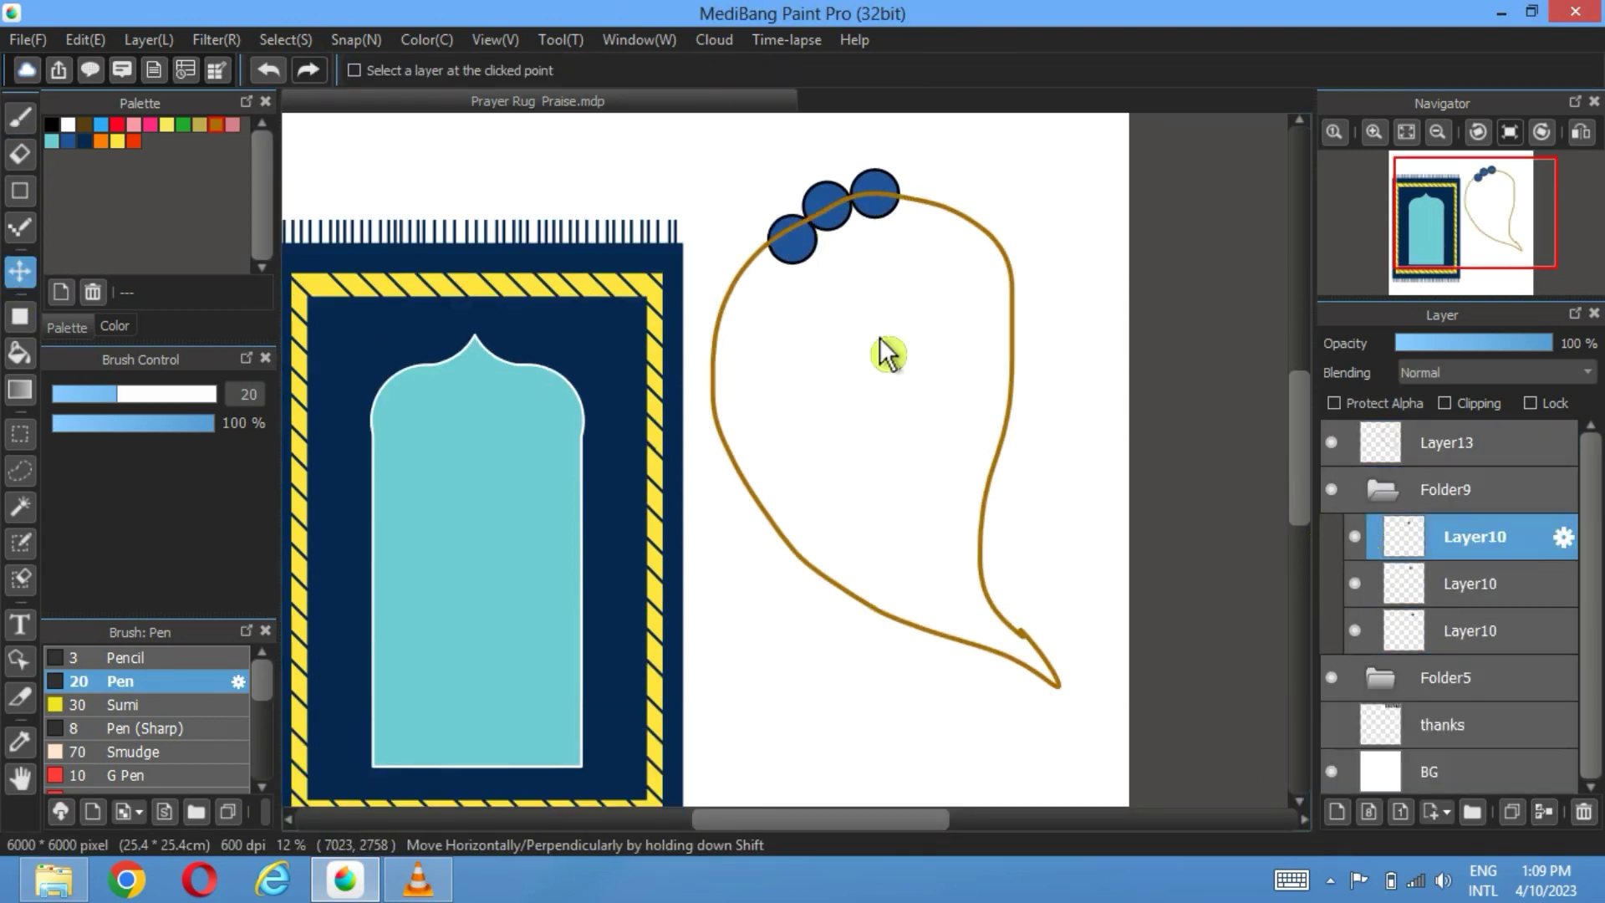
Step: Duplicate the bead repeatedly and place the copies edge to edge down the loop's left side
drag(803, 275, 711, 320)
scroll(803, 272, up, 3)
click(1511, 812)
drag(777, 366, 735, 213)
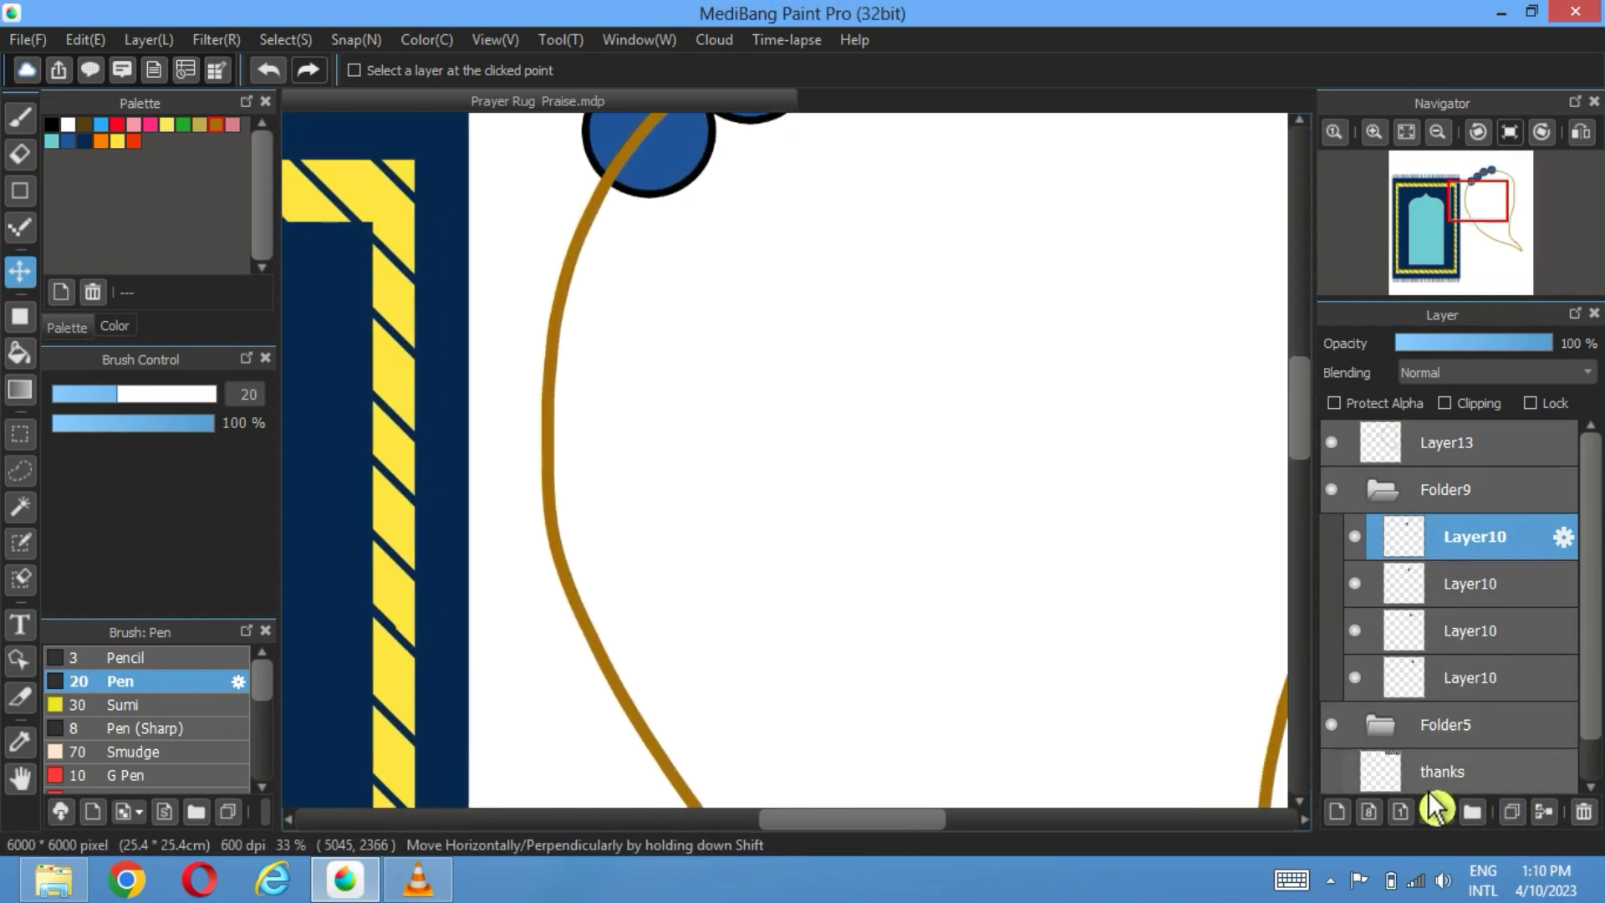
click(1512, 812)
drag(670, 147, 597, 632)
click(1512, 812)
click(1511, 812)
drag(730, 722, 609, 387)
click(1511, 812)
drag(487, 334, 689, 558)
click(1512, 812)
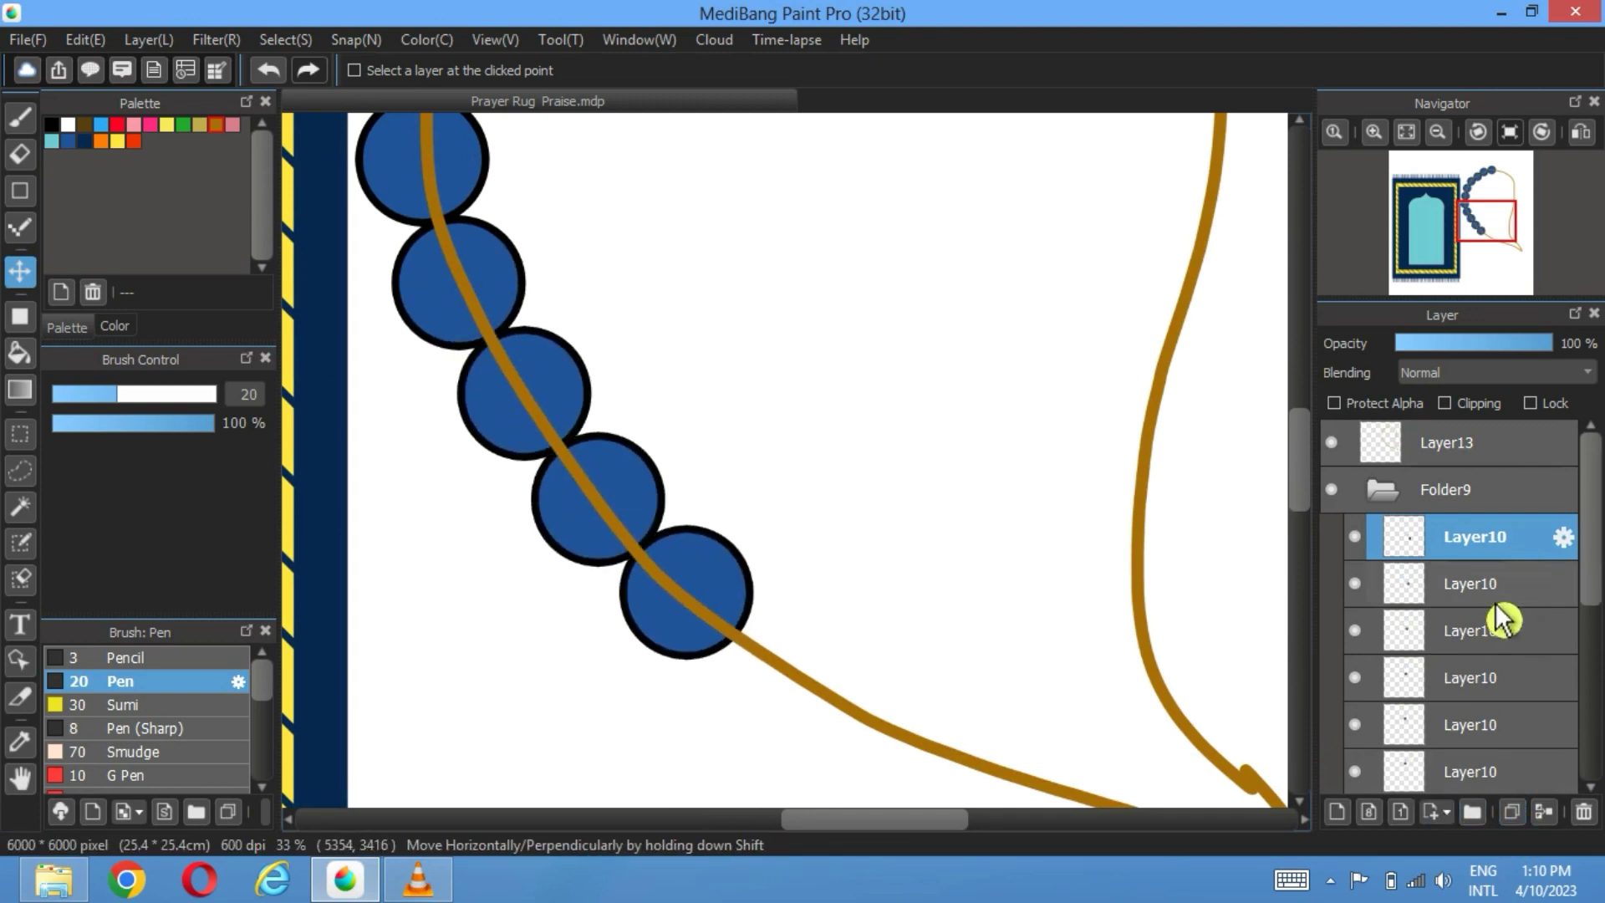
Step: Continue duplicating and placing beads along the loop's lower edge up to its pointed end
click(1512, 811)
drag(735, 609, 1009, 629)
click(1537, 821)
click(1513, 815)
click(1513, 815)
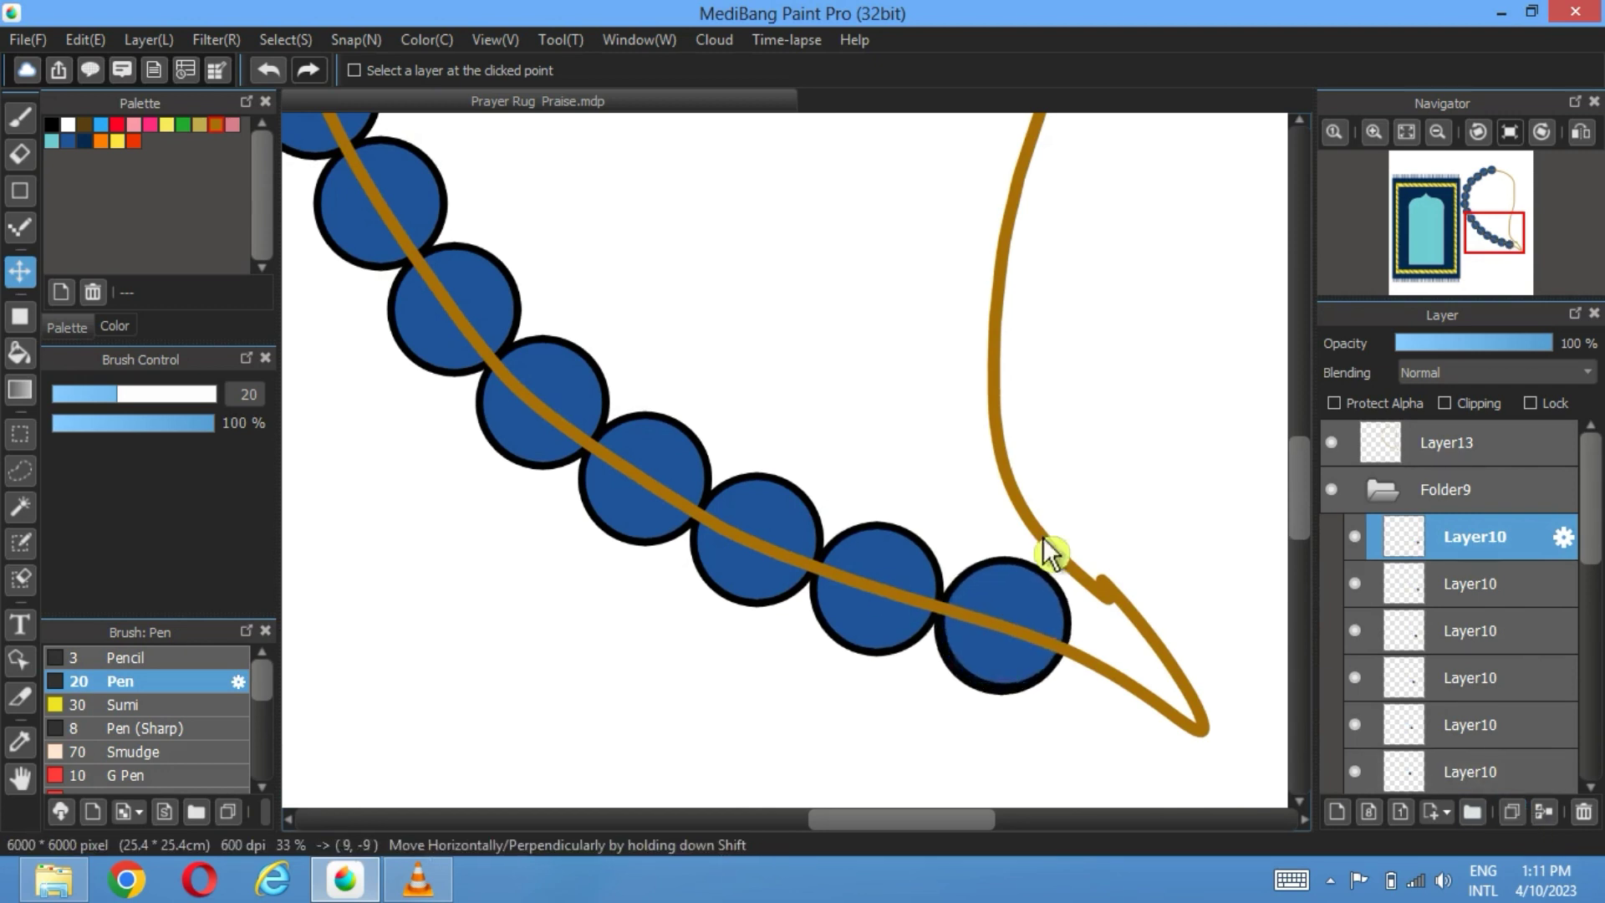
Step: Duplicate and place beads up the loop's right side and around its upper-right curve
drag(1039, 544, 1030, 368)
click(1513, 814)
drag(1086, 410, 935, 336)
click(1511, 812)
click(1514, 815)
click(1513, 816)
click(1528, 821)
click(1513, 816)
click(1513, 813)
click(1513, 812)
click(1513, 815)
scroll(1014, 404, up, 2)
scroll(1522, 735, down, 1)
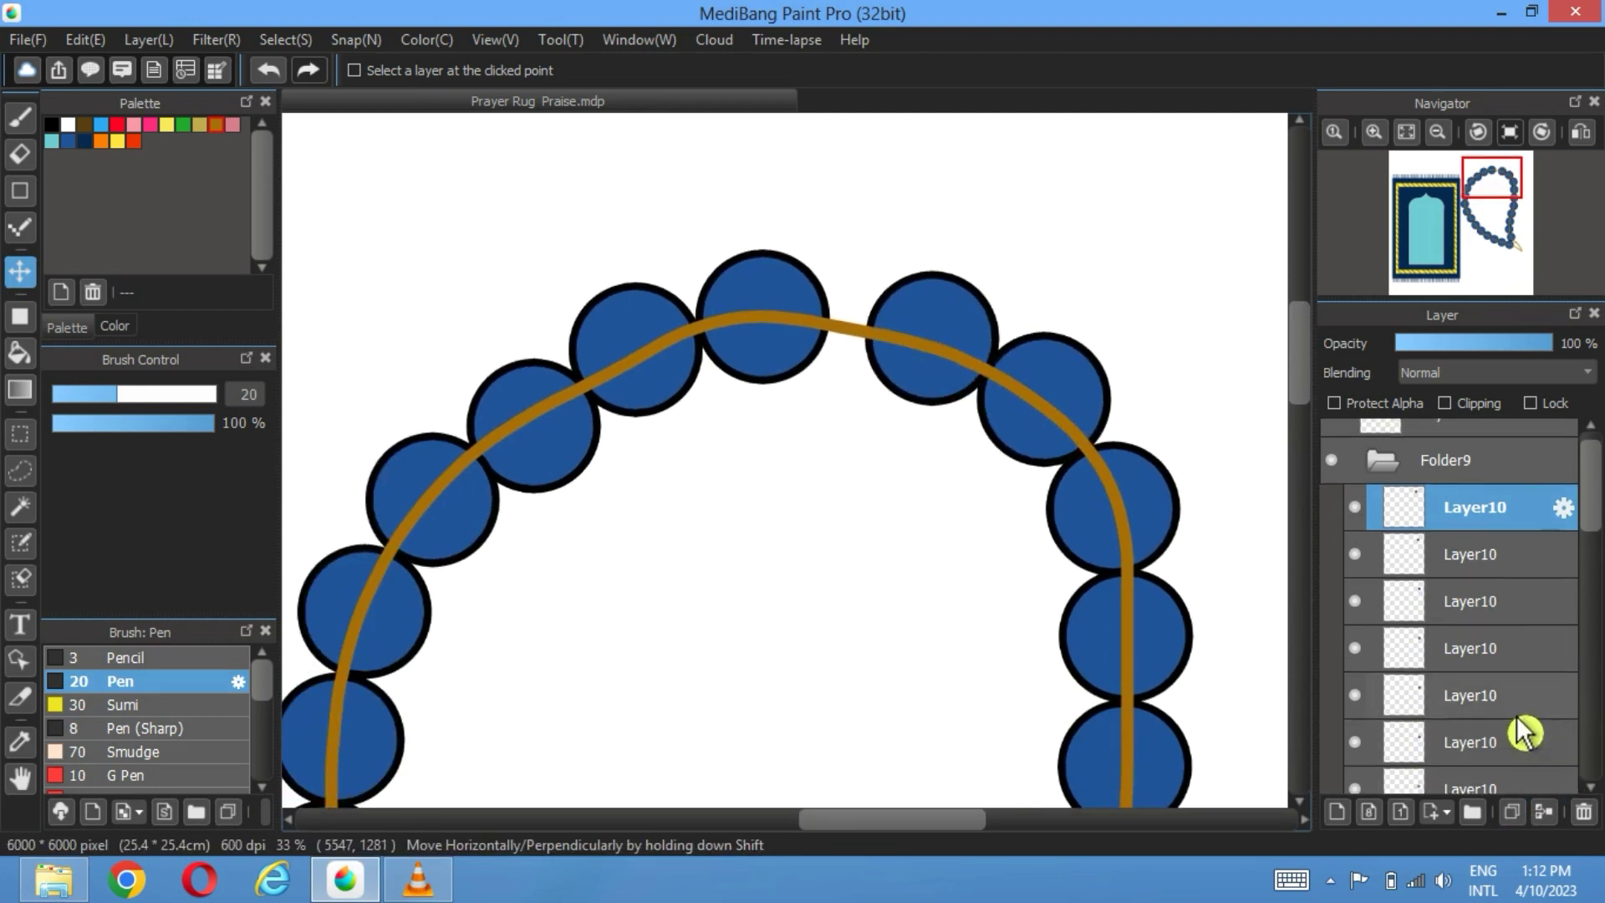
Step: Select all the right-side bead layers and shift them left to close the gap at the top of the loop
click(1407, 134)
scroll(1375, 777, down, 1)
scroll(1375, 780, down, 1)
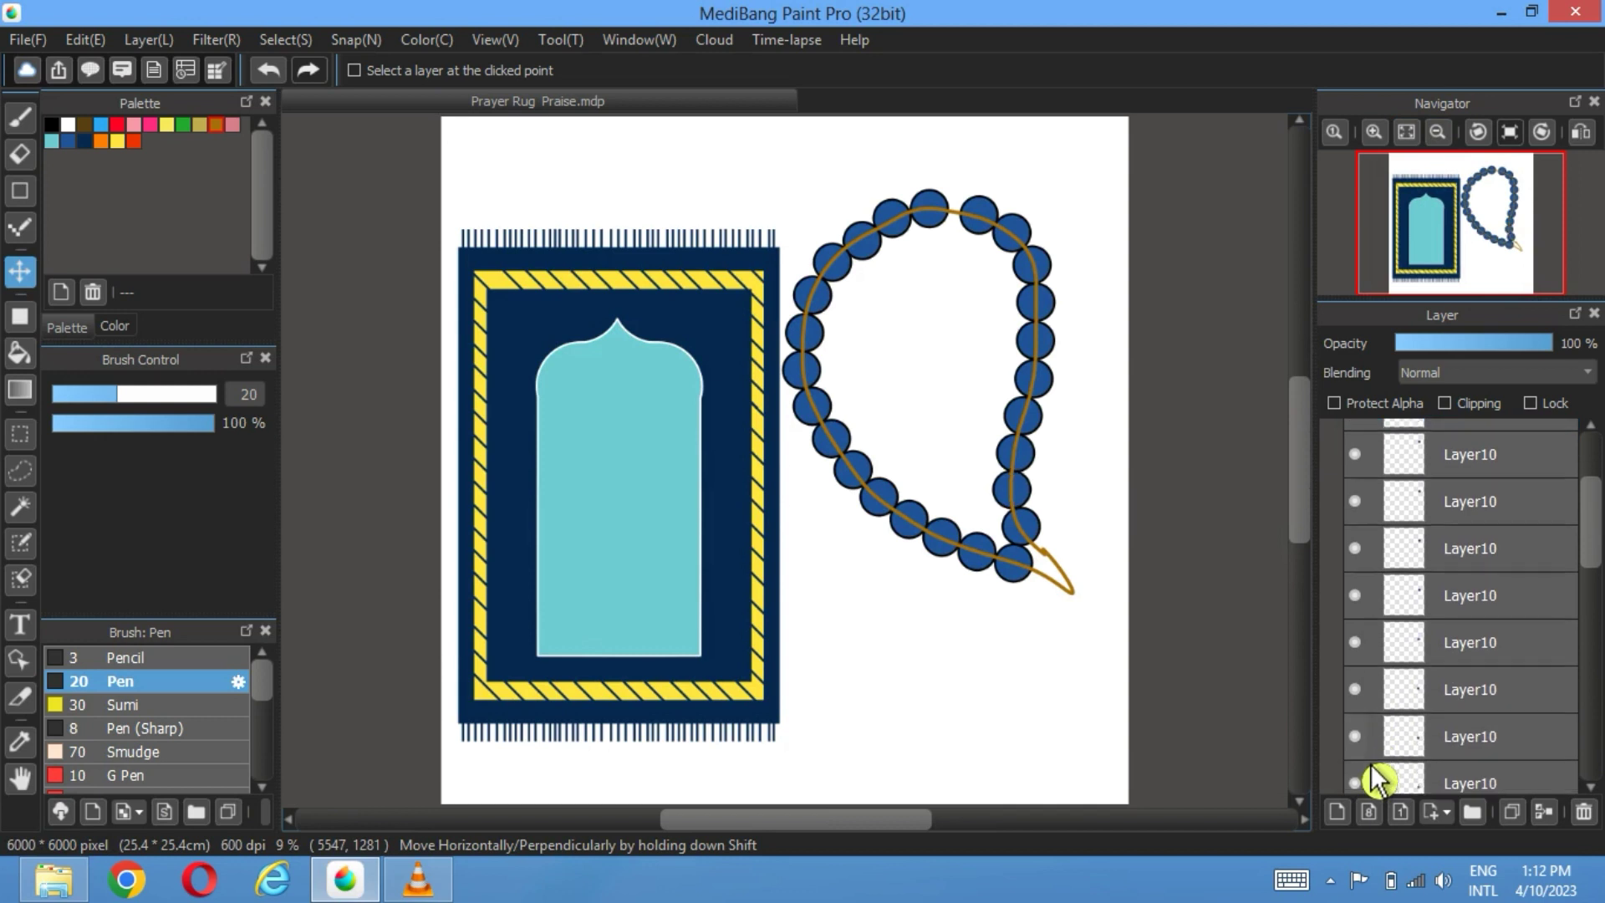
shift+click(1459, 787)
drag(1047, 441, 1036, 440)
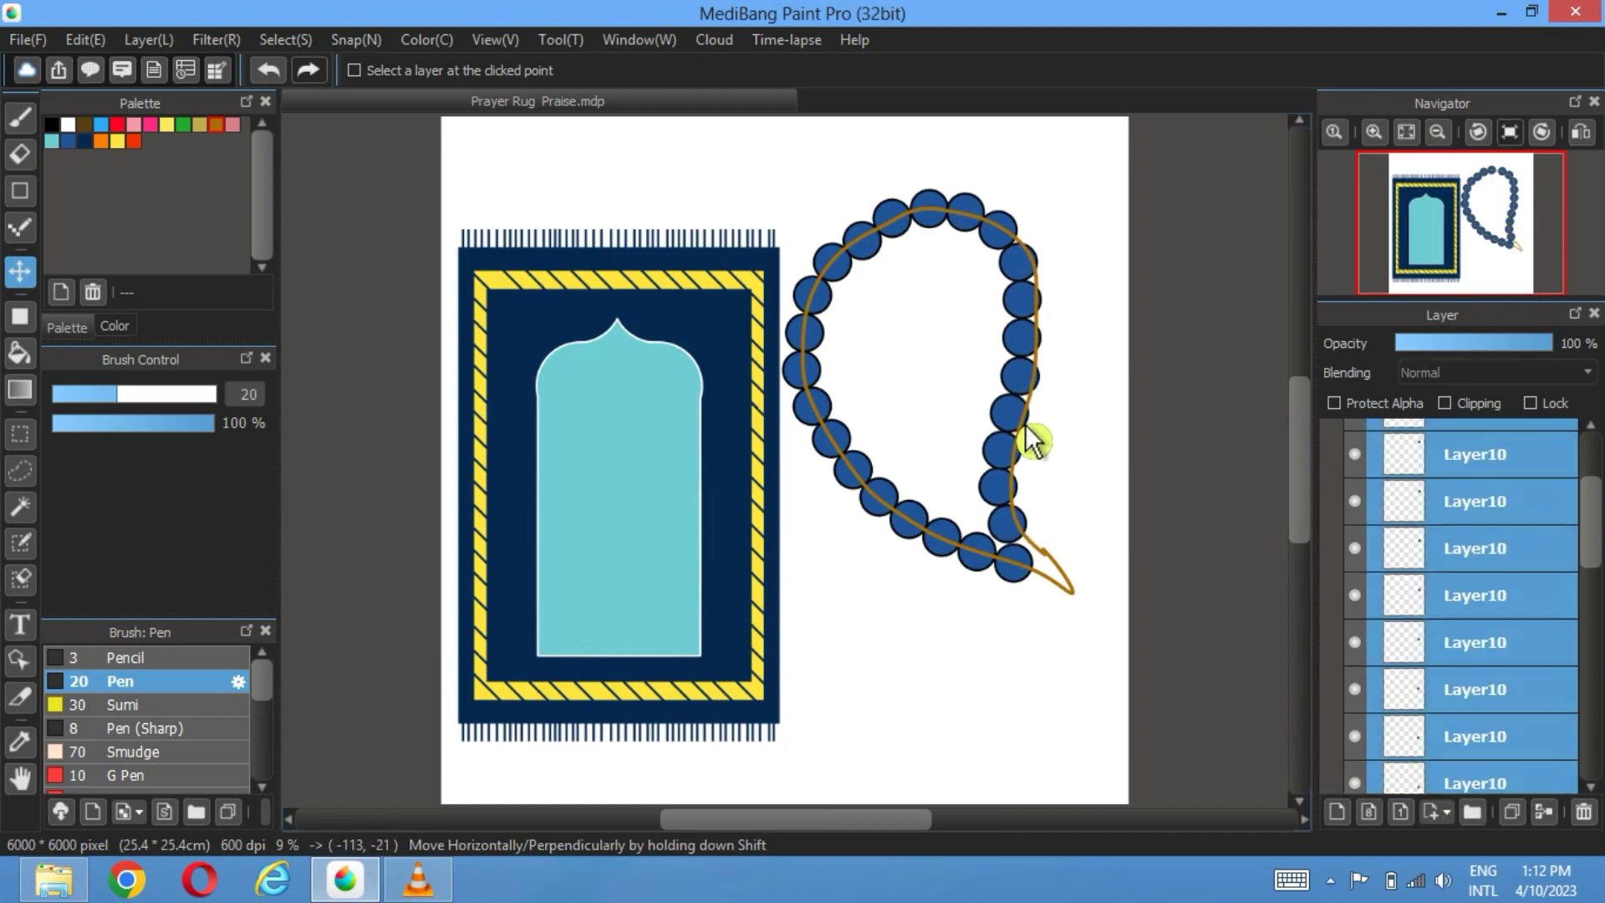
Step: Nudge the two beads on the loop's upper-right curve back onto the brown line
scroll(1517, 577, up, 4)
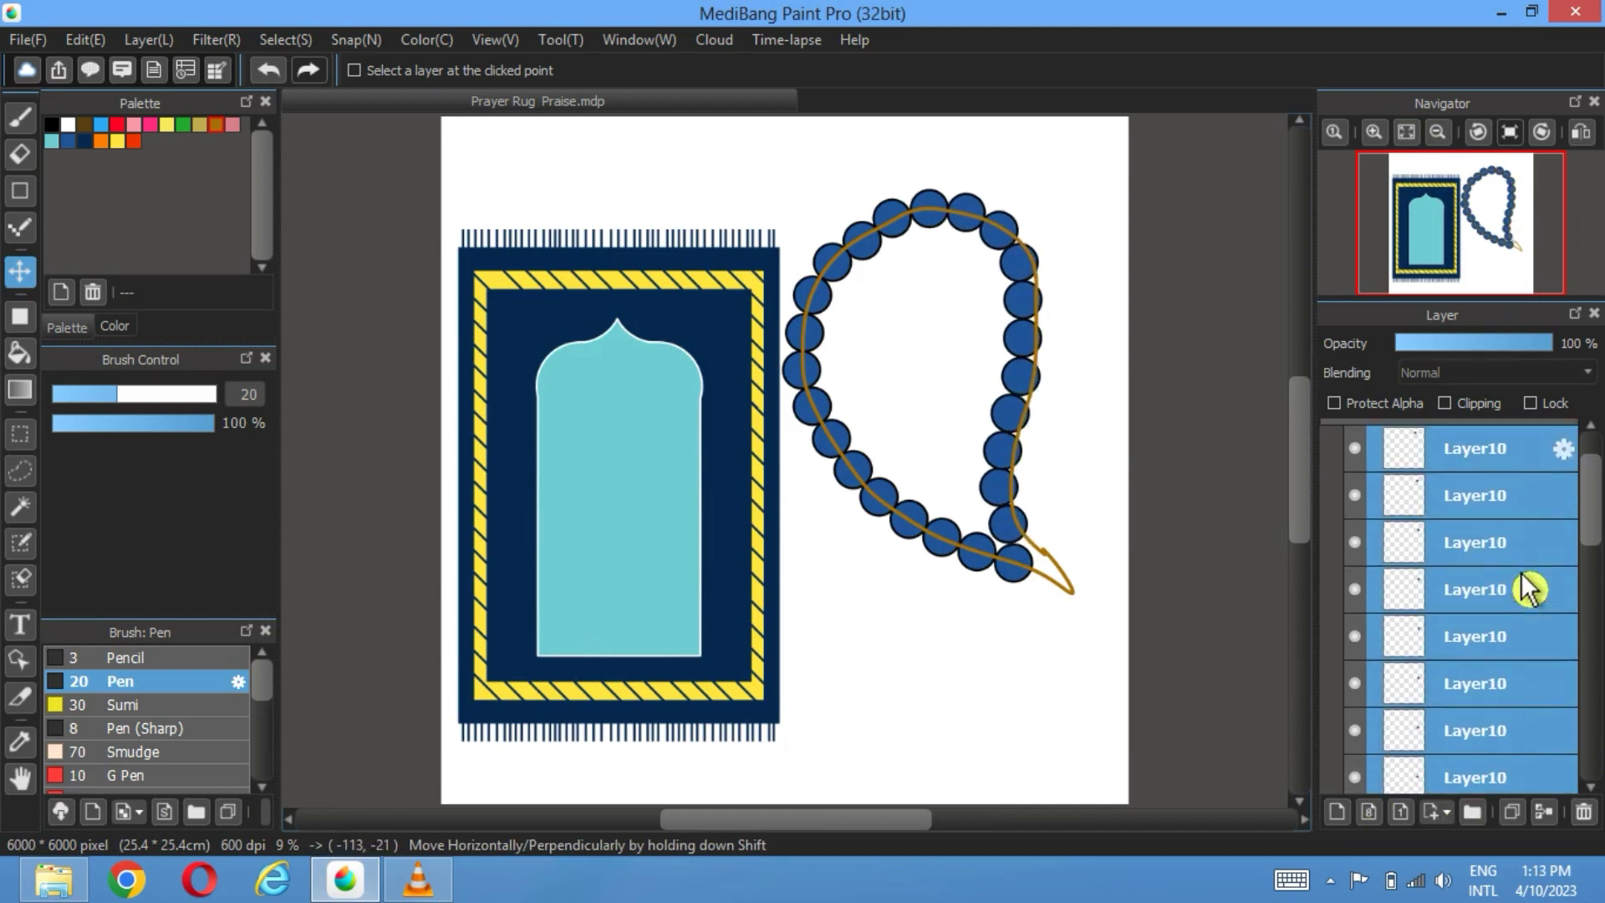
click(1515, 583)
scroll(1067, 426, up, 2)
drag(991, 354, 1015, 667)
scroll(1008, 637, up, 2)
scroll(1013, 379, up, 2)
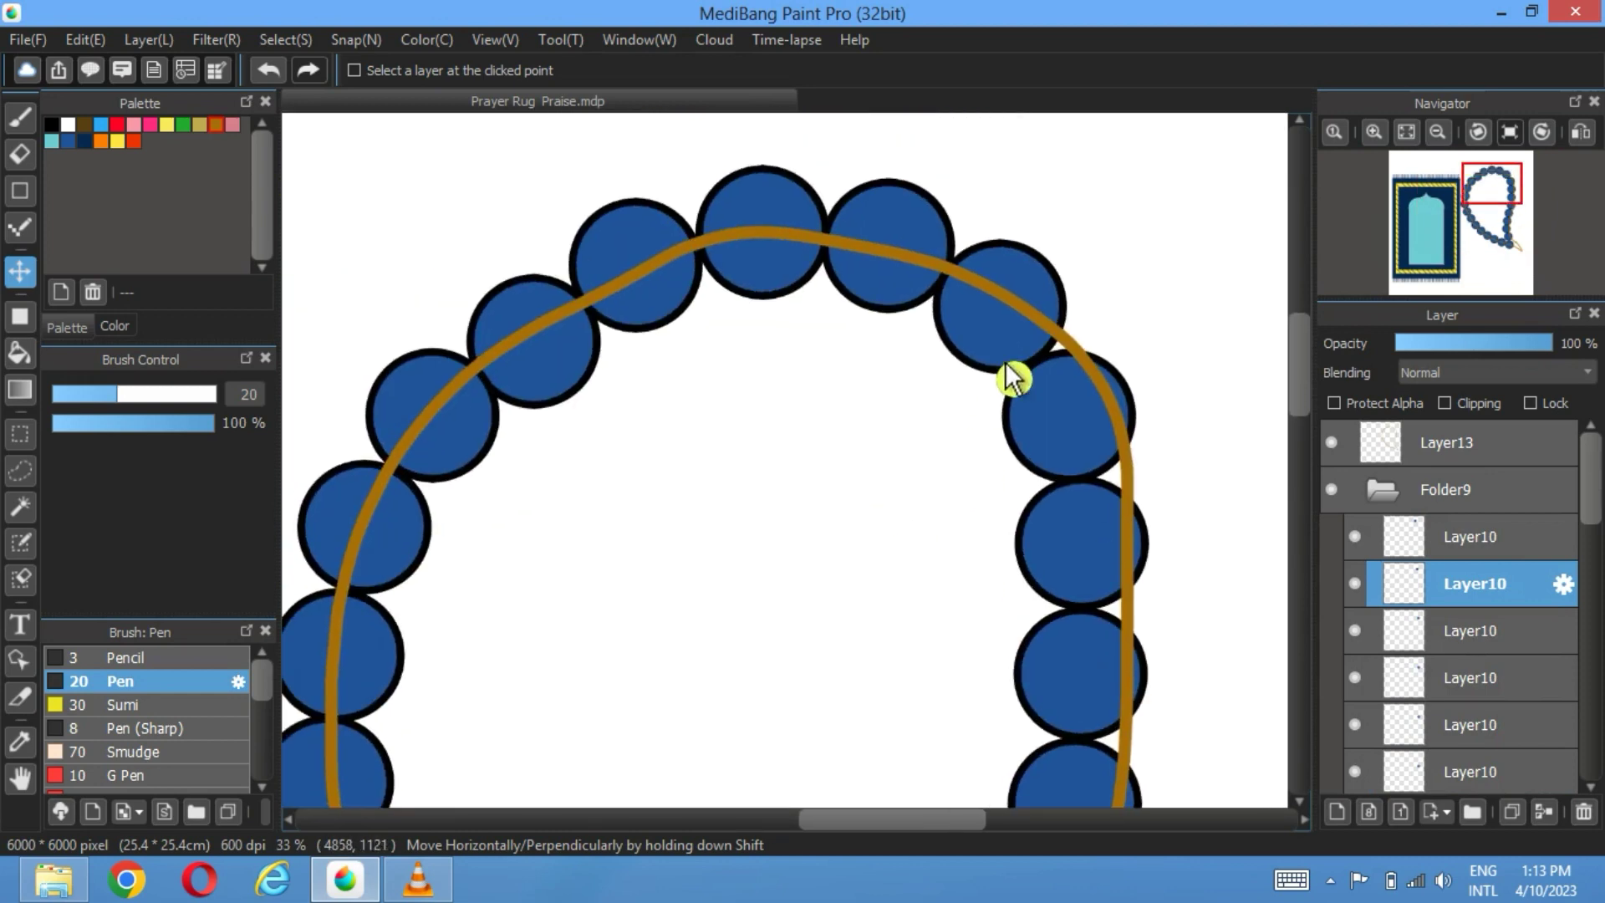
click(1357, 590)
click(1356, 590)
drag(1005, 336, 1010, 330)
click(1368, 640)
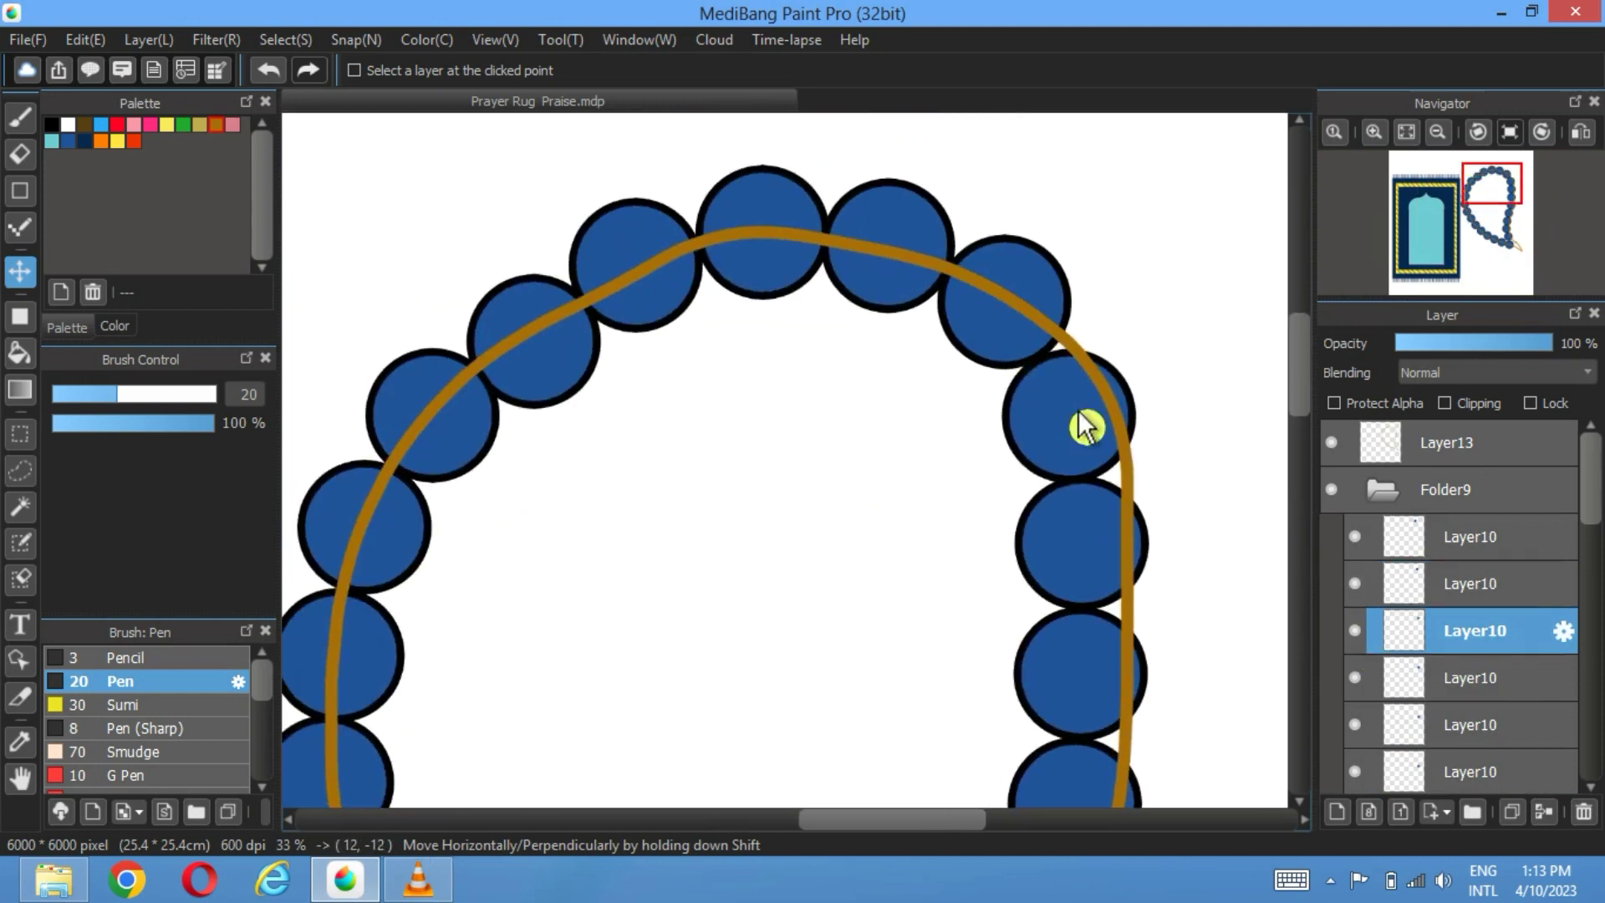
drag(1078, 411, 1116, 403)
Step: Move the next three beads down the loop's right side onto the brown line, each touching the bead above
click(1444, 675)
drag(1116, 567, 1159, 542)
click(1433, 725)
drag(1125, 704, 1164, 662)
drag(1125, 754, 1052, 392)
click(1463, 771)
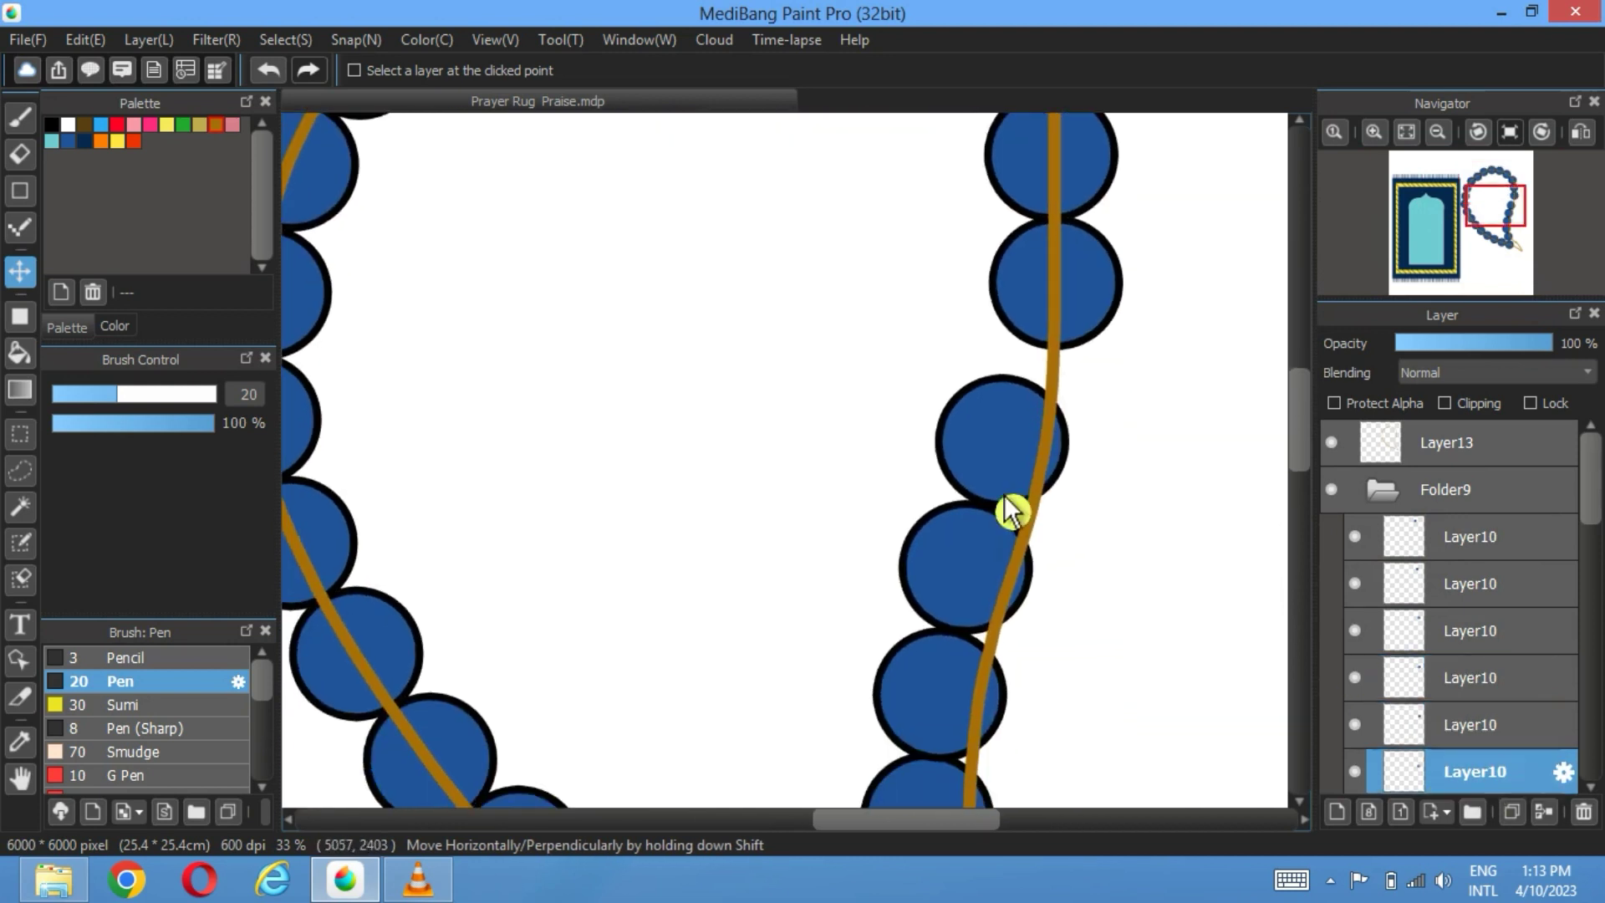
drag(1007, 501, 1056, 474)
Step: Realign the next two beads where the right side bends inward so they follow the brown line
scroll(1541, 698, down, 3)
click(1466, 520)
drag(997, 591, 1047, 567)
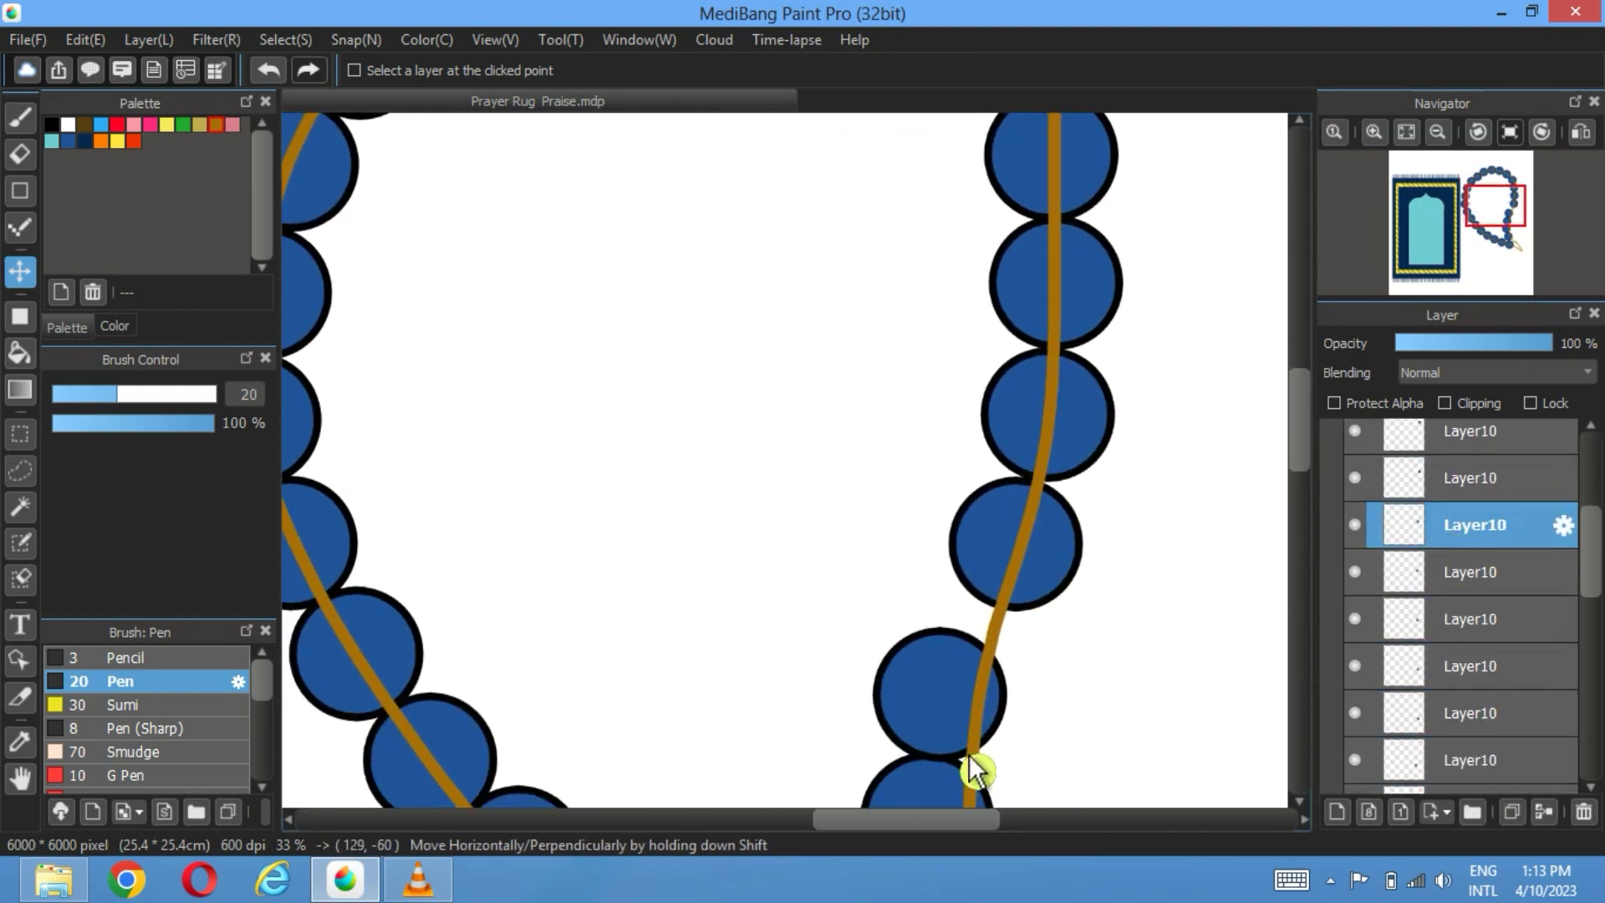
drag(972, 610, 993, 477)
click(1421, 582)
drag(981, 577, 1021, 554)
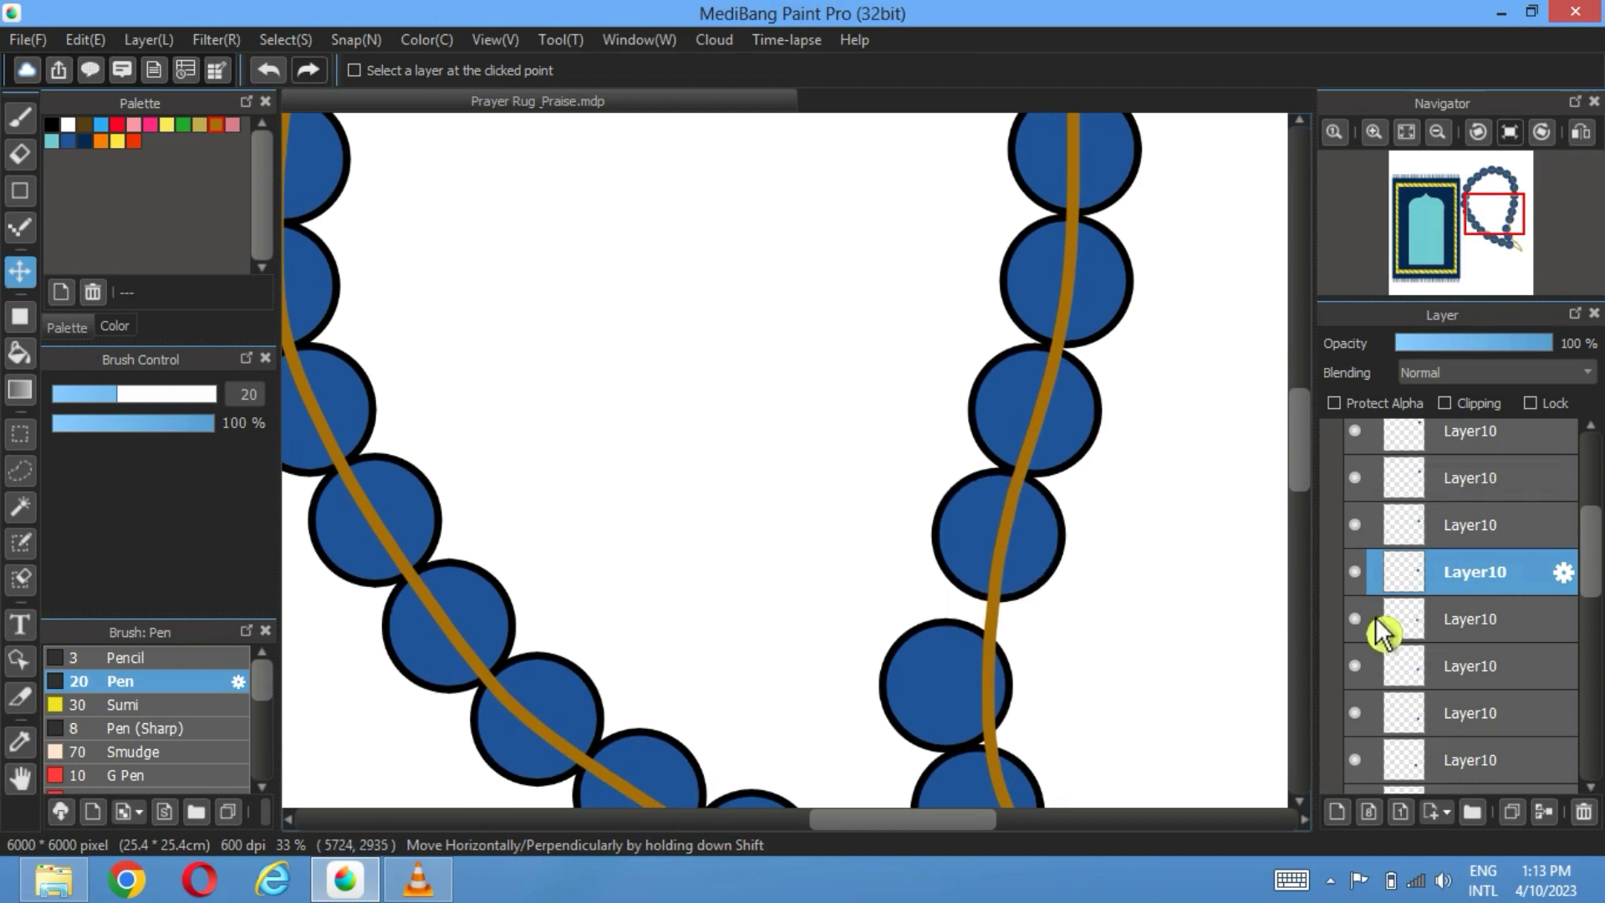
Step: Reposition the remaining beads at the lower right, bringing the last one close to the loop's pointed end
click(1383, 622)
drag(982, 694, 997, 491)
click(1423, 680)
drag(976, 664, 1000, 644)
click(1462, 728)
drag(1044, 772, 1112, 733)
click(1406, 134)
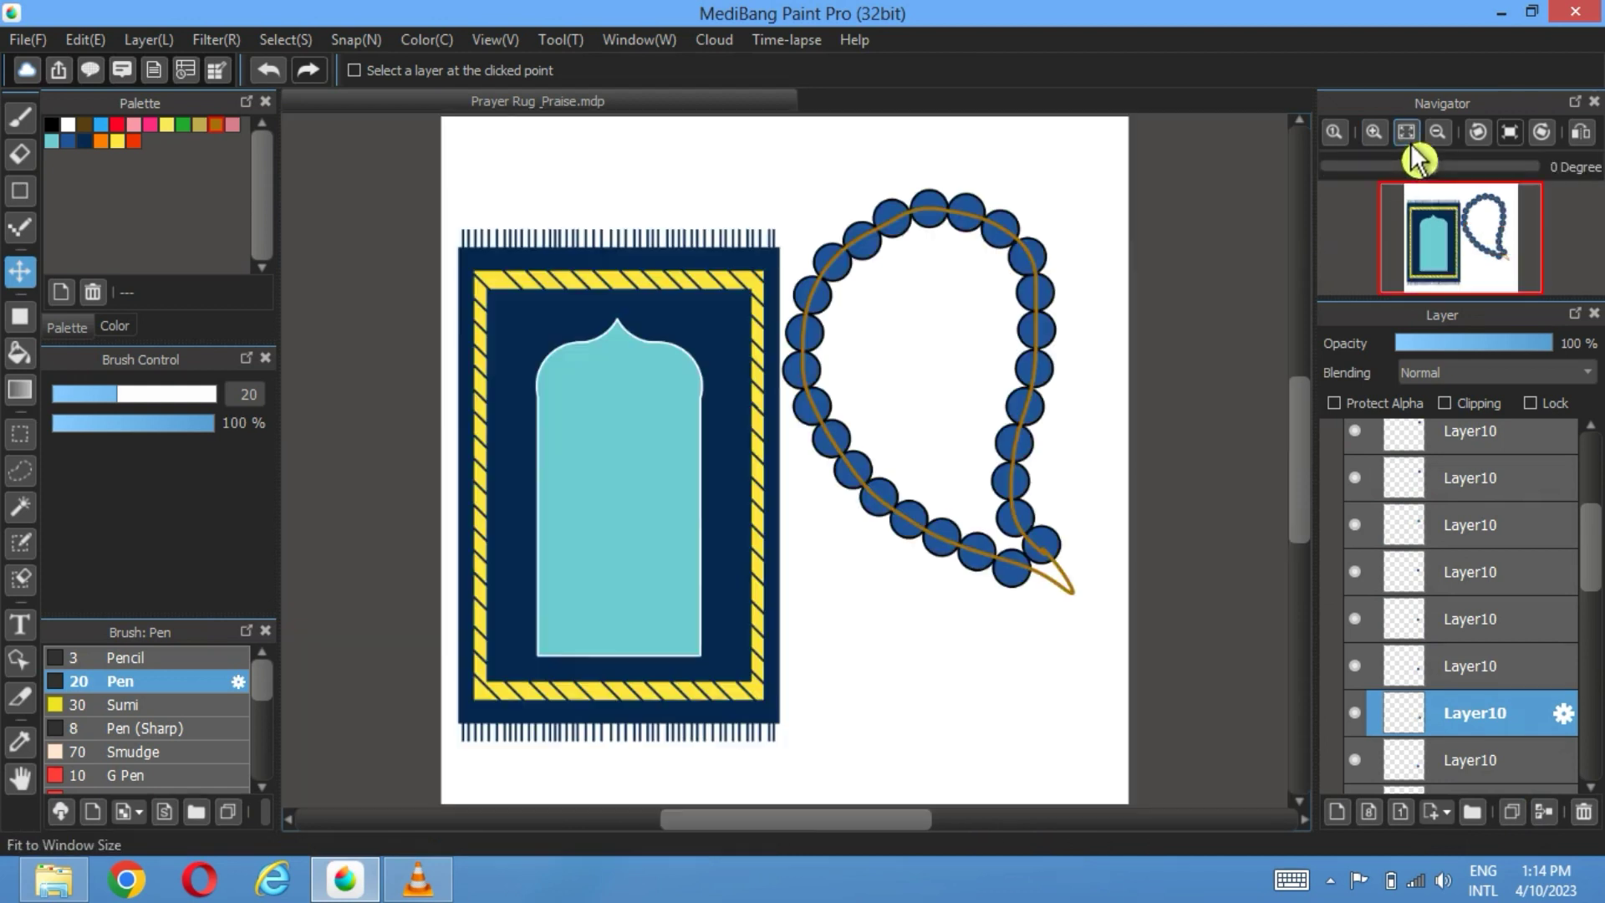
Step: Merge the folder containing all the bead layers into a single layer
scroll(1395, 562, up, 4)
click(1376, 500)
click(1335, 444)
click(1335, 444)
click(1384, 494)
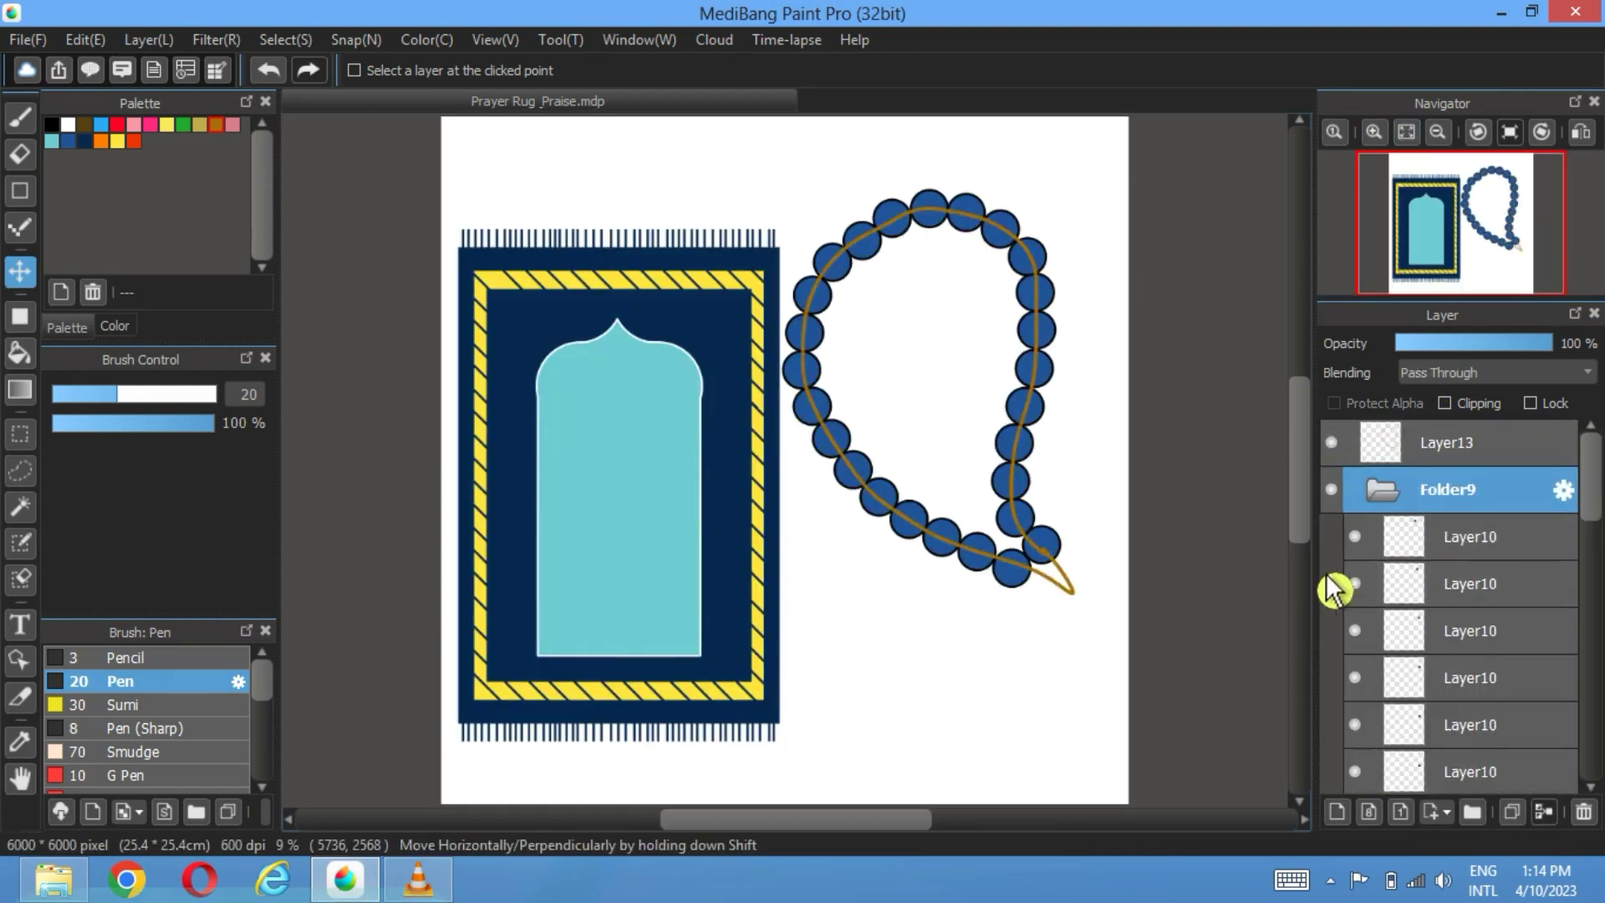
click(92, 40)
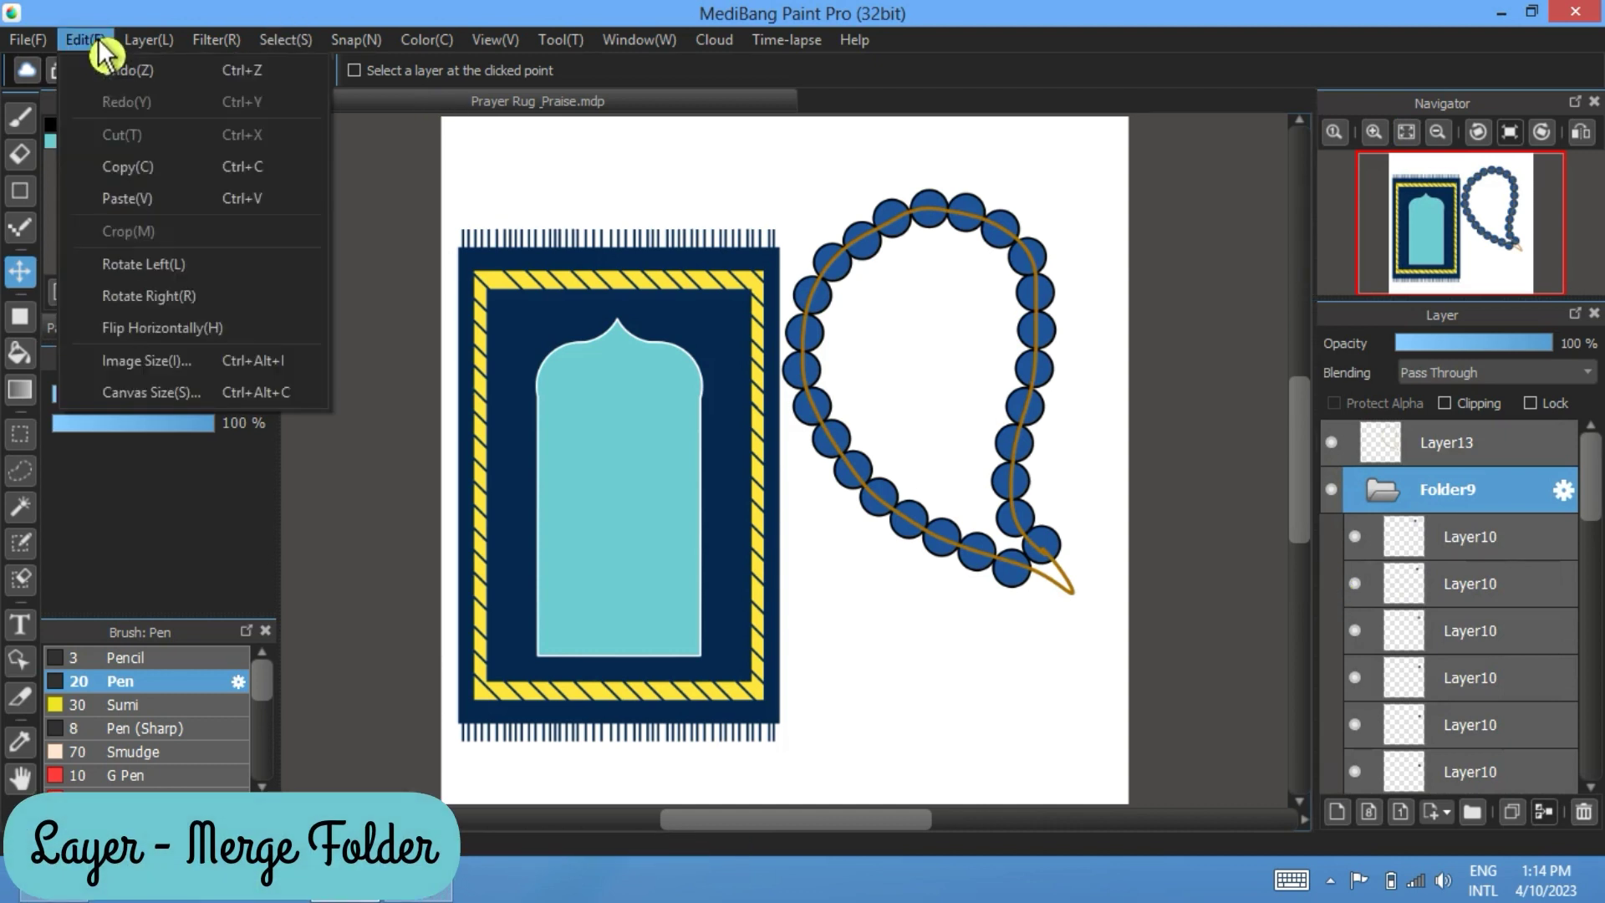
mouse_move(149, 40)
click(209, 360)
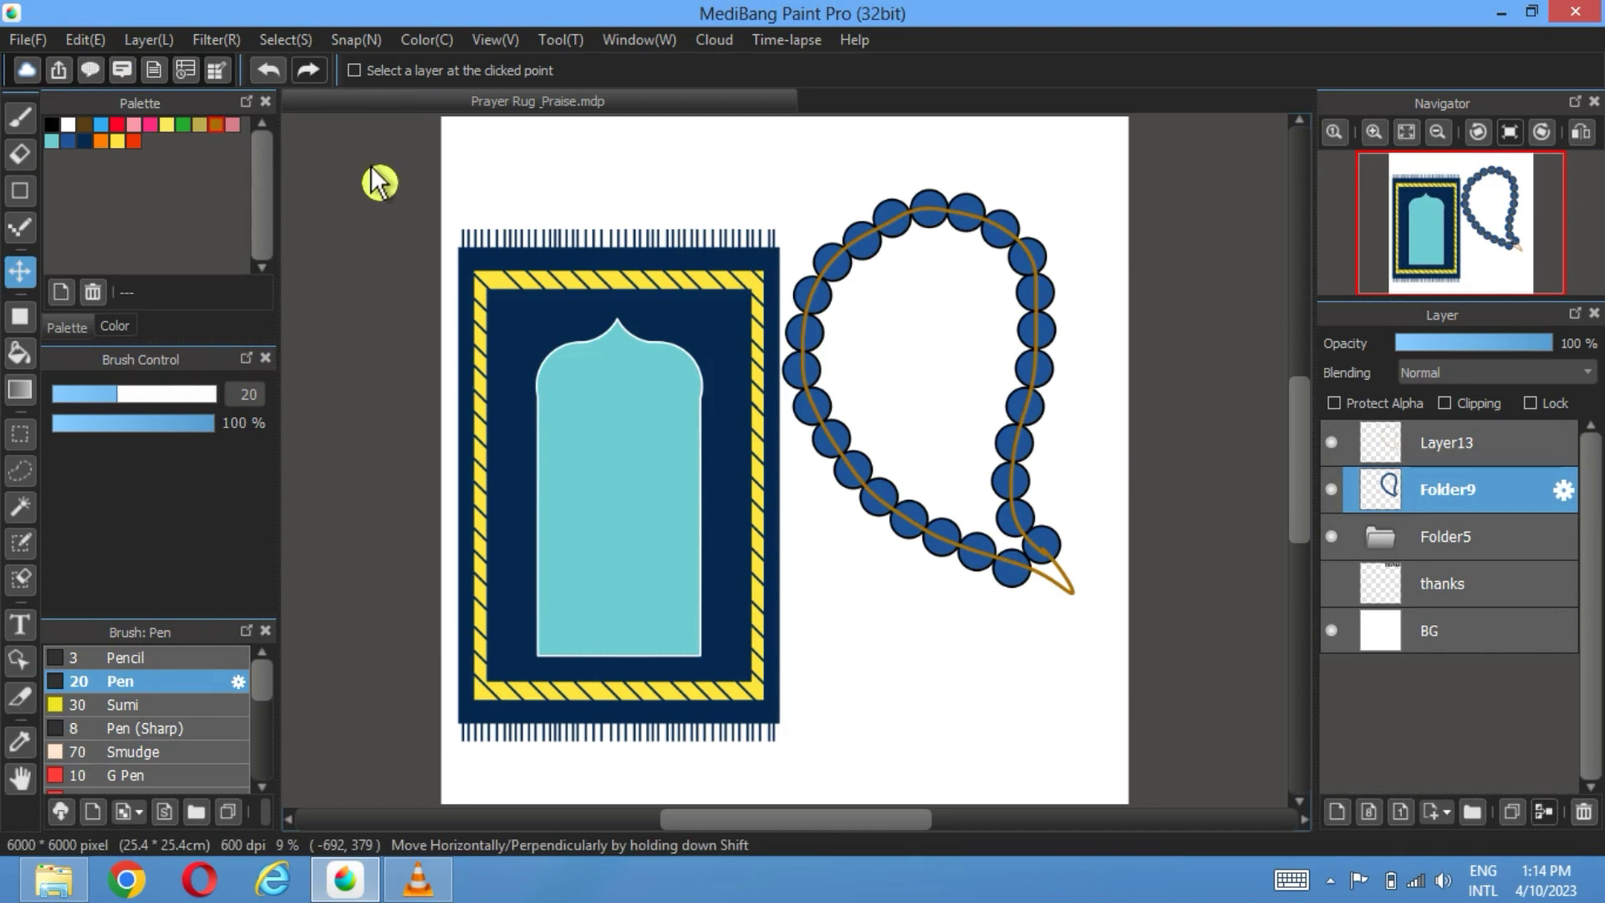
Step: Create a new folder and put the merged bead layer inside it
click(1473, 812)
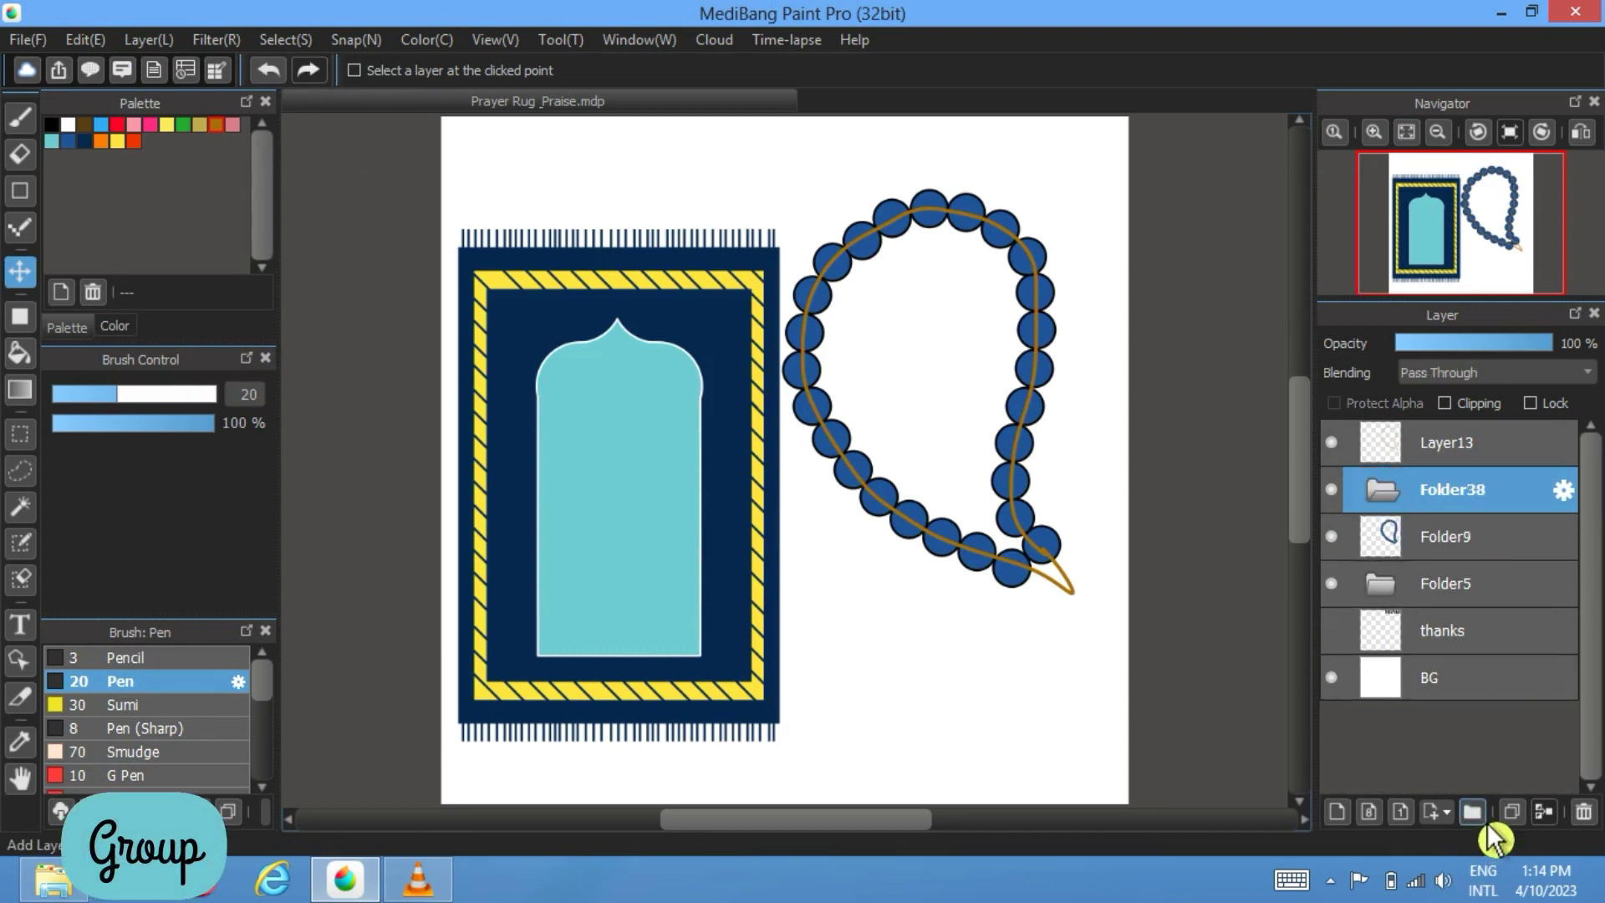
drag(1437, 548, 1451, 492)
Step: Delete the layer with the brown guide loop and add a new layer above the merged beads
click(1471, 441)
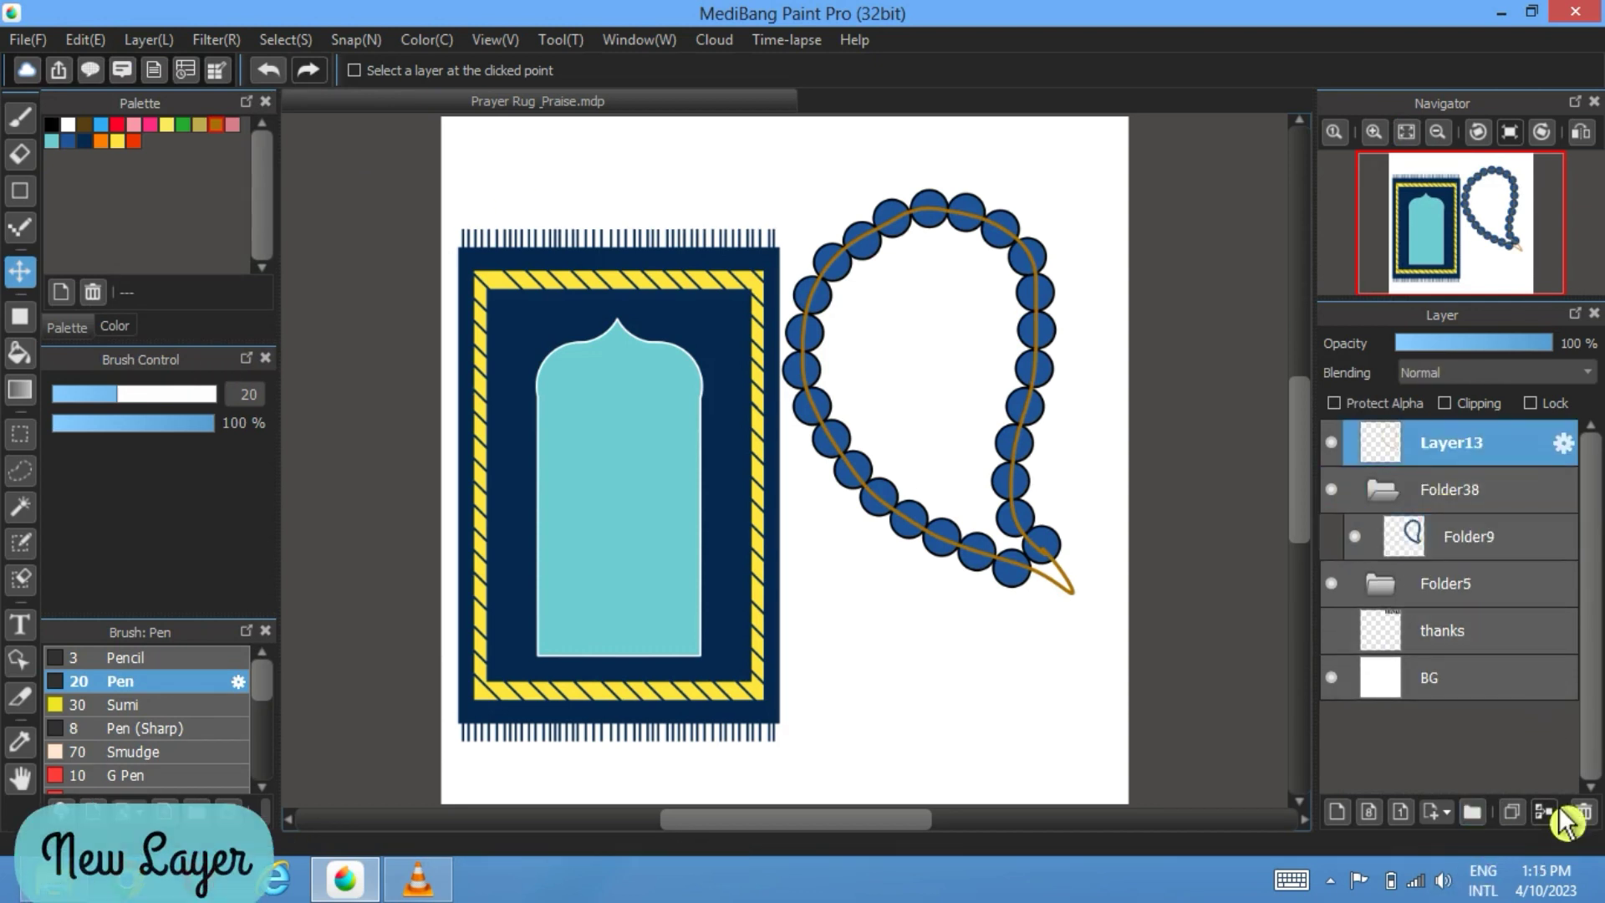
click(1585, 811)
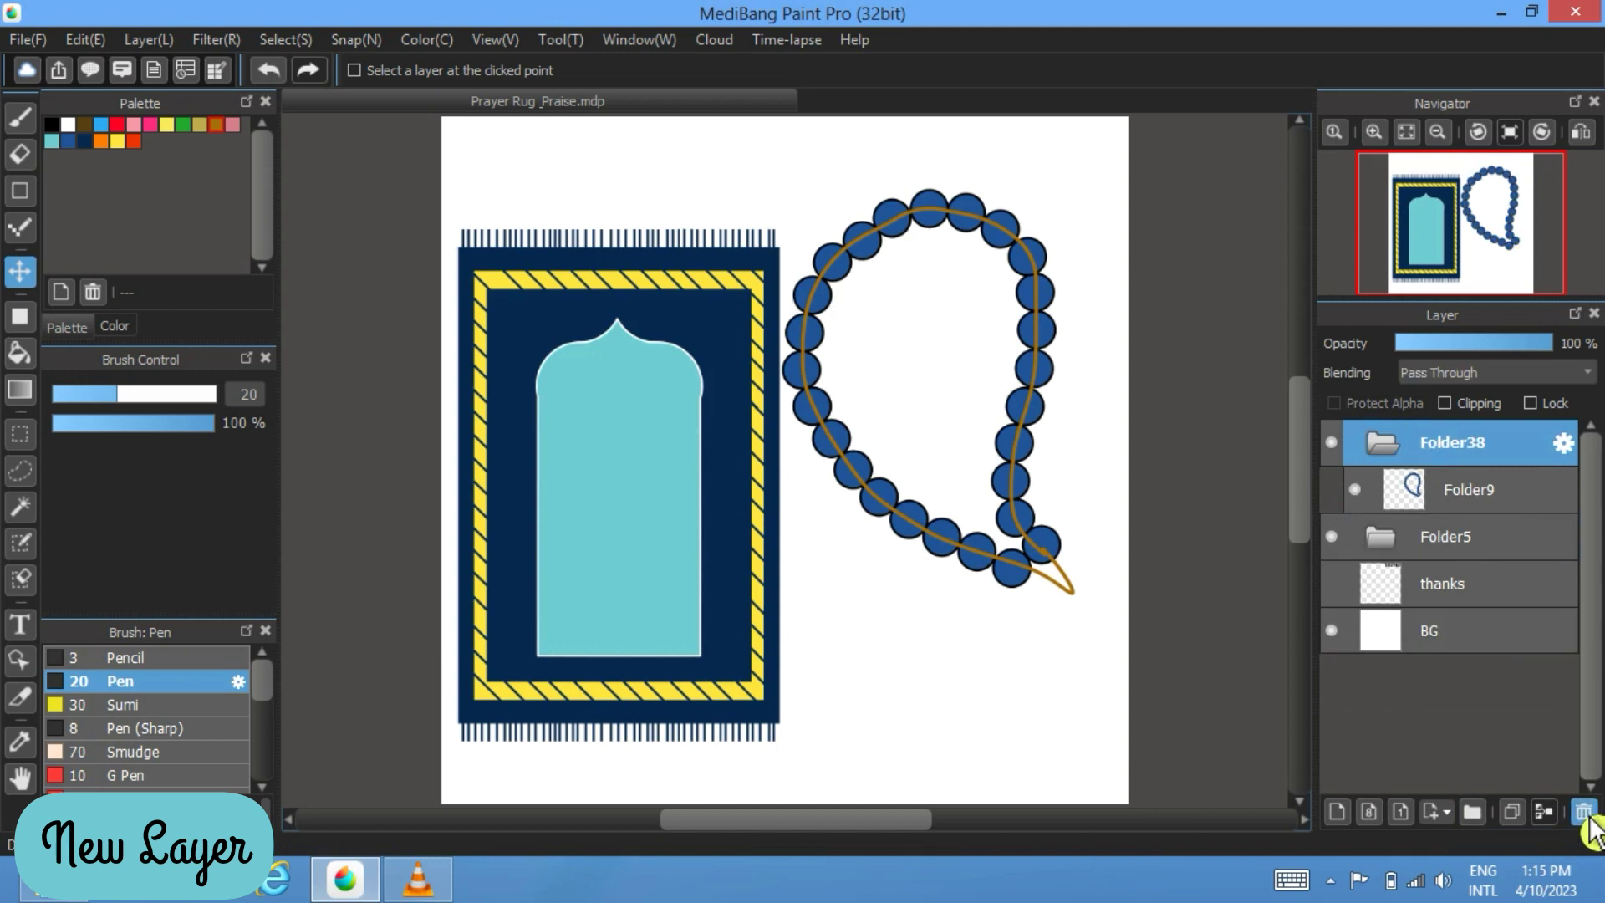
click(1338, 813)
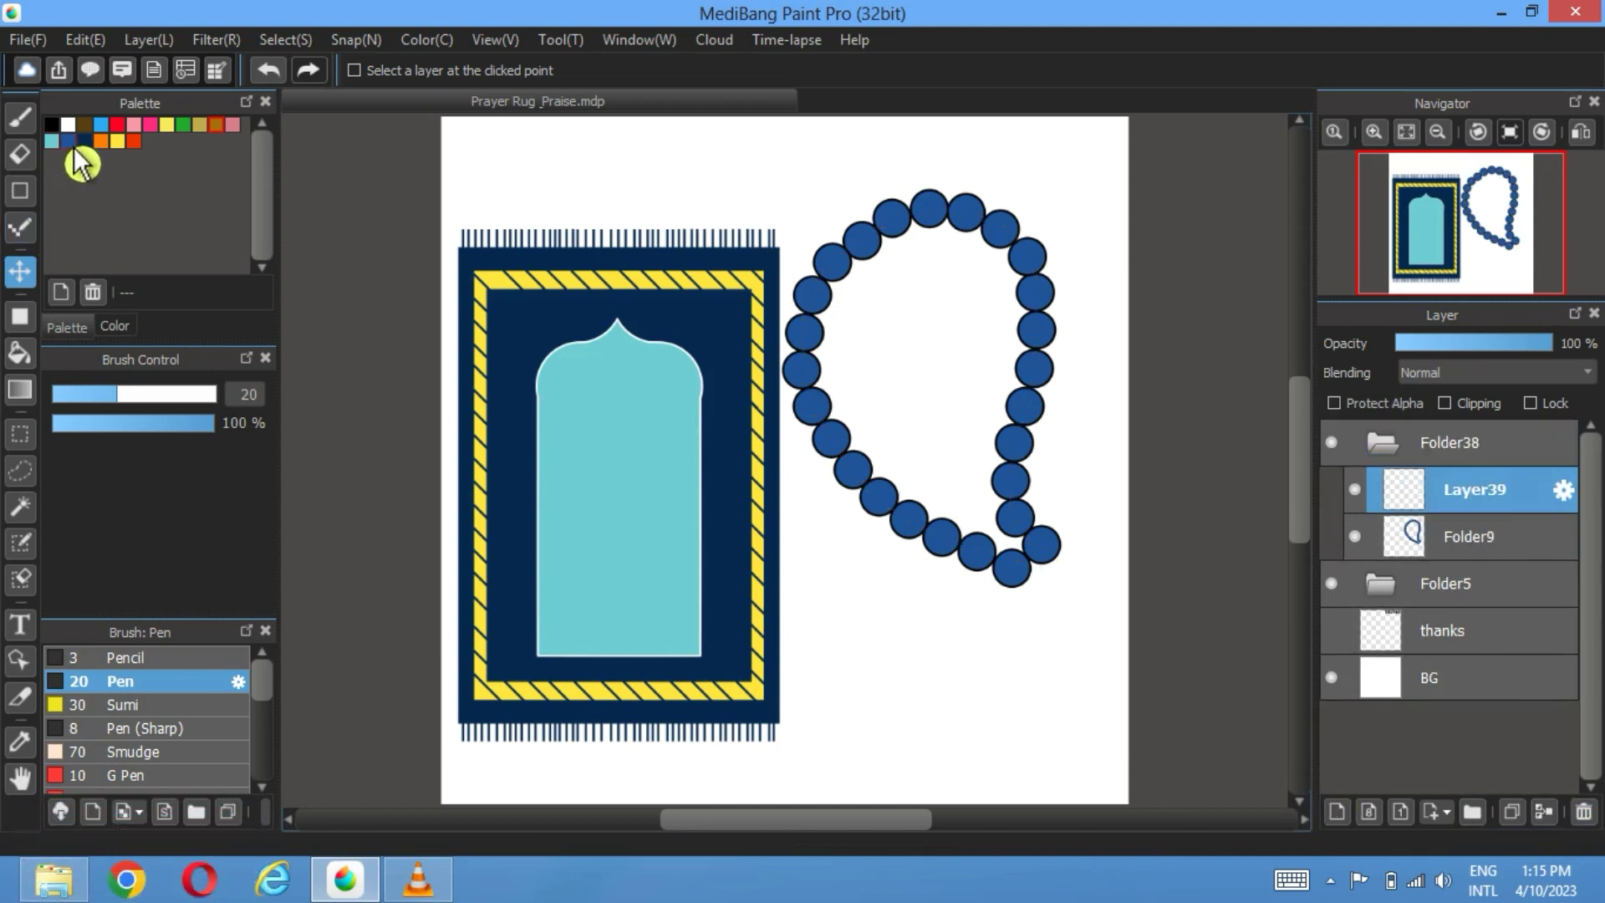
Step: Pick the beads' medium blue from the palette and switch to drawing filled shapes
click(70, 143)
click(20, 316)
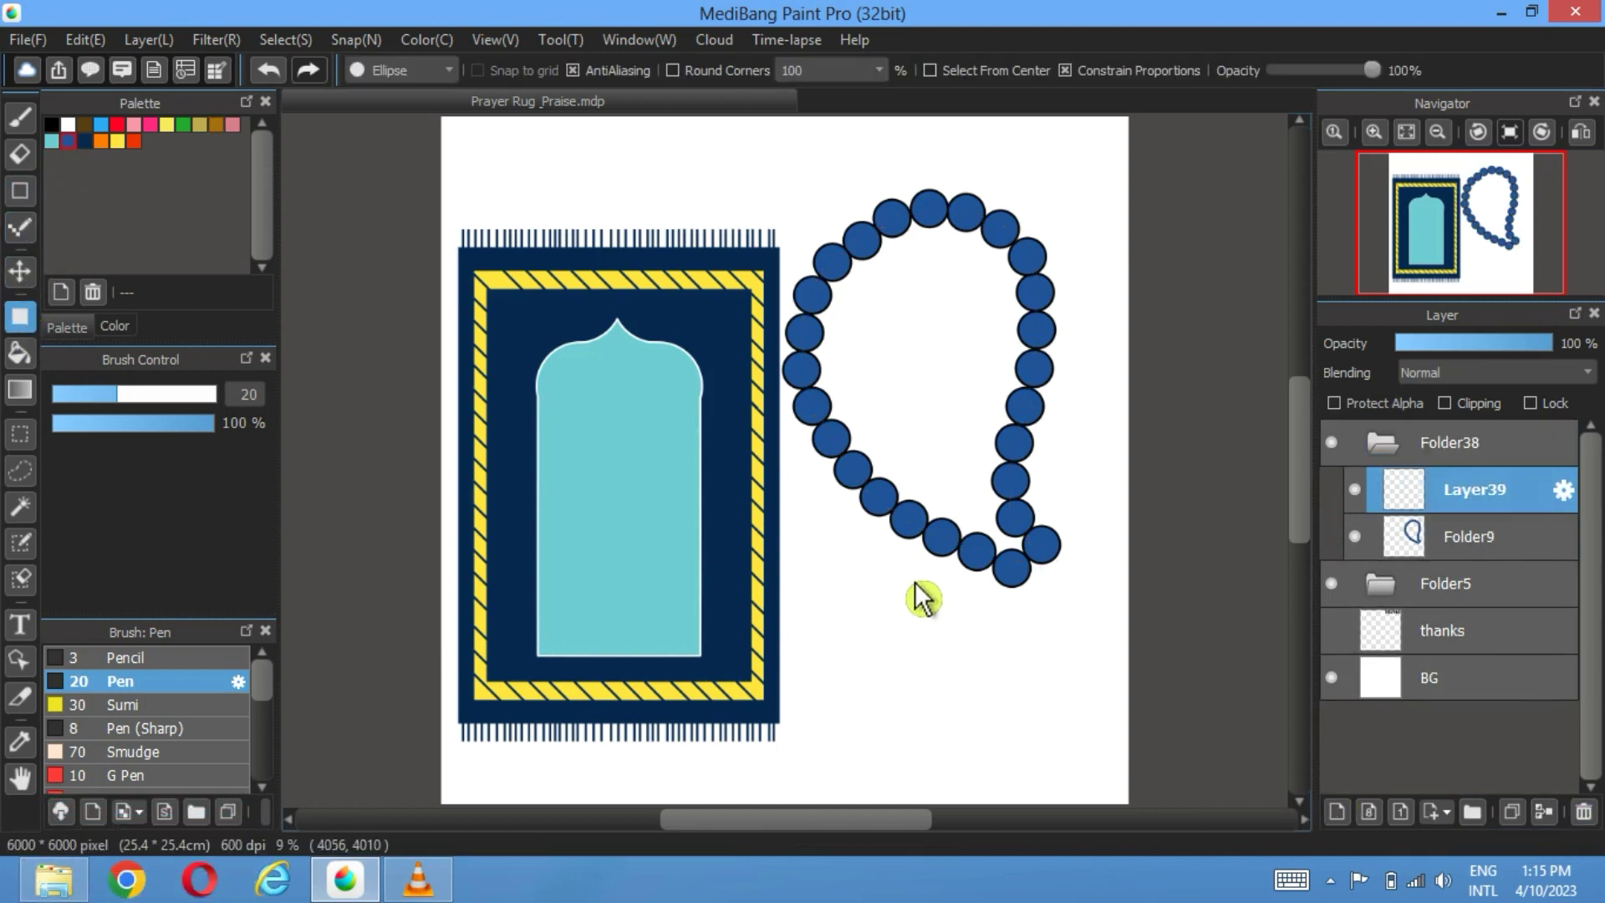
scroll(923, 599, up, 1)
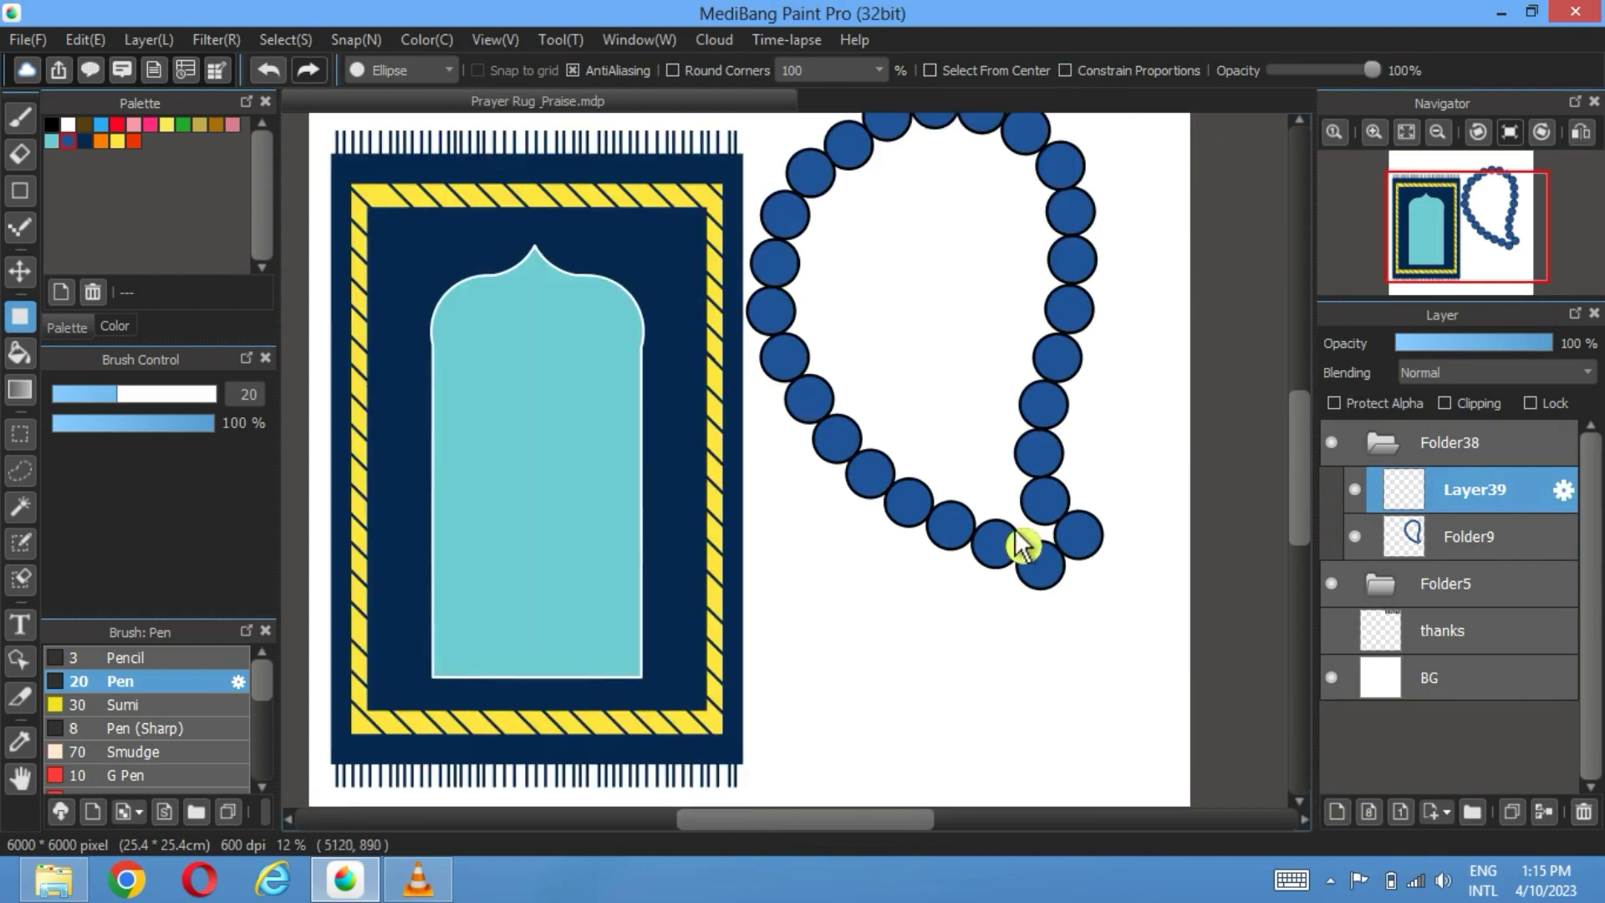
scroll(1022, 545, up, 4)
drag(819, 725, 815, 238)
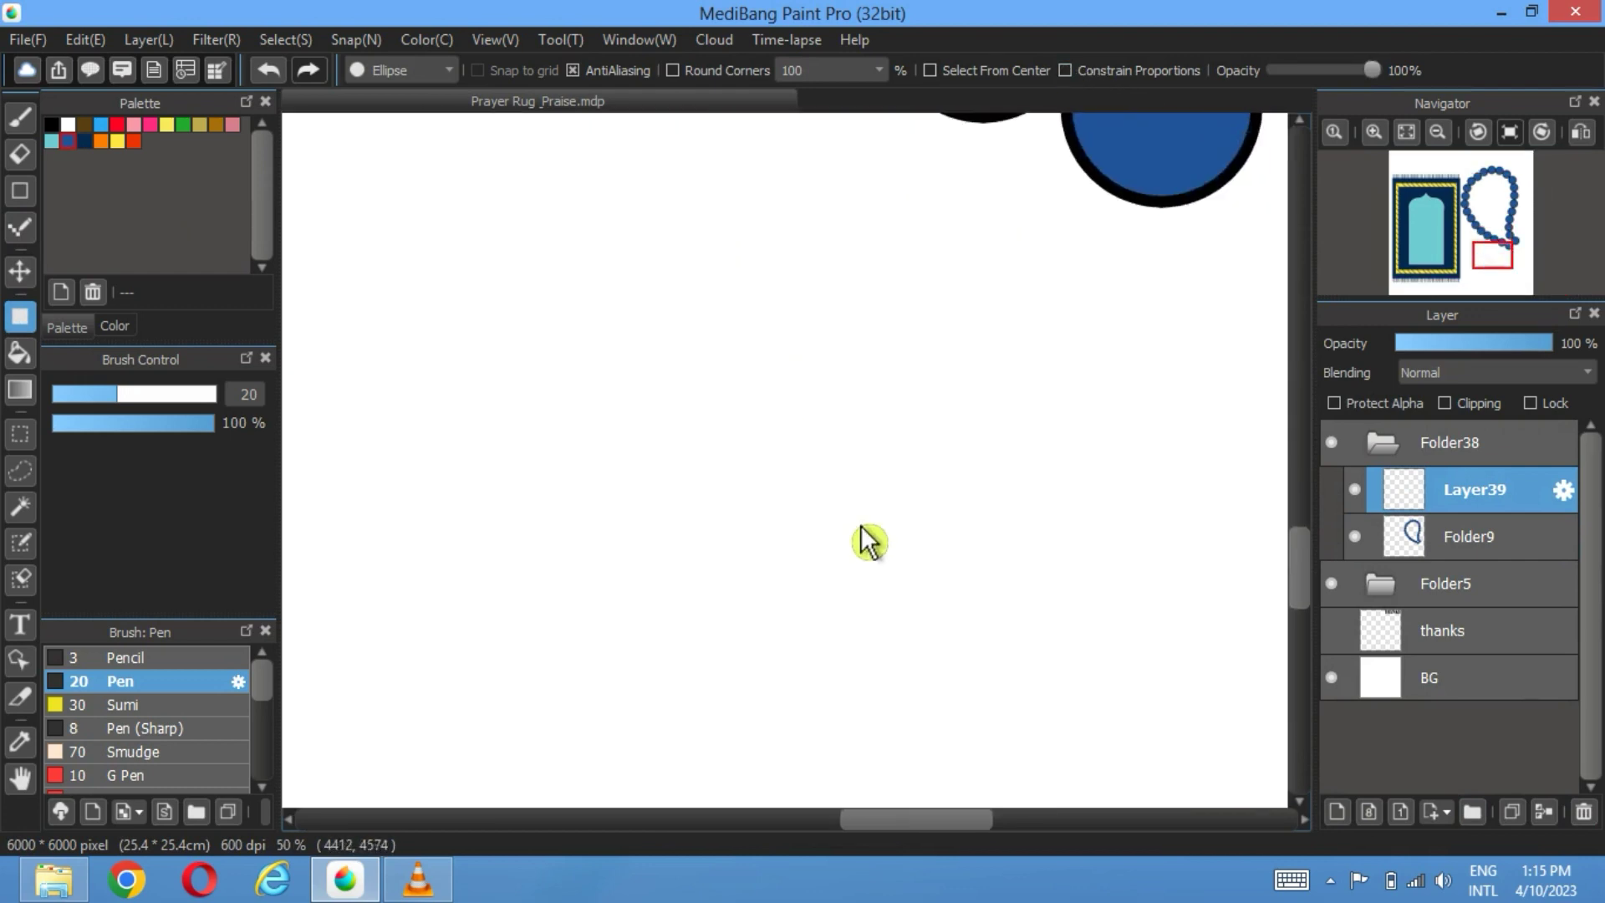
drag(861, 527, 883, 556)
scroll(883, 556, down, 2)
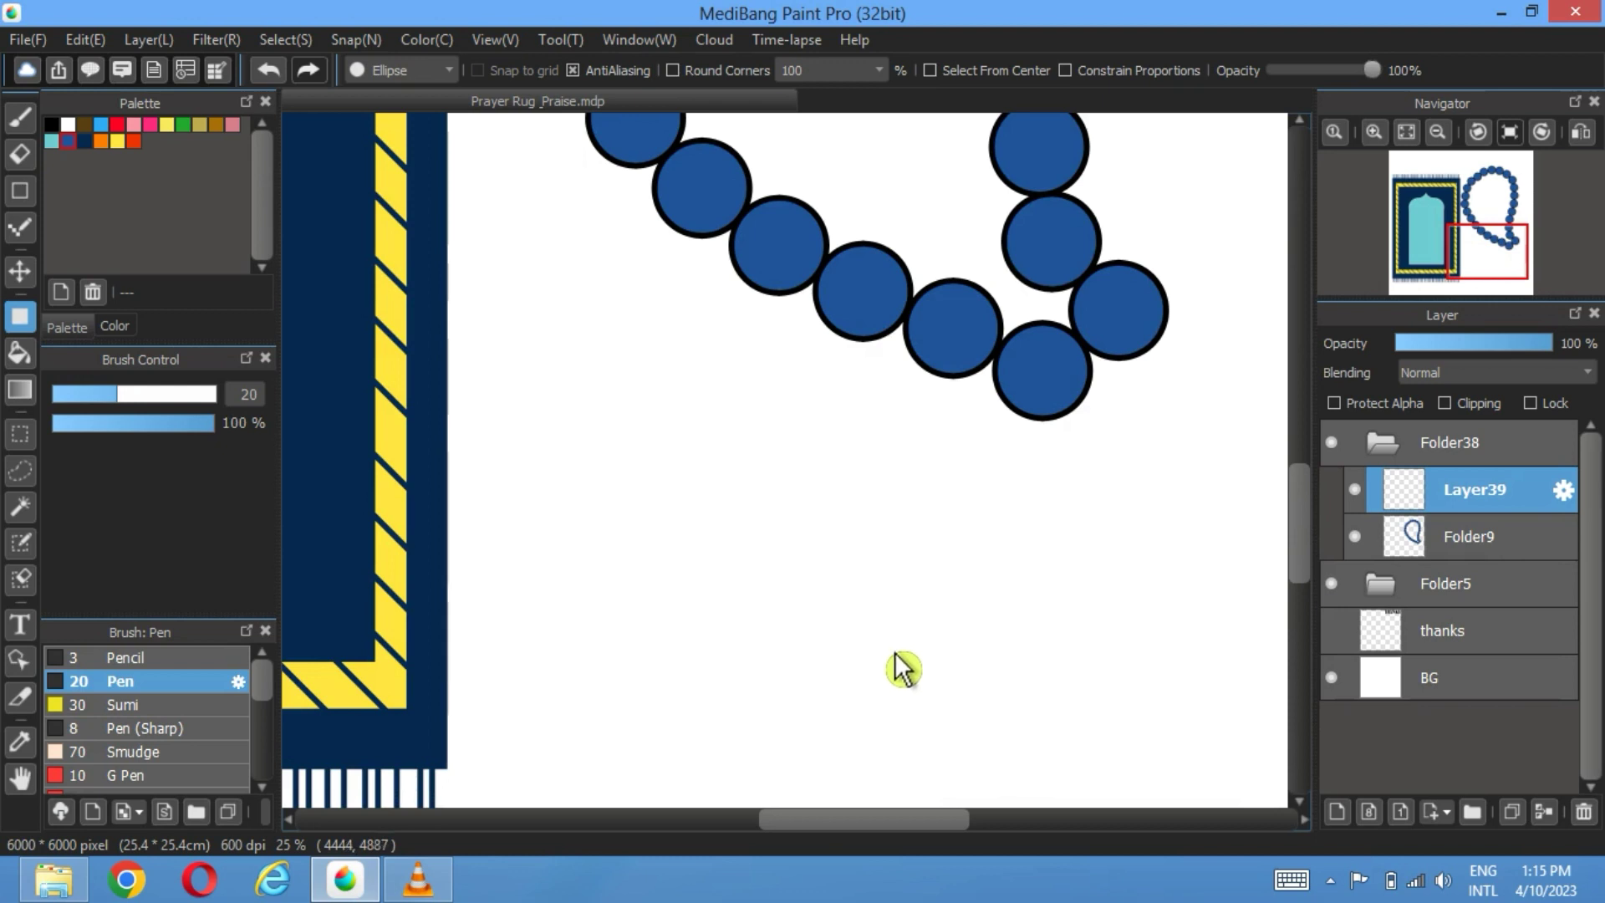
drag(743, 677, 621, 743)
click(269, 70)
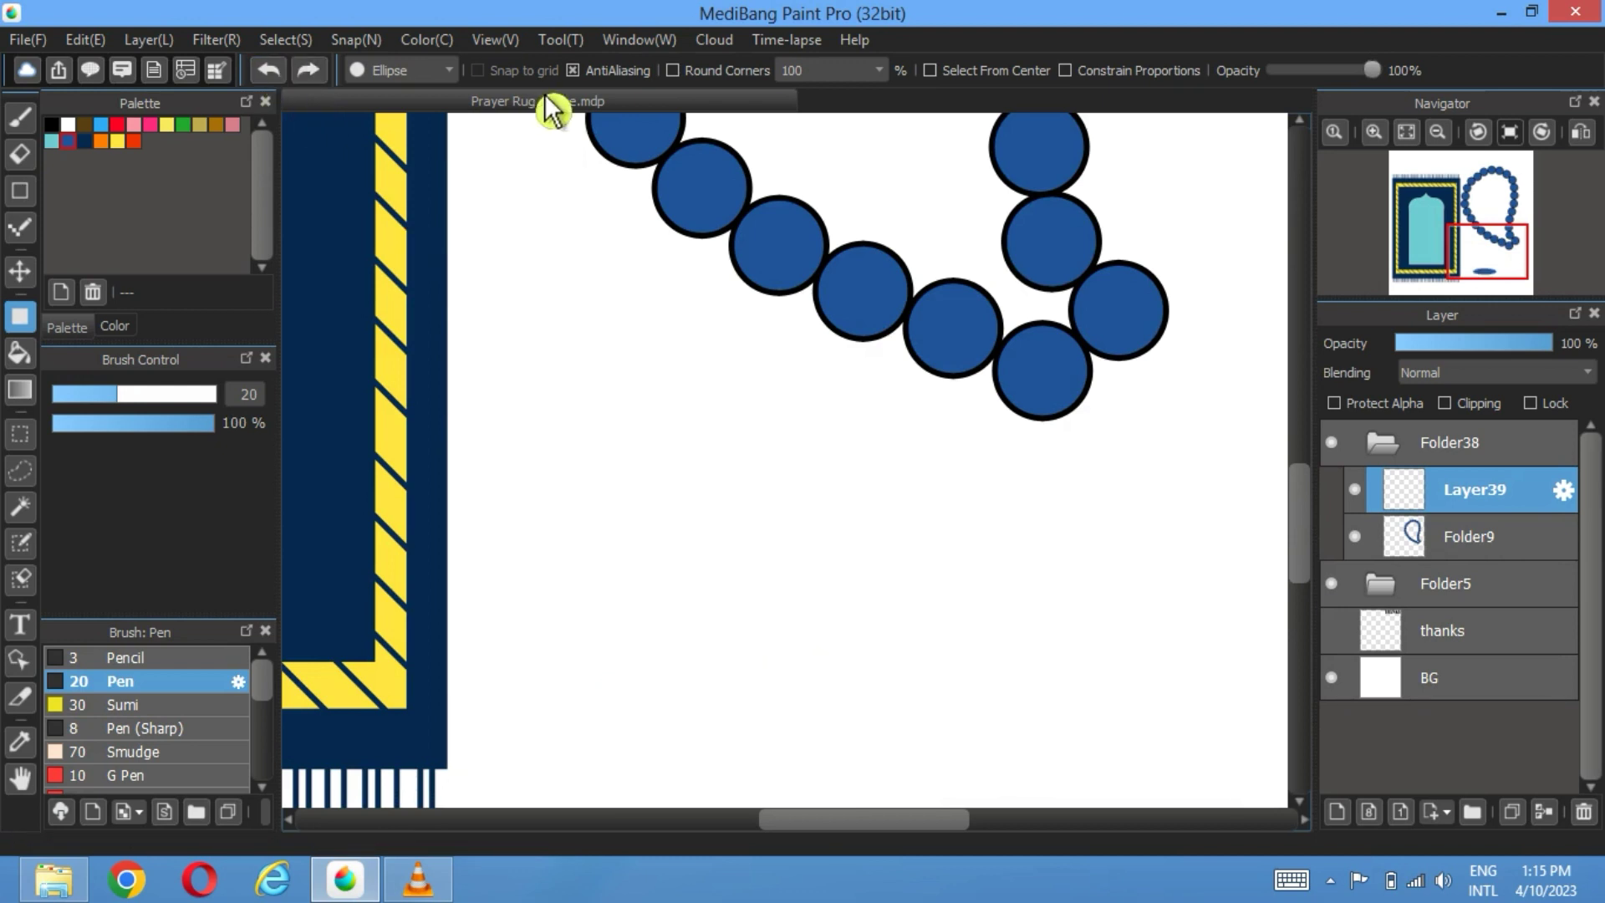
Step: Draw a filled blue rectangle with round corners, about 848 × 192 px, in the empty area below the beads
click(449, 70)
click(459, 90)
click(673, 70)
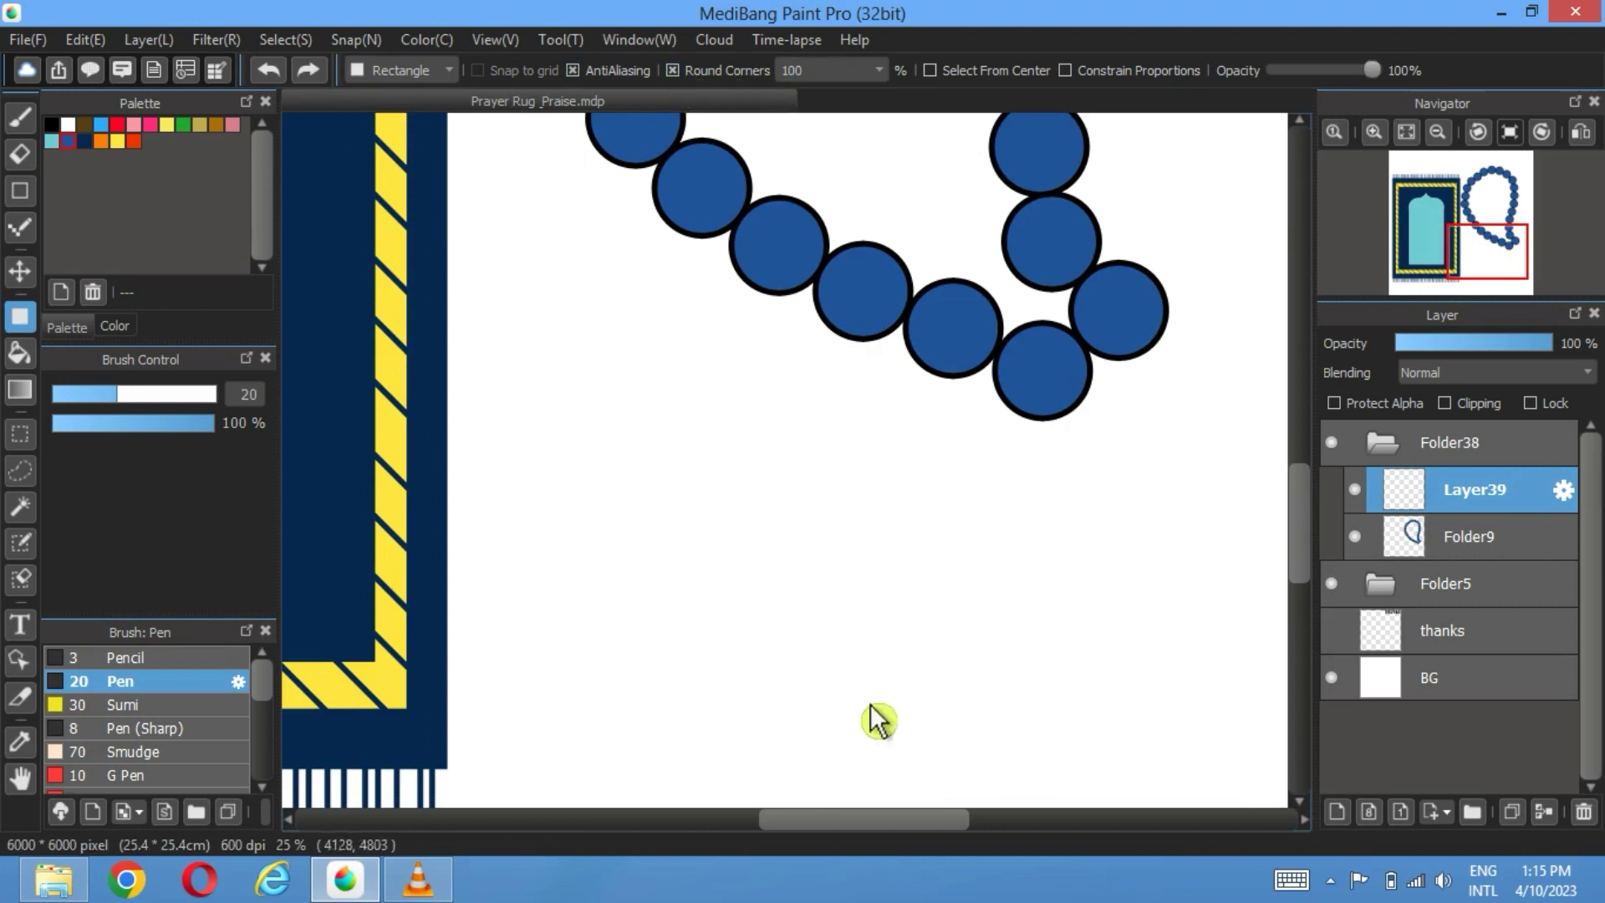
drag(901, 614, 660, 686)
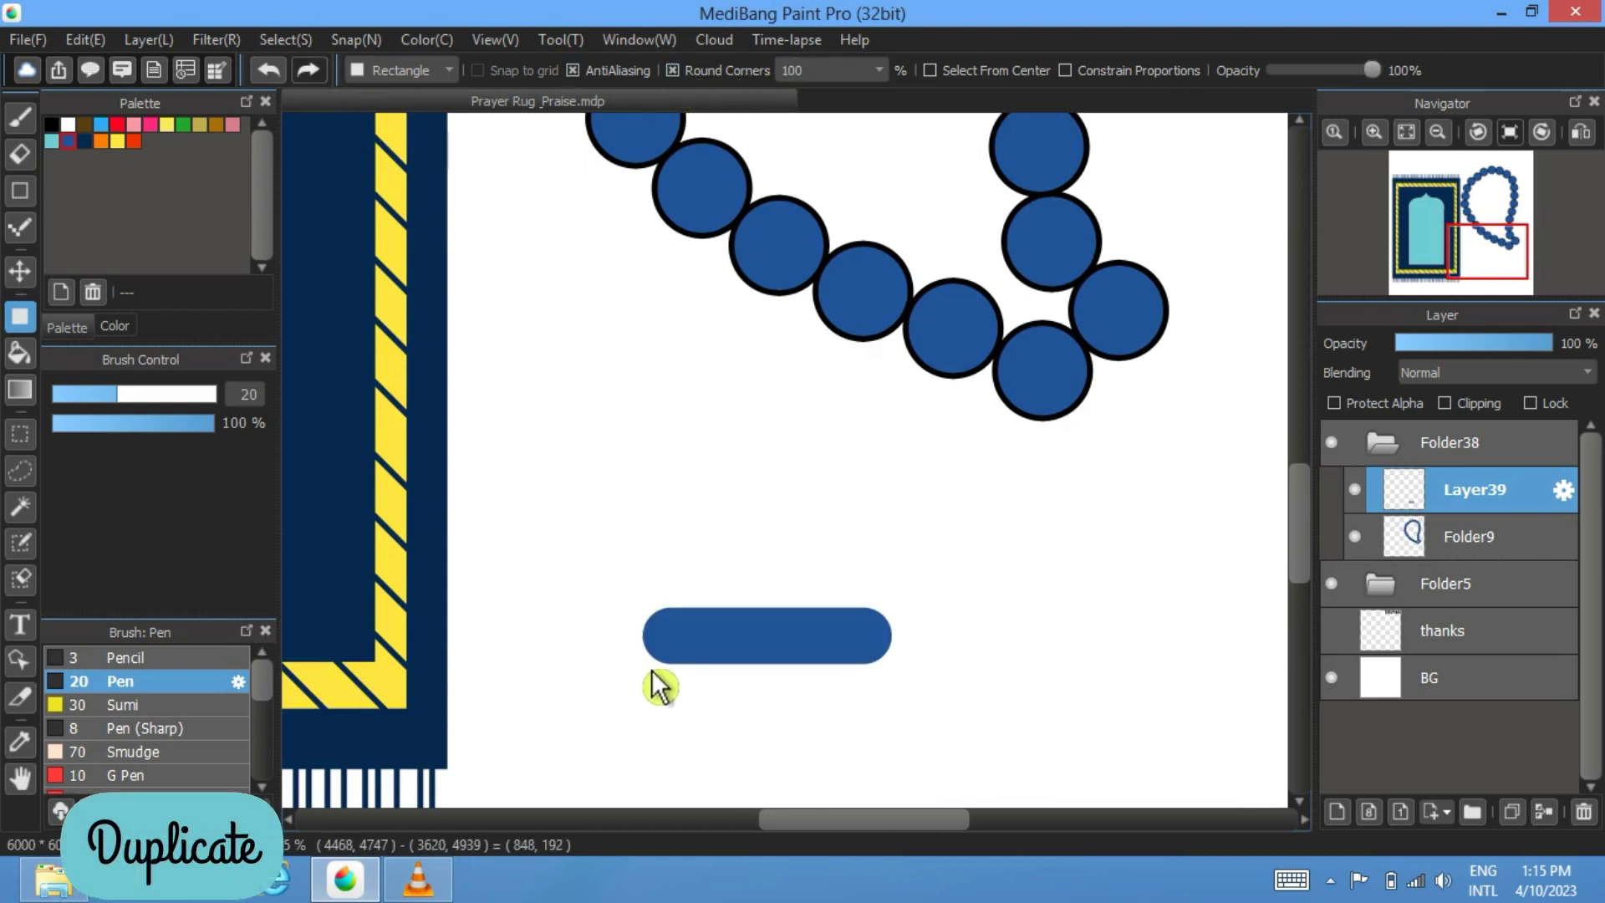
Step: Duplicate the rounded bar's layer and place the copy directly above the original bar
click(1512, 813)
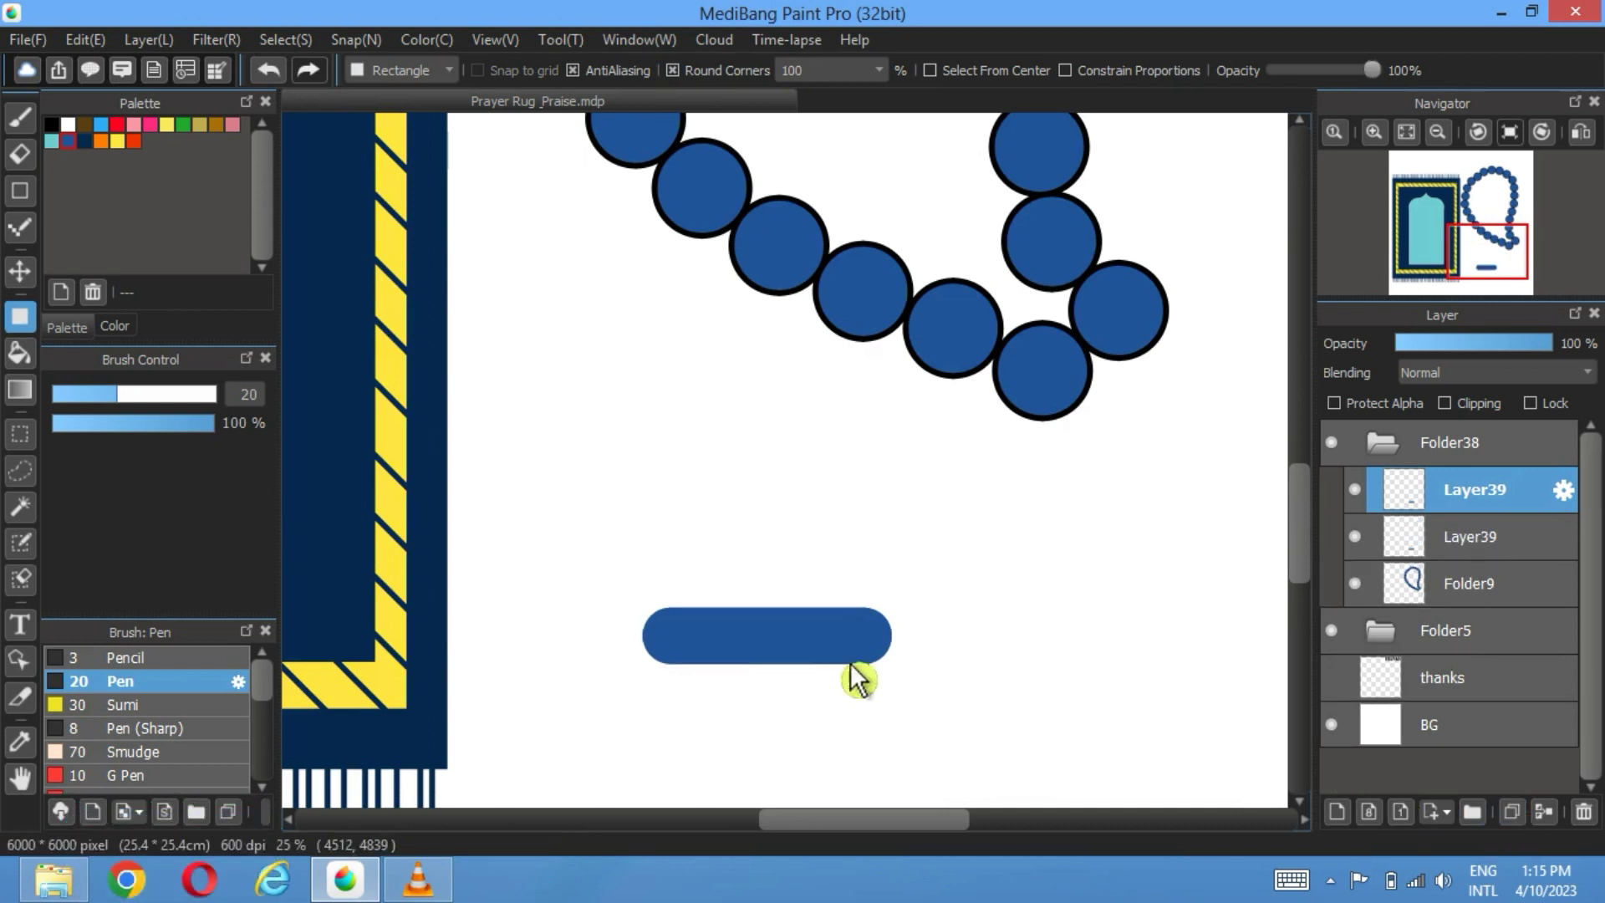
click(20, 271)
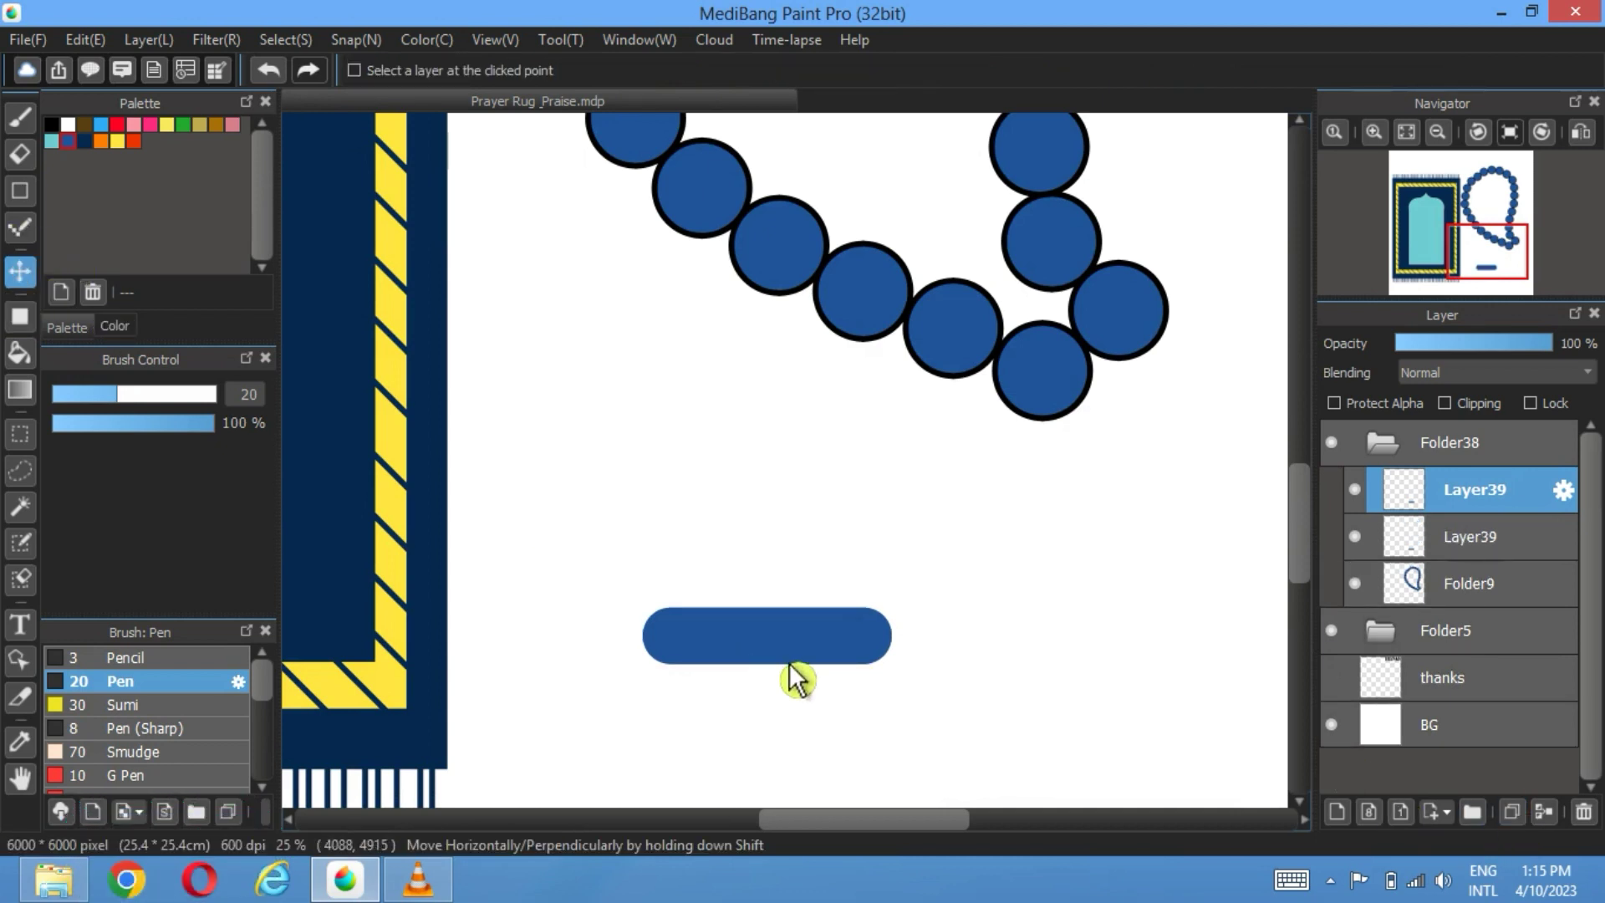
drag(796, 679, 790, 624)
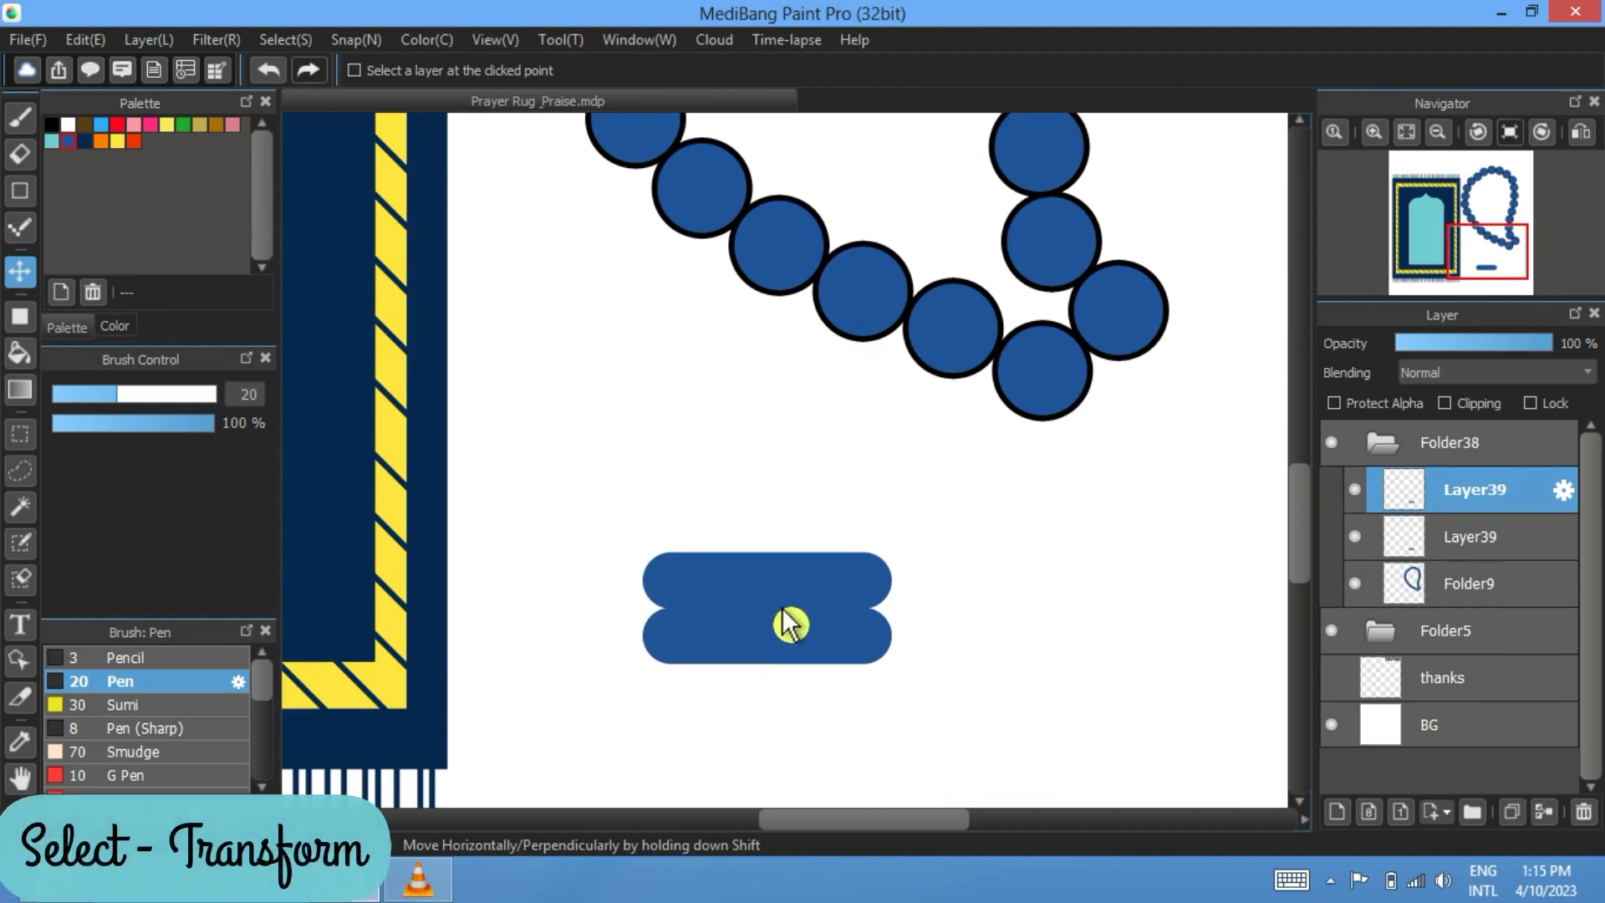
Step: Narrow the upper bar evenly on both sides with Transform, and move both bars further down together
click(285, 39)
click(327, 328)
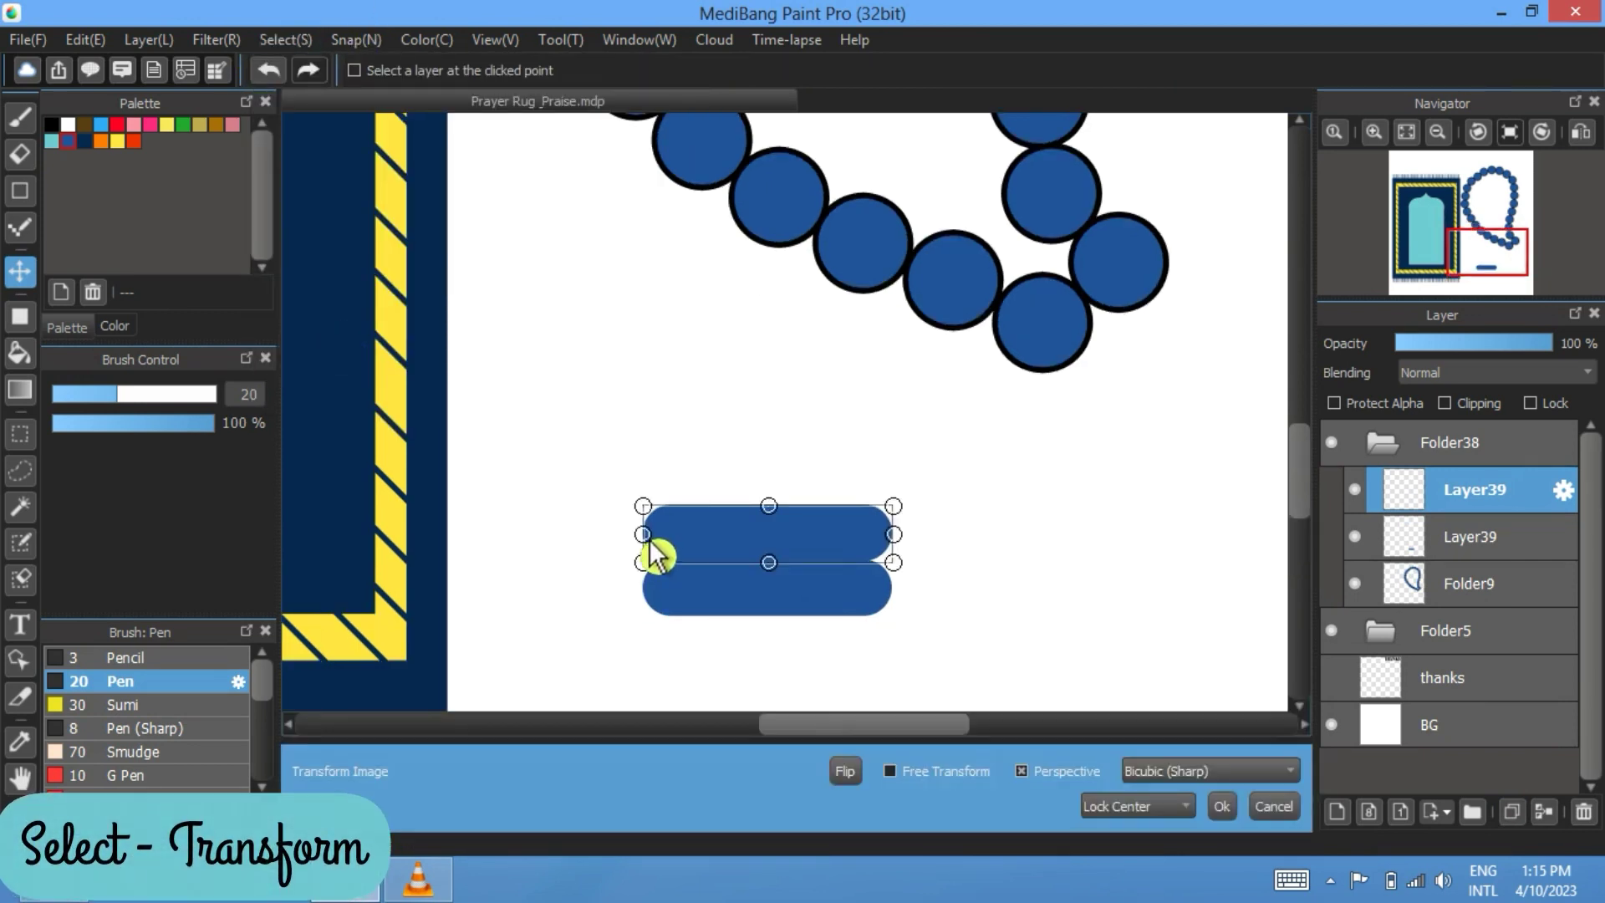
drag(651, 542, 672, 544)
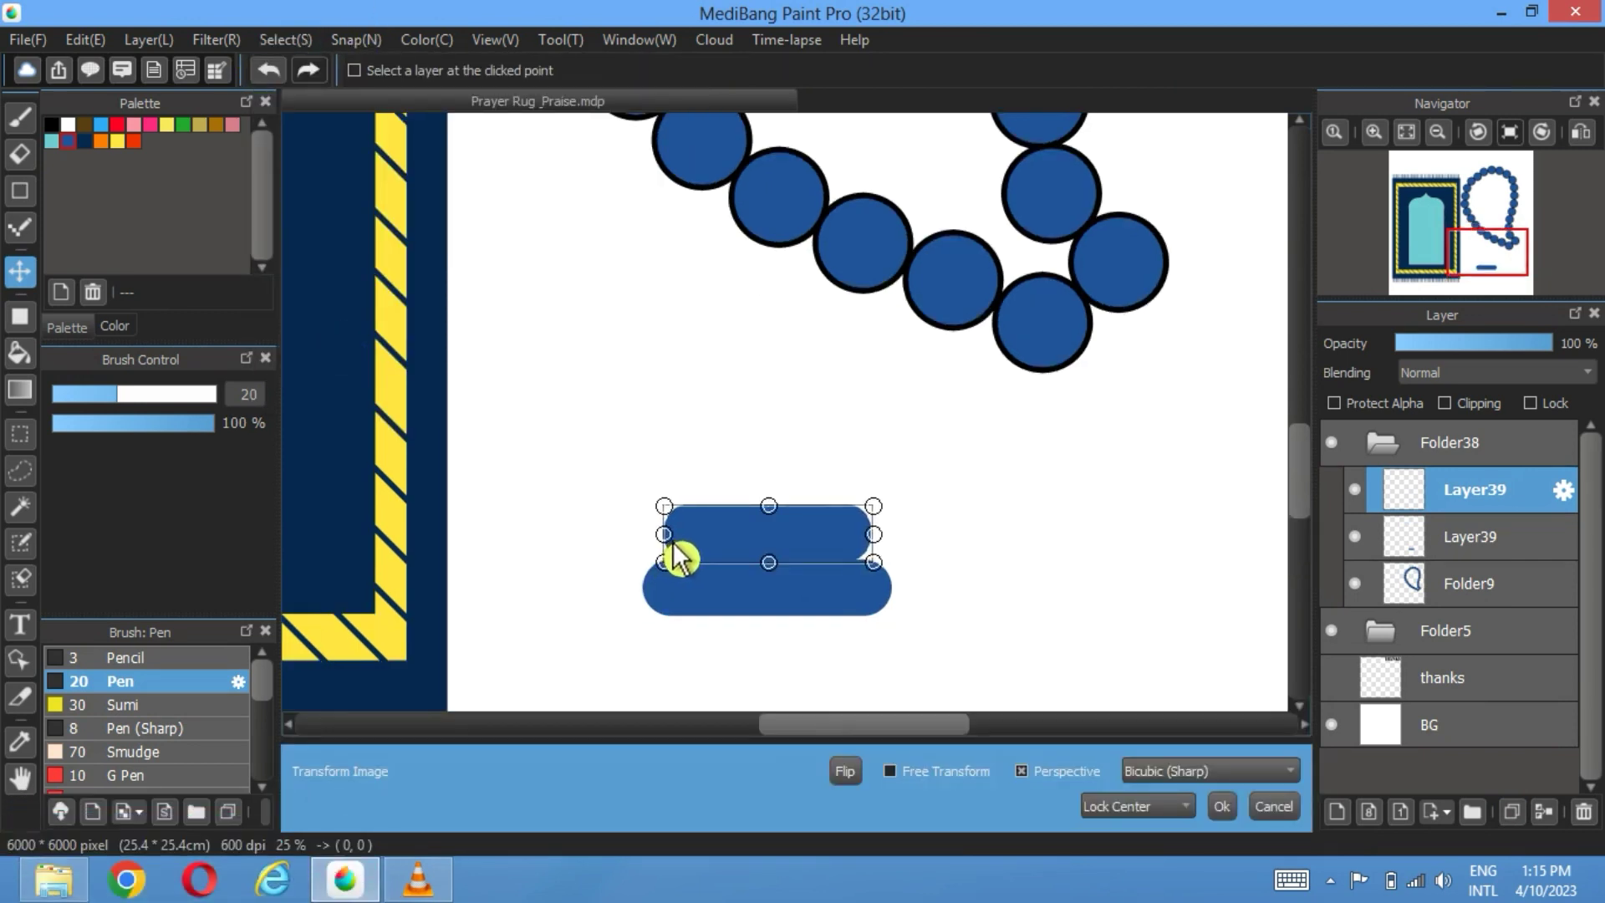
click(1232, 810)
ctrl+click(1512, 540)
drag(775, 619, 767, 690)
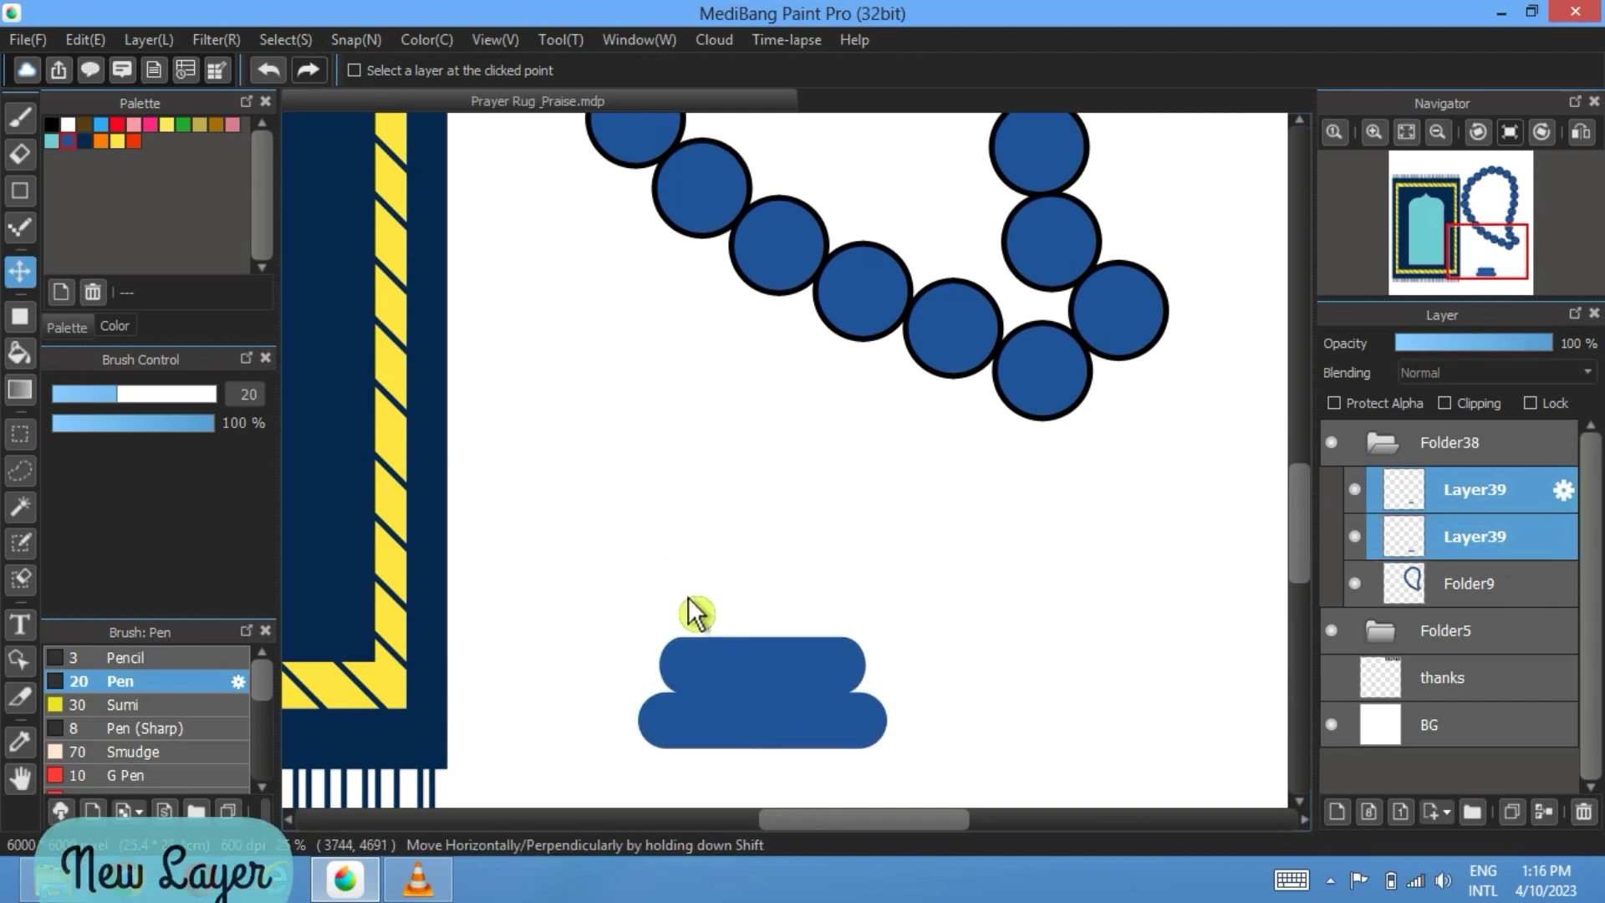
Step: On a new layer, draw a tall filled blue ellipse about 432 × 868 px and centre it over the two bars
click(1358, 802)
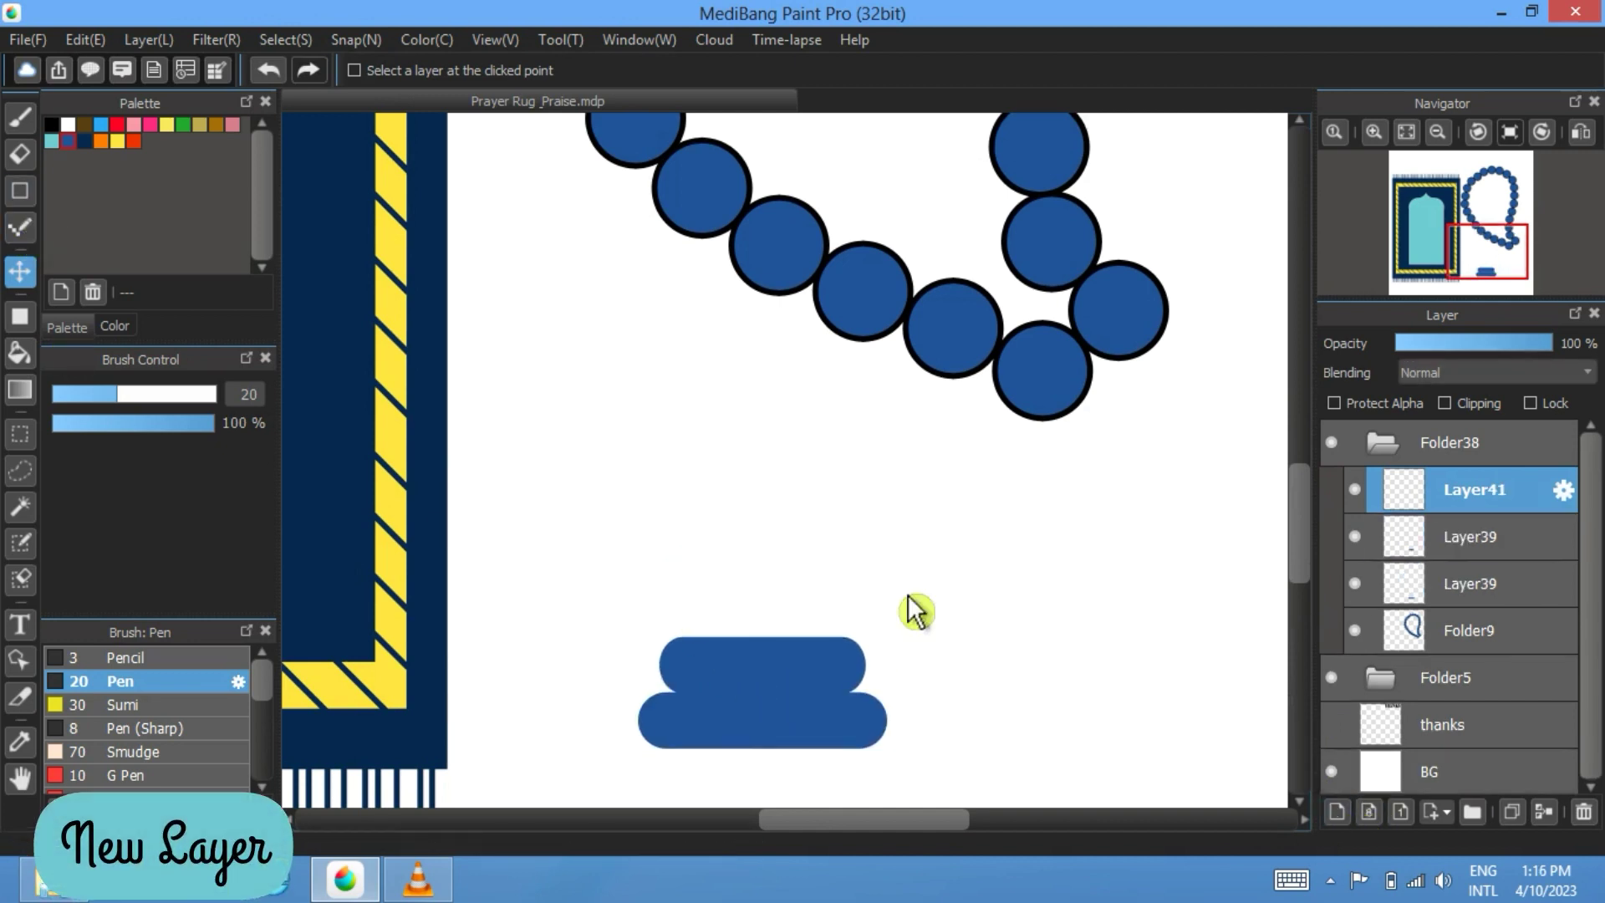
click(20, 316)
click(389, 71)
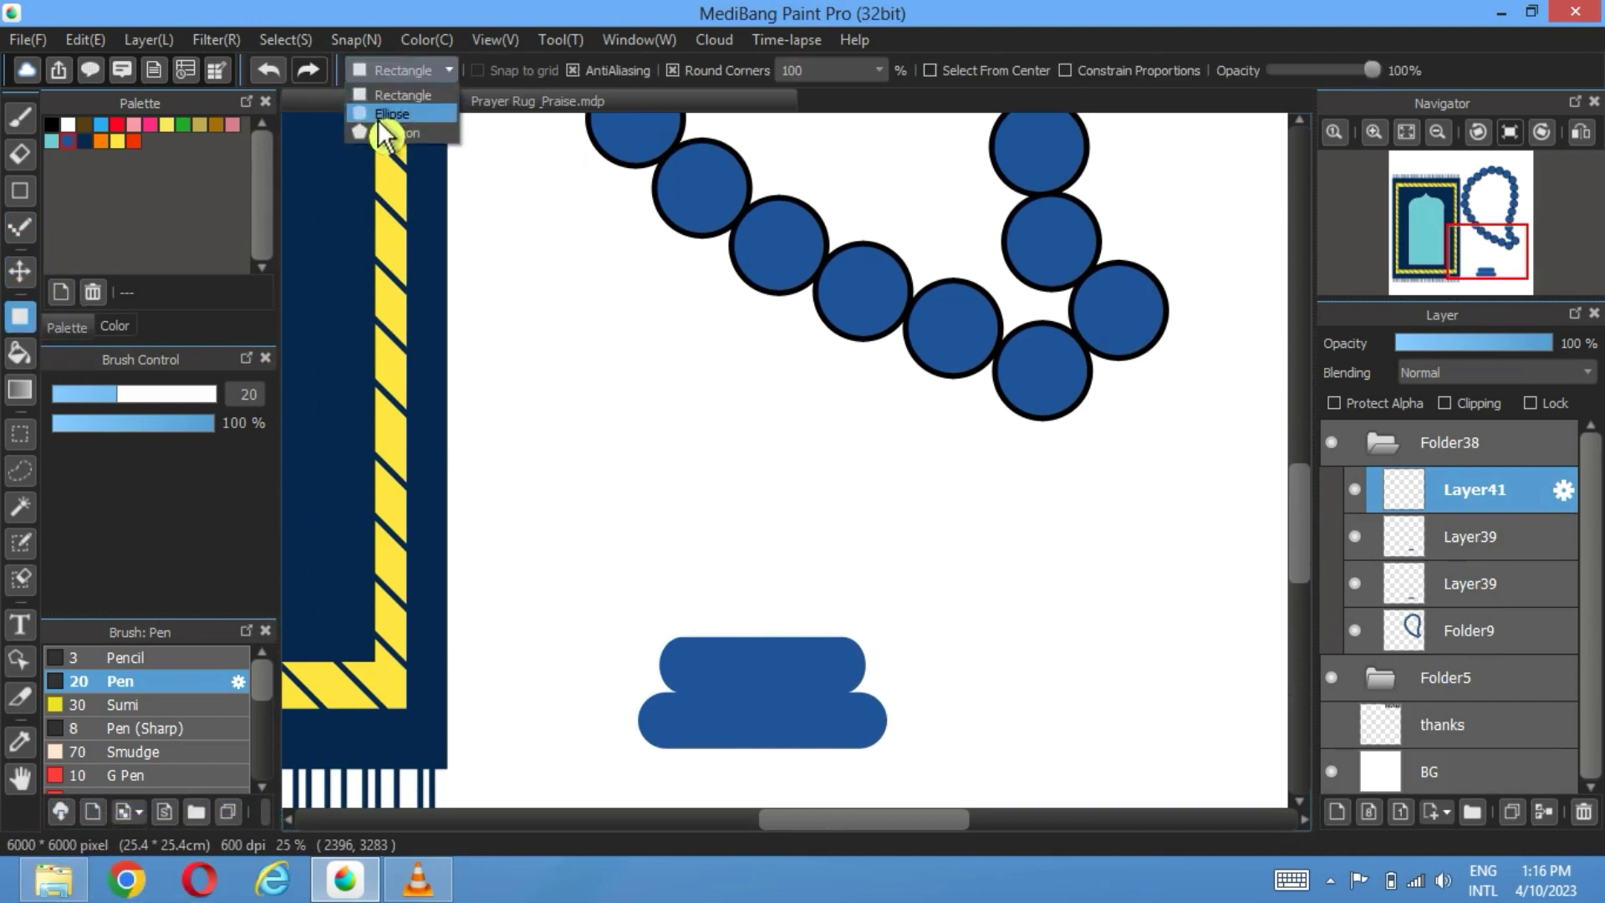
click(385, 117)
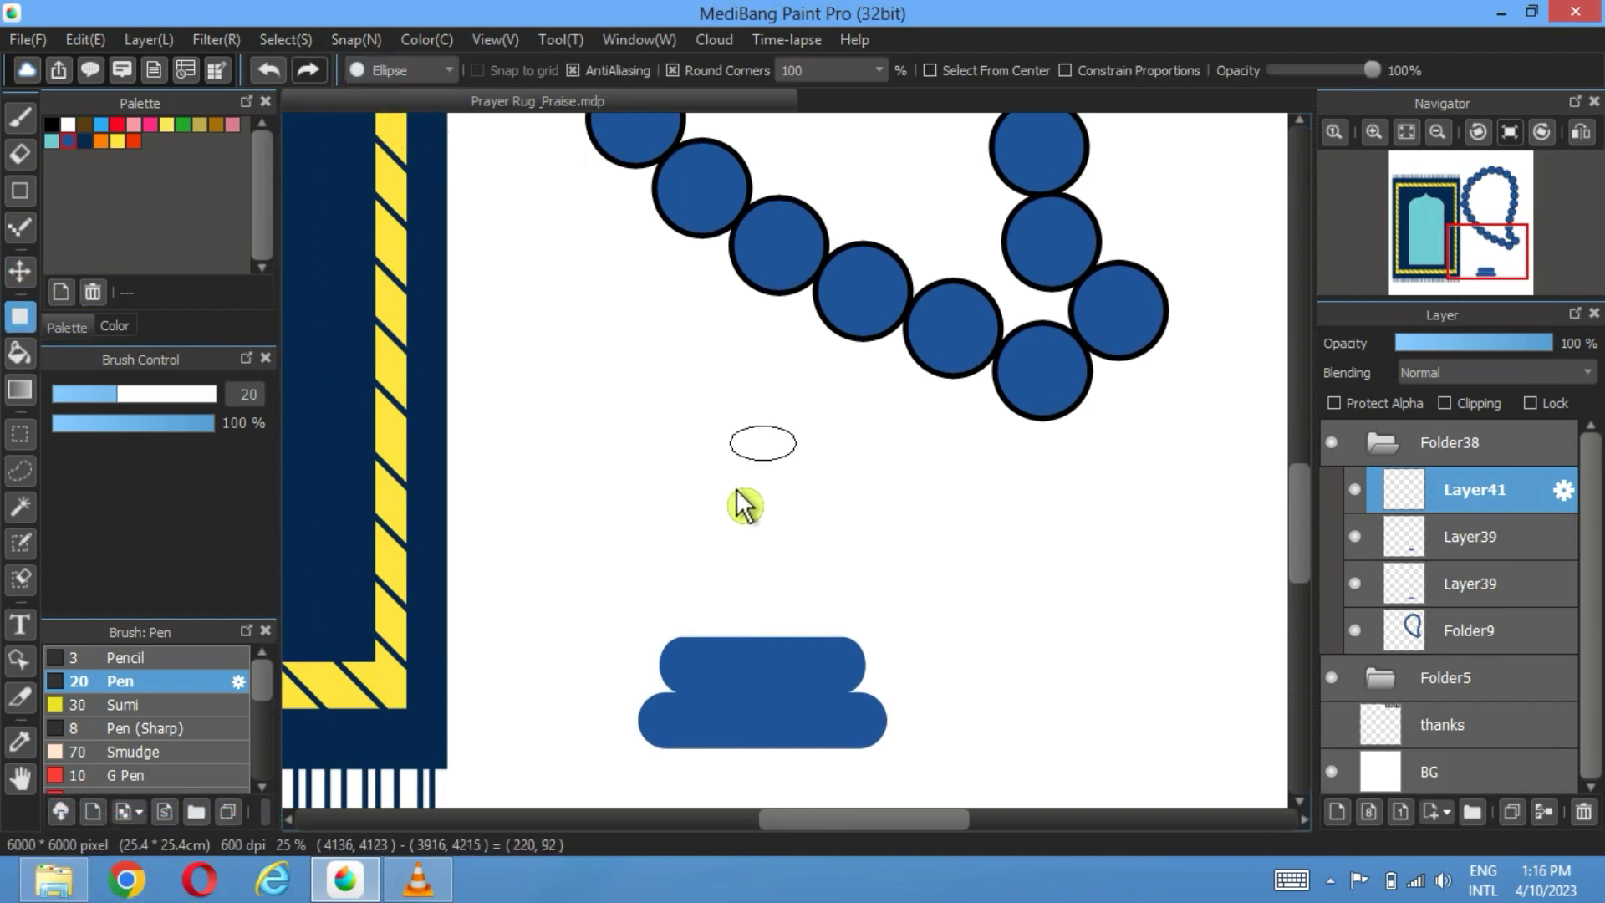
drag(744, 505, 681, 699)
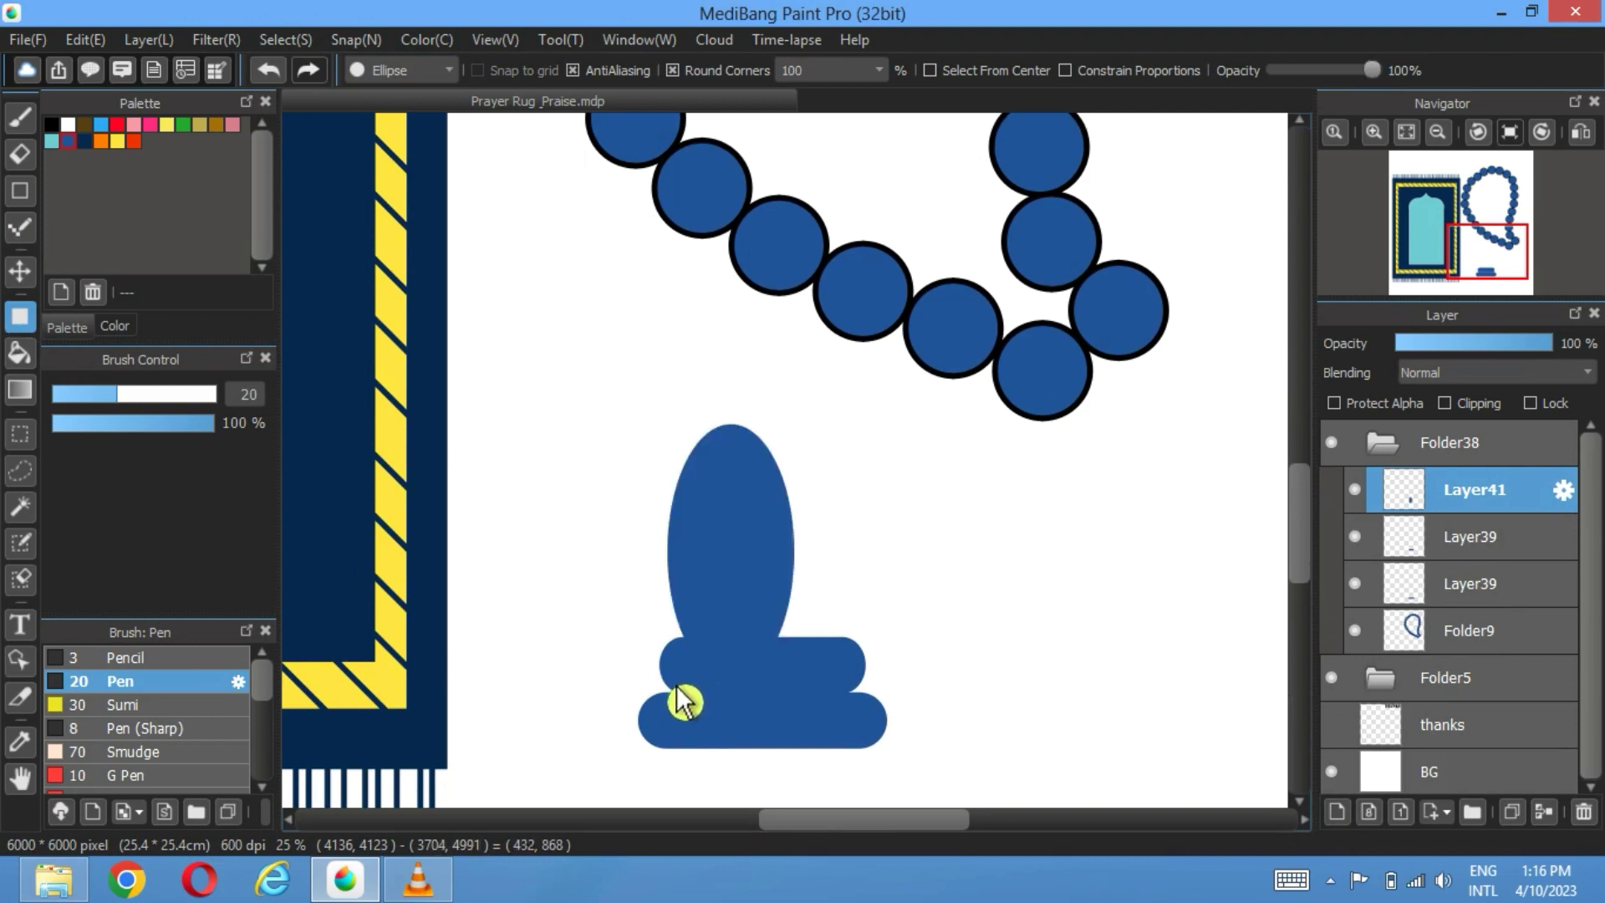
click(20, 271)
mouse_move(730, 552)
mouse_down()
mouse_move(755, 559)
mouse_move(753, 575)
mouse_move(753, 559)
mouse_up()
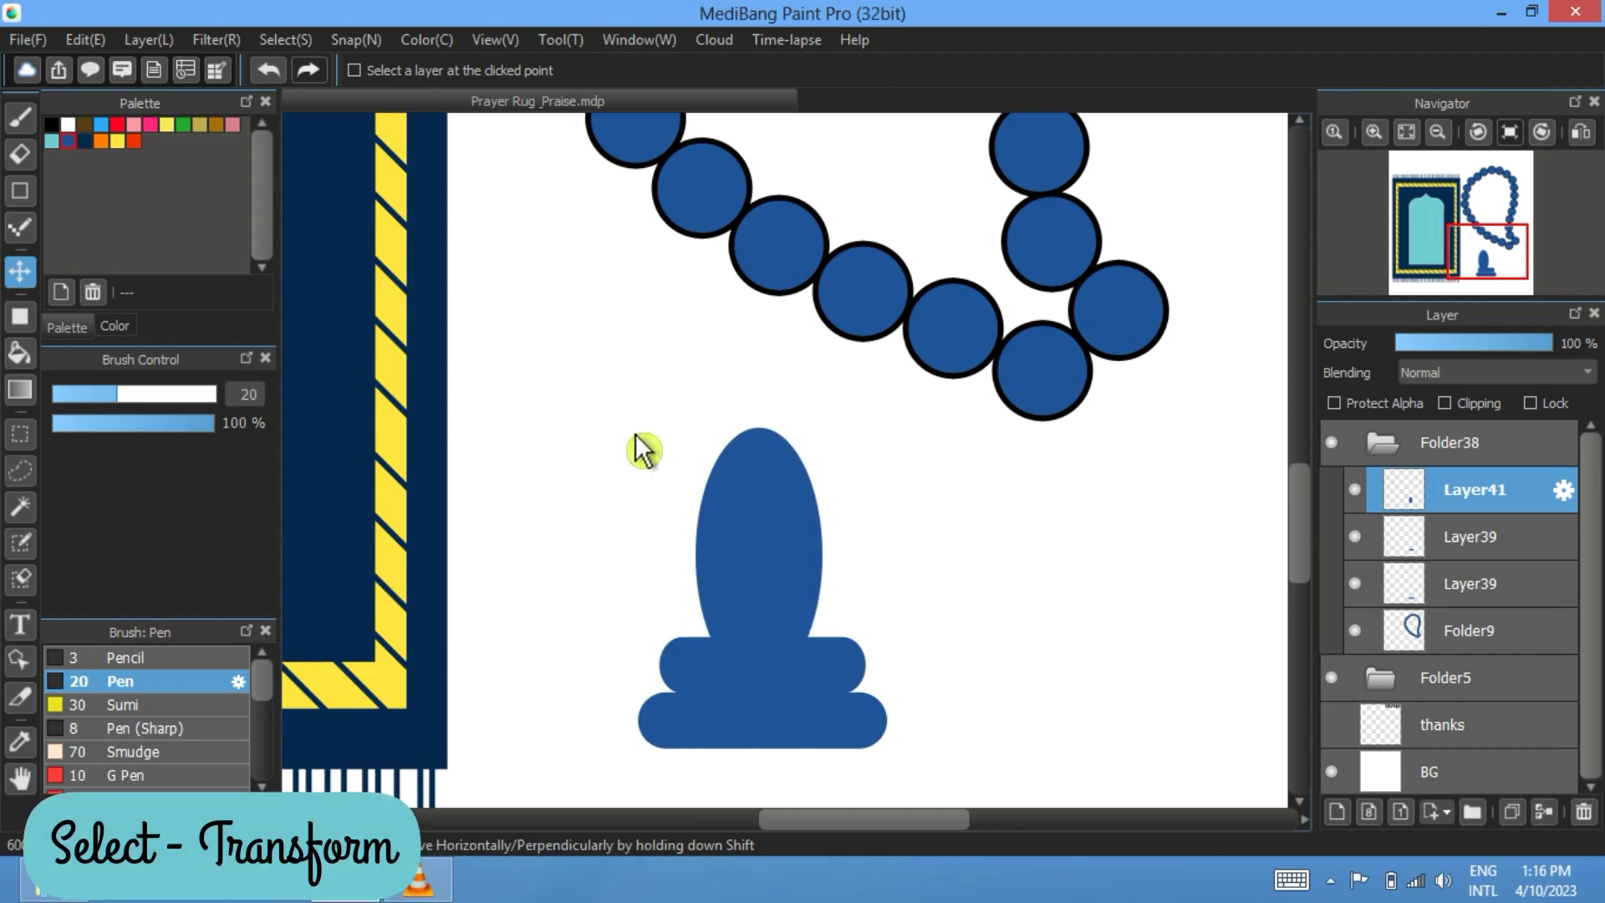
Step: Enlarge the ellipse with Transform to nearly the upper bar's width and lower it slightly onto the bars
click(285, 40)
click(318, 329)
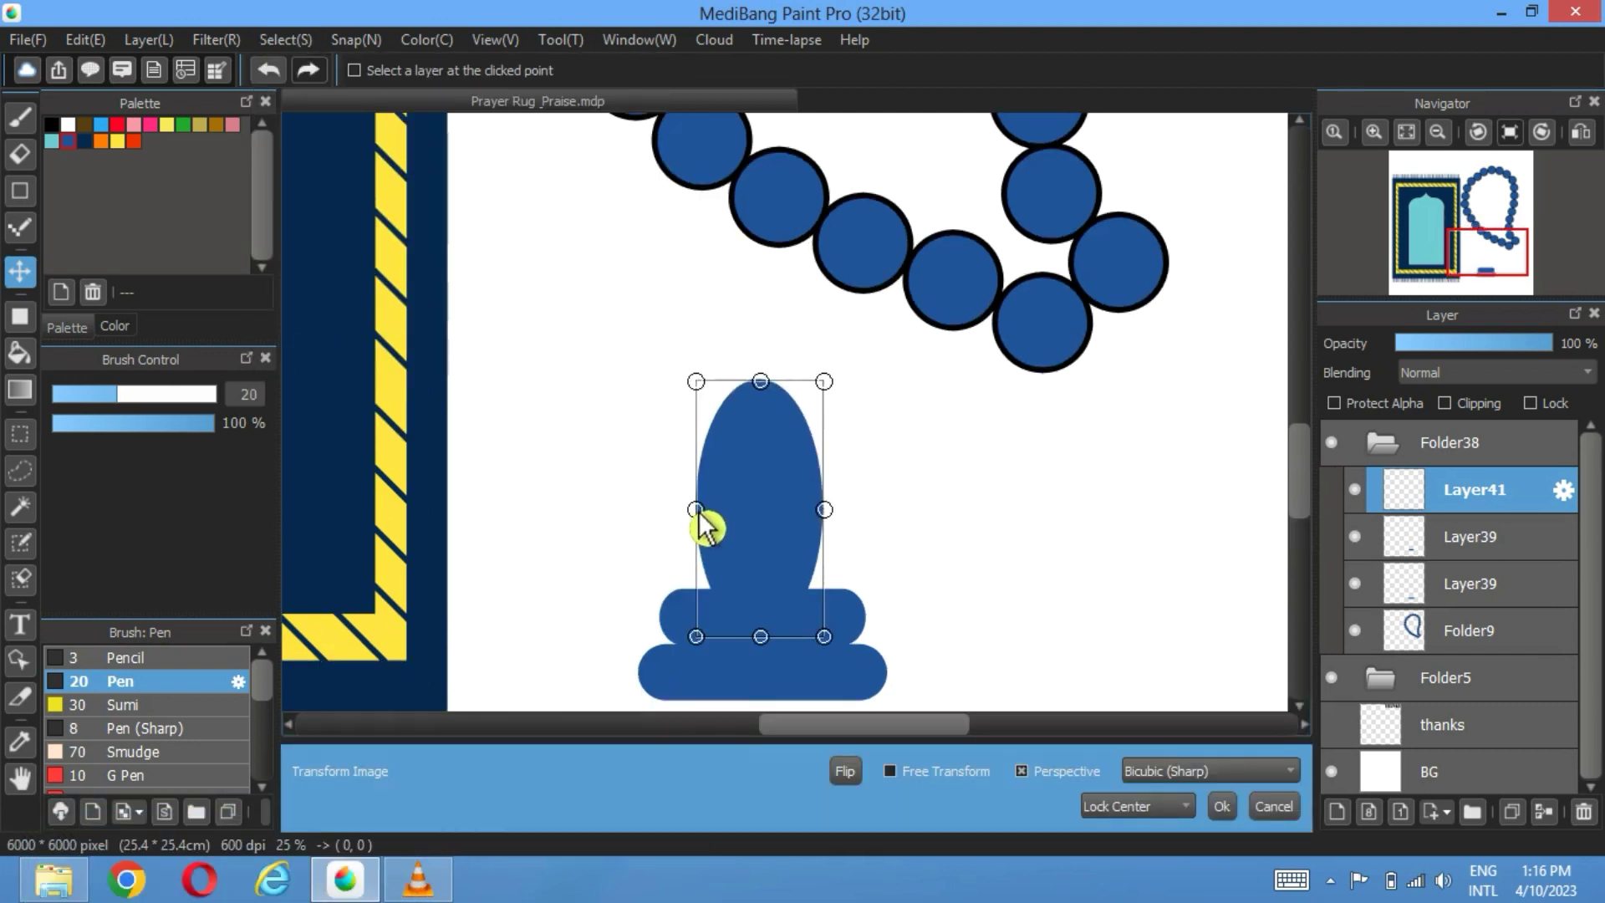
drag(695, 510, 663, 510)
drag(761, 381, 761, 353)
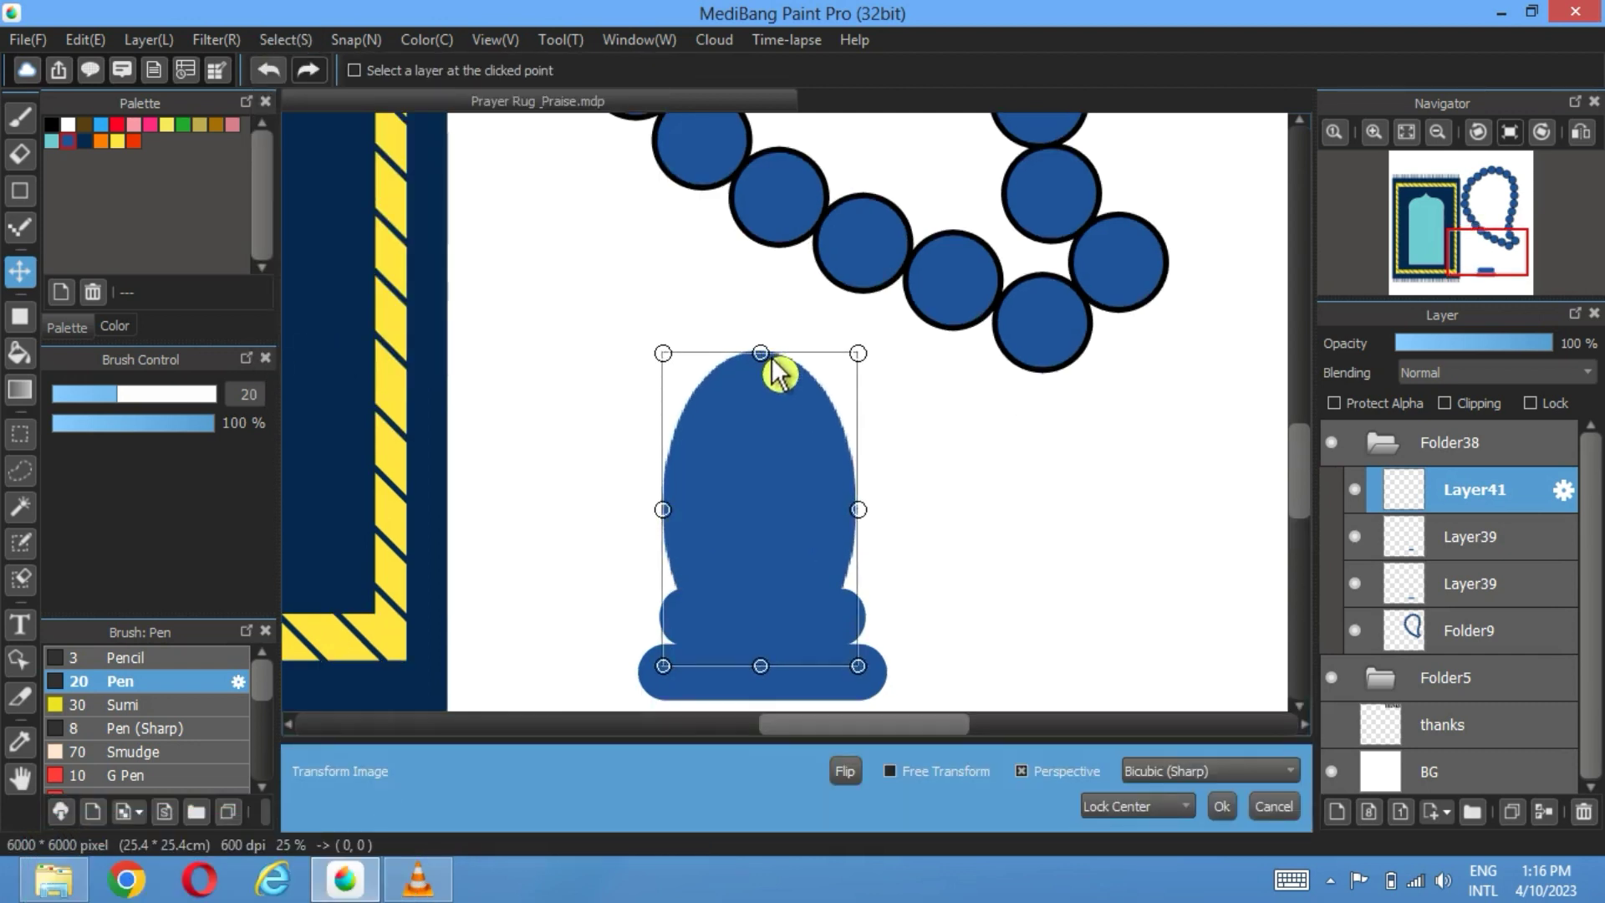
drag(788, 426, 791, 439)
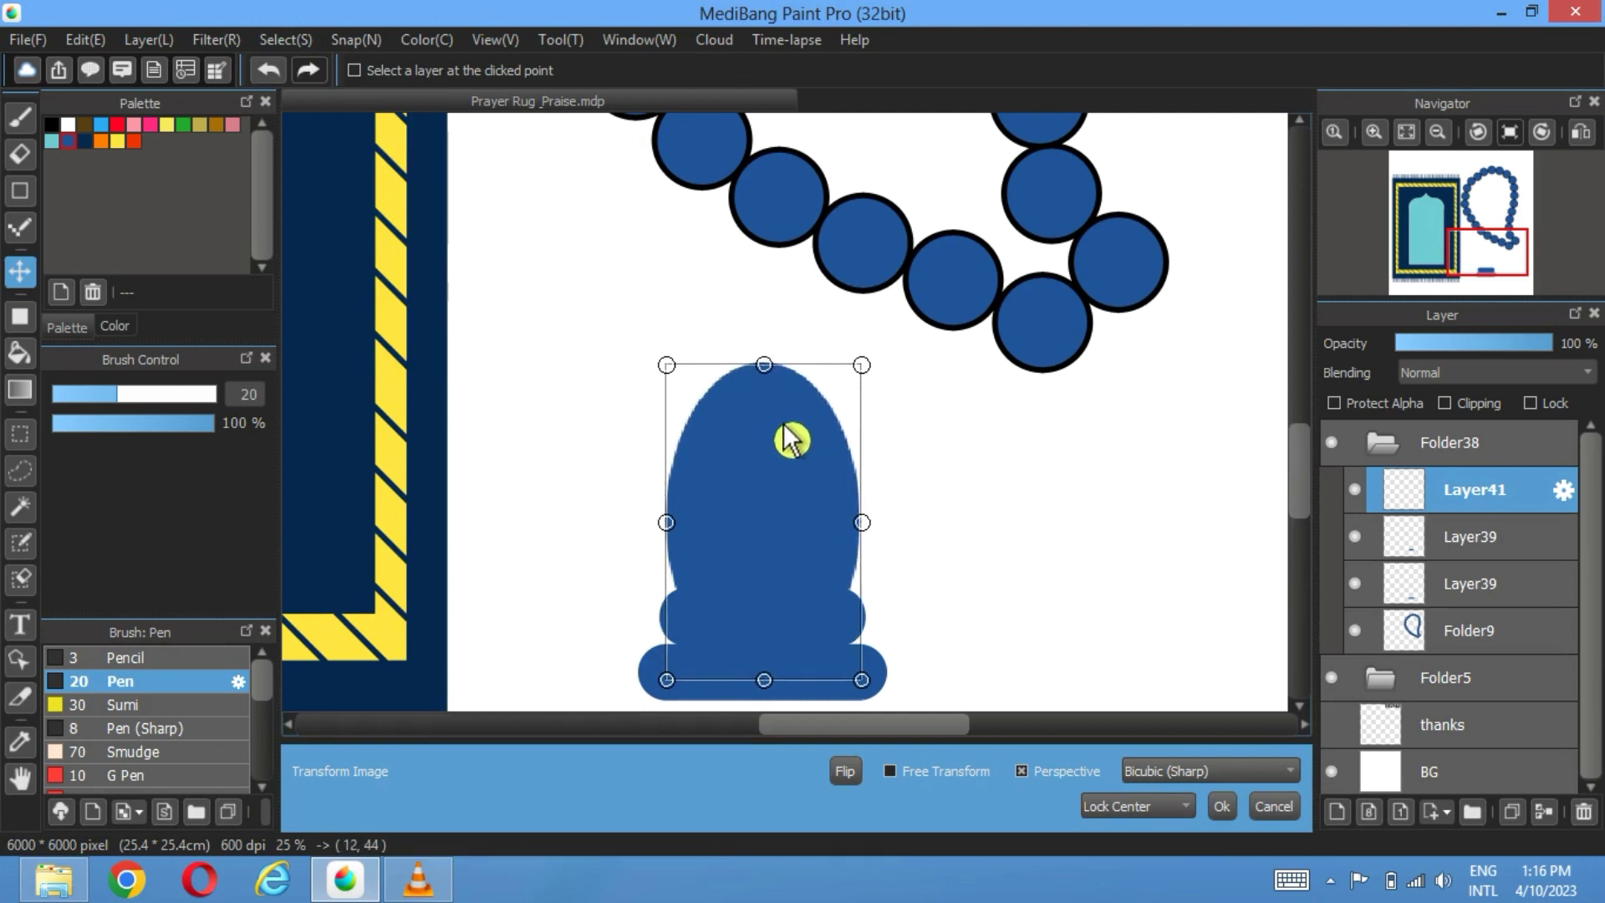
click(1223, 807)
Step: On a new layer, draw a small filled blue circle and position it centred on the tip of the ellipse
click(1338, 811)
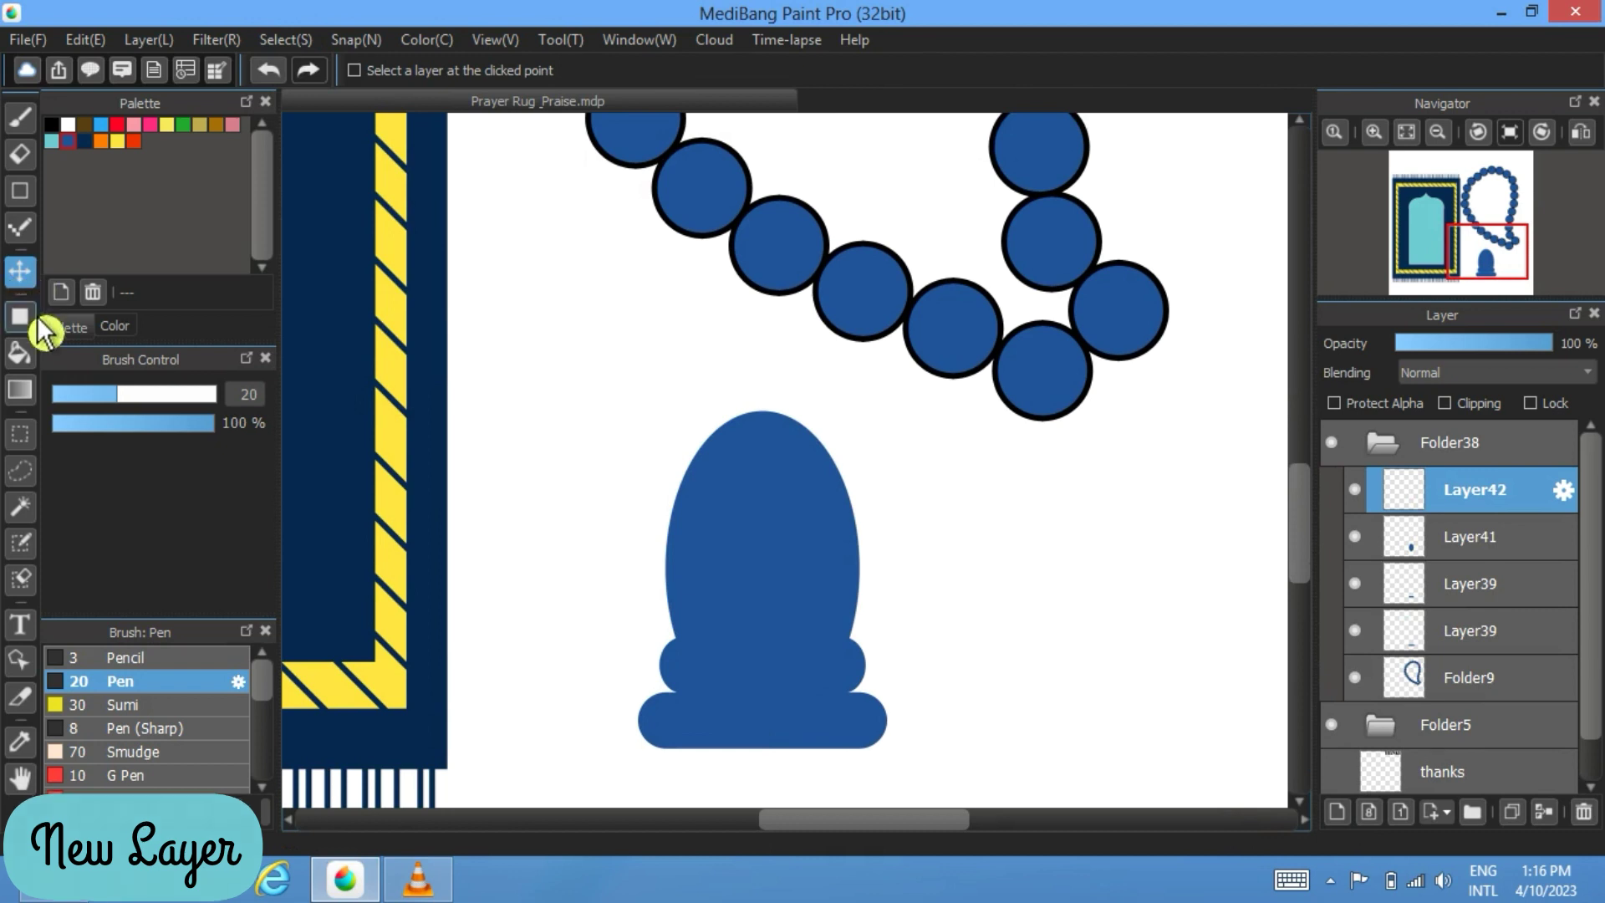
click(20, 316)
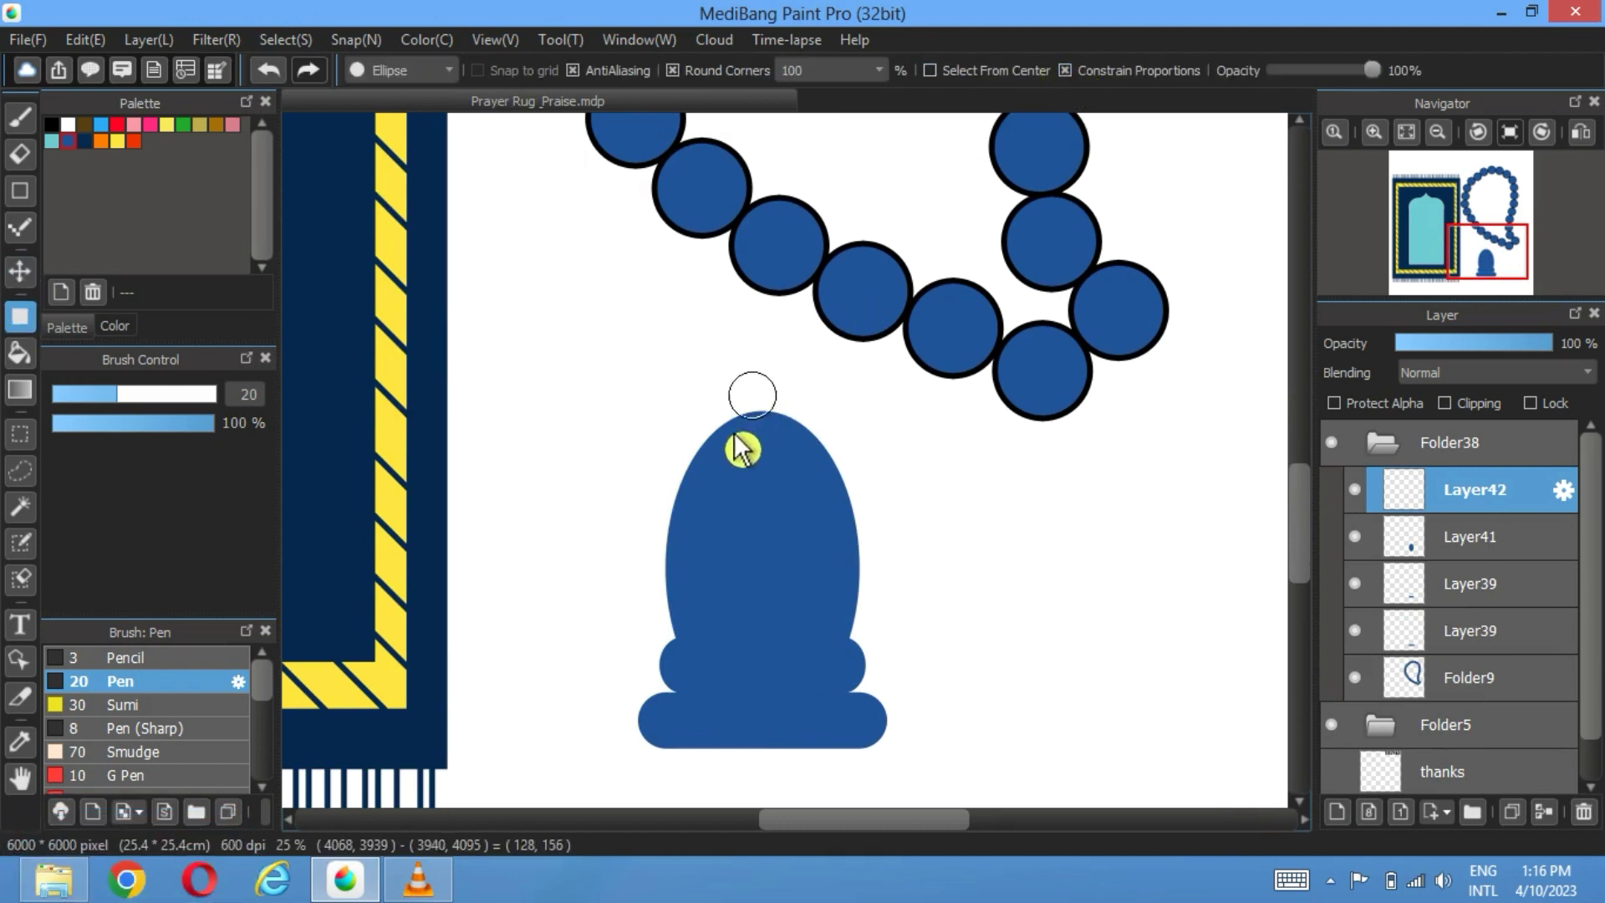
drag(707, 458, 772, 398)
click(20, 271)
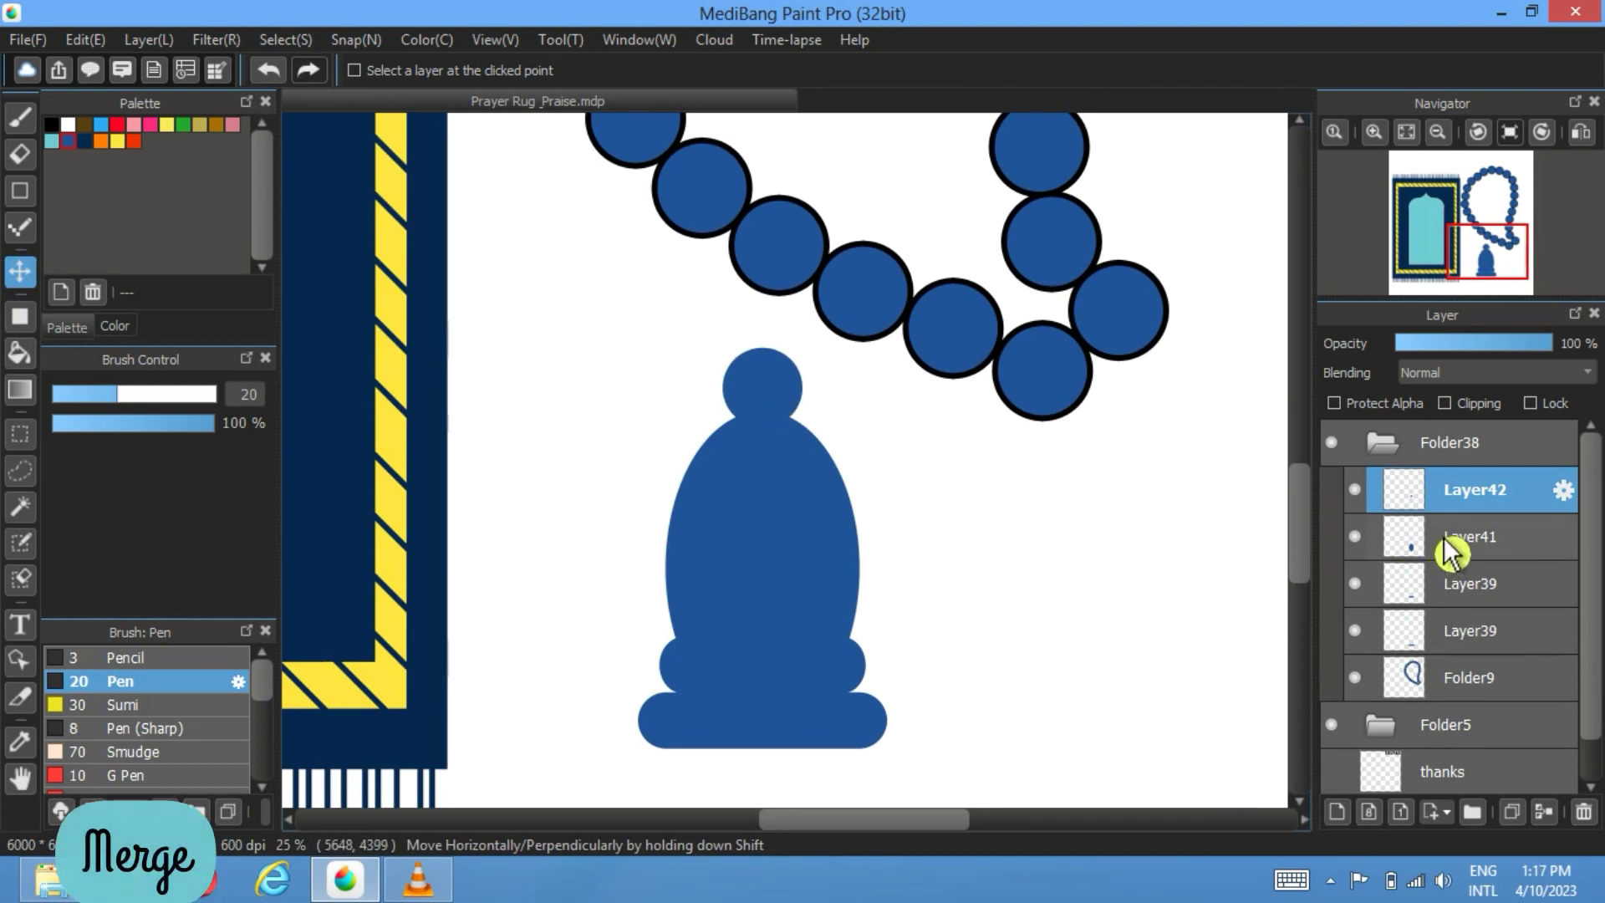
Step: Merge the circle, ellipse and two bar layers into a single tassel layer
click(1544, 812)
click(1544, 812)
click(1544, 812)
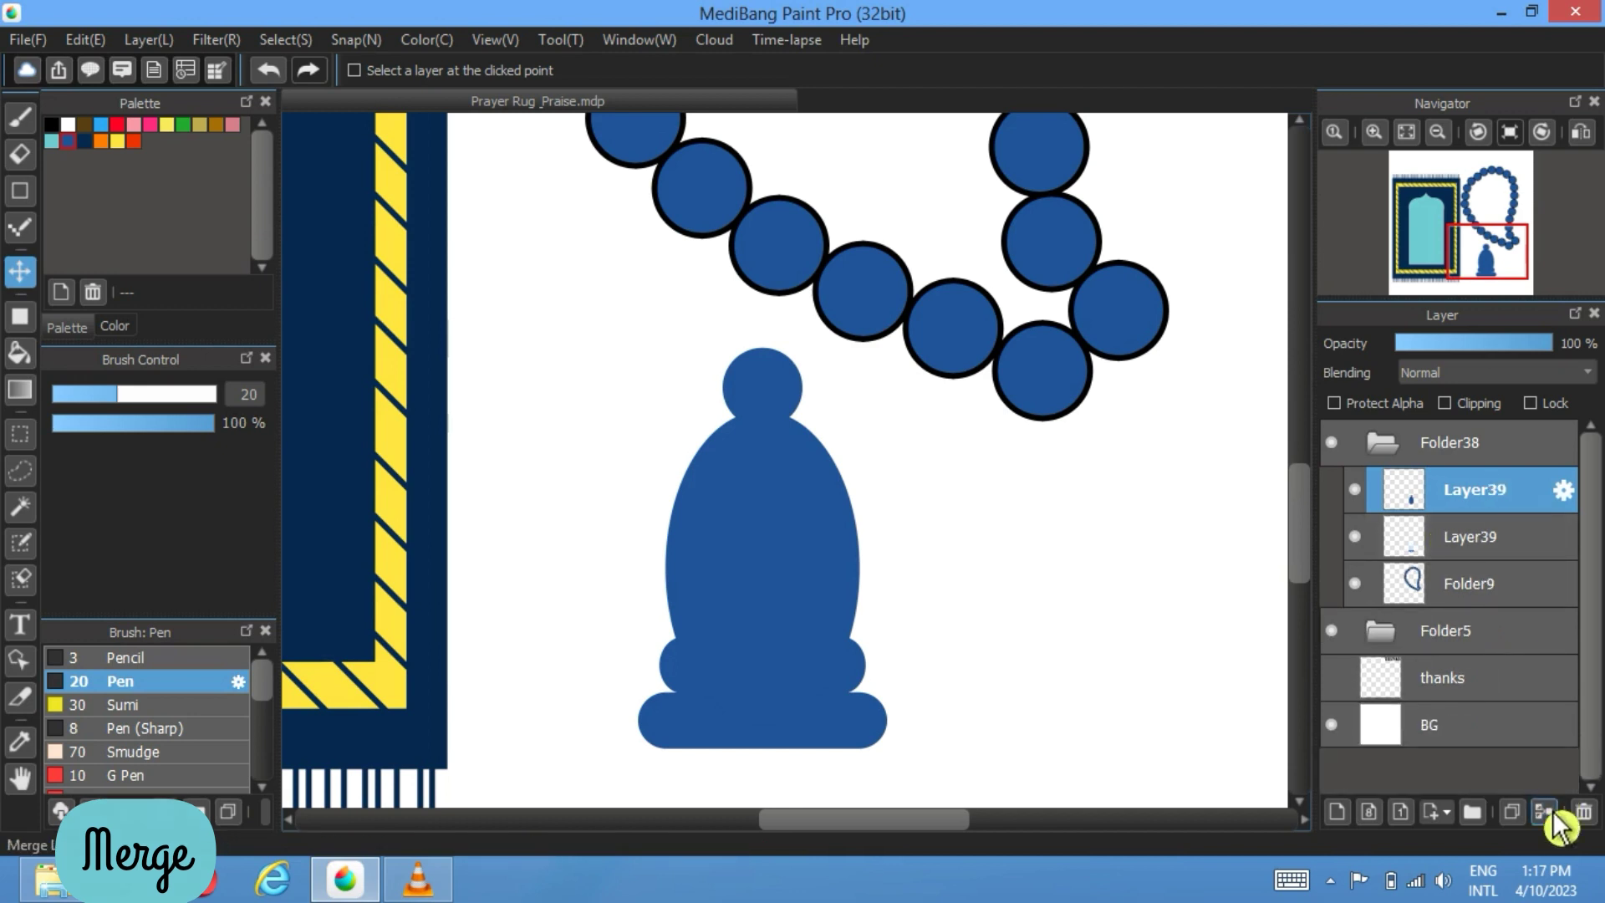
Step: Check the merged tassel for seams with a Magic Wand selection, and clear the selection
click(20, 507)
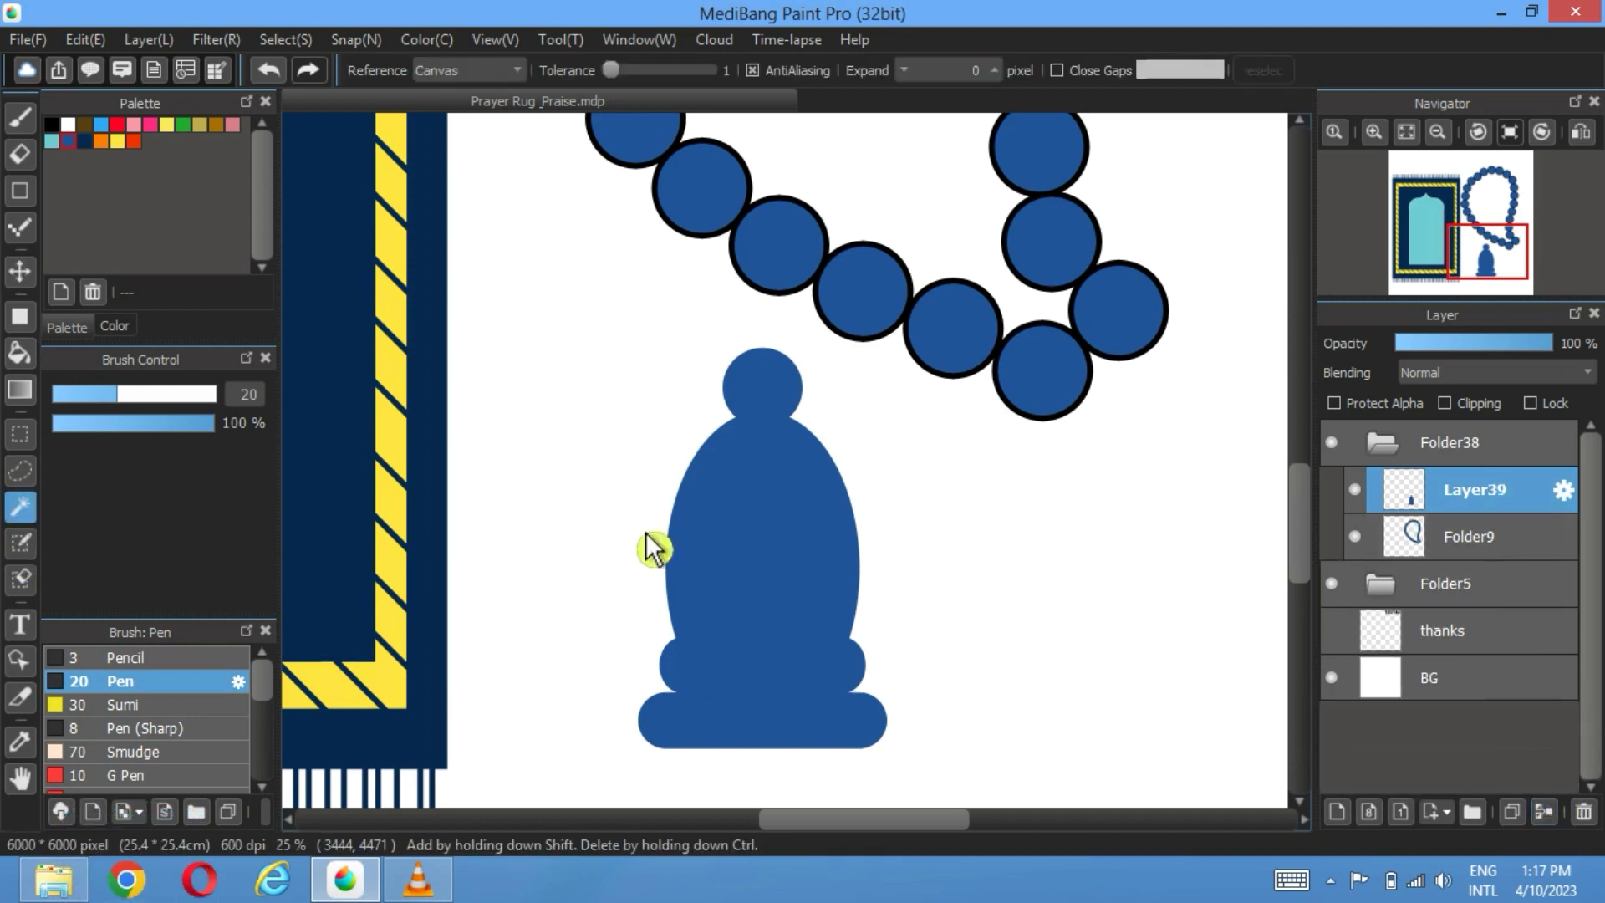
click(791, 537)
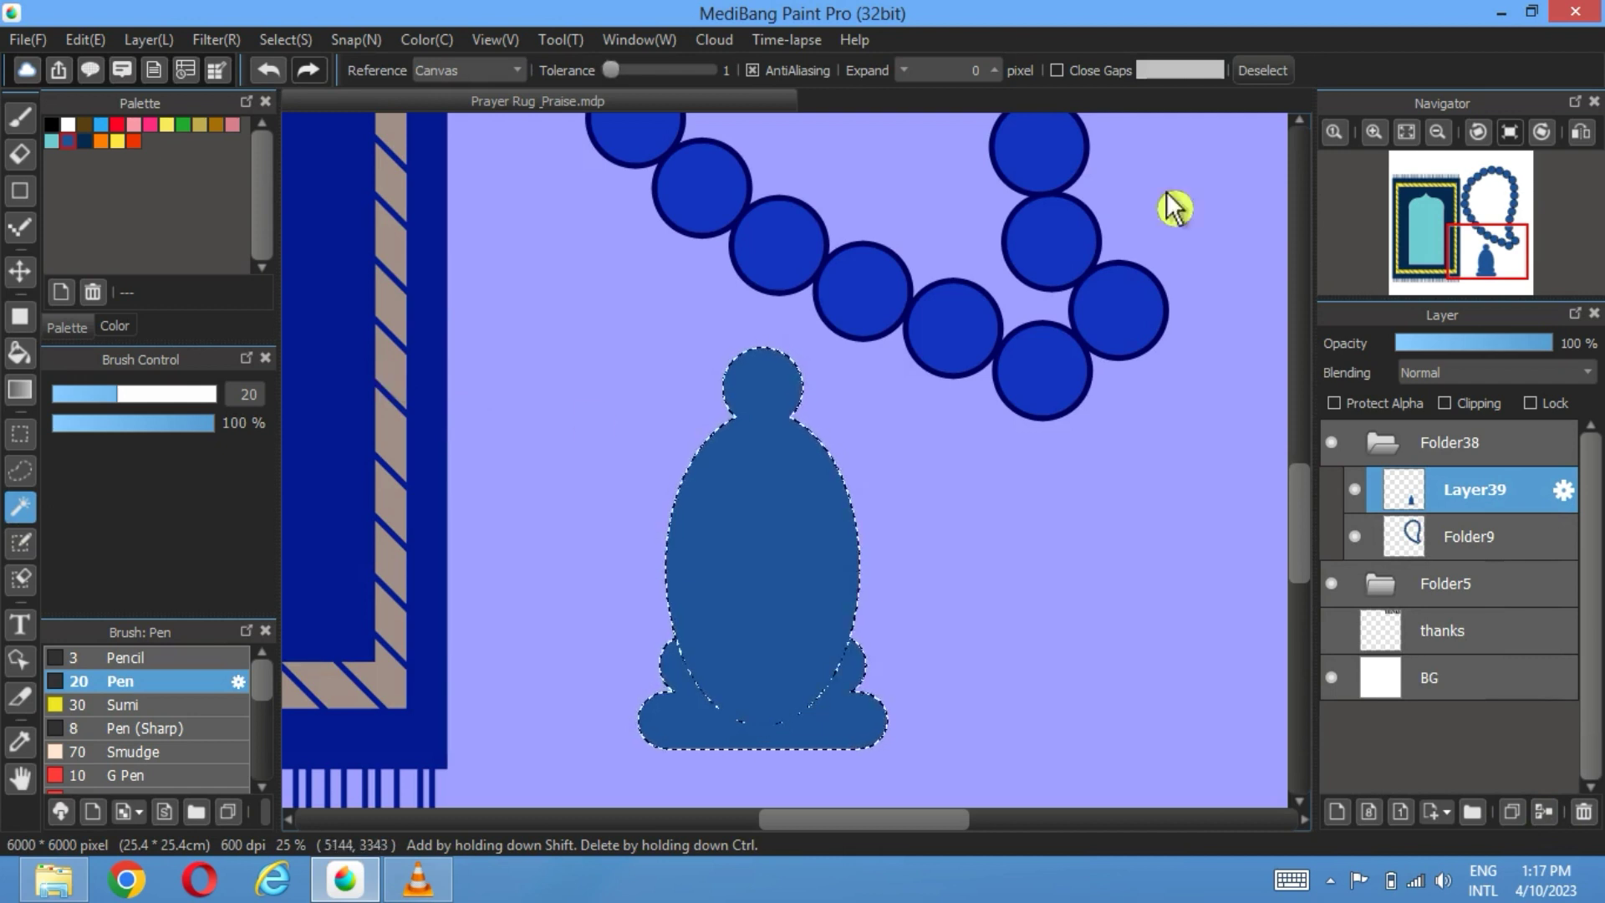
click(1264, 71)
Step: Set the Pen size to 84 and paint in blue over the seams where the ellipse overlaps the bars
click(20, 117)
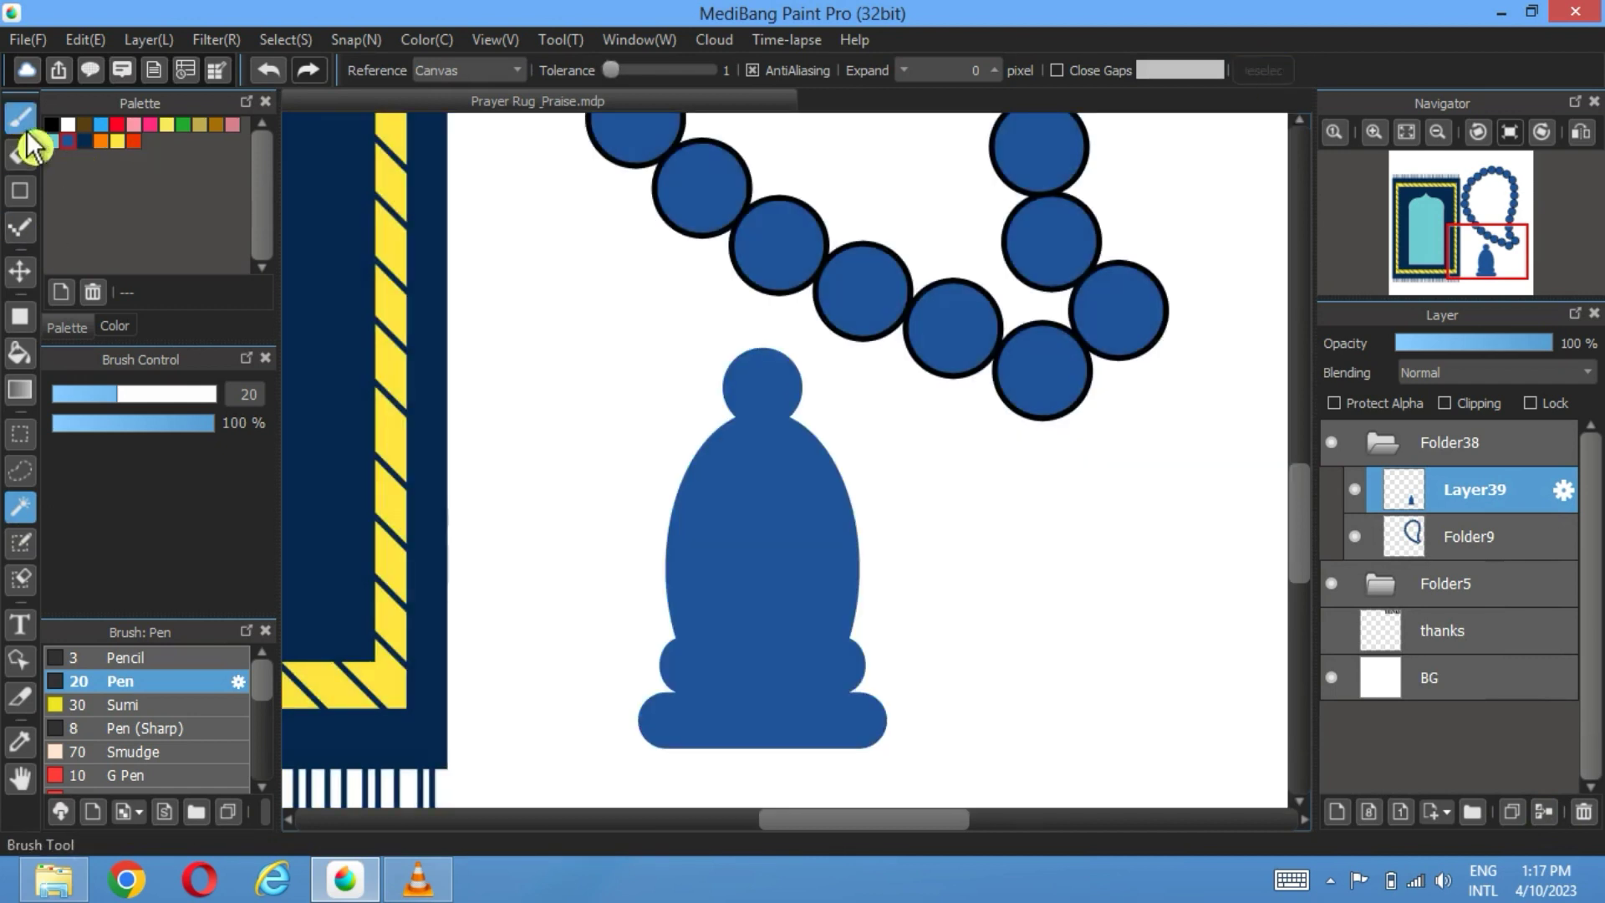
scroll(994, 717, up, 3)
drag(430, 661, 924, 730)
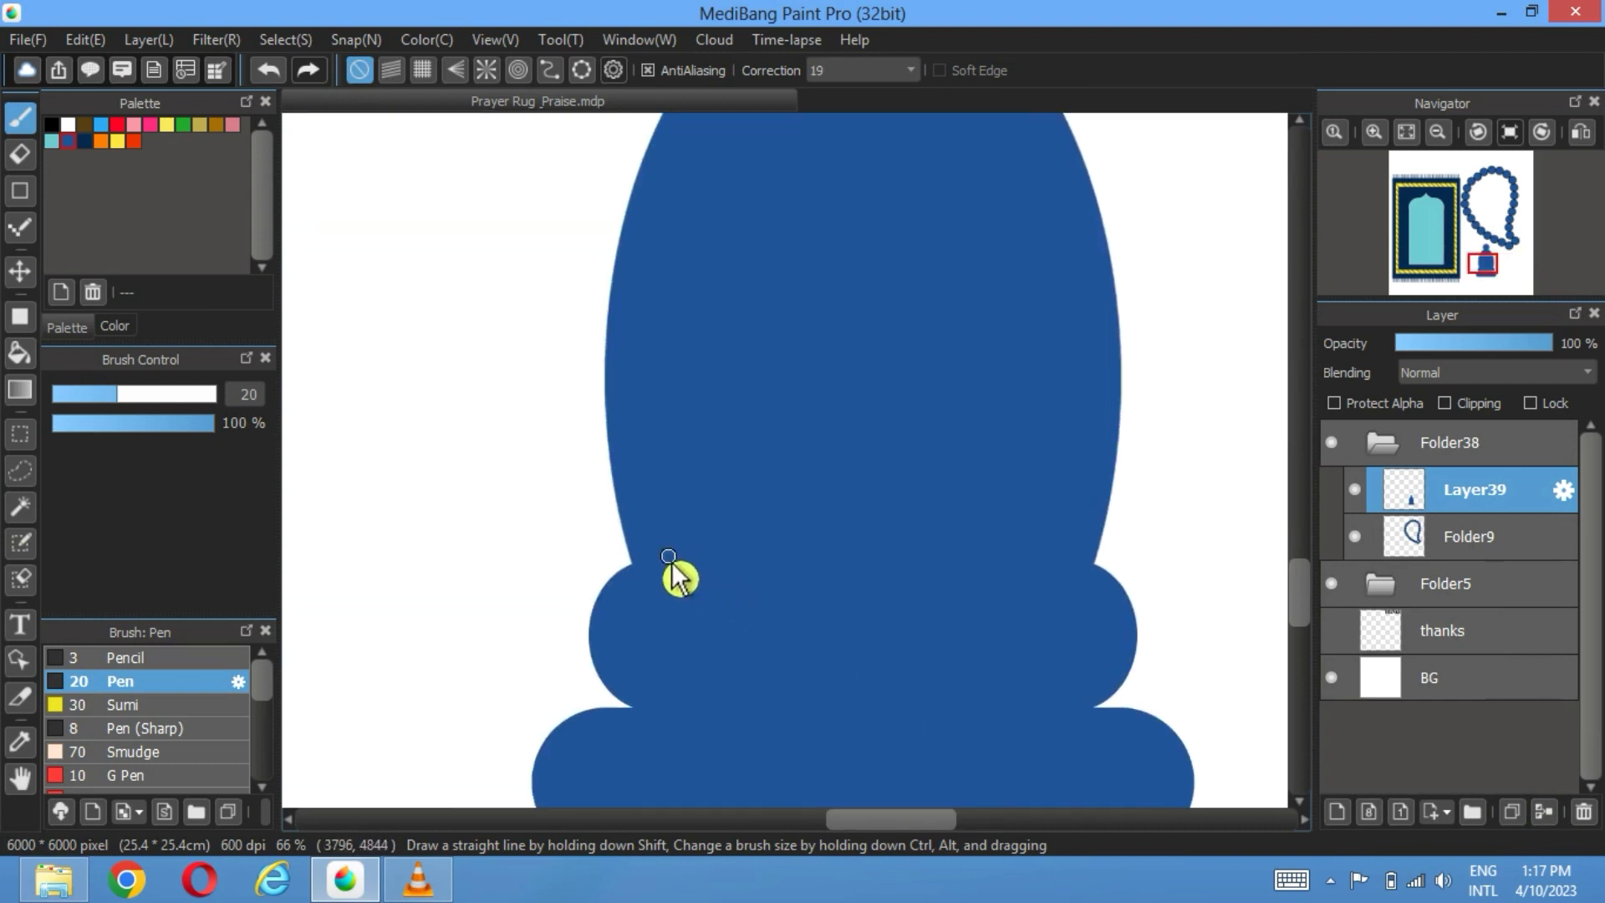
drag(179, 397, 203, 397)
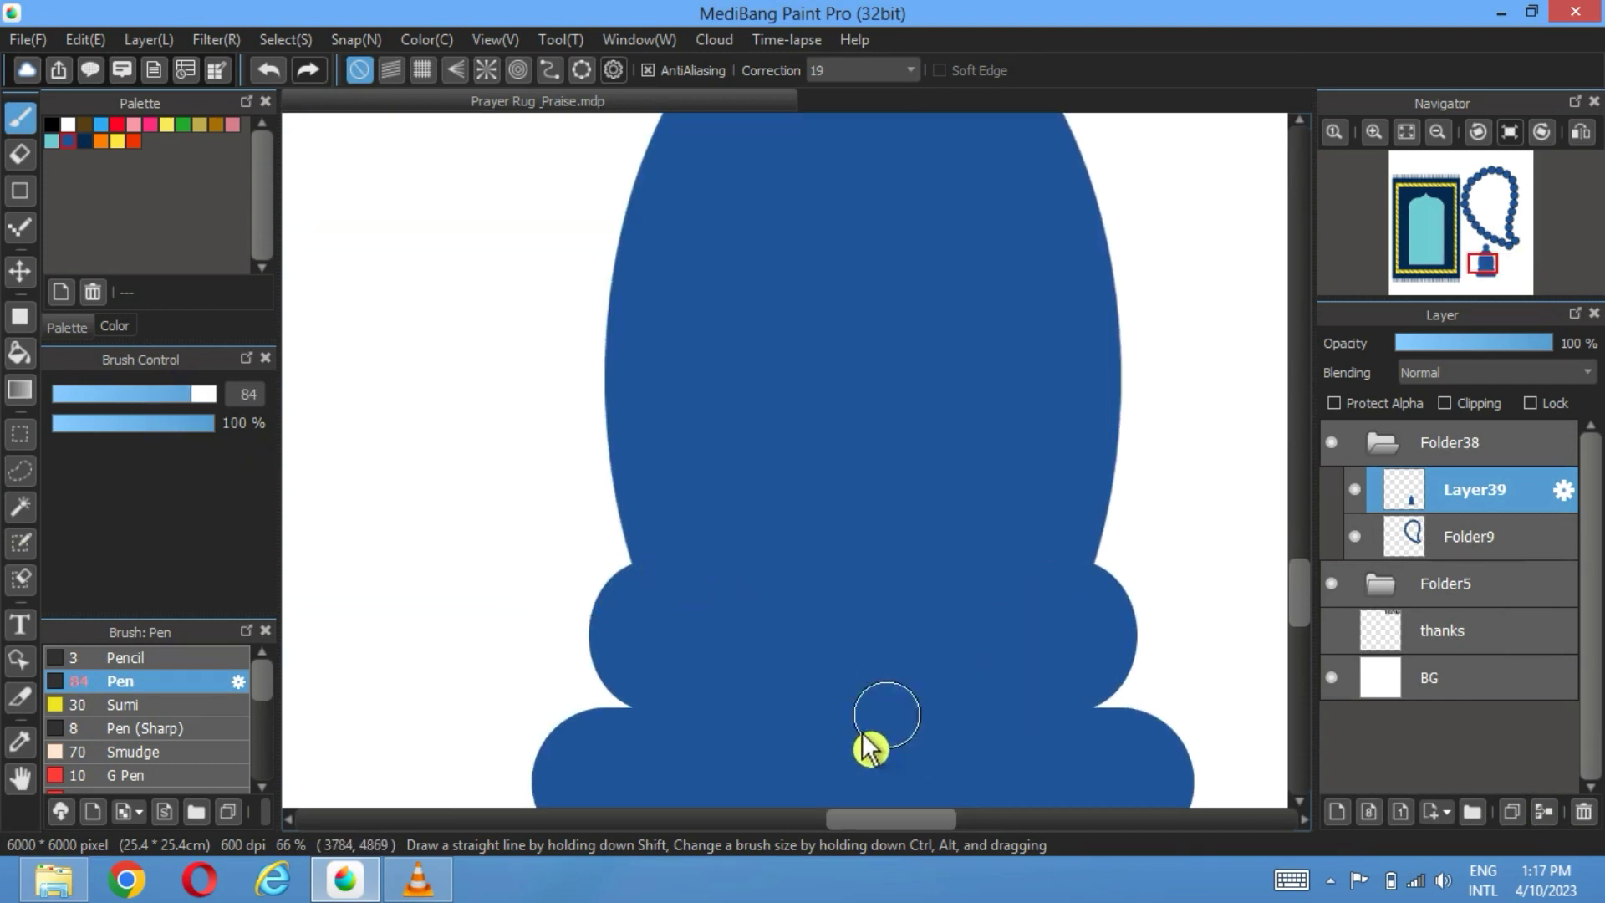
Step: Examine the tassel's base for leftover seams using a Magic Wand selection, and deselect it
click(22, 508)
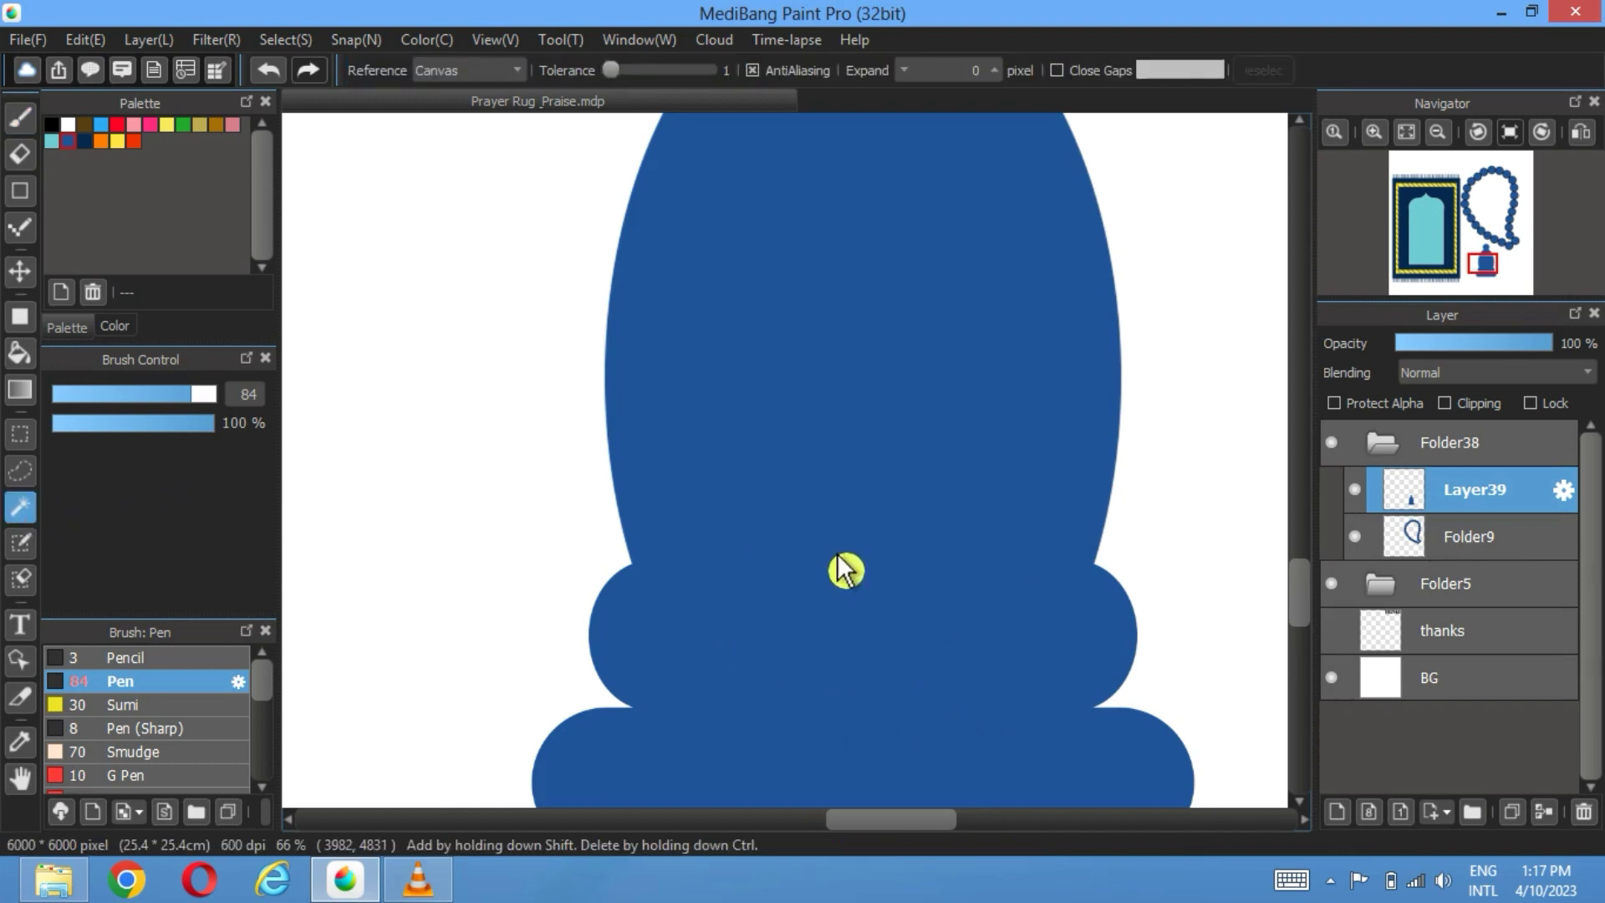
click(846, 571)
drag(846, 571, 849, 435)
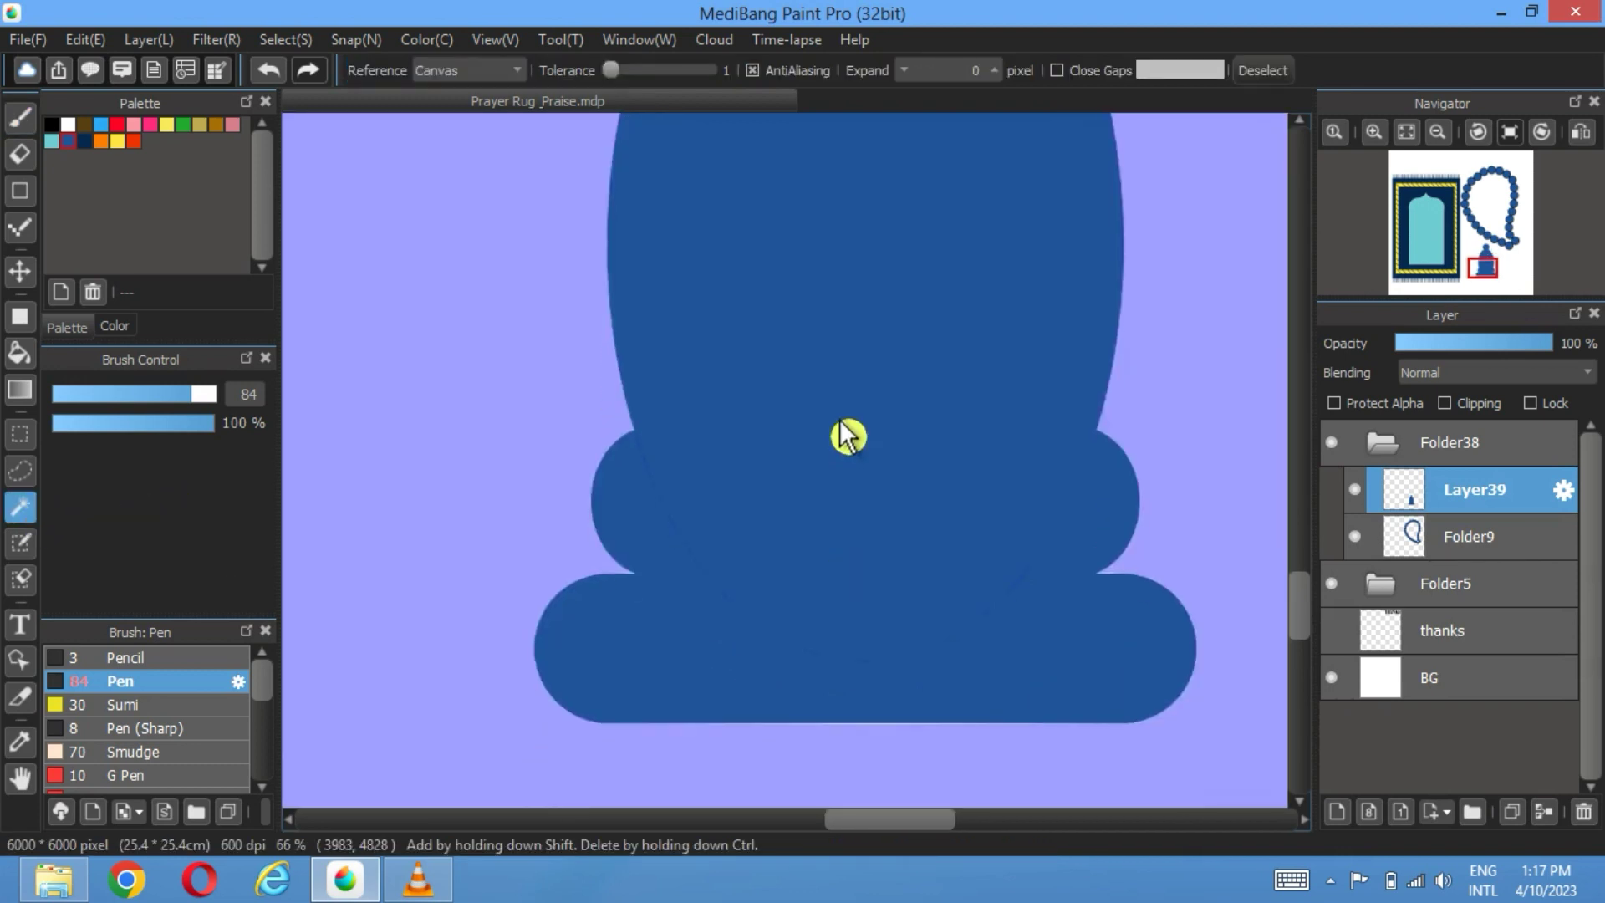
click(1263, 70)
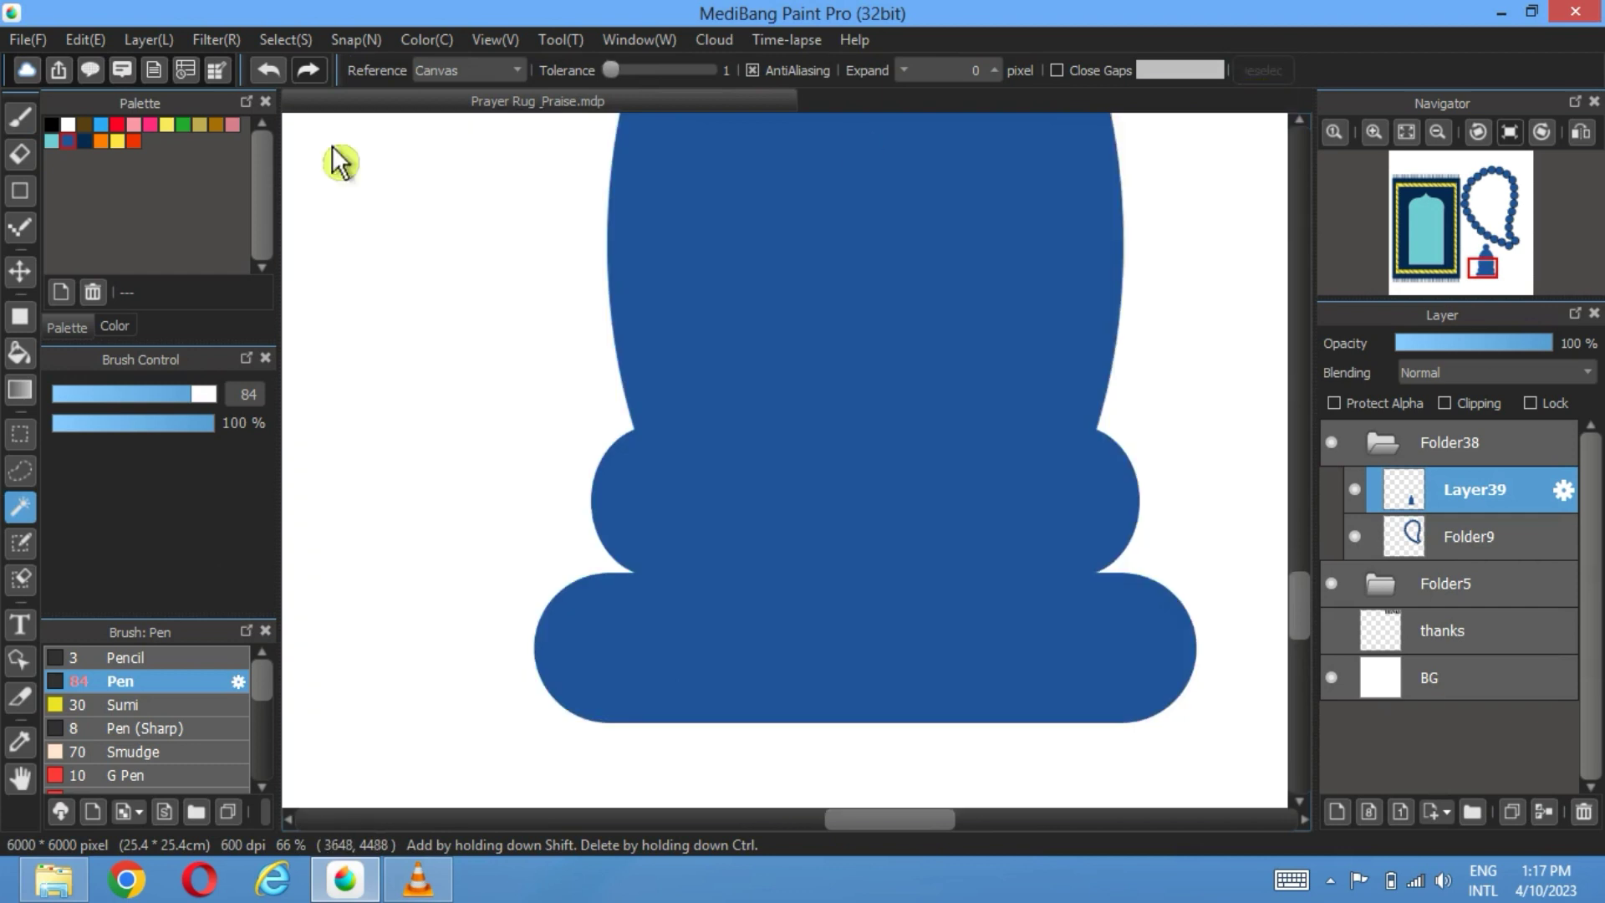
Step: Paint over the remaining seams in the tassel's base with the blue Pen, and select the whole tassel with the Magic Wand
click(20, 119)
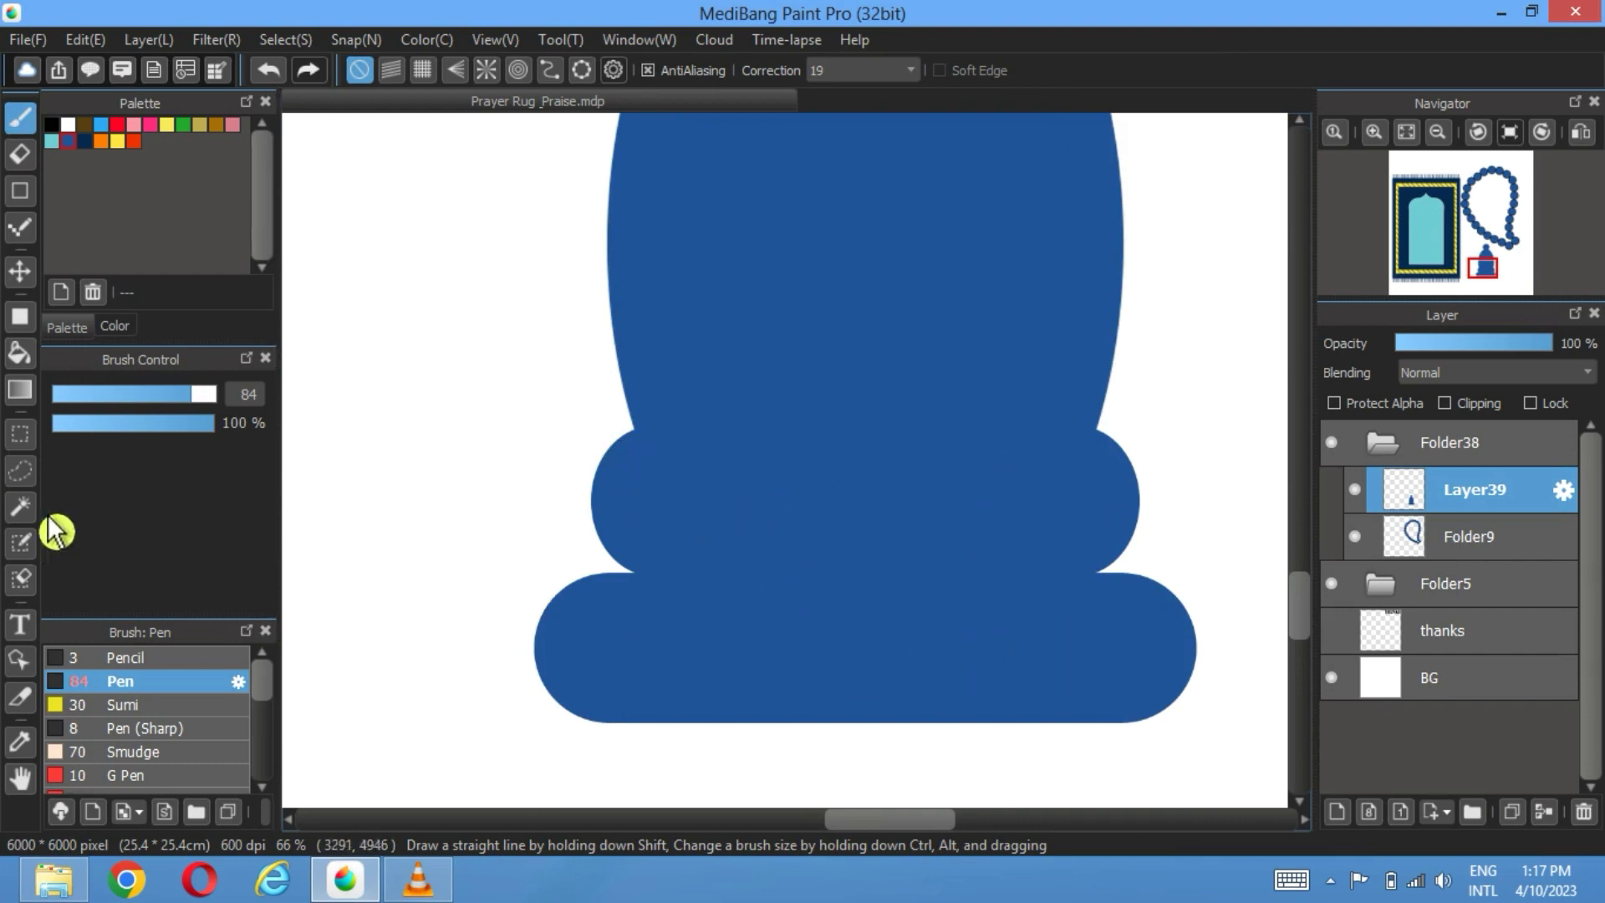
click(20, 506)
click(963, 335)
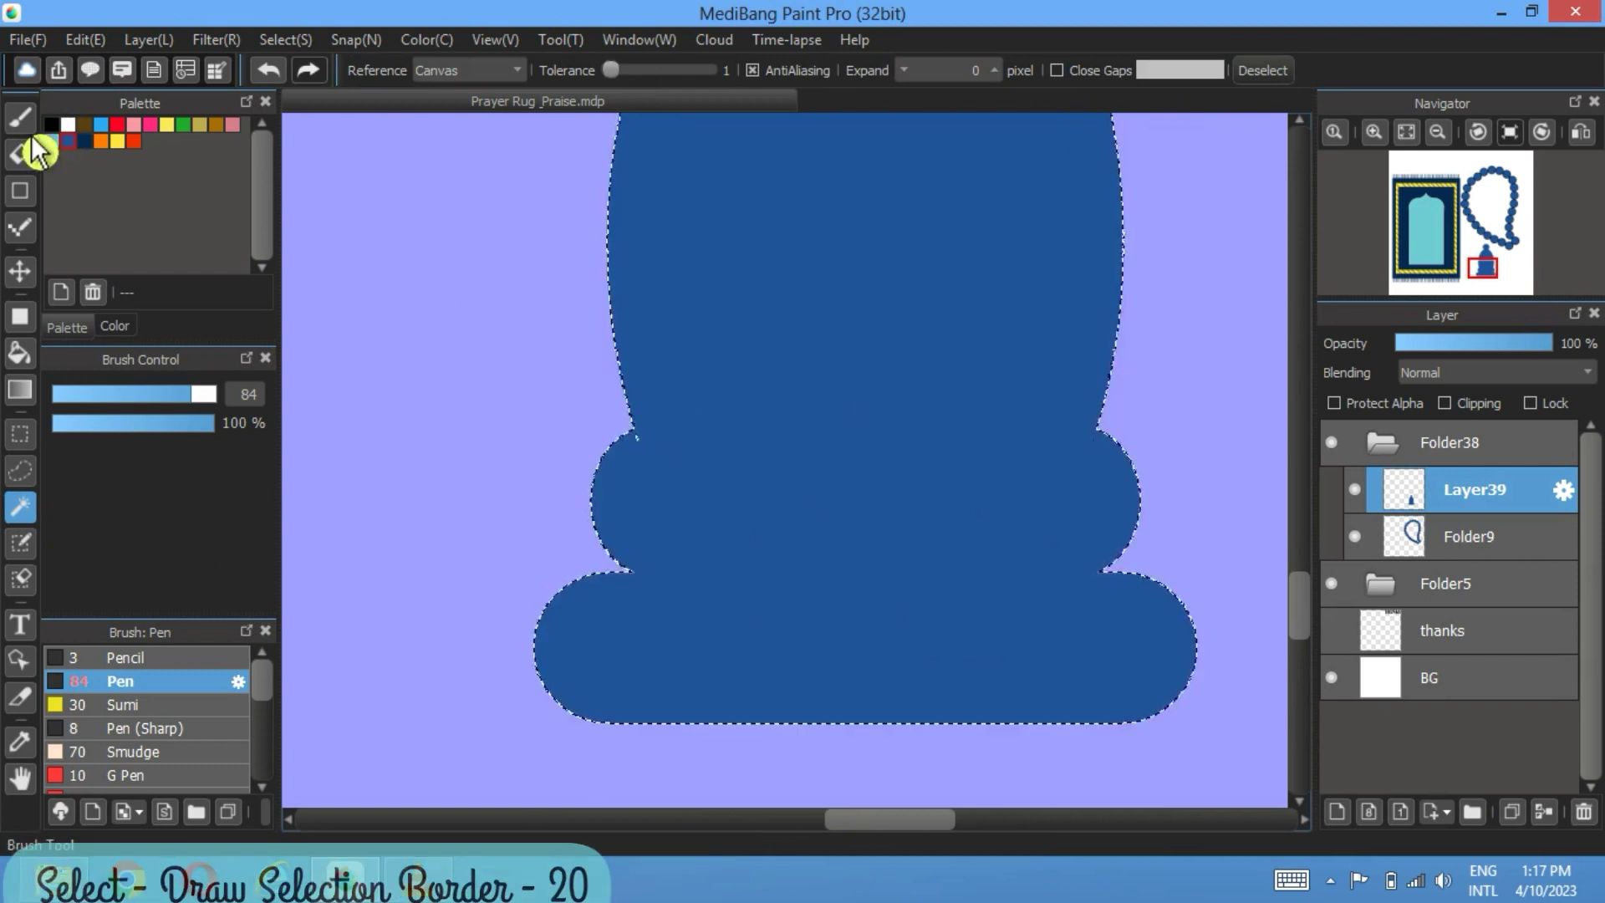
Step: Outline the selected tassel with a black selection border 20 pixels wide, and clear the selection
click(286, 39)
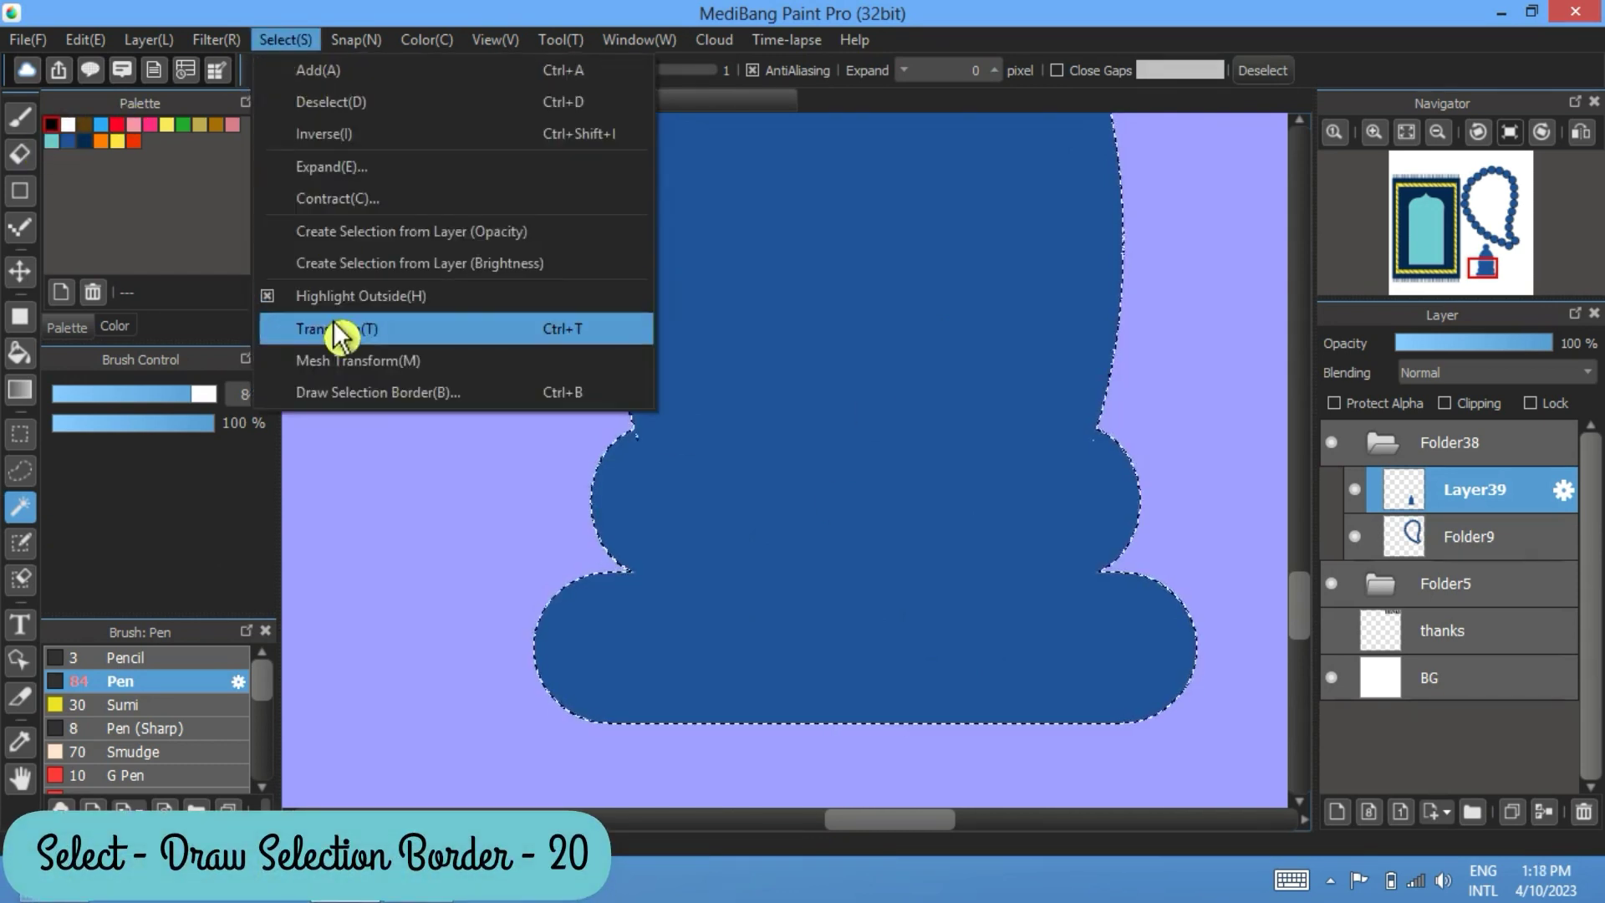
click(340, 404)
click(861, 529)
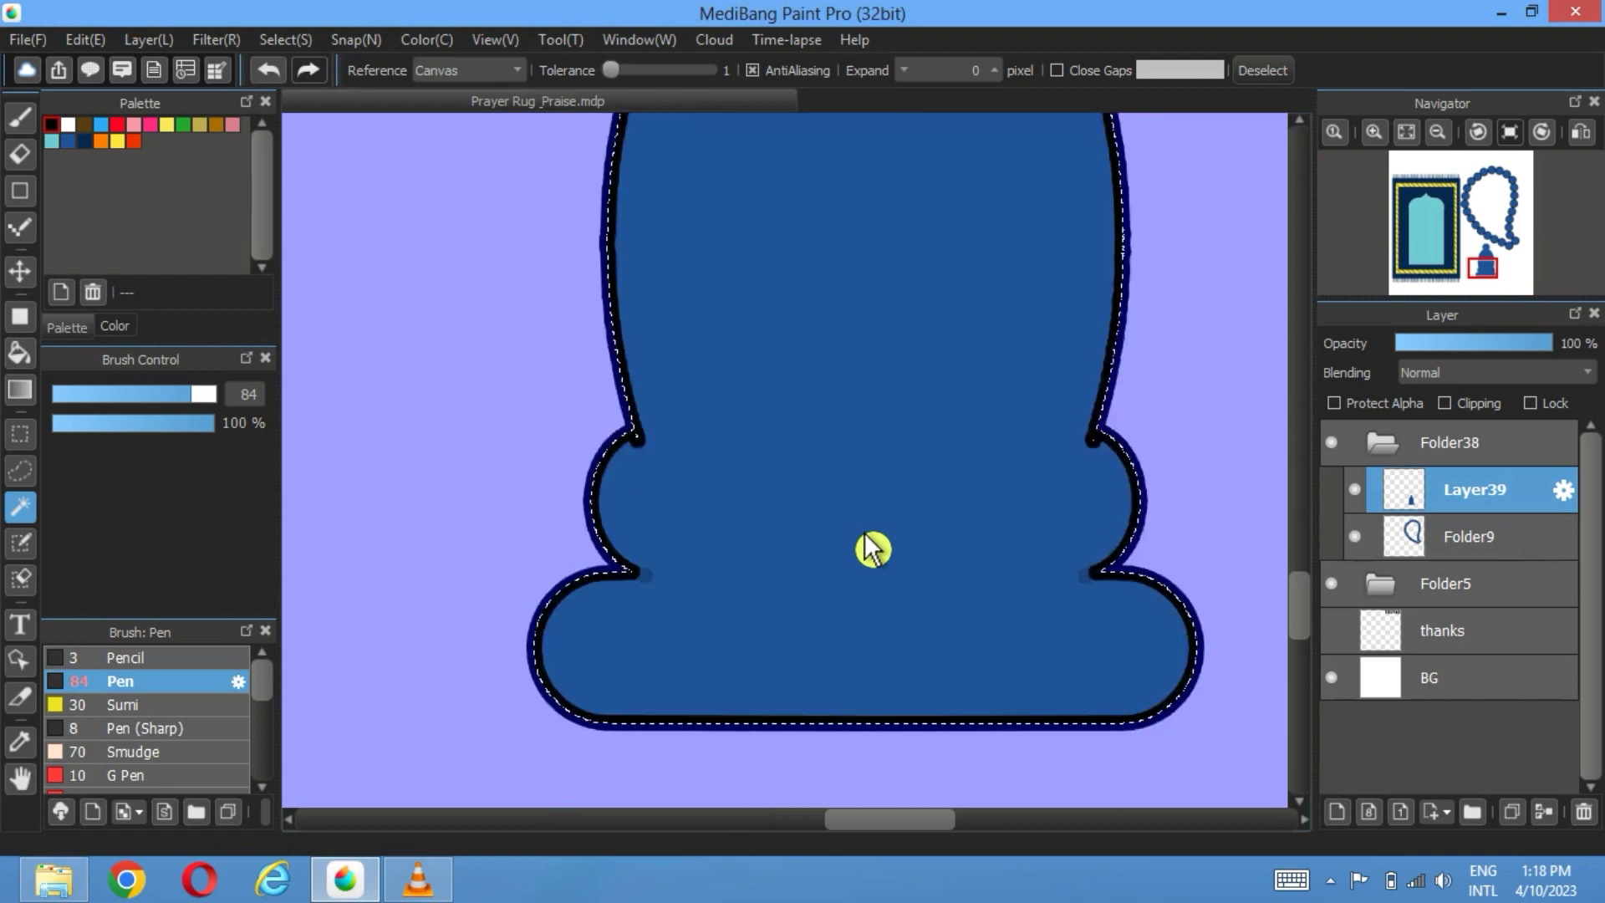
click(1290, 72)
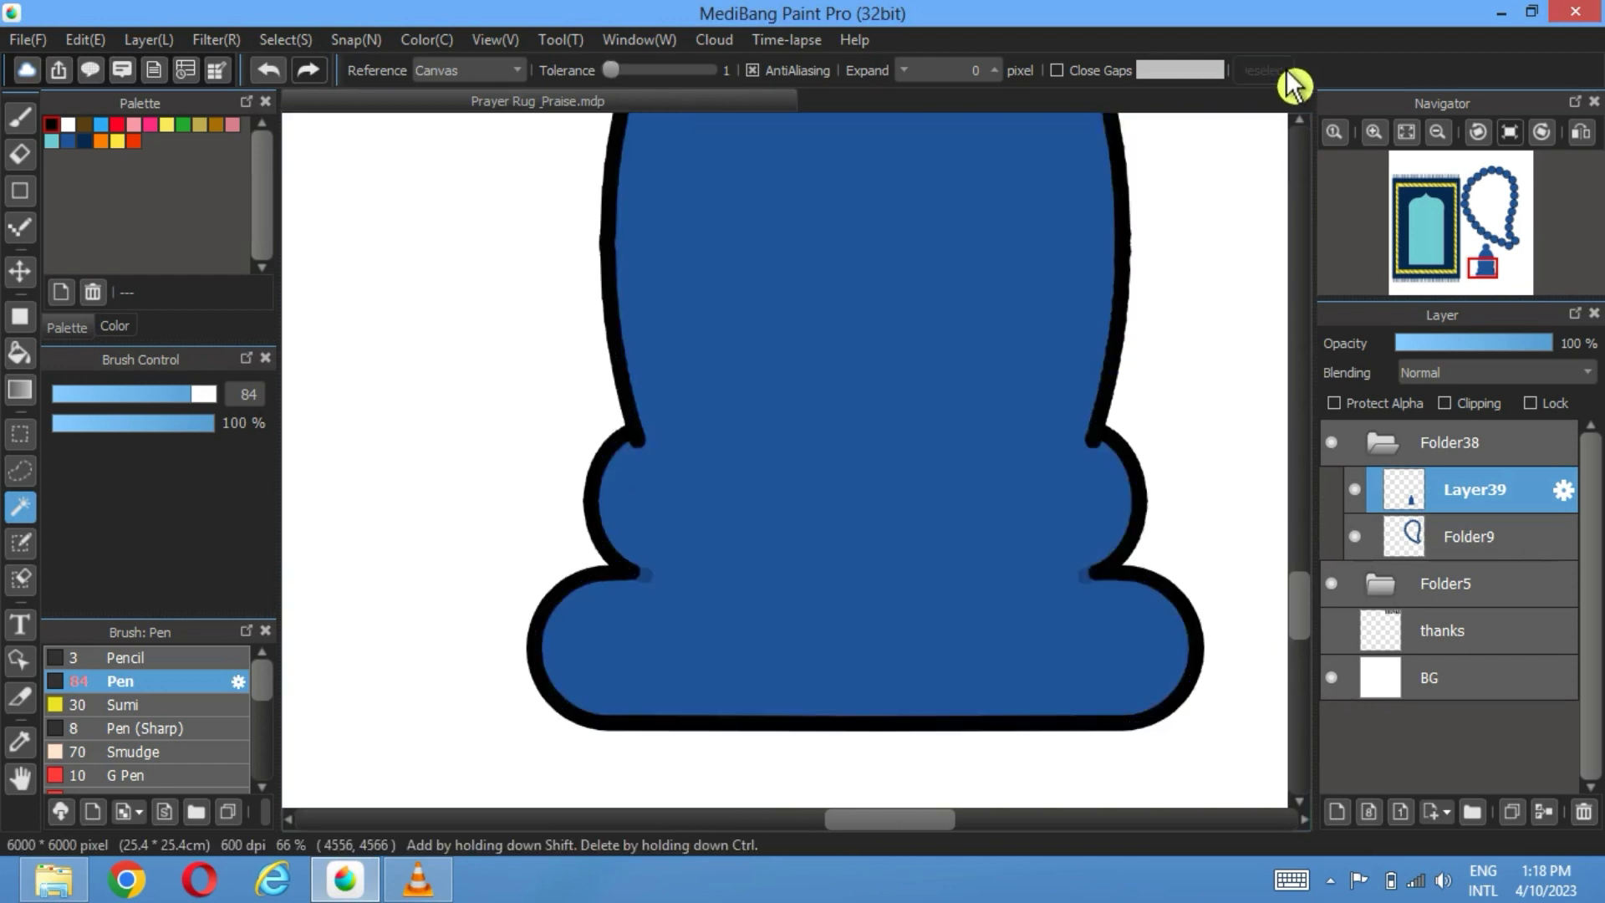
Step: Paint over the dark smudges and stray outline ends at the tassel's inner corners with the blue Pen at size 84
scroll(809, 613, up, 3)
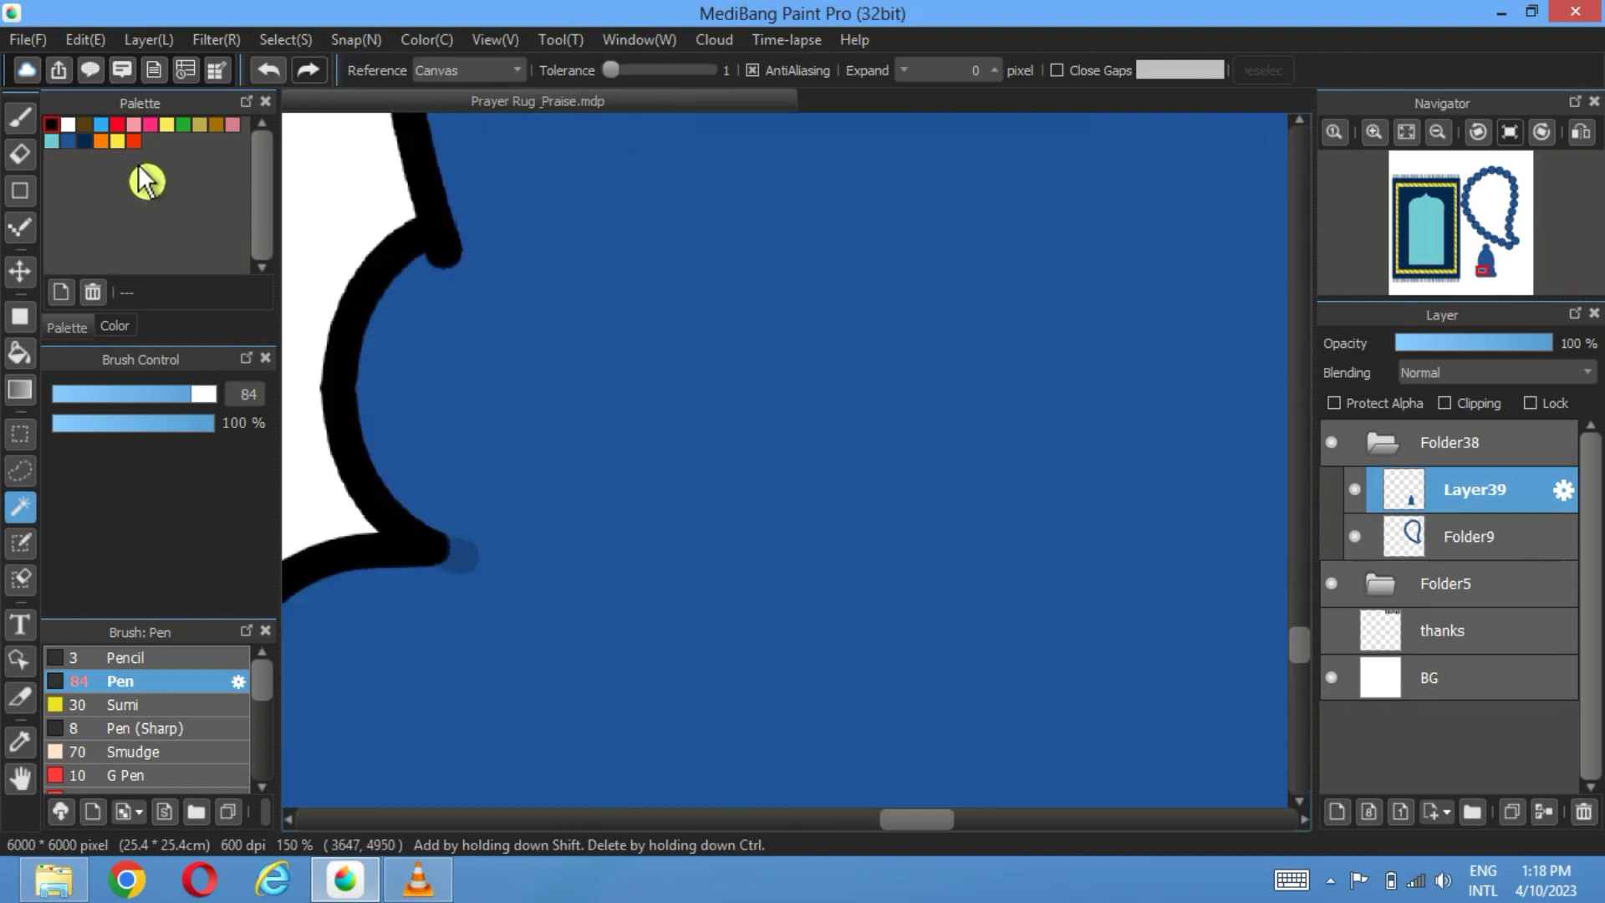
click(20, 118)
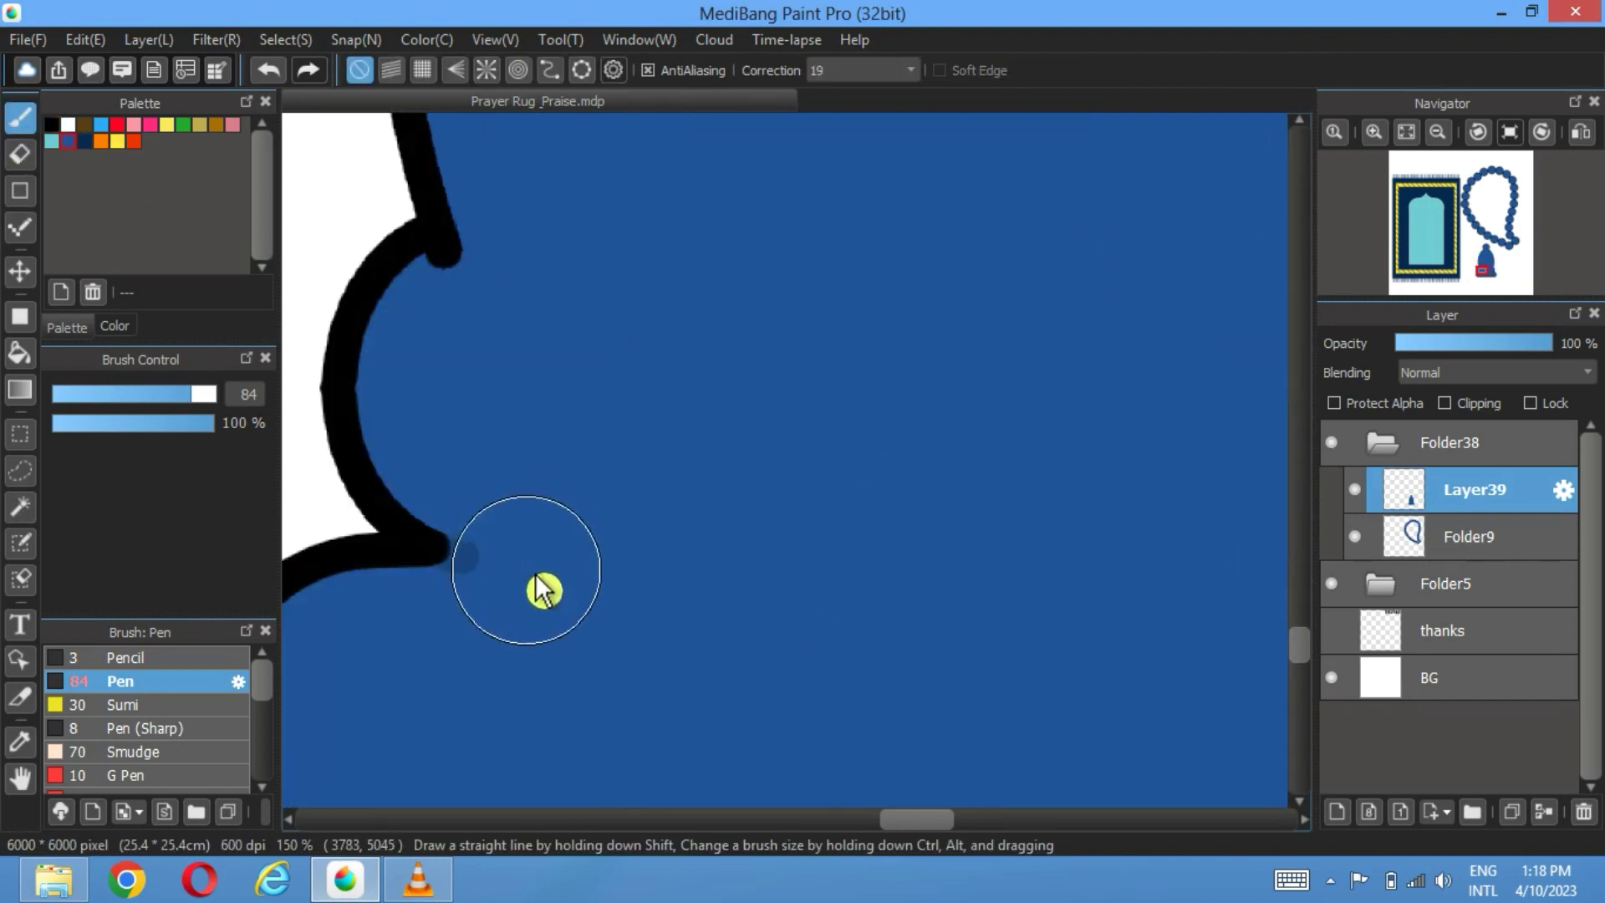
click(495, 611)
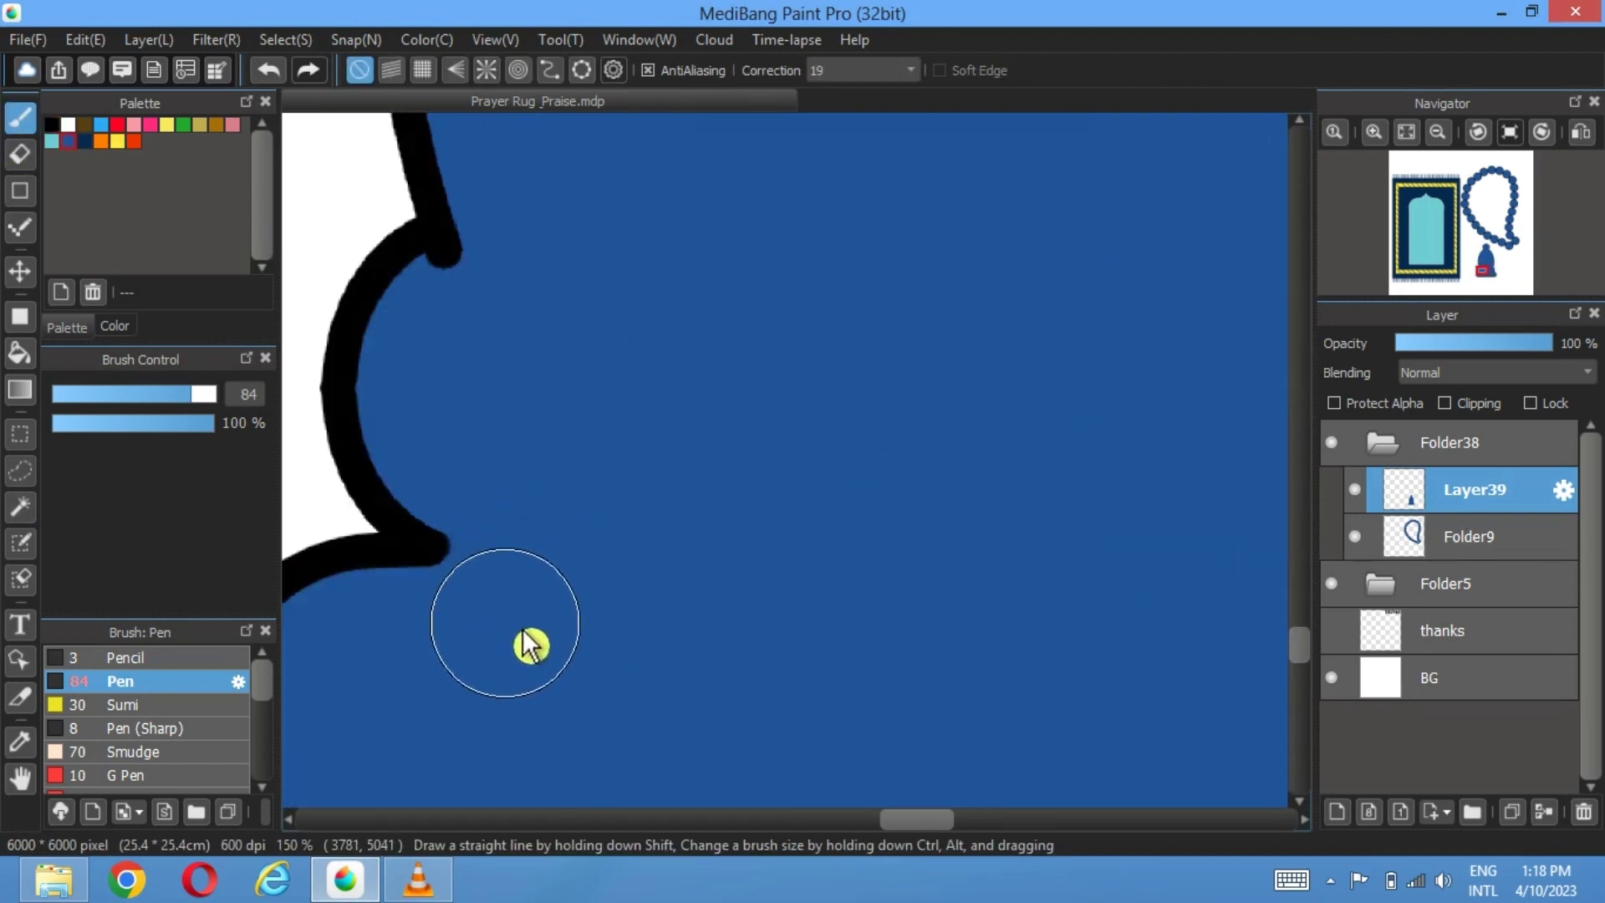
click(475, 309)
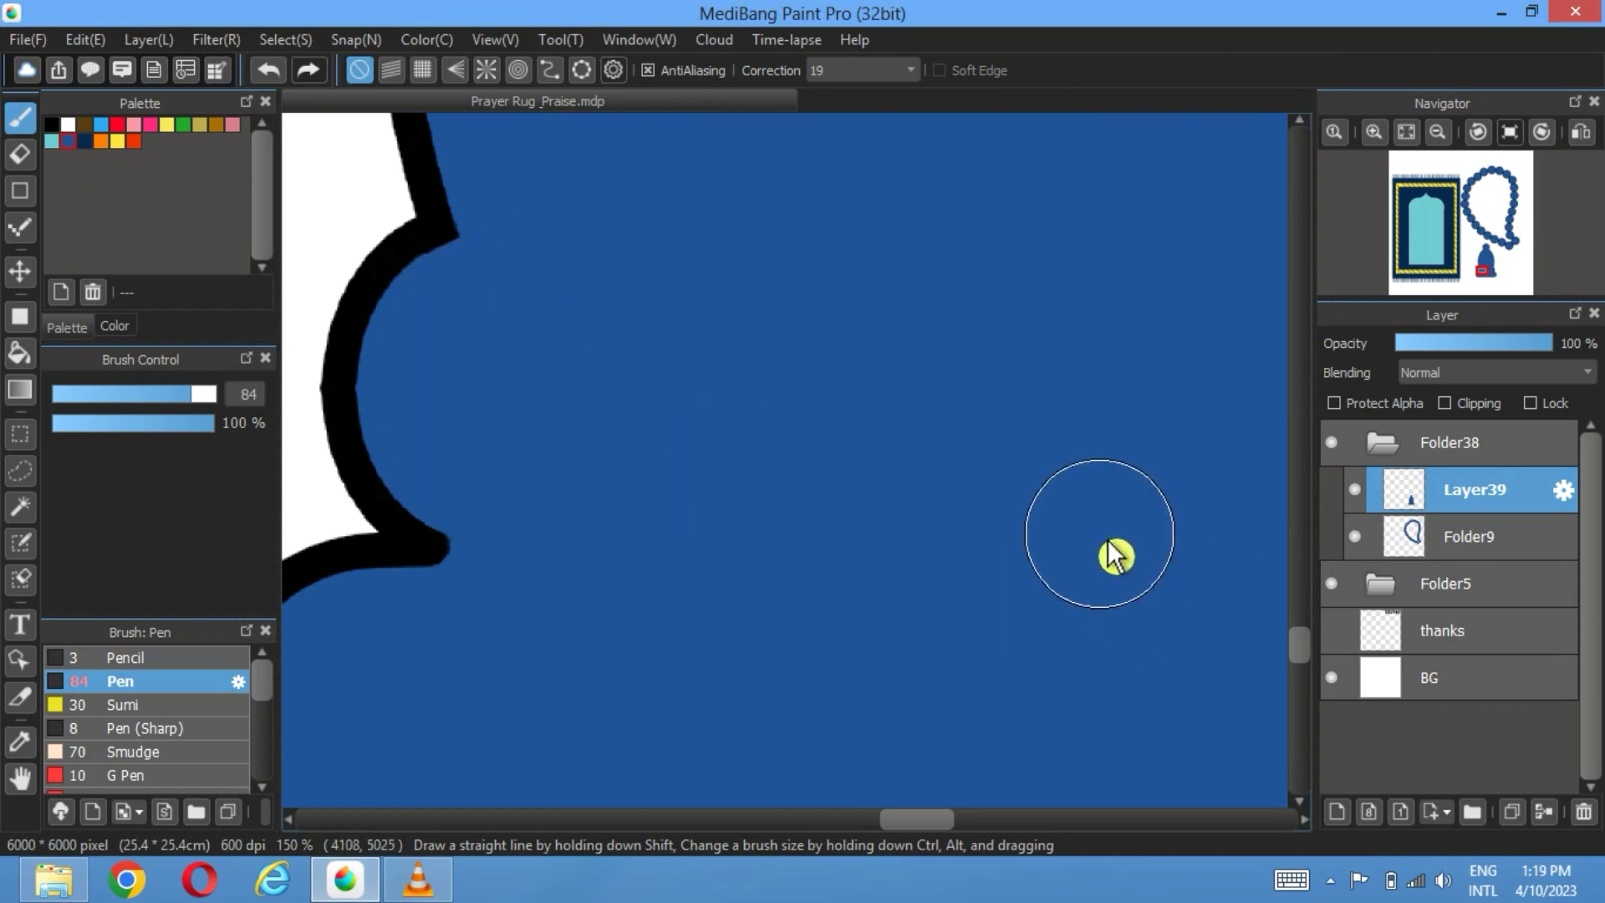
drag(1115, 555, 746, 556)
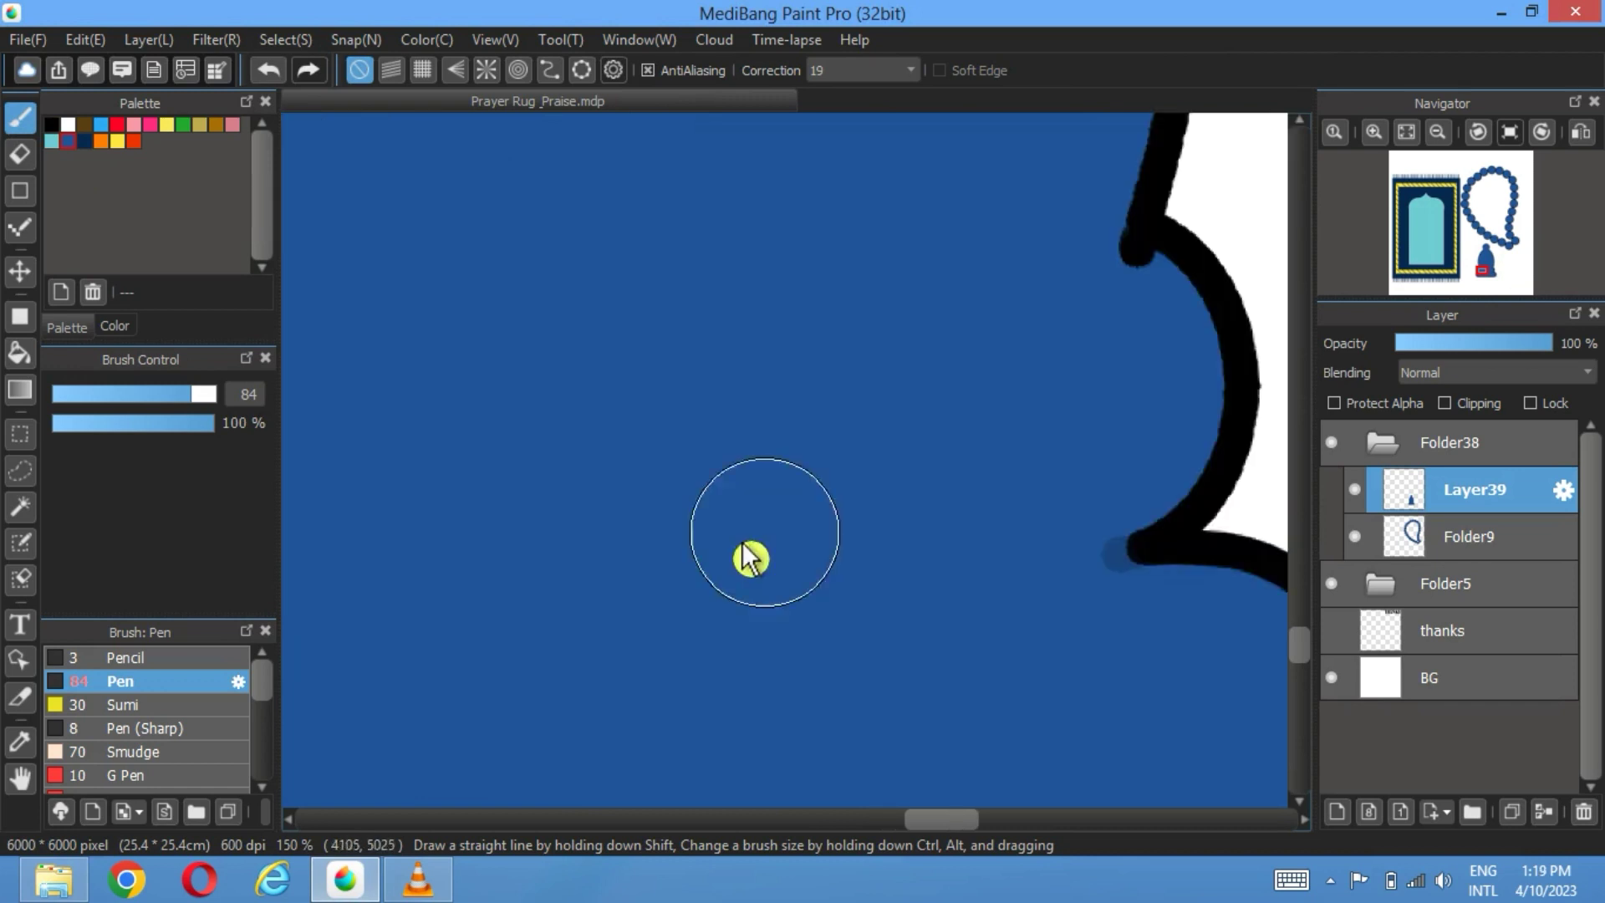
click(1044, 584)
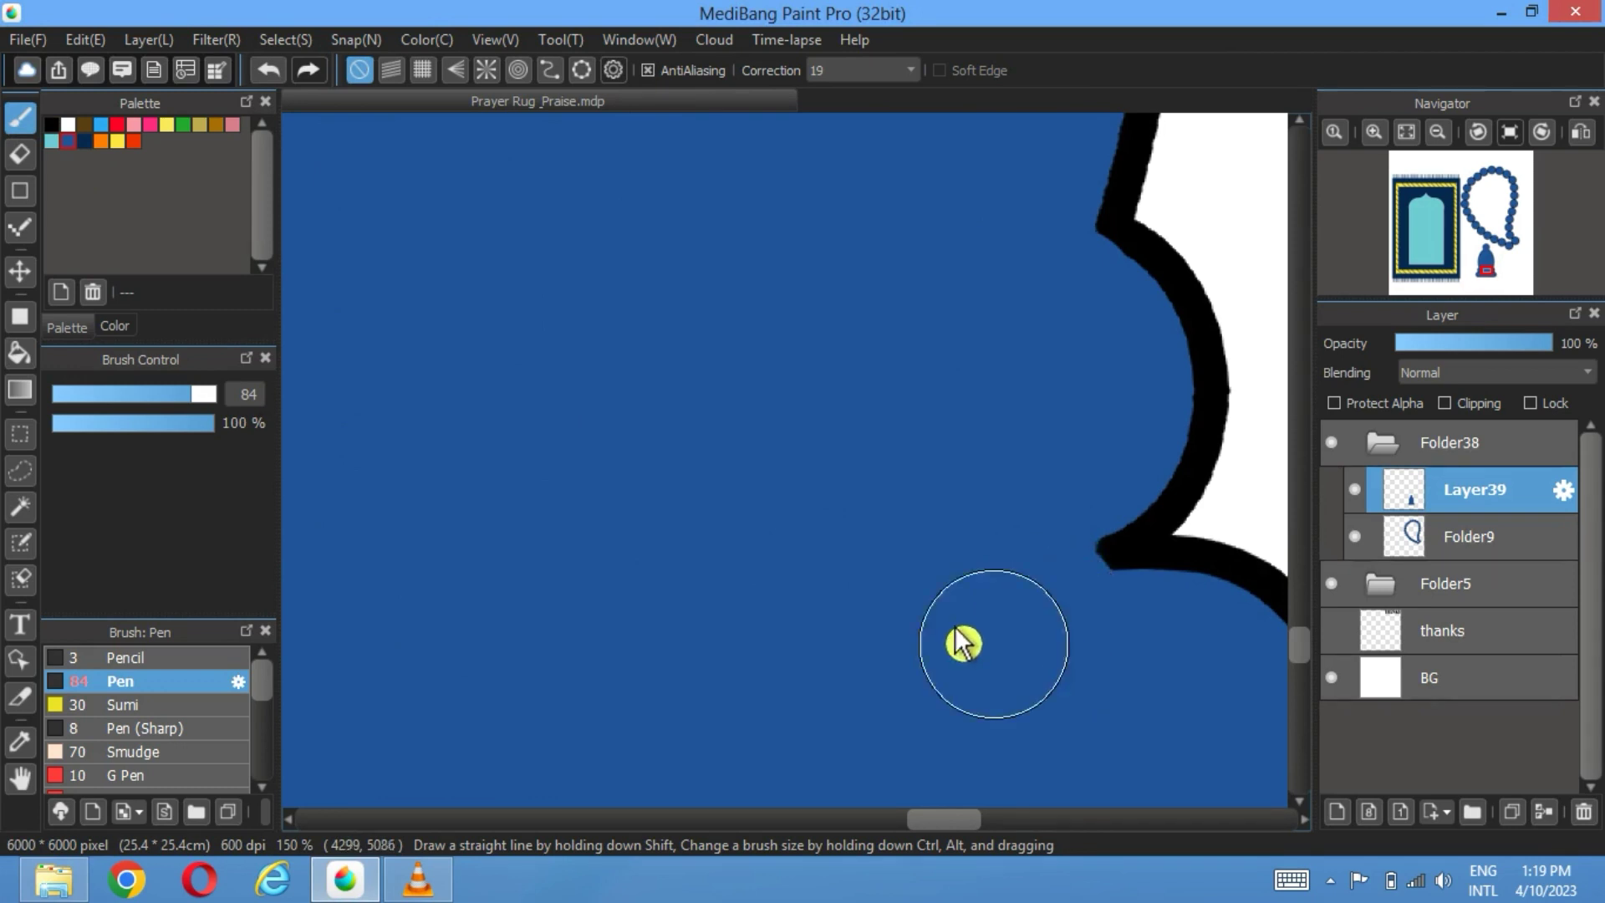
Step: Transform the tassel so it is smaller and tilted, with its wide base resting against the two lowest prayer beads
click(1407, 132)
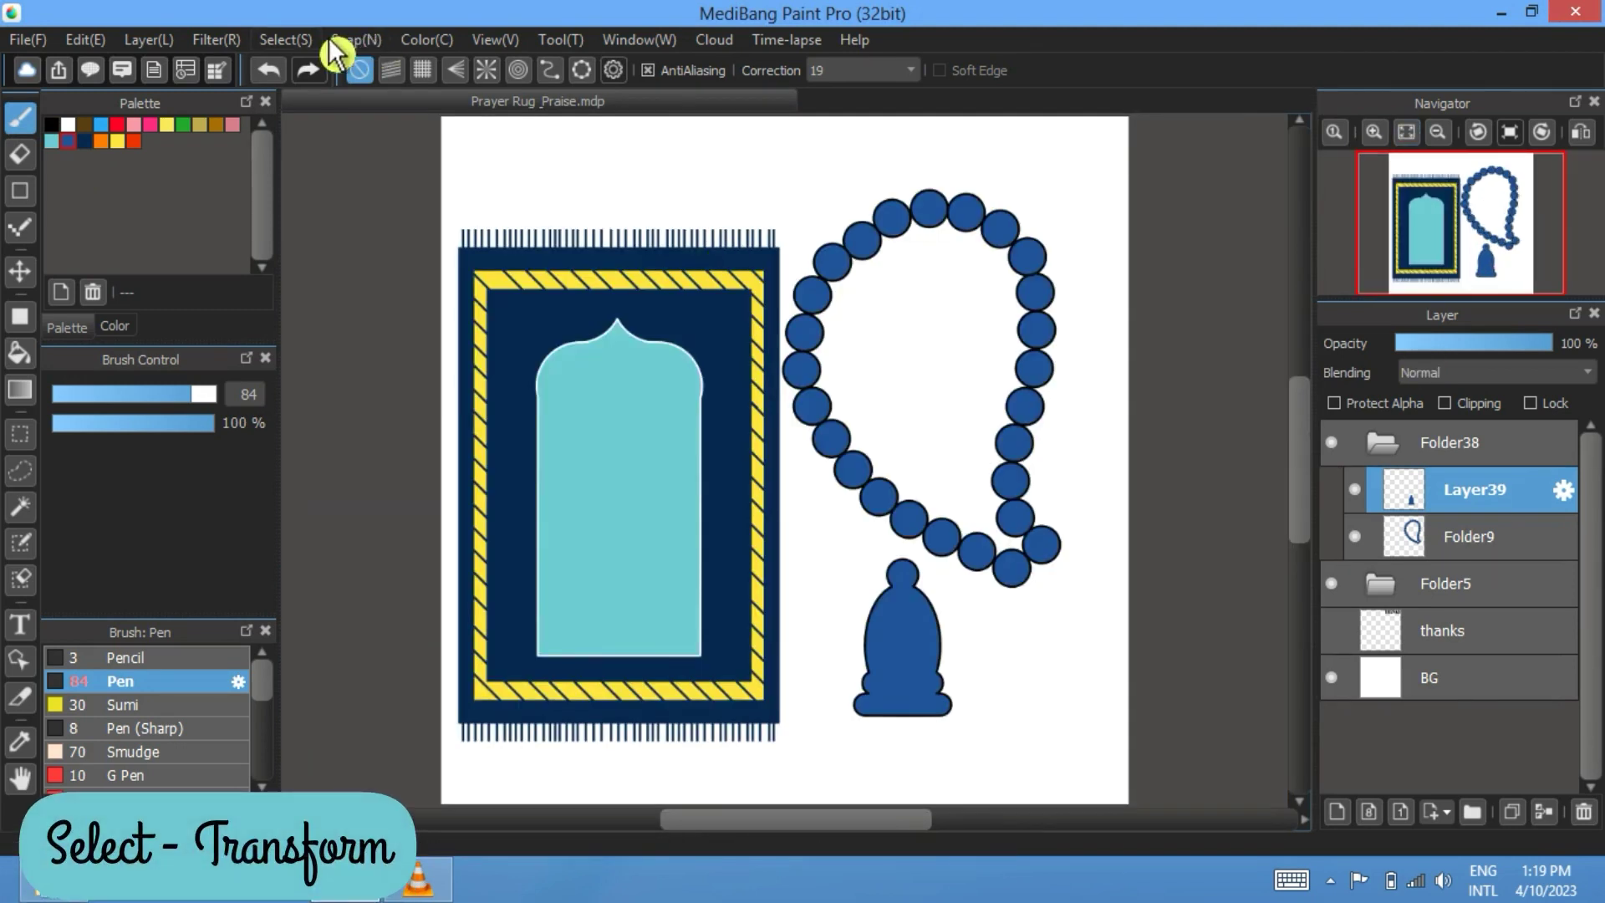
click(285, 40)
click(315, 326)
drag(840, 682, 934, 547)
drag(892, 683, 1083, 572)
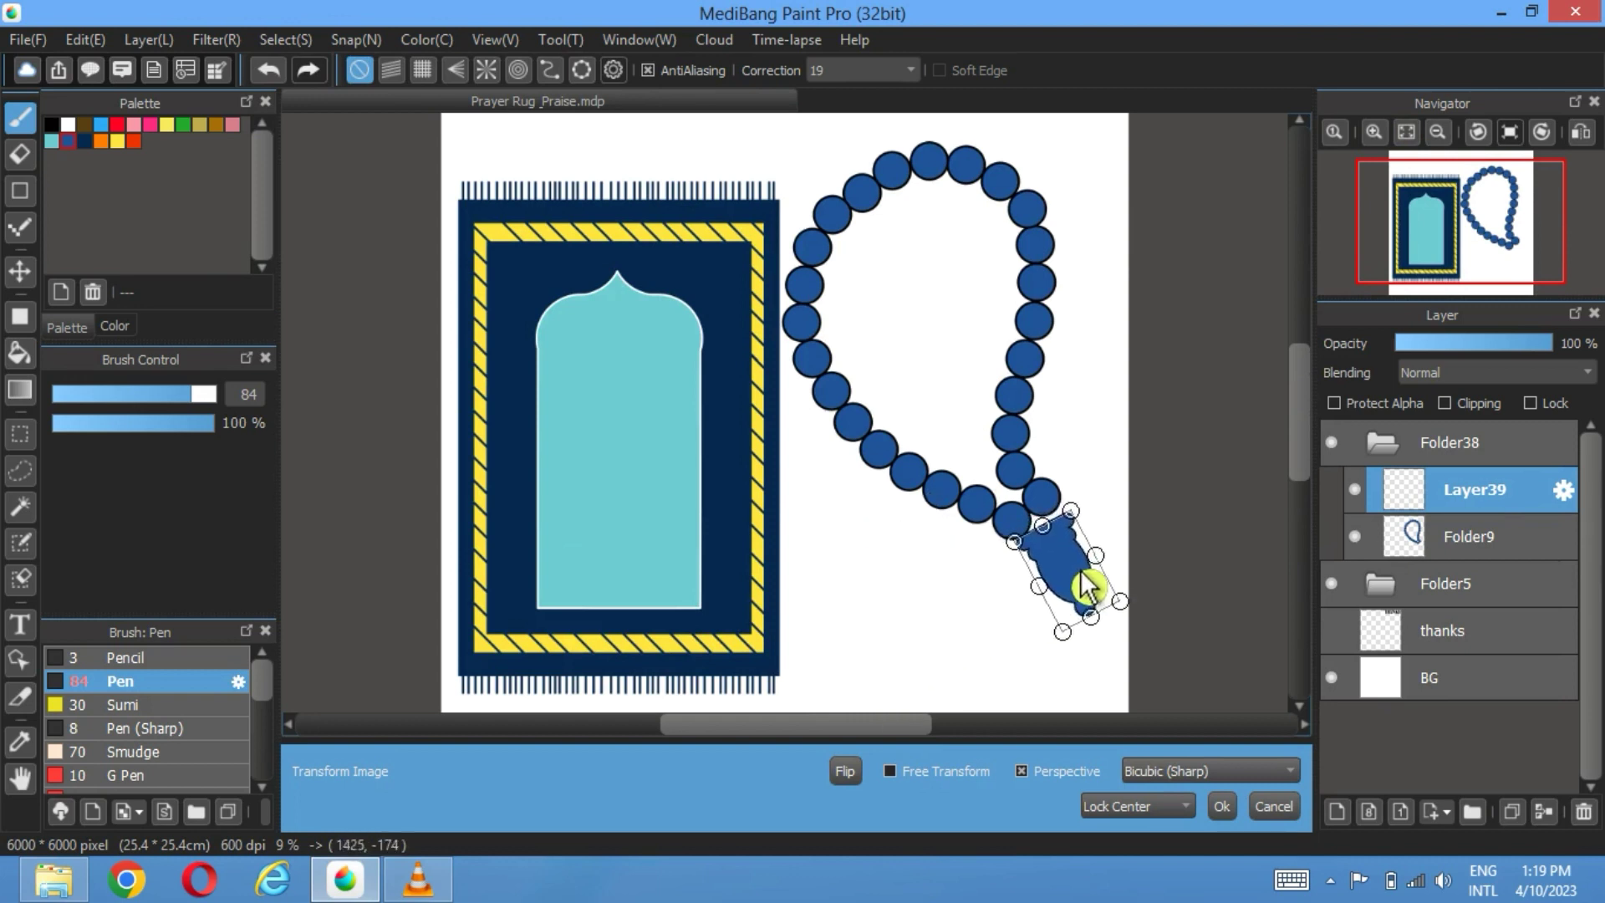
drag(1007, 606, 1066, 577)
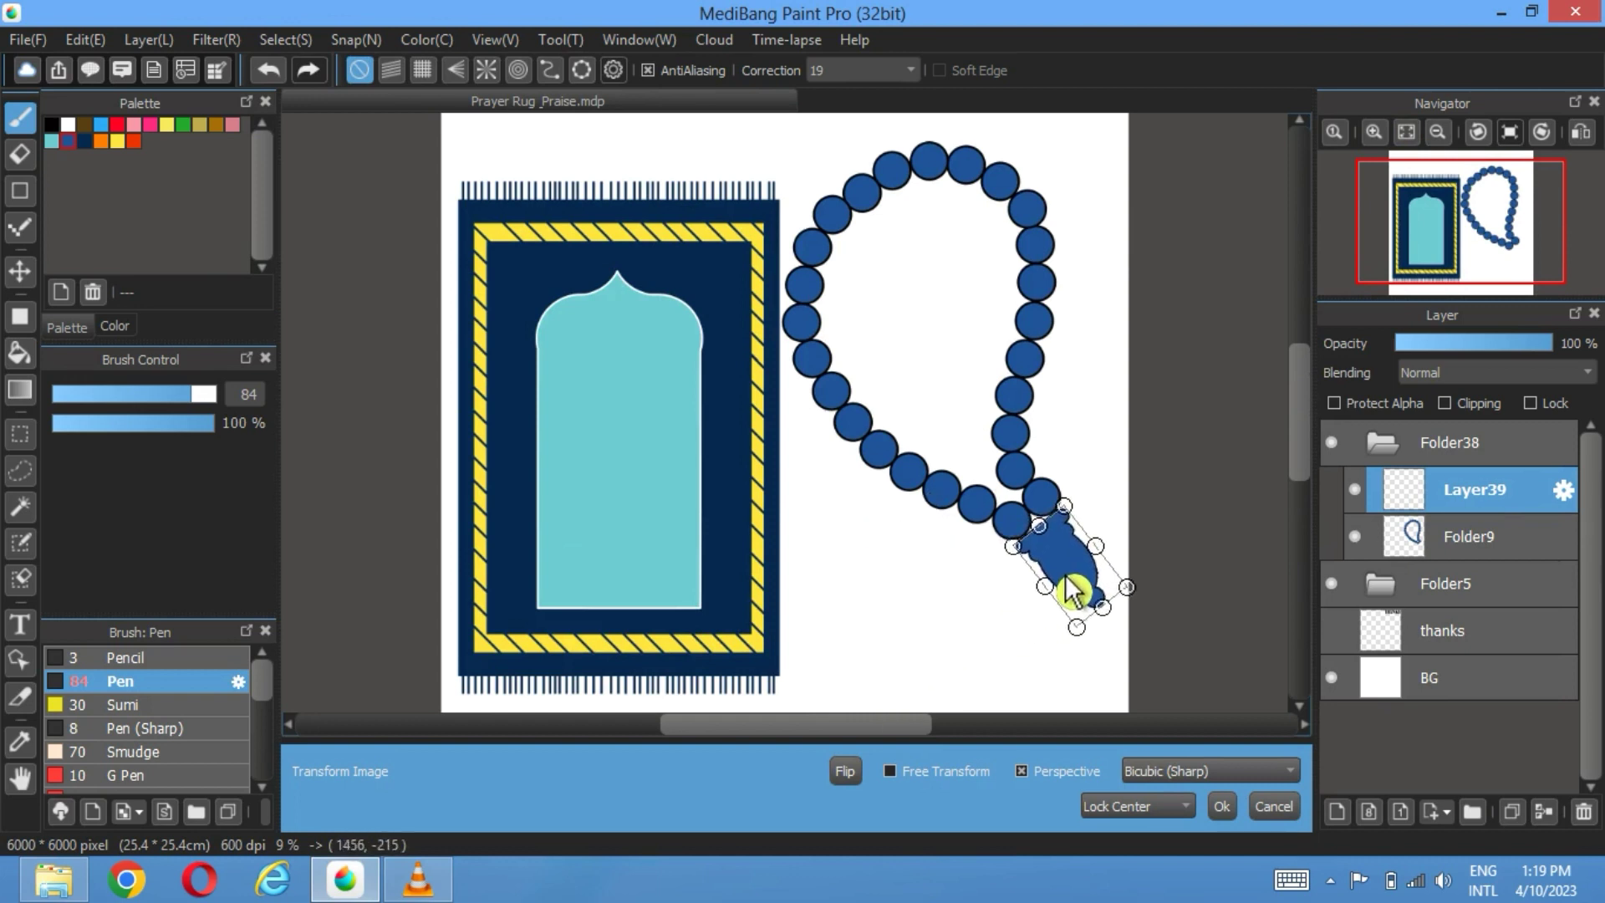
scroll(1060, 508, up, 5)
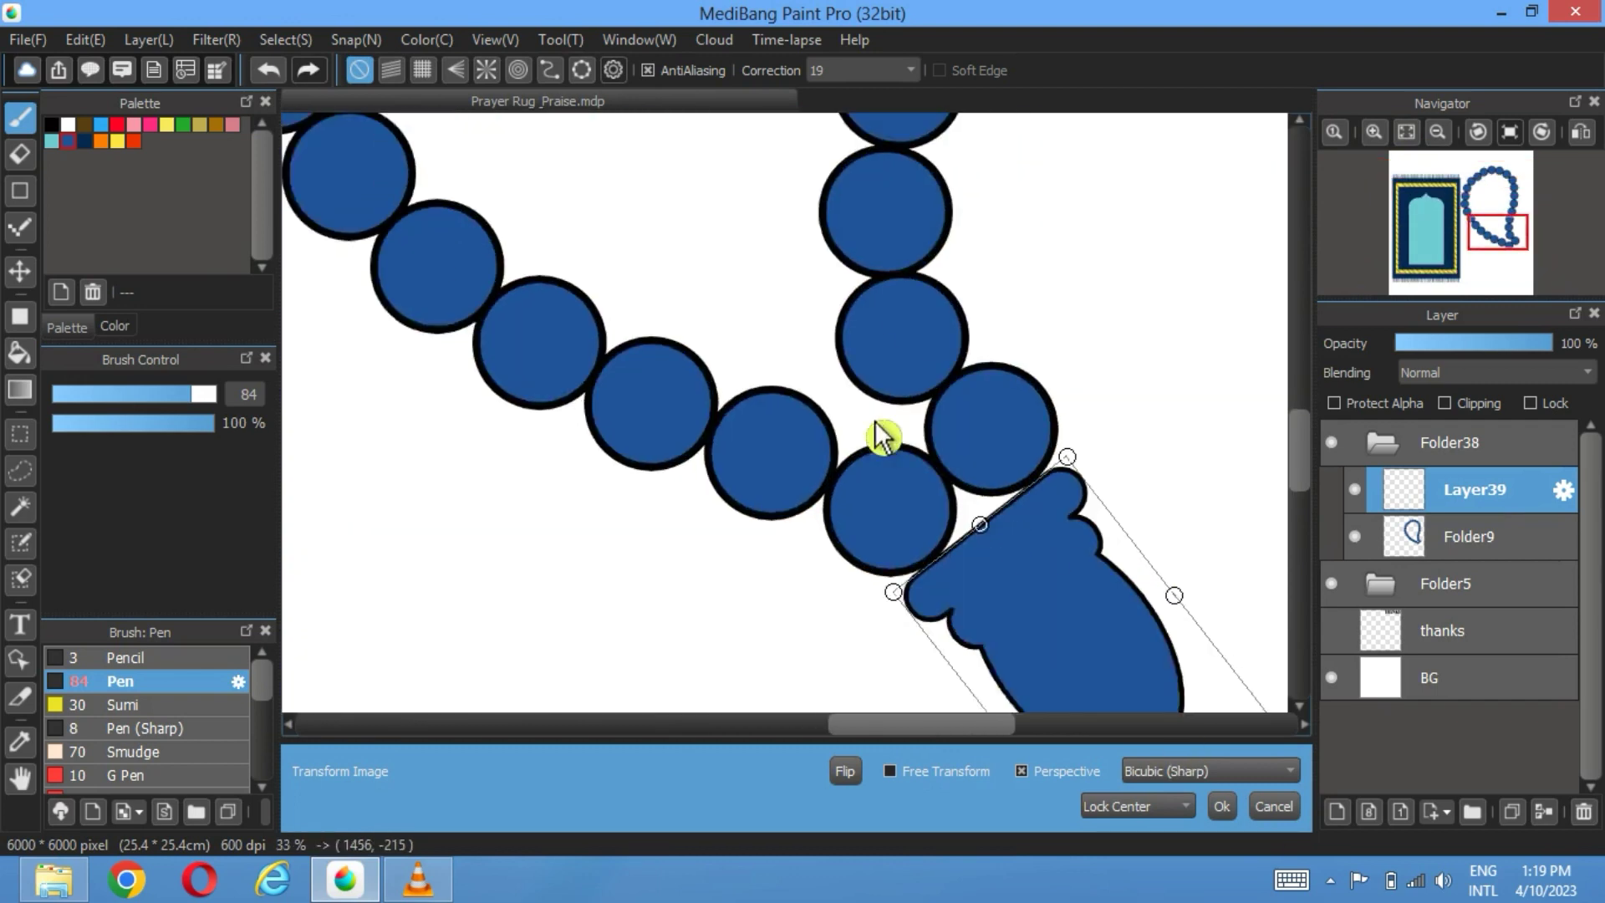
drag(757, 341, 741, 336)
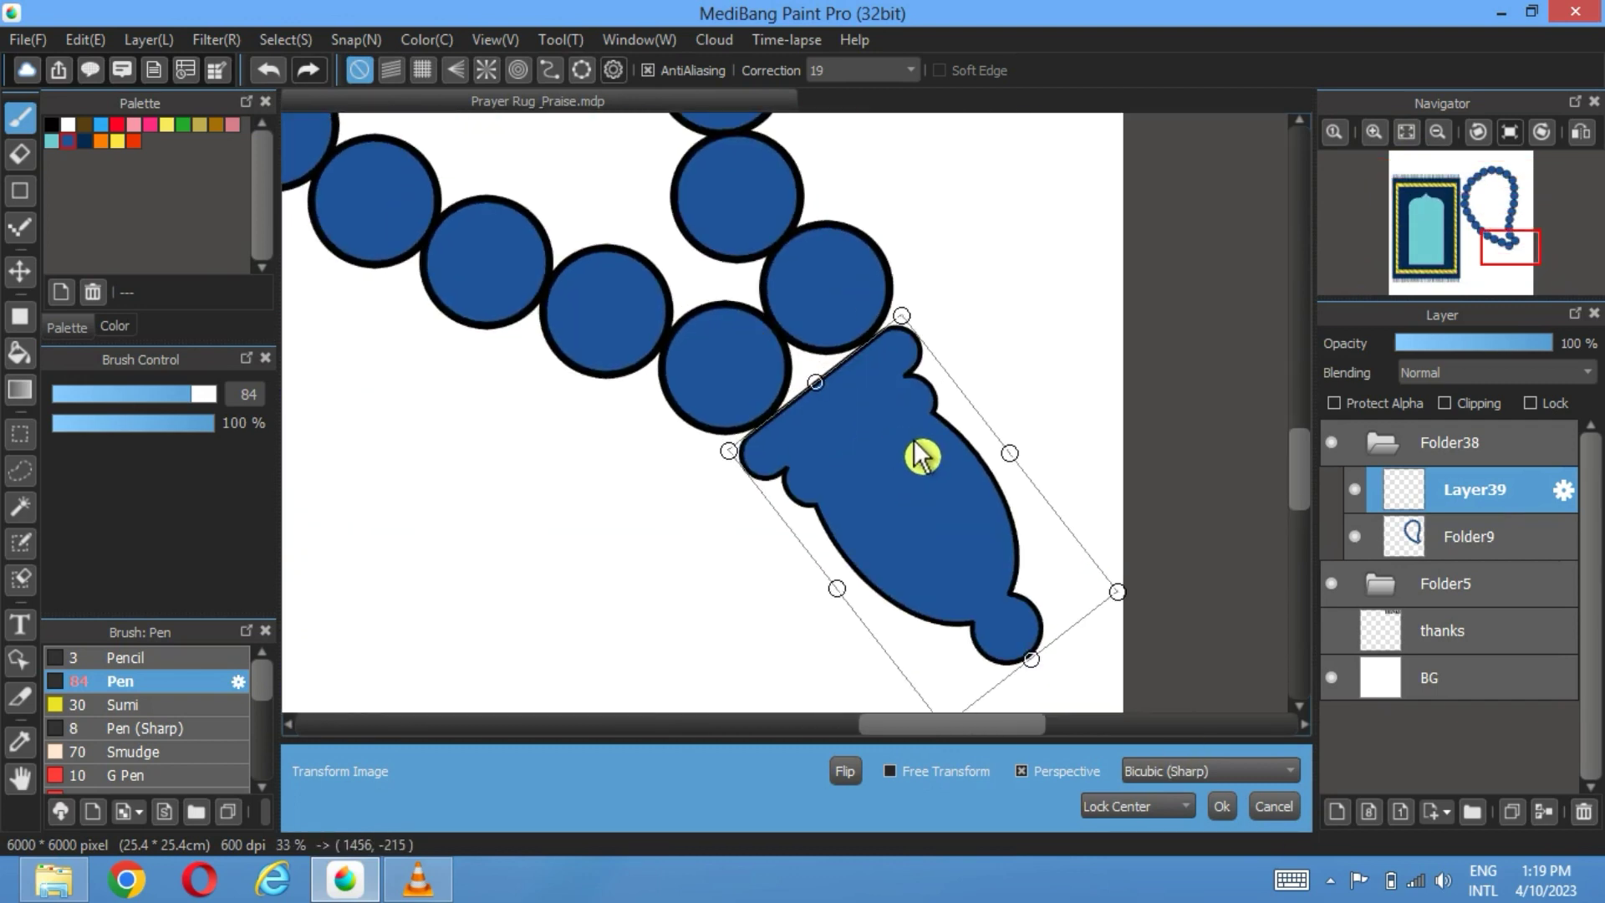
click(1226, 811)
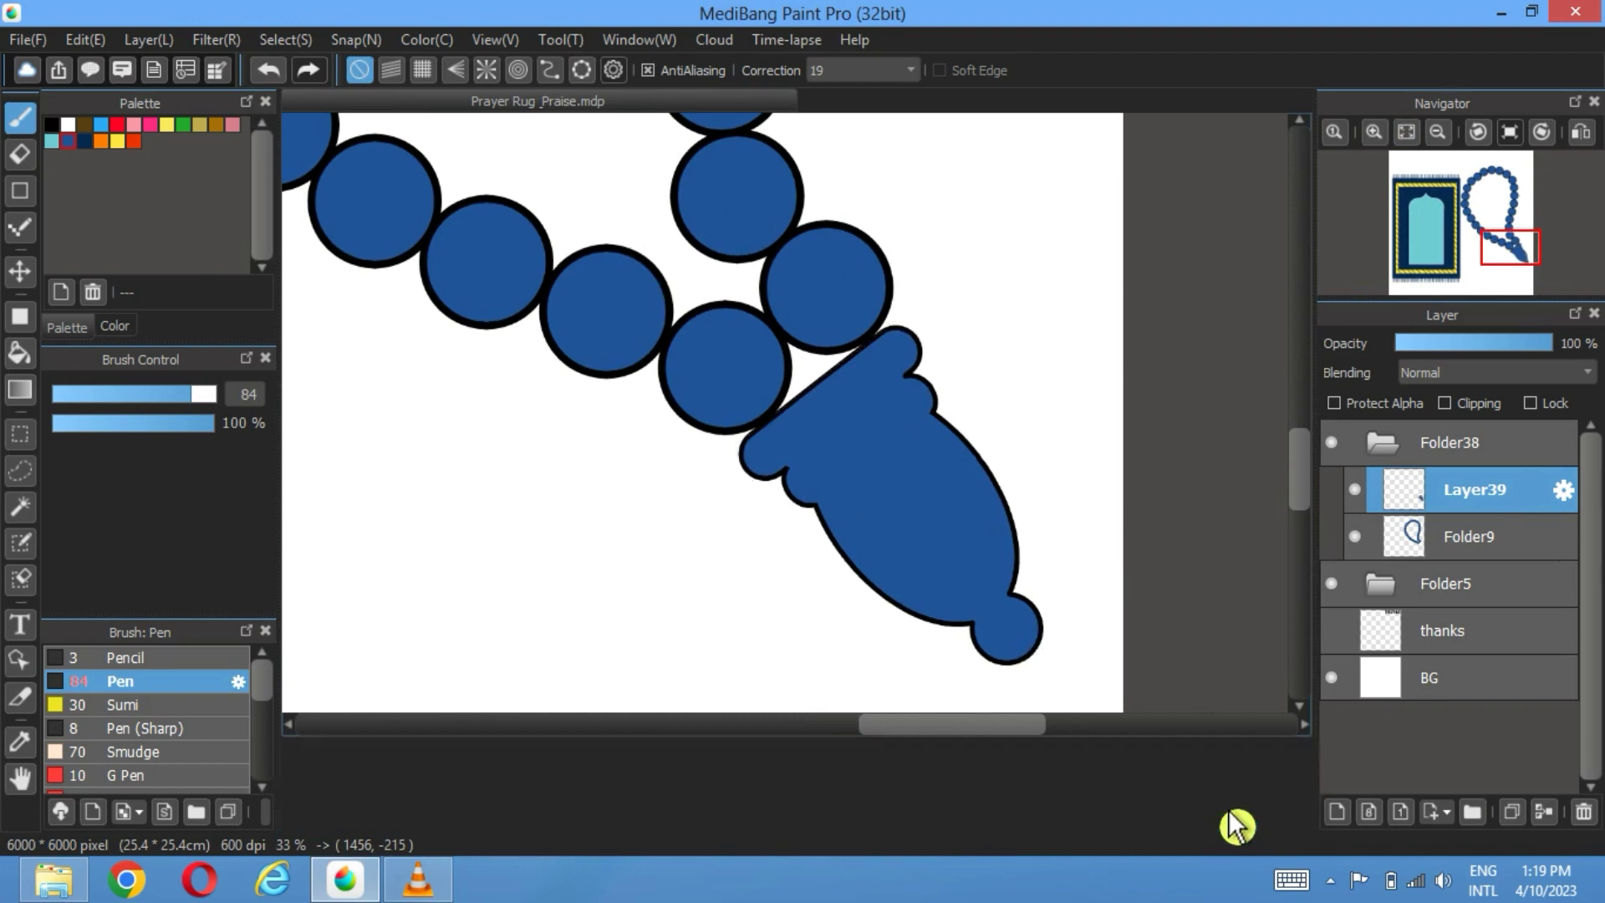
Step: On a new layer, draw curved navy fringe strands hanging from the tassel's round tip with the Pen at size 10
scroll(918, 299, down, 3)
scroll(917, 299, down, 2)
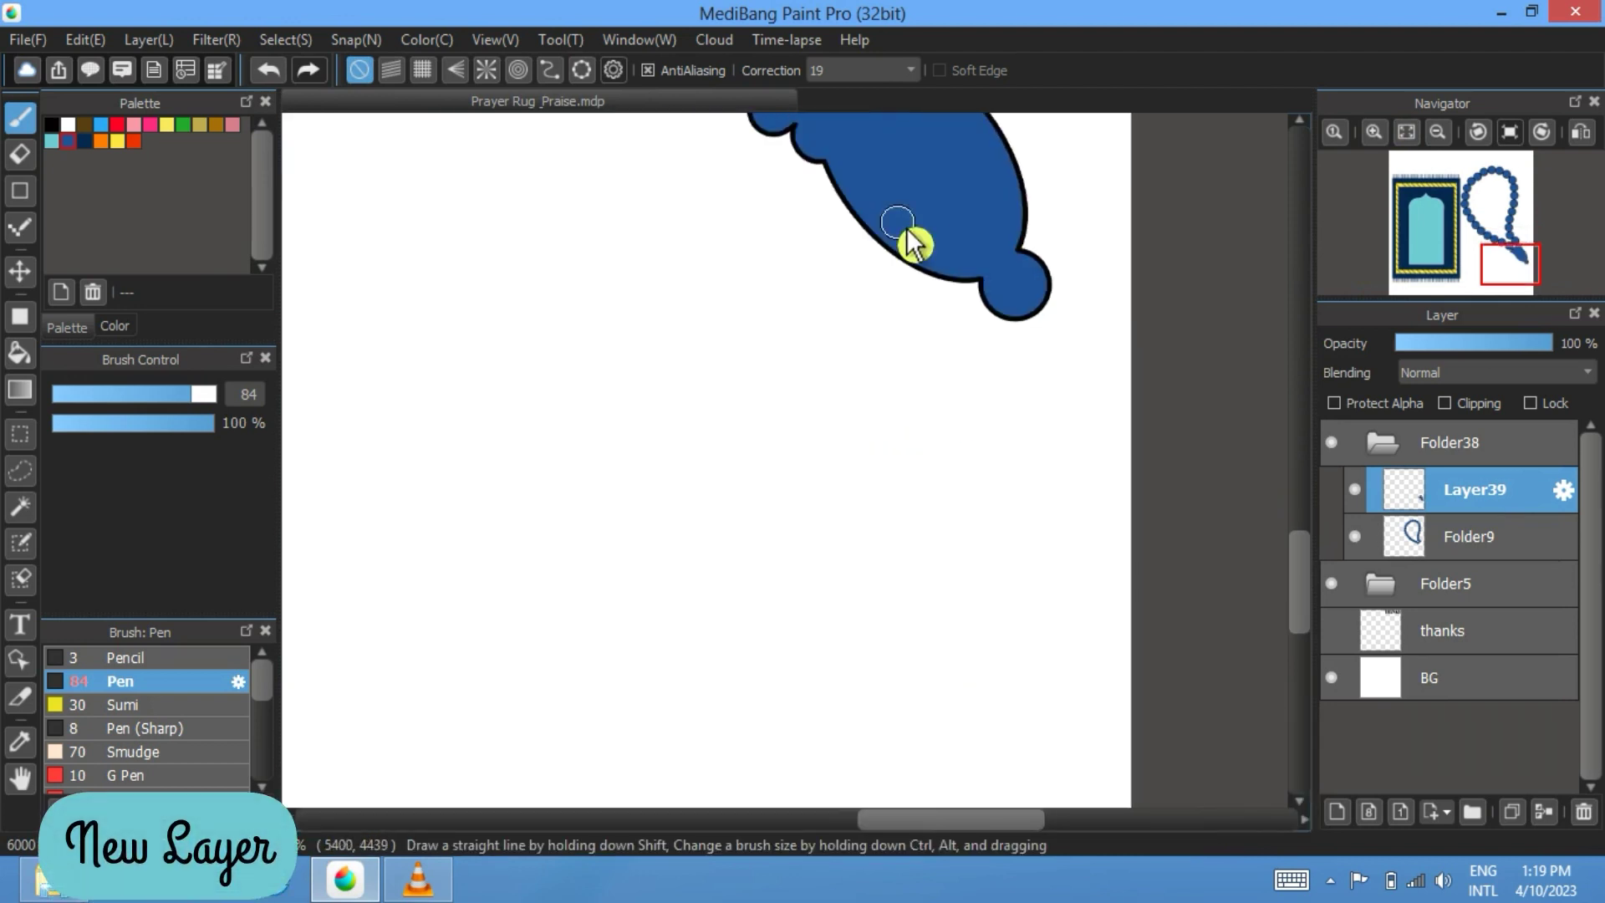
click(1336, 811)
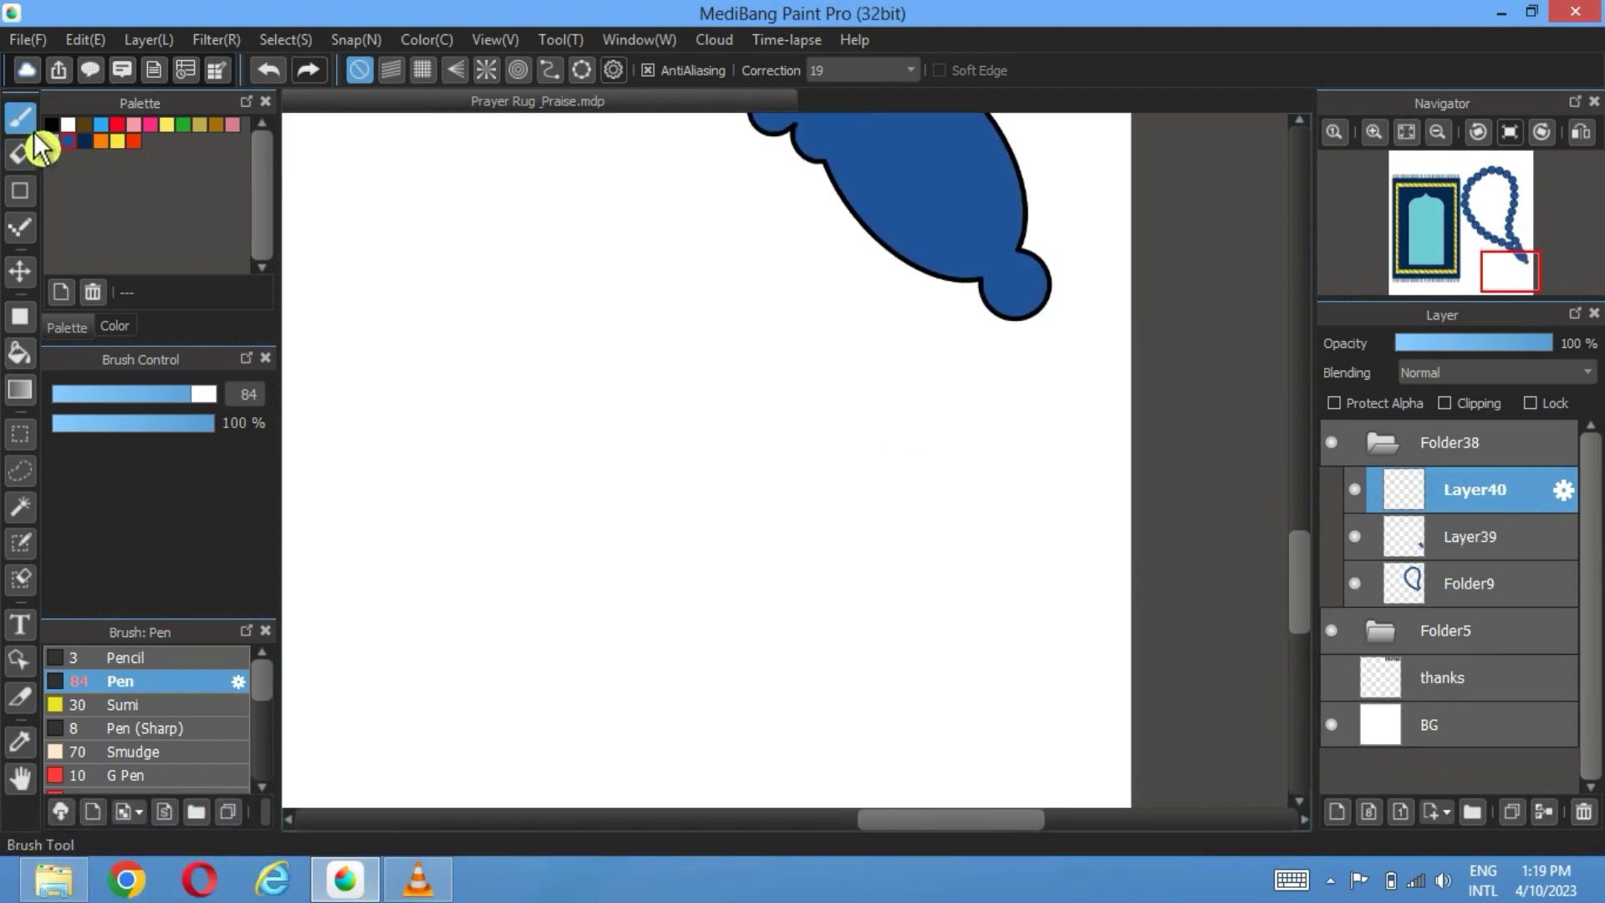
click(84, 140)
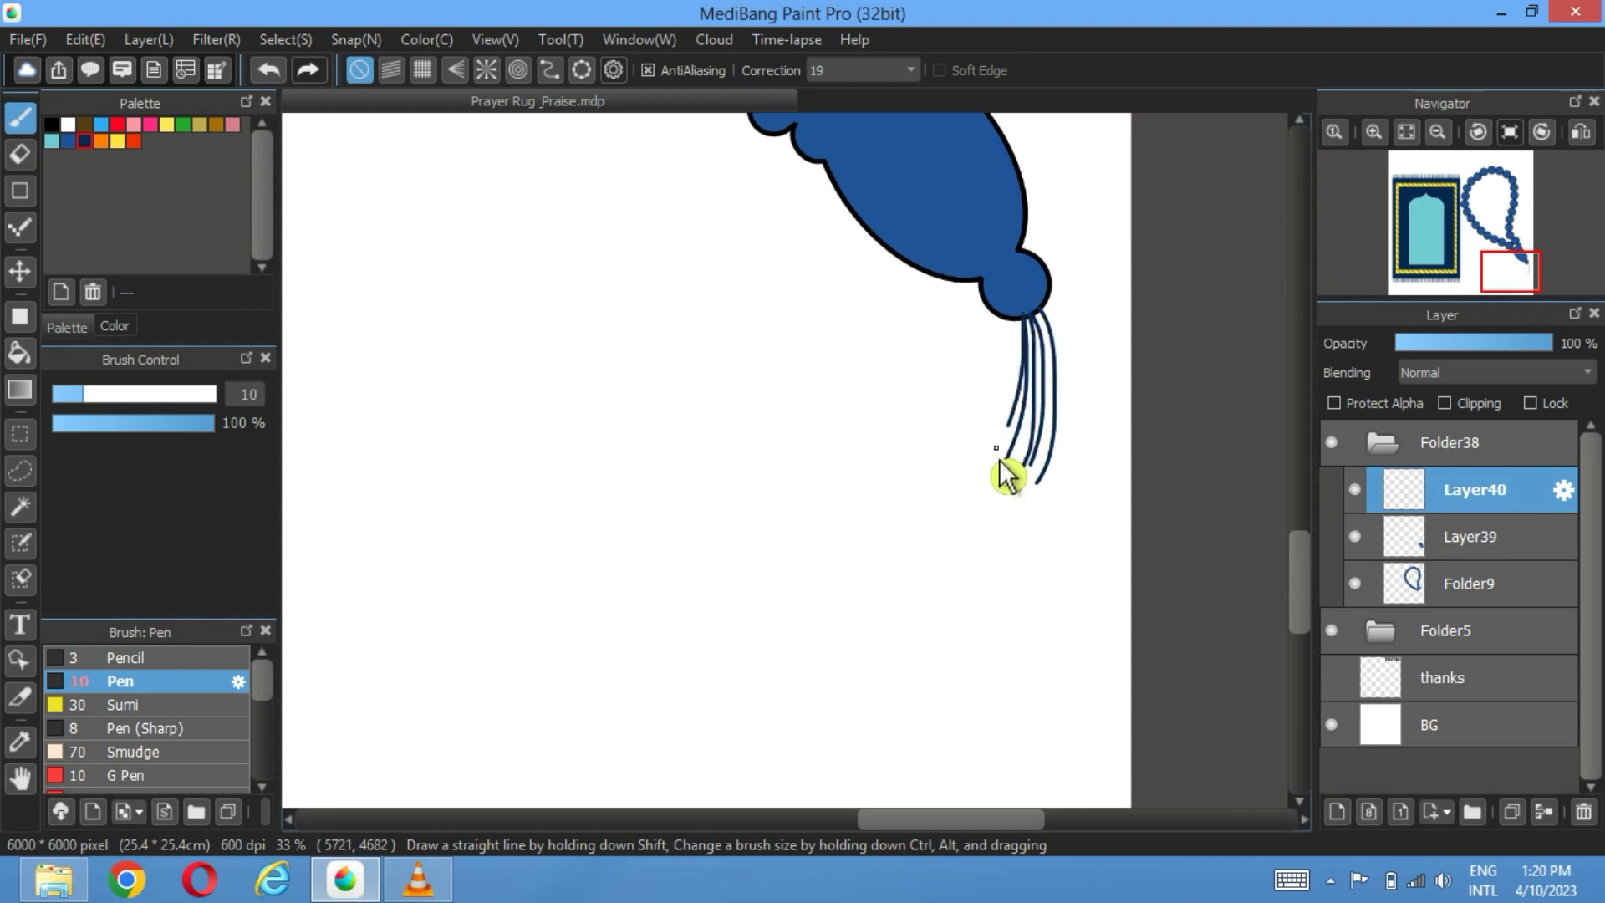
click(269, 70)
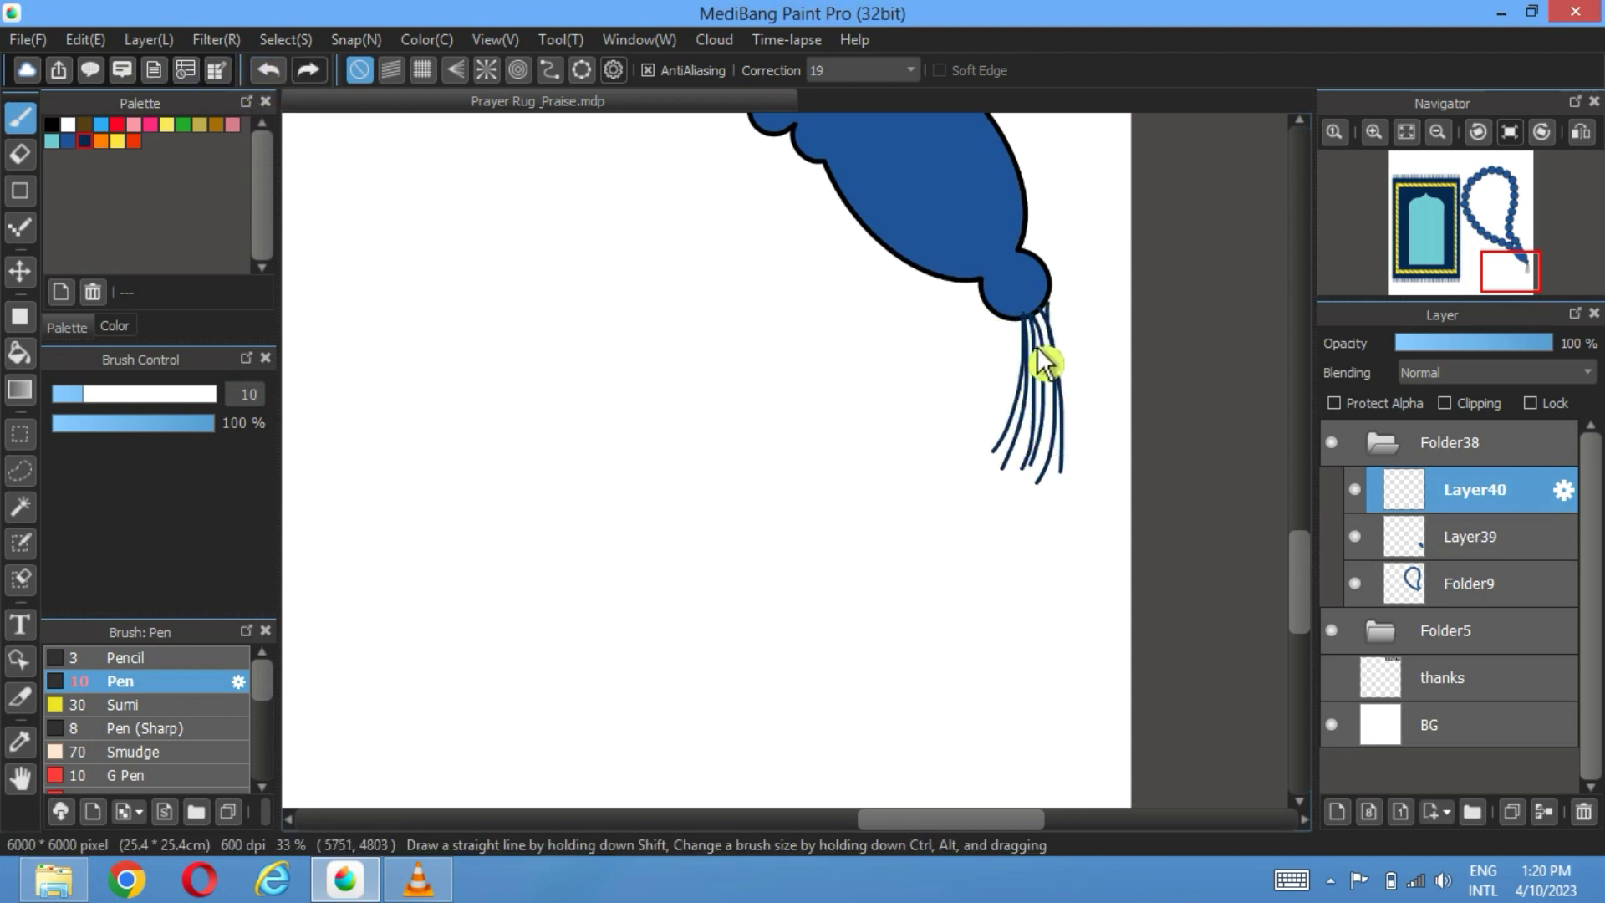
click(269, 69)
drag(1072, 494, 1055, 310)
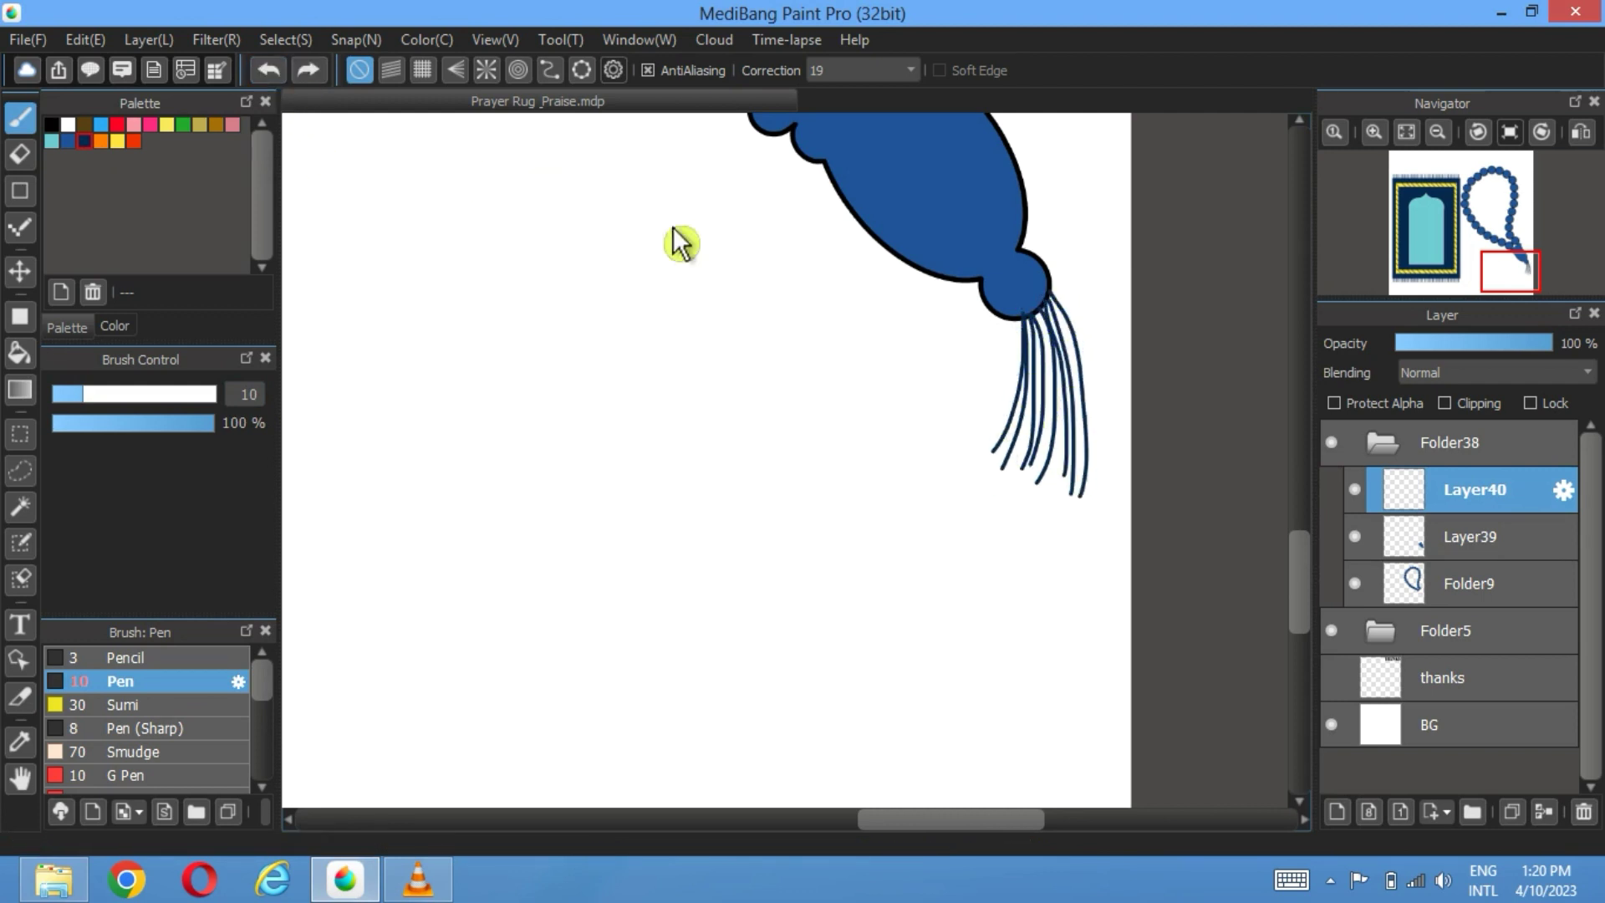
mouse_move(976, 452)
mouse_down()
mouse_move(1011, 383)
mouse_move(954, 456)
mouse_move(1056, 376)
mouse_move(1037, 489)
mouse_up()
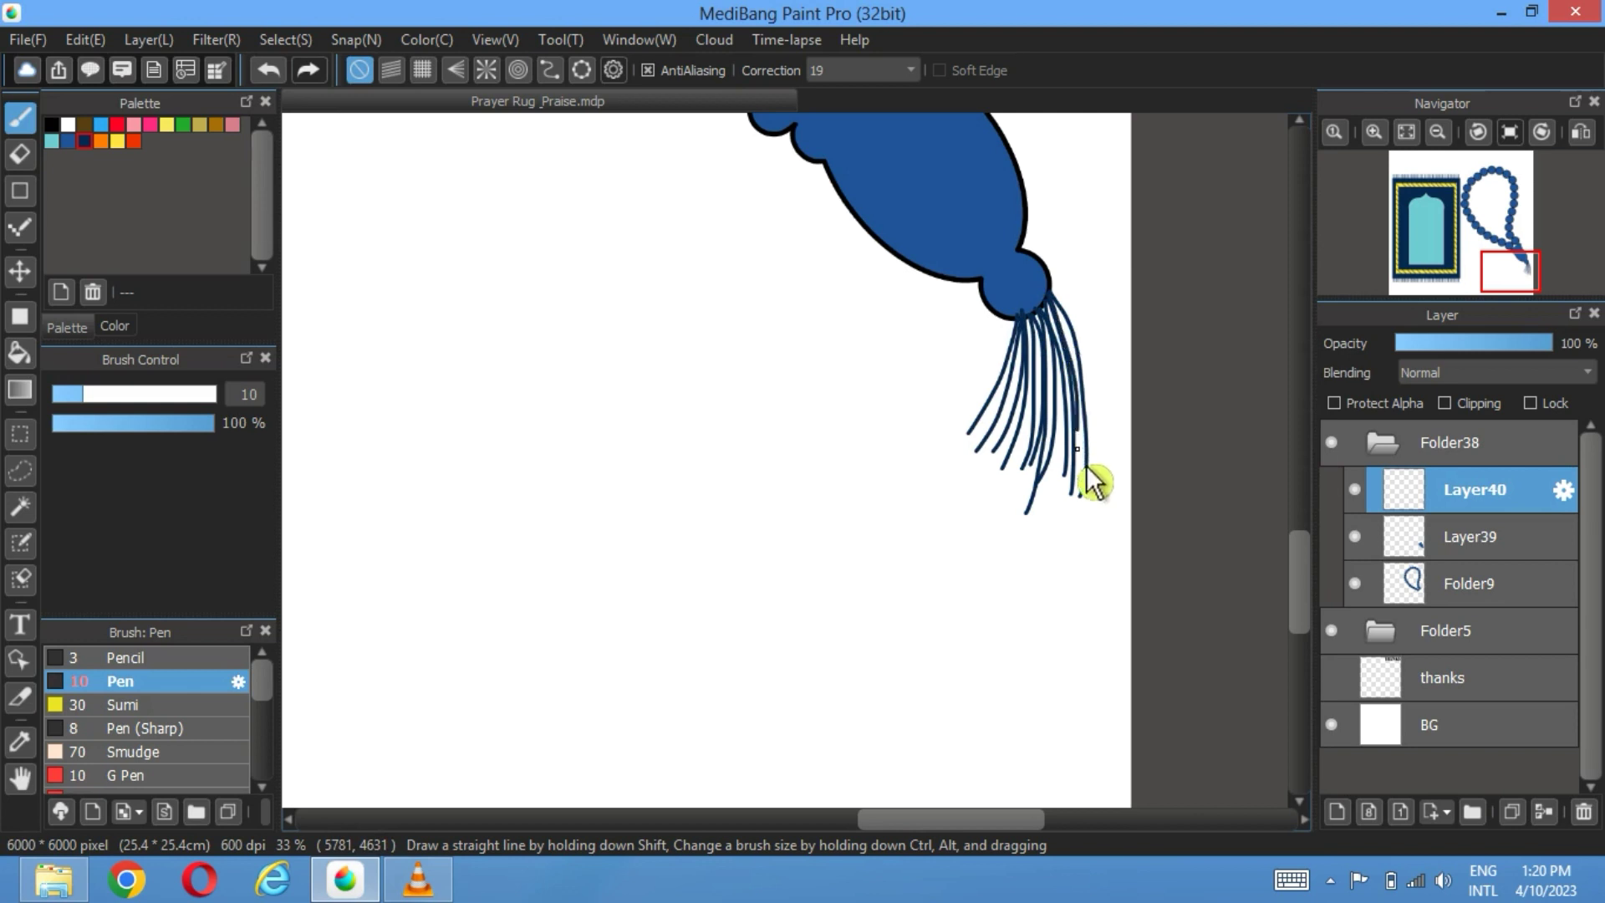
Step: Hide the bead layer, select the tassel's black outline with the Magic Wand, and erase the fringe strands overlapping it with the Eraser at size 45
scroll(947, 429, up, 5)
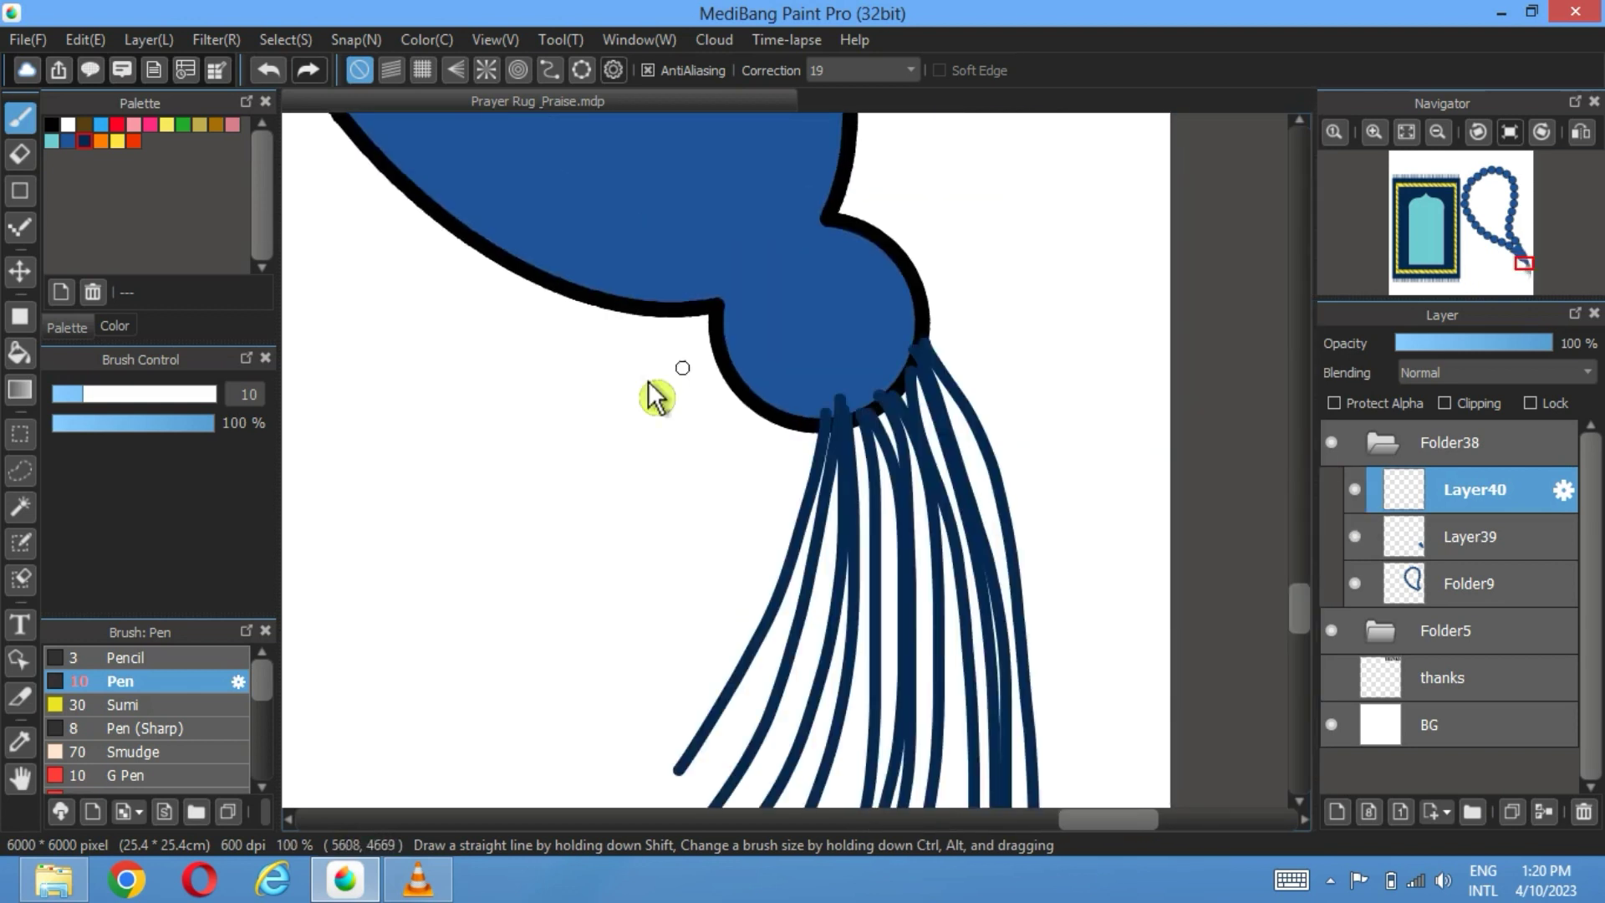
click(20, 154)
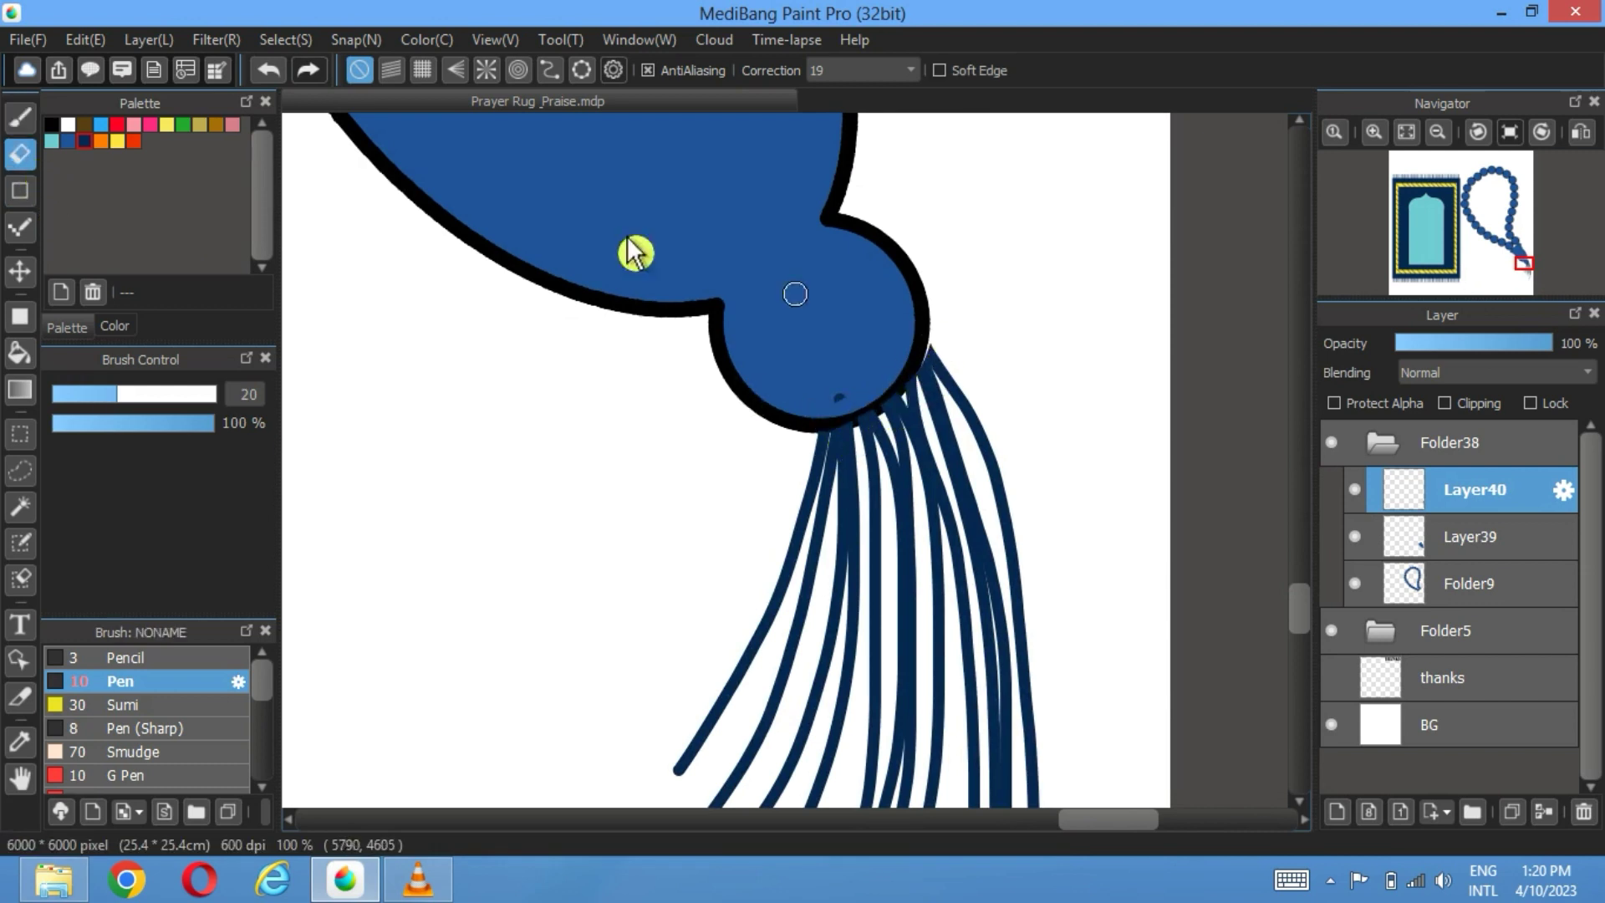
click(1356, 490)
click(1363, 585)
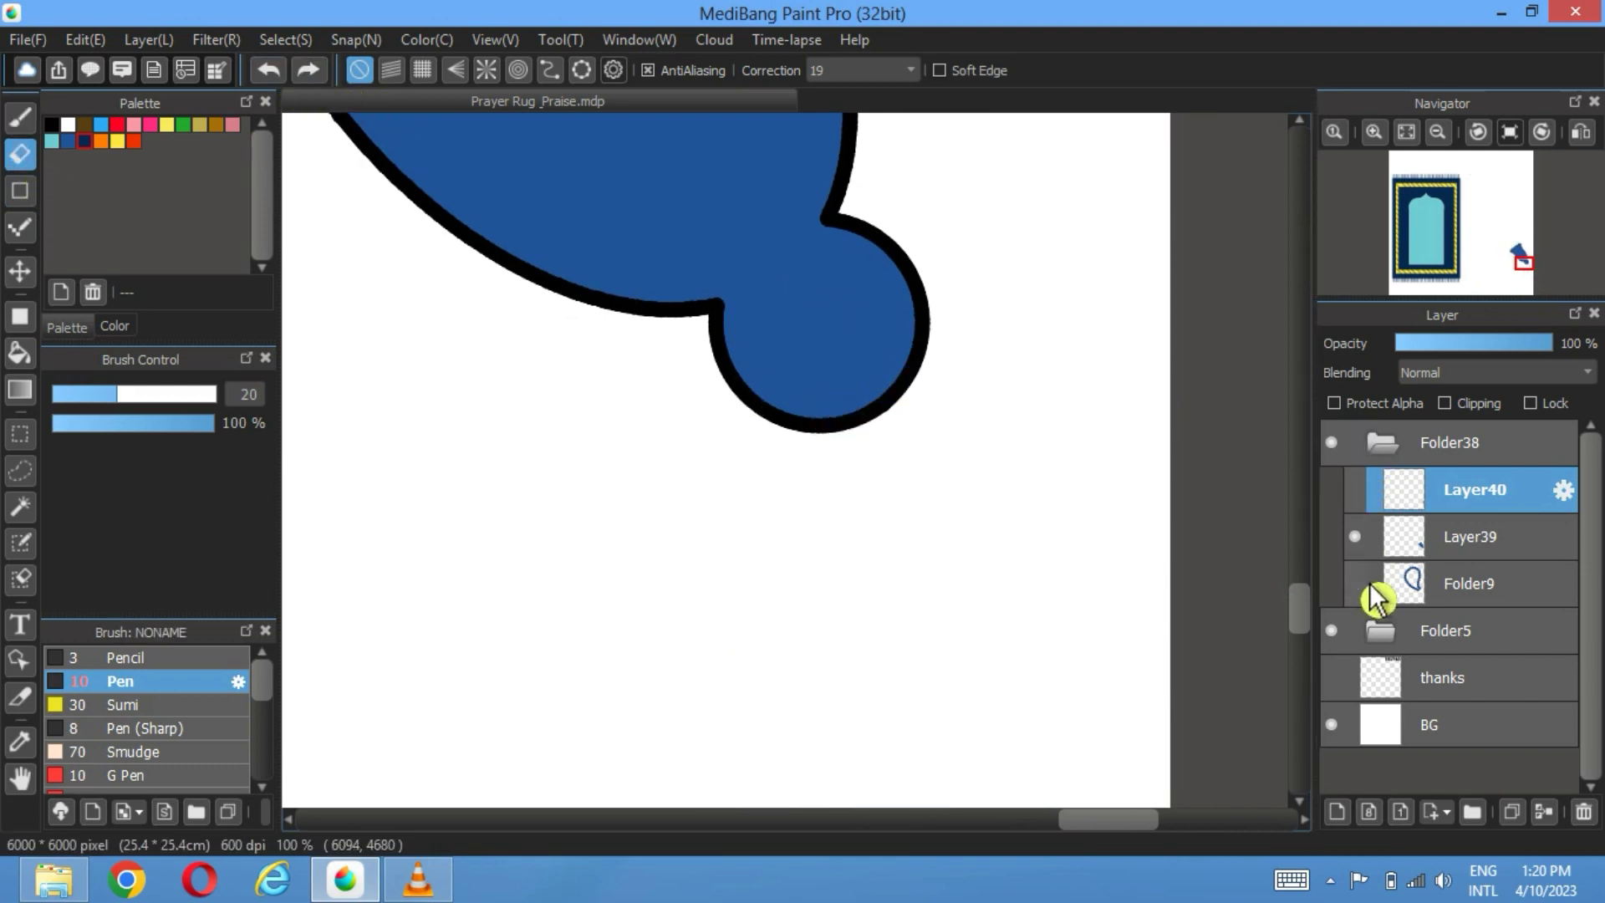
click(20, 506)
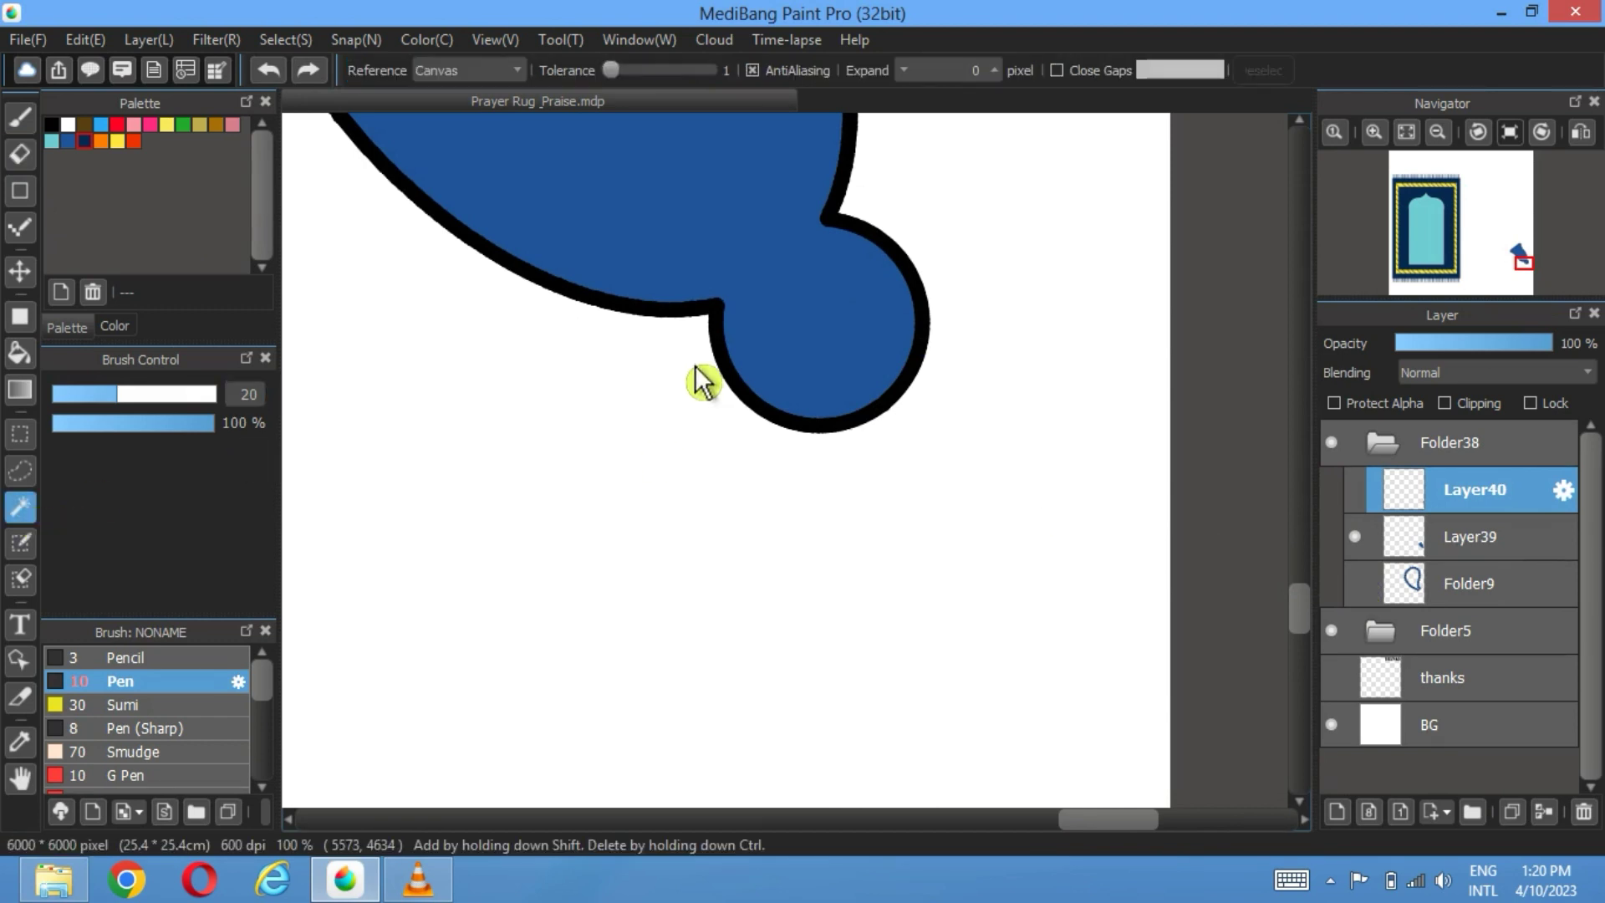
click(736, 389)
click(1356, 490)
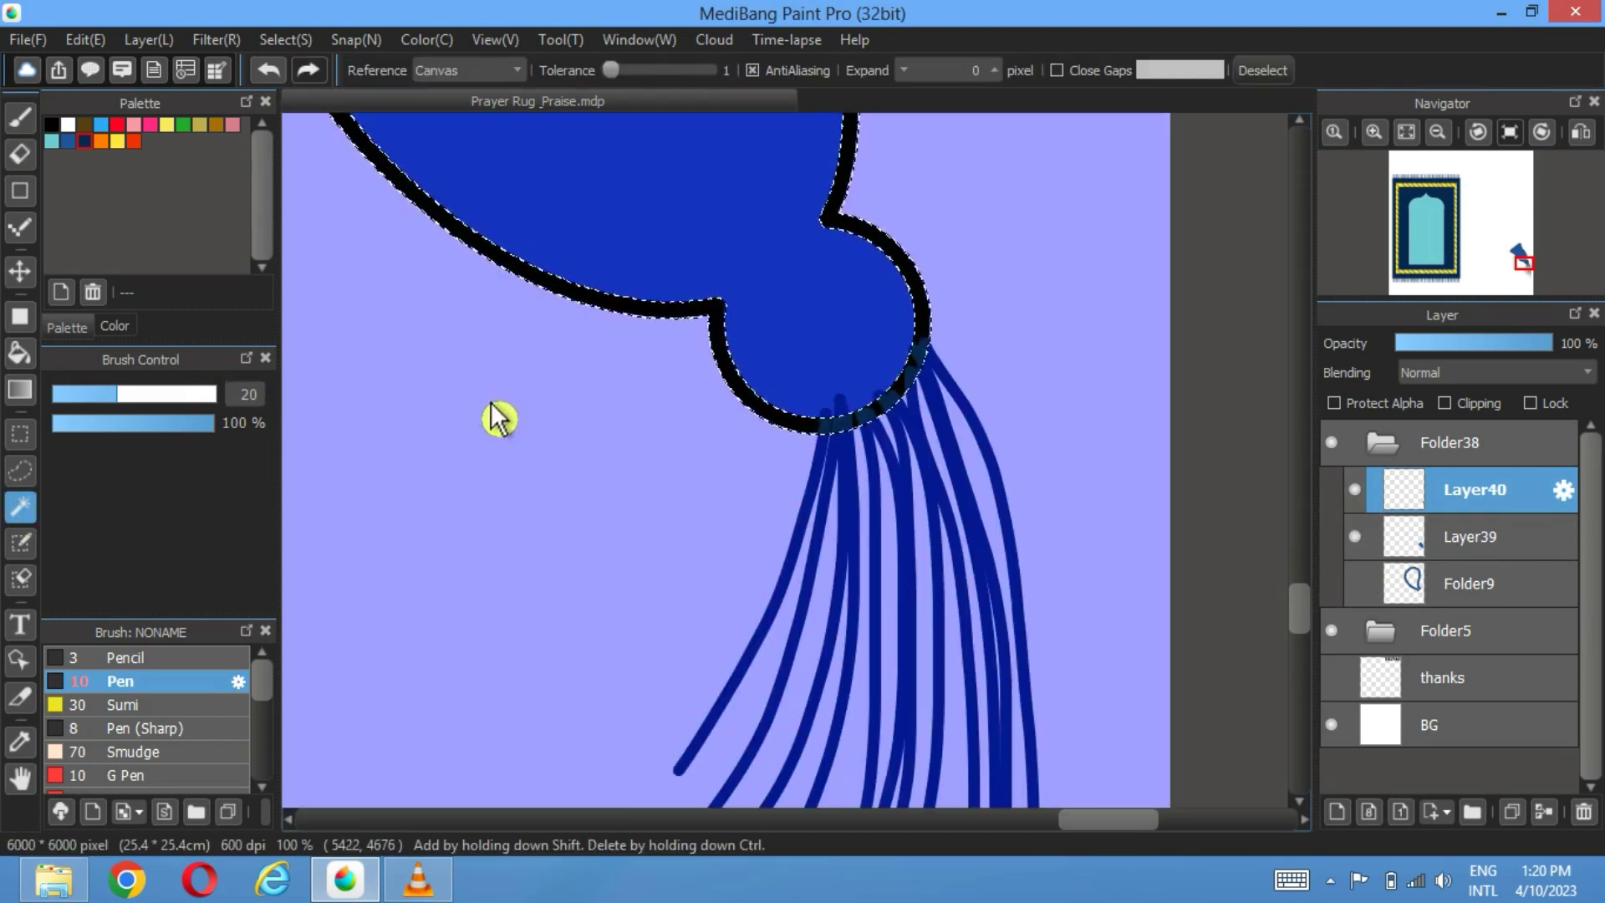
click(20, 154)
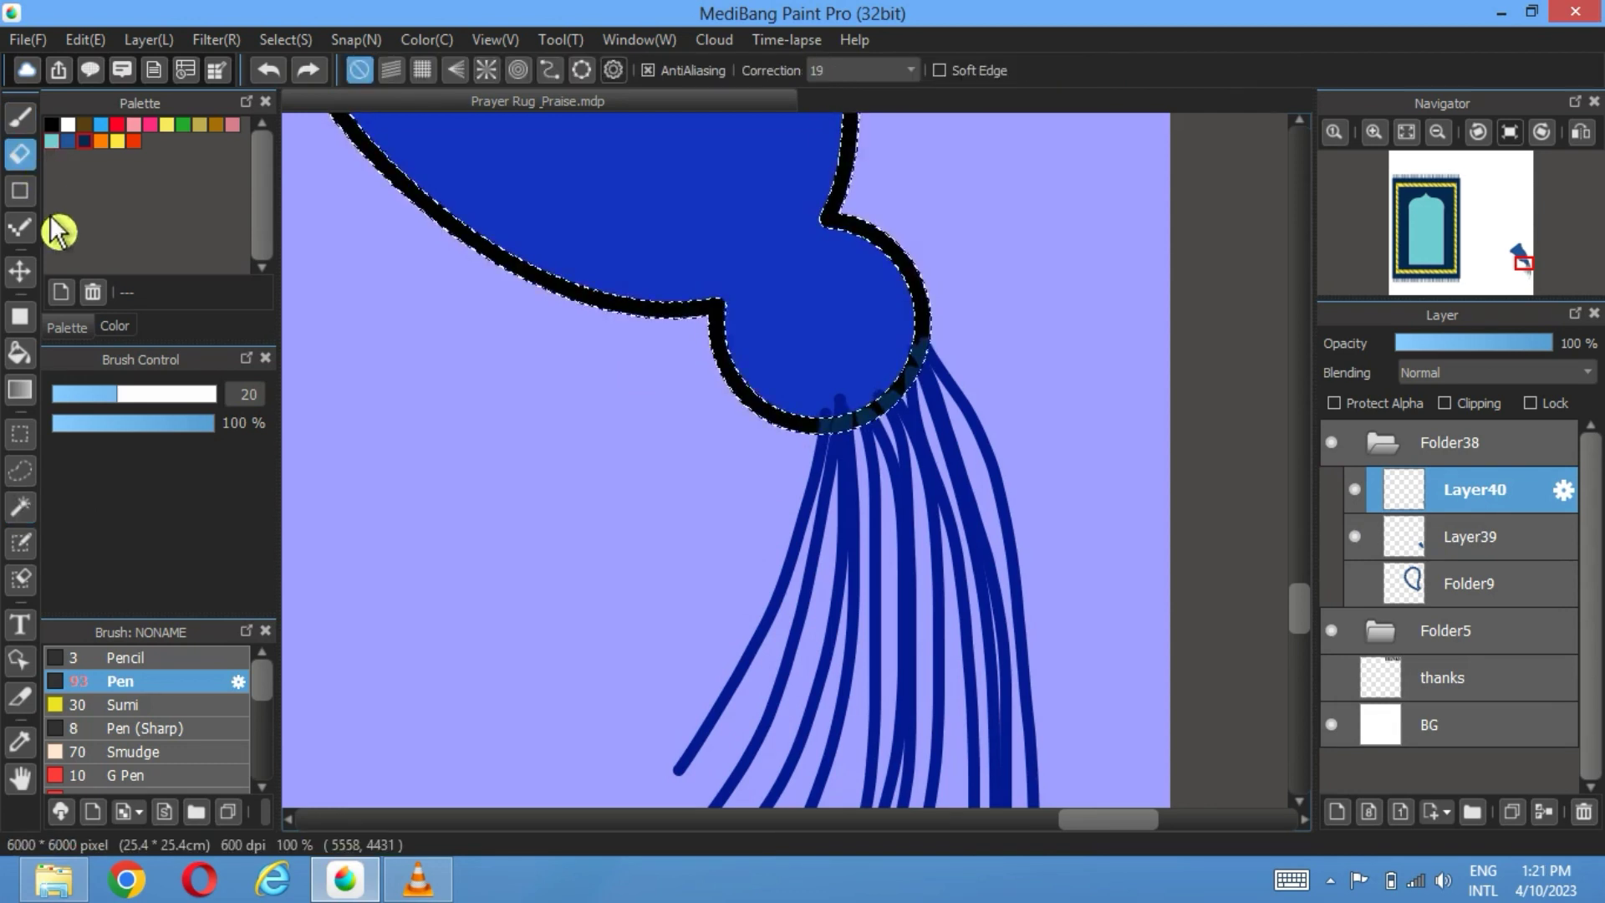
drag(142, 394, 171, 394)
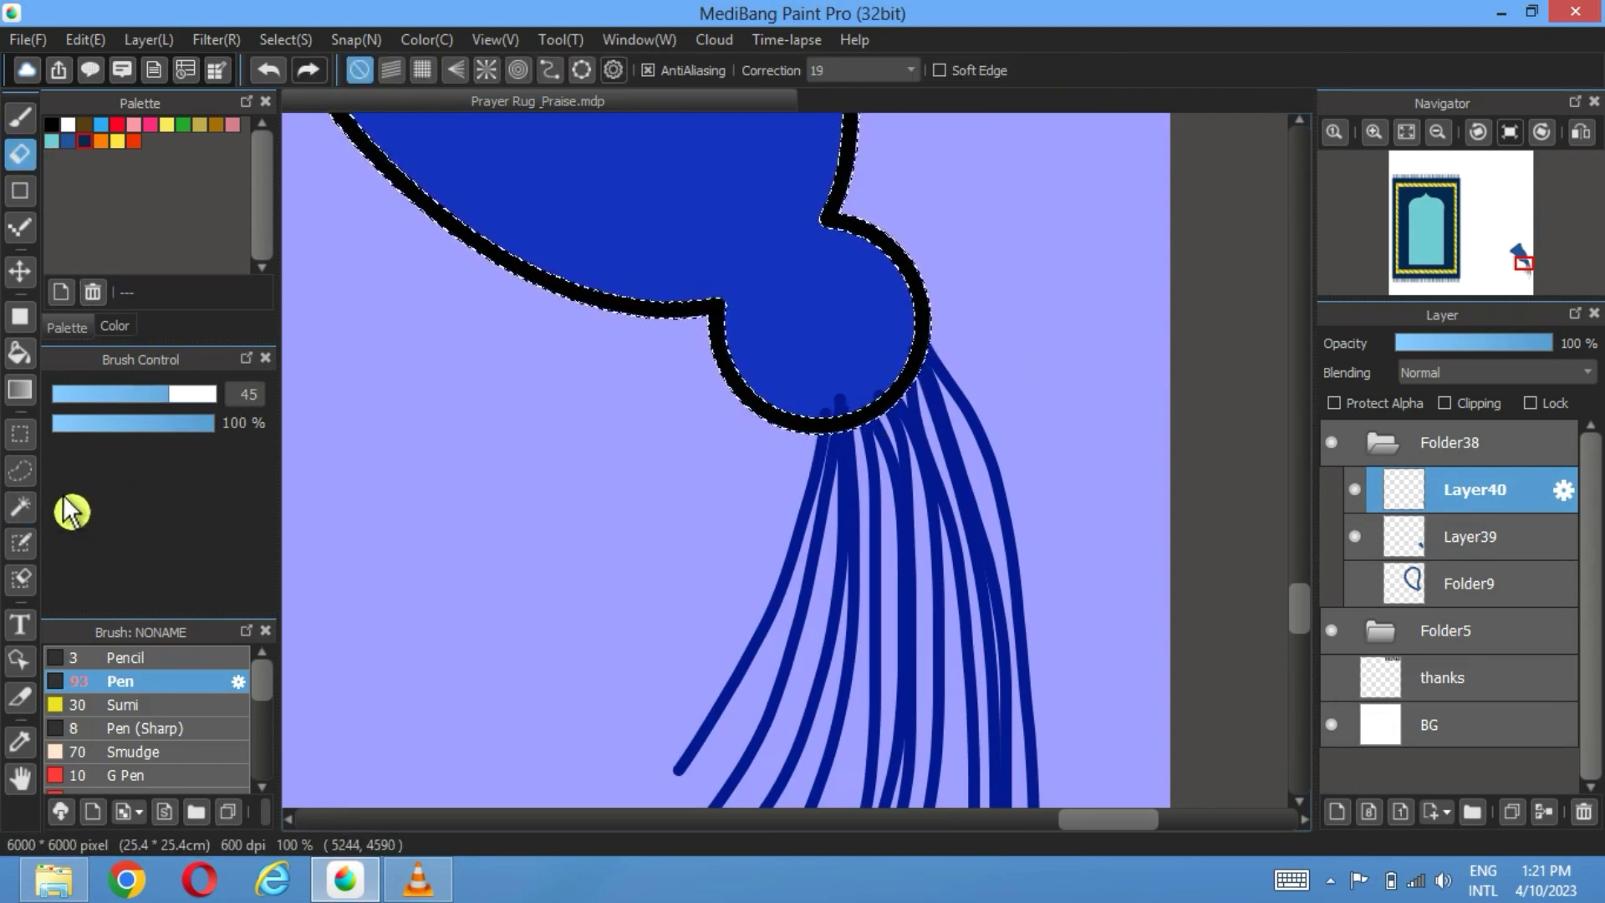
Step: Select the tassel's blue fill, erase the strand ends over it on Layer40, clear the selection, and show the bead layer again
click(20, 507)
click(1356, 490)
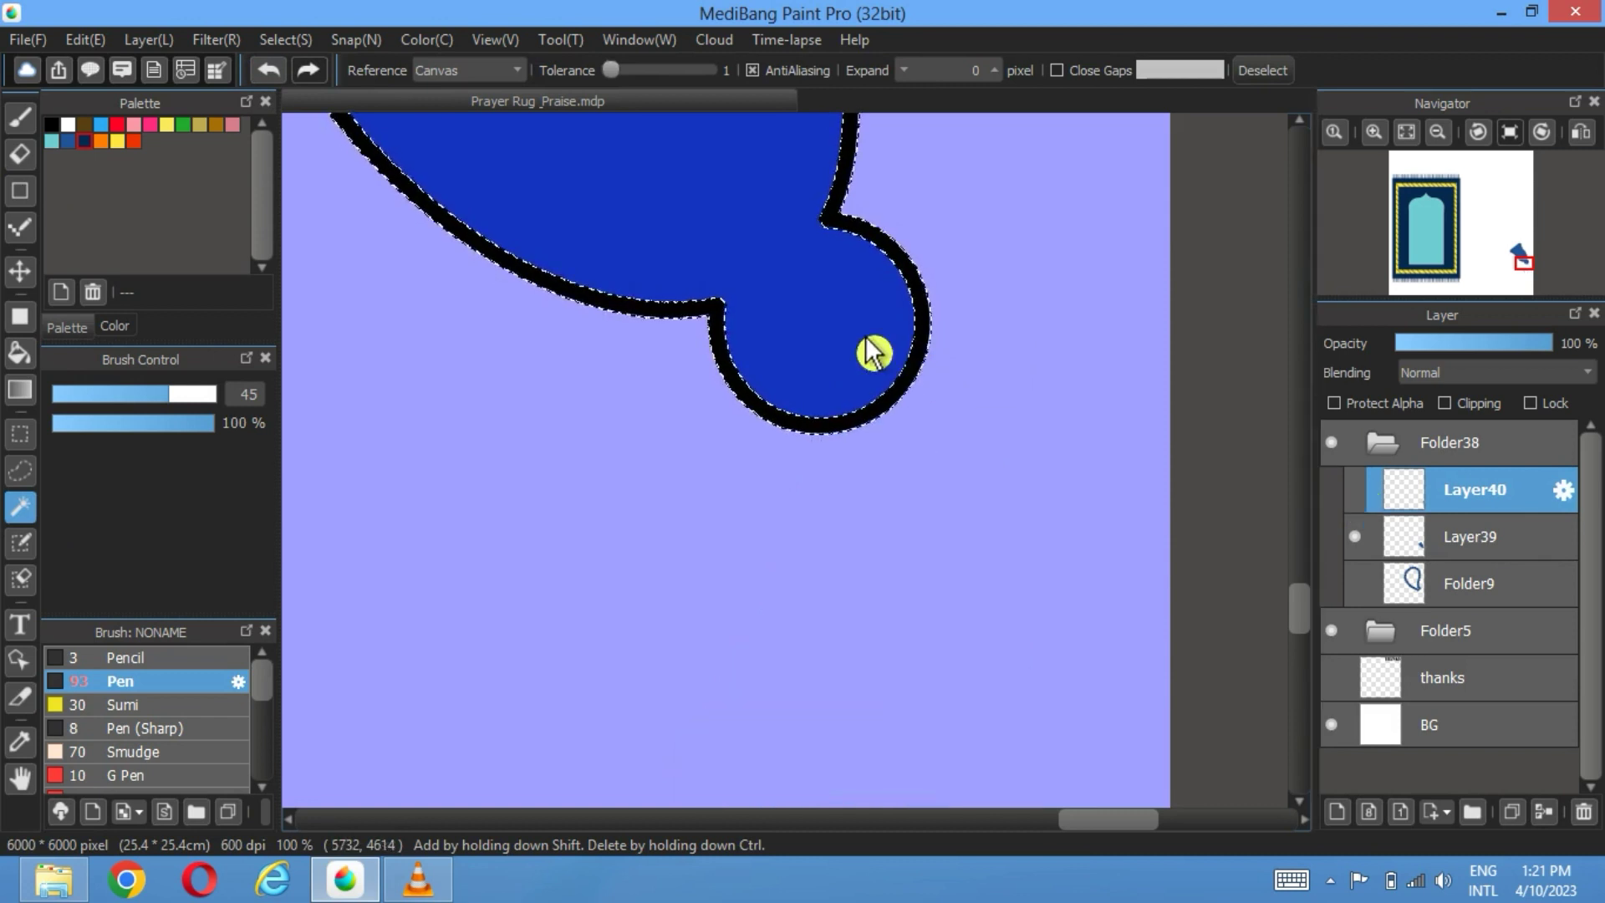
click(874, 352)
click(1355, 490)
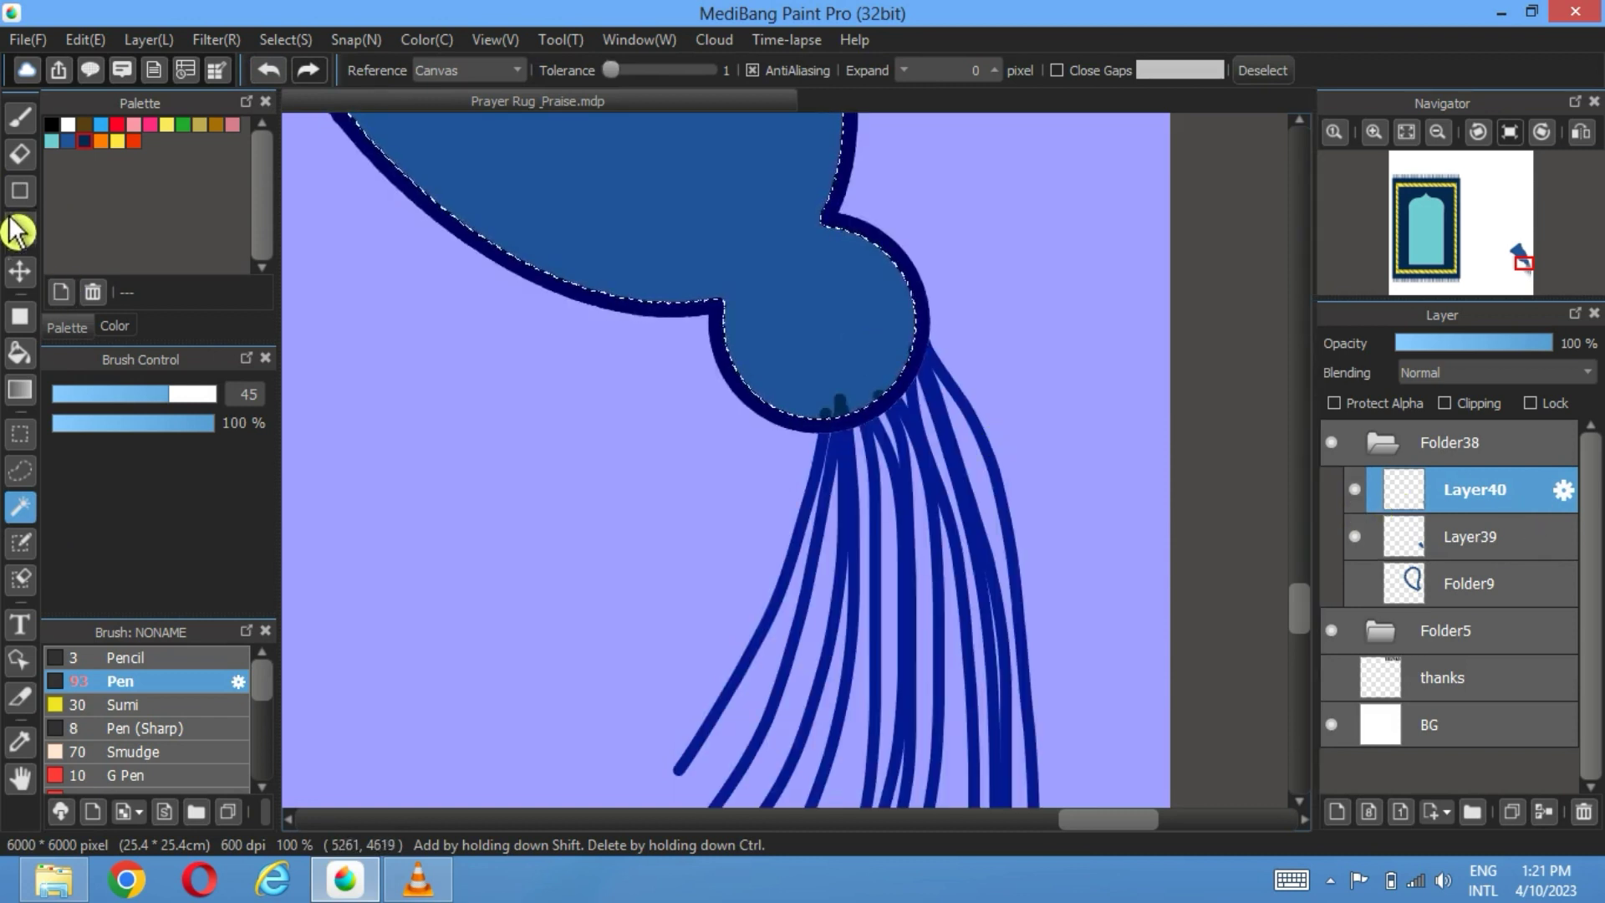
click(20, 154)
drag(795, 412, 890, 400)
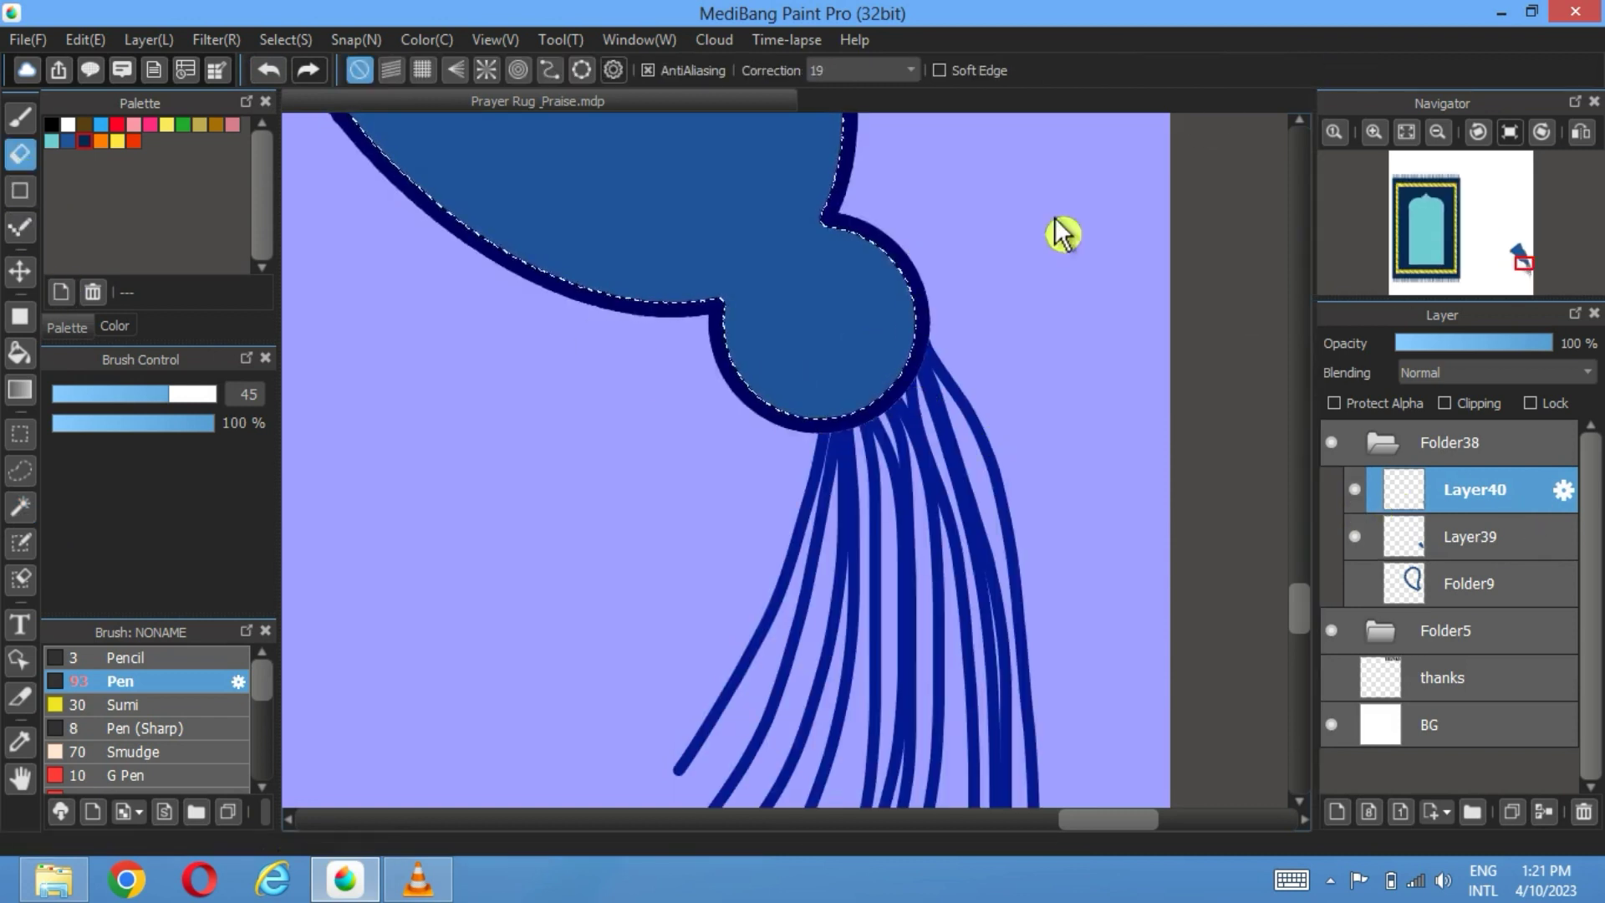
click(20, 506)
click(1263, 70)
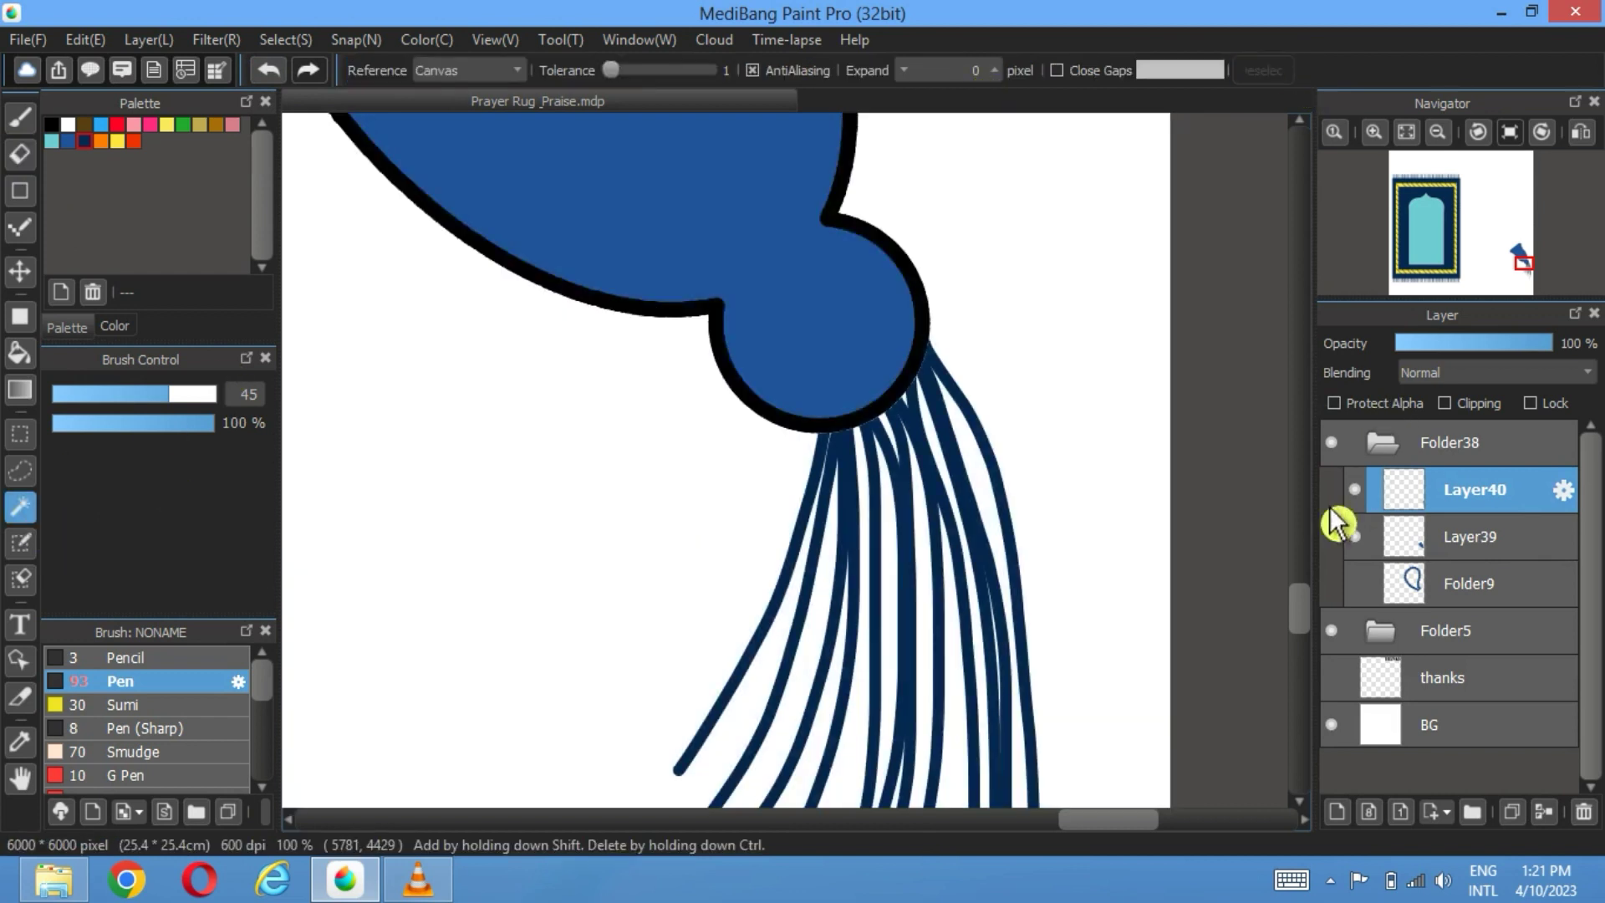
click(1407, 132)
click(1355, 582)
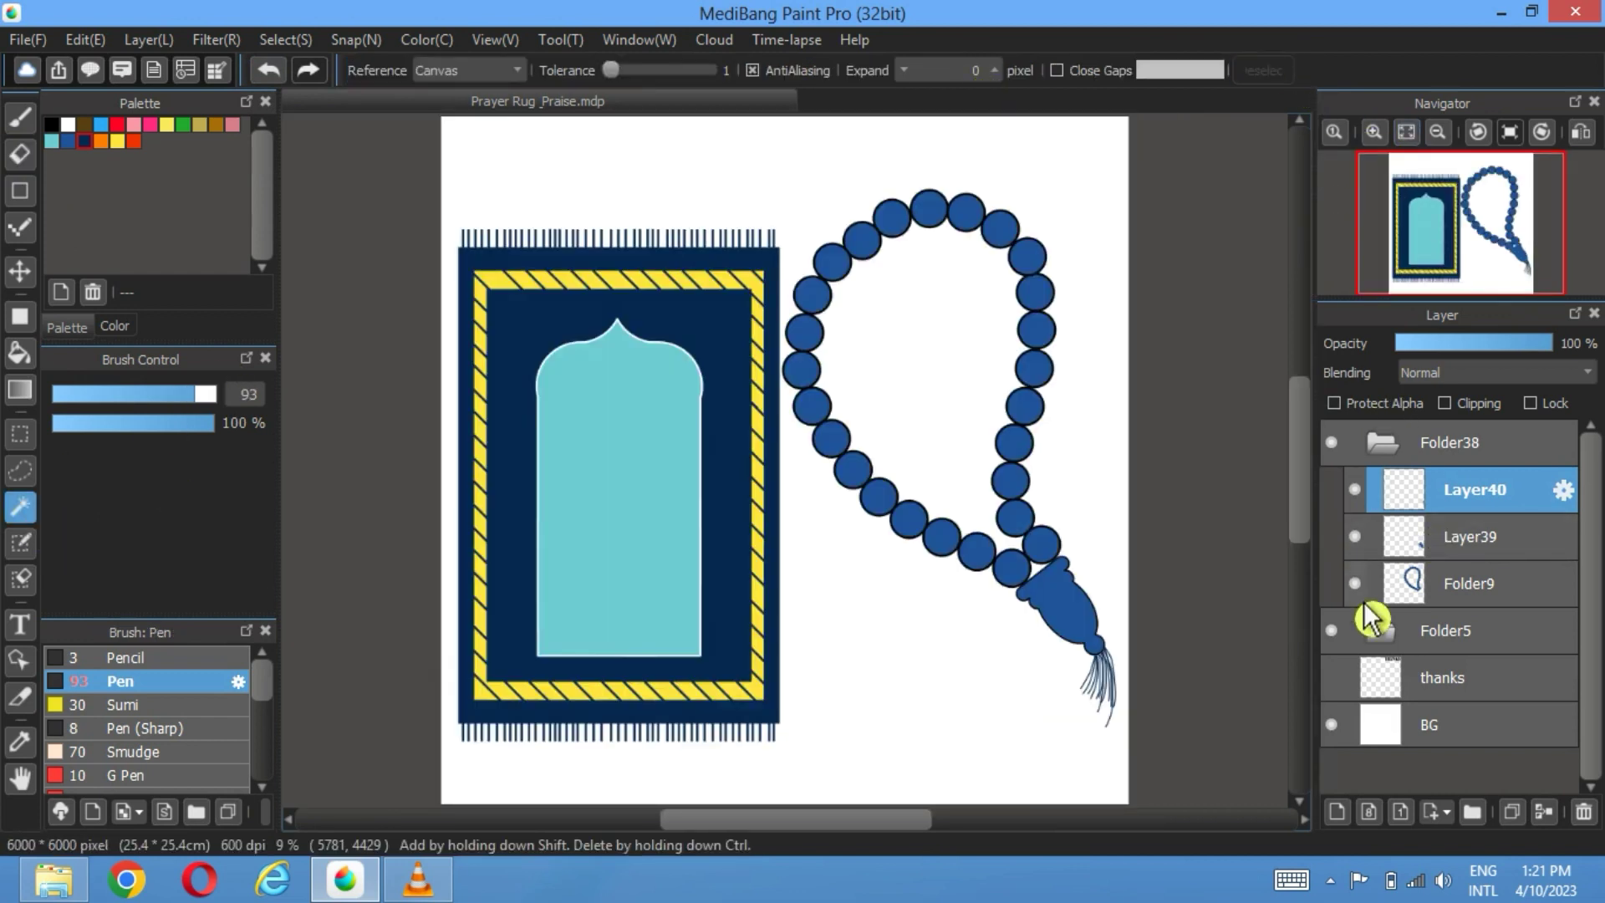
Step: Duplicate the tassel layer Layer39 and the bead layer Folder9, and merge the two copies into one layer
click(1495, 549)
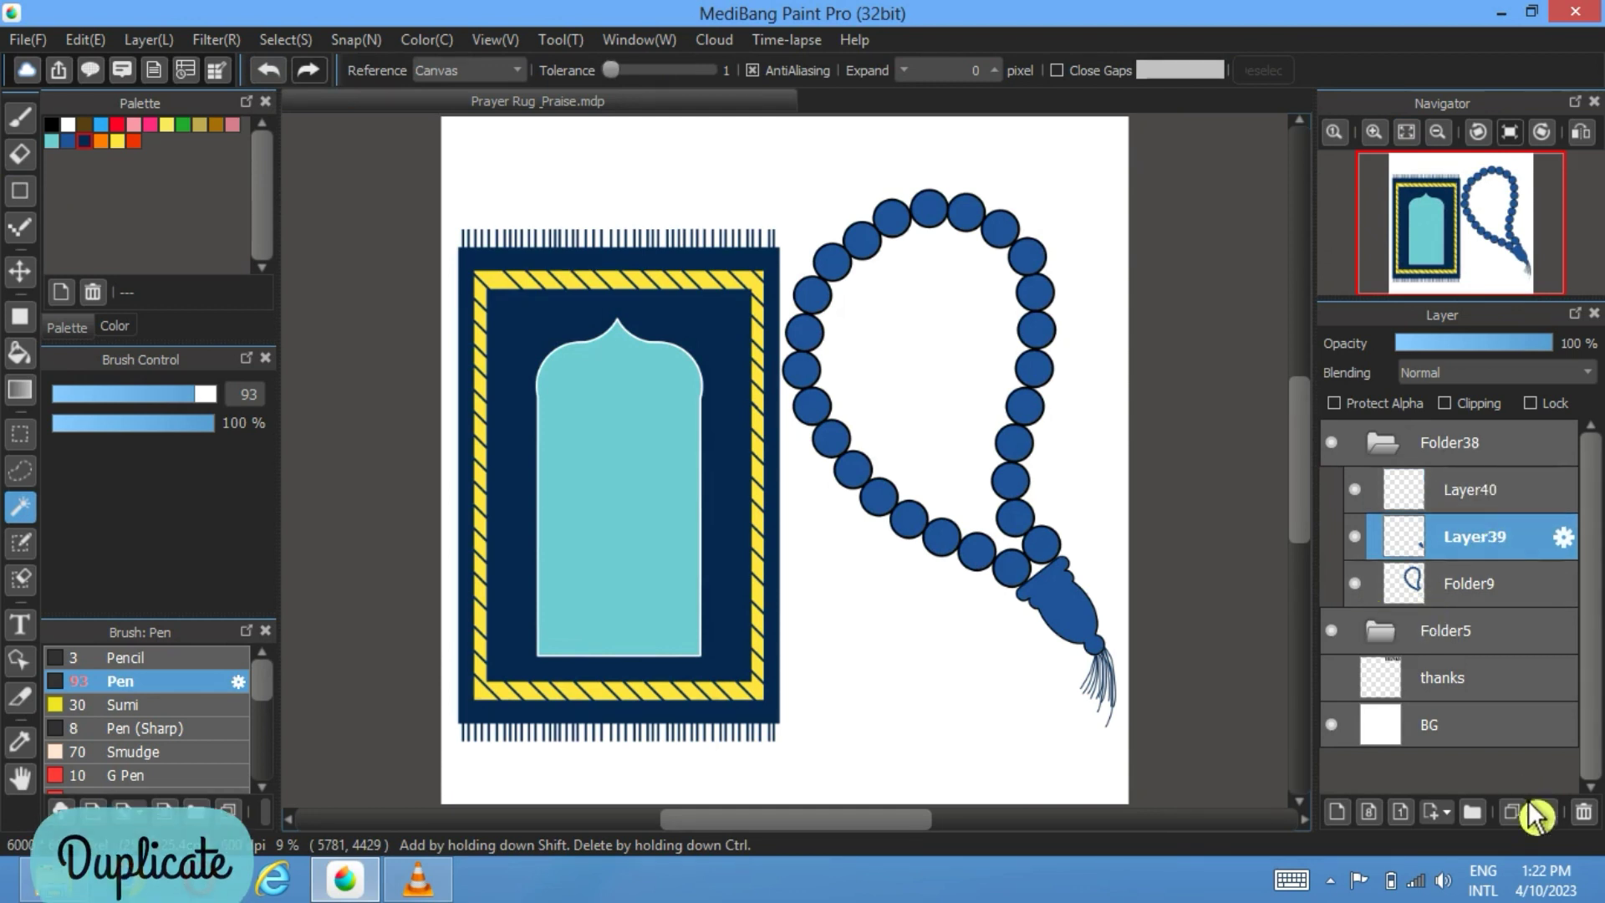
click(1524, 831)
click(1497, 635)
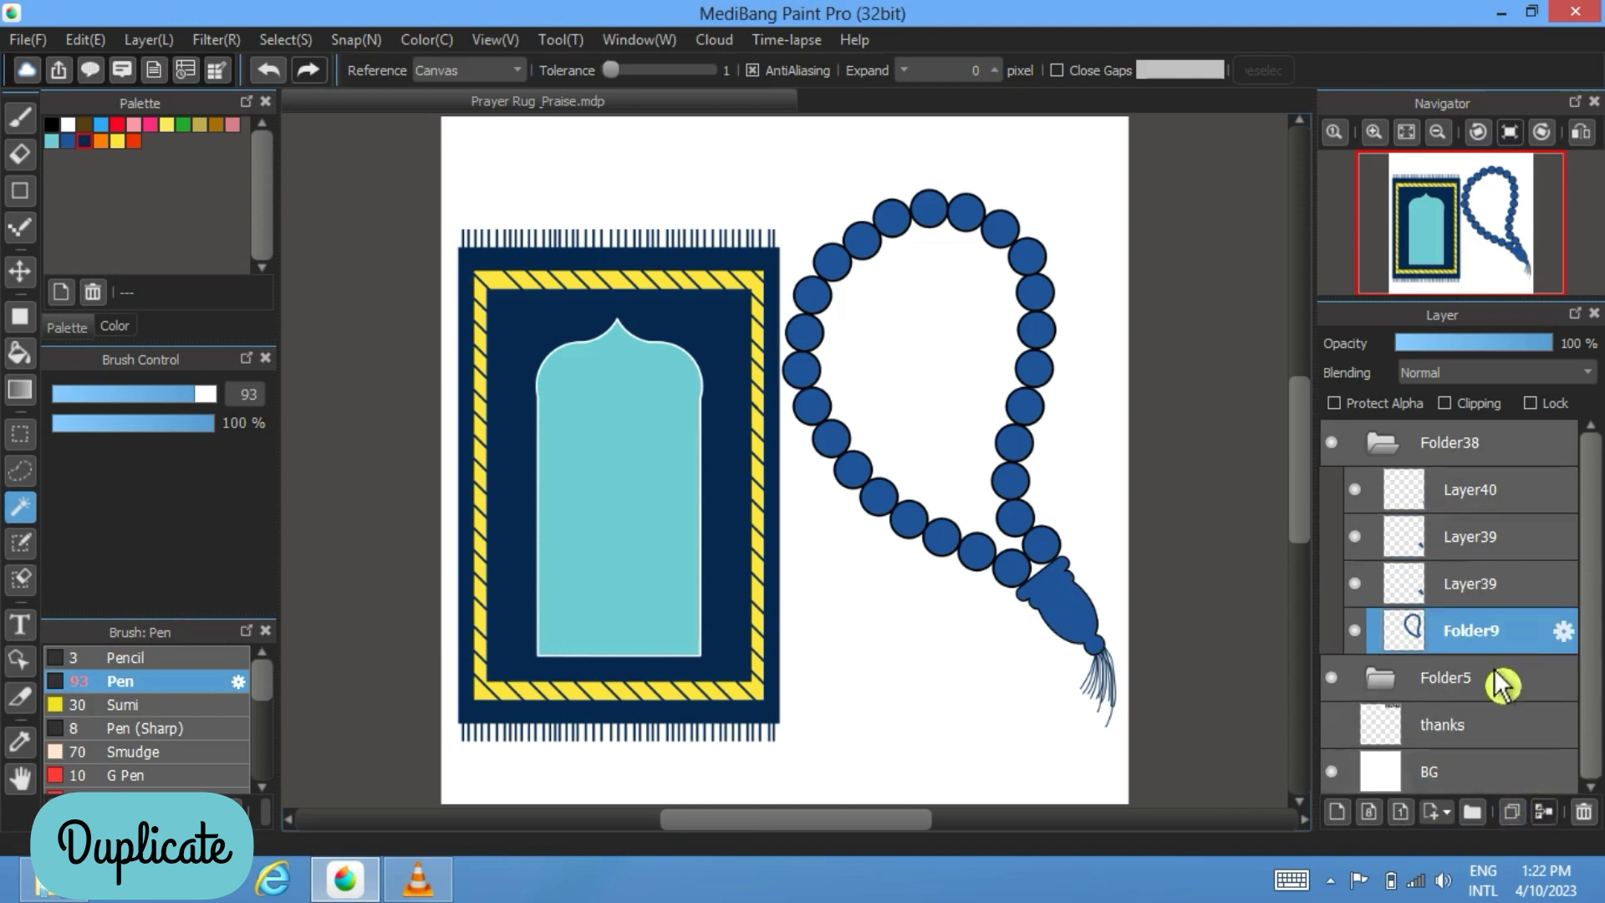
click(1524, 823)
click(1514, 593)
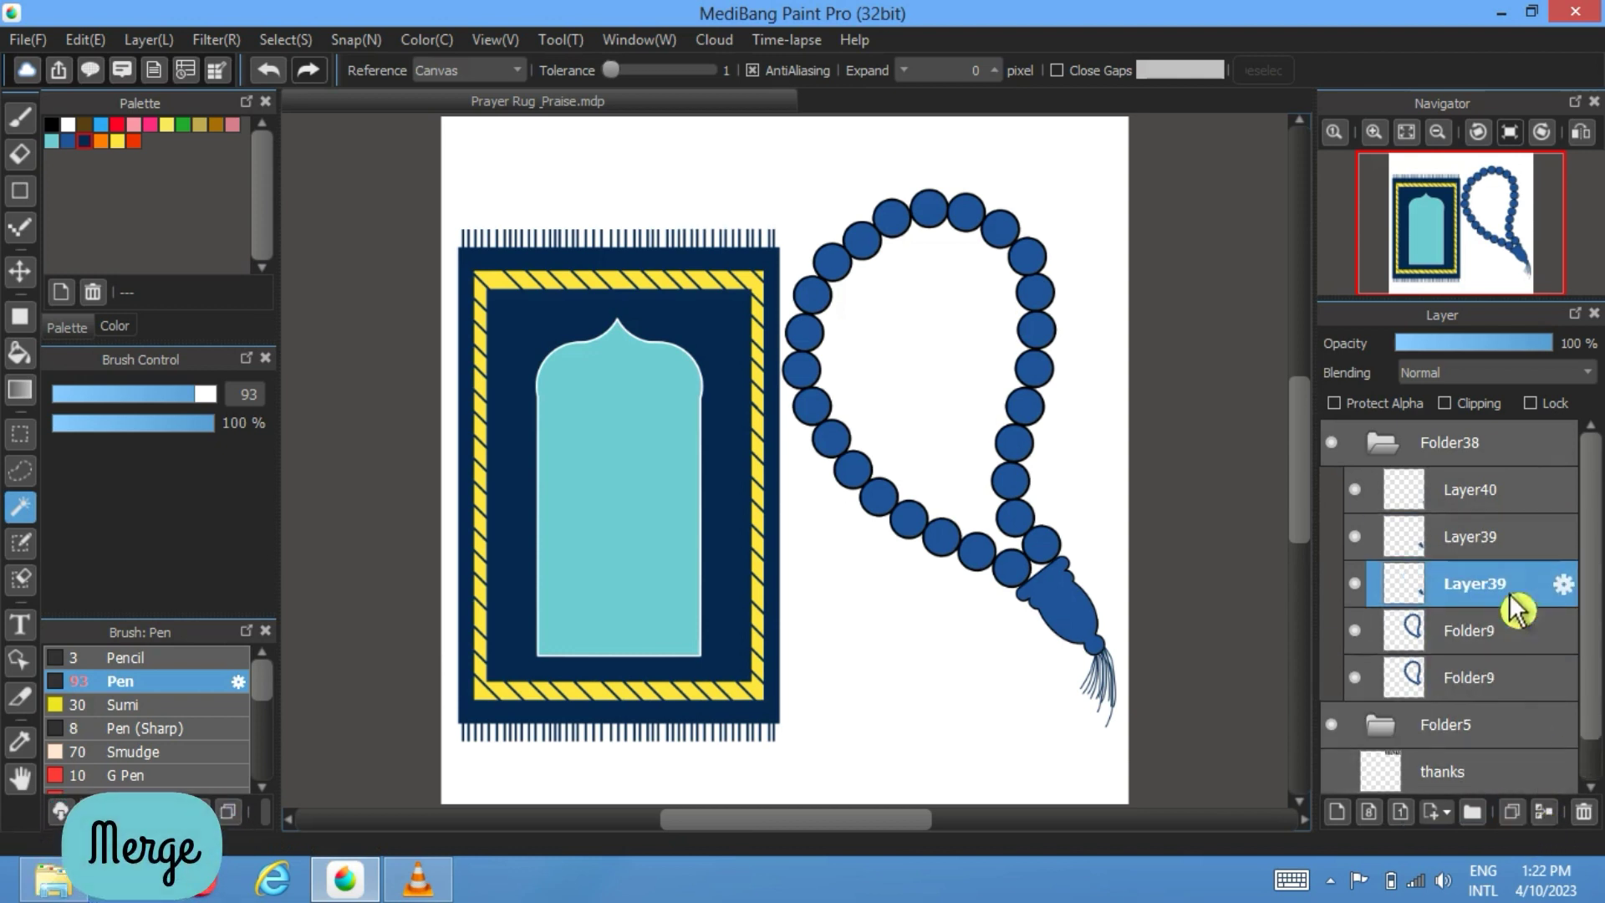
click(1546, 813)
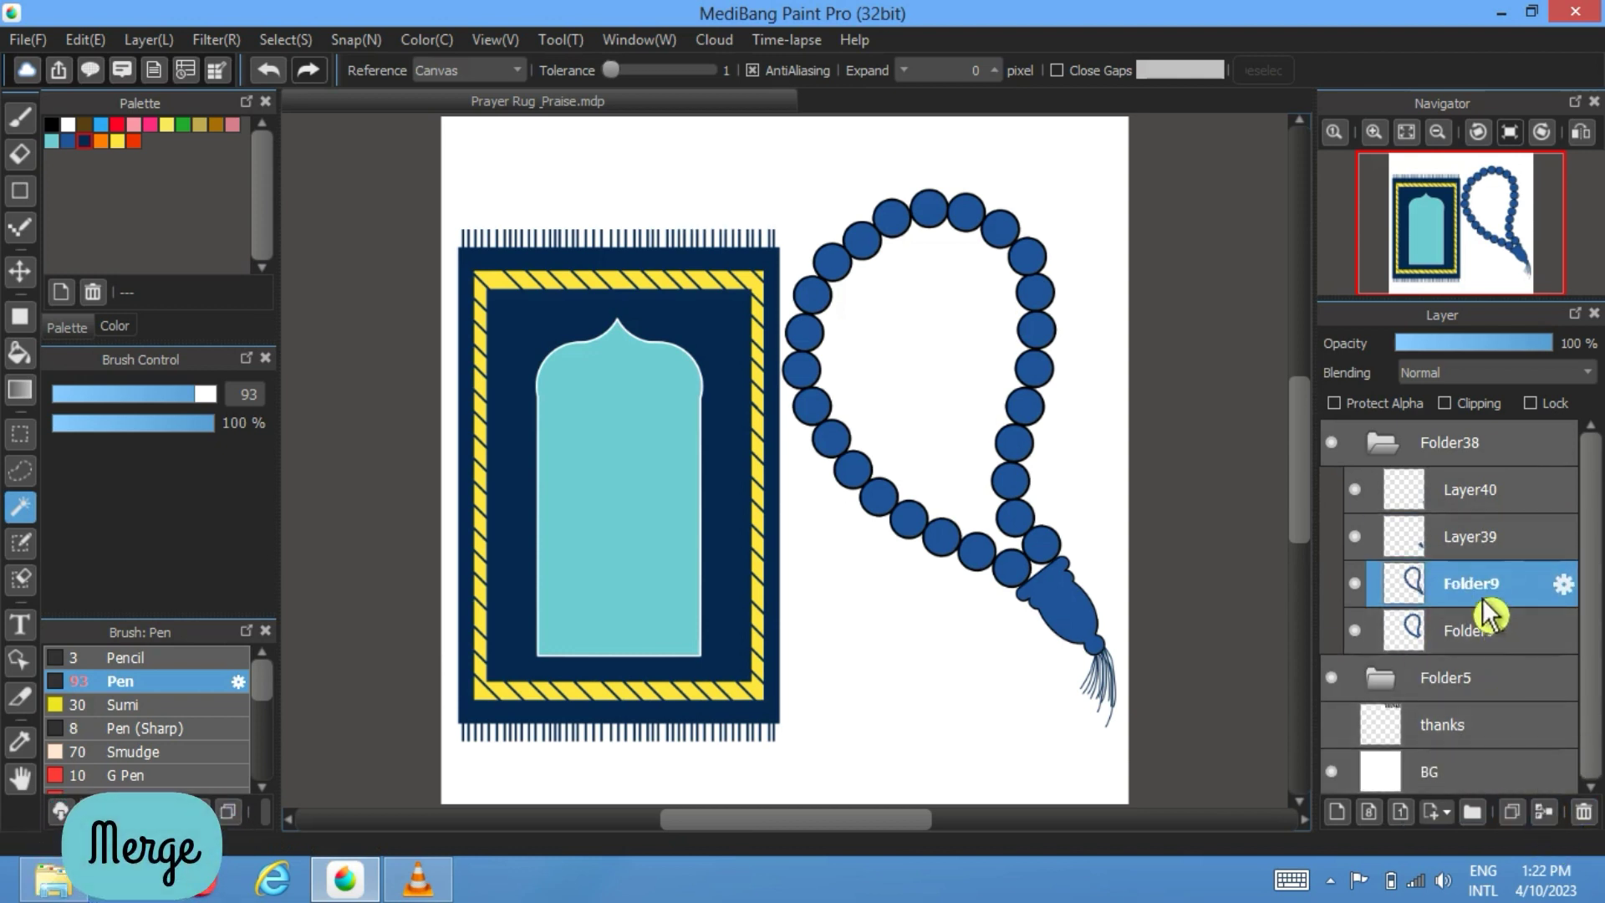
Step: Move the merged bead-and-tassel copy out above Folder38 and collapse that folder
drag(1477, 425, 1475, 428)
click(1388, 493)
click(1487, 442)
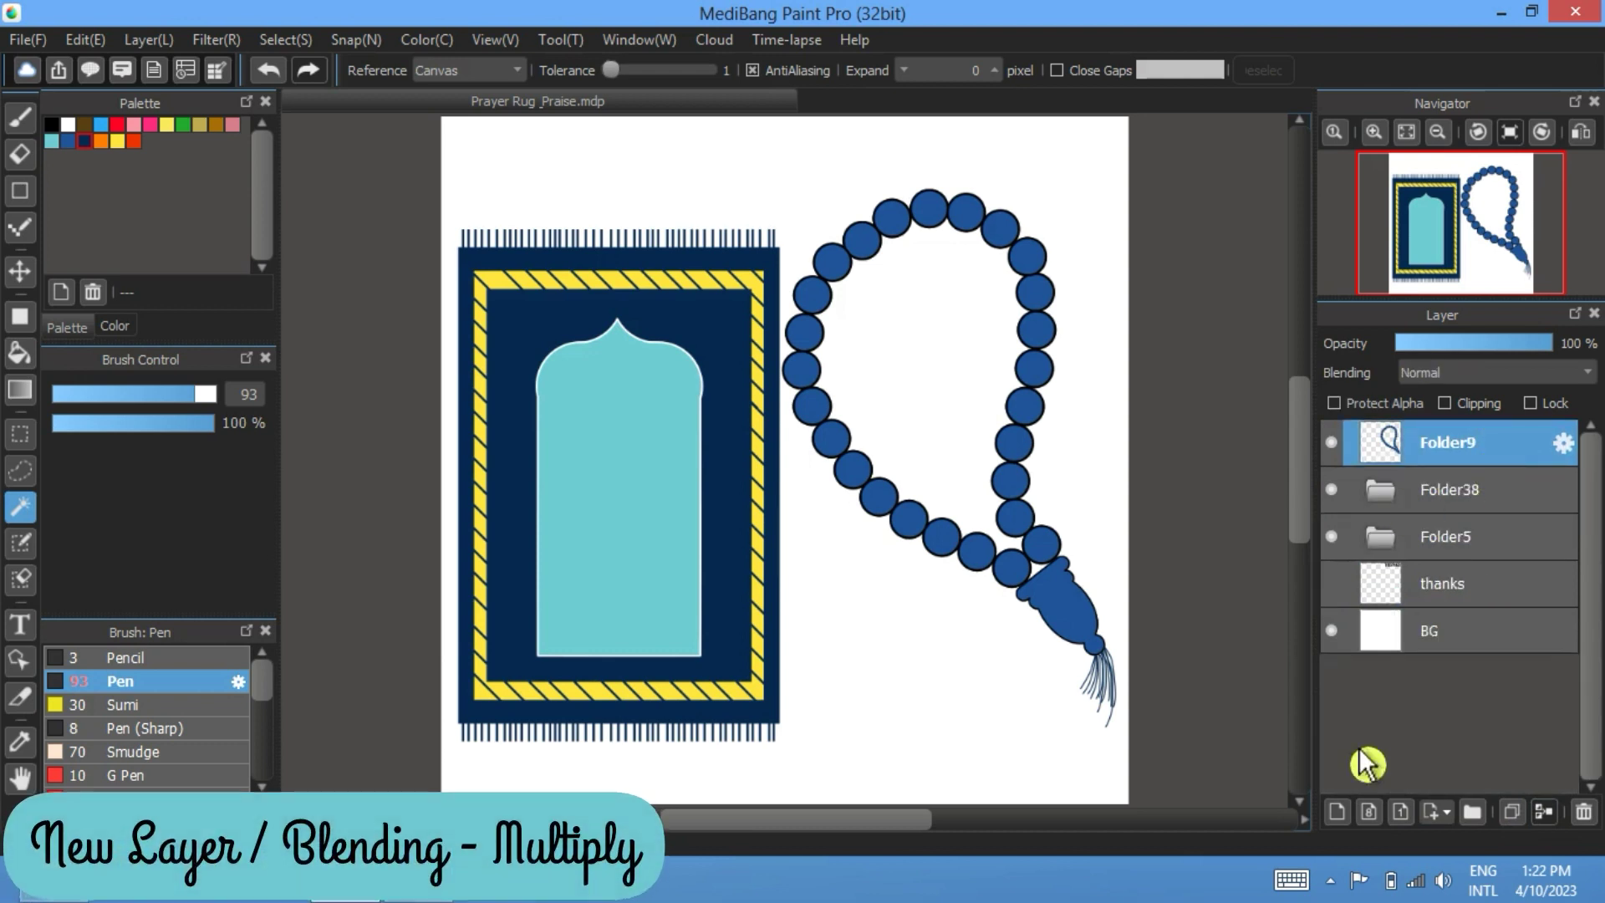
Step: Add a new layer above the merged copy and set its blending mode to Multiply
click(1338, 811)
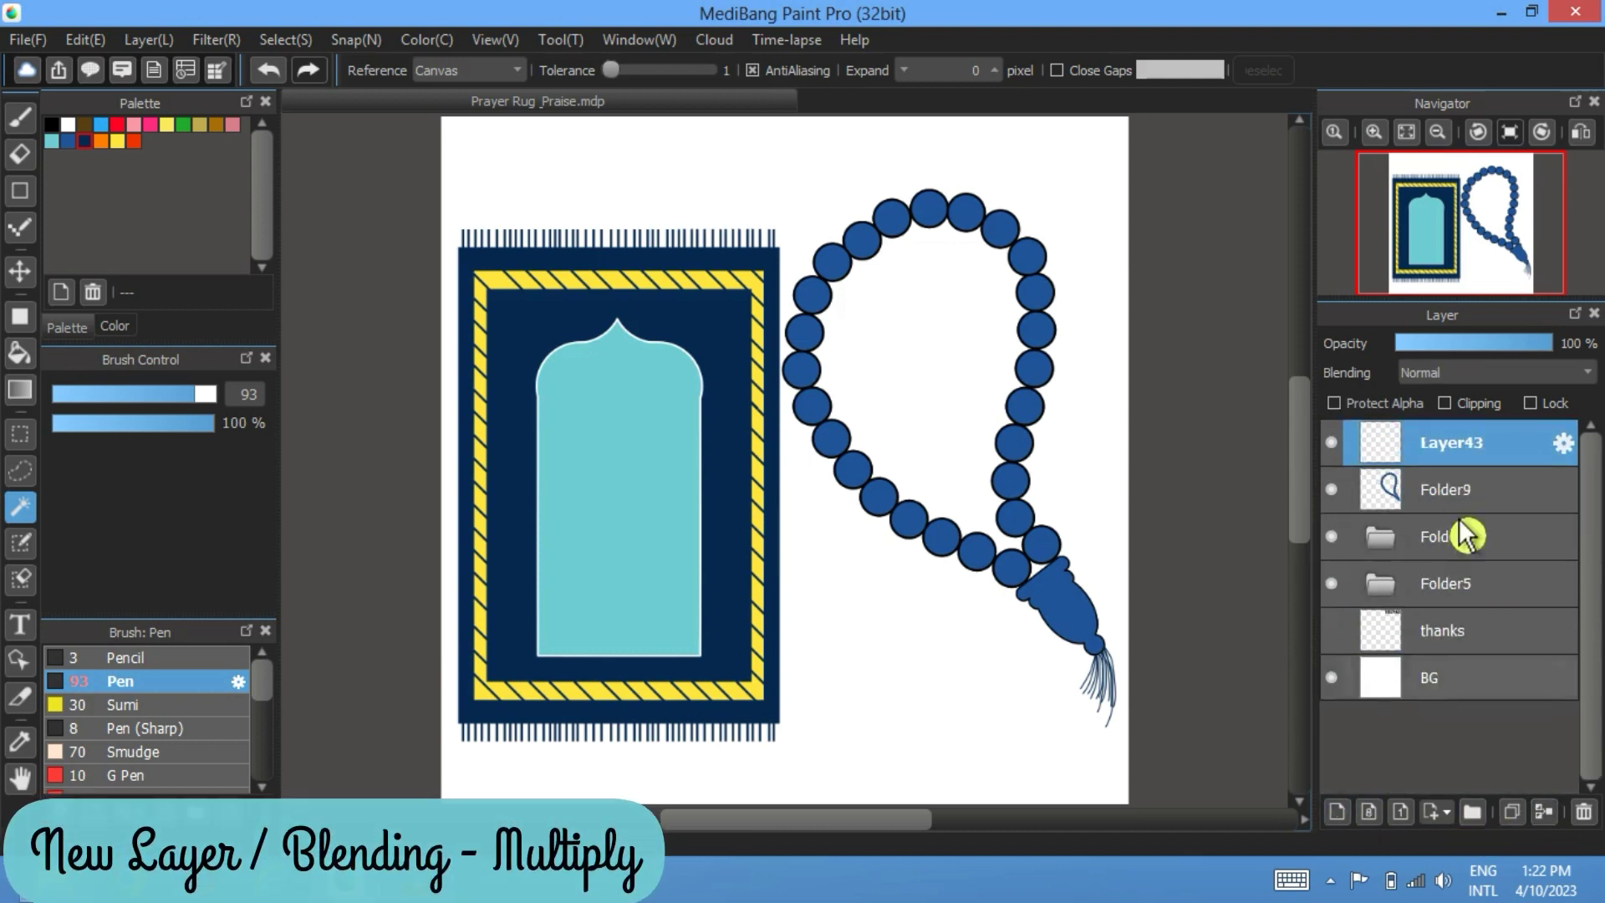
click(1497, 372)
scroll(1496, 401, up, 1)
click(1459, 418)
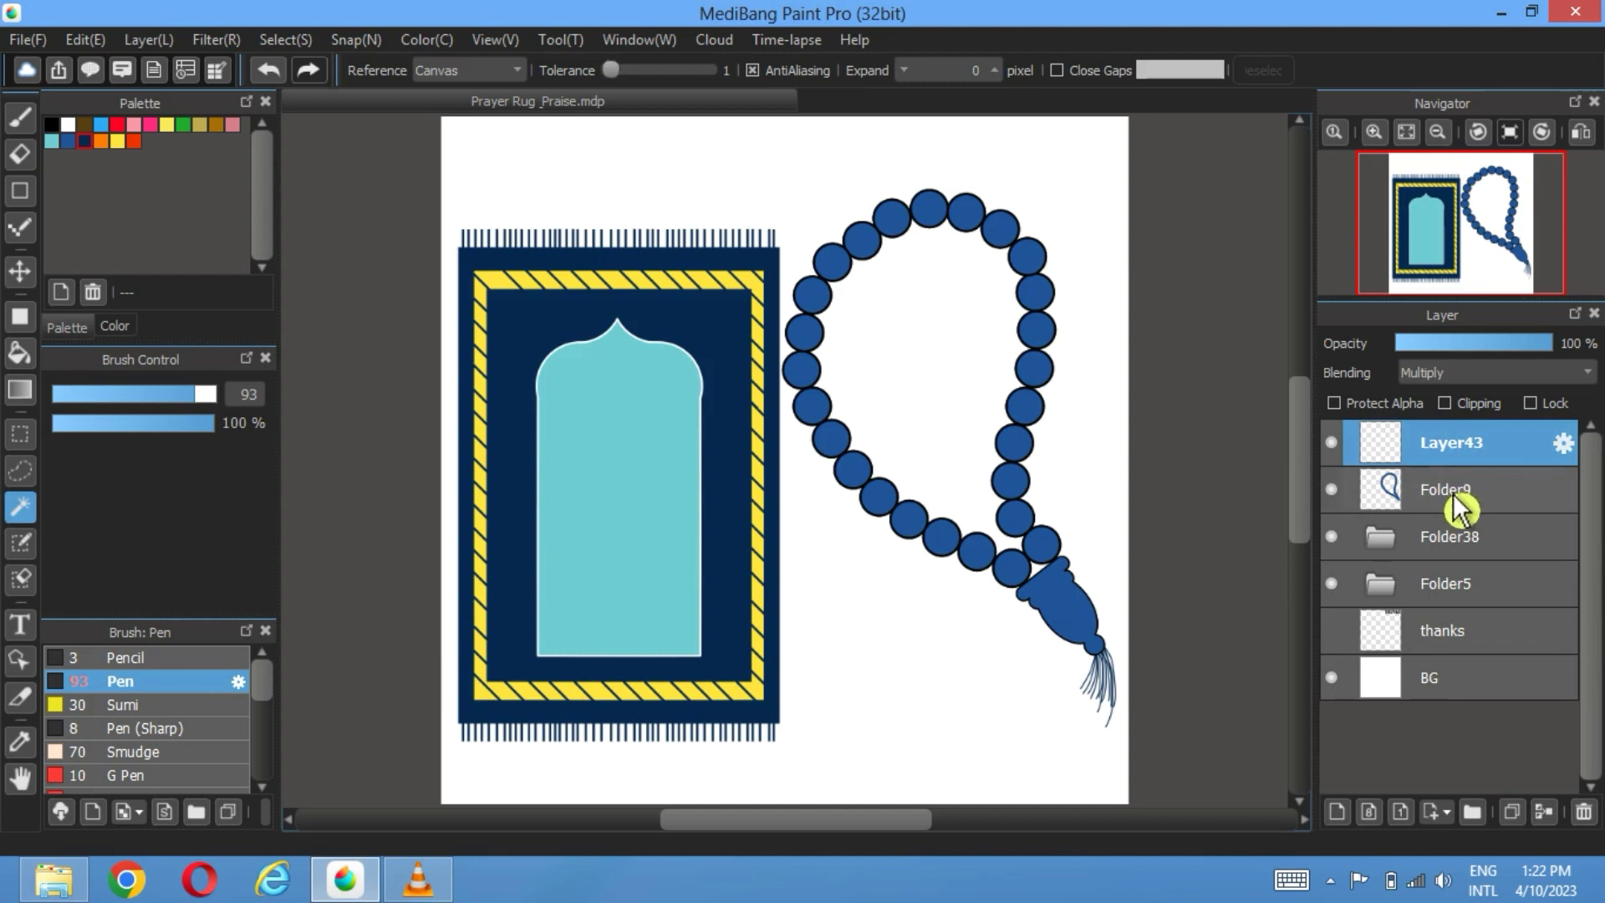
Step: Move the merged Folder9 copy about 92 px right and 62 px up from the original beads
mouse_move(1459, 506)
mouse_down()
mouse_move(1455, 443)
mouse_move(1449, 516)
mouse_up()
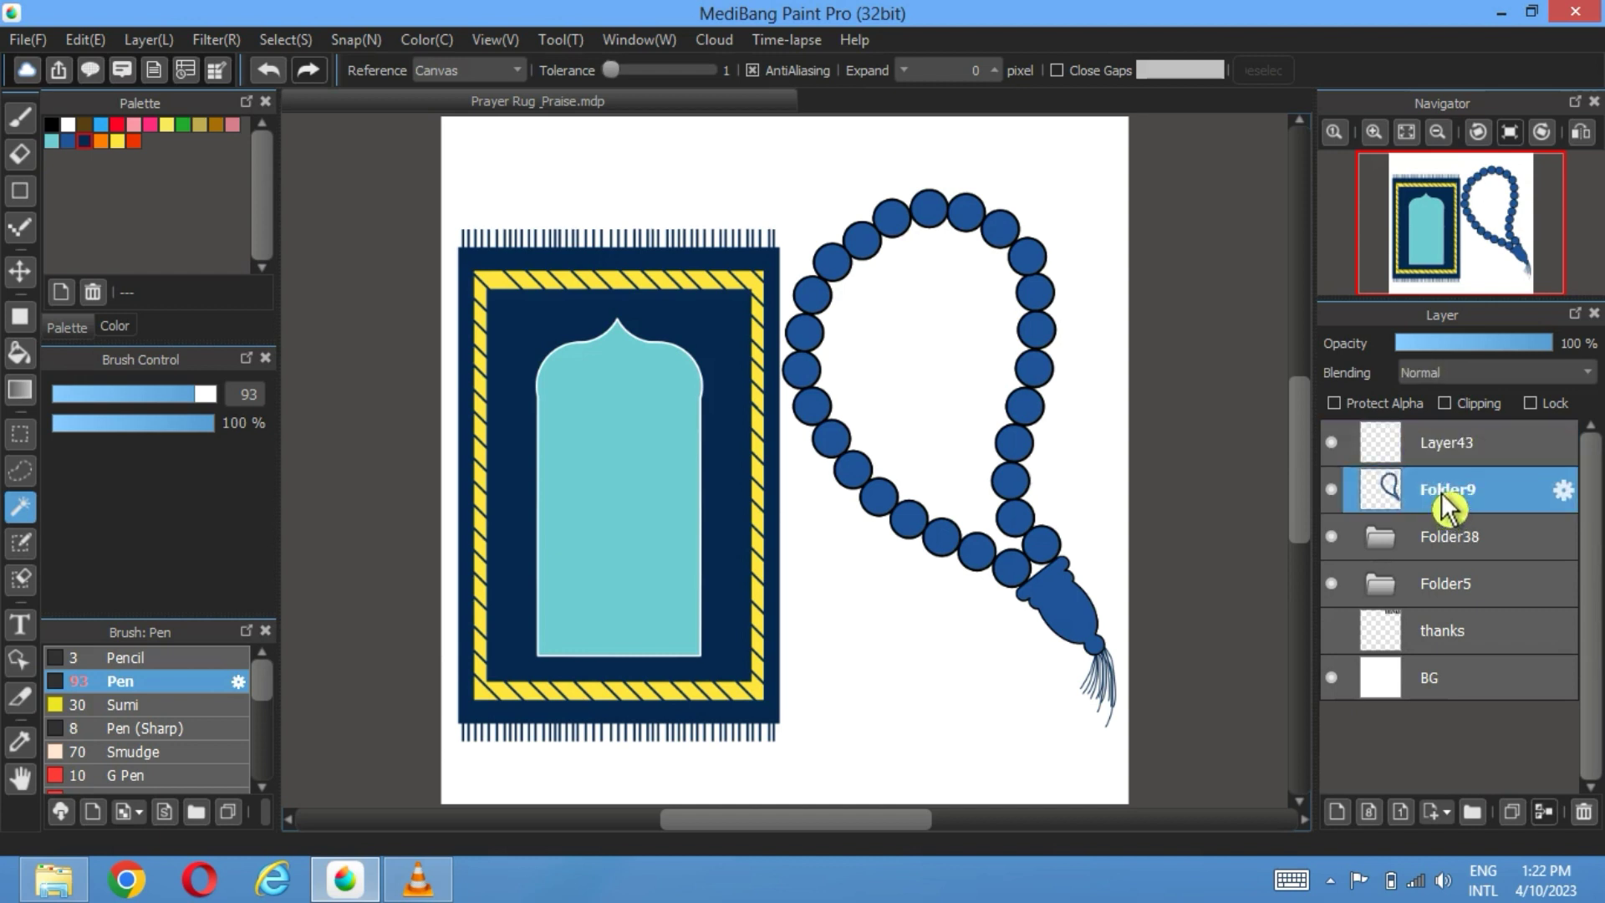
click(20, 271)
drag(839, 437, 848, 436)
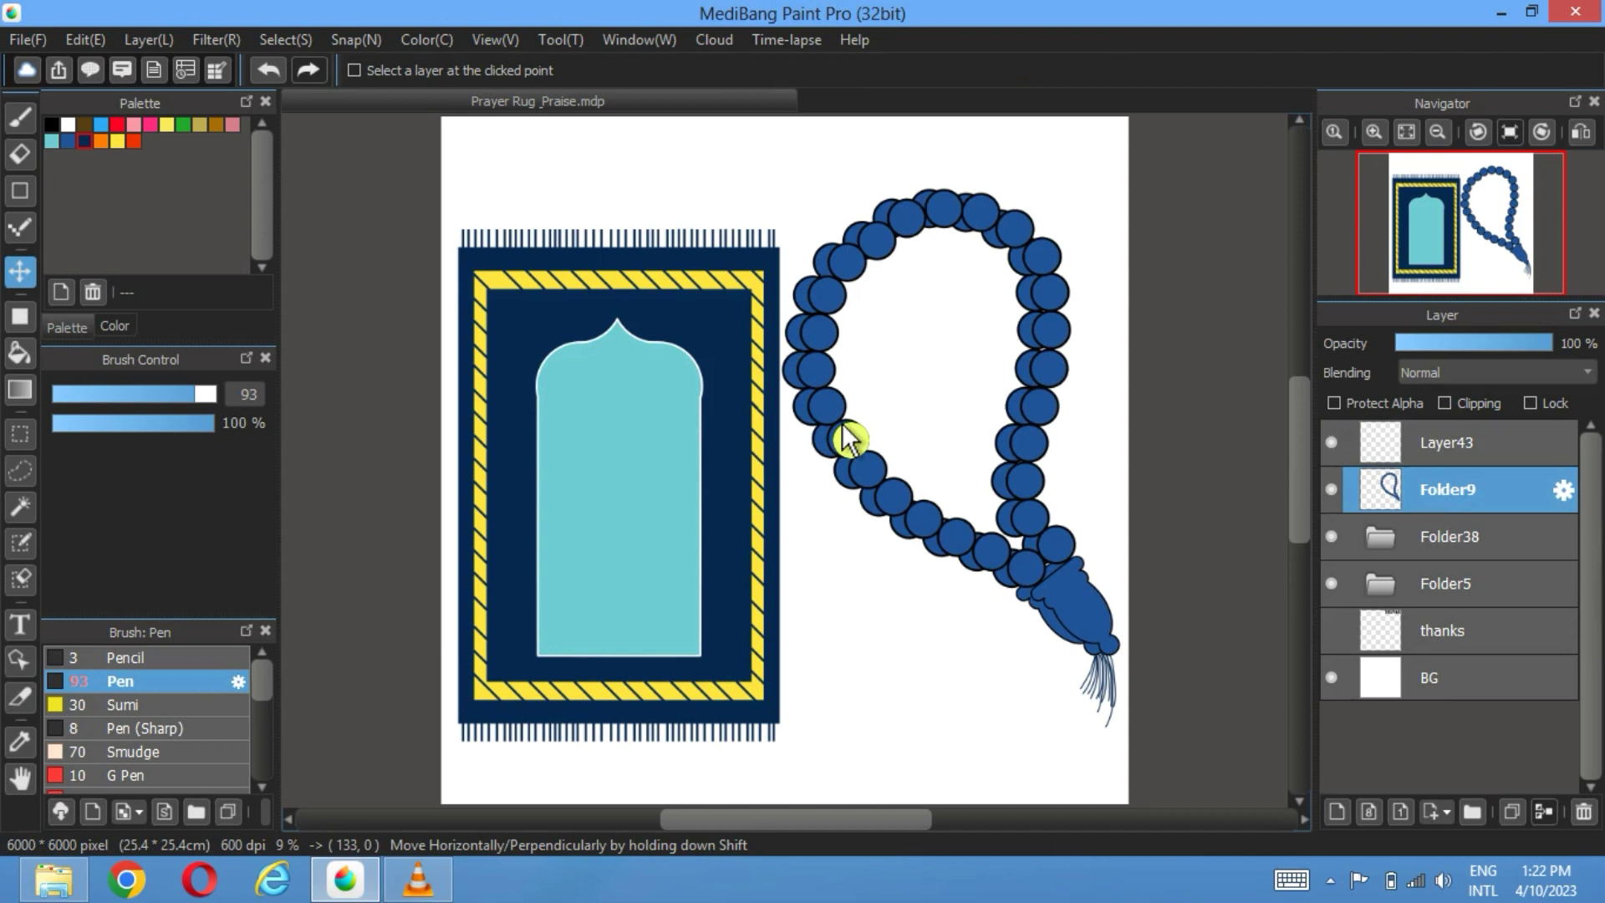
drag(847, 430, 838, 430)
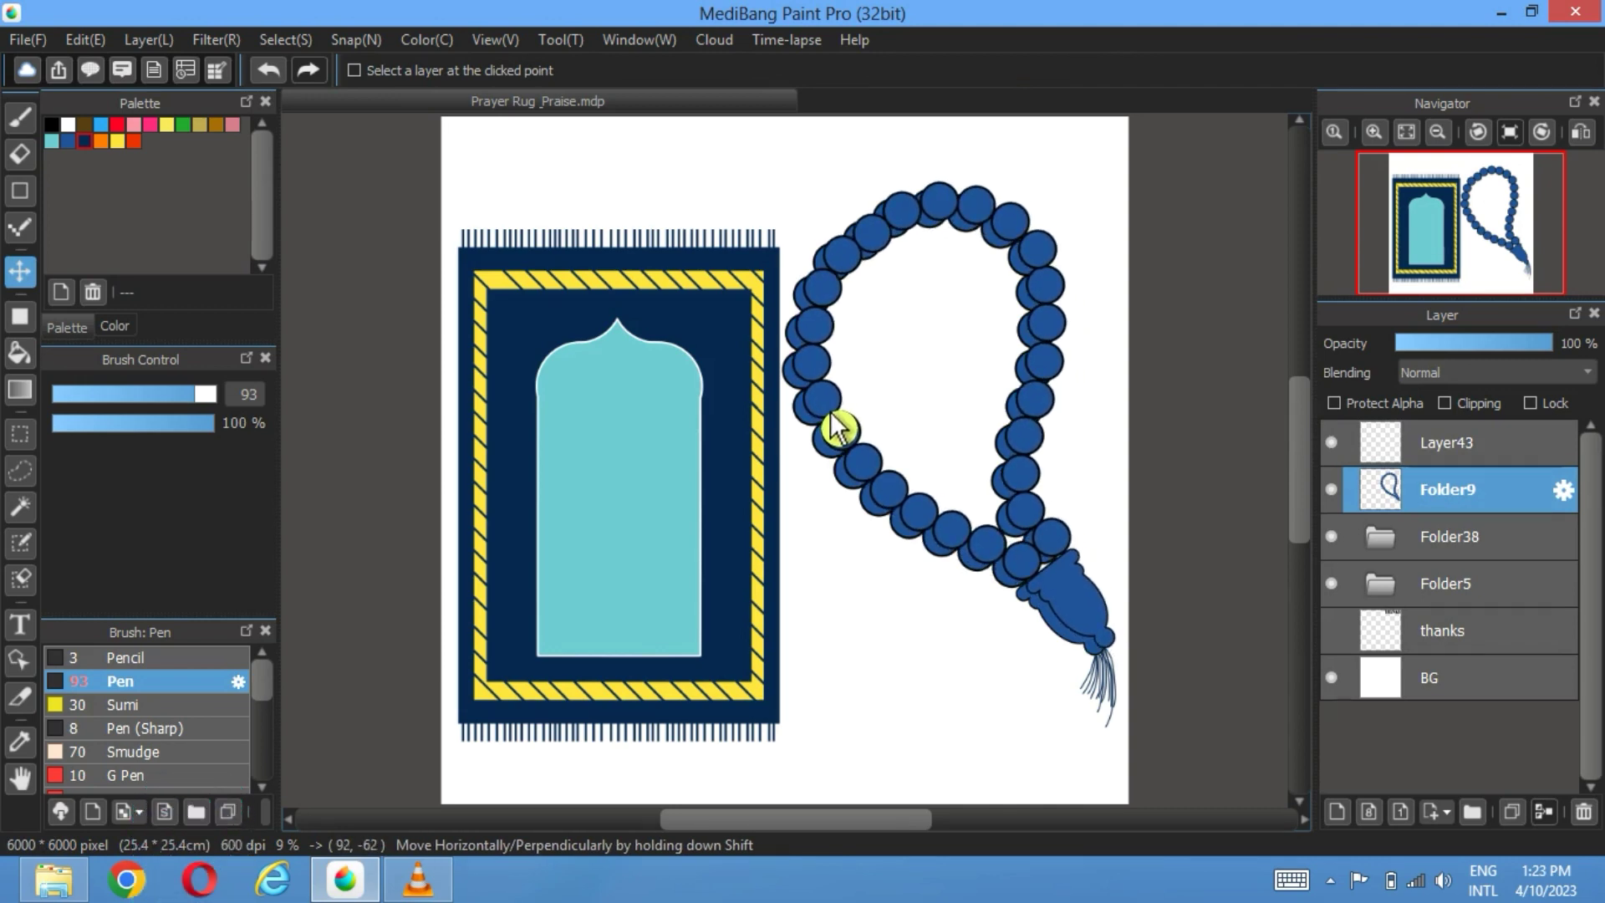
Step: On Layer43, bucket-fill the exposed lower-left edges of the tassel and the lowest beads with the bead blue
scroll(839, 430, up, 1)
scroll(831, 413, up, 2)
drag(953, 624, 735, 423)
click(1447, 442)
click(68, 142)
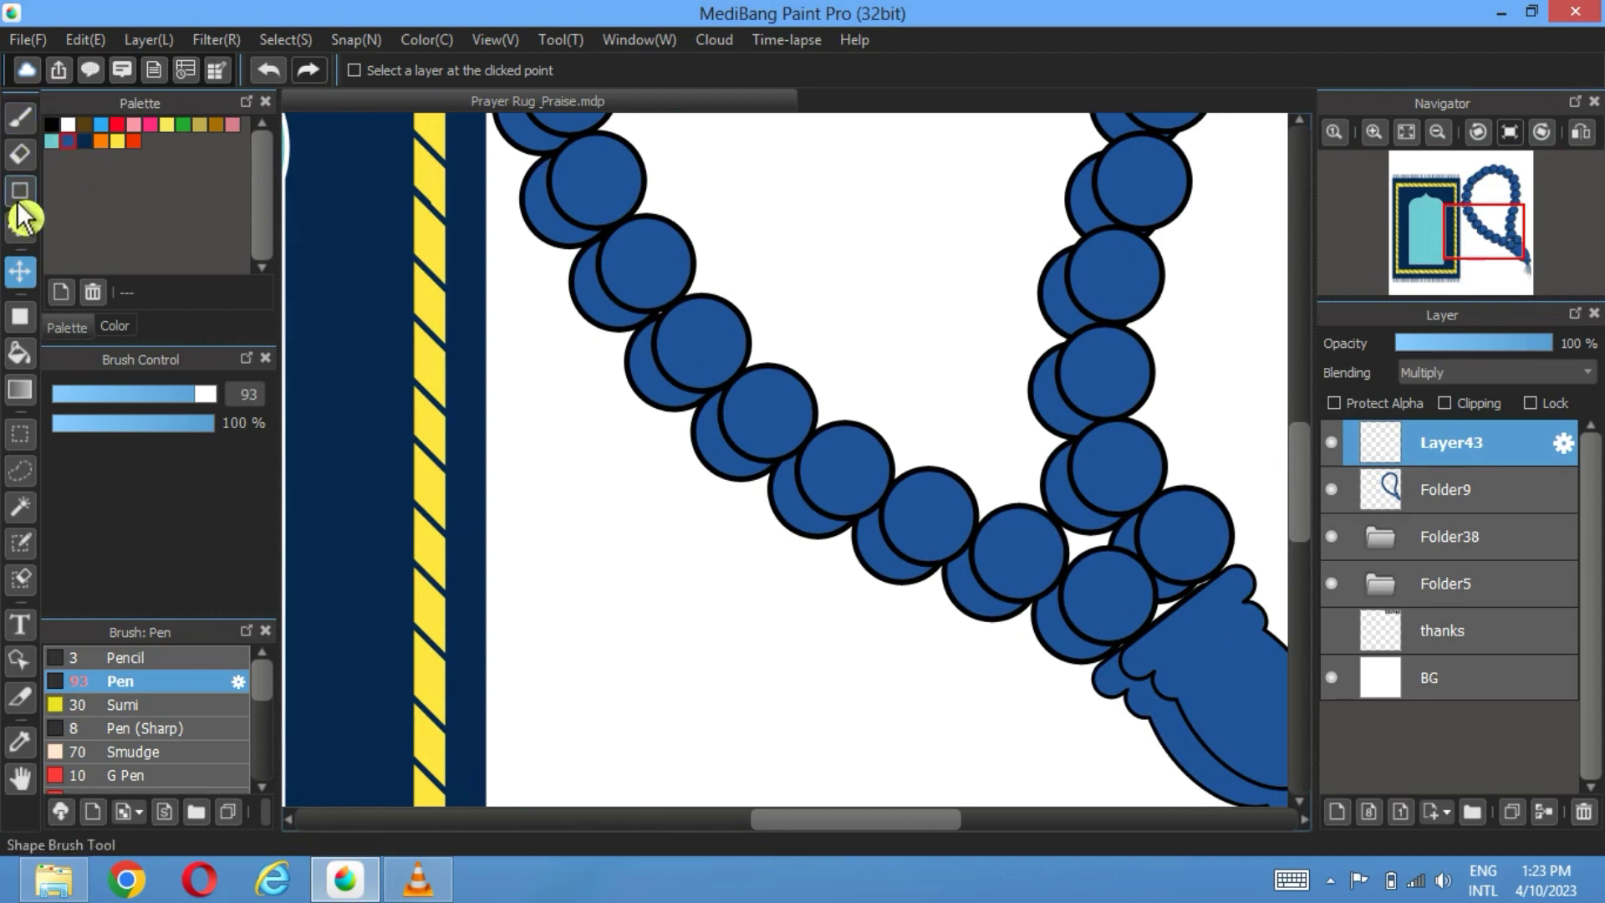
click(20, 353)
drag(1125, 705, 960, 565)
click(1017, 581)
click(903, 489)
click(797, 443)
click(717, 409)
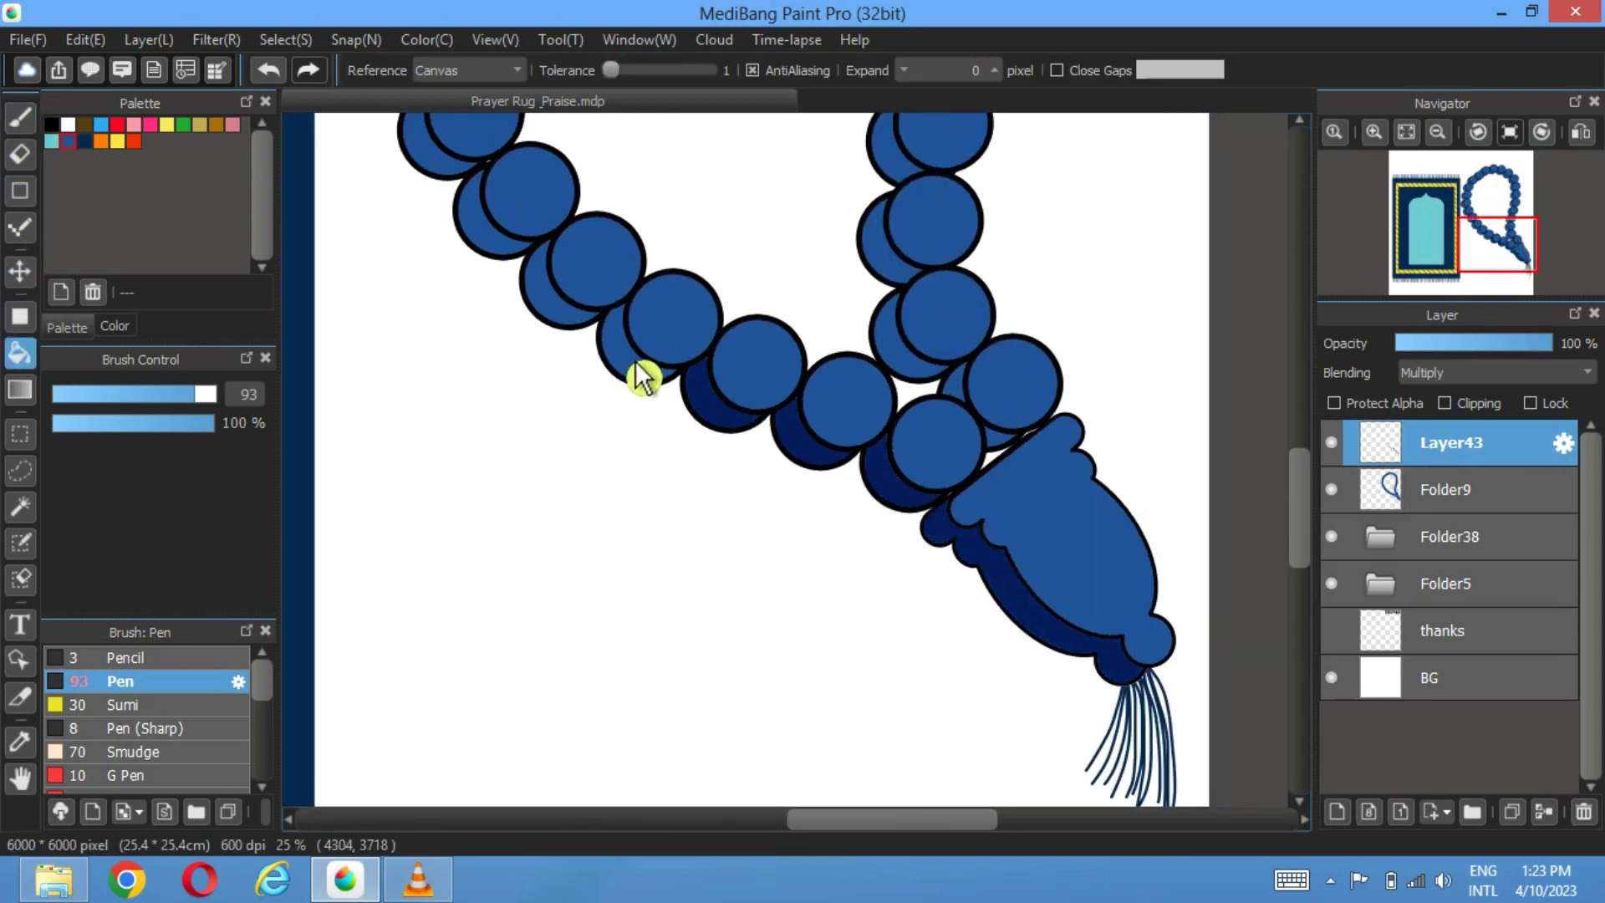
click(634, 362)
Step: Continue filling the exposed crescents with blue on Layer43, working up the left side of the bead loop
drag(588, 319, 744, 557)
click(716, 540)
click(653, 475)
click(598, 403)
click(562, 330)
drag(574, 333, 813, 716)
click(754, 596)
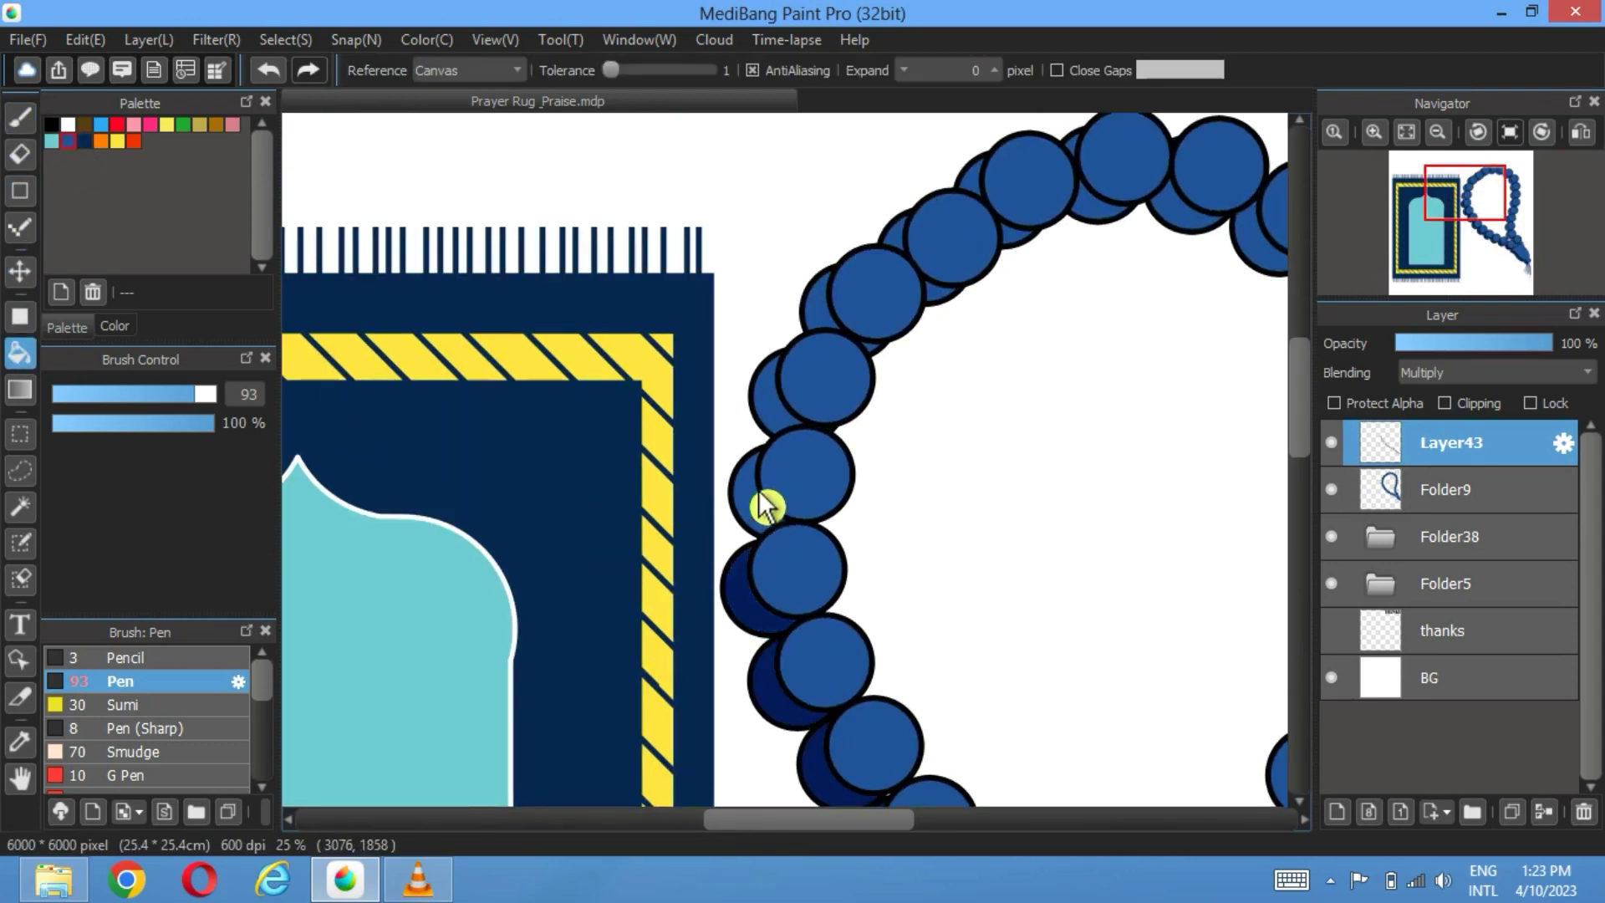
click(757, 495)
click(779, 403)
click(1401, 490)
click(20, 272)
drag(812, 382, 910, 401)
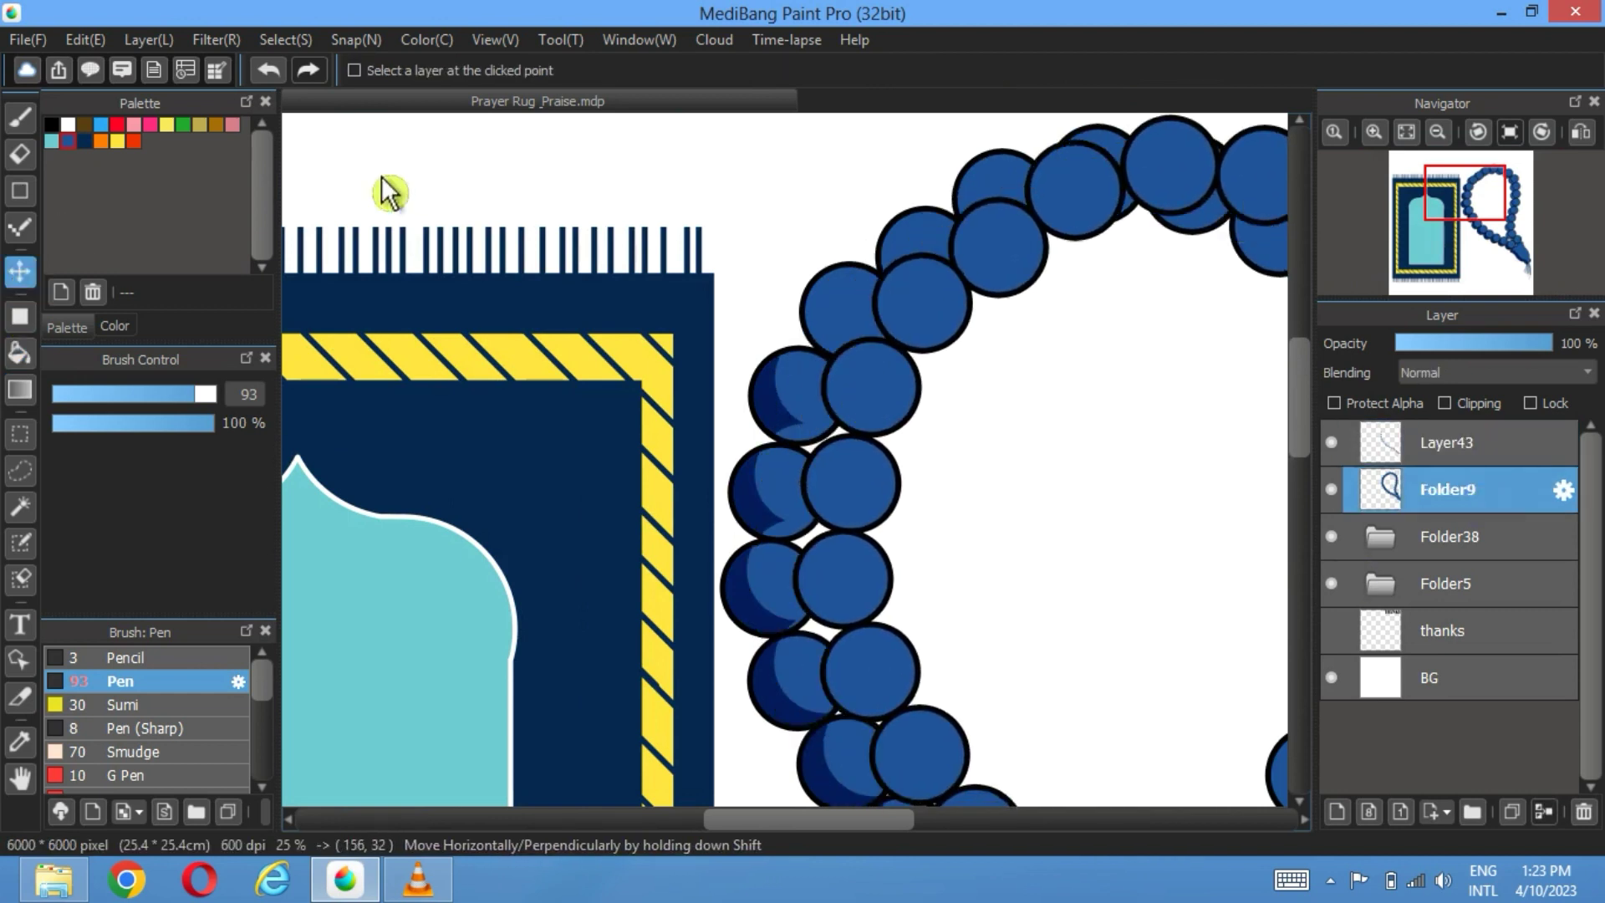
click(280, 77)
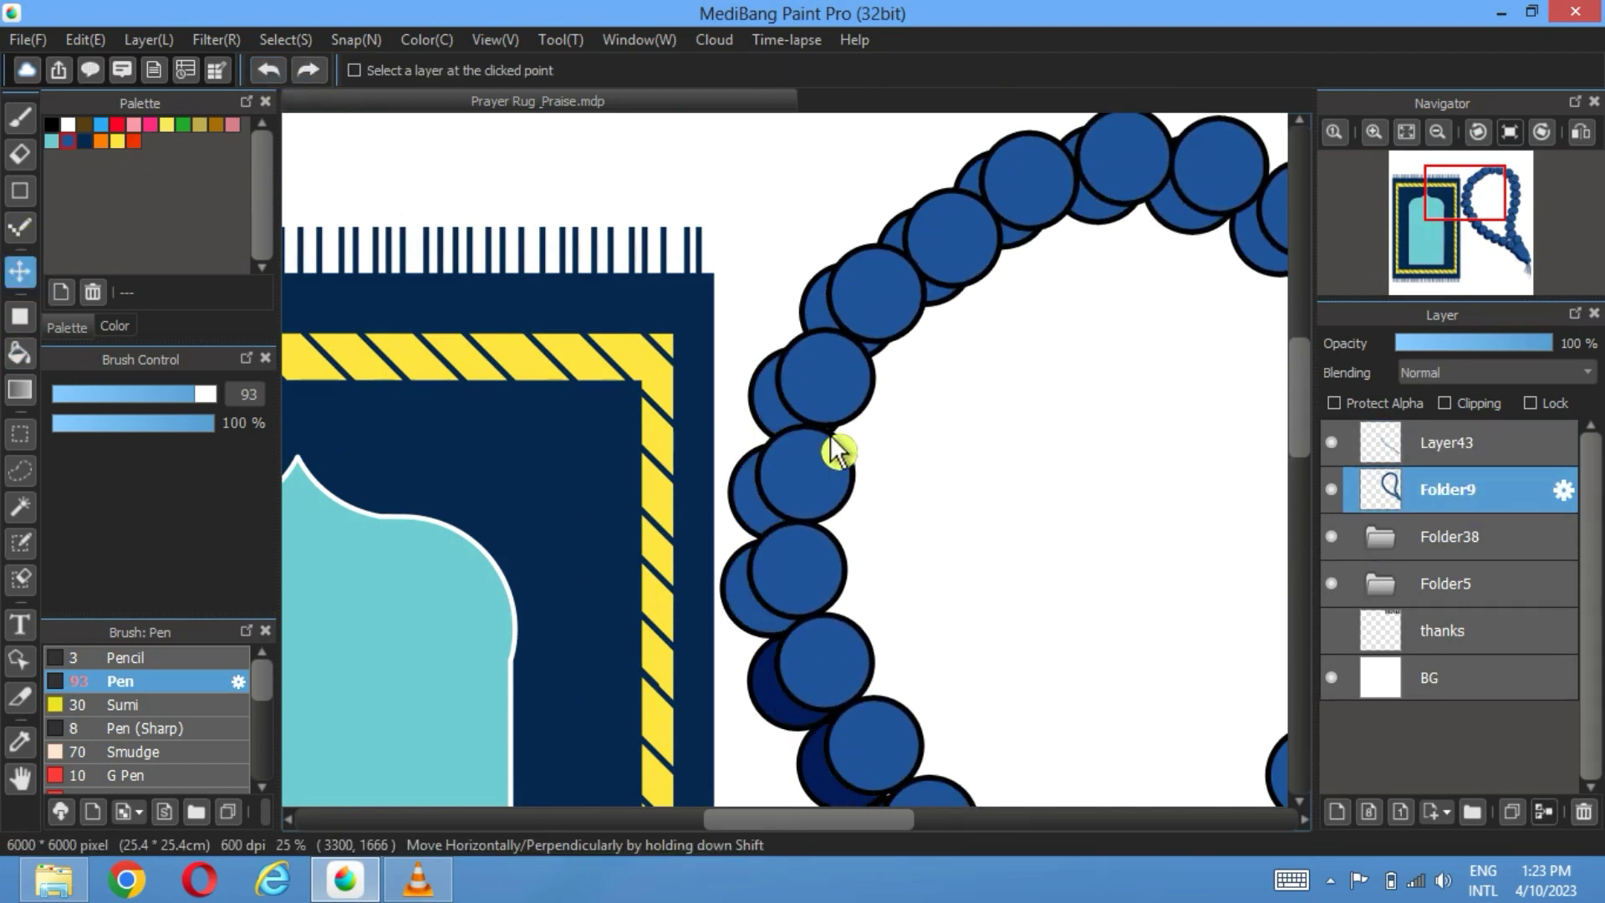
Step: Shift the Folder9 copy down and right, and fill the exposed crescents of the upper-left beads on Layer43
drag(832, 451, 832, 481)
click(1472, 444)
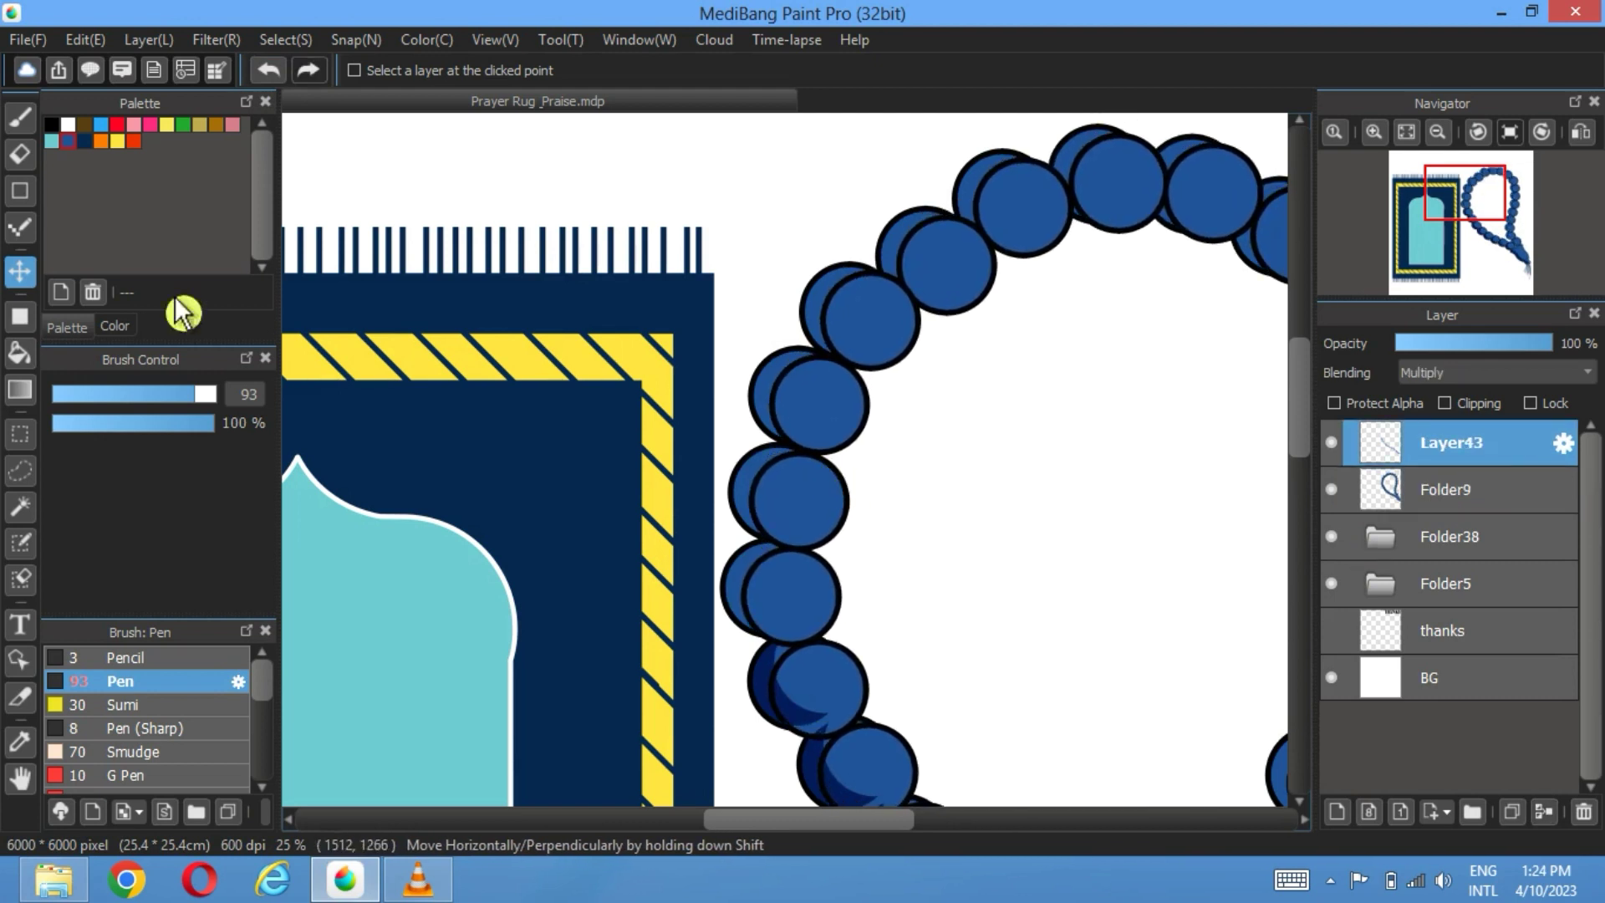
click(20, 352)
Step: Lower the Folder9 copy slightly, fill the exposed crescents of the topmost beads on Layer43, and hide the copy
click(1450, 493)
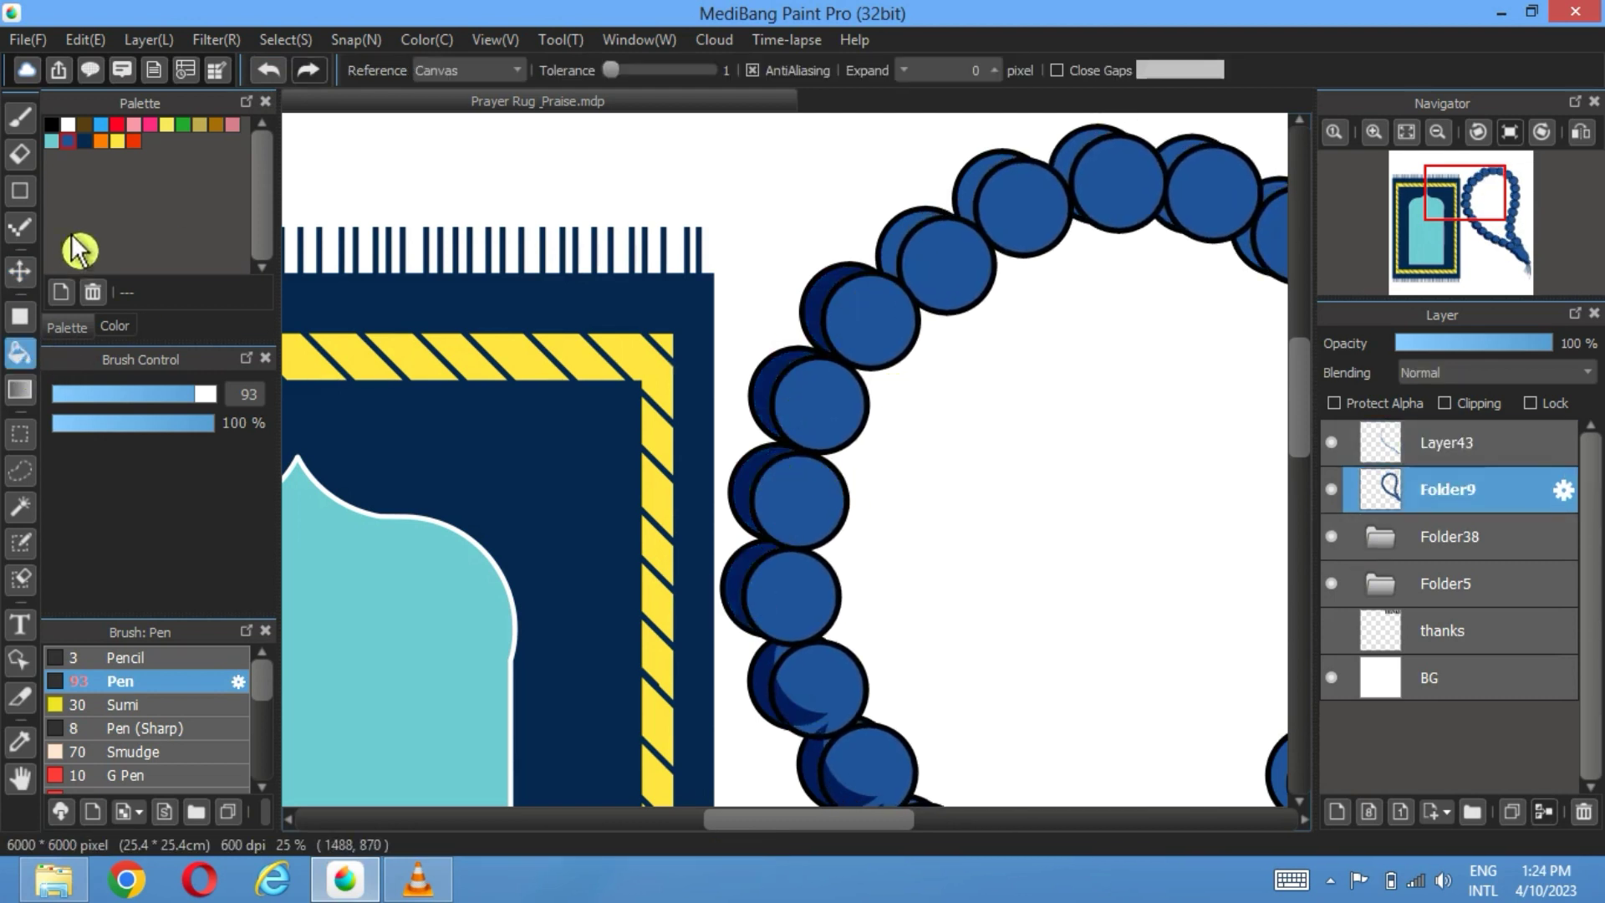
click(21, 271)
drag(1012, 255, 1001, 267)
click(1421, 443)
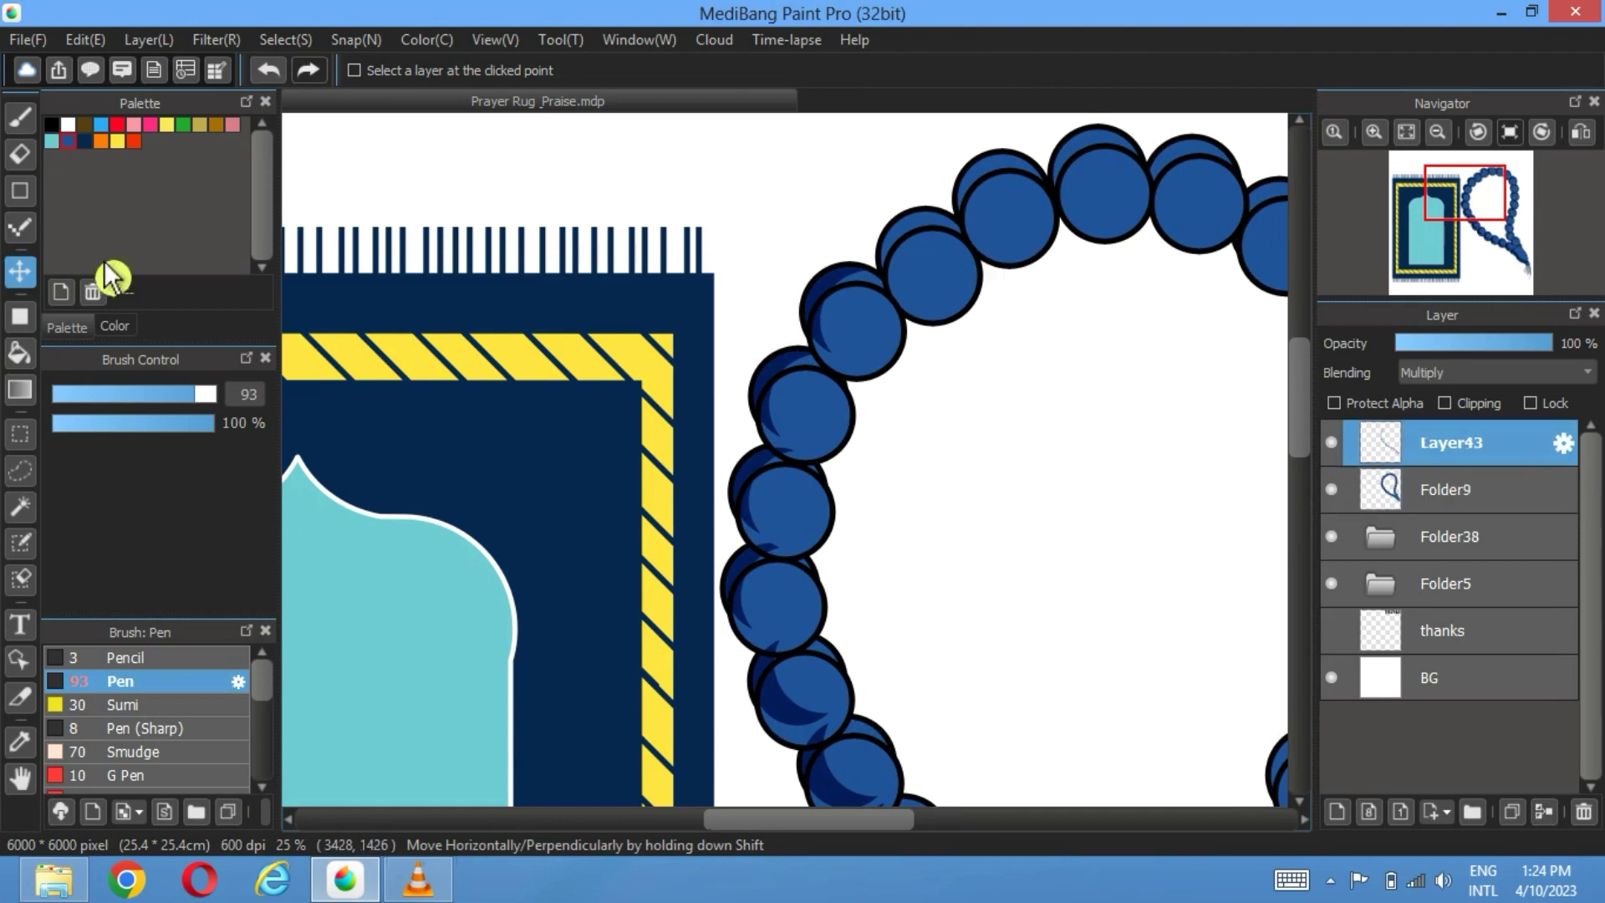
click(20, 352)
click(1332, 490)
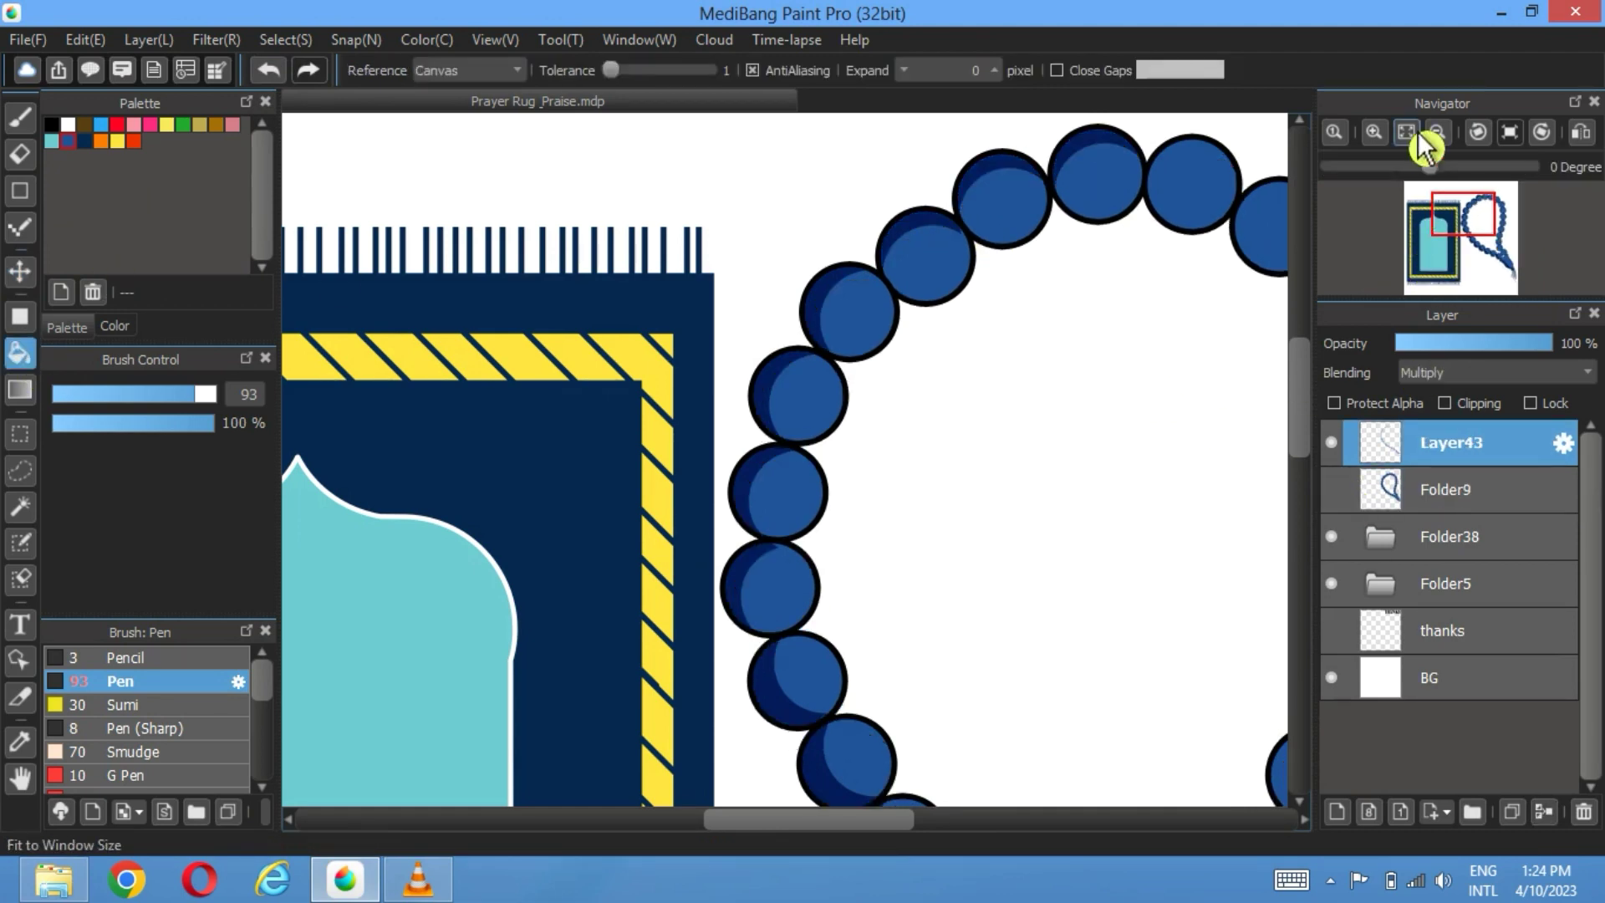
Step: Erase the shading from the four beads nearest the tassel on Layer43 with the Eraser at size 150
click(1410, 132)
scroll(1003, 502, up, 5)
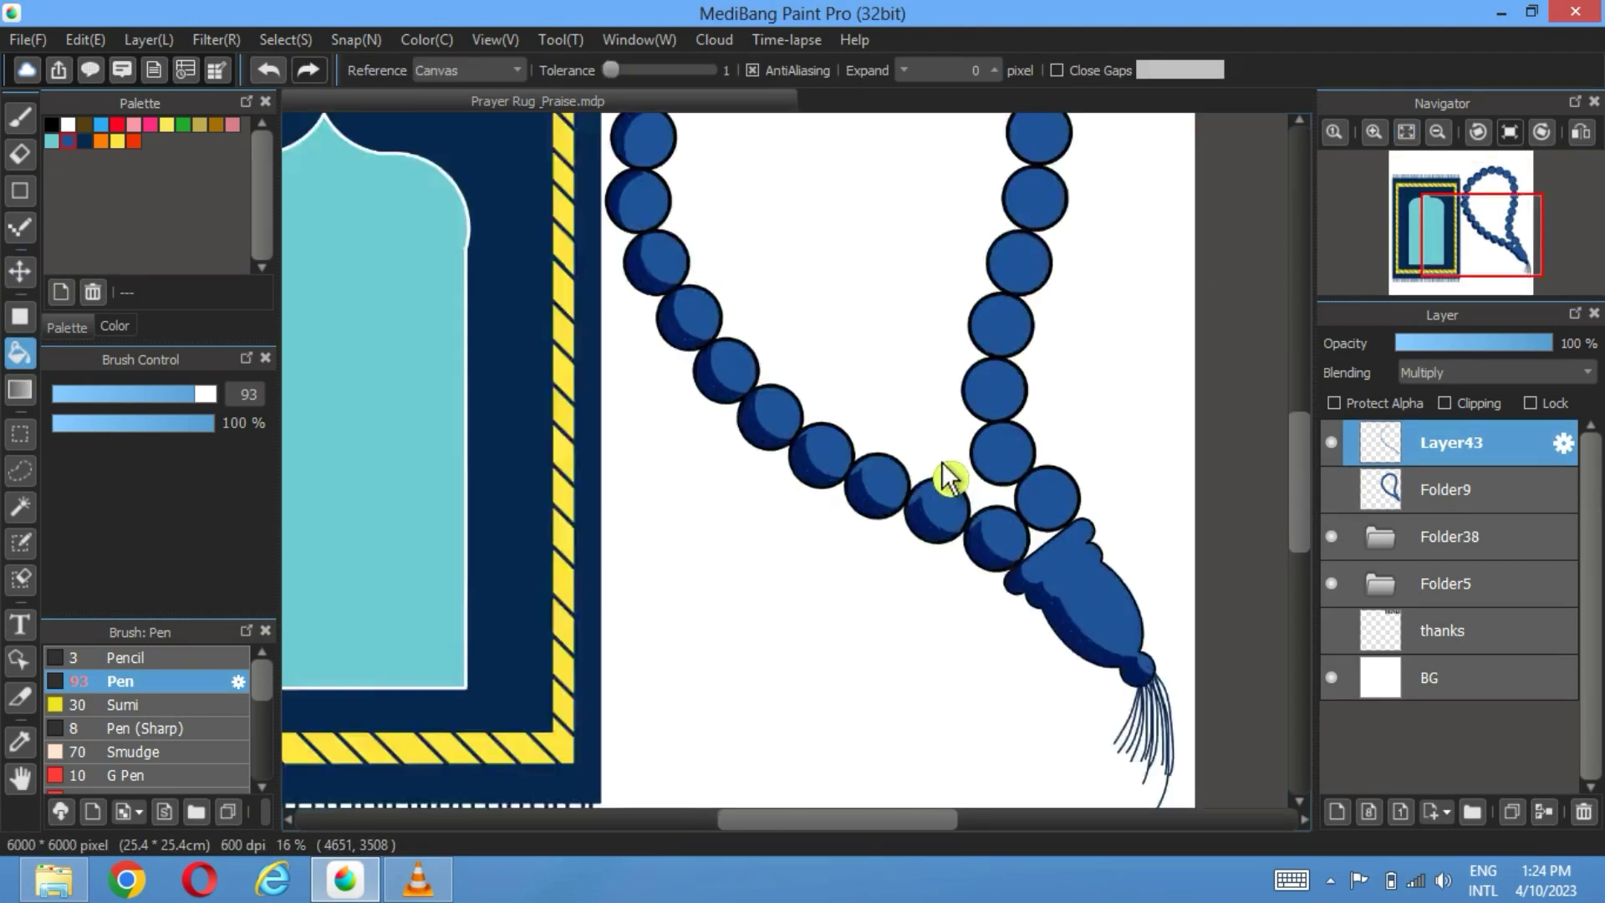
click(24, 164)
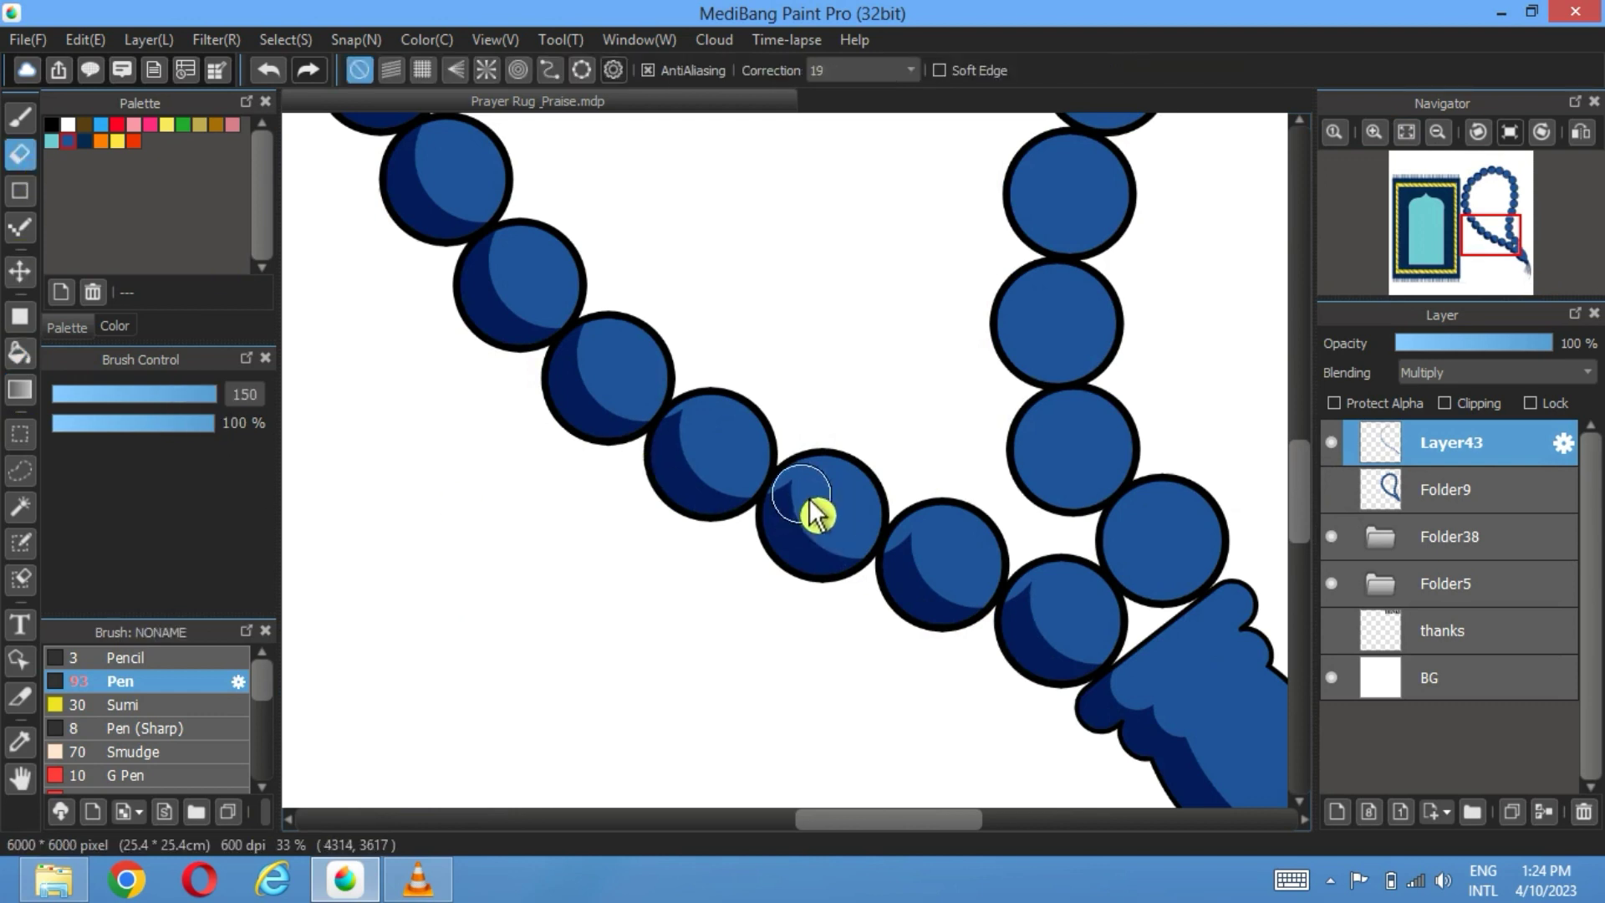
mouse_move(810, 501)
mouse_down()
mouse_move(681, 468)
mouse_move(788, 552)
mouse_move(1087, 644)
mouse_up()
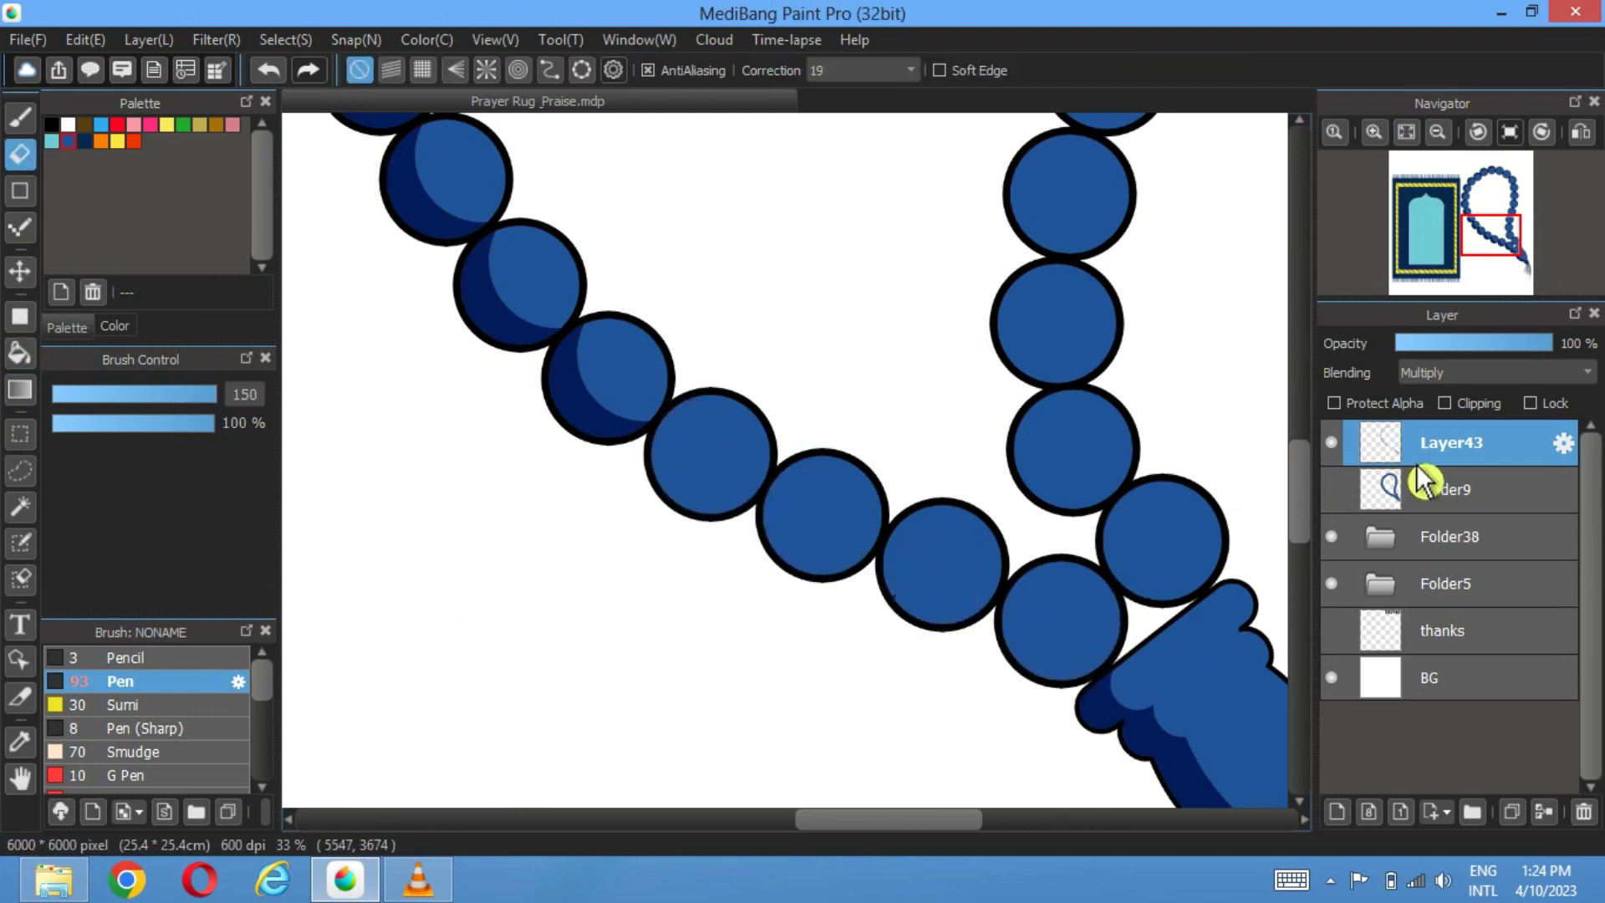
Step: Show the Folder9 copy and move it almost straight up, exposing the undersides of the lowest beads
click(1424, 485)
click(20, 271)
drag(744, 489, 755, 456)
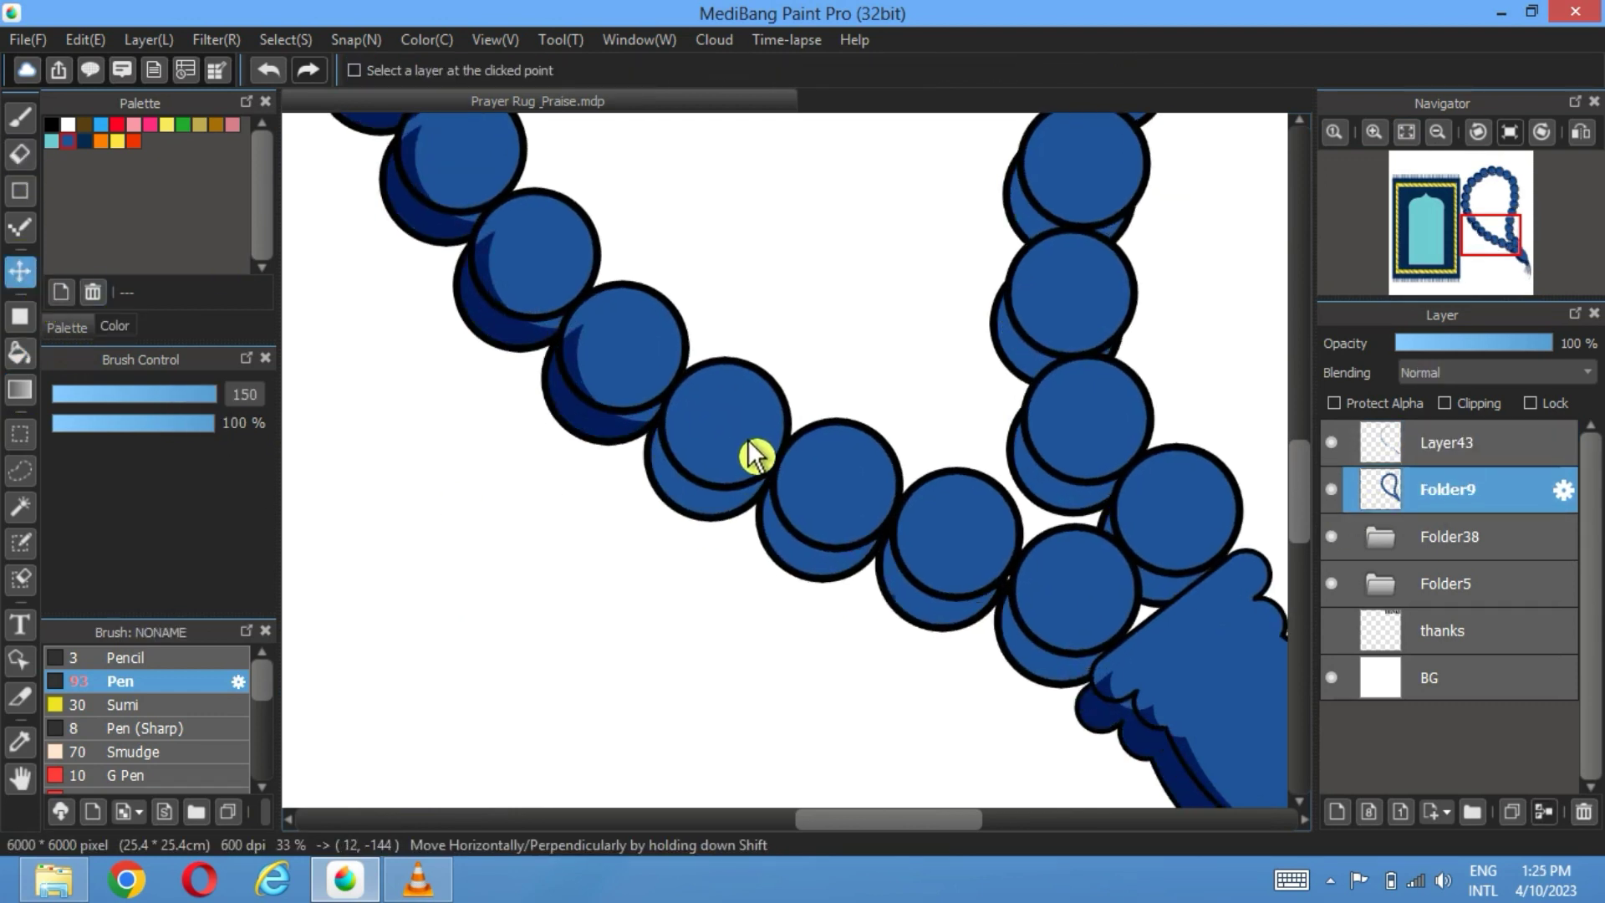
Step: On Layer43, bucket-fill the exposed crescents under the four beads nearest the tassel with blue
click(1471, 444)
click(20, 353)
click(674, 500)
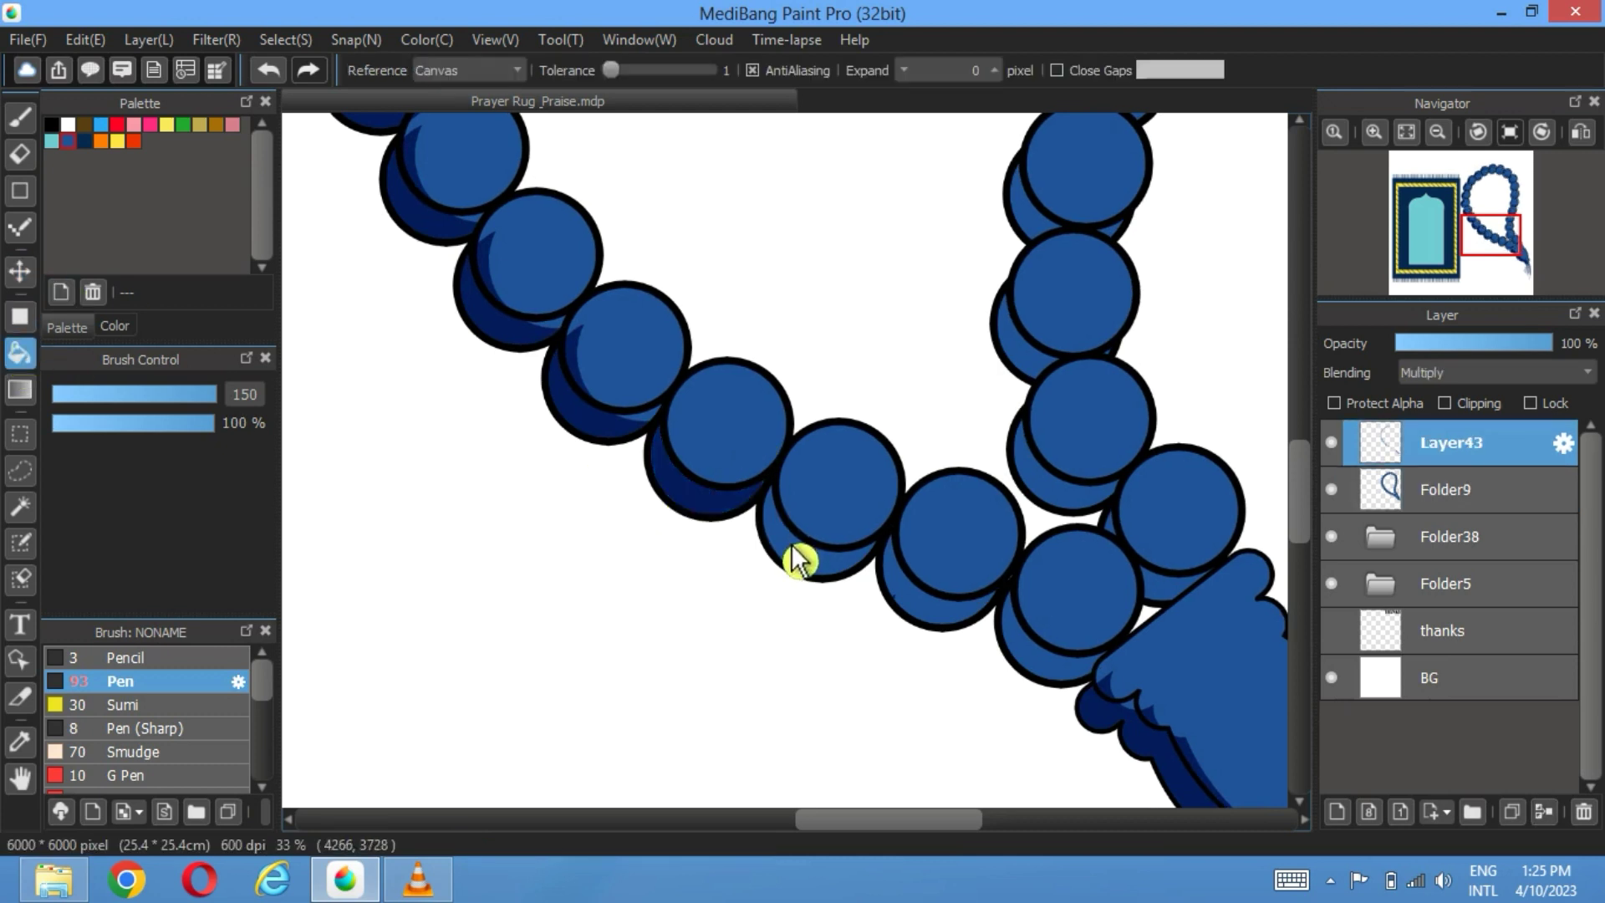
click(799, 558)
click(920, 617)
click(1039, 666)
Step: Check the shading with the Folder9 copy hidden, undo the fill on the lowest bead, and show the copy again
click(1332, 490)
click(274, 77)
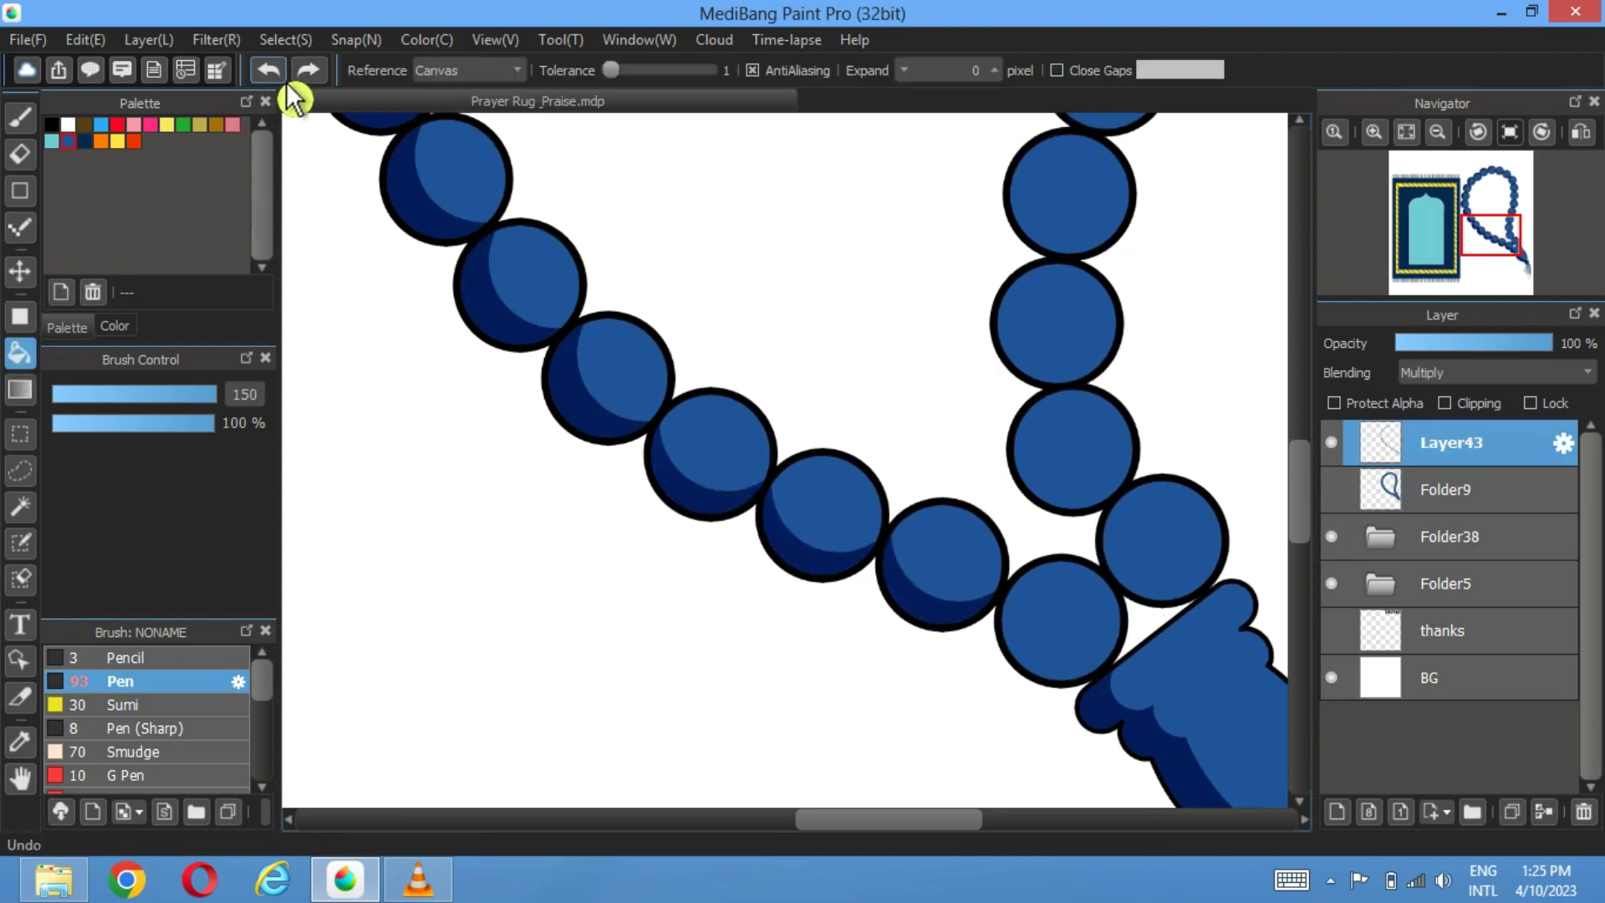
click(1331, 490)
click(25, 277)
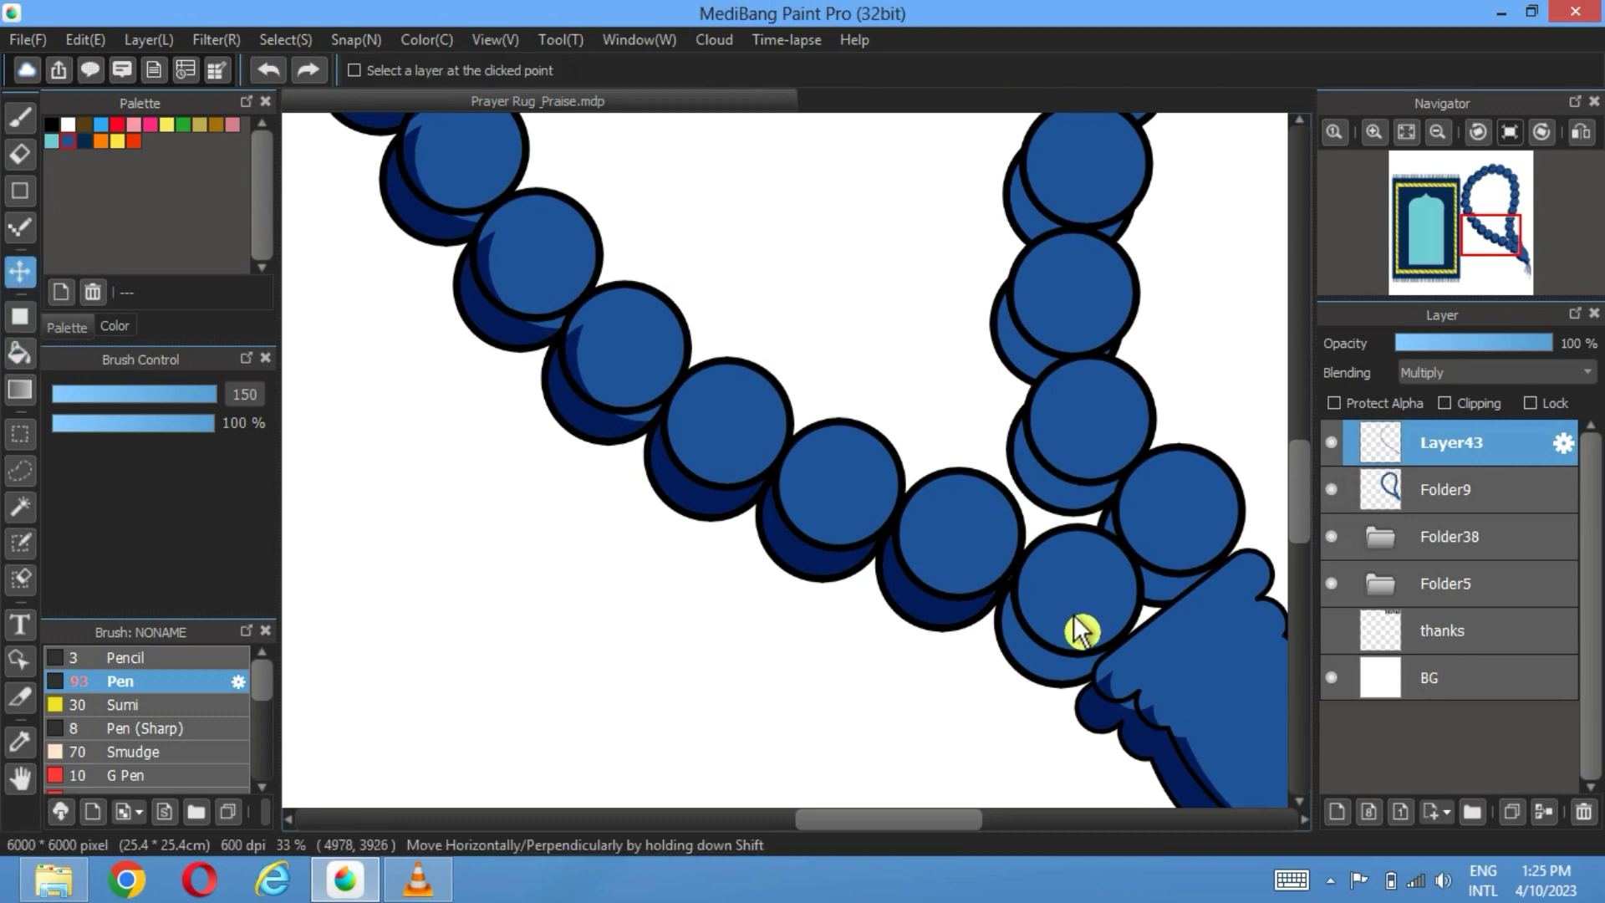
mouse_move(1072, 617)
mouse_down()
mouse_move(1096, 602)
mouse_move(1193, 656)
mouse_move(1093, 616)
mouse_move(1049, 638)
mouse_up()
click(277, 80)
Step: Reposition the Folder9 copy over the lowest bead, fill that bead's exposed crescent on Layer43, and hide the copy
click(1446, 489)
key(g)
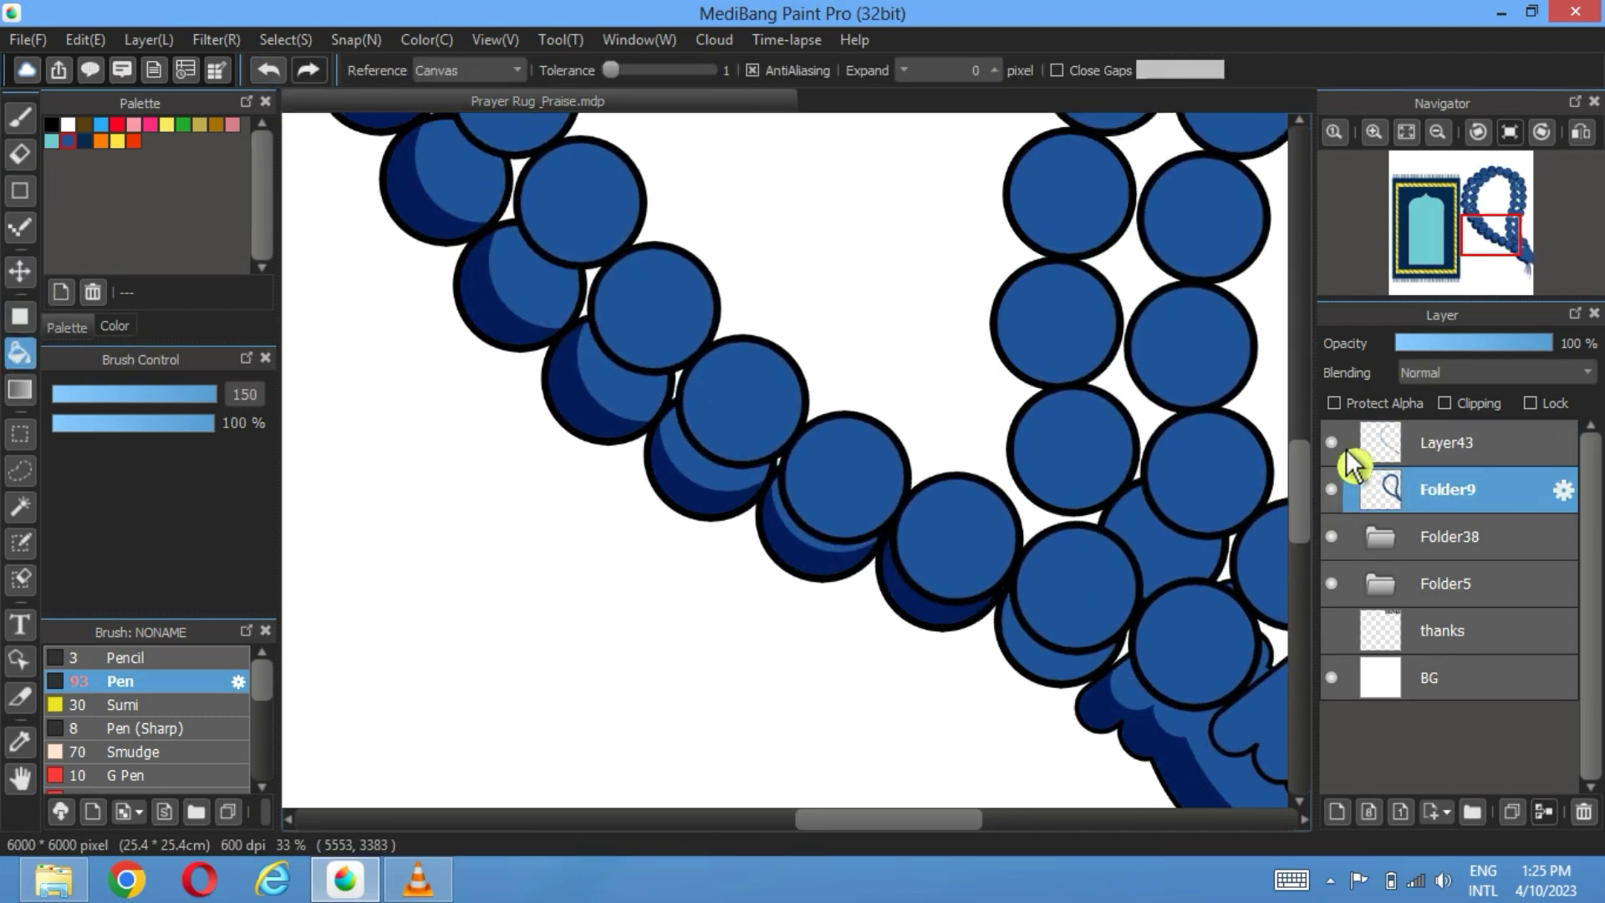
click(1423, 451)
click(1061, 676)
click(1331, 490)
Step: Add a new layer above Layer43 and set its blending mode to Add
click(1408, 133)
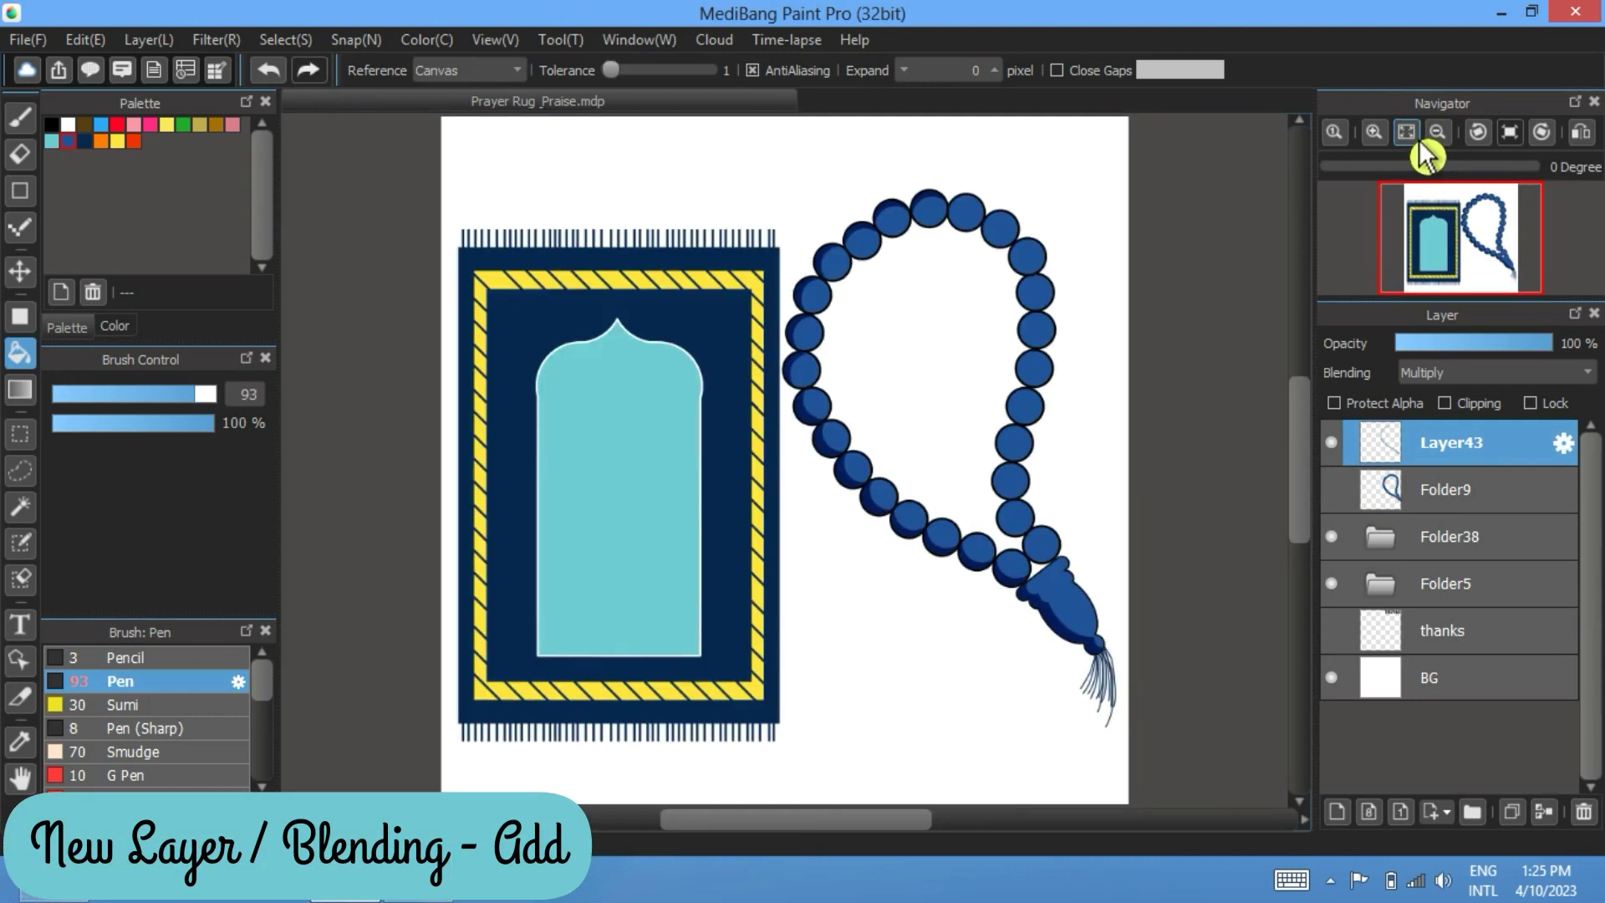
click(1337, 812)
click(1443, 372)
click(1432, 425)
Step: Show the Folder9 copy and offset it slightly down and left, exposing thin upper-right crescents on the original beads
click(1350, 543)
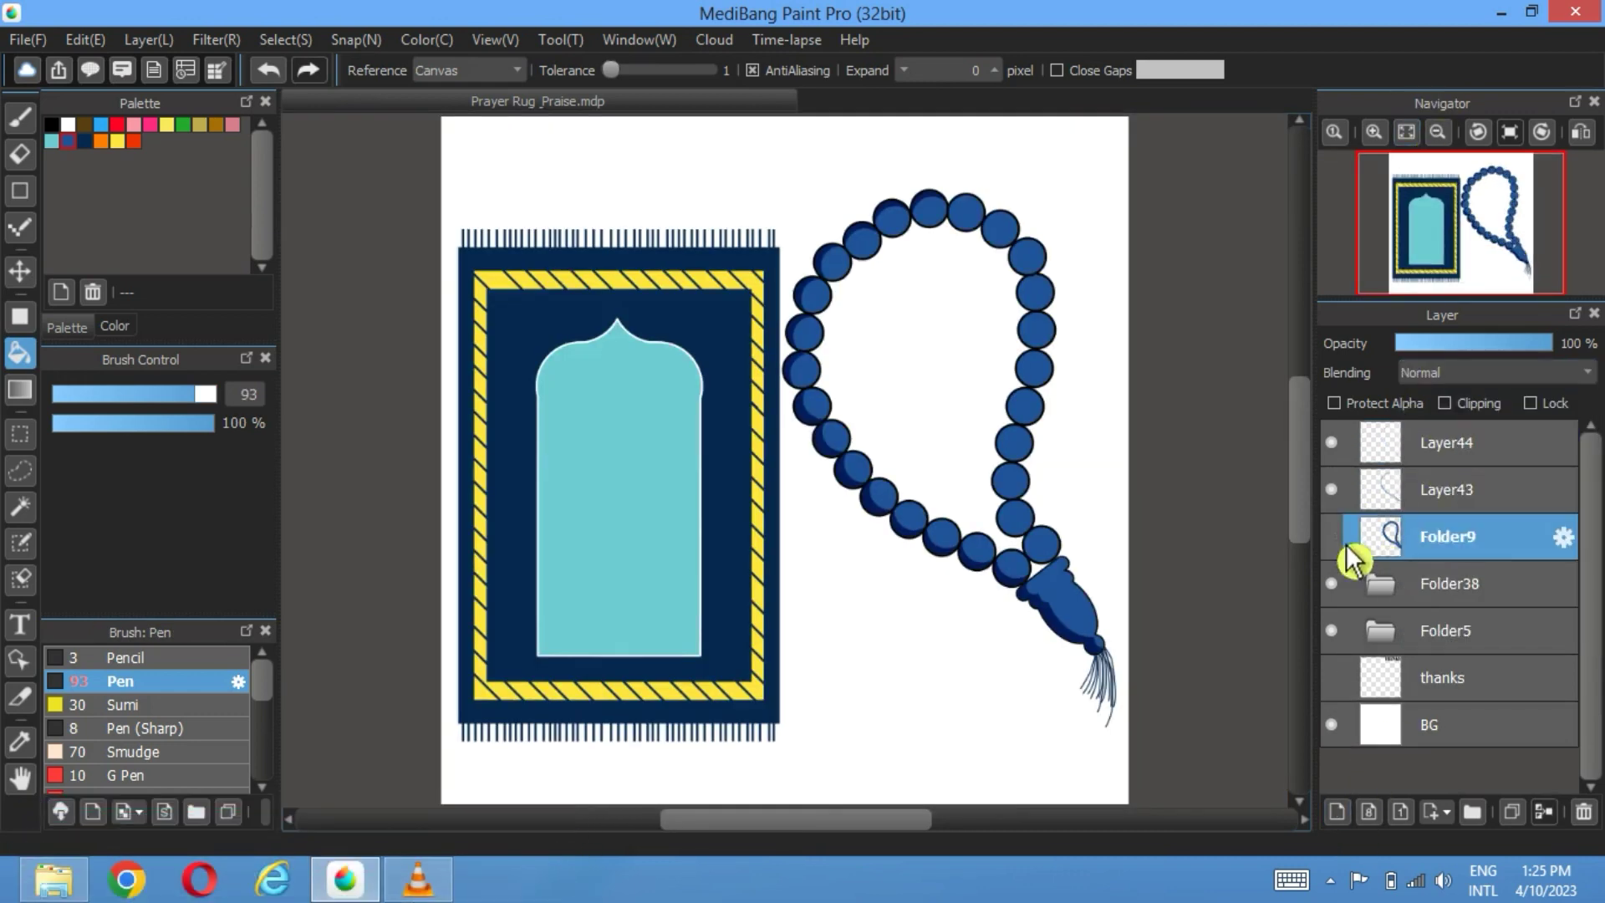
click(1332, 536)
scroll(960, 323, up, 2)
click(20, 271)
drag(1014, 215, 1017, 190)
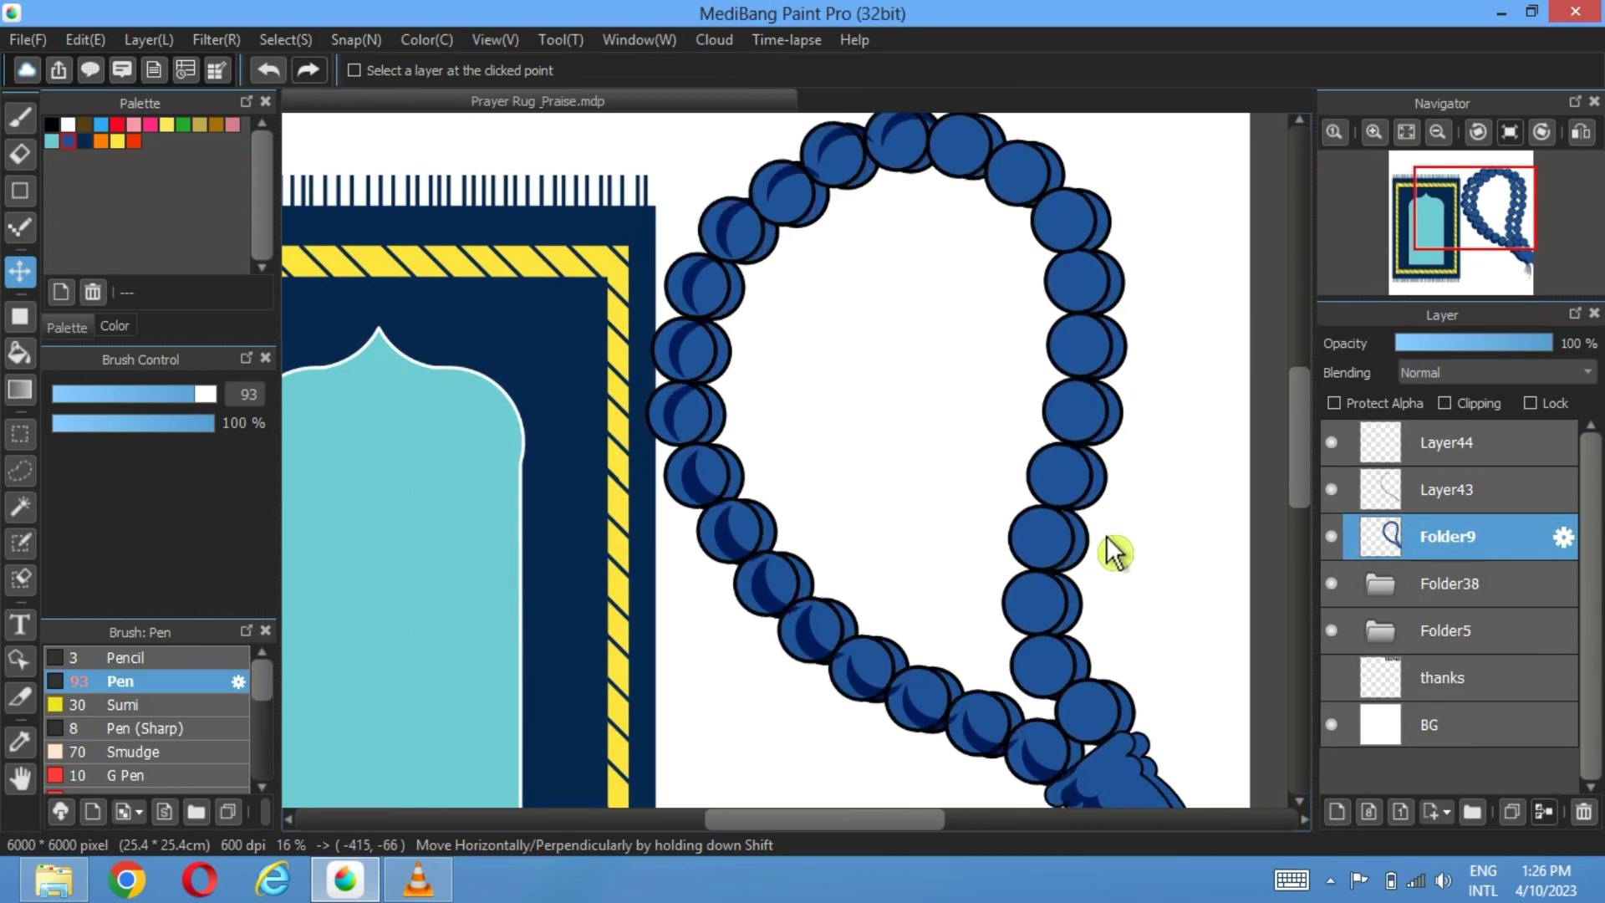
scroll(1079, 507, up, 1)
drag(1045, 464, 928, 266)
drag(966, 608, 977, 619)
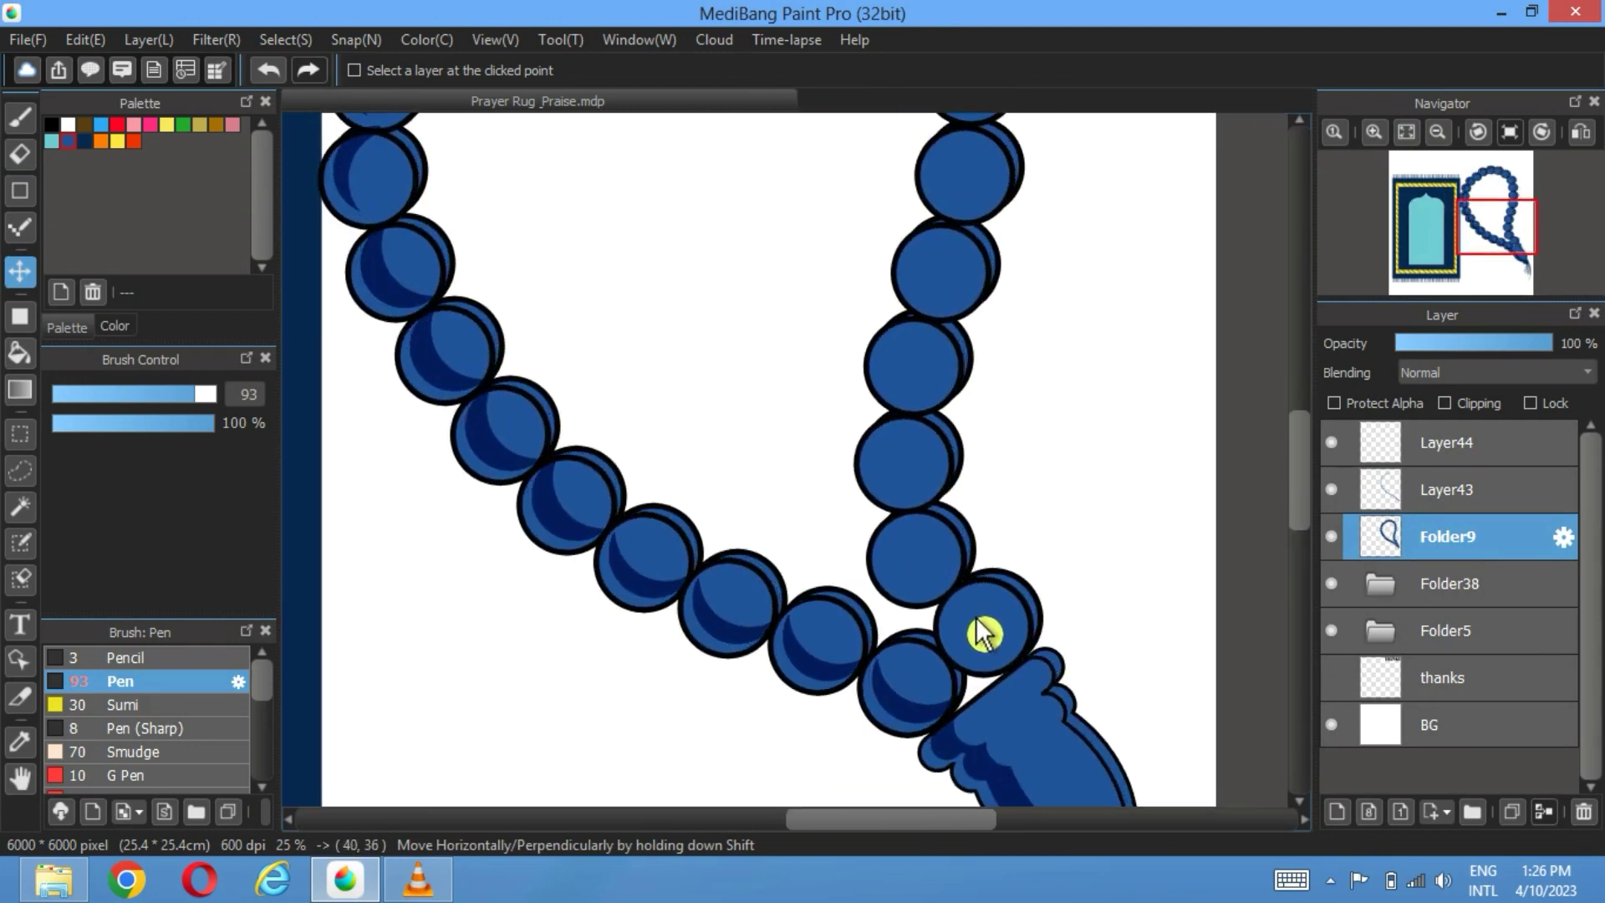
Step: On Layer44, bucket-fill the exposed strips along the tassel's right edge and round tip with blue as highlights
scroll(959, 493, up, 1)
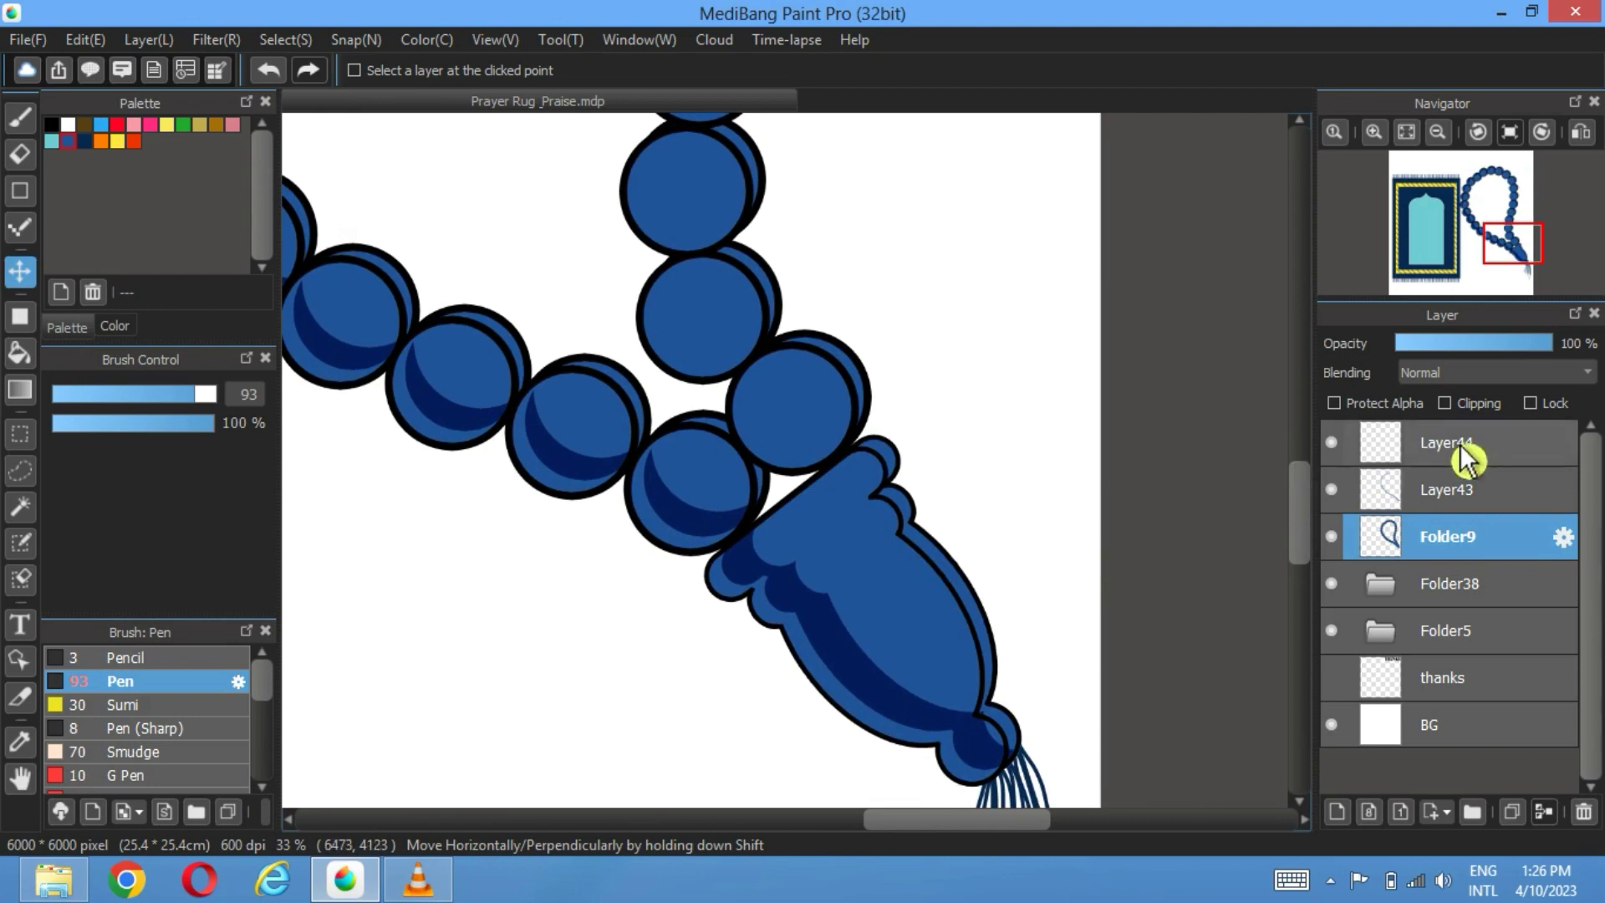
scroll(892, 638, up, 2)
drag(1002, 636, 870, 507)
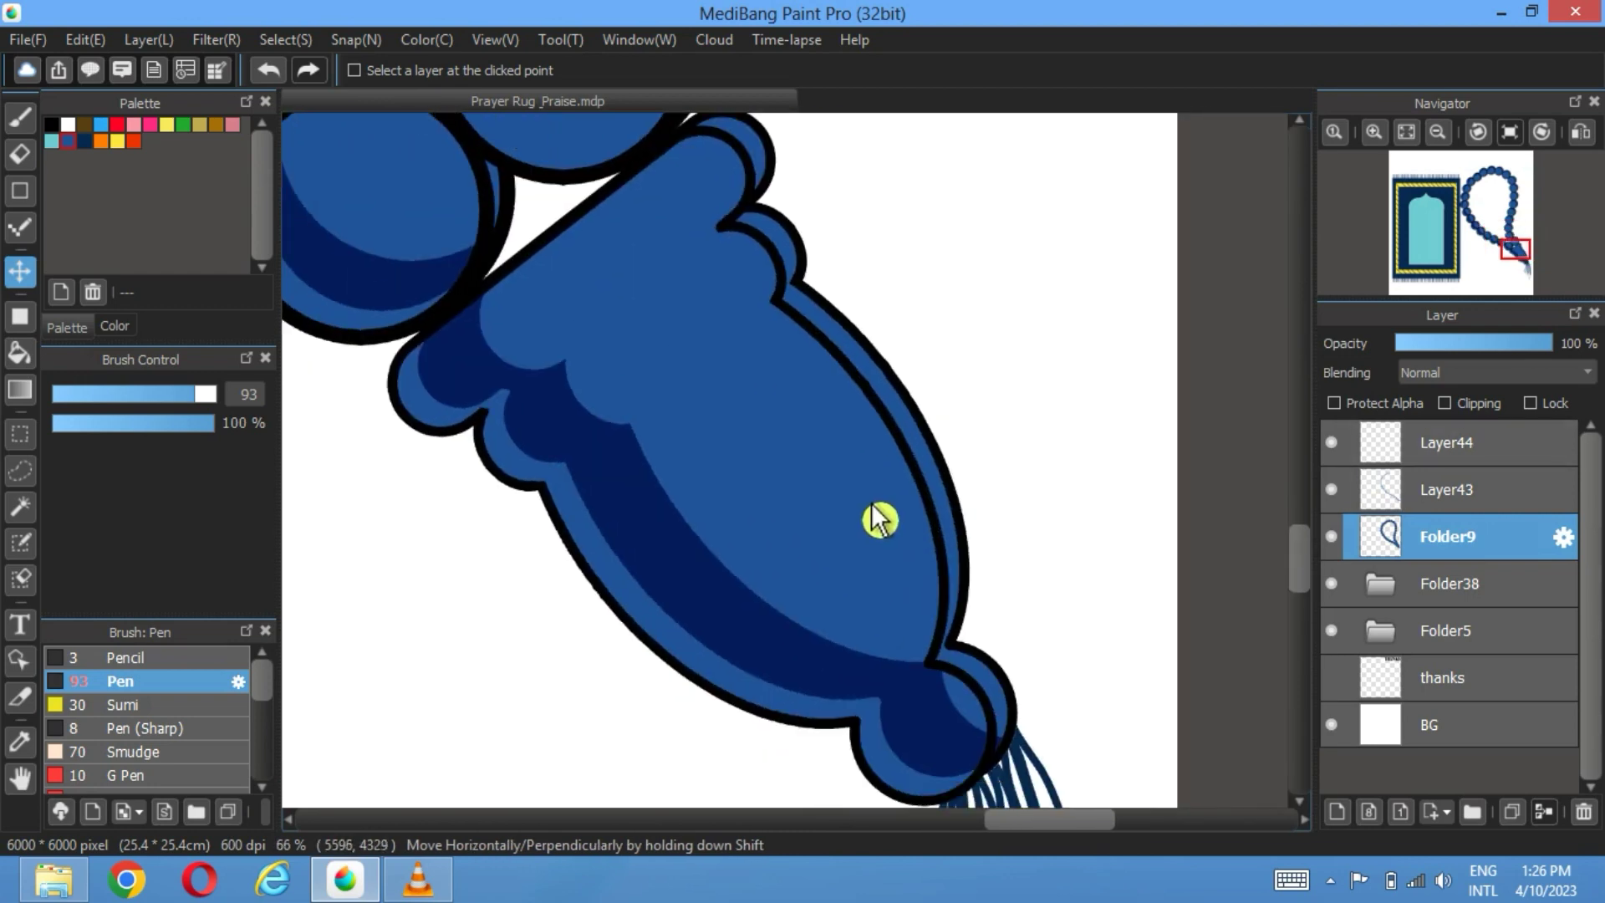
ctrl+click(954, 417)
key(g)
click(952, 583)
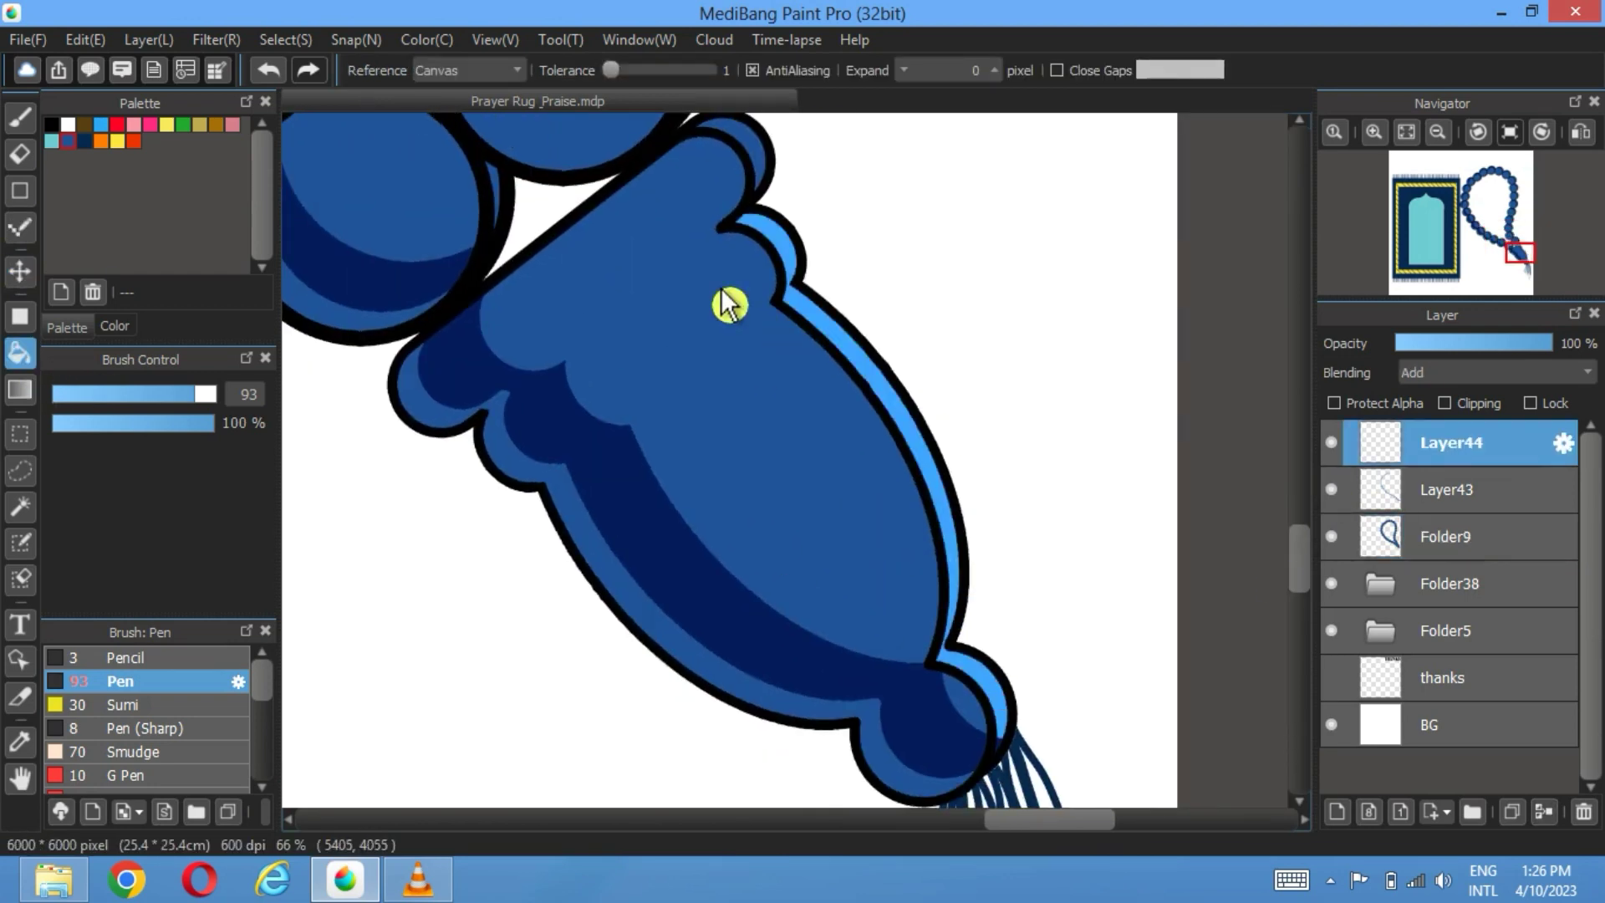
Step: Bucket-fill the exposed strips on the tassel's upper-right scallops and the right crescent of the bead above it with blue on Layer44
drag(719, 291, 807, 541)
click(850, 405)
drag(794, 446, 990, 720)
click(781, 318)
drag(781, 317, 841, 376)
click(1333, 537)
click(1333, 537)
click(268, 70)
Step: Adjust the Folder9 copy's offset and fill the crescent of the next bead up the right strand on Layer44
scroll(1028, 409, down, 3)
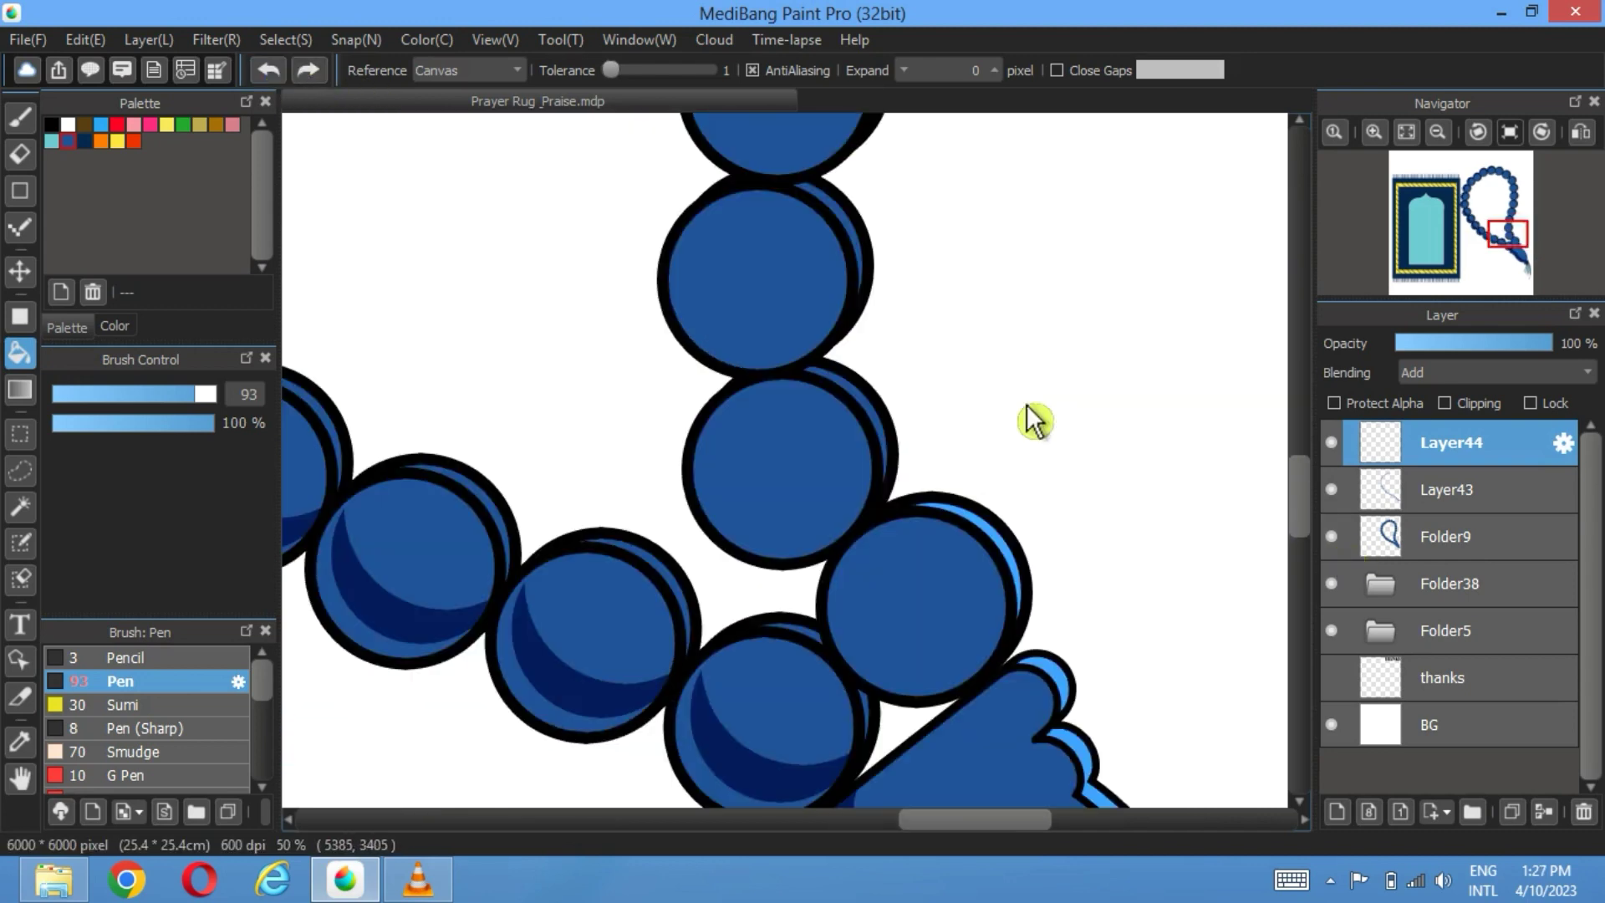
mouse_move(943, 470)
mouse_down()
mouse_move(902, 632)
mouse_move(870, 602)
mouse_up()
click(1332, 489)
click(1332, 489)
click(1488, 548)
click(20, 270)
scroll(870, 602, up, 3)
click(1488, 444)
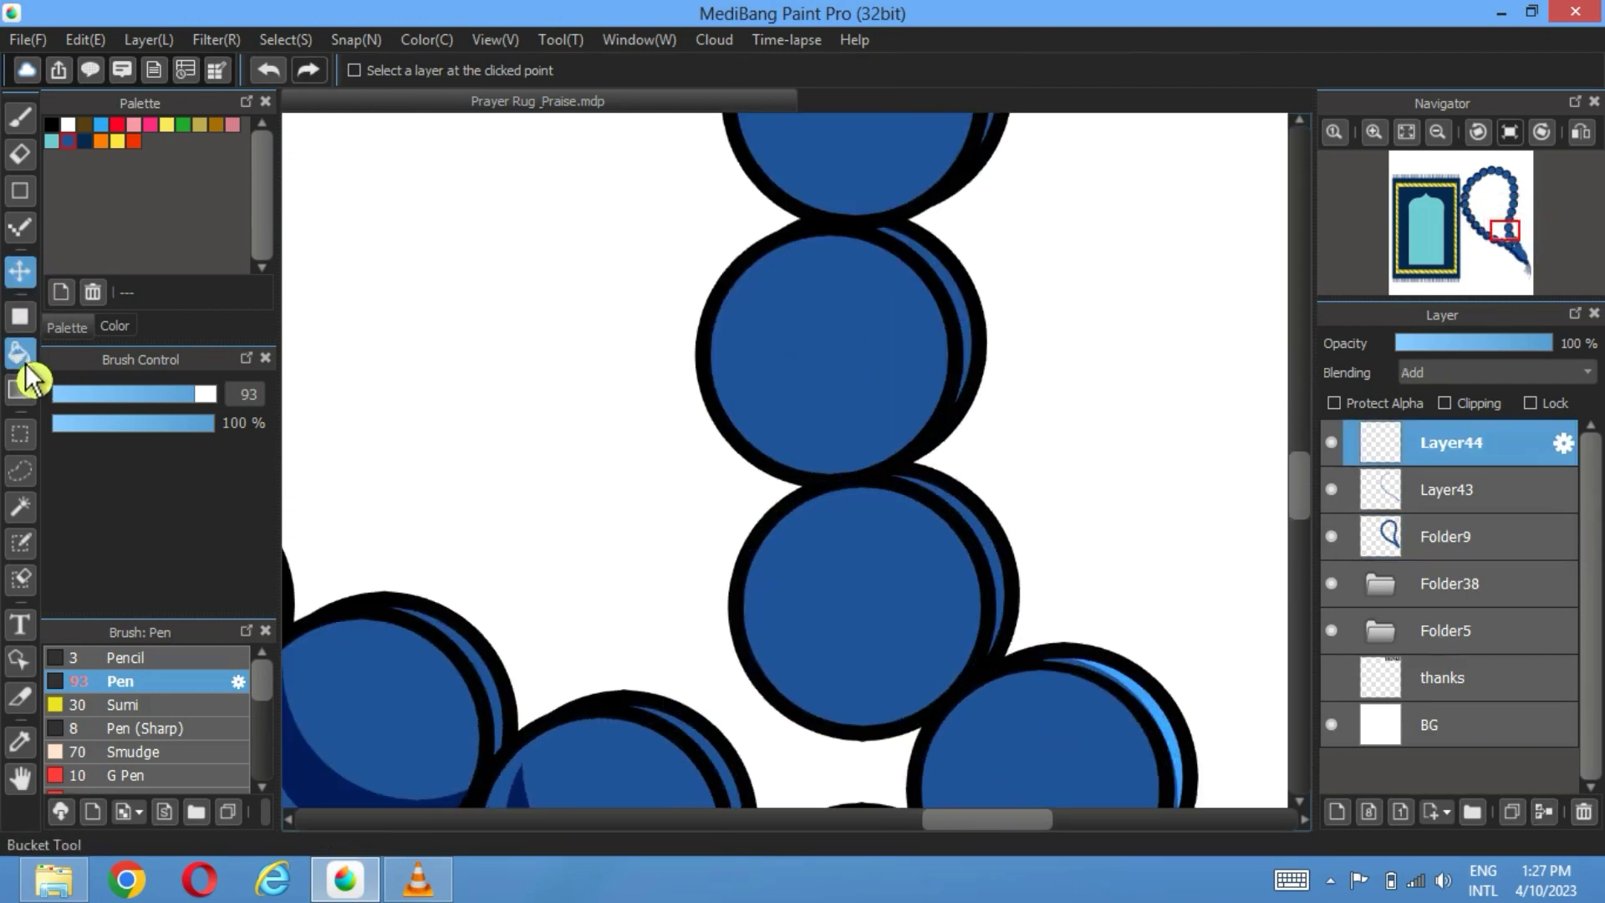
click(22, 354)
scroll(978, 523, up, 2)
click(931, 477)
Step: Shift the Folder9 copy about 12 px left and 16 px up, and fill the next right-strand crescents on Layer44
scroll(1041, 477, down, 5)
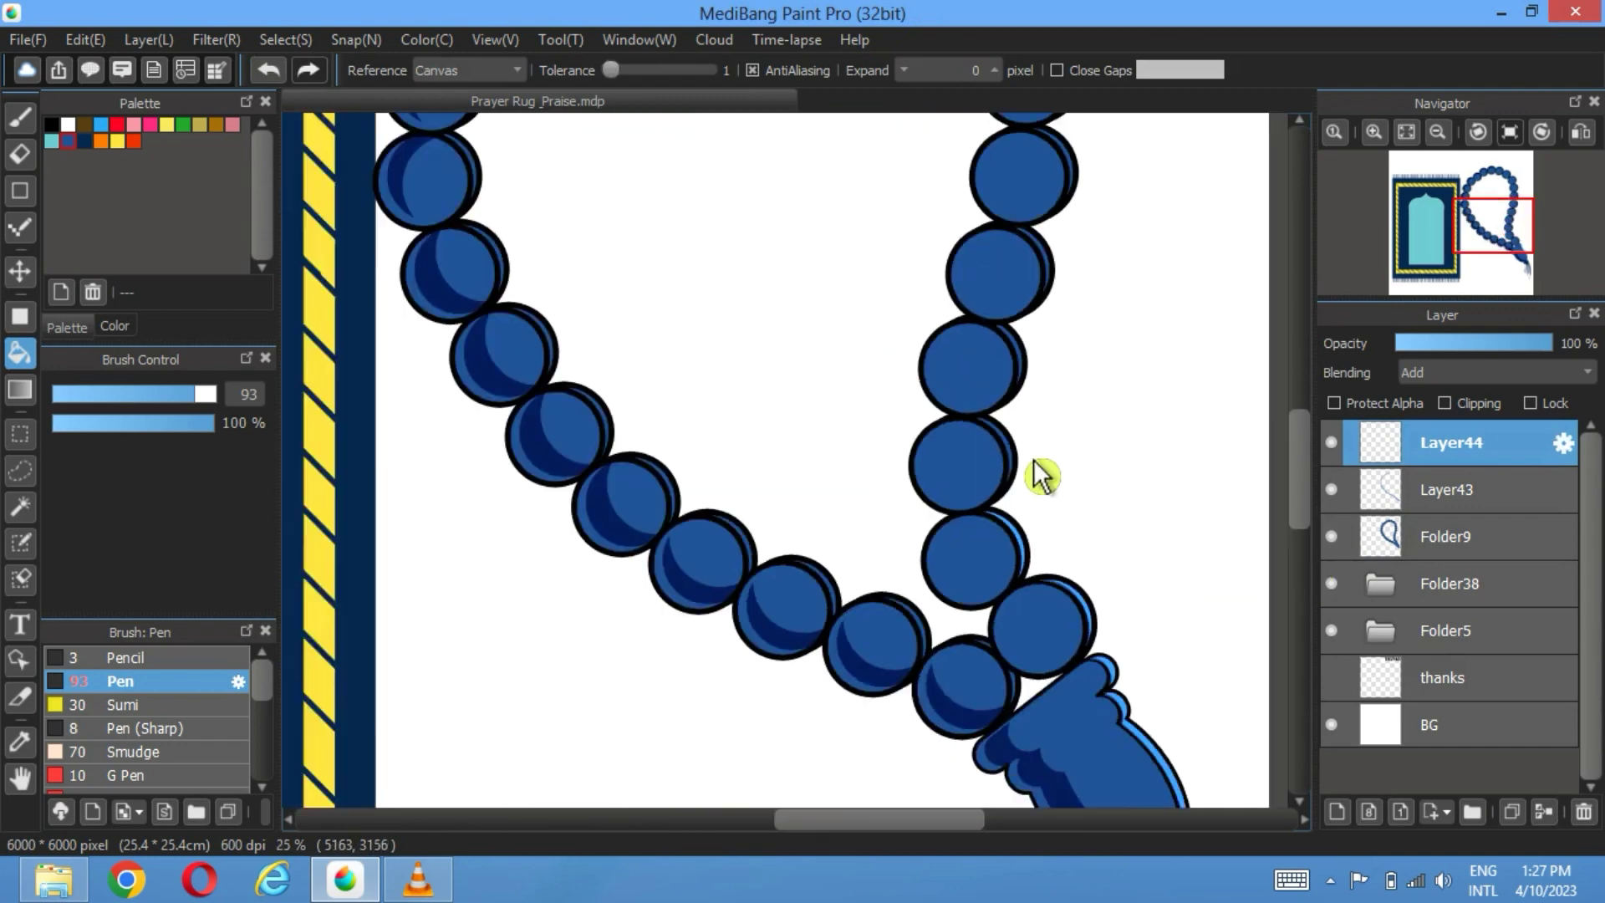
drag(1034, 460, 959, 539)
click(1365, 544)
click(22, 274)
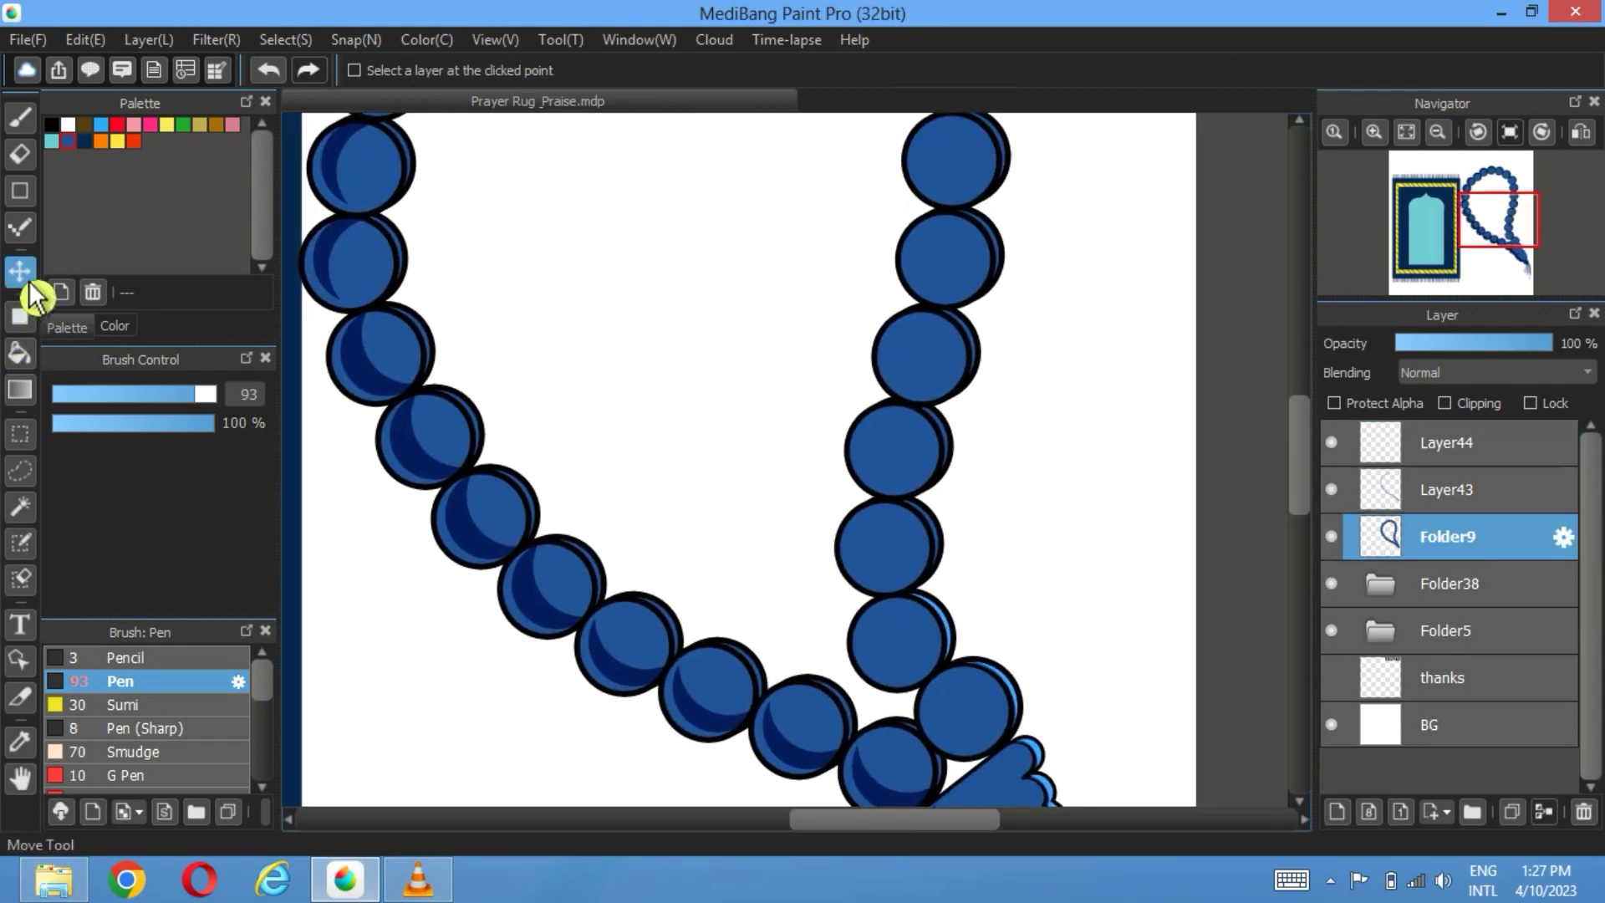
drag(863, 547, 864, 545)
scroll(962, 546, up, 4)
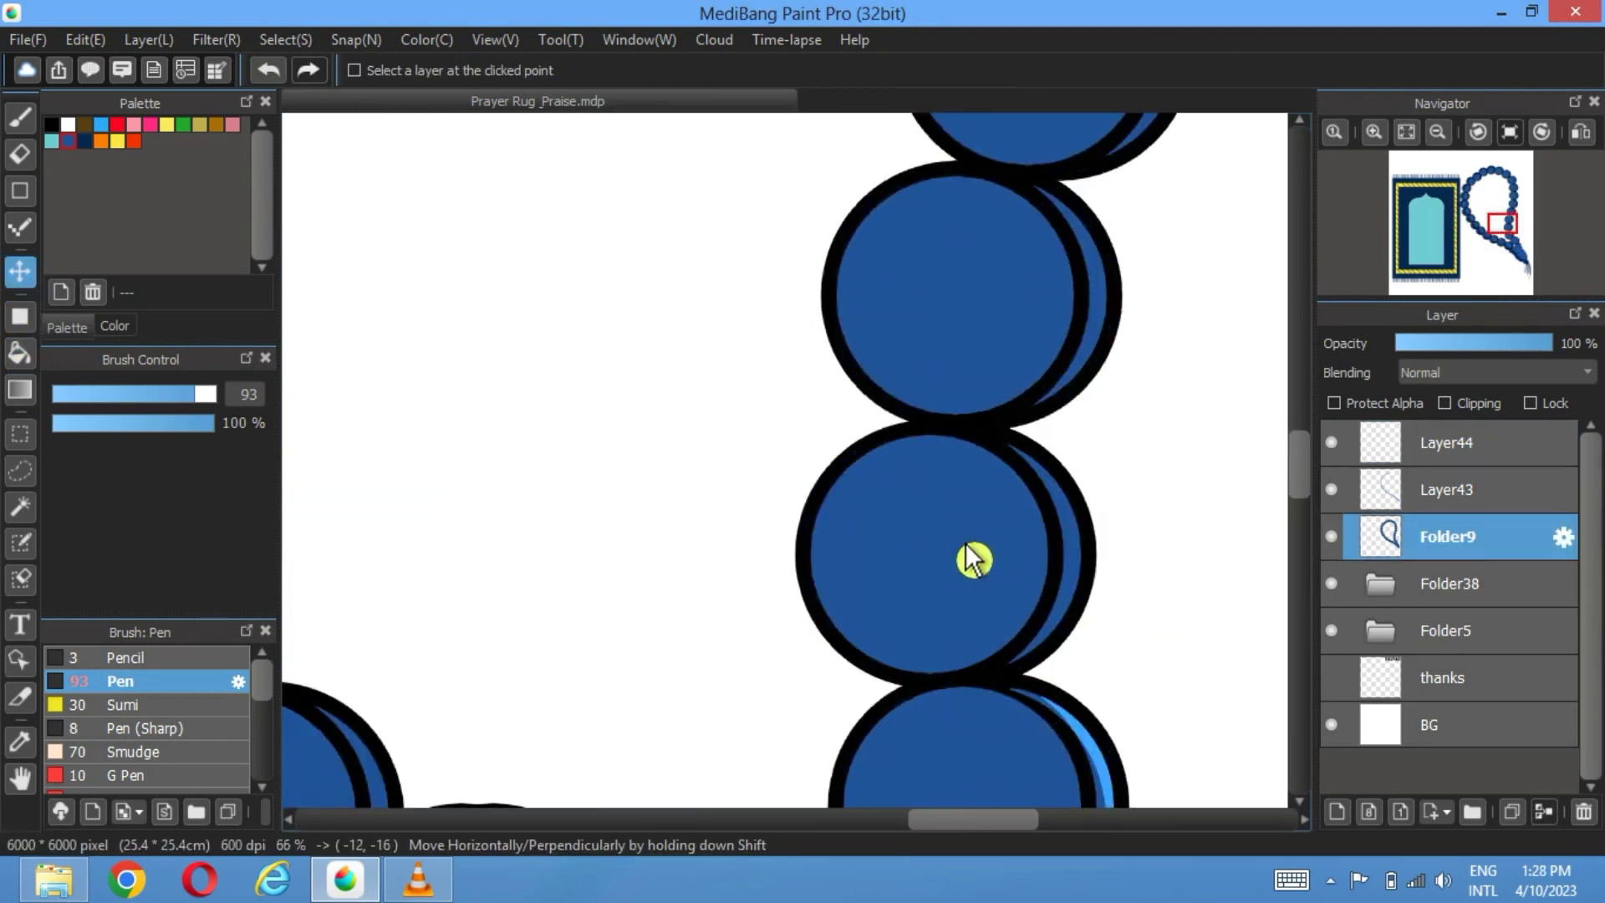
click(1463, 444)
click(20, 354)
click(904, 240)
drag(843, 134, 668, 801)
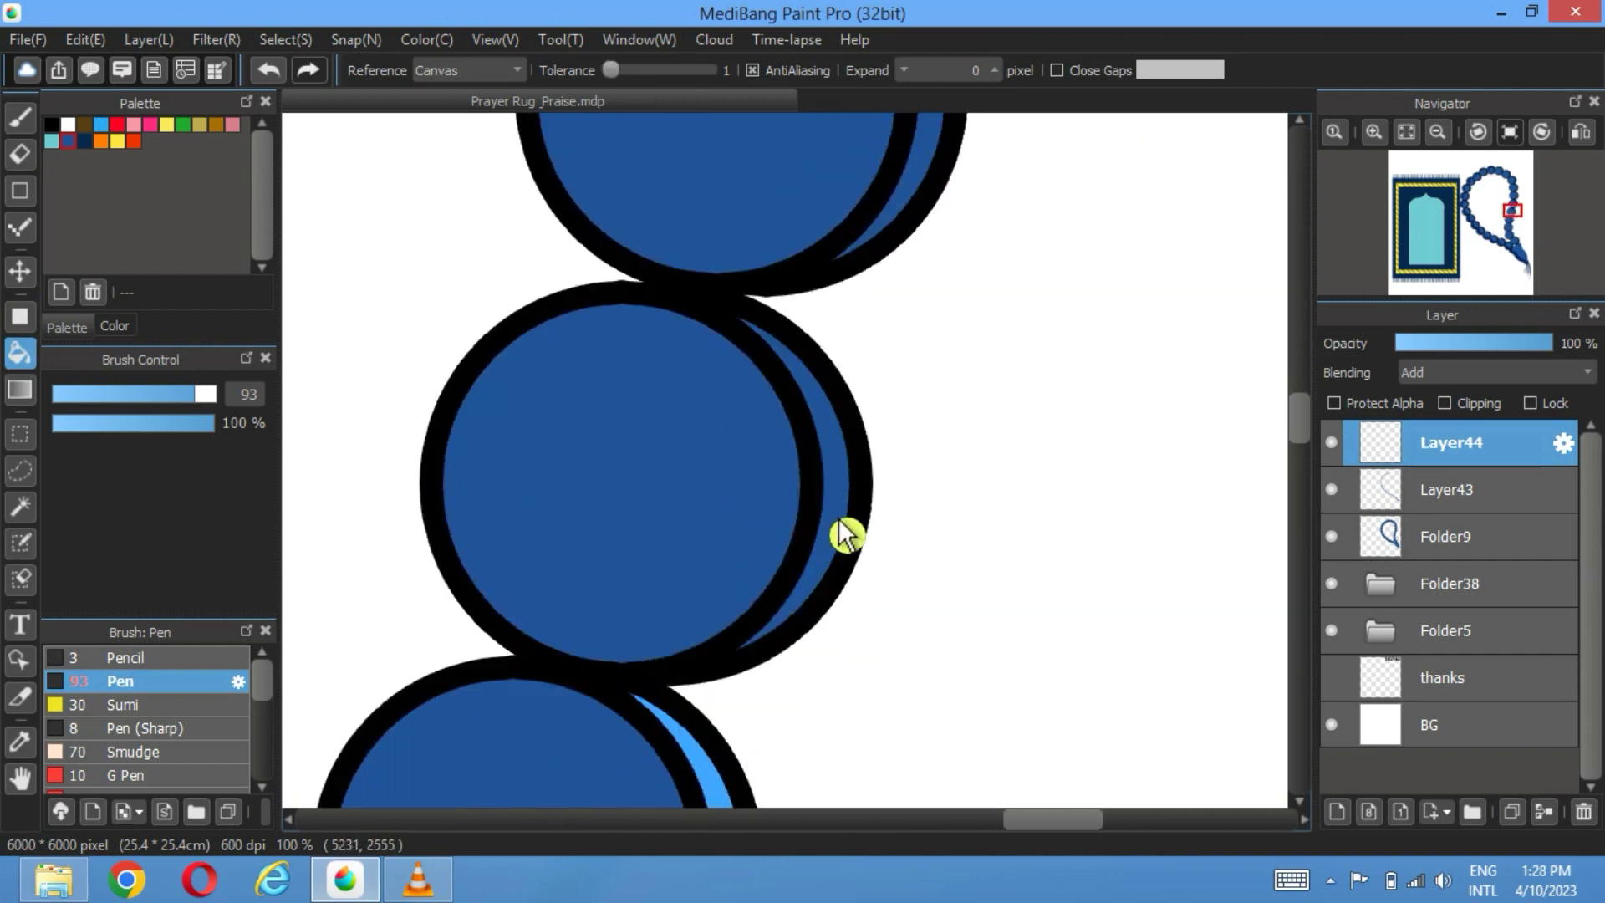
Step: Fill the right-edge crescents of the following beads up the right strand with the blue highlight on Layer44
click(837, 522)
drag(962, 141, 847, 524)
click(820, 466)
drag(864, 307, 824, 694)
scroll(817, 388, up, 7)
scroll(819, 466, left, 2)
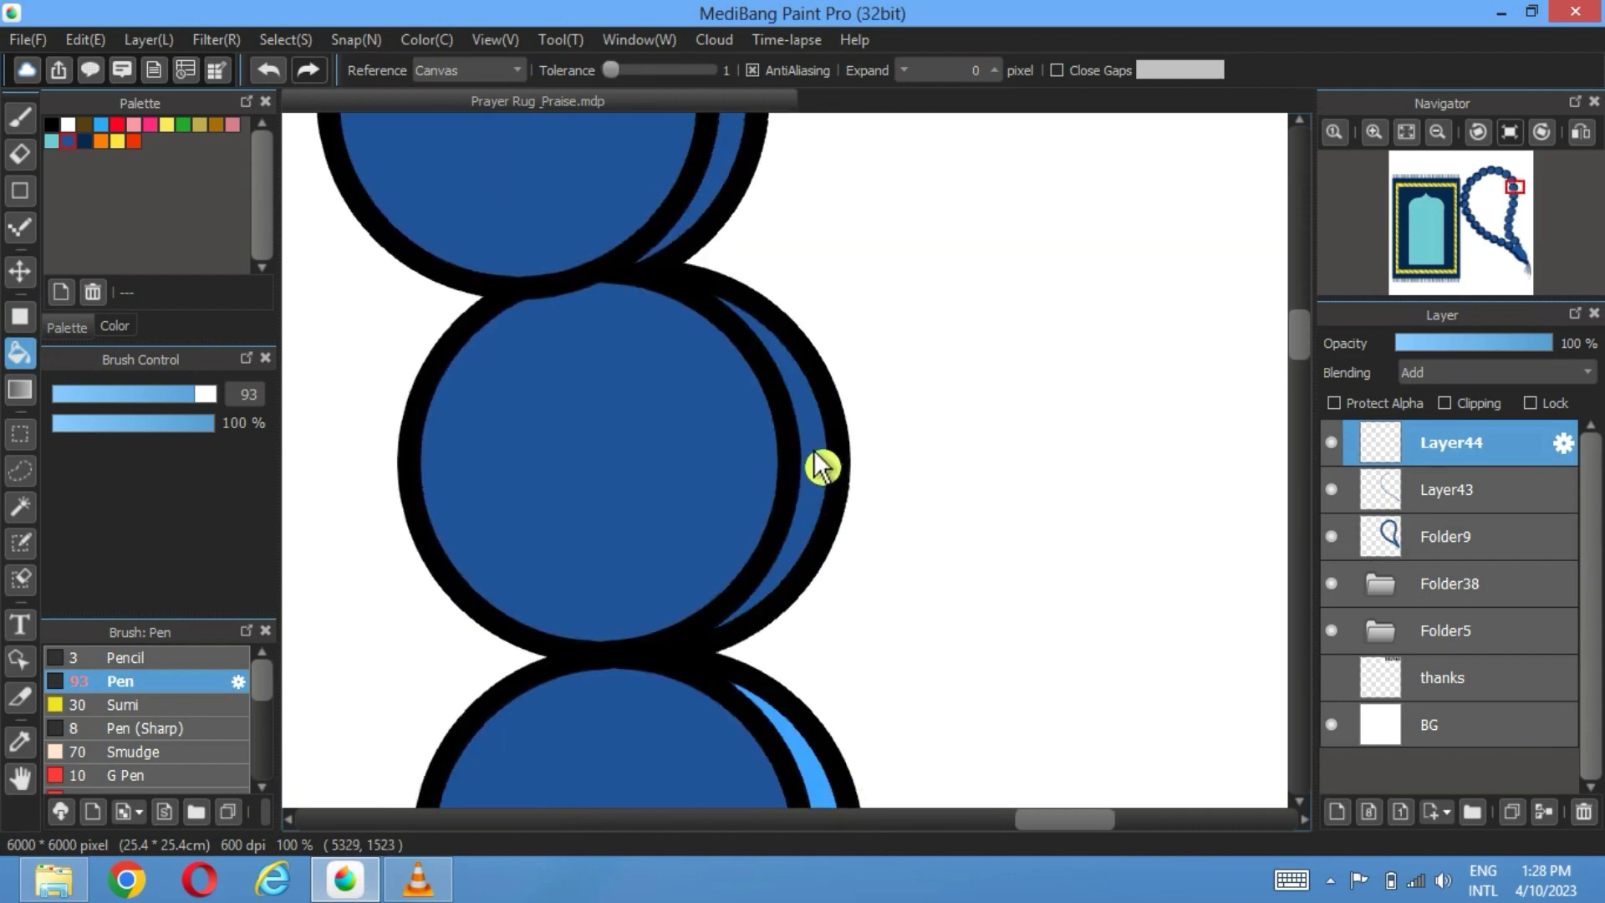
Step: Nudge the Folder9 copy 12 px down and fill the exposed crescent on the upper-right curve bead on Layer44
click(20, 272)
click(1447, 537)
drag(772, 582, 772, 596)
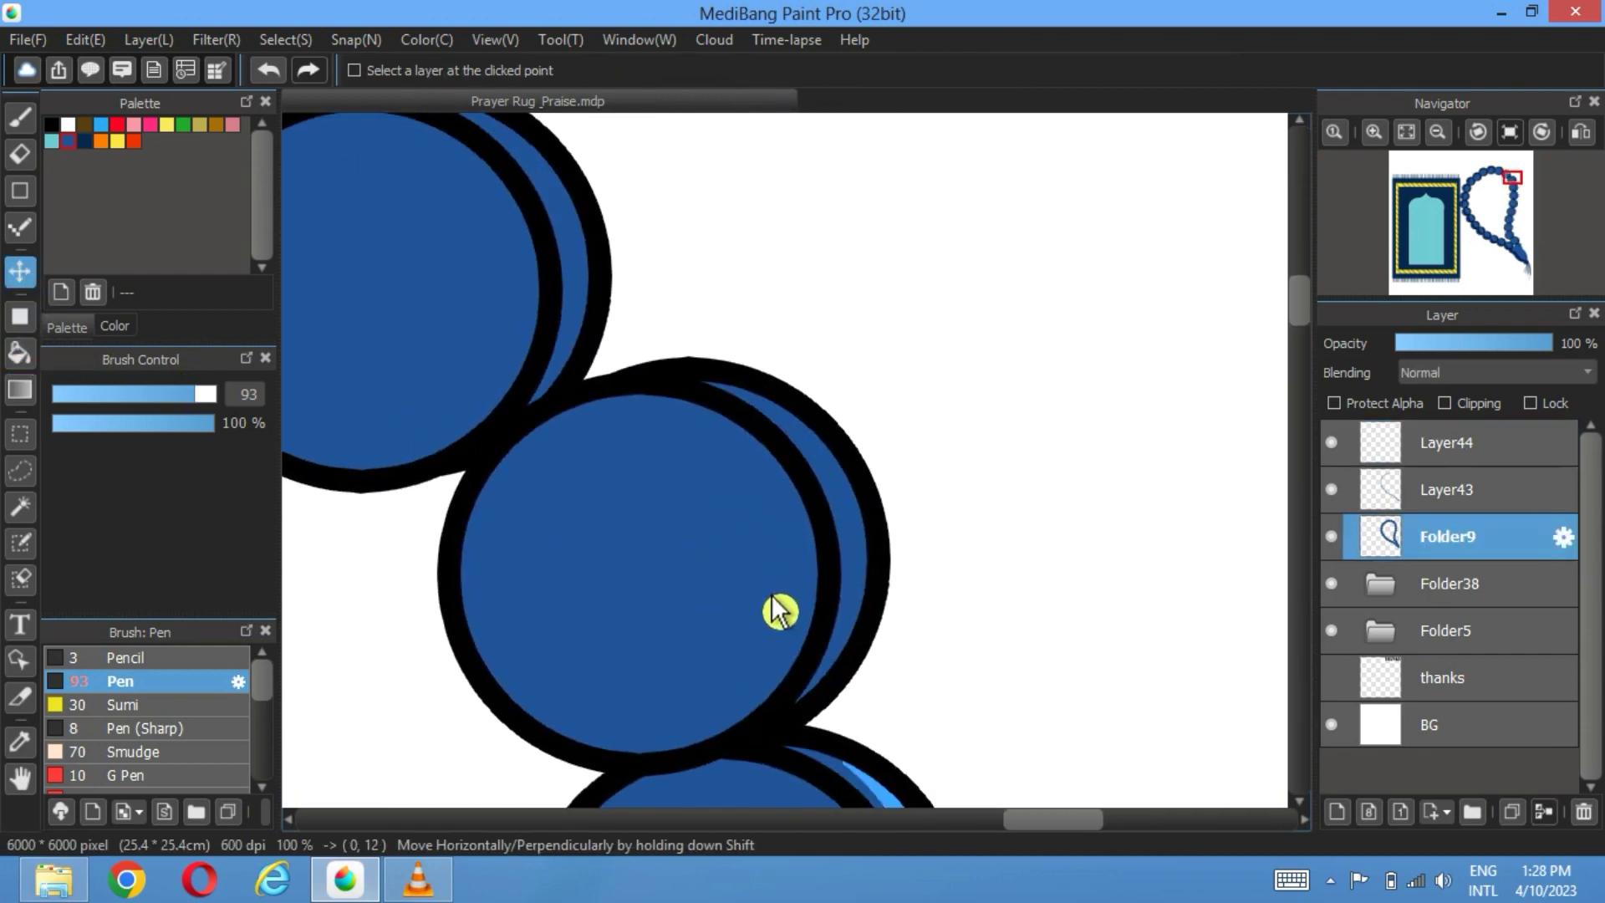
click(20, 354)
click(1447, 443)
click(849, 523)
Step: Reposition the Folder9 copy over the top beads, fill the crescents of the two beads right of the top centre on Layer44, and hide the copy
click(1406, 132)
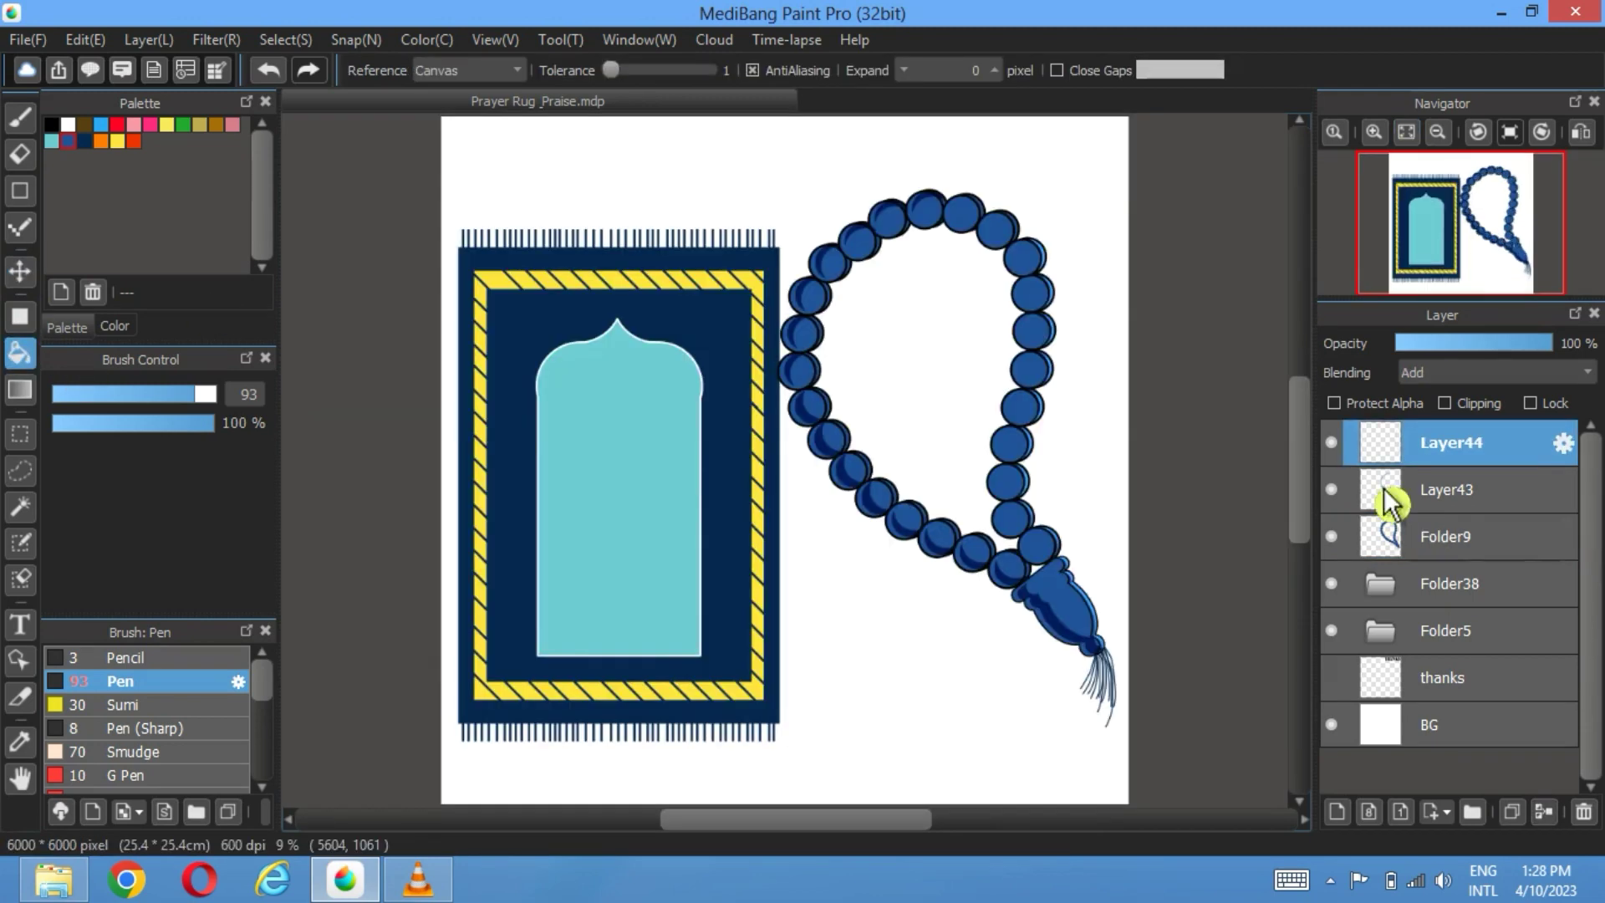
click(1332, 537)
click(1332, 537)
scroll(975, 309, up, 4)
drag(974, 310, 987, 798)
click(1471, 542)
key(v)
drag(966, 466, 979, 486)
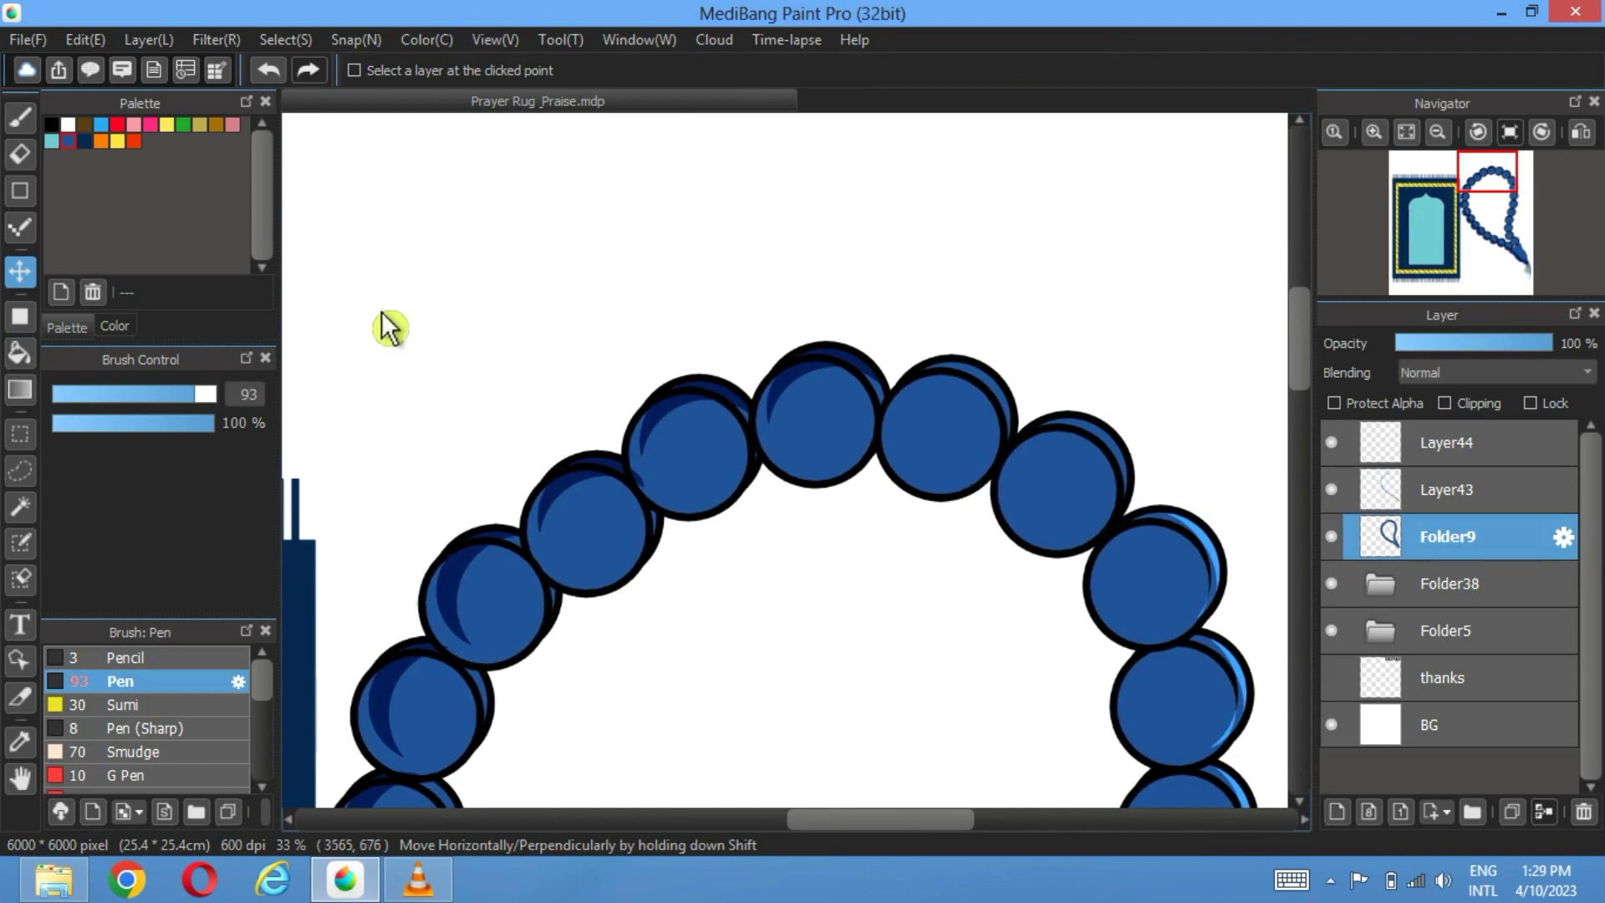
key(ctrl+Up)
click(20, 352)
click(1332, 536)
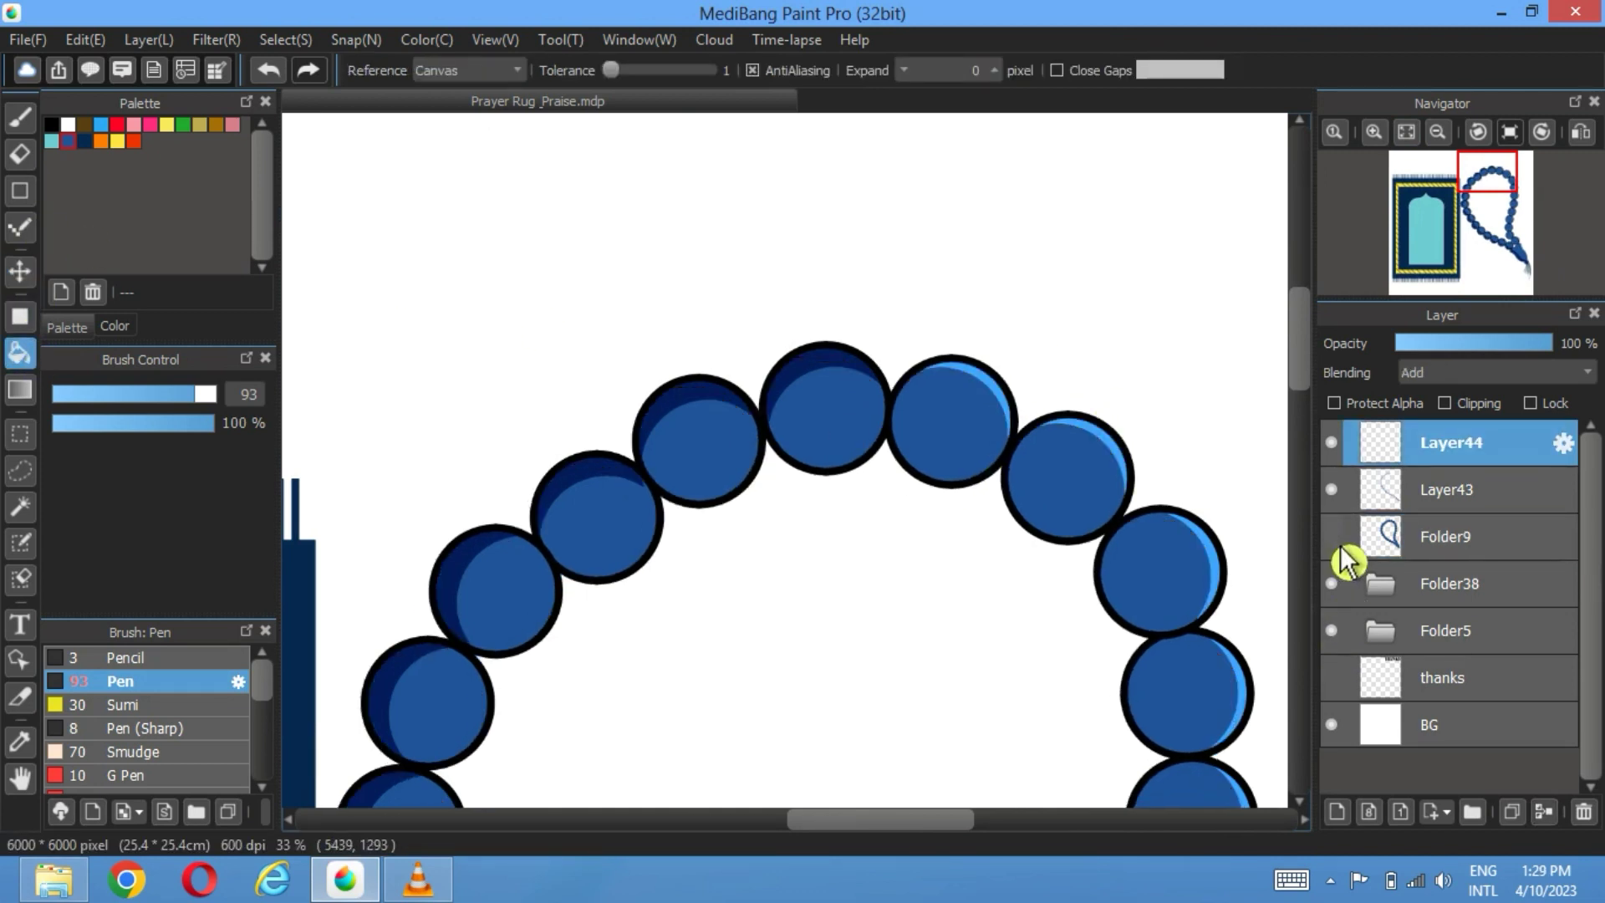
Step: Set the opacity of the Add highlight layer to 58% and of the Multiply shadow layer to 67%
click(1407, 132)
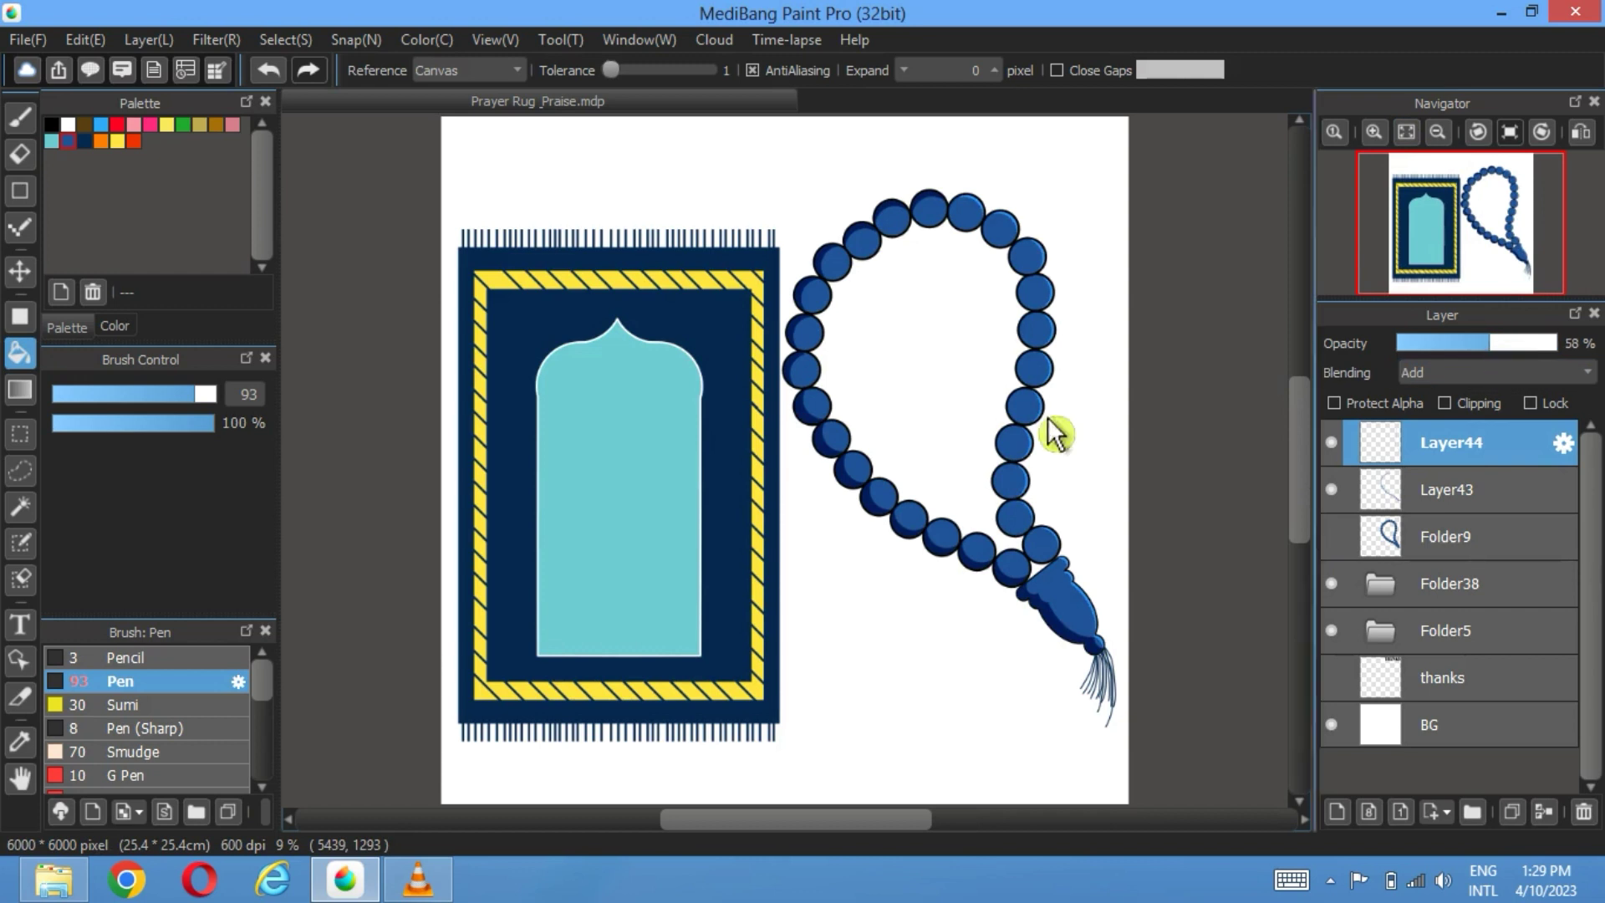
key(ctrl+Down)
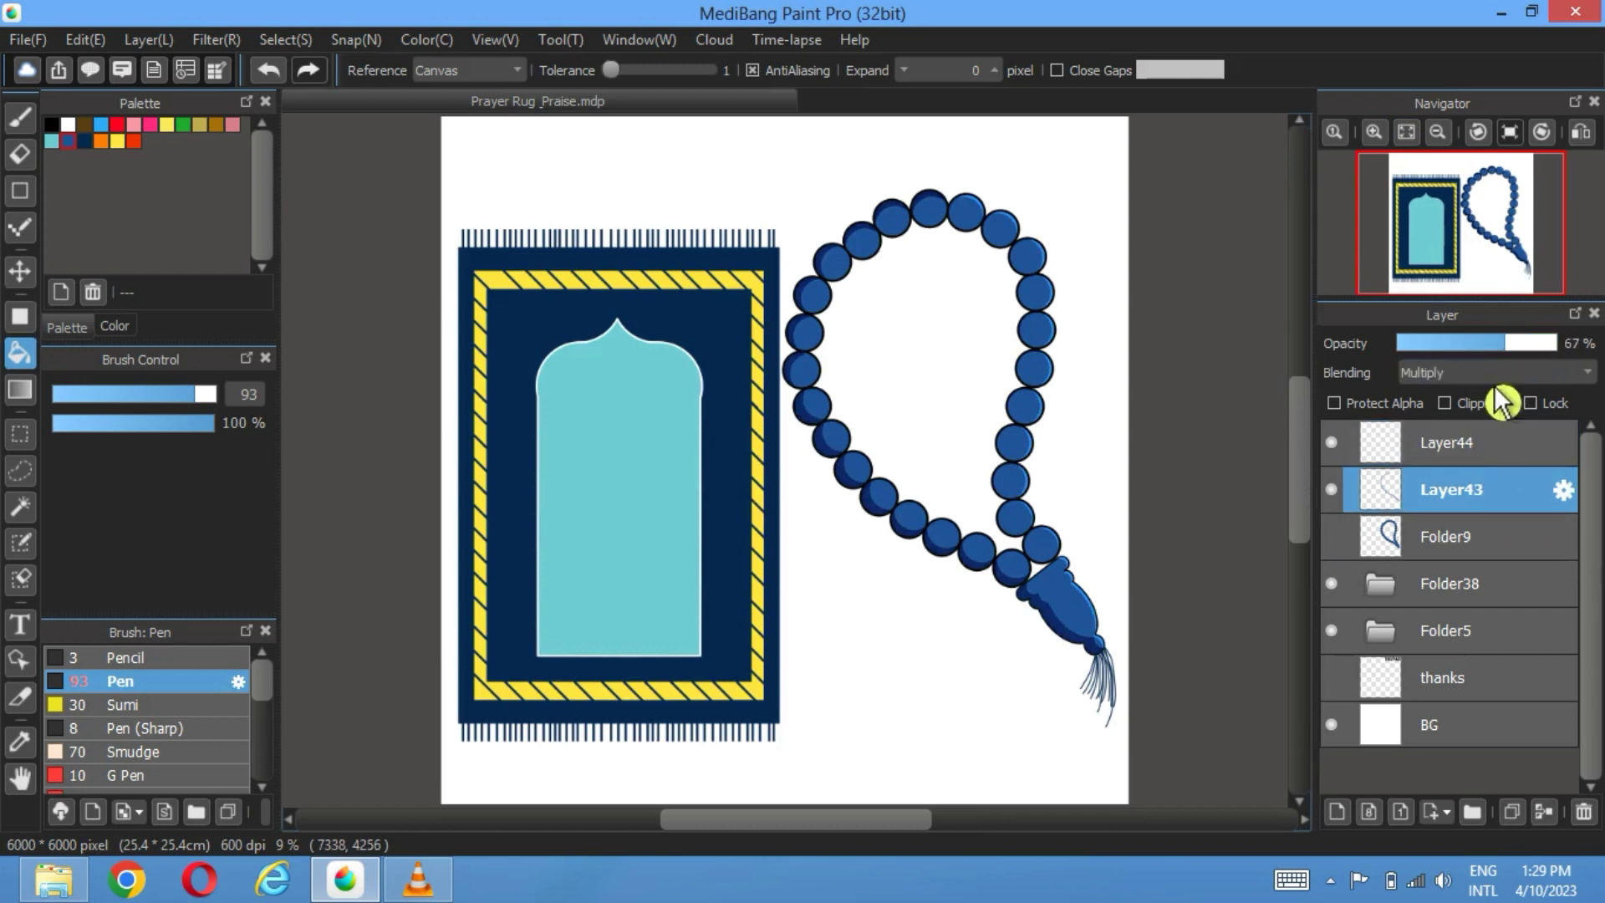
Step: Delete the Folder9 copy layer and place Layer43 and Layer44 inside Folder38
click(1476, 554)
click(1586, 812)
click(1379, 536)
drag(1453, 492, 1453, 532)
drag(1450, 445, 1448, 532)
Step: Move the whole prayer-bead group, Folder38, about 585 px down and 21 px right on the canvas
click(1390, 447)
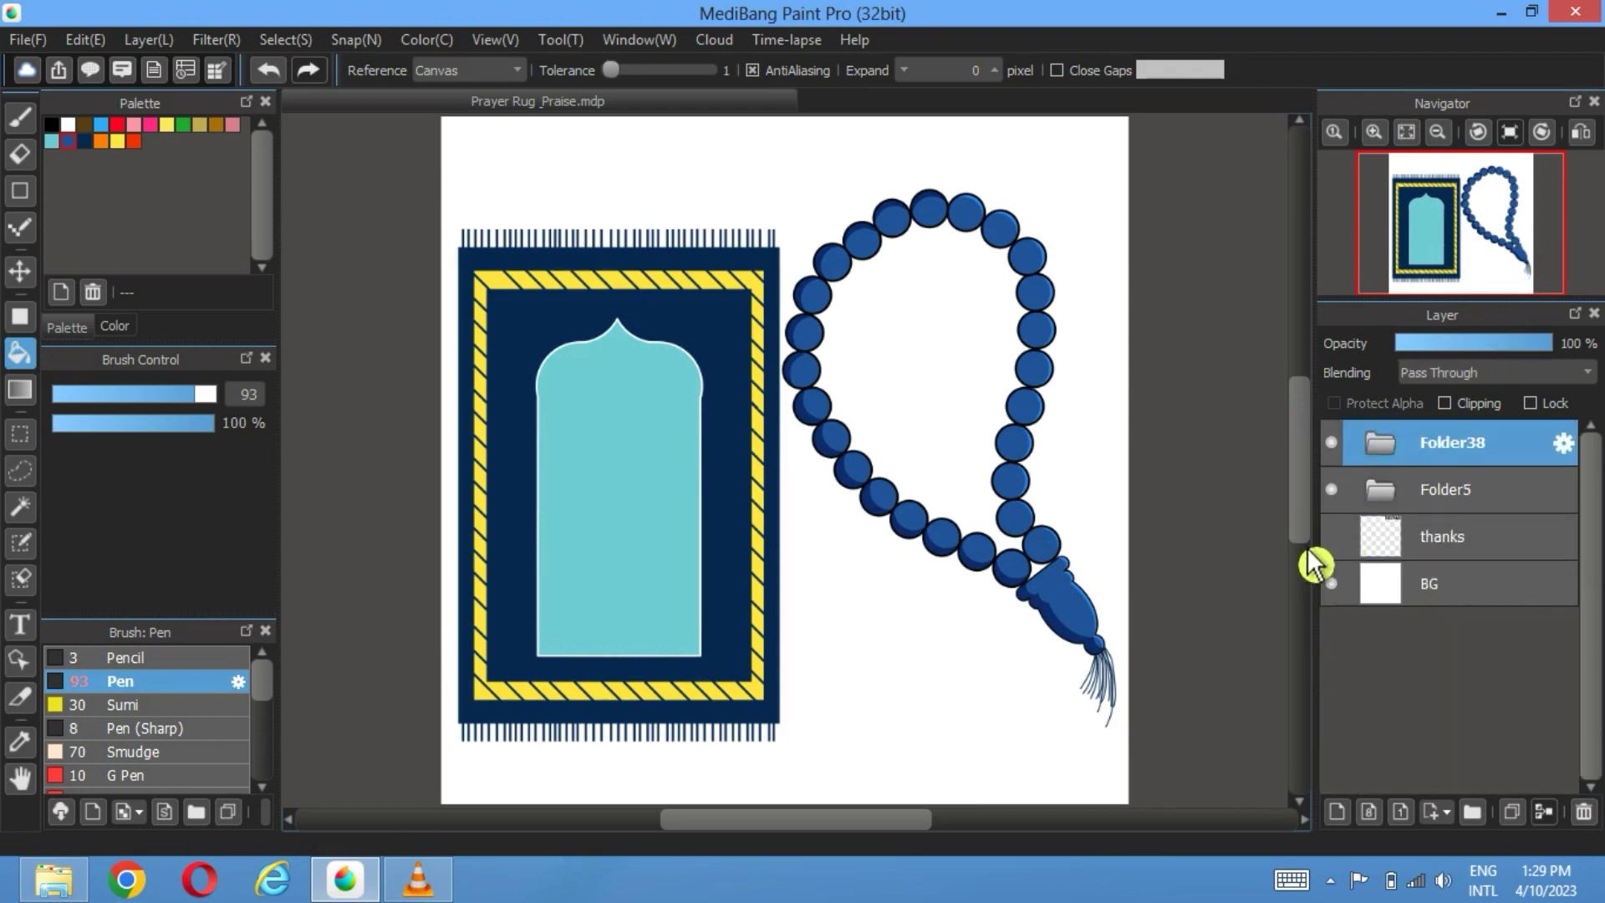
click(21, 276)
drag(895, 491, 913, 560)
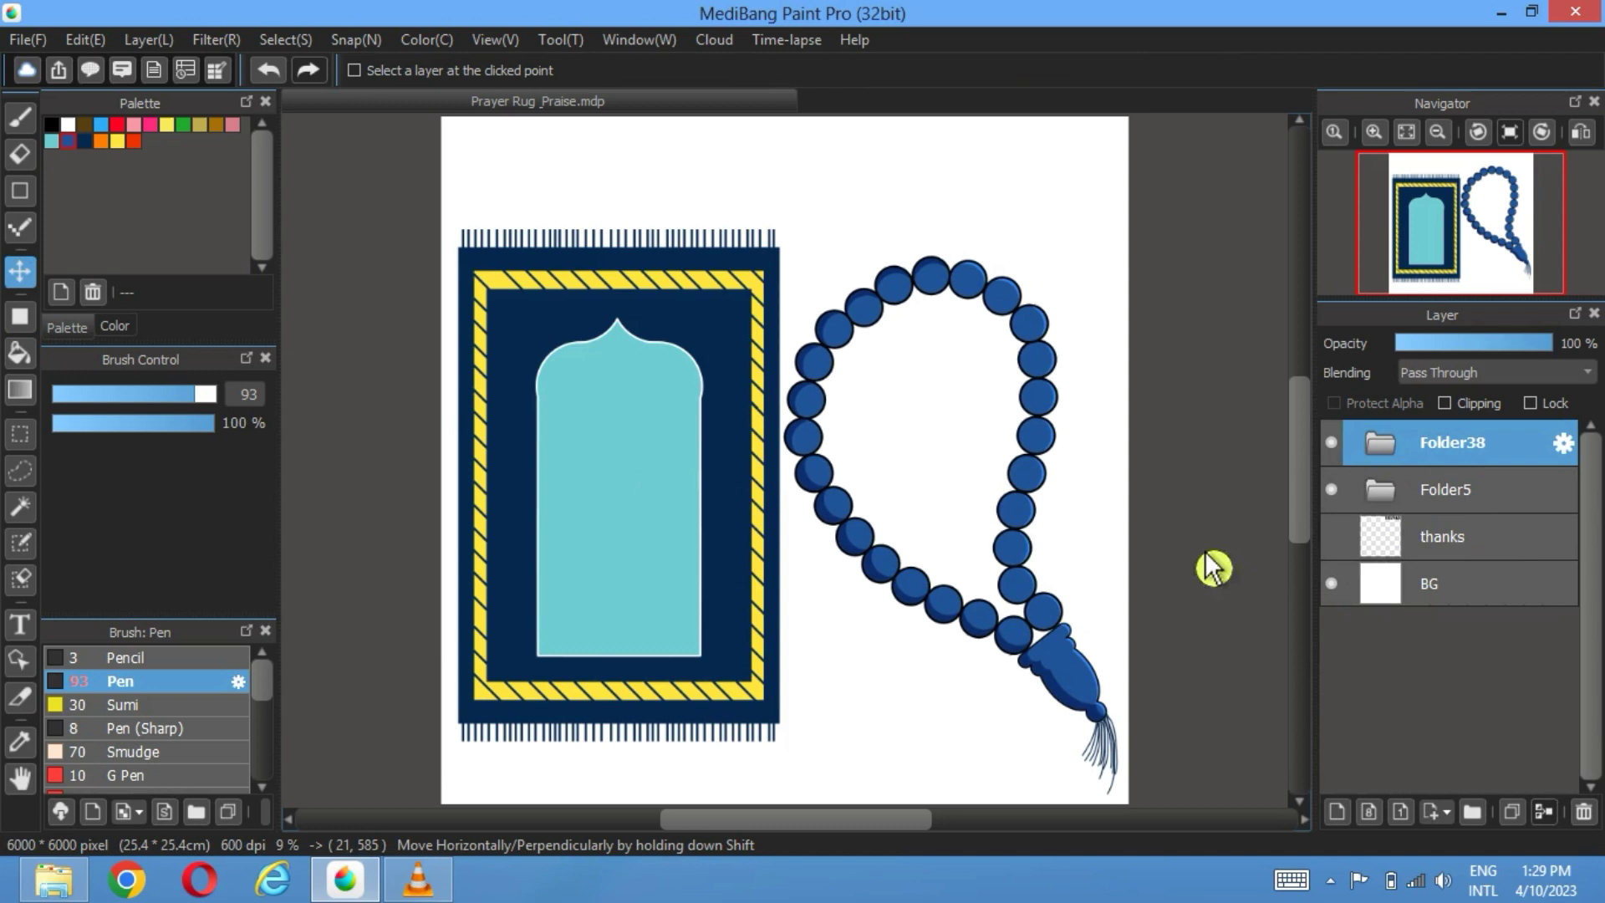
Step: Show and select the thanks layer, and draw a red heart outline beside the THANKS lettering with a size 20 Pen for bucket filling
click(1342, 543)
click(1355, 545)
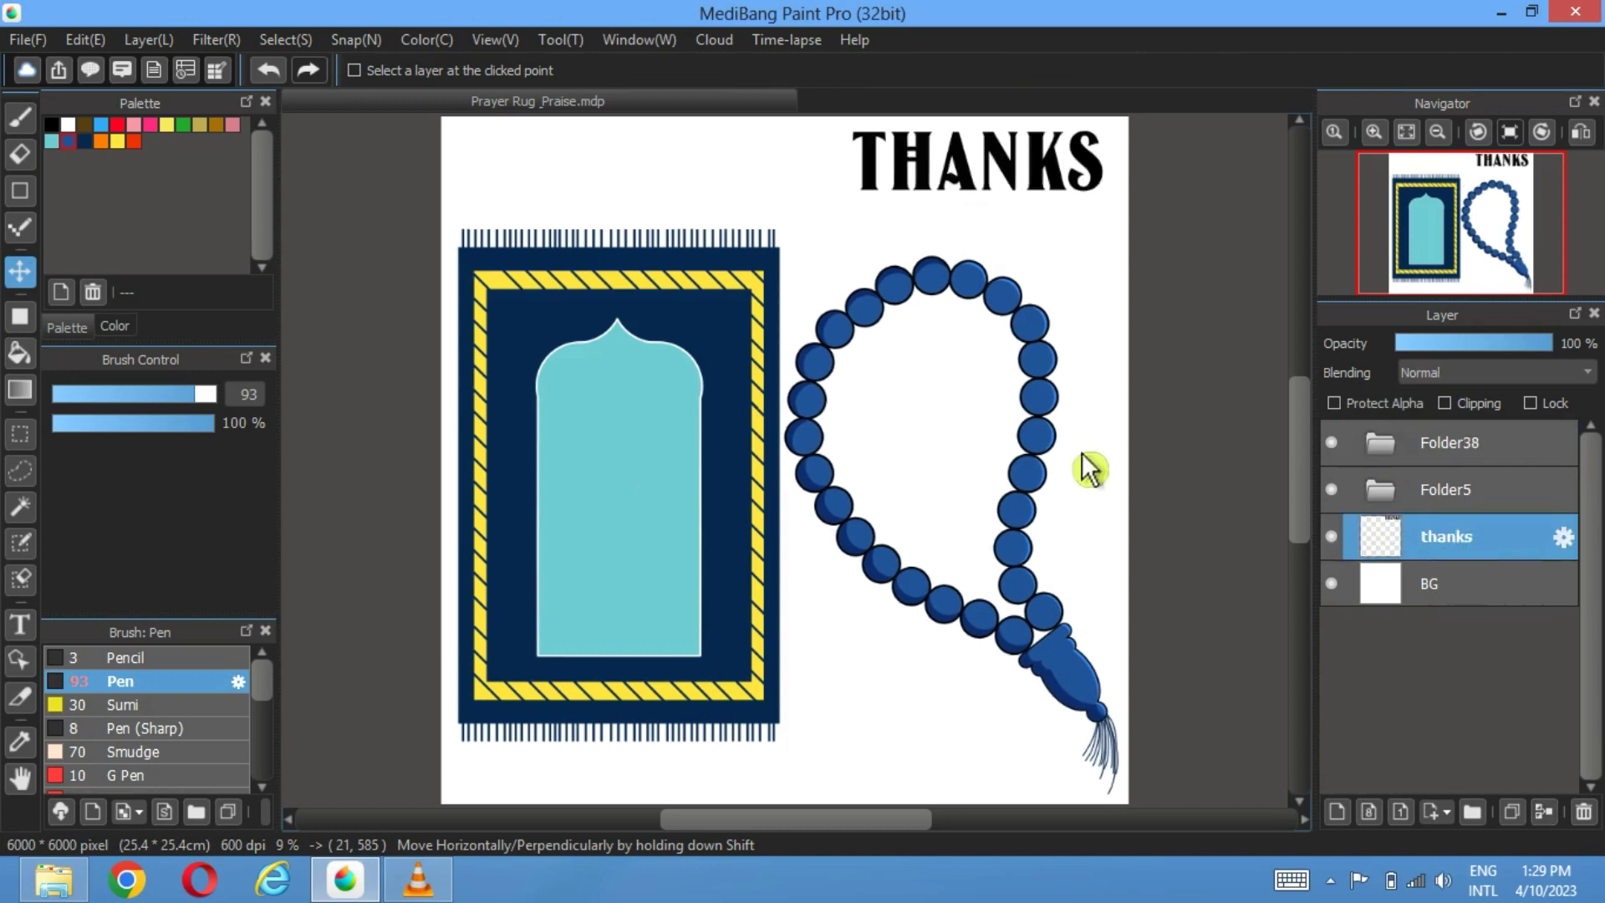
click(30, 122)
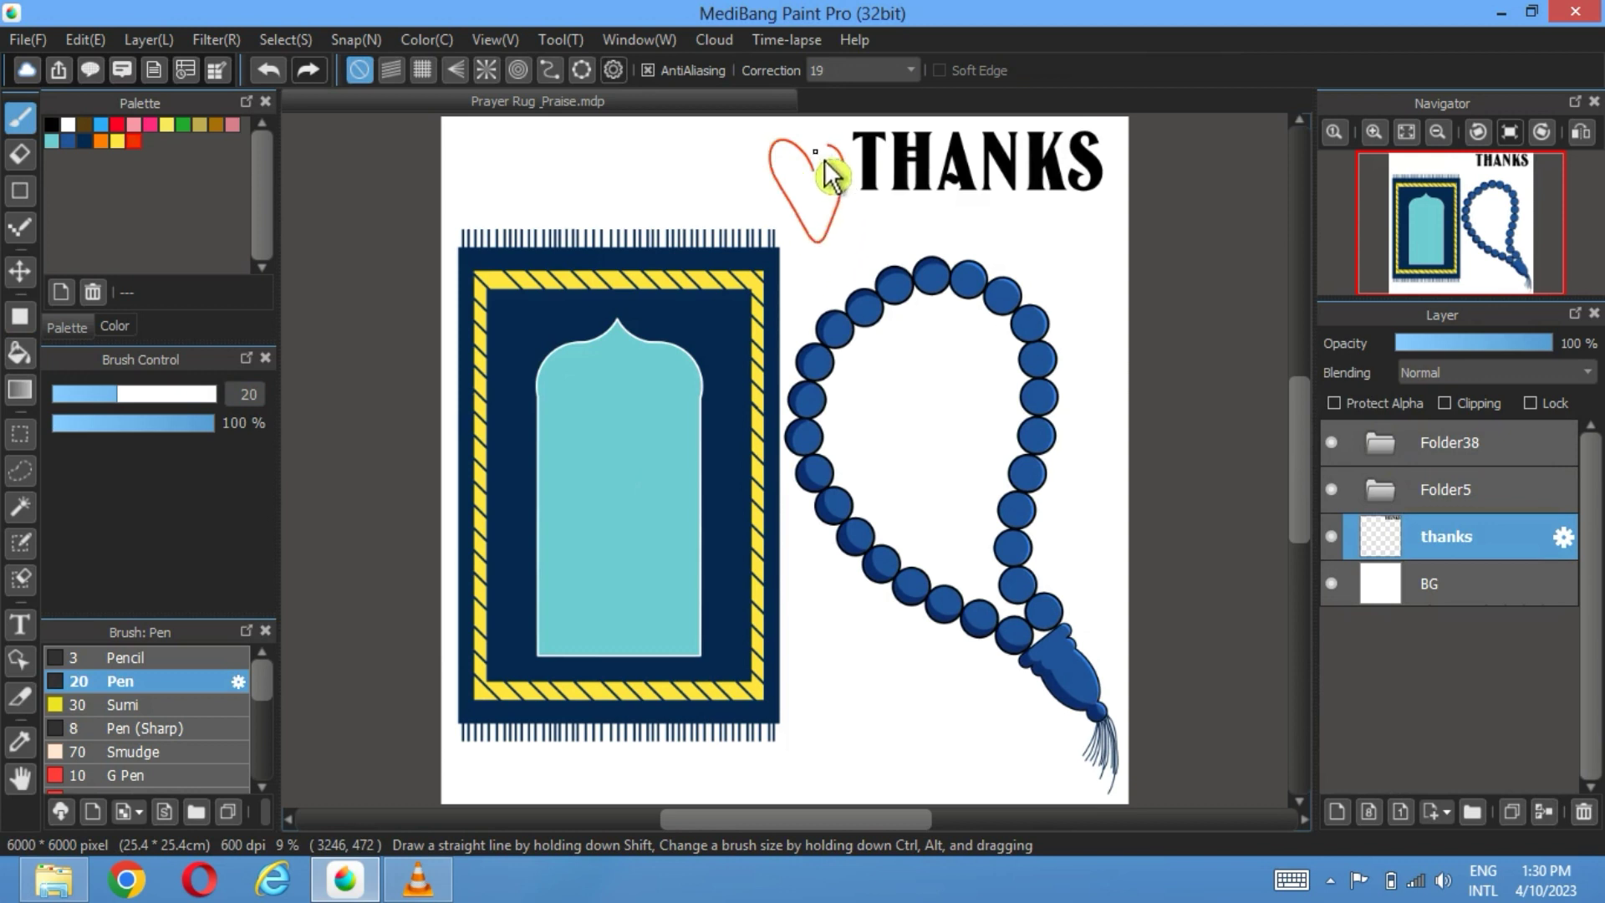
click(20, 354)
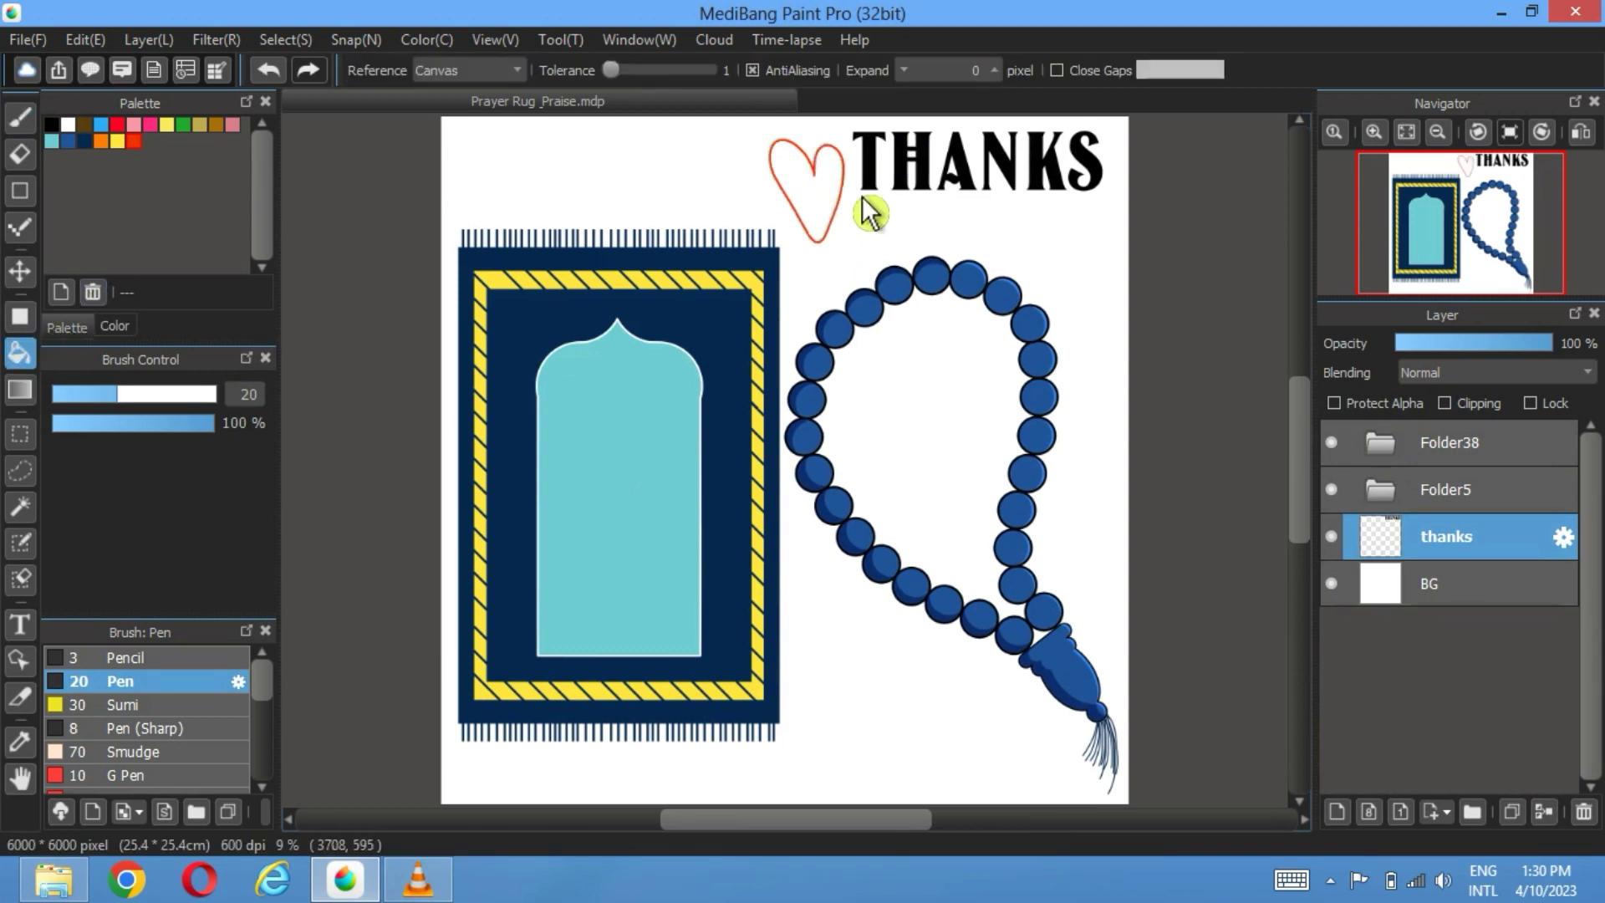